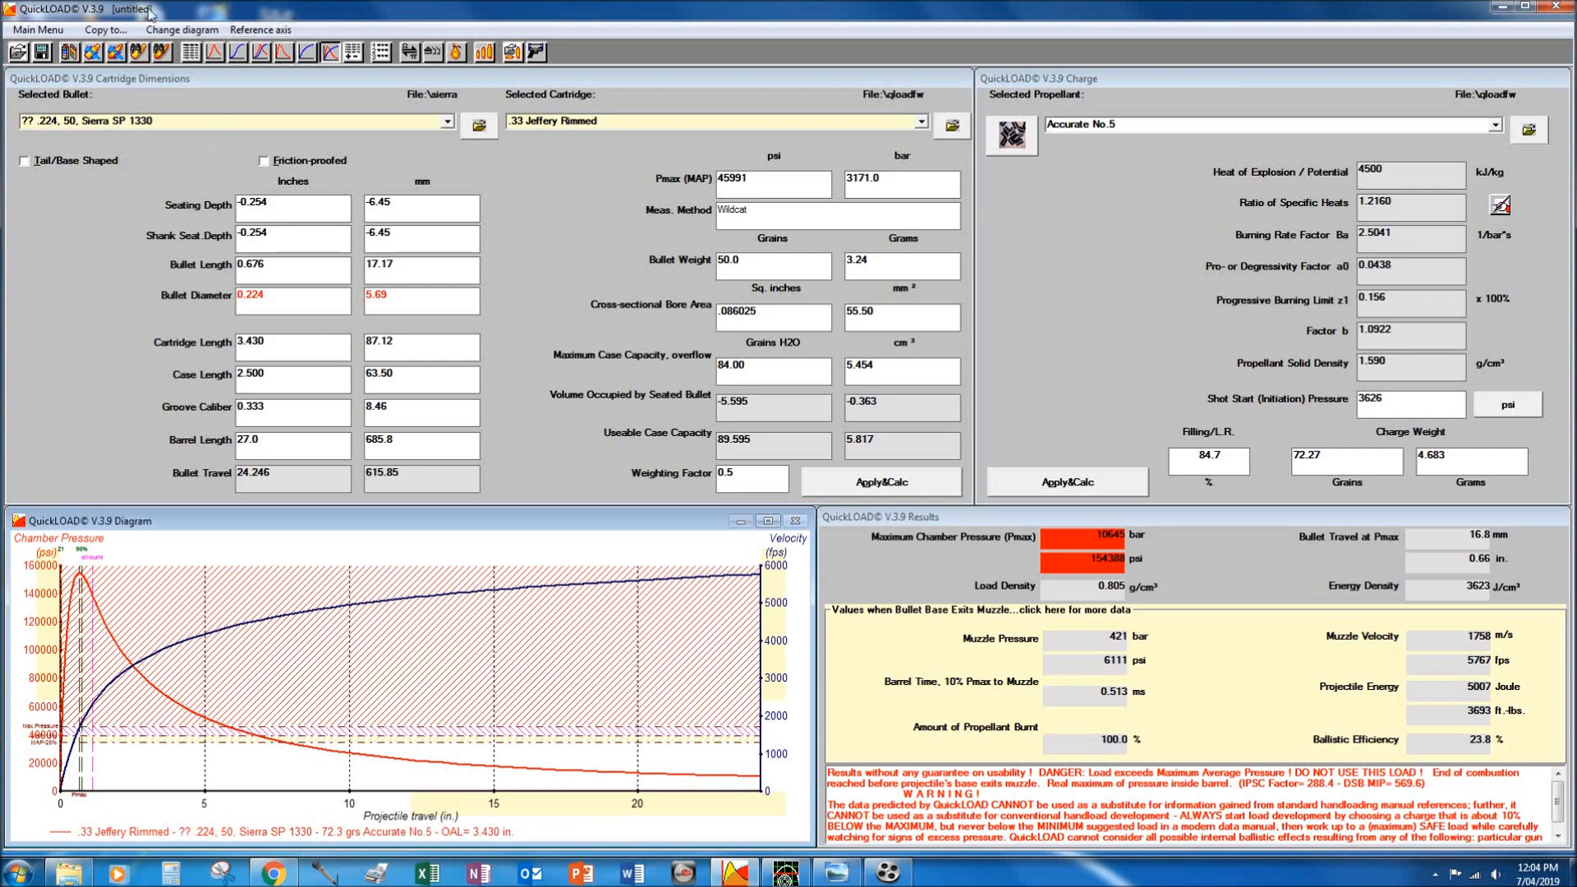
Shift the Cartridge Dimensions and Diagram windows slightly out of their tiled positions.
left_click(38, 30)
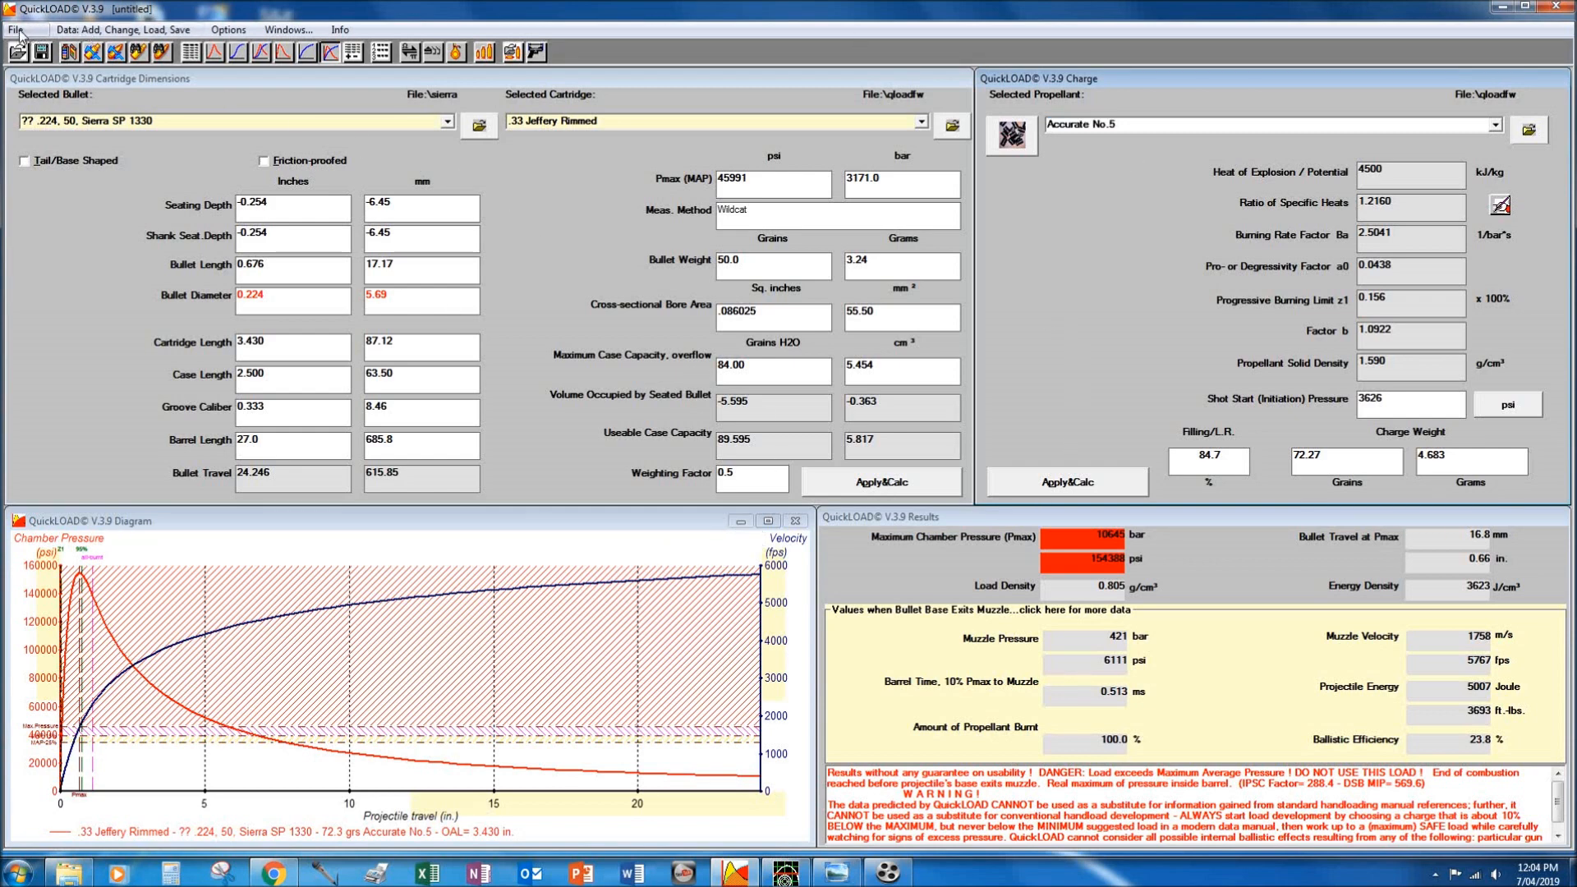
left_click(277, 30)
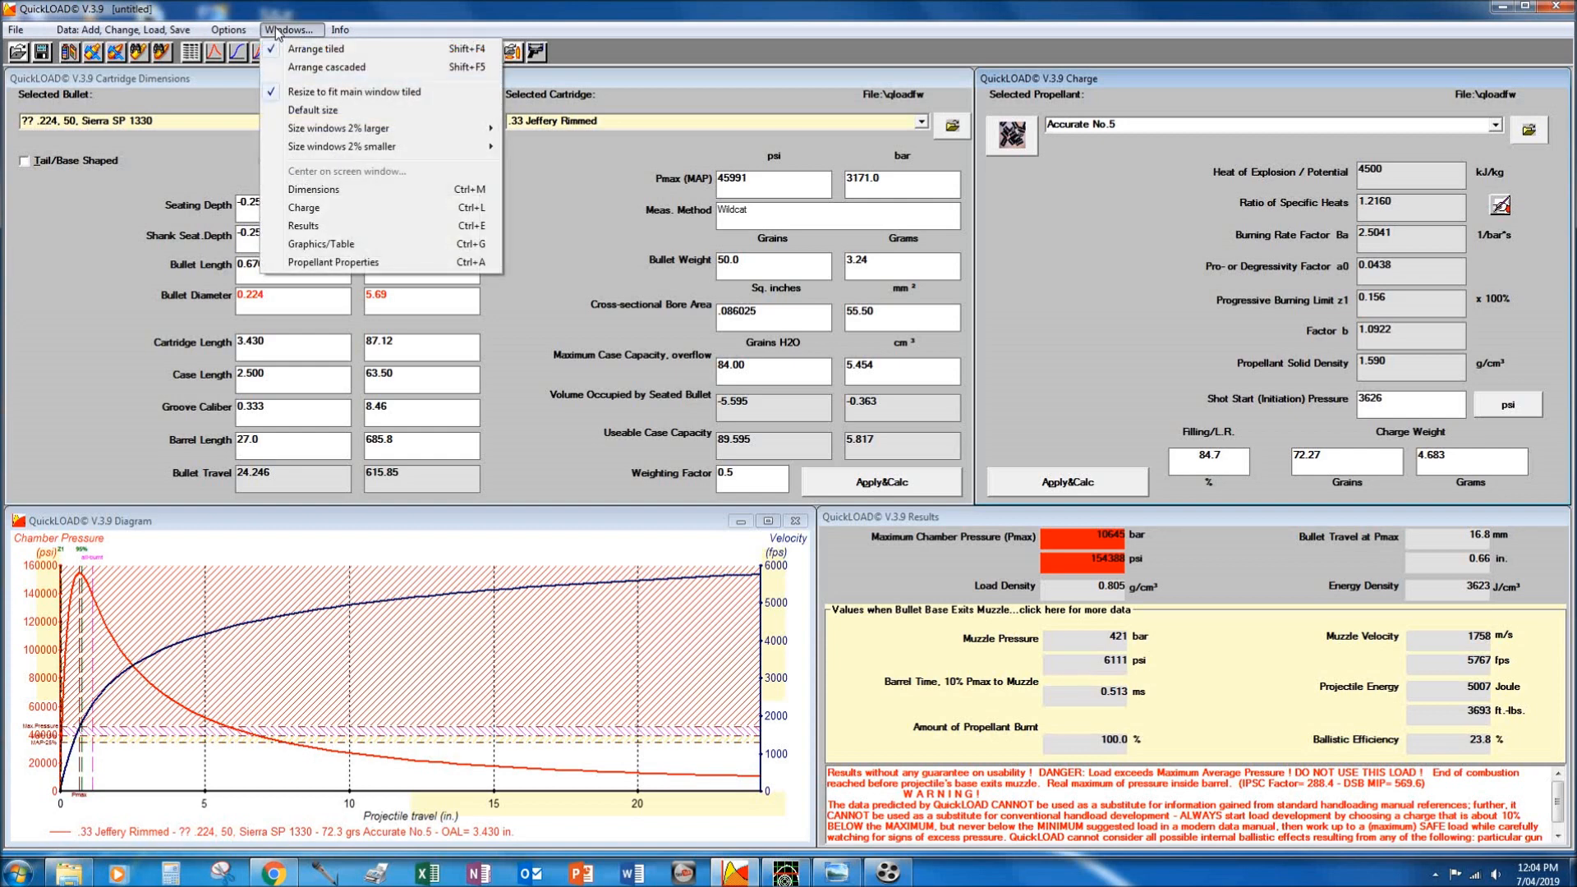
left_click(593, 79)
left_click_drag(578, 83, 543, 76)
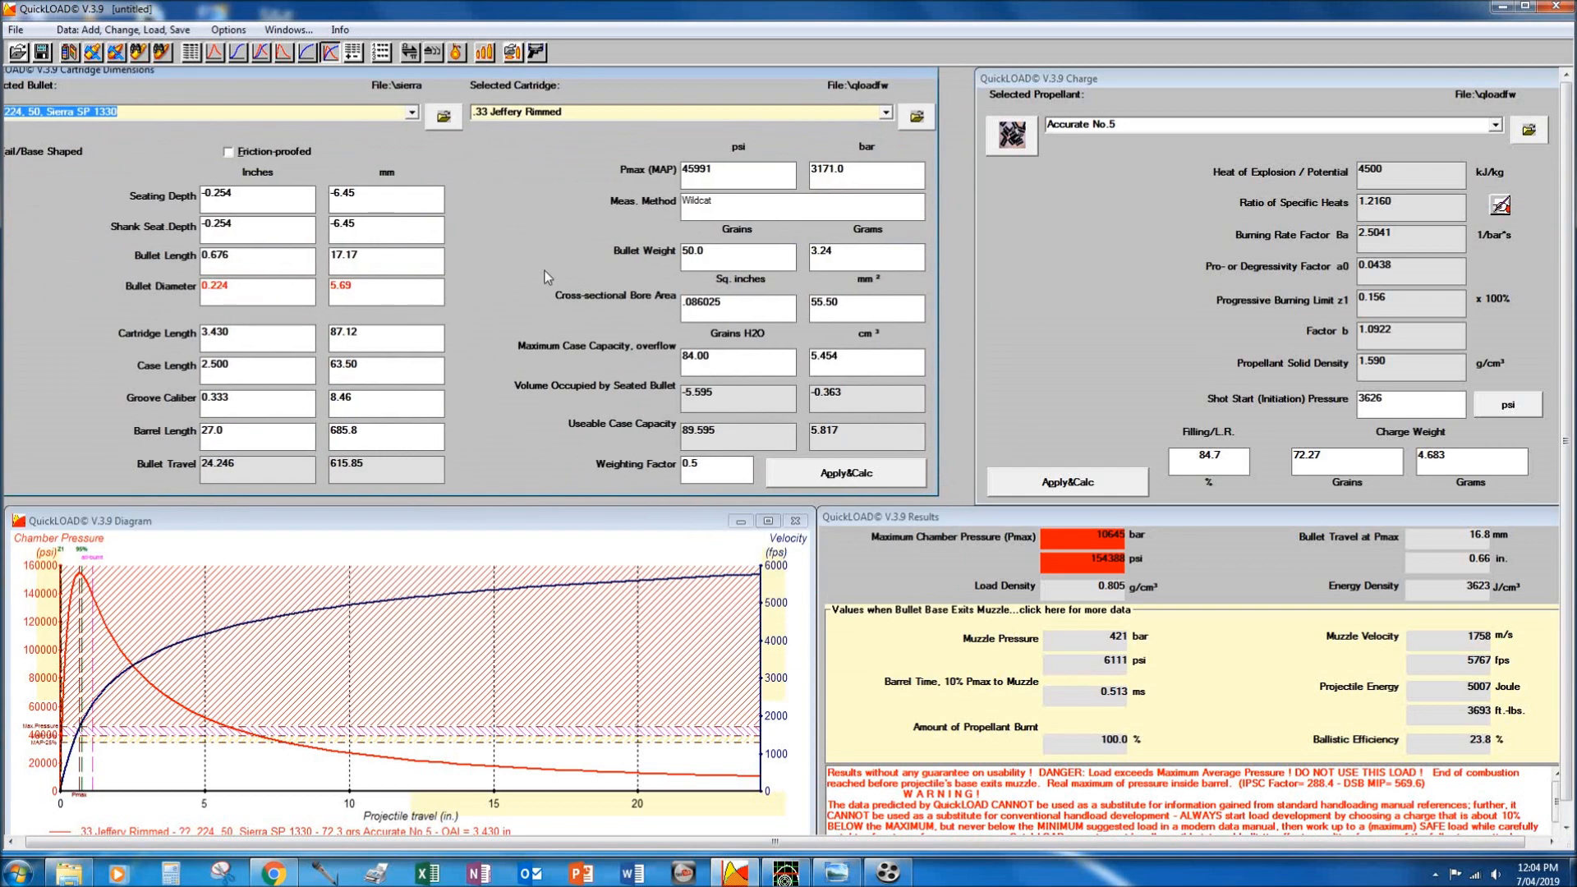
mouse_move(557, 526)
left_mouse_down()
mouse_move(637, 374)
mouse_move(534, 537)
left_mouse_up()
Recalculate the load from the current cartridge dimensions.
left_click(869, 470)
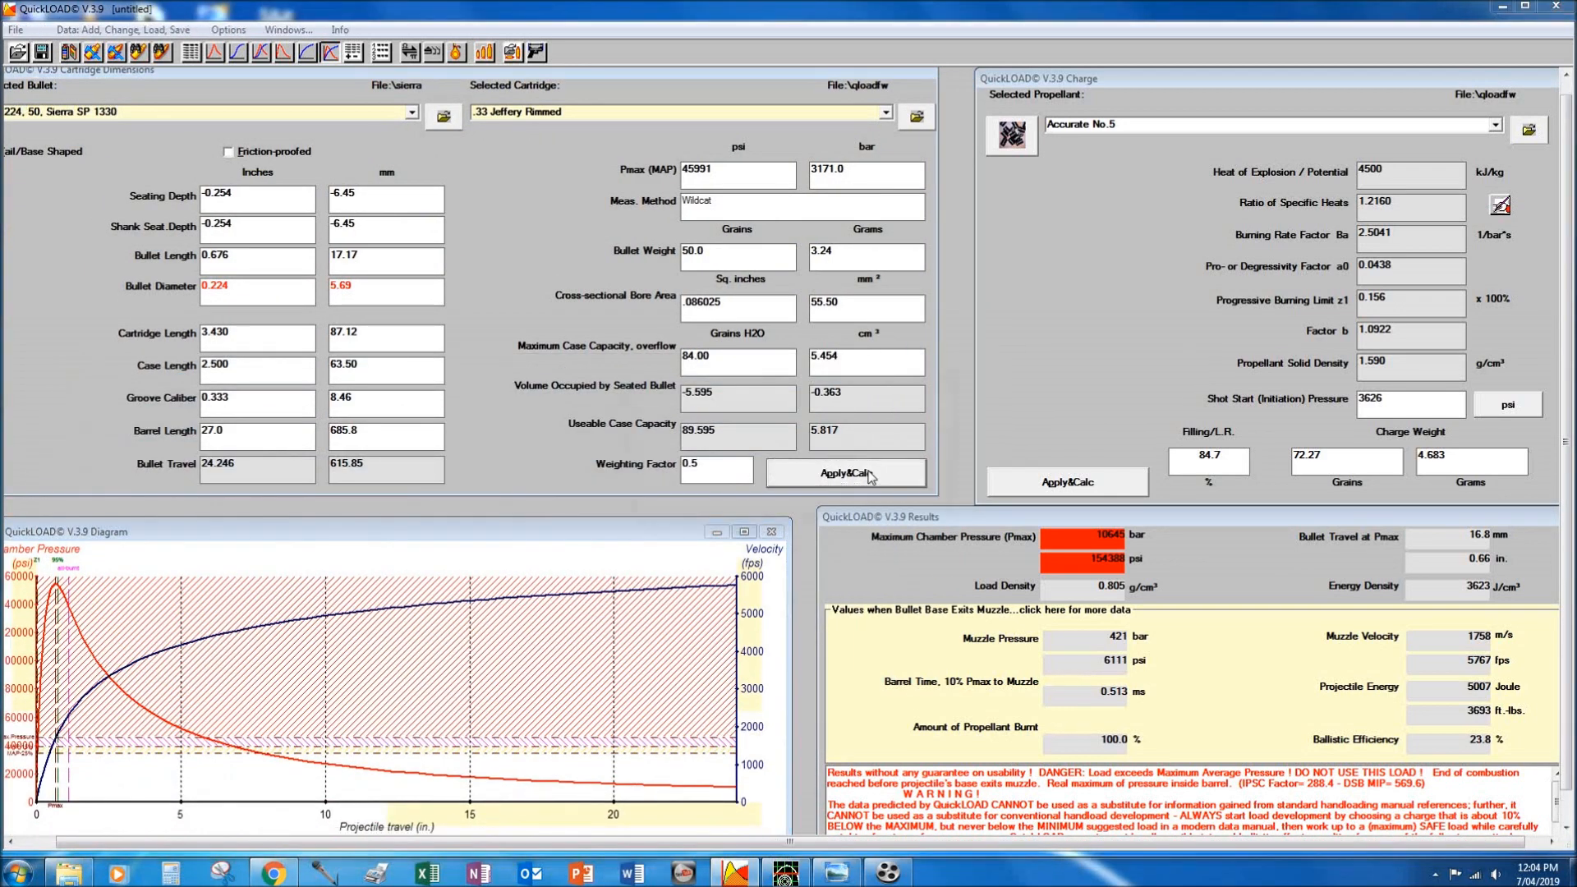
left_click(909, 504)
left_click(914, 505)
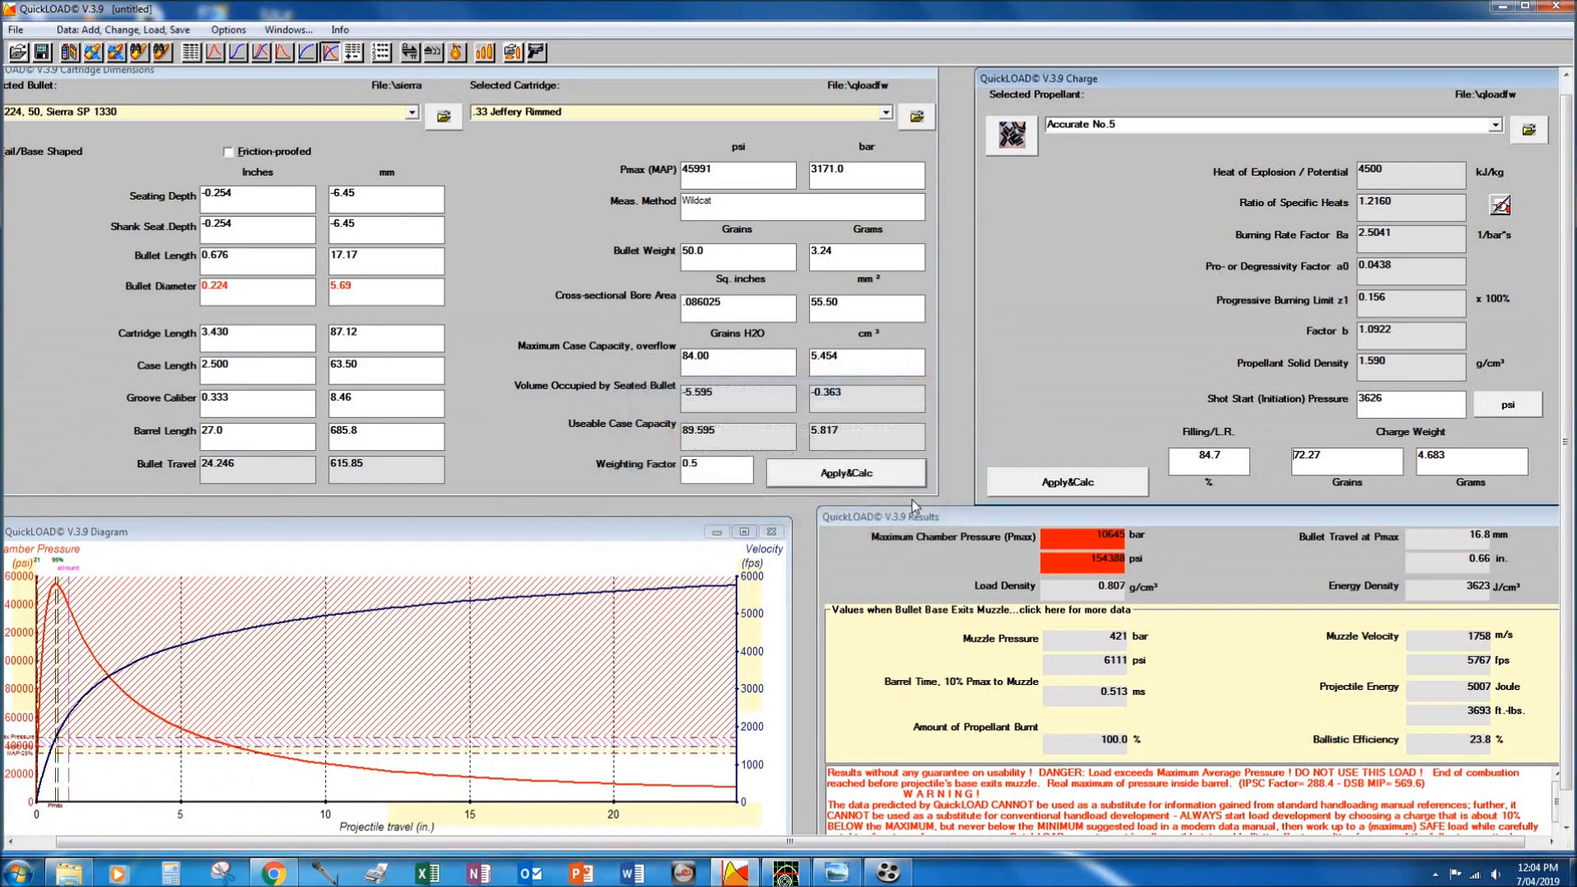
Try the cascaded window arrangement and restore the tiled arrangement.
left_click(289, 30)
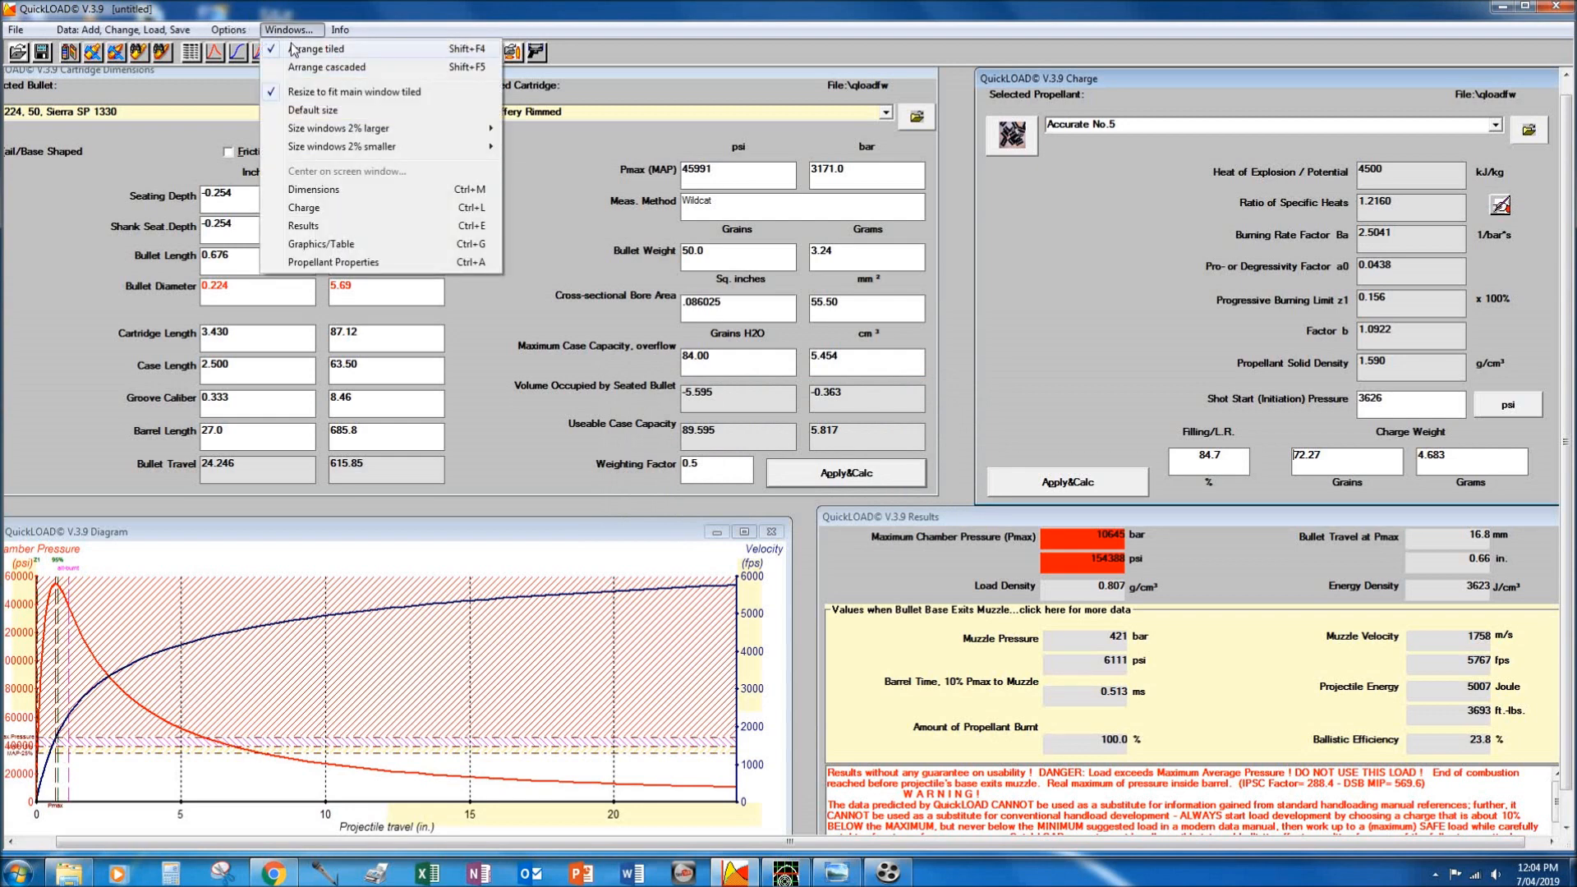
left_click(312, 67)
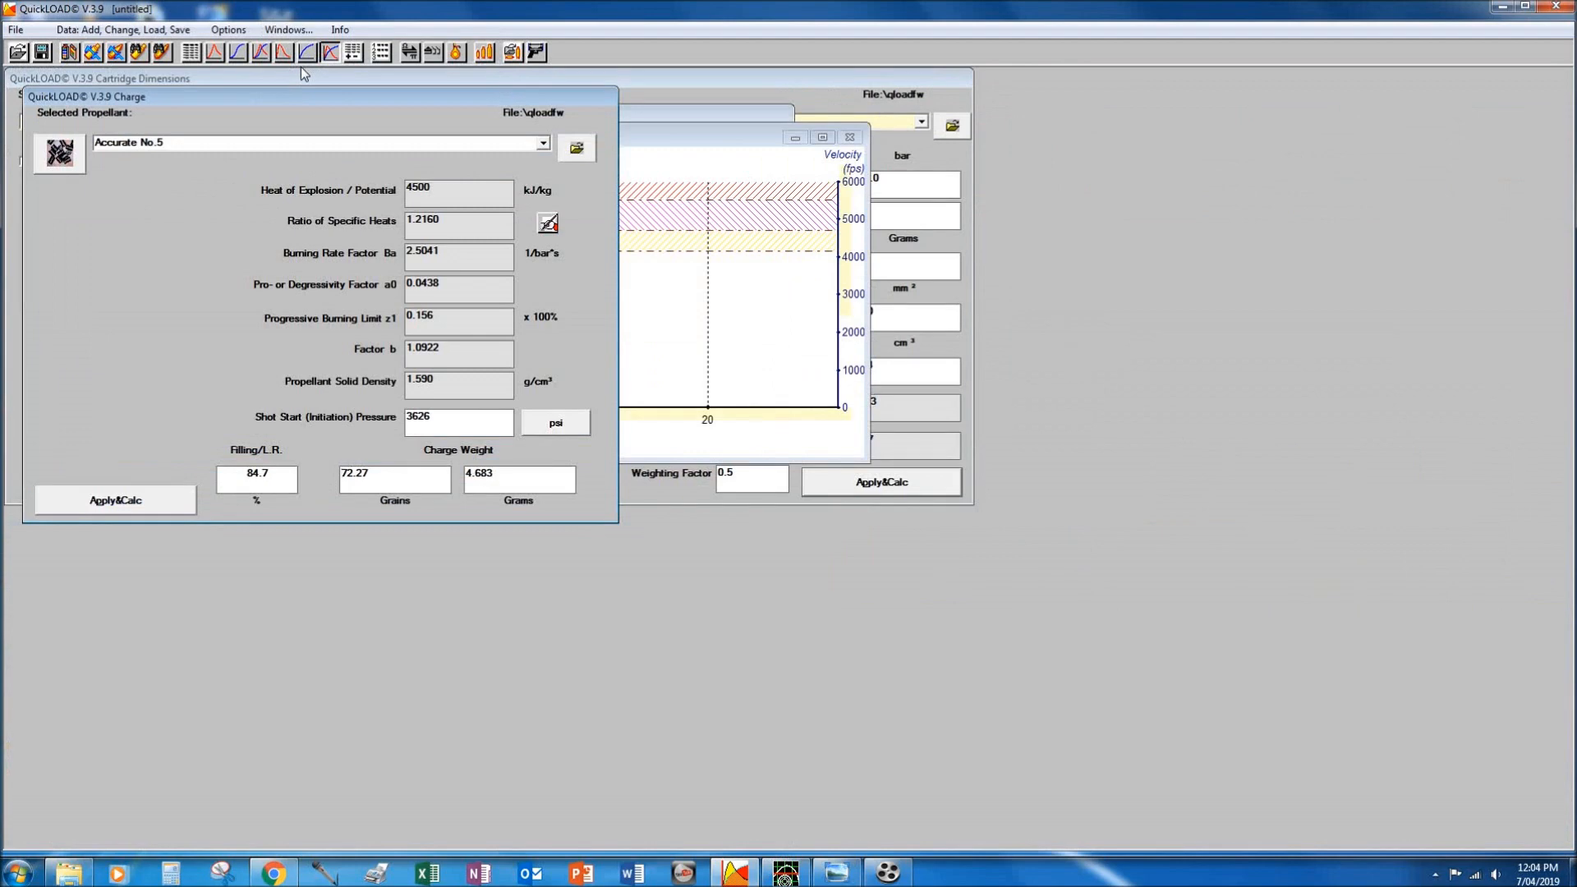
left_click(289, 31)
left_click(312, 60)
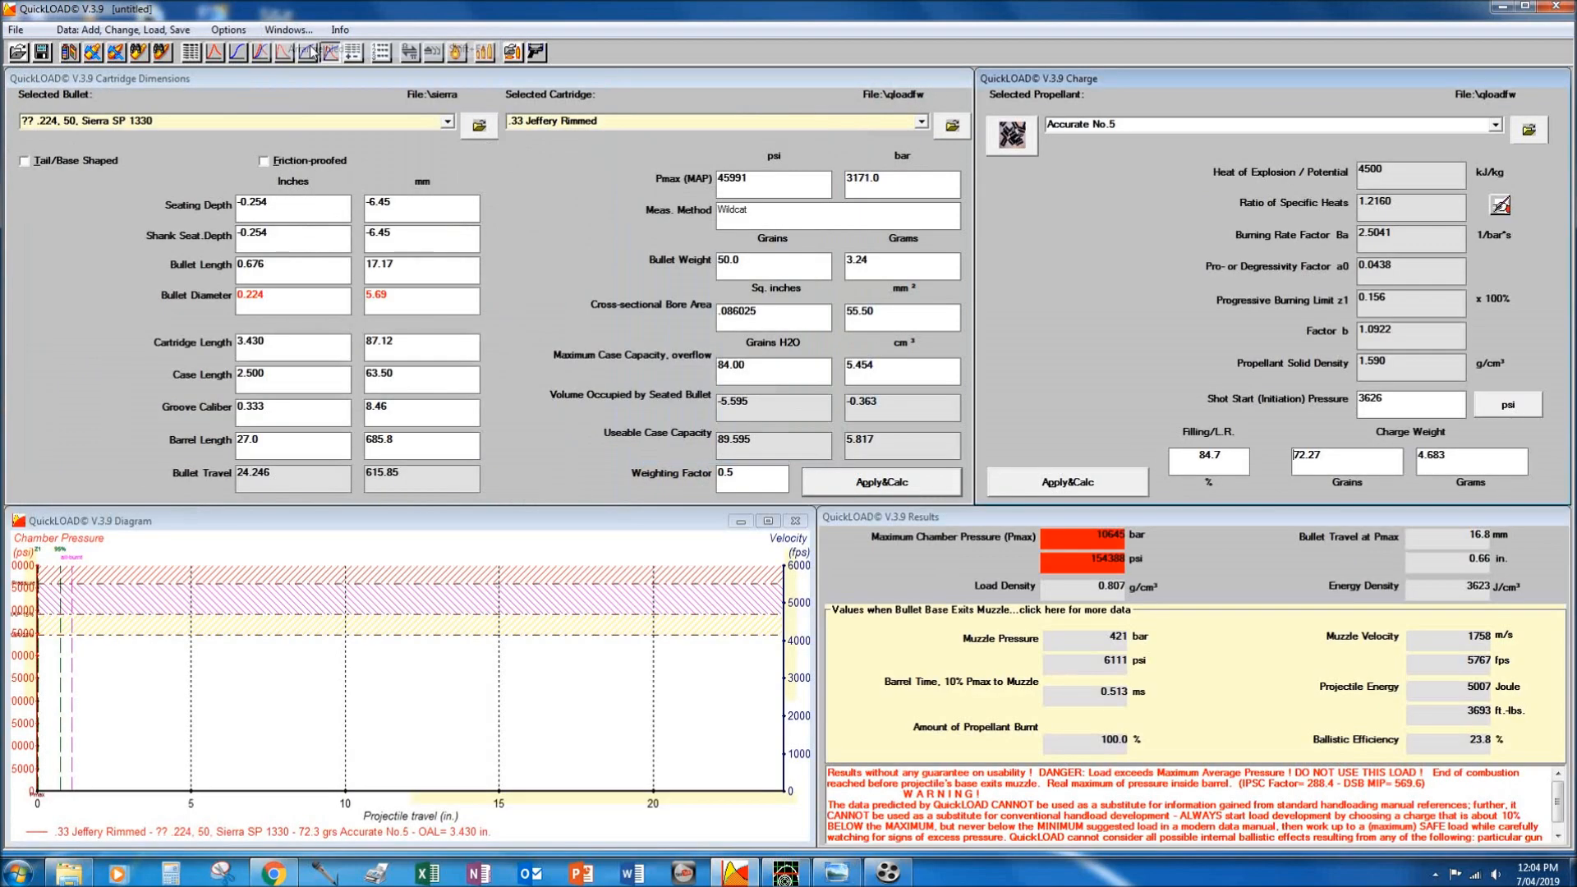
left_click(290, 32)
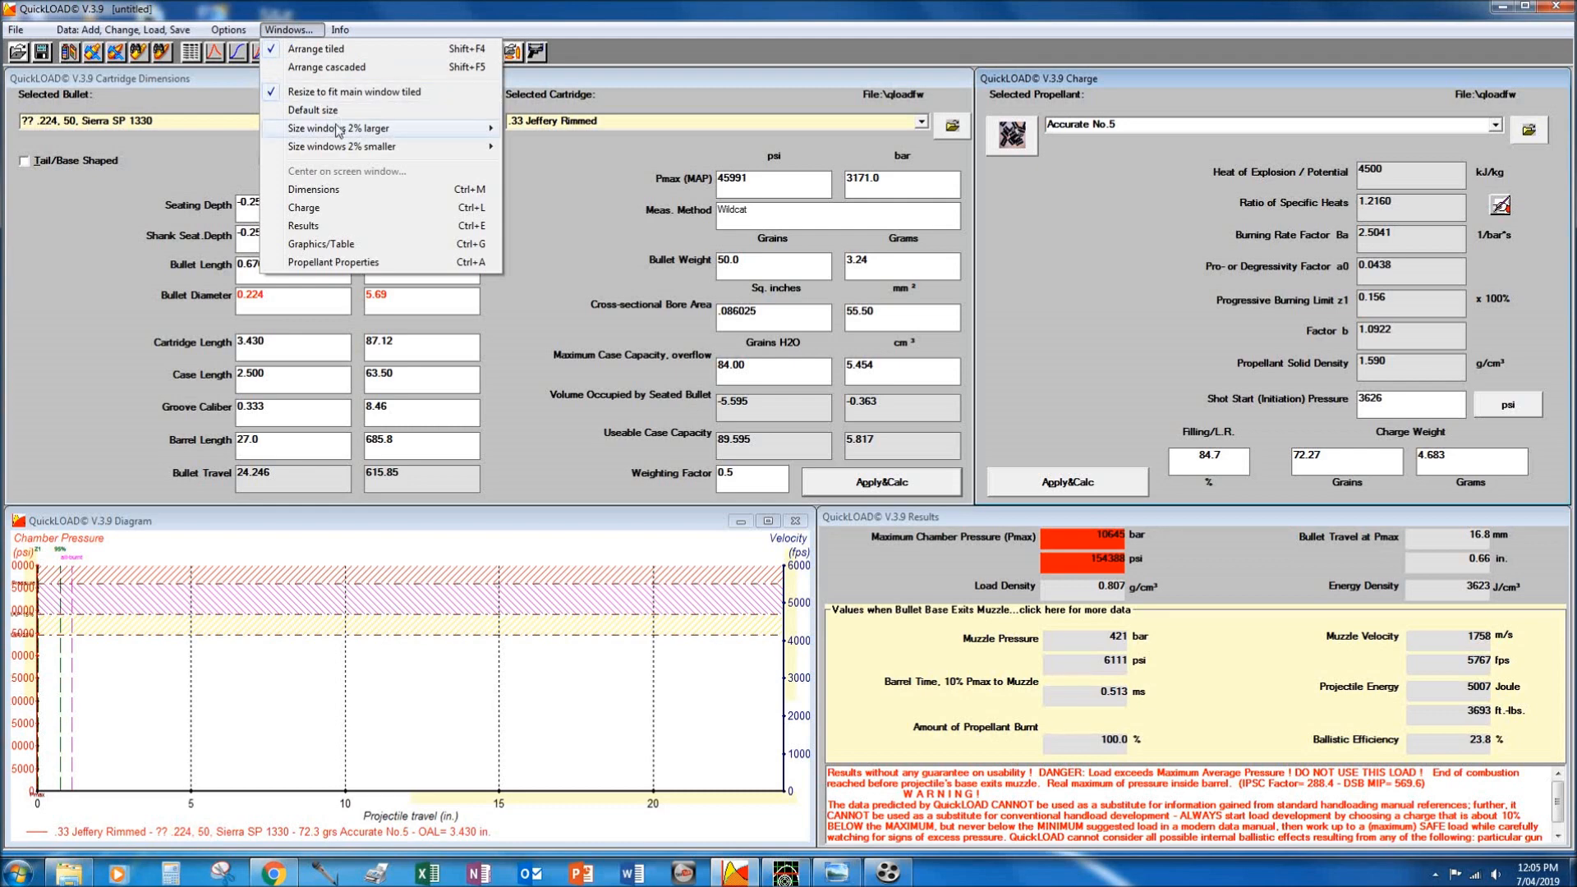
mouse_move(338, 129)
mouse_move(420, 152)
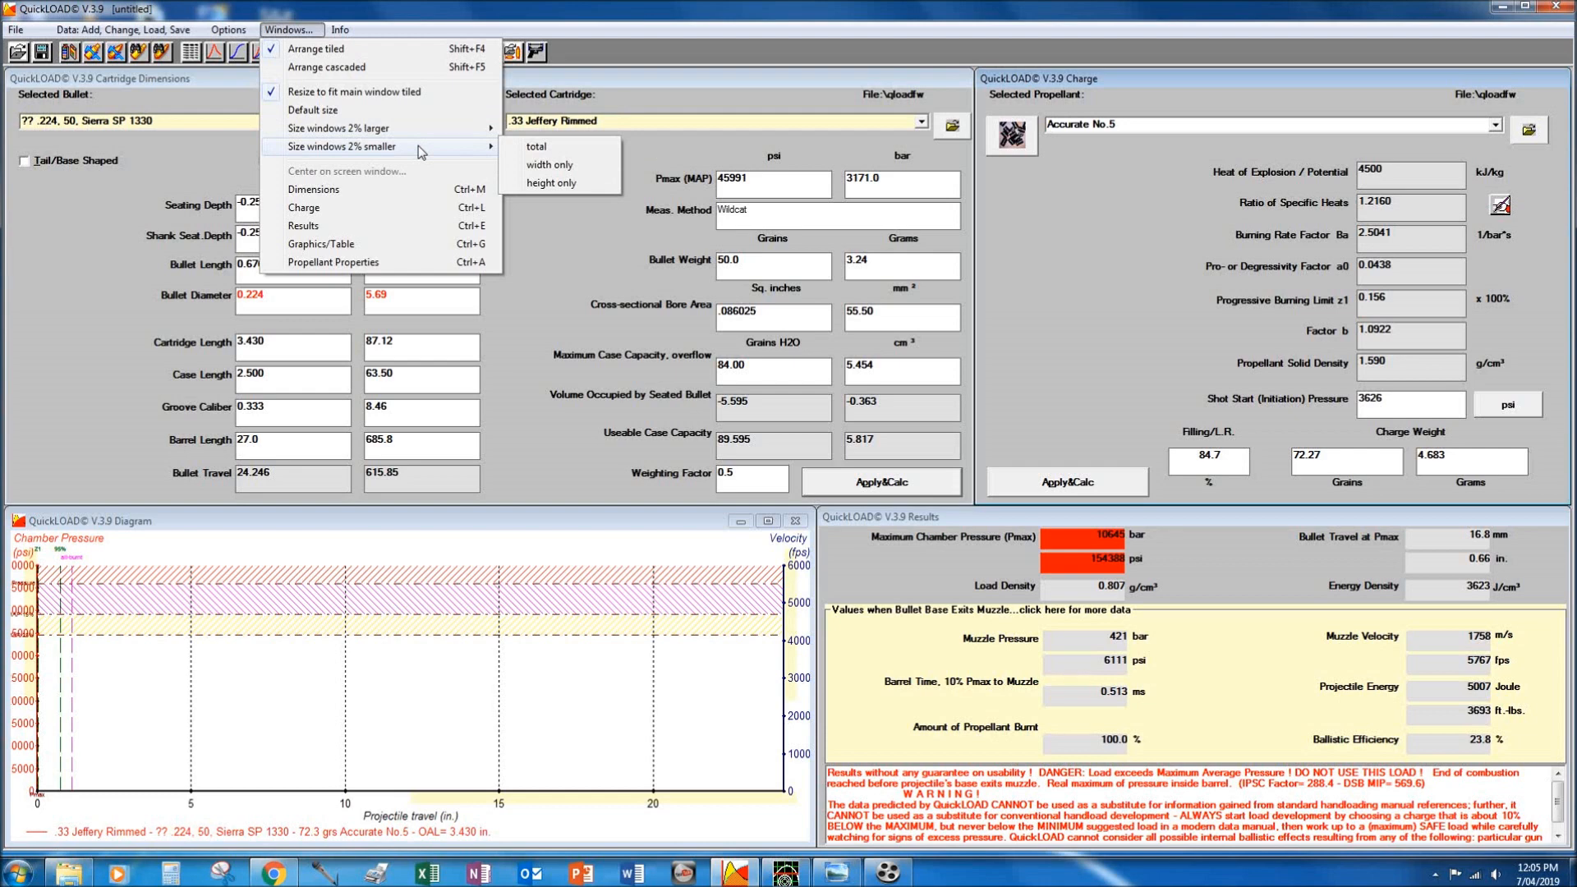
Set the output window to list charge increments of one propellant and let the calculation proceed.
mouse_move(227, 32)
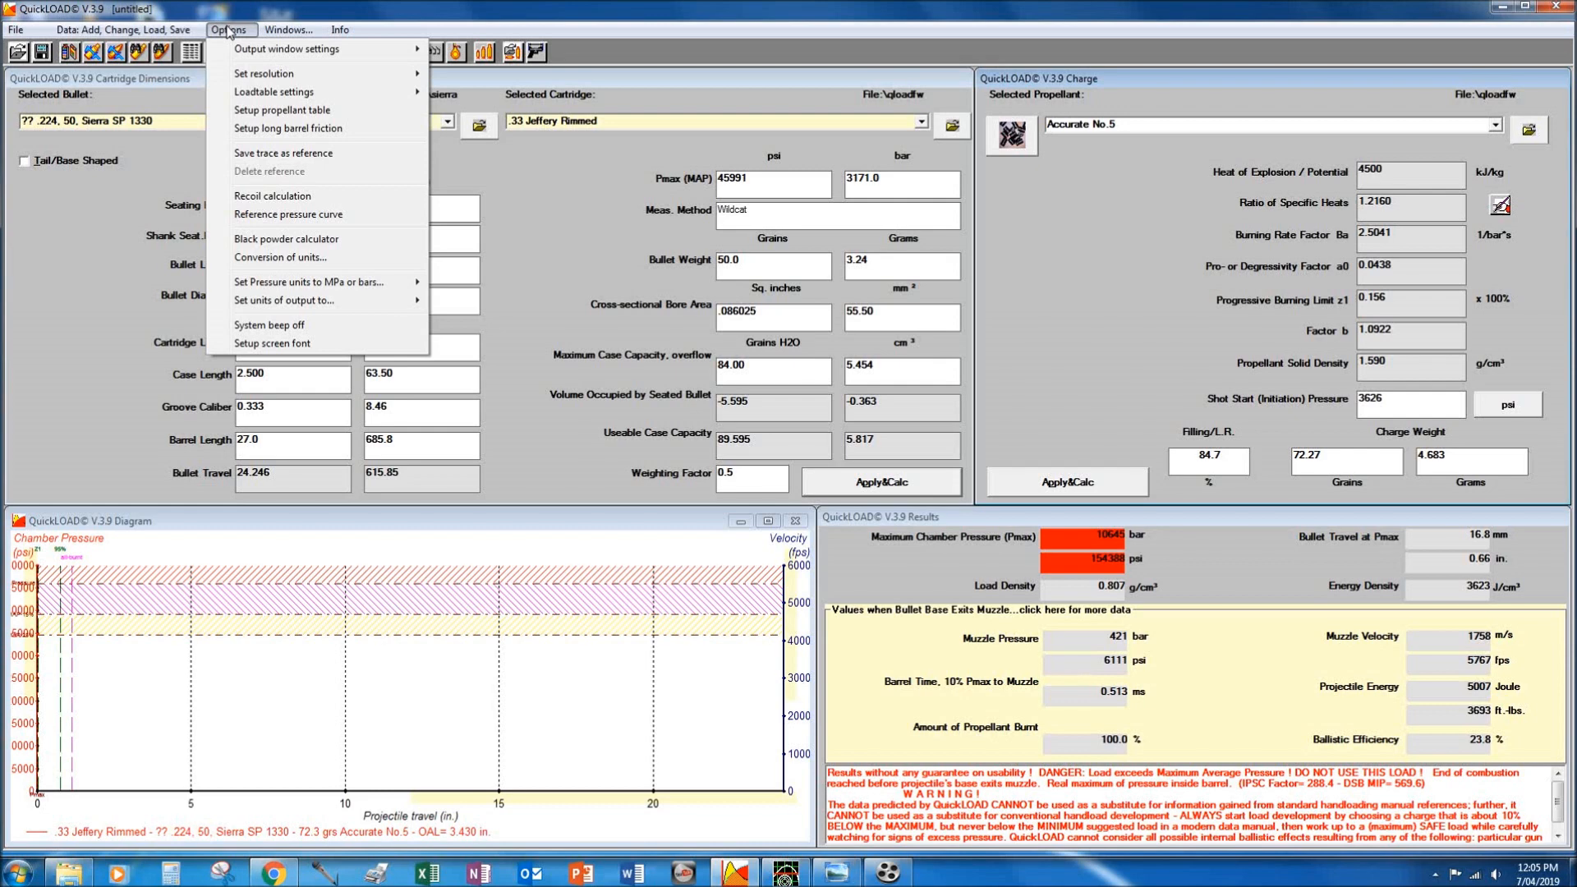
left_click(227, 31)
left_click(228, 31)
mouse_move(249, 53)
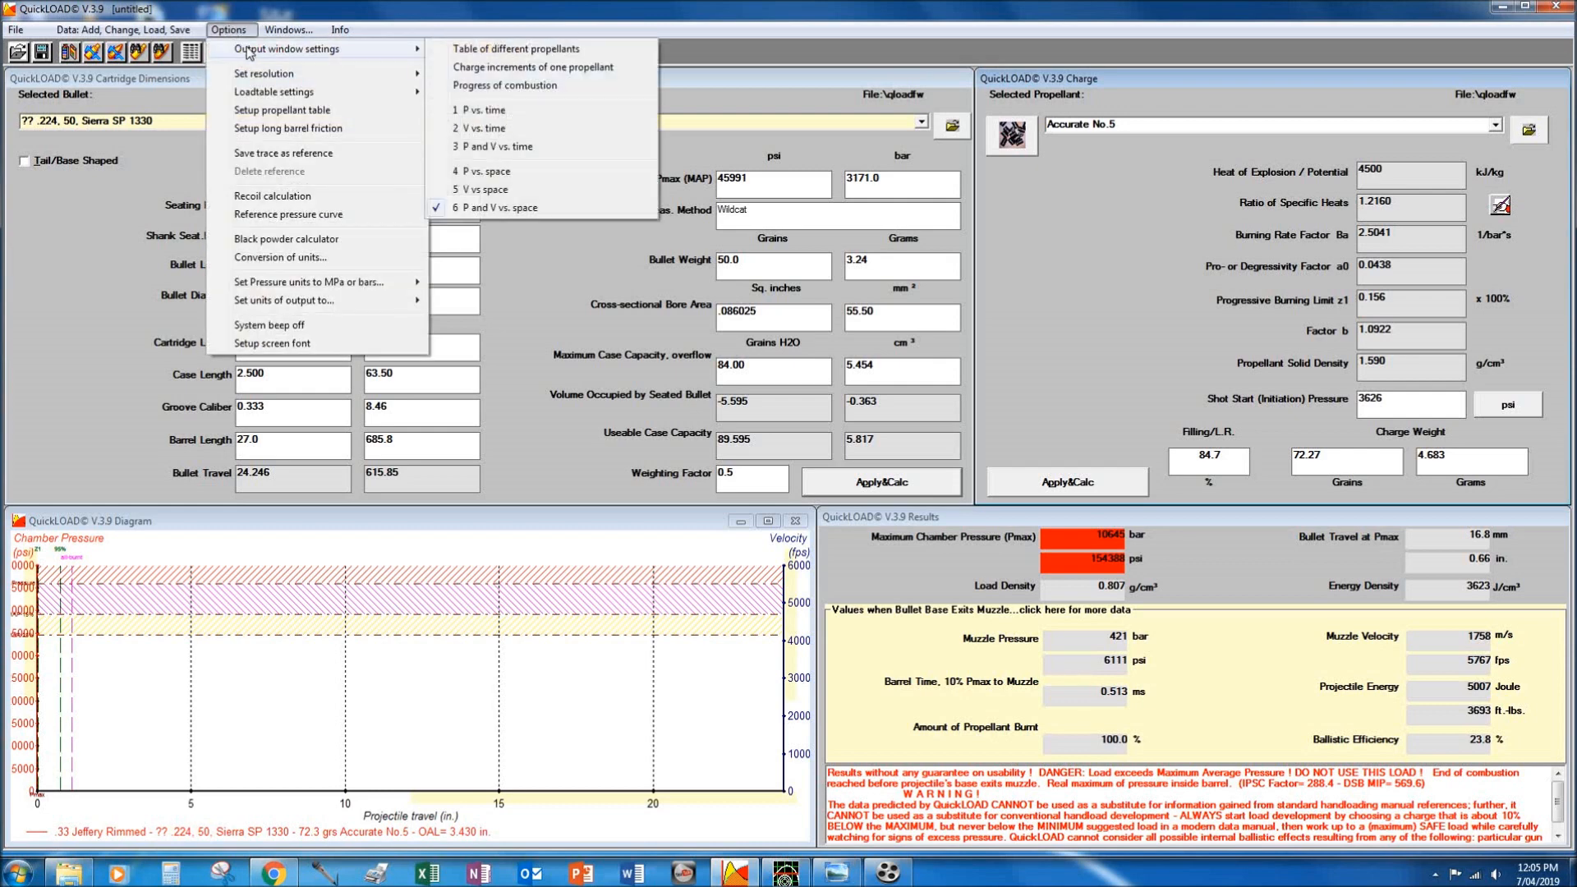
left_click(541, 70)
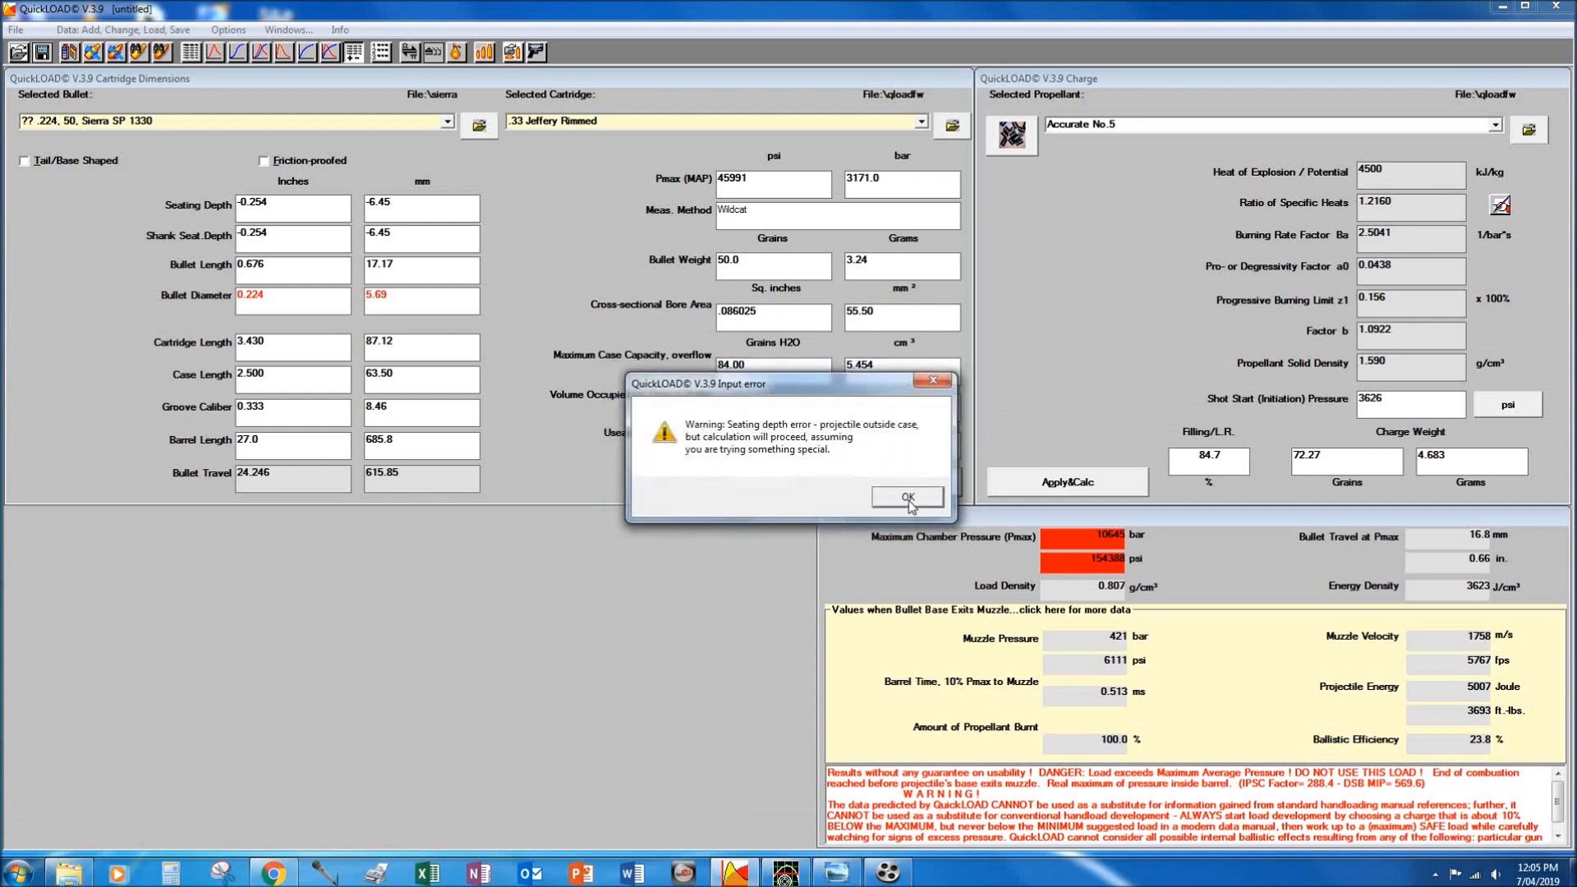
left_click(908, 498)
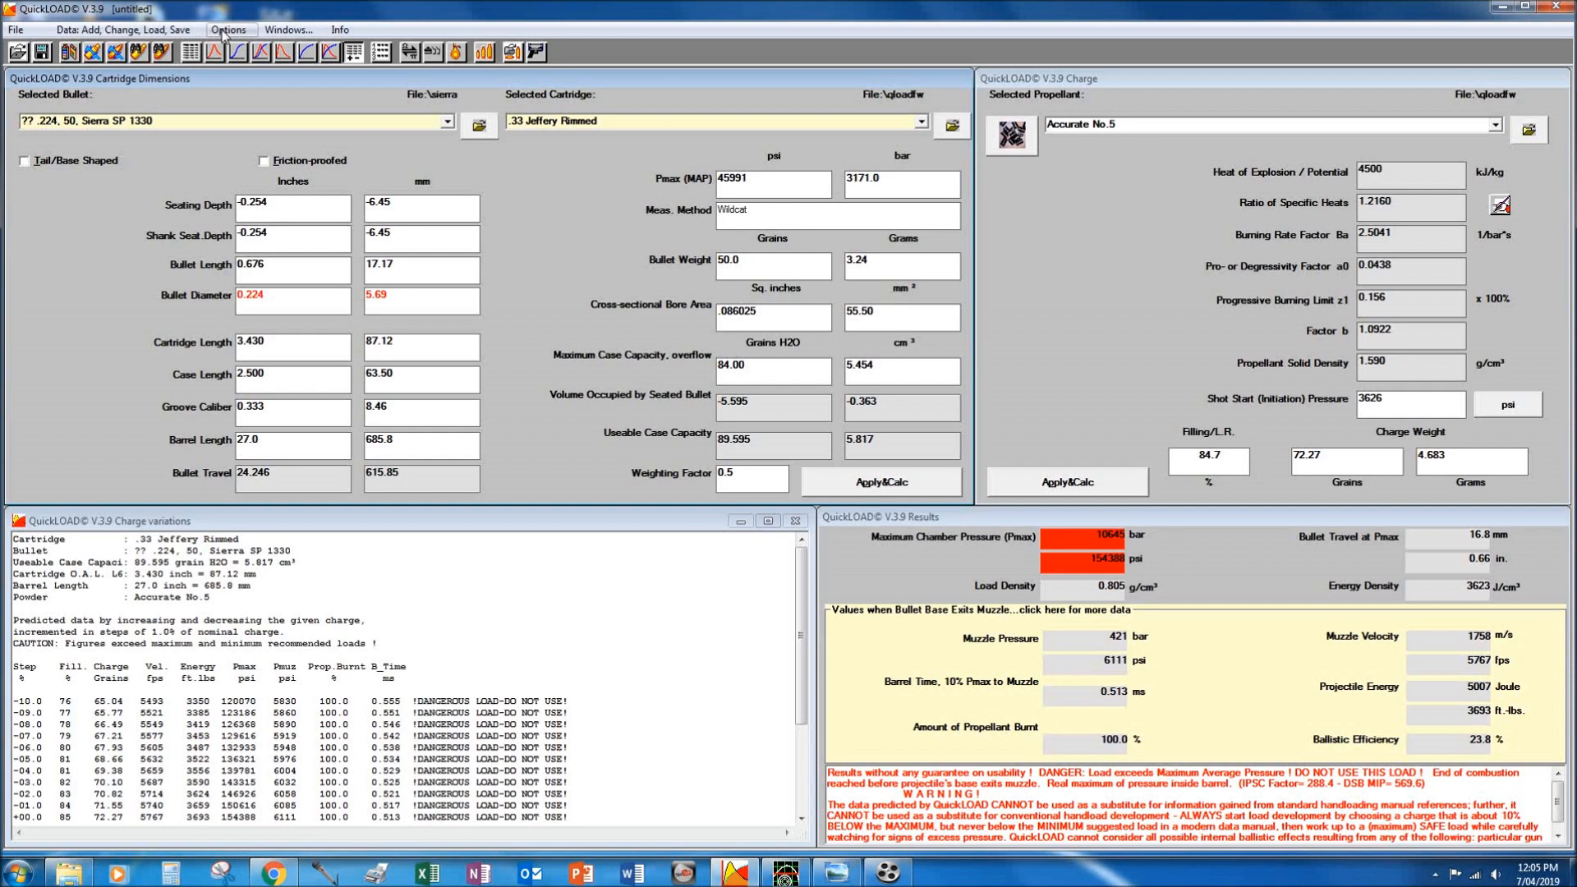
Examine the resolution and loadtable increment step width options and the step percentages in the charge variations table.
left_click(226, 30)
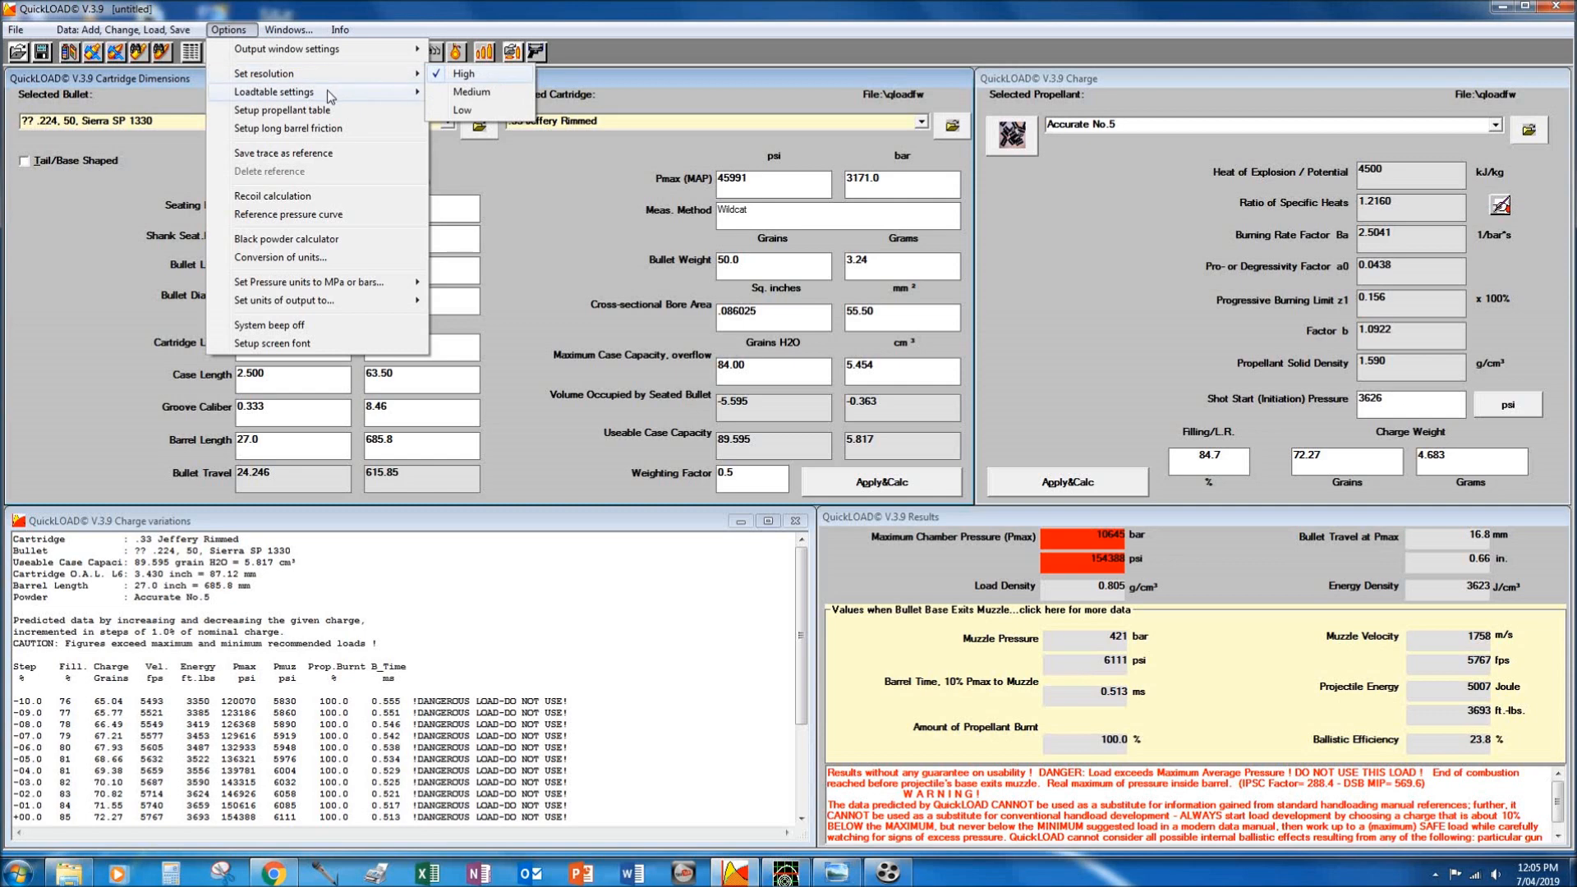
mouse_move(327, 90)
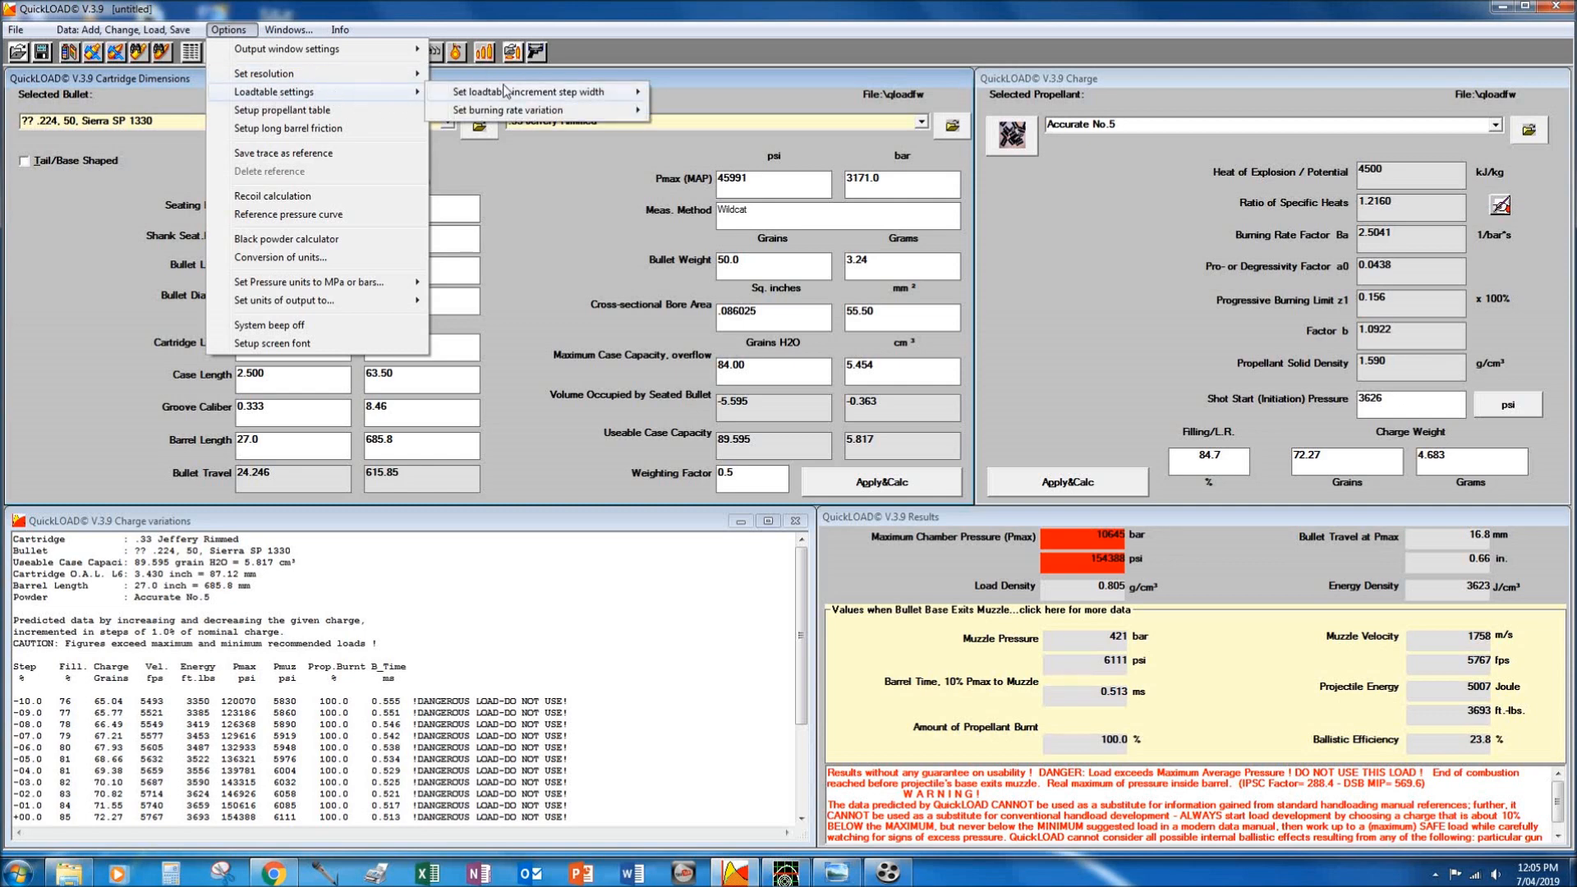
mouse_move(572, 93)
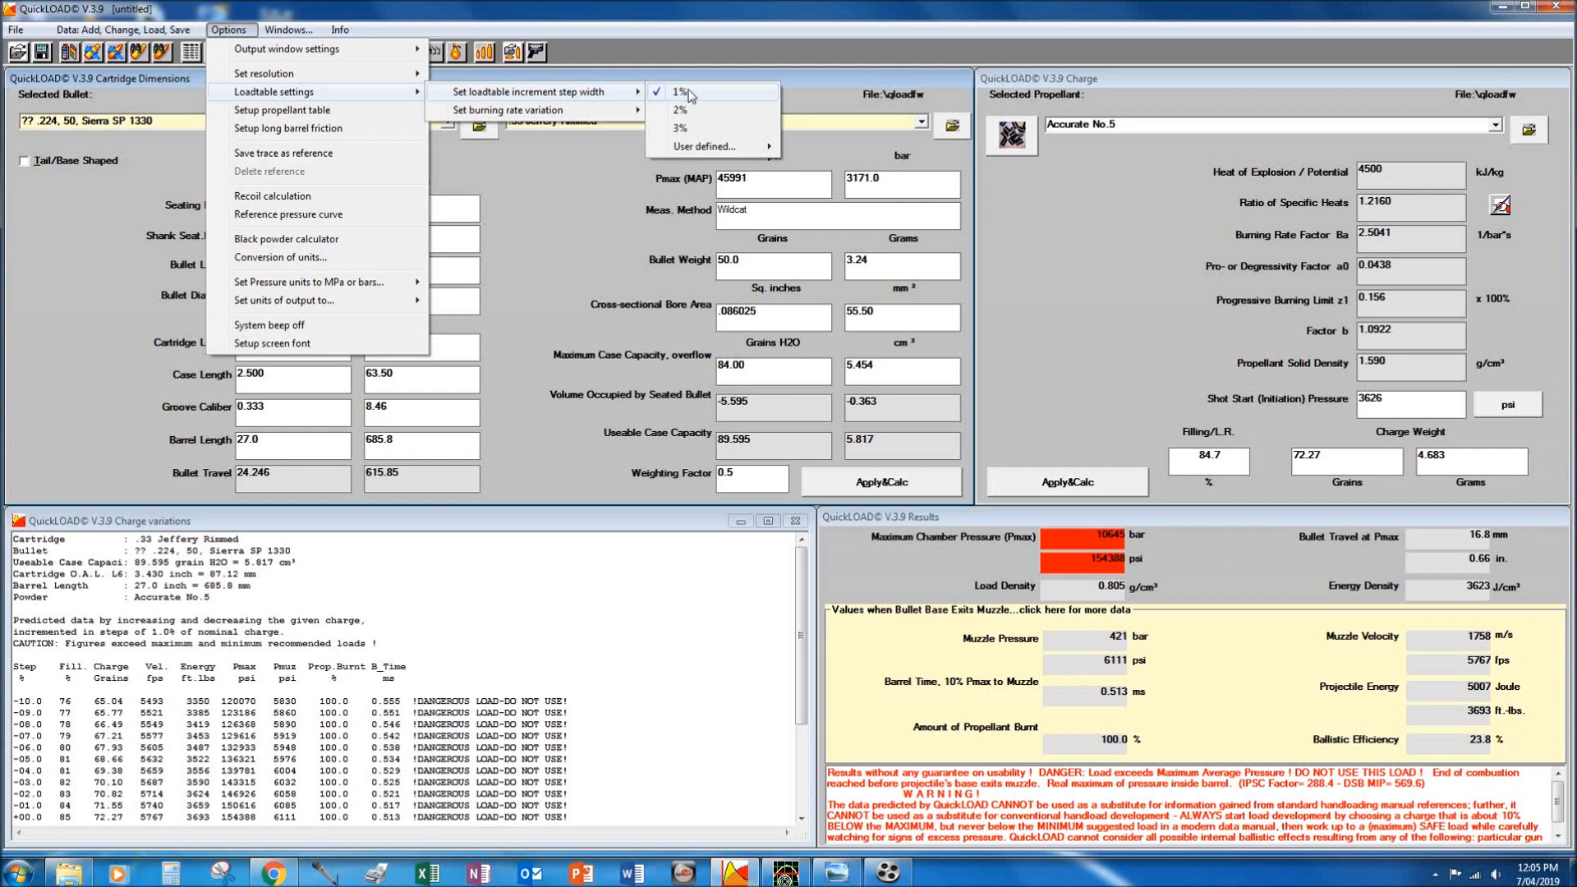
left_click(25, 703)
left_click_drag(26, 703, 25, 793)
left_click(36, 703)
left_click_drag(14, 703, 47, 817)
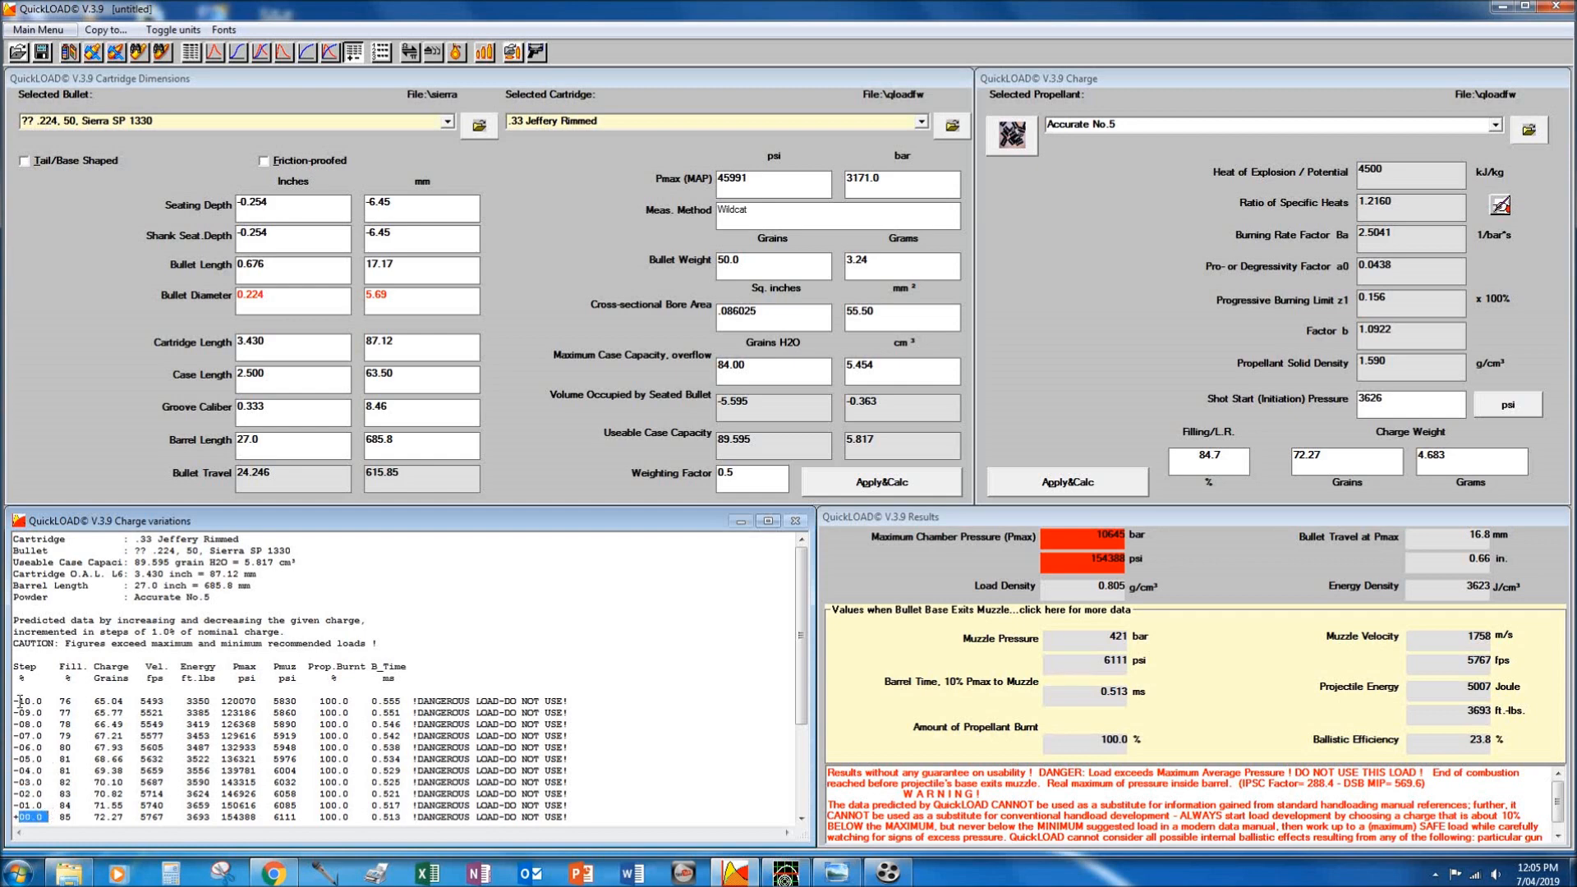
left_click_drag(20, 700, 23, 770)
left_click(23, 736)
left_click(24, 782)
Review the available choices for burning rate variation, pressure units and units of output.
left_click(58, 33)
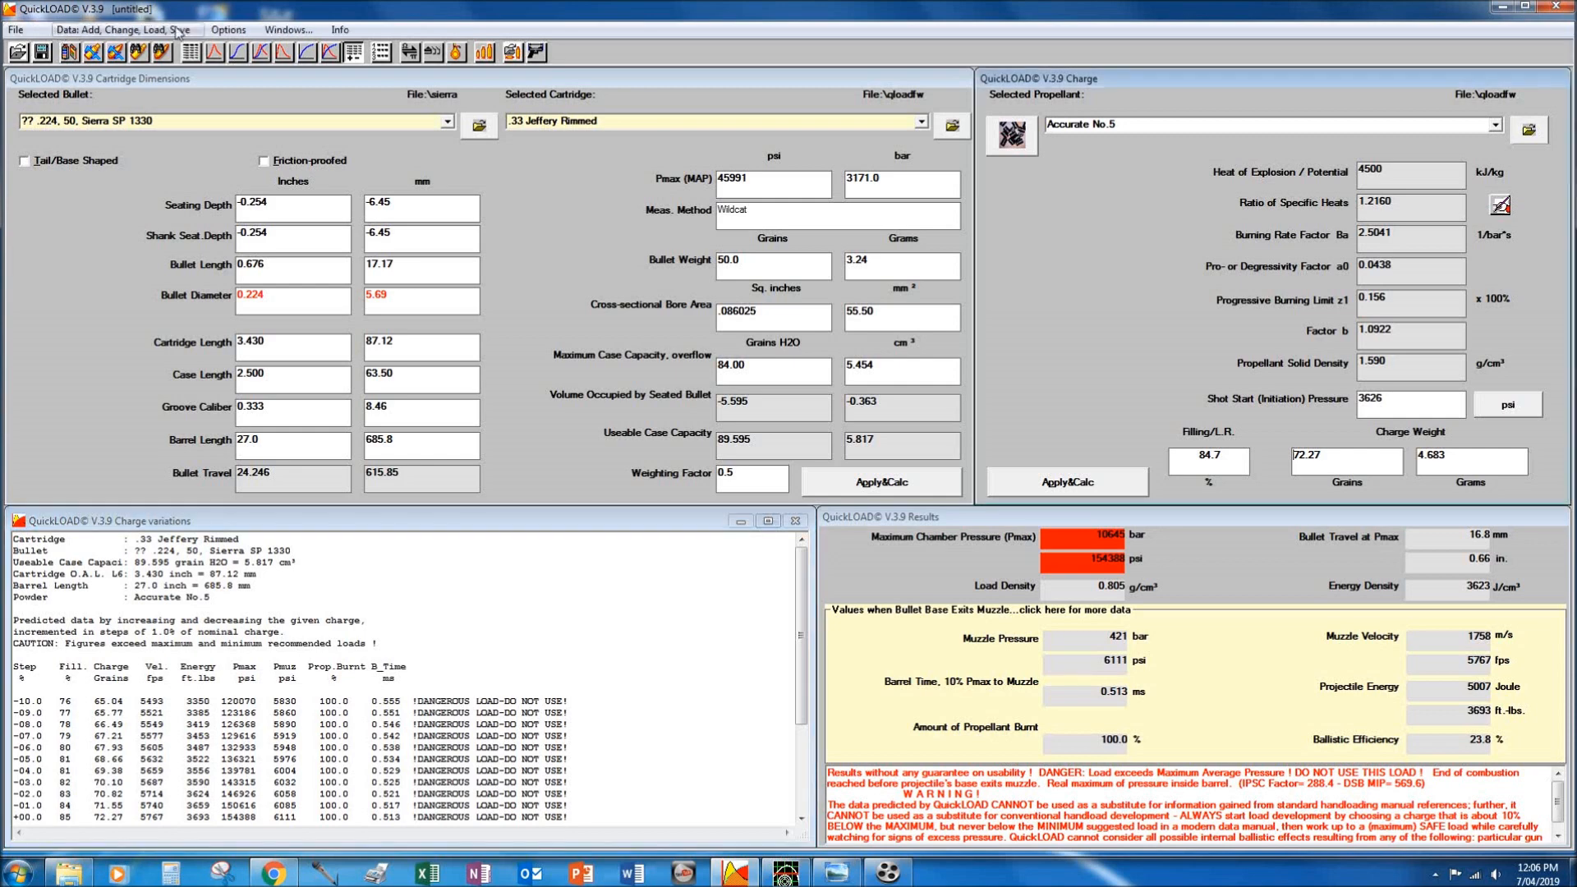
left_click(228, 30)
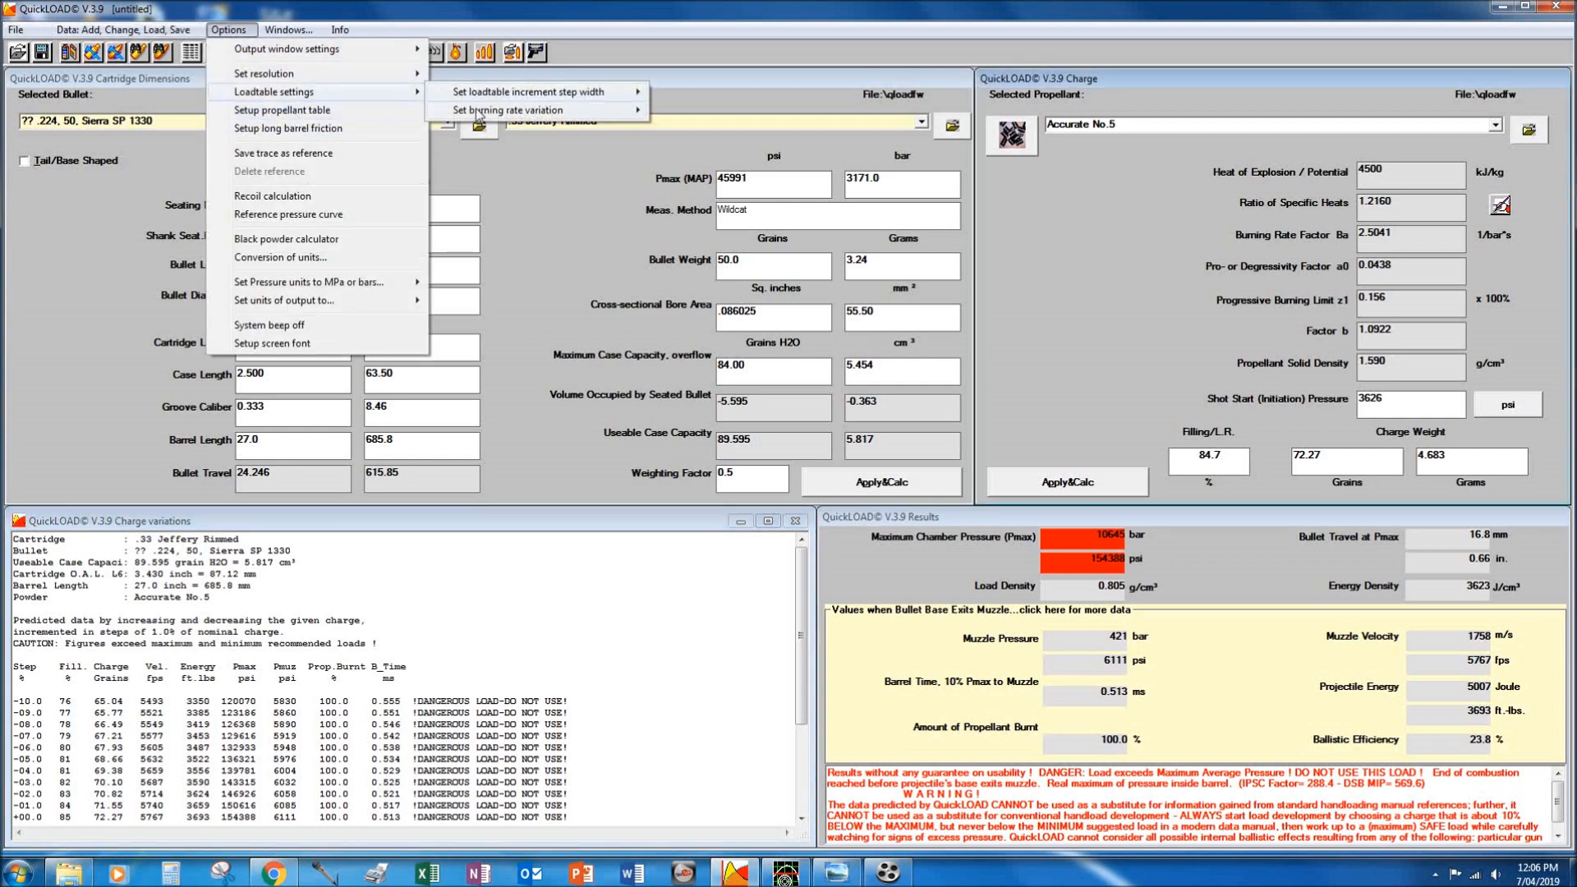
mouse_move(477, 118)
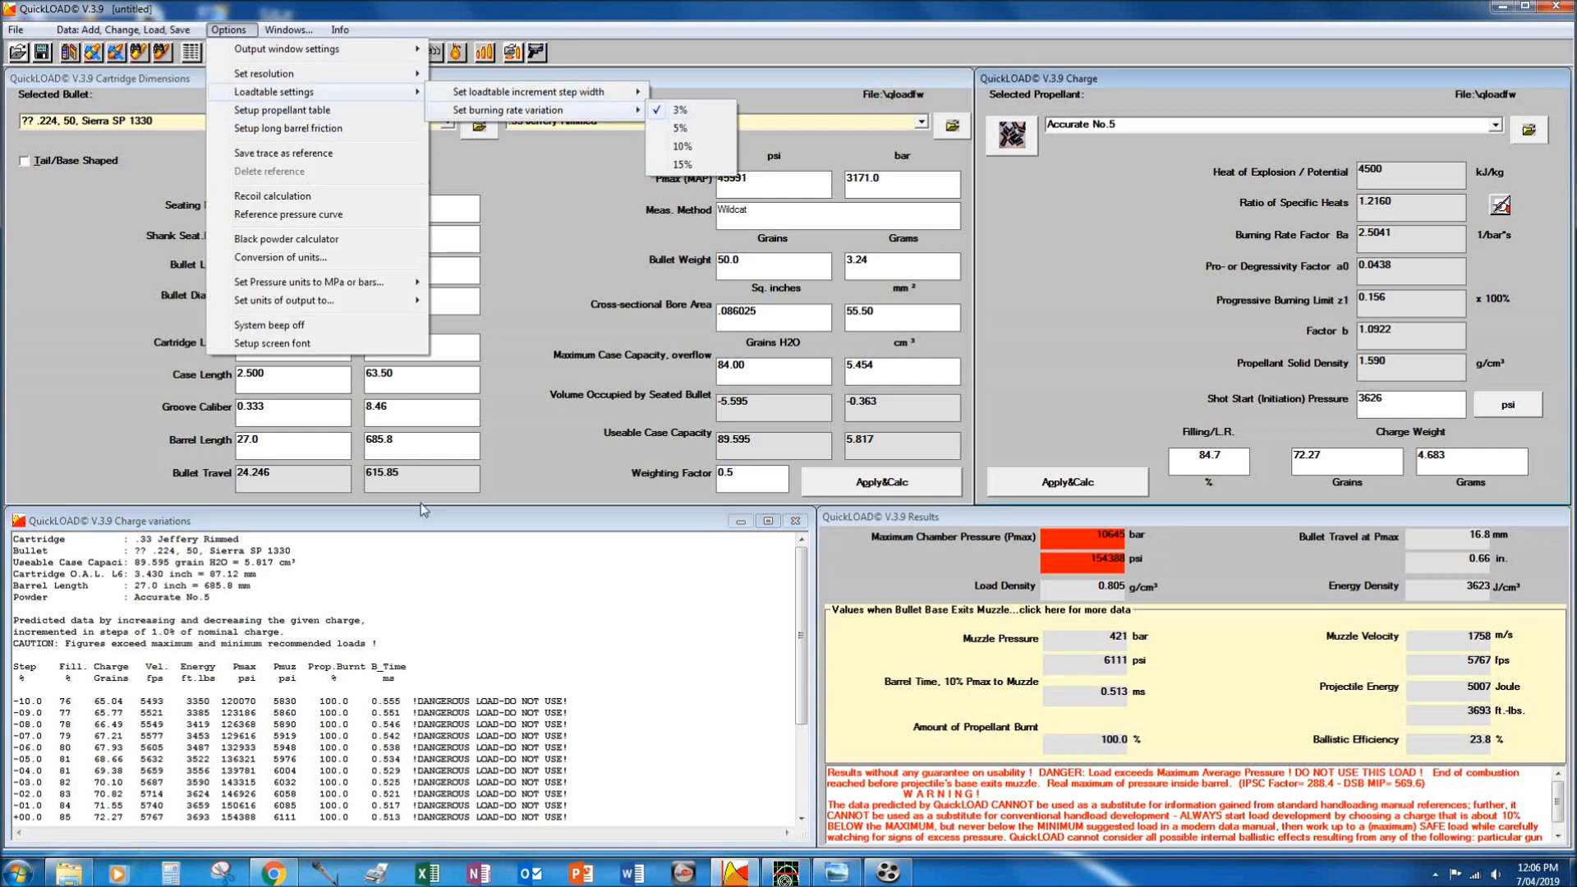
left_click_drag(319, 703, 329, 760)
left_click(329, 760)
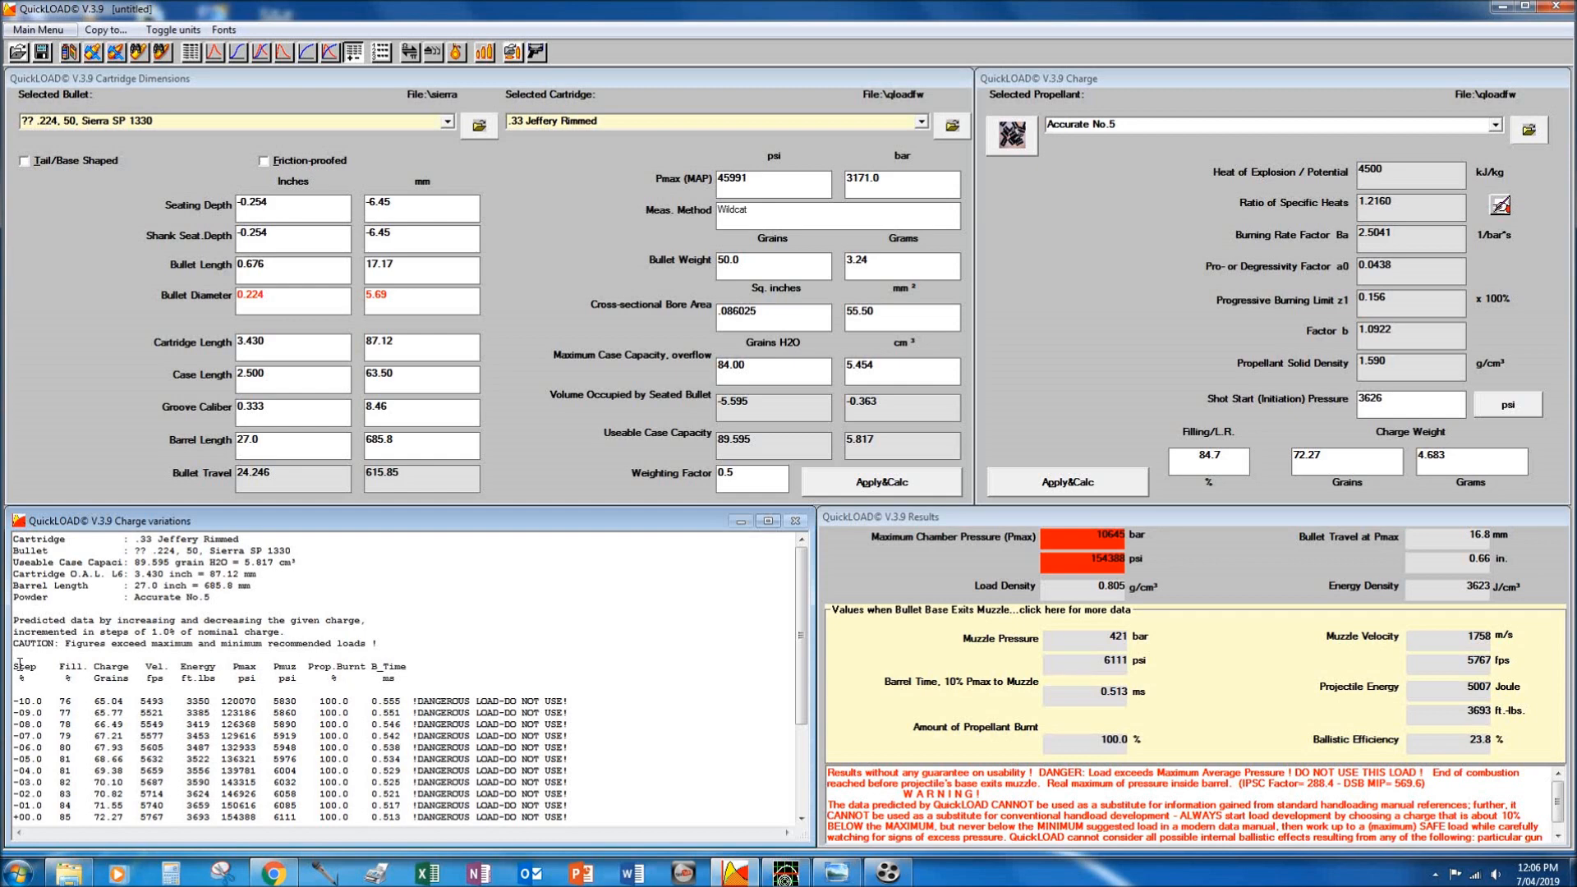
left_click(38, 29)
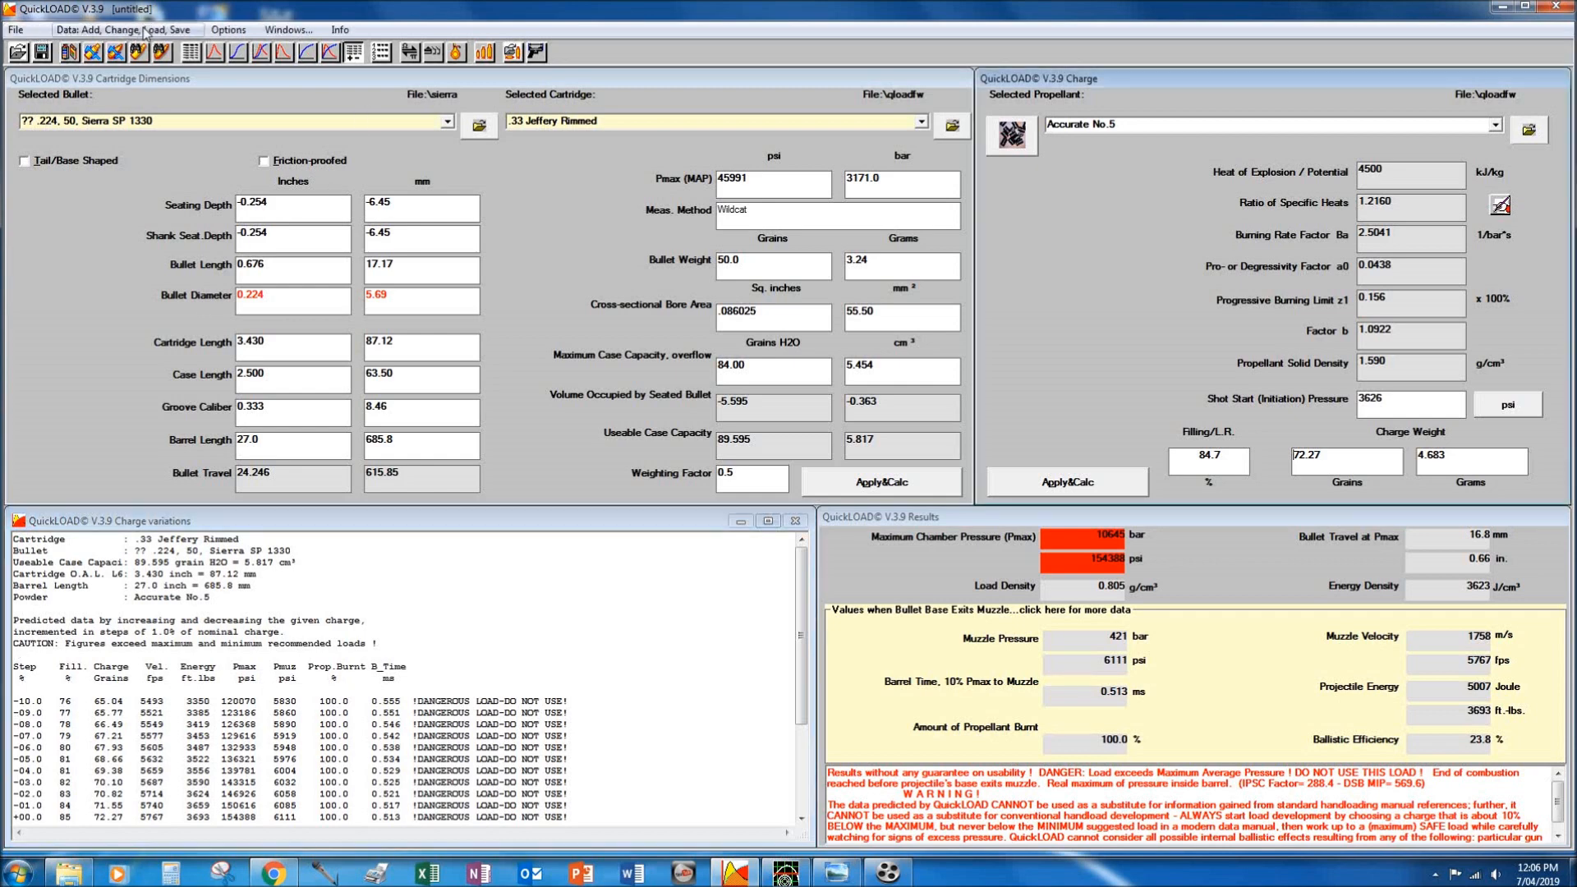
left_click(228, 30)
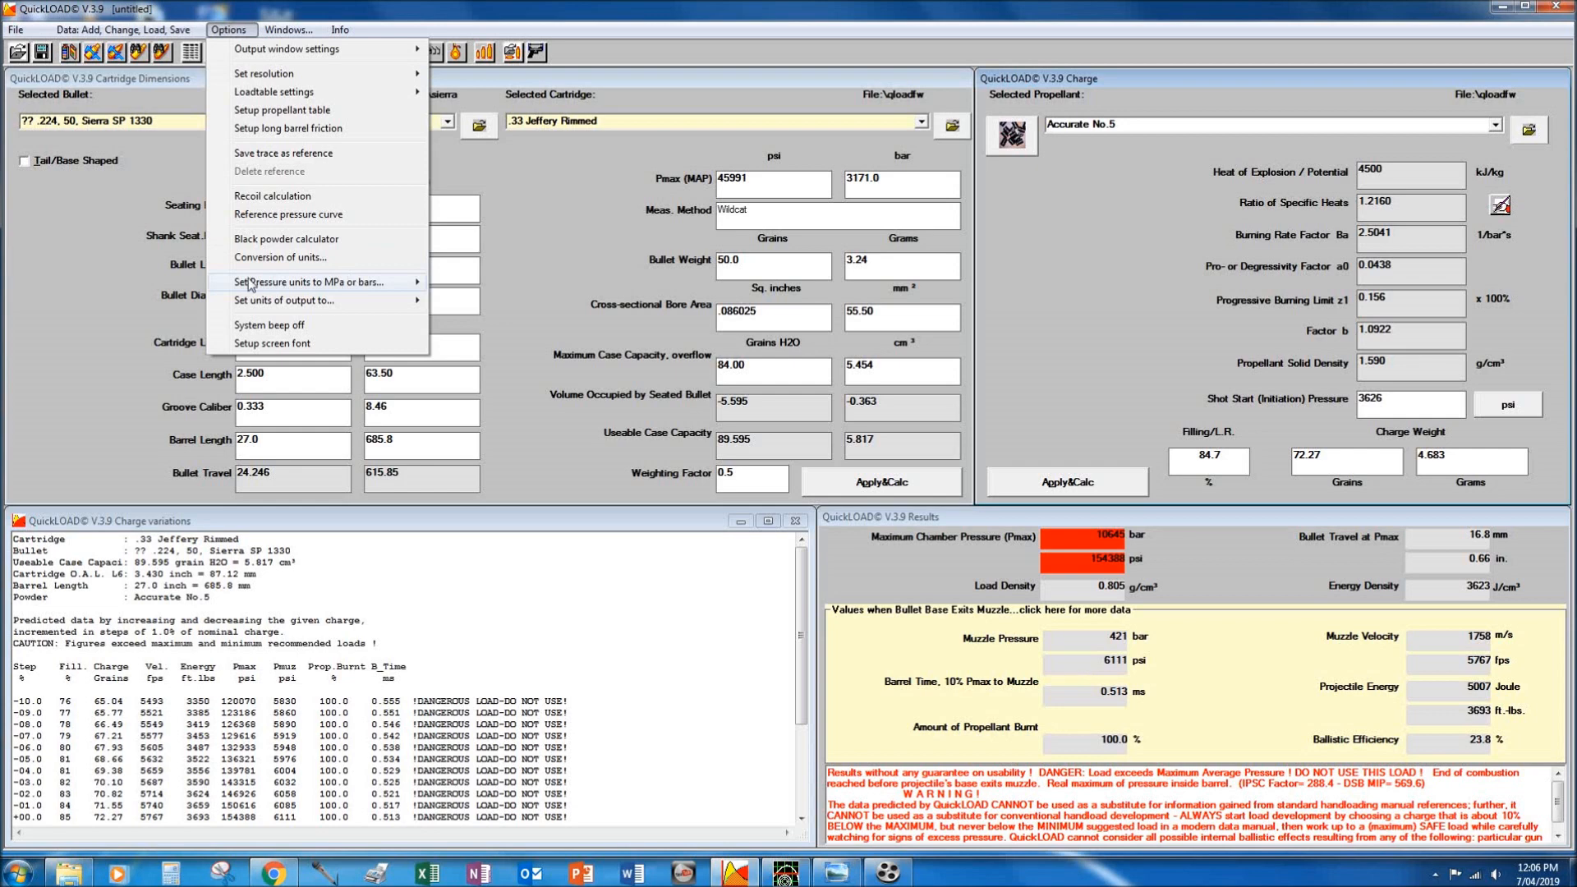
mouse_move(248, 283)
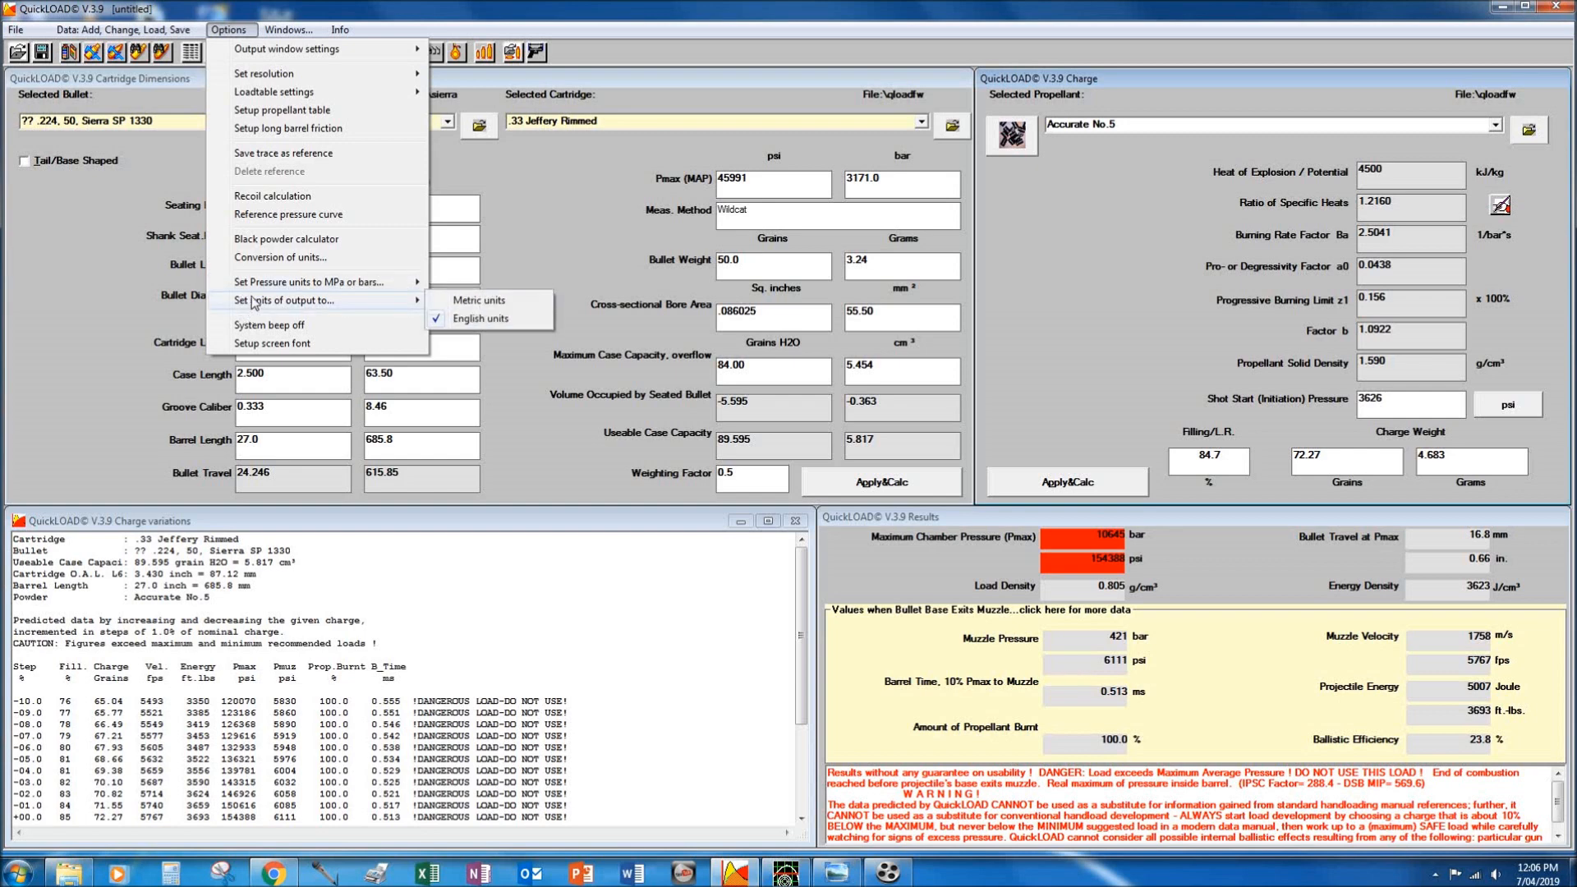
mouse_move(353, 300)
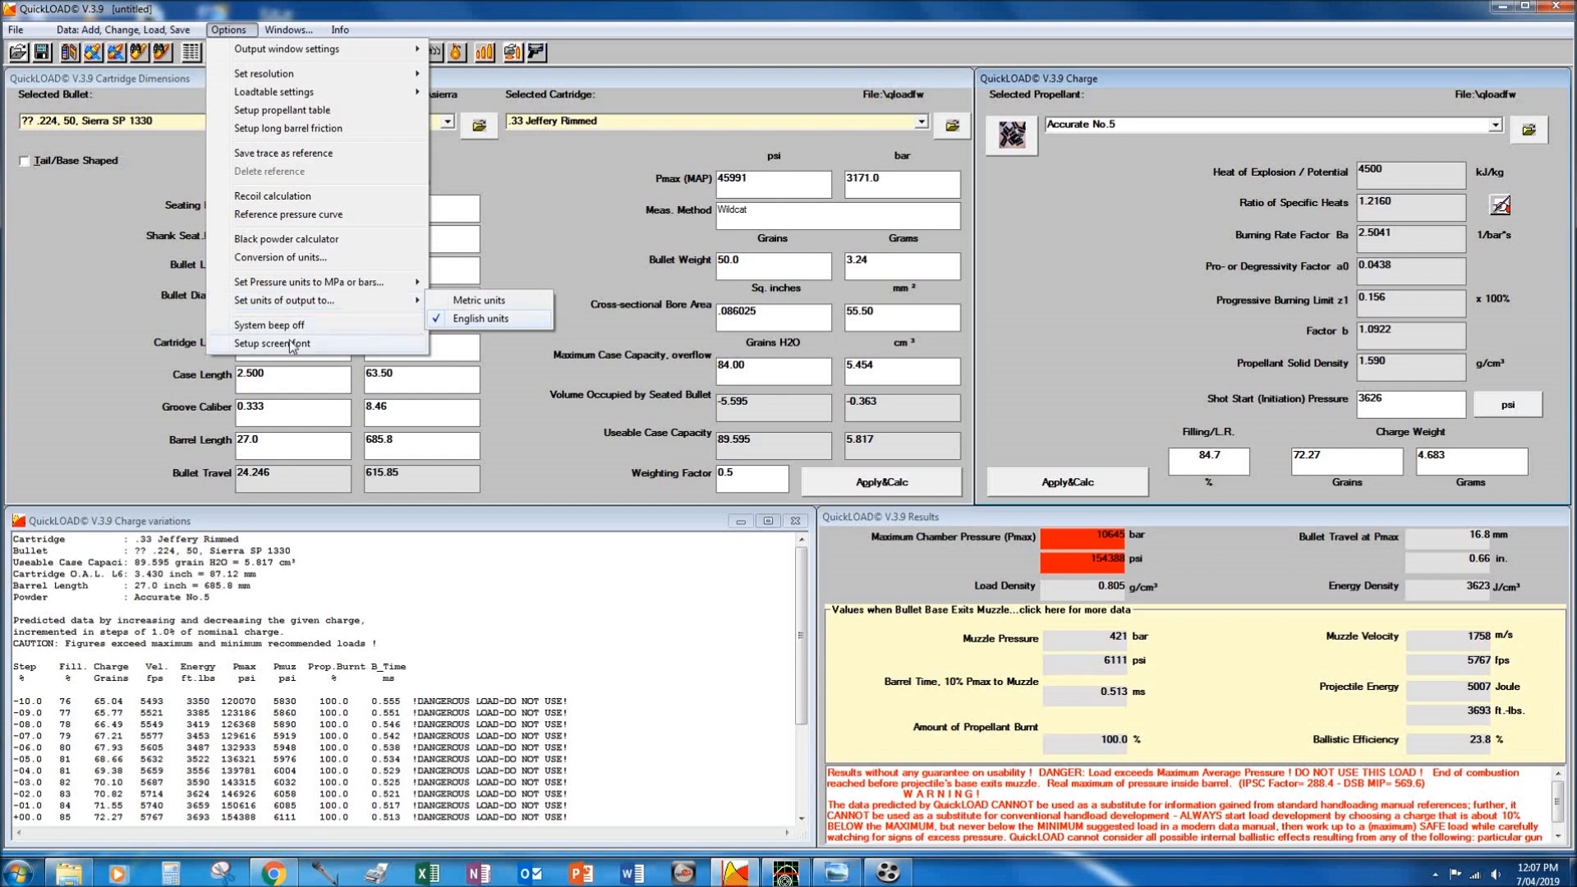
left_click(77, 286)
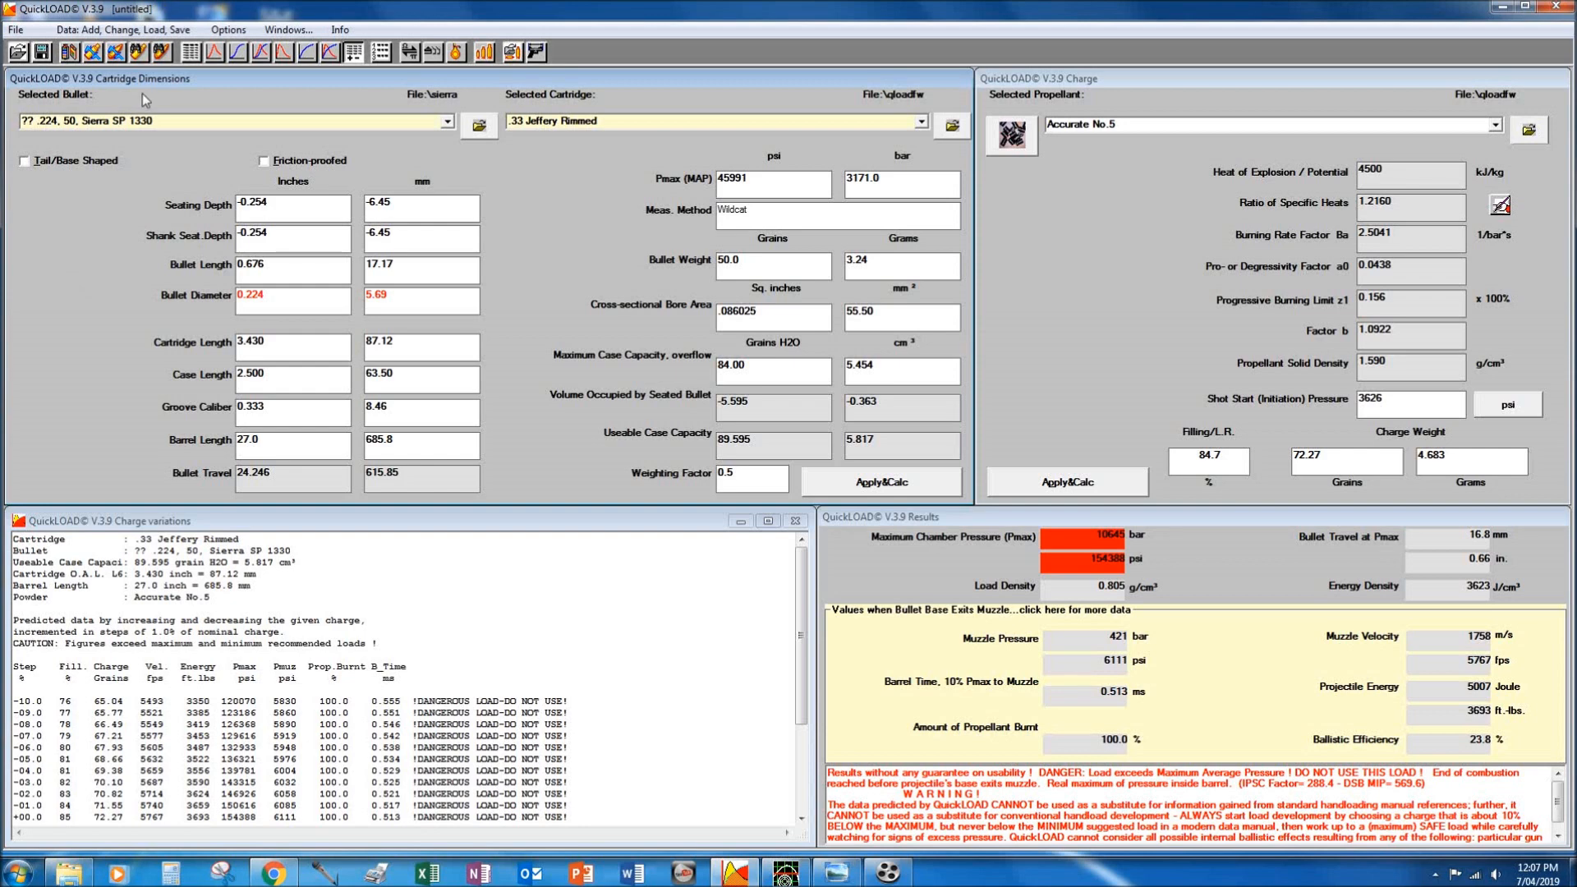
Lower the Cartridge Dimensions and Charge windows and read the explanation of the cartridge's pressure measurement method.
left_click_drag(260, 77, 250, 179)
left_click_drag(1135, 92, 1126, 201)
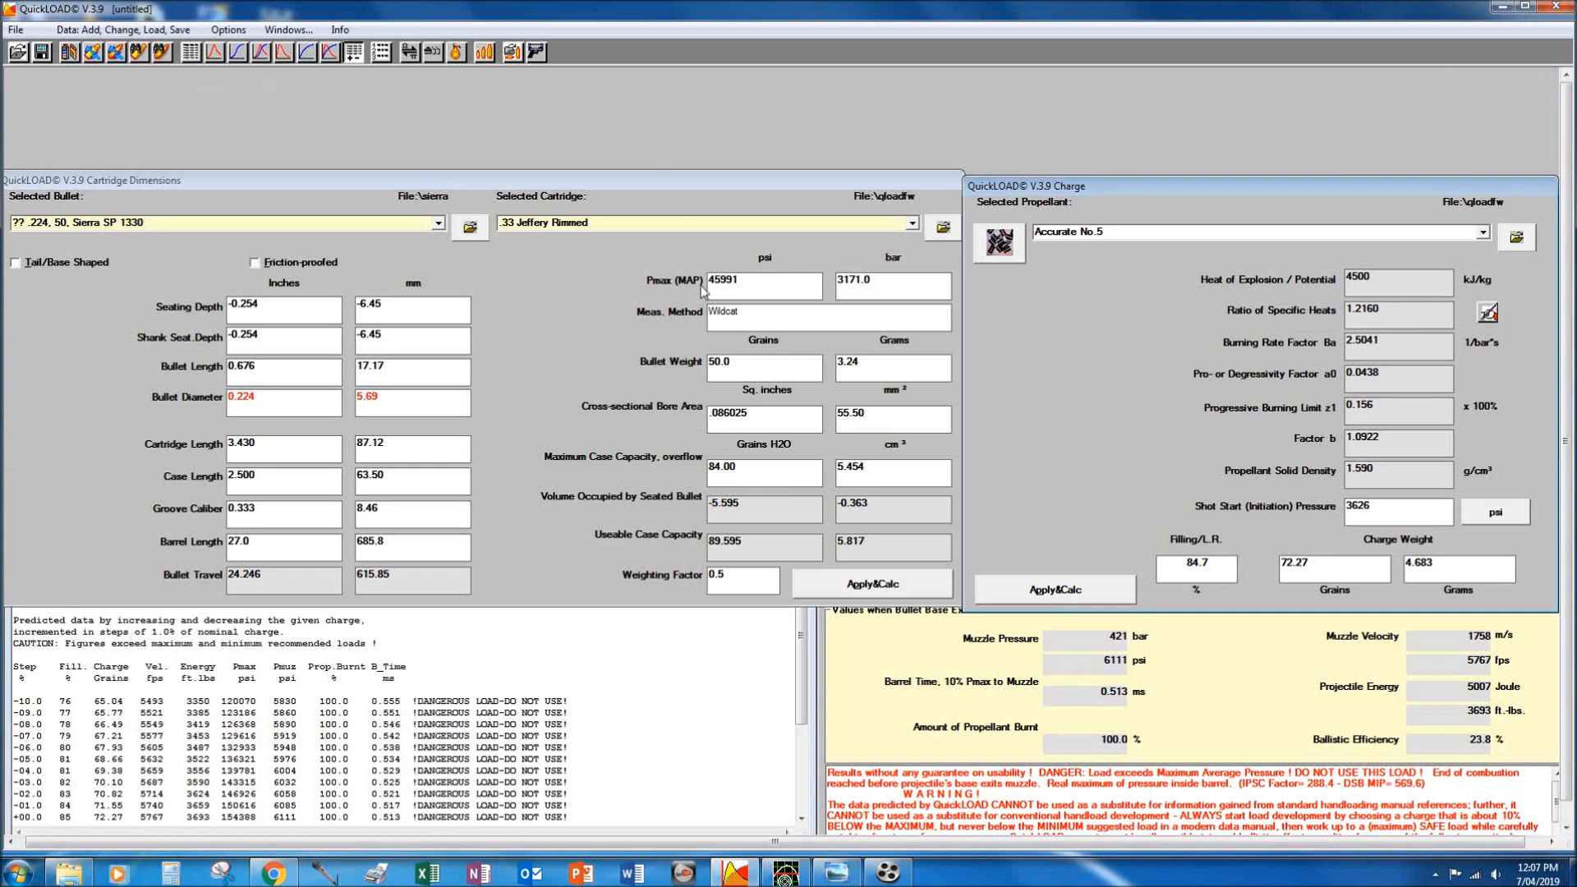
left_click_drag(743, 314, 605, 315)
mouse_move(697, 317)
mouse_move(756, 315)
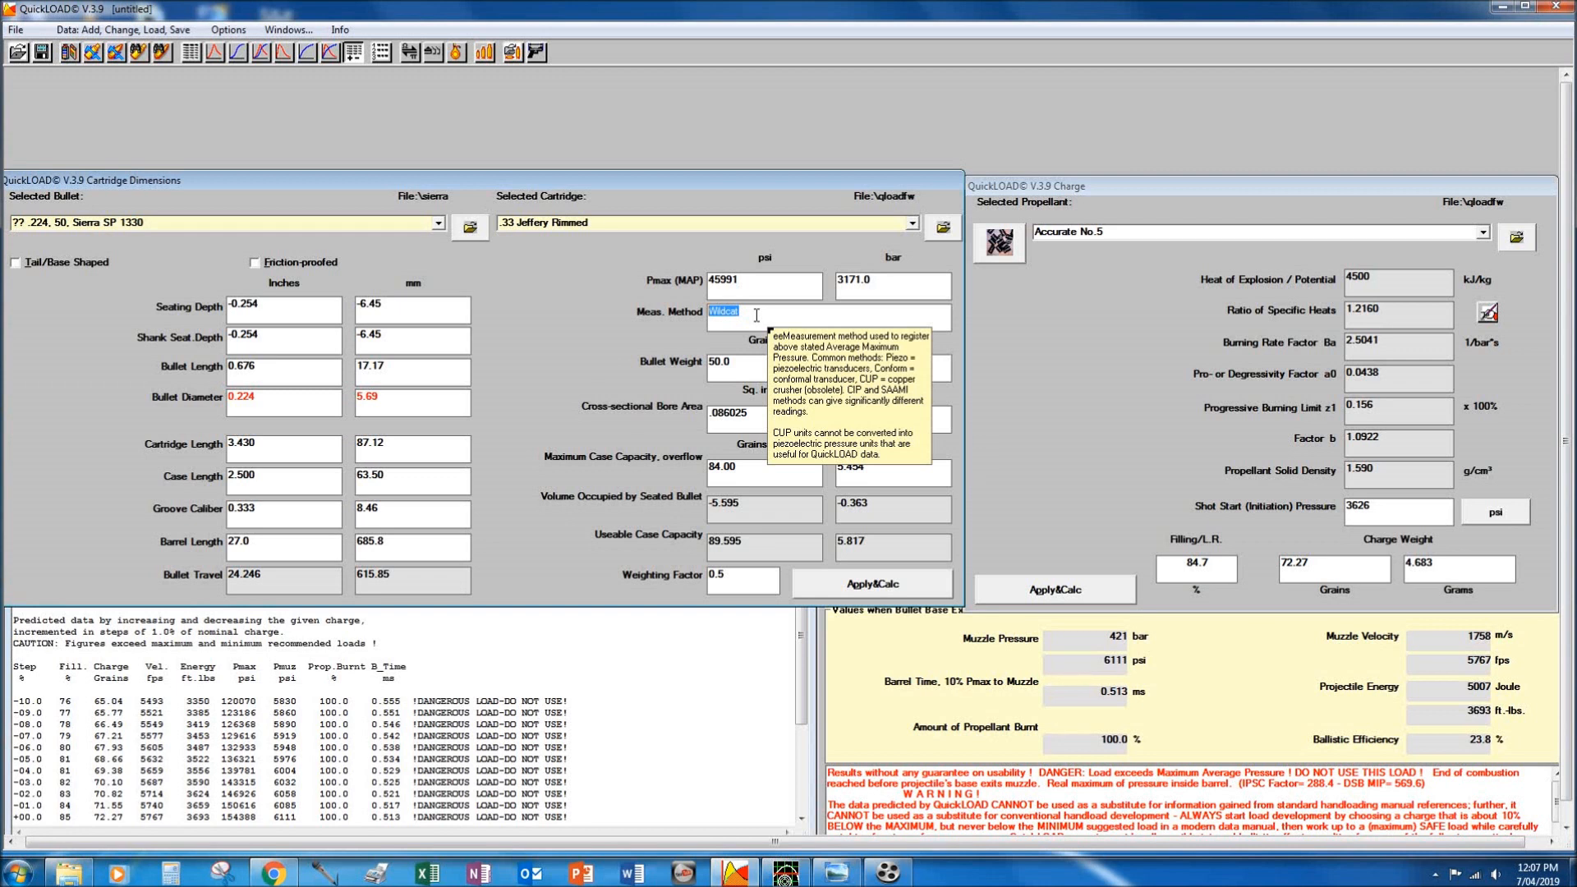
left_click(756, 316)
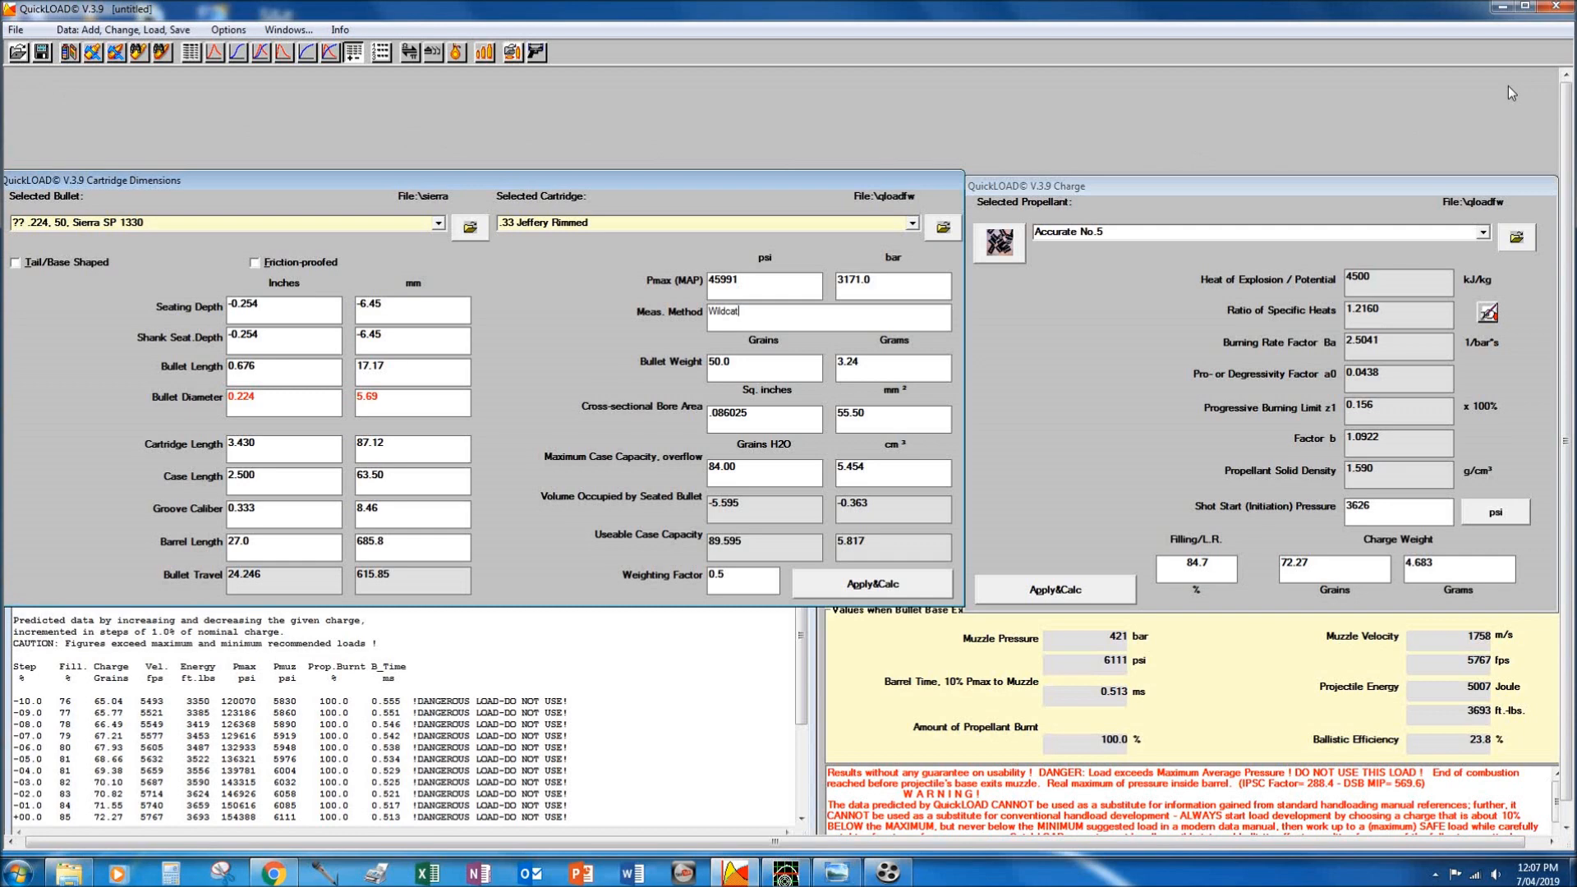
Move the Cartridge Dimensions window back up and recalculate the load from its current values.
left_click_drag(724, 193, 719, 90)
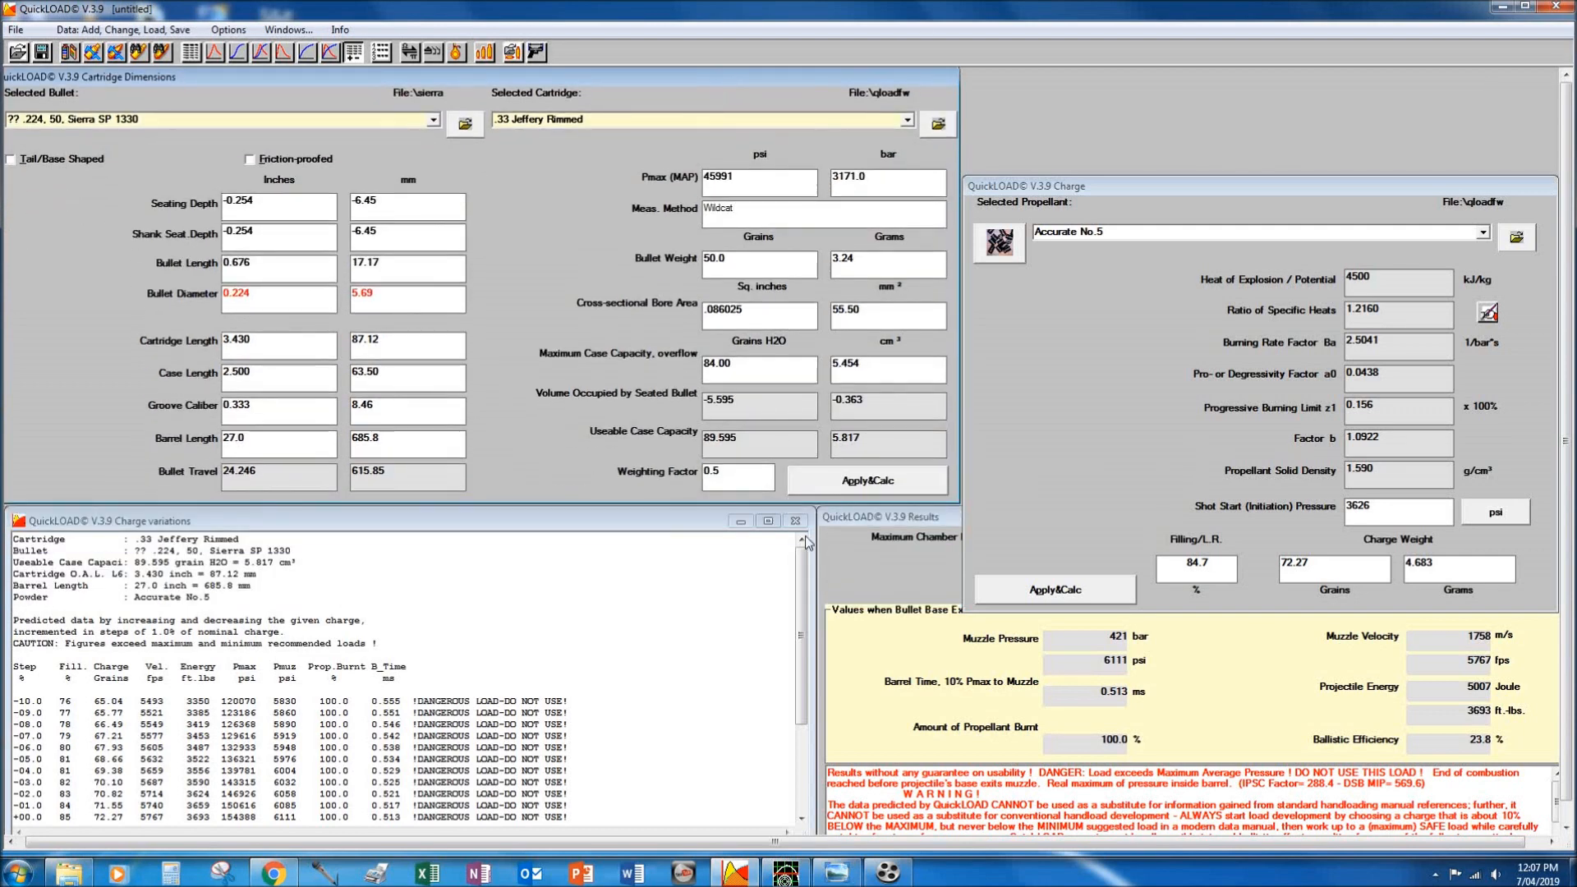
left_click(858, 486)
left_click(923, 504)
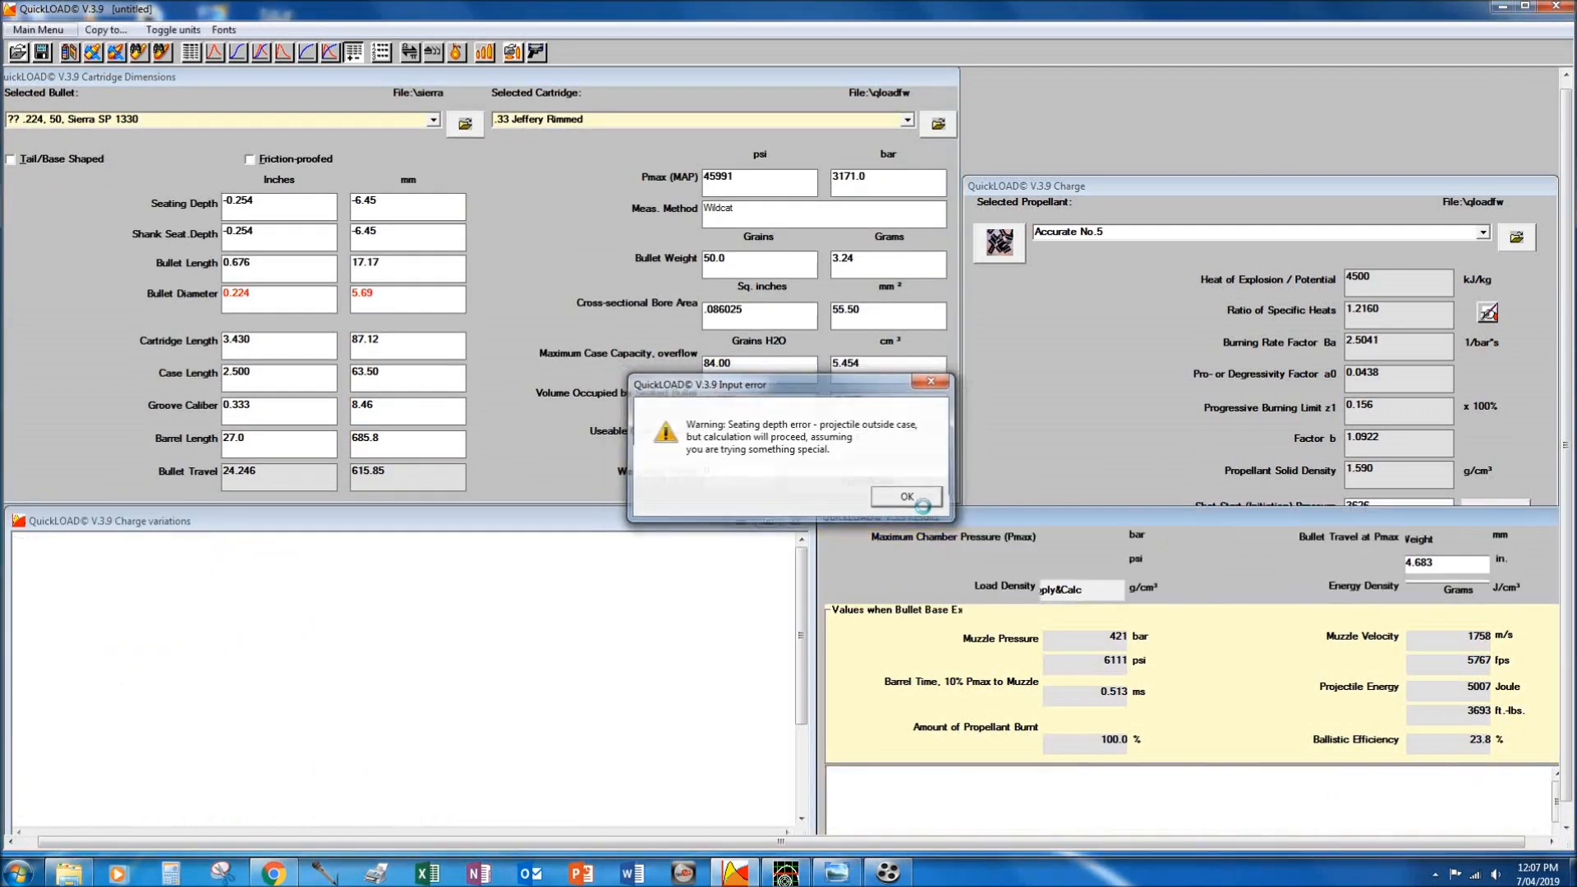
left_click(923, 497)
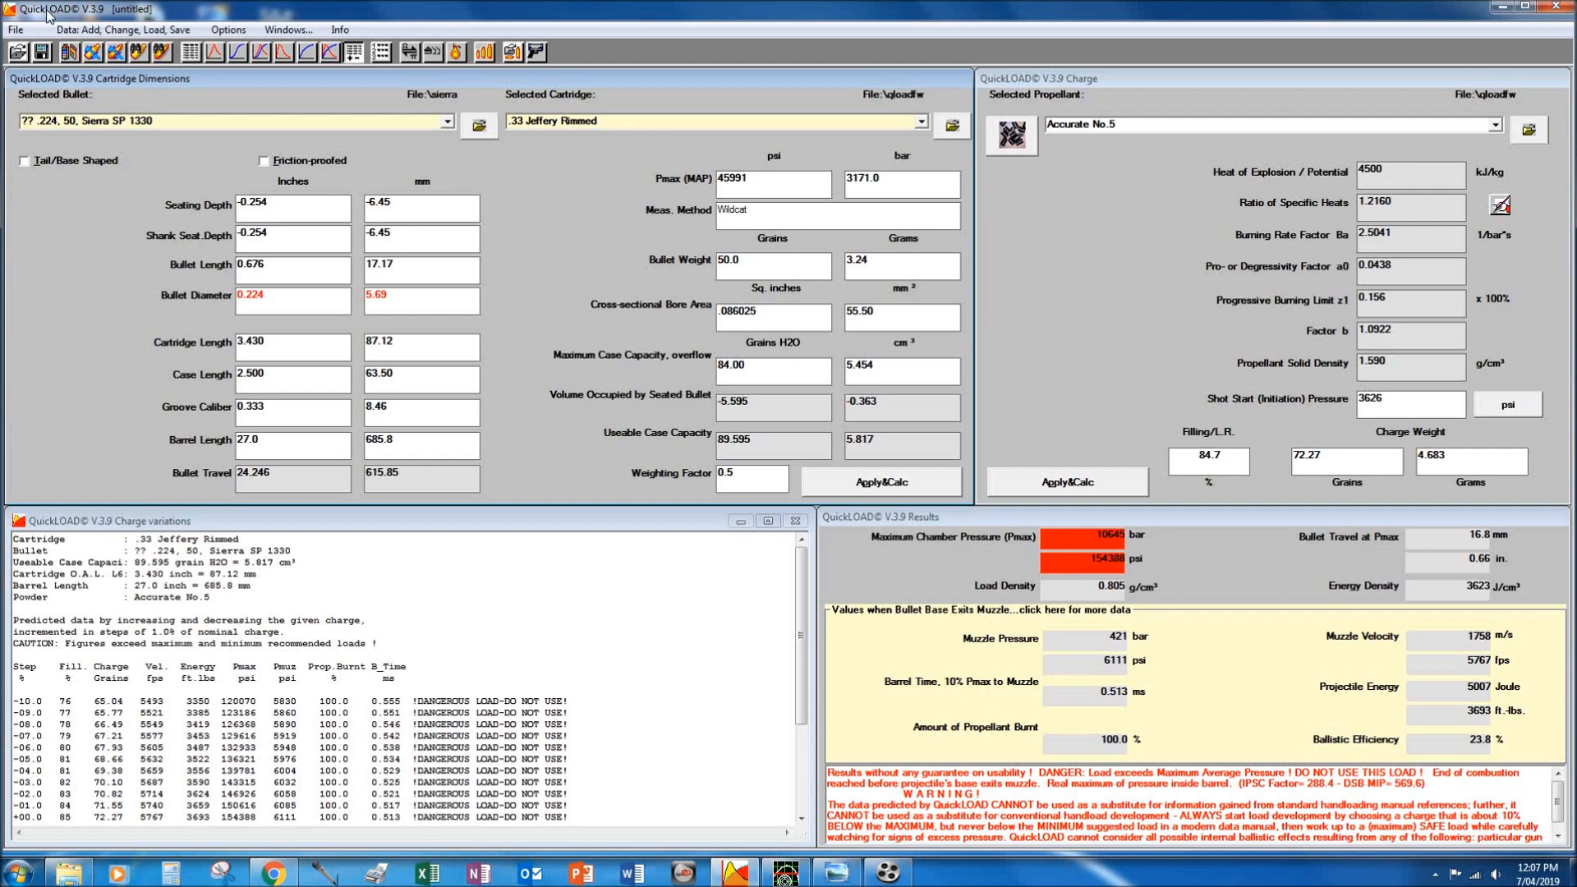
Switch to QuickTARGET to view its trajectory table and return to QuickLOAD.
left_click(785, 872)
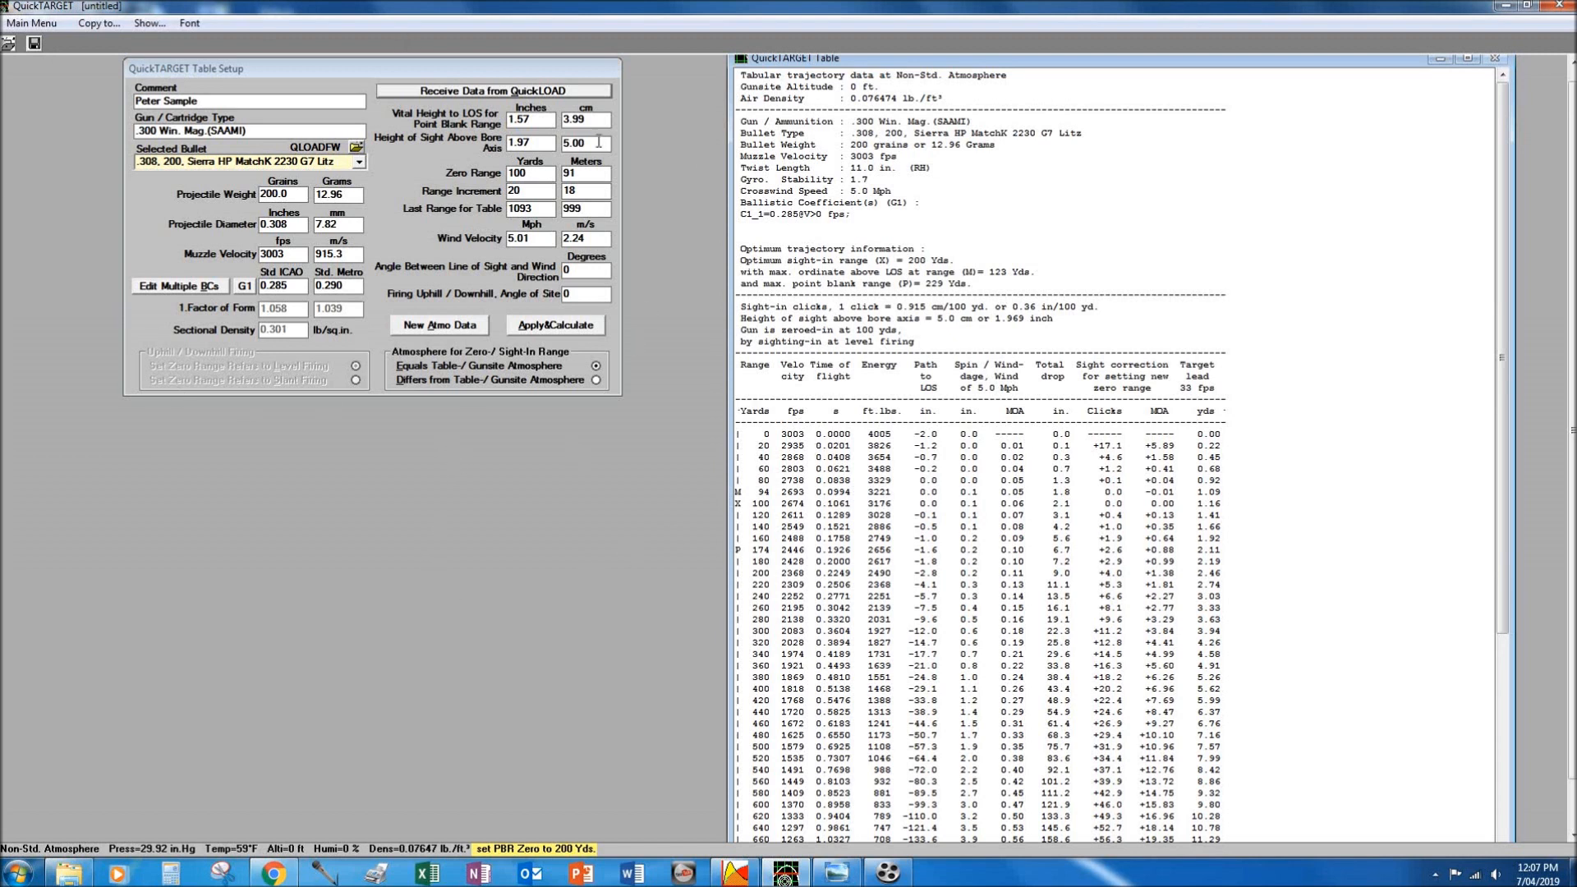
left_click(739, 872)
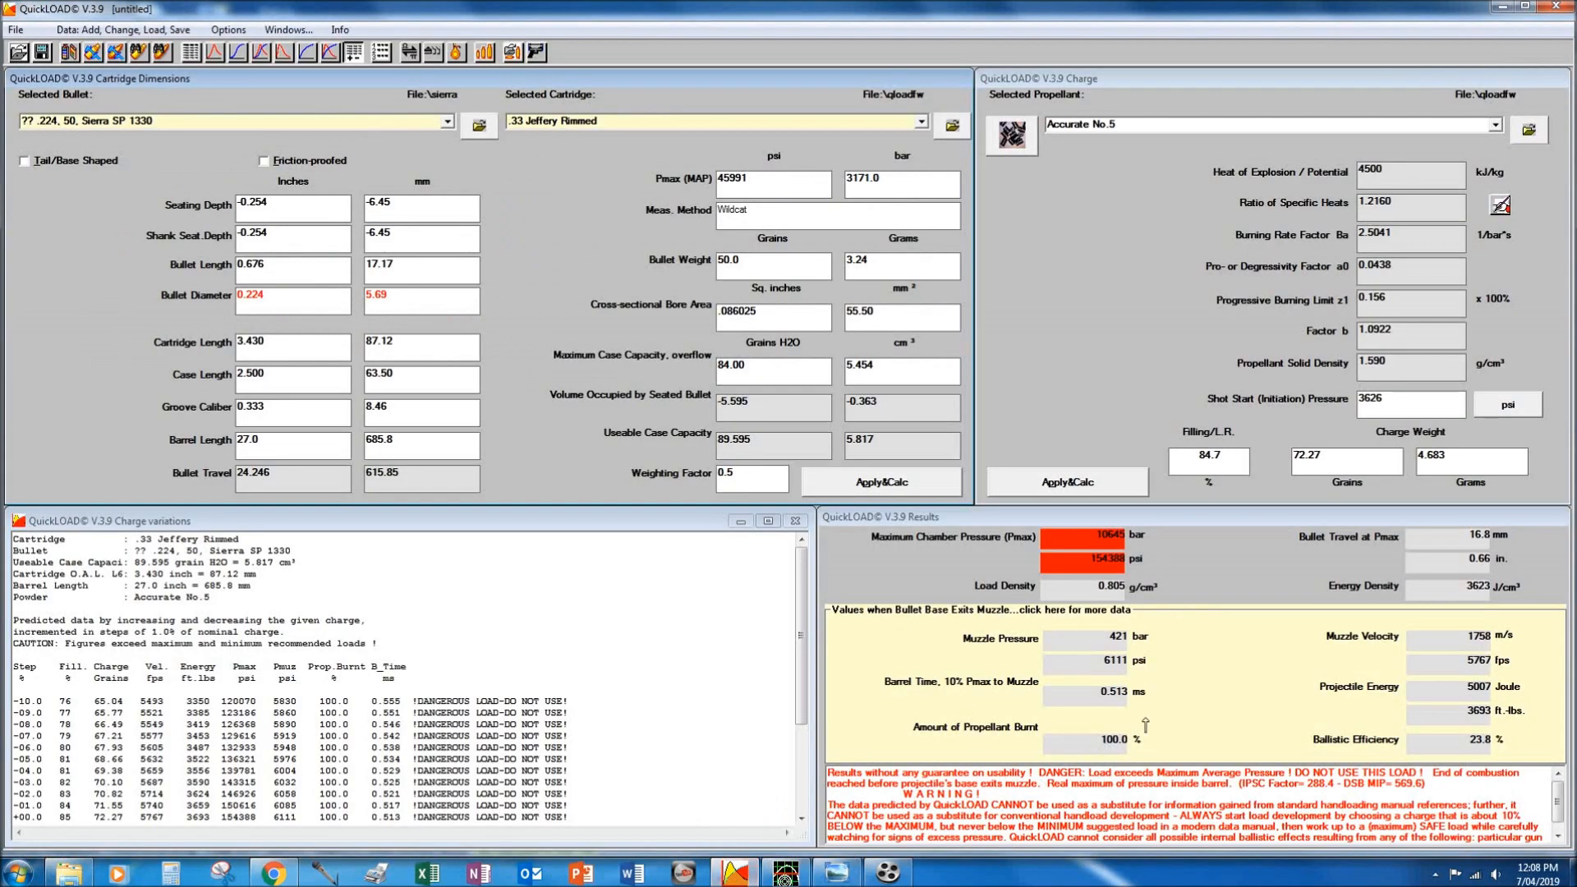
Show the additional results behind the muzzle exit values and go back to the muzzle values.
left_click(1088, 612)
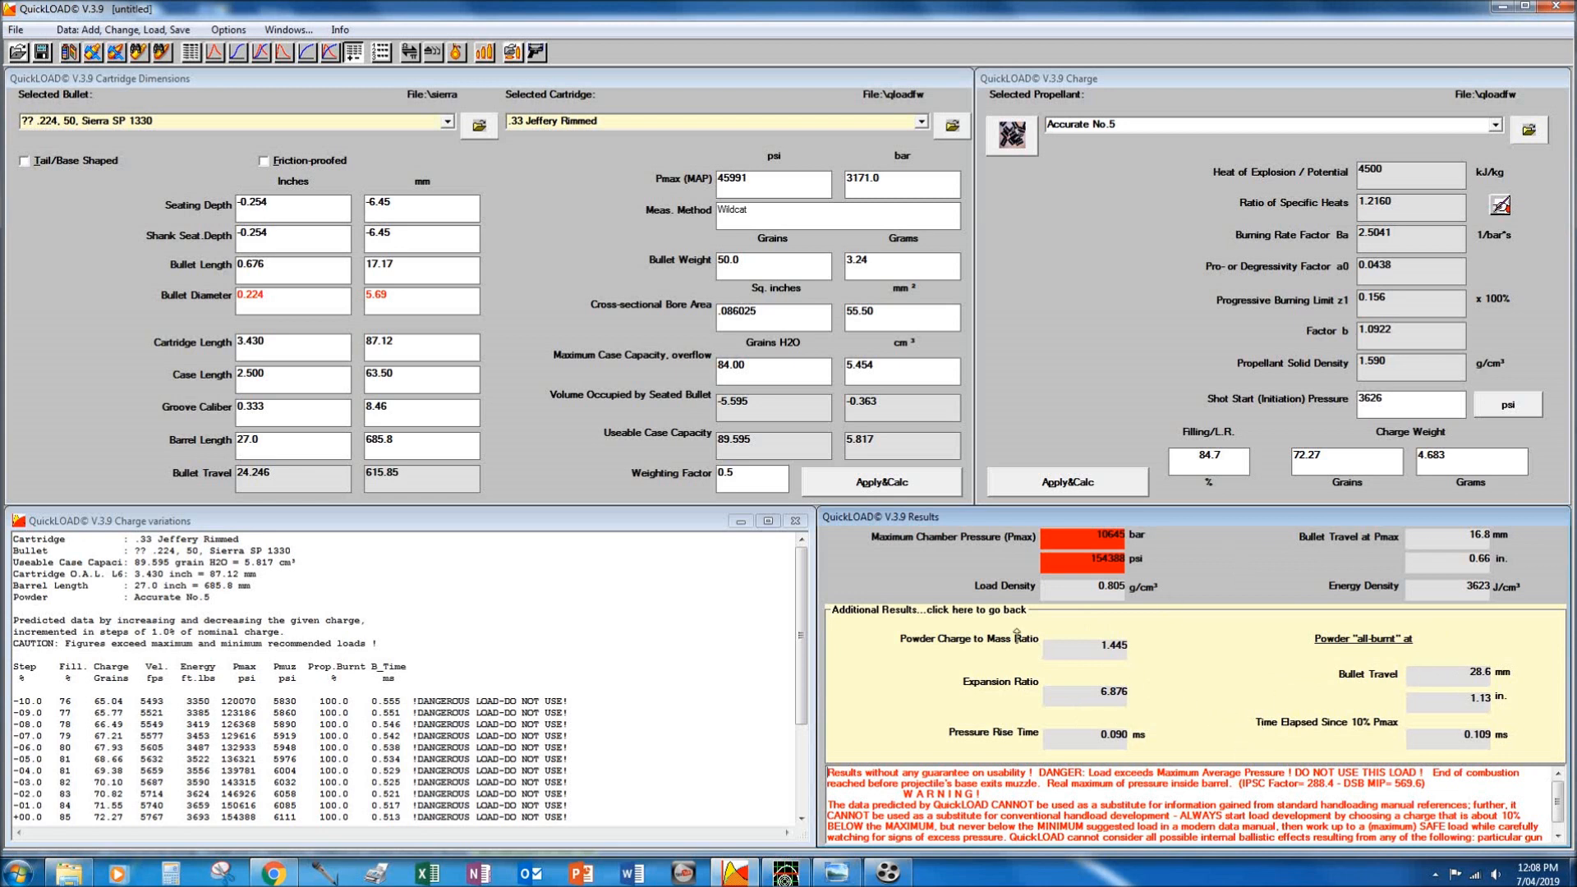
left_click(990, 614)
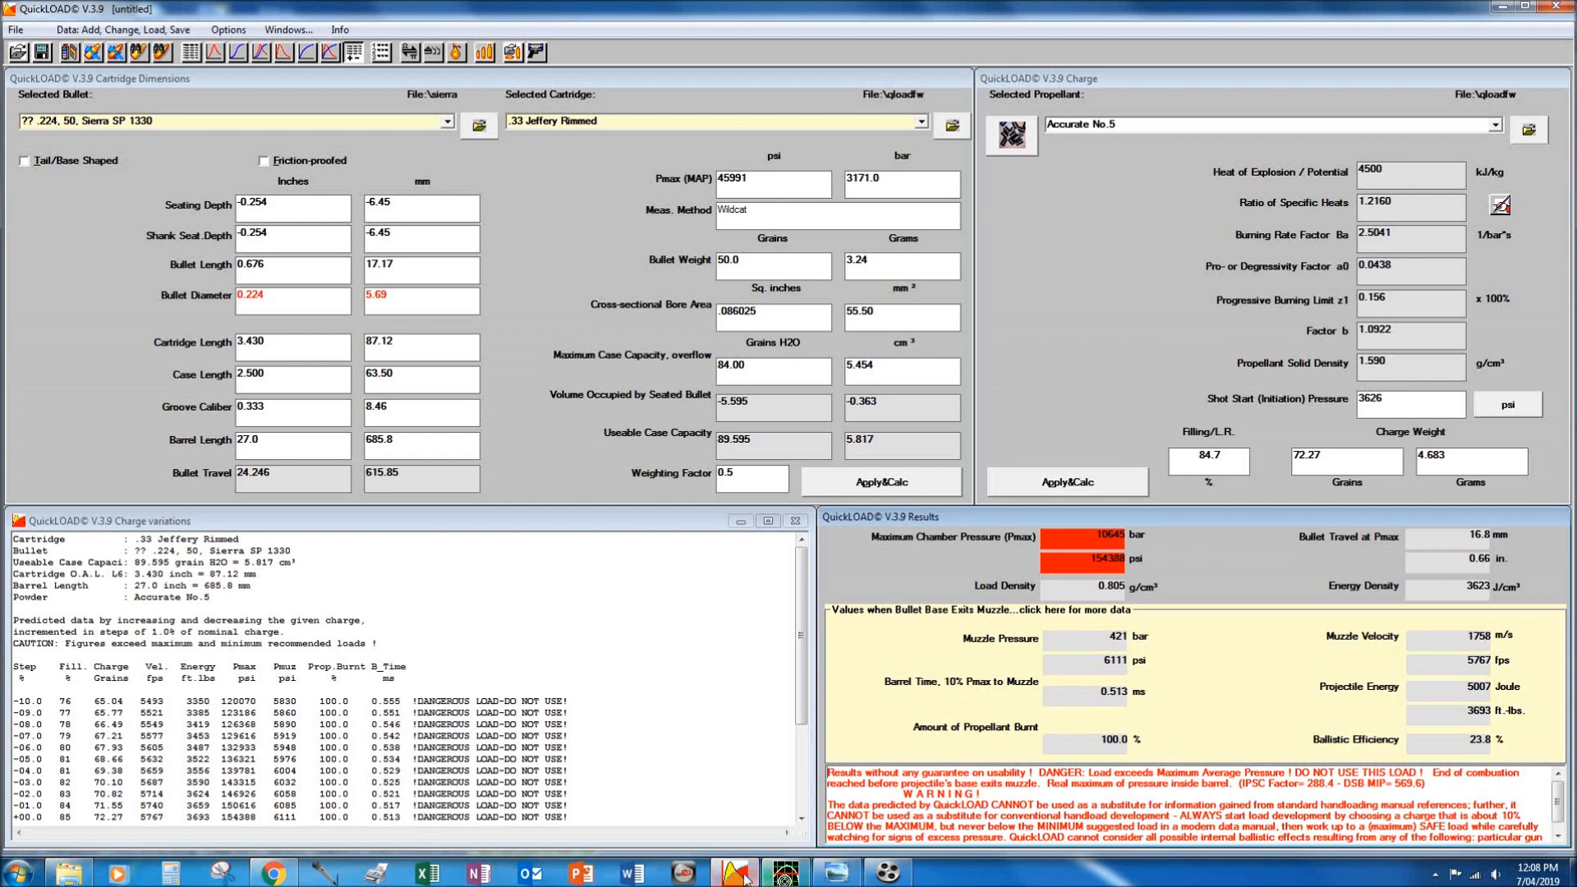
Switch to QuickTARGET, highlight the gyroscopic stability line in the trajectory table, and return to QuickLOAD.
left_click(785, 873)
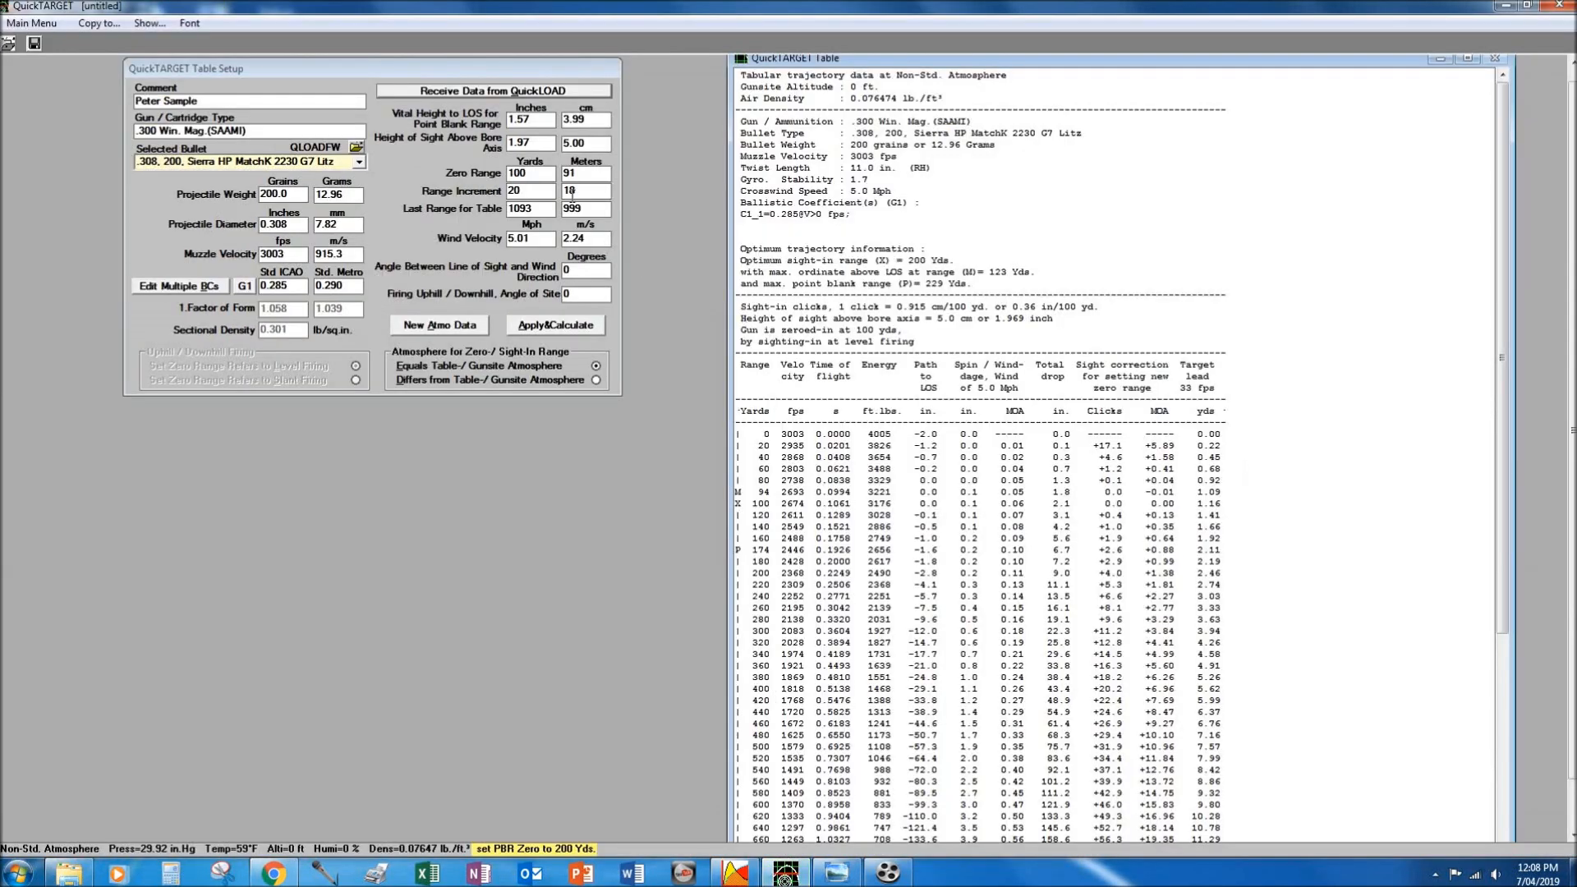
mouse_move(745, 177)
left_mouse_down()
mouse_move(877, 178)
mouse_move(742, 177)
left_mouse_up()
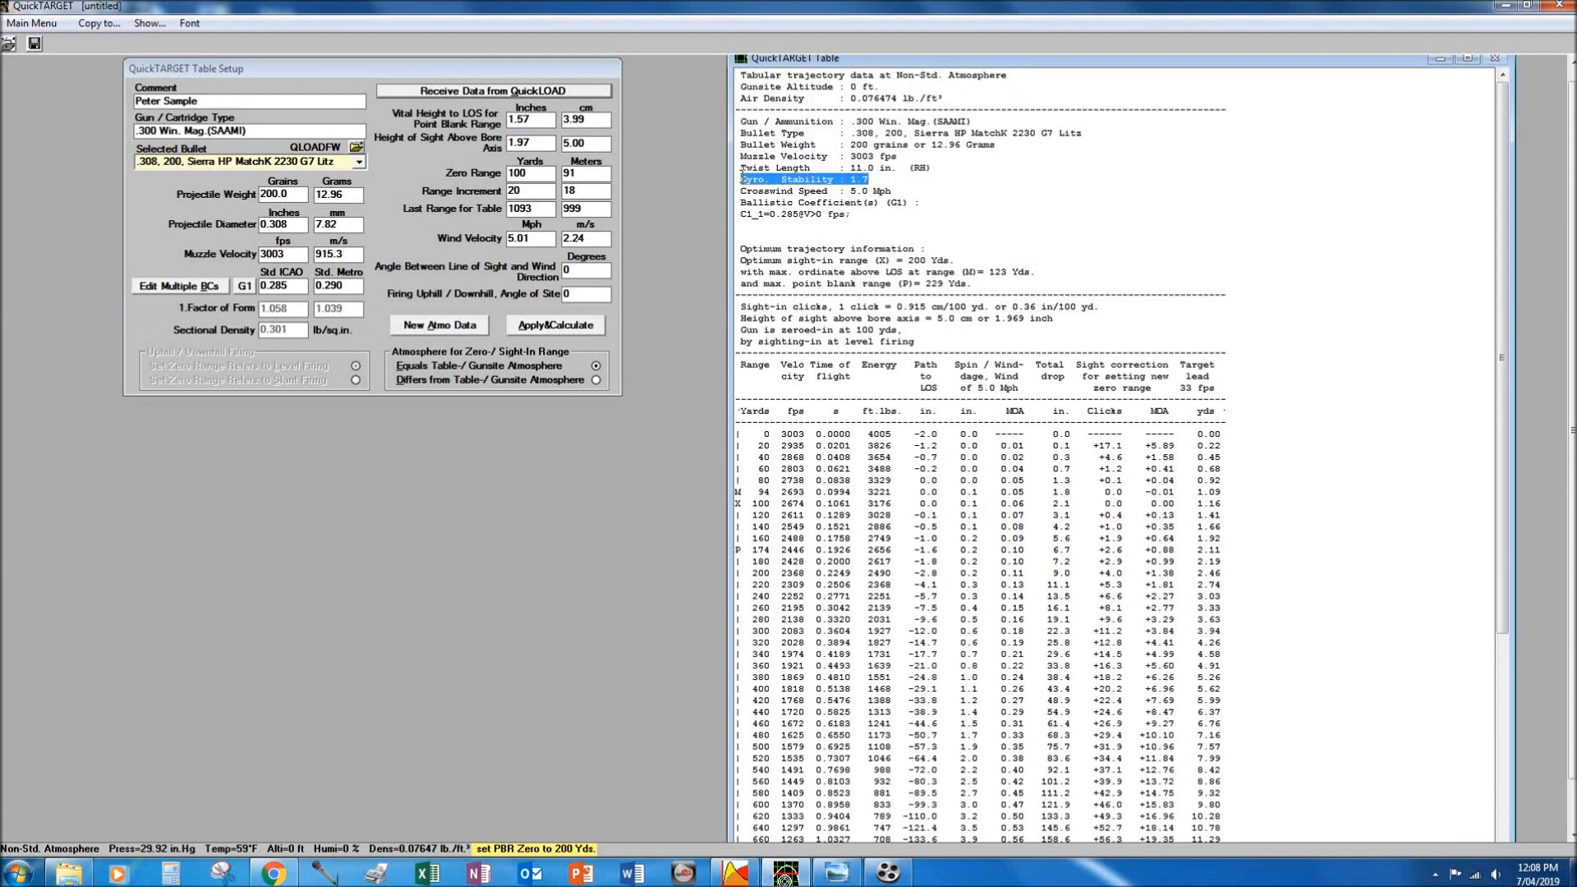
left_click(743, 875)
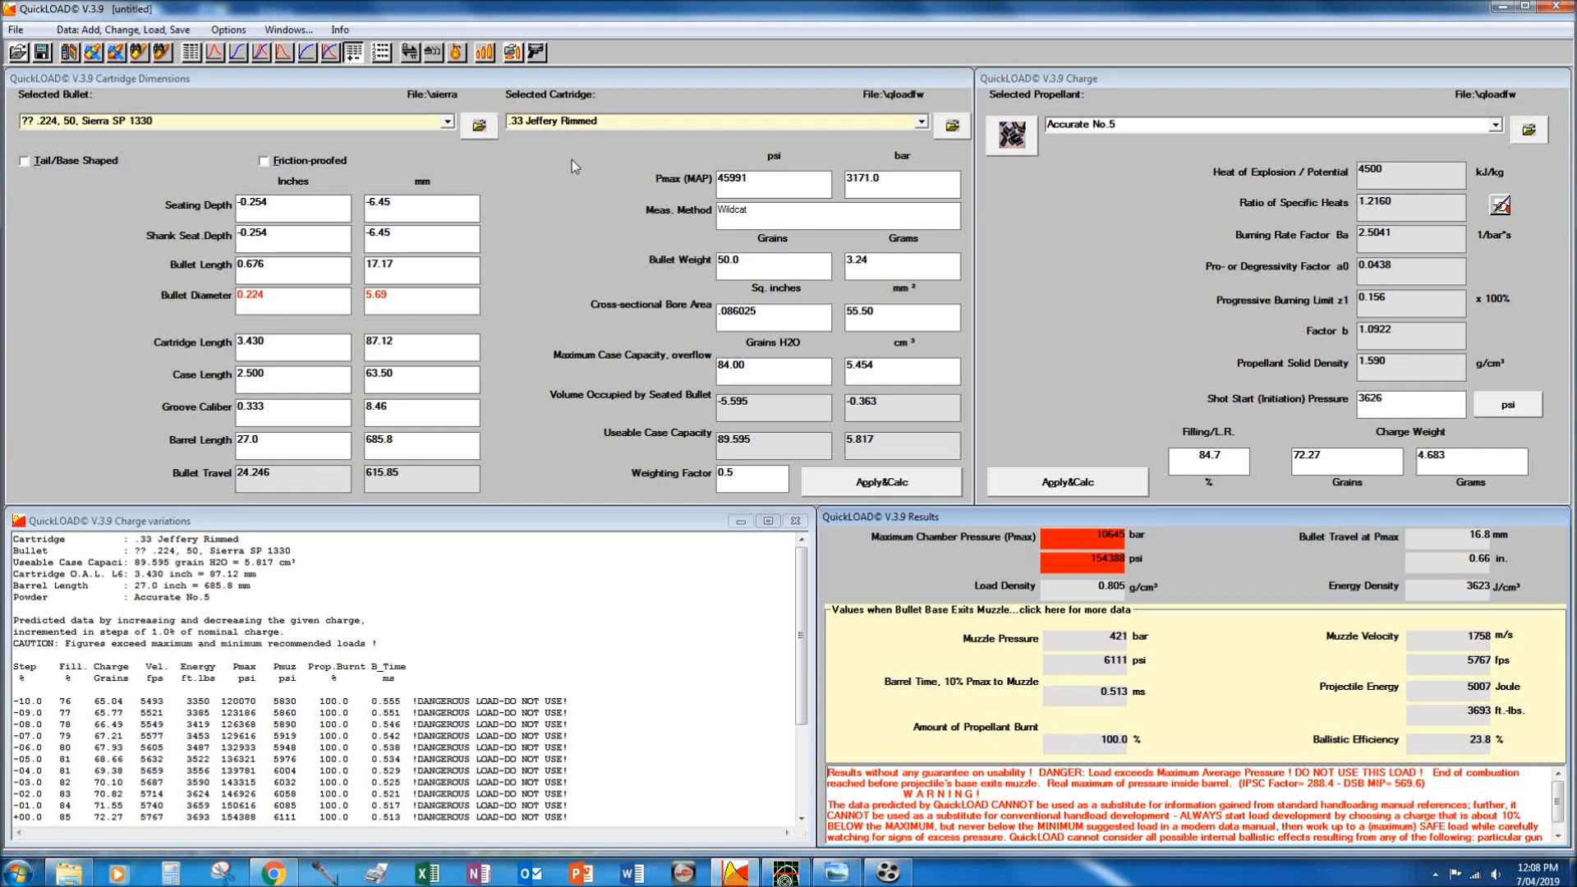
Browse the cartridge list from its first to its last entry and examine the .300 Win. Mag. variants.
left_click(921, 122)
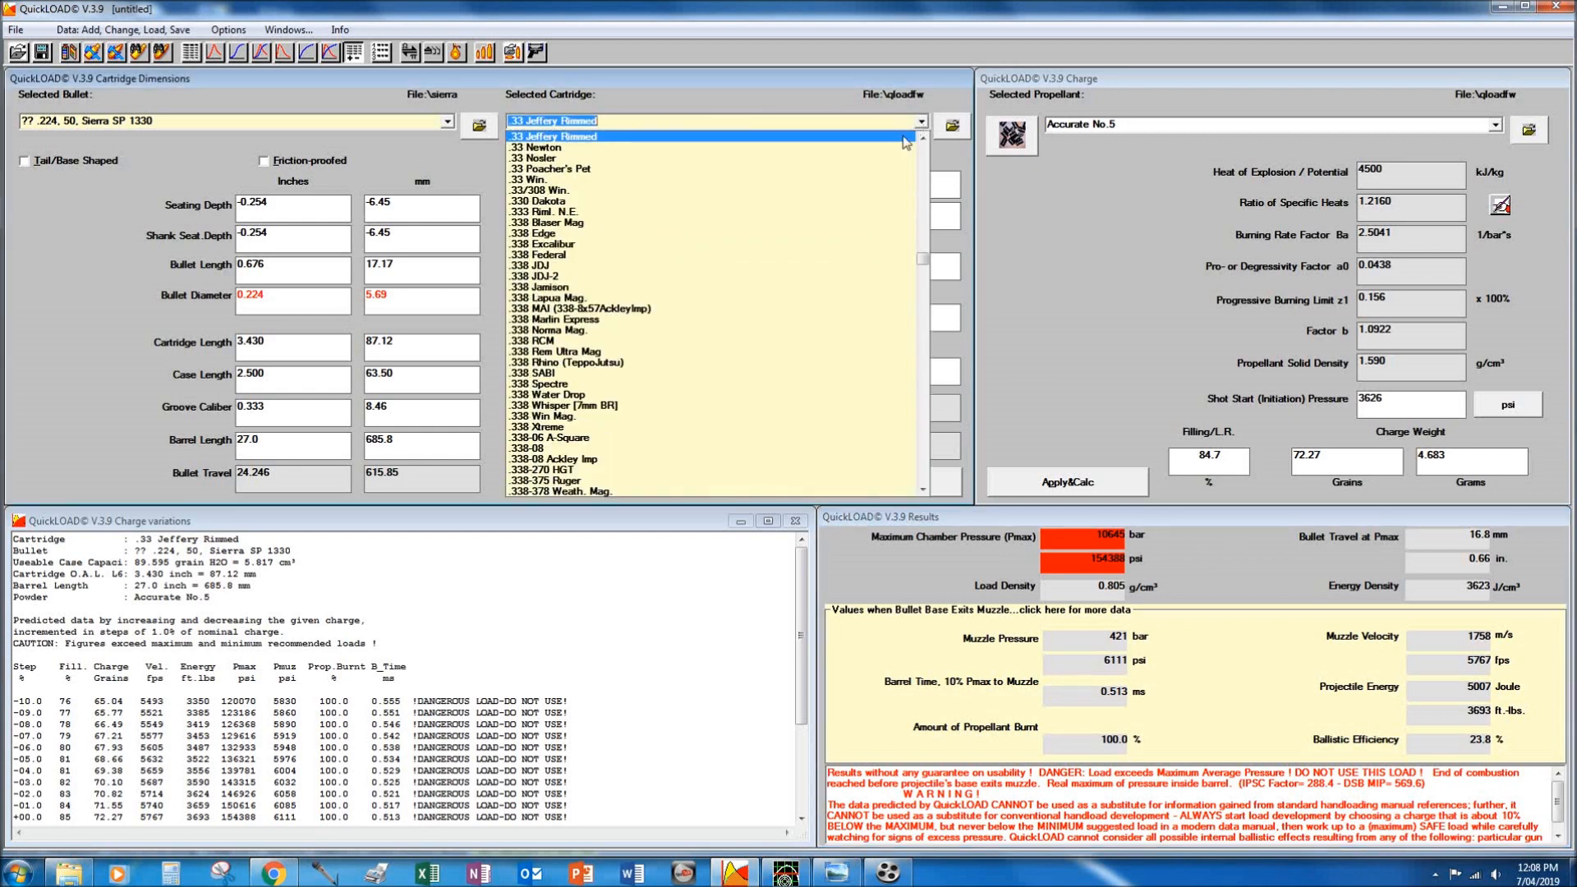
scroll(828, 307, "up", 6)
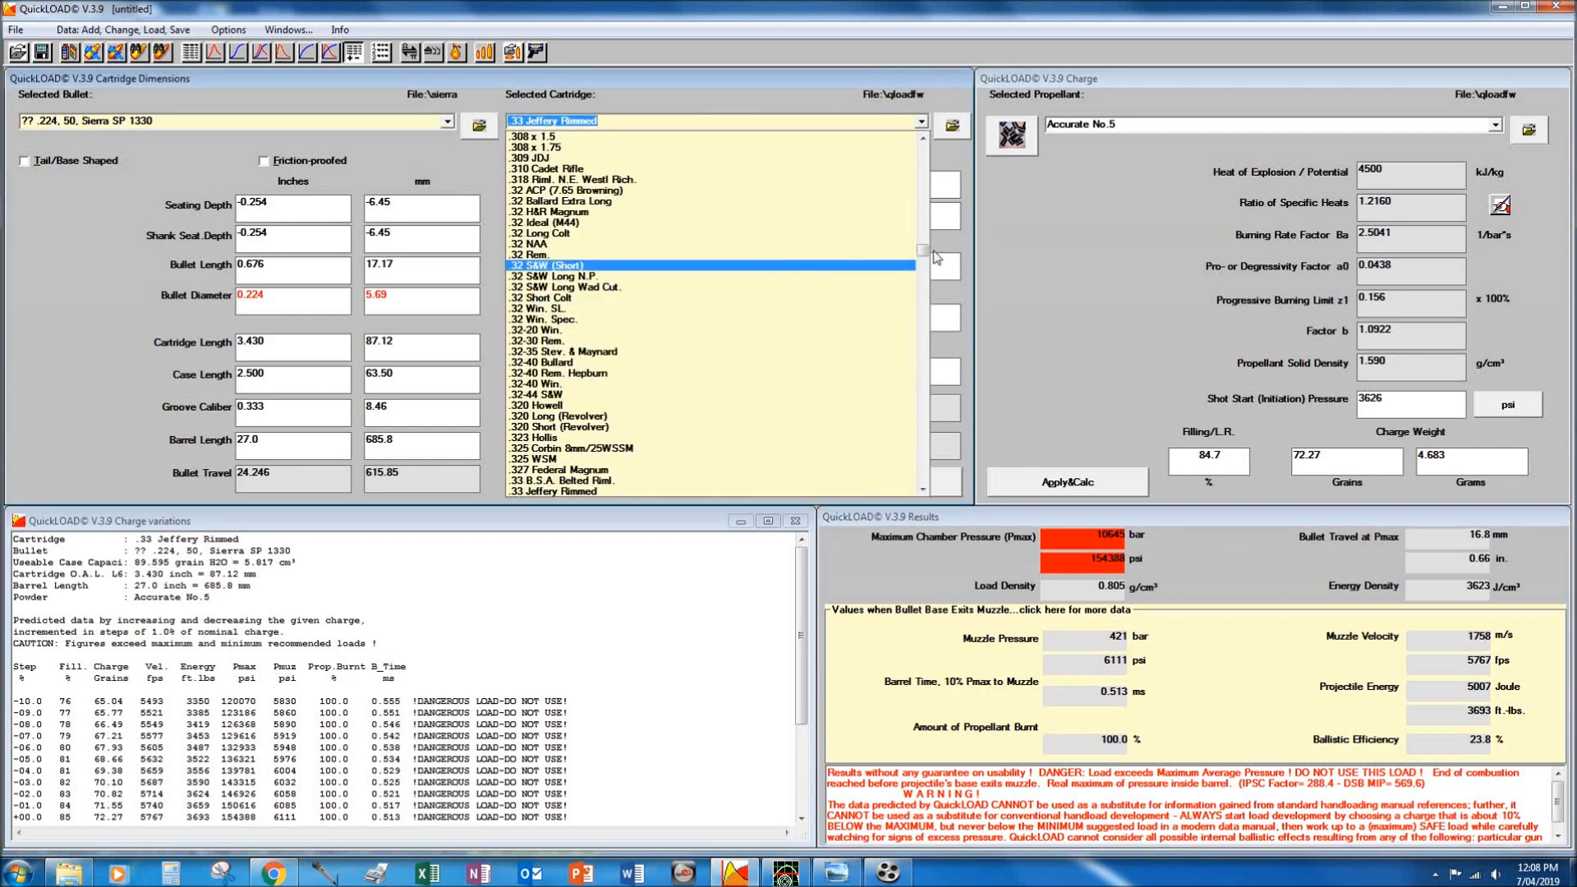
left_click_drag(923, 256, 922, 147)
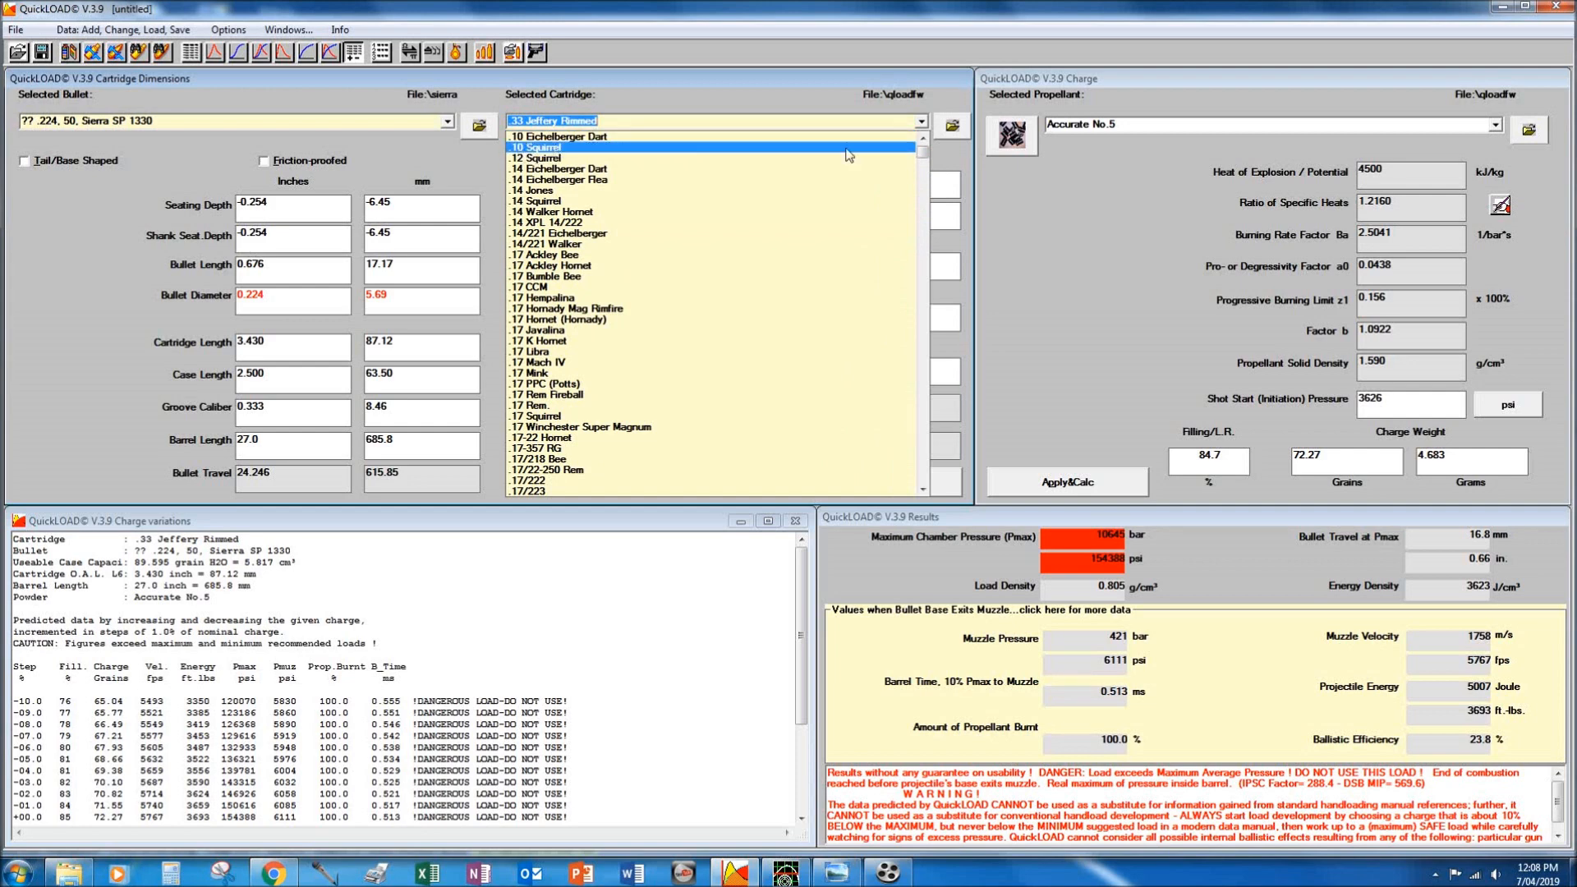
left_click_drag(923, 153, 901, 507)
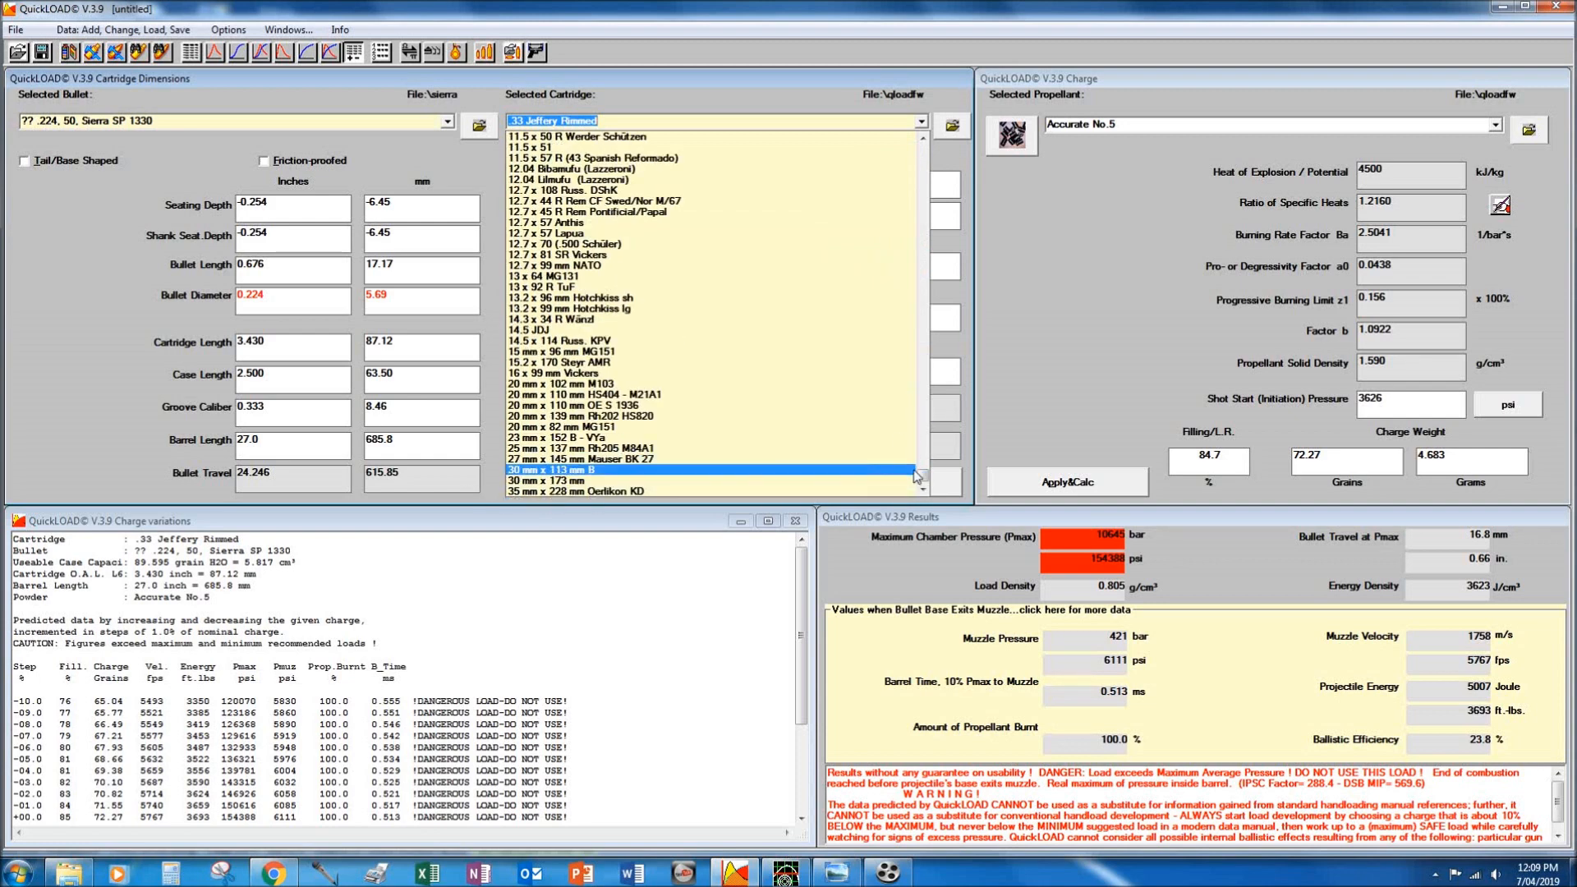
left_click_drag(923, 474, 908, 237)
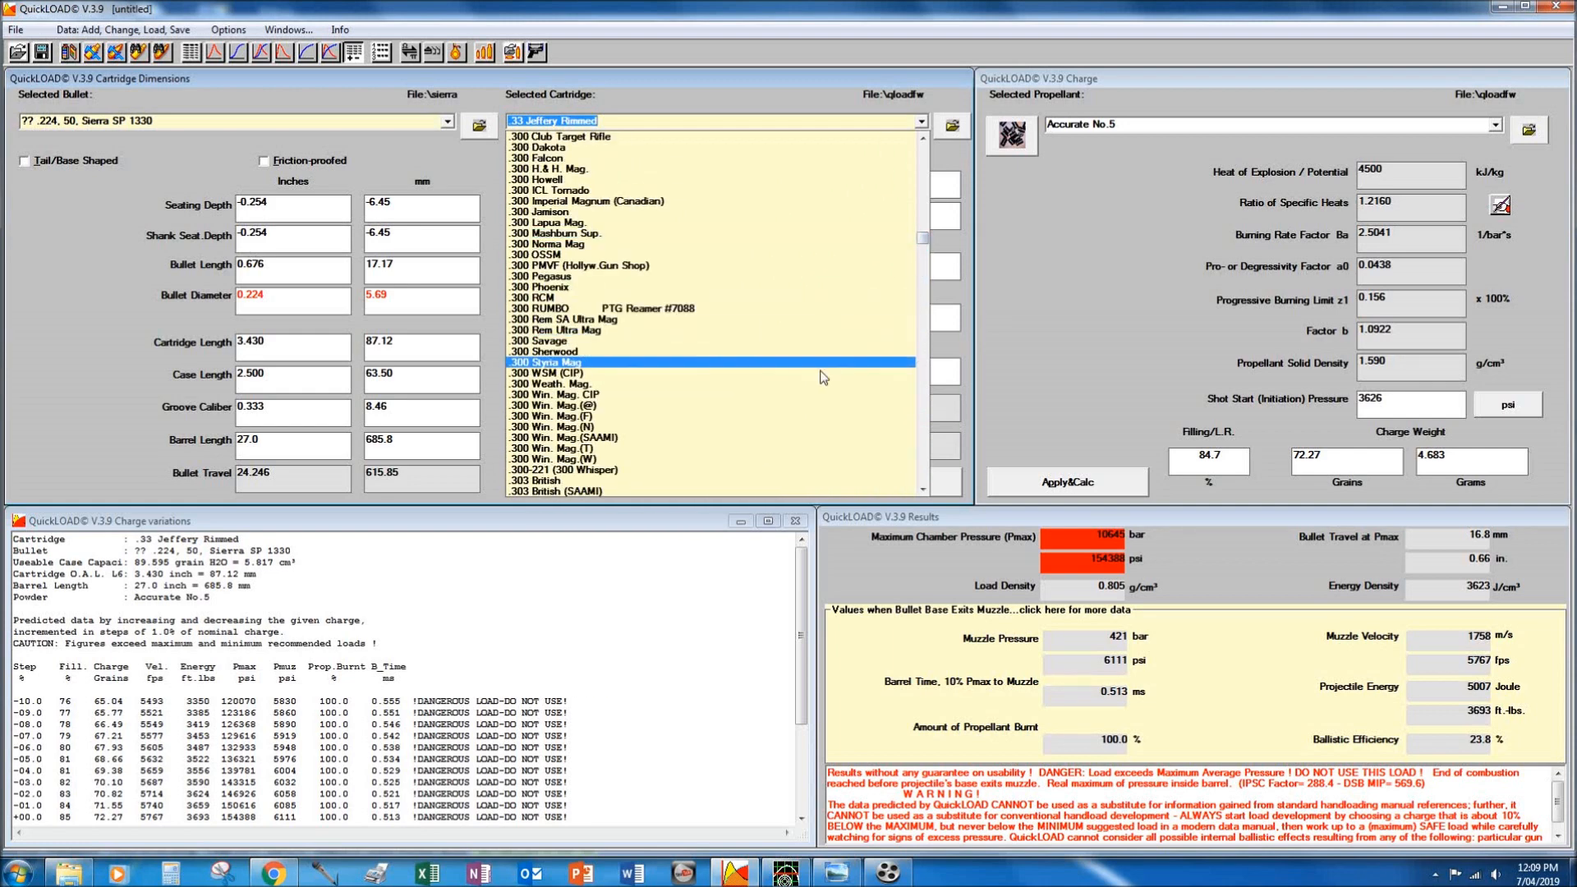
scroll(810, 382, "down", 2)
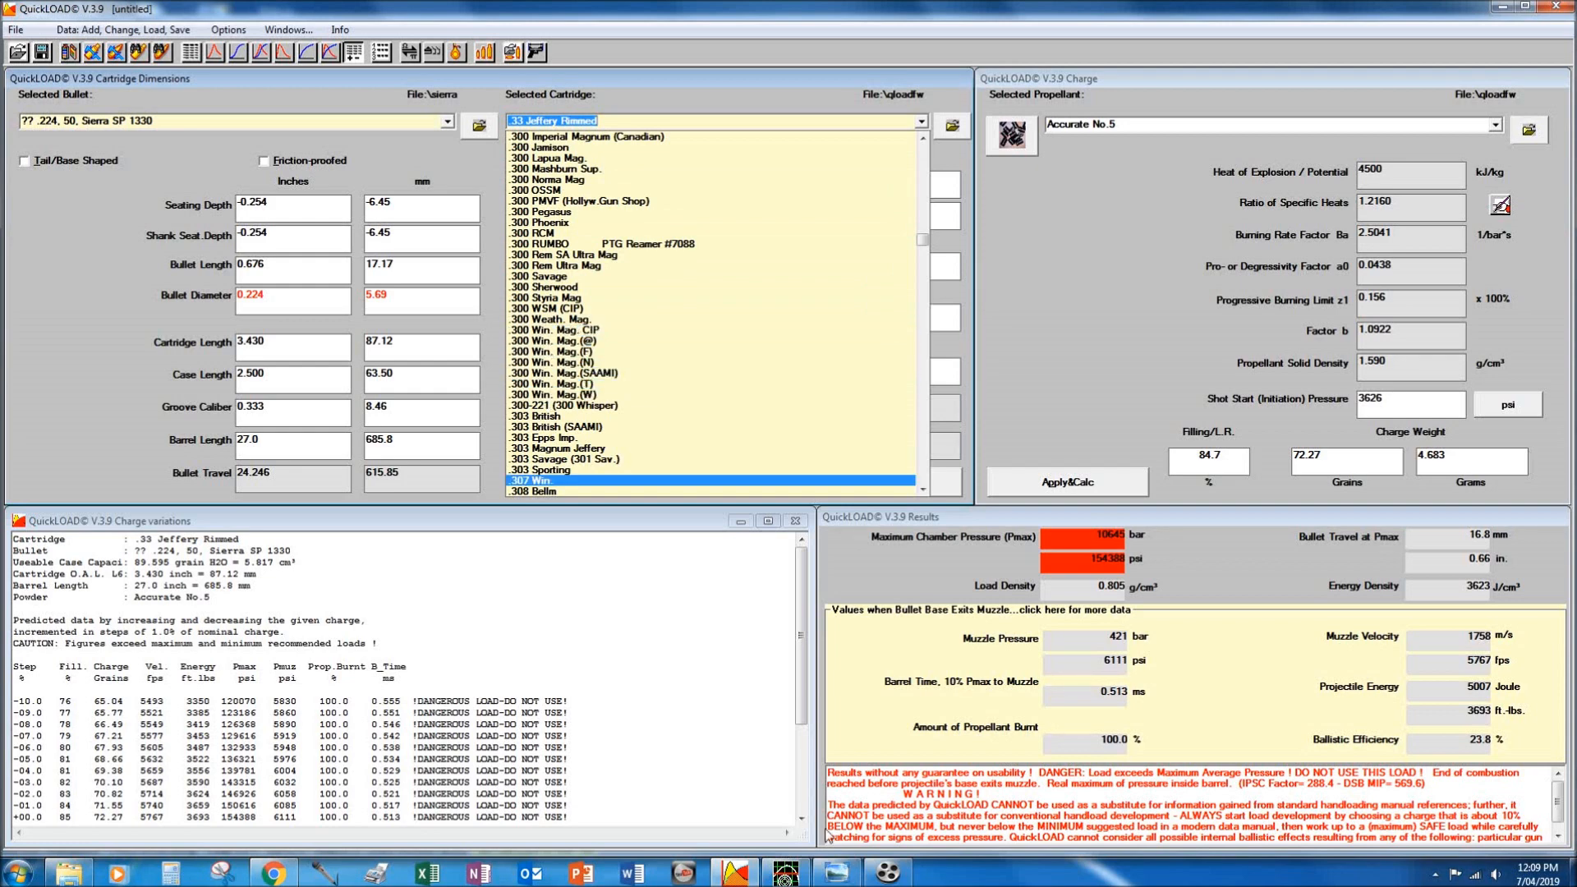
Switch to Chrome, read the case capacities in the .300 Winchester Magnum Wikipedia article, and return to QuickLOAD.
left_click(282, 870)
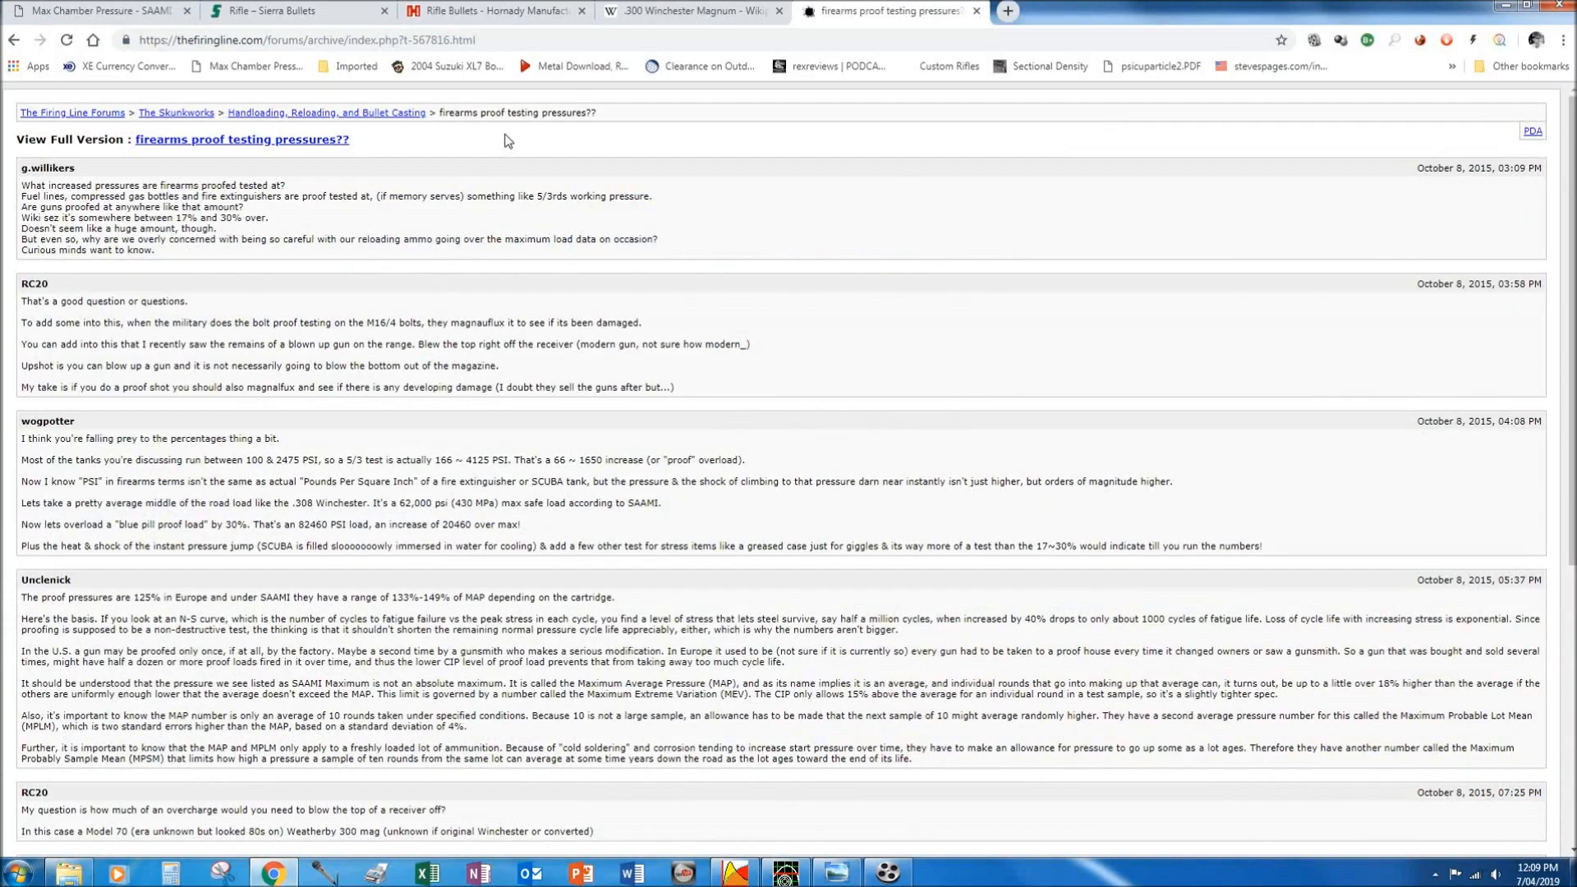
left_click(665, 12)
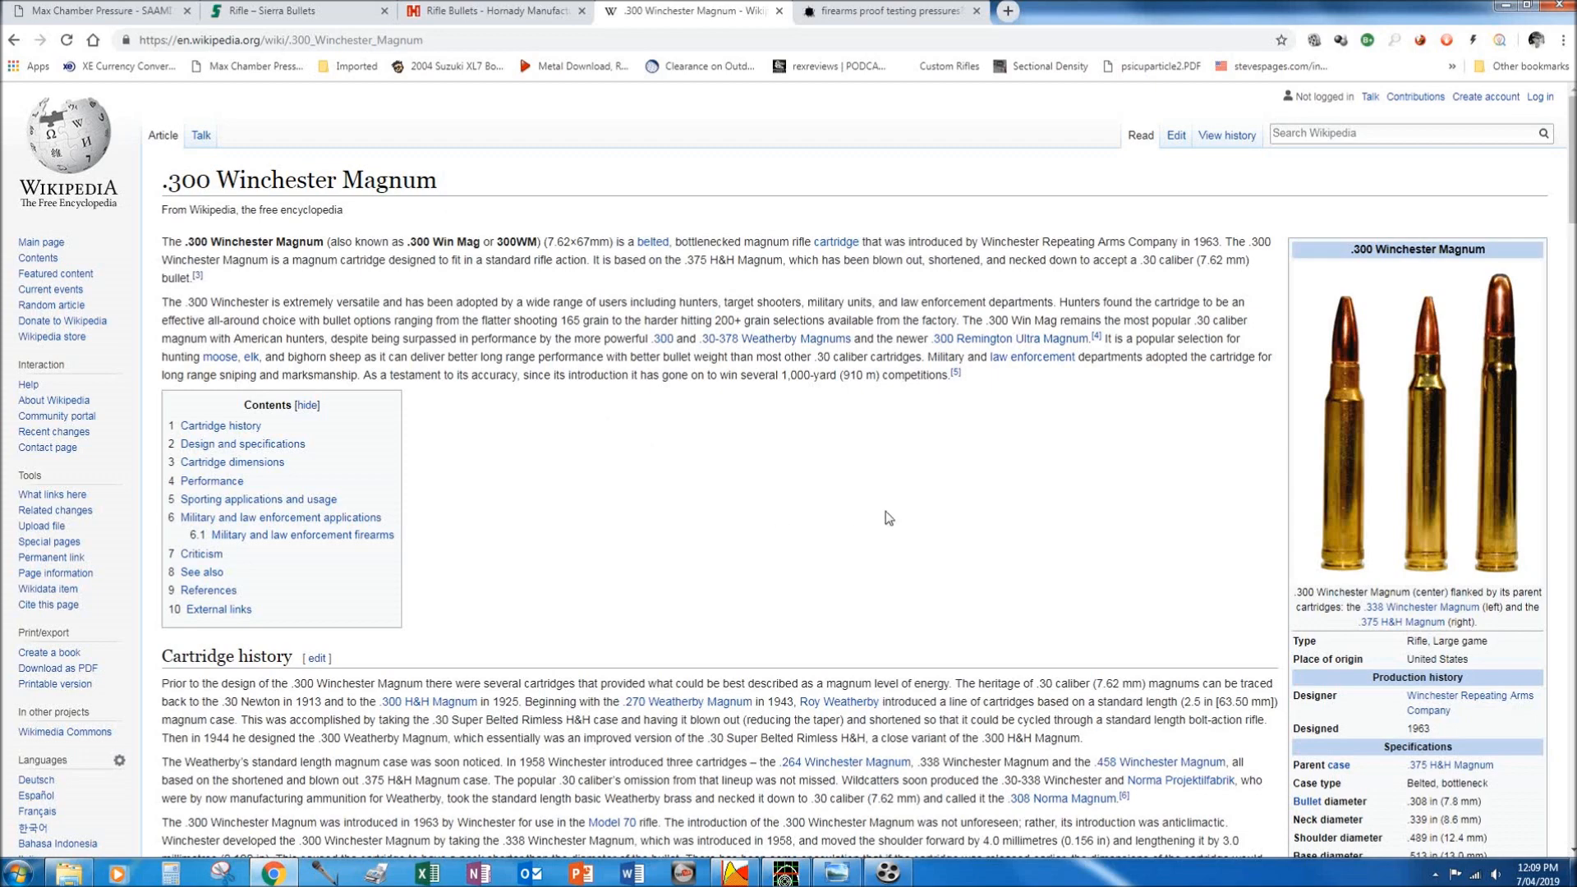
scroll(855, 517, "down", 5)
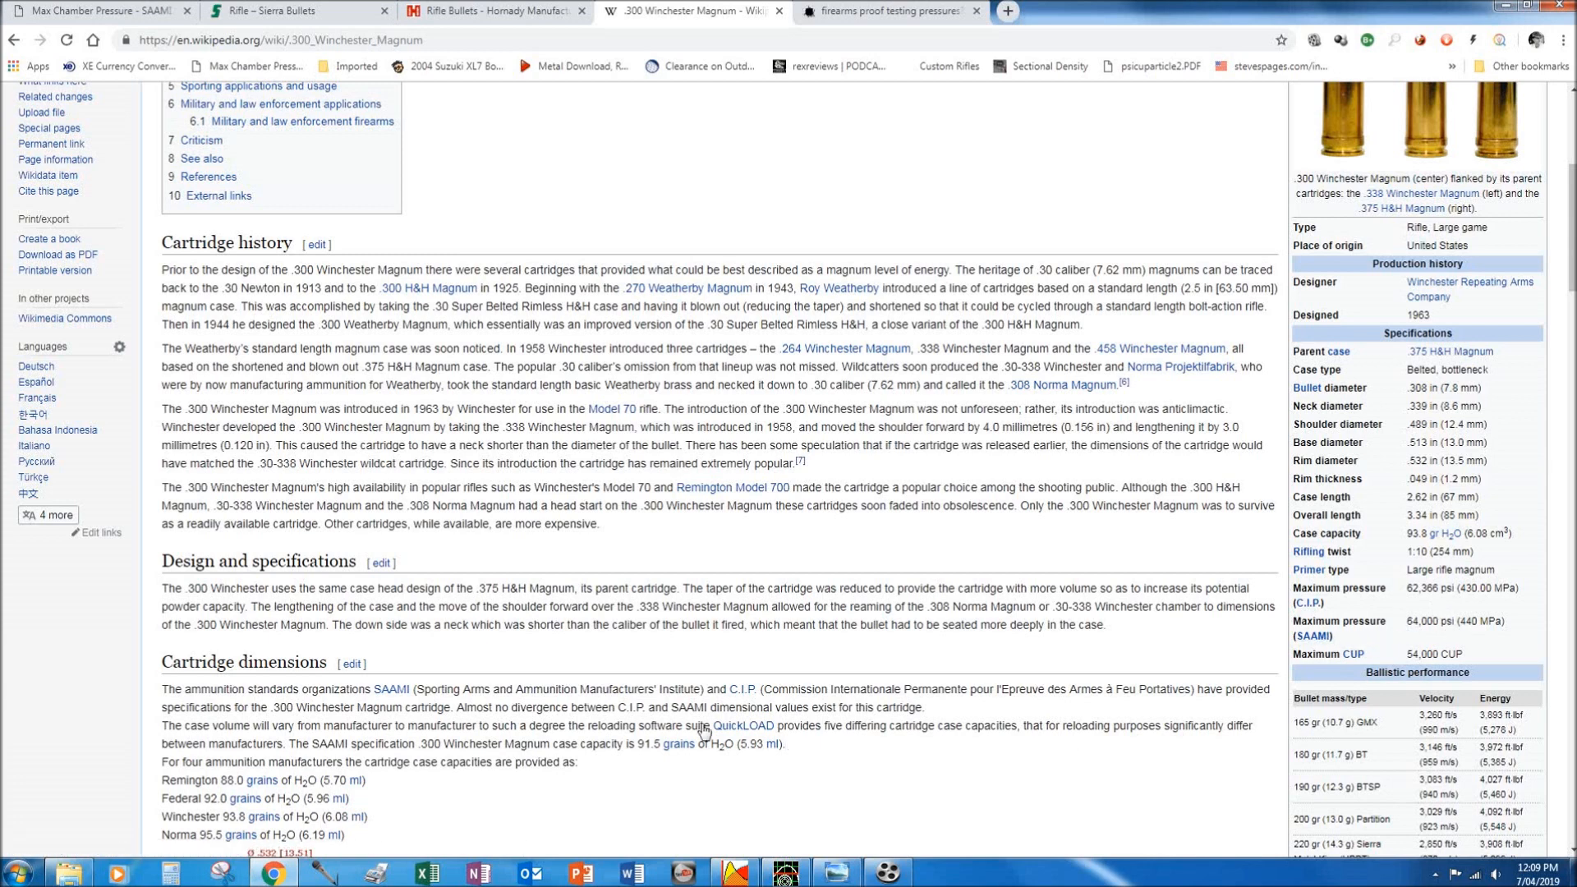
mouse_move(735, 872)
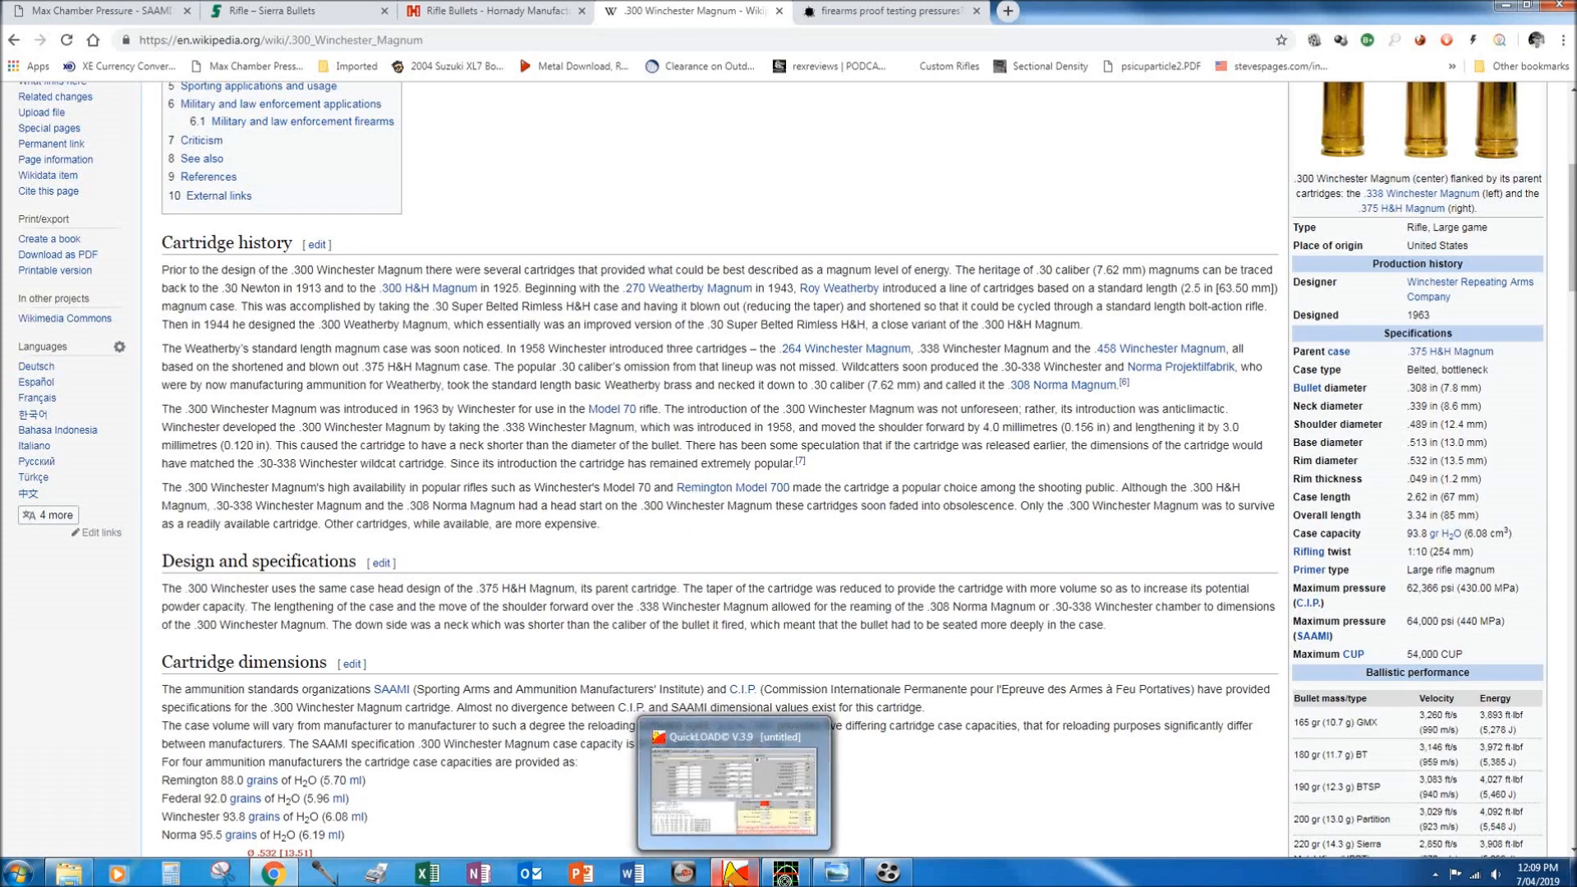
left_click(733, 784)
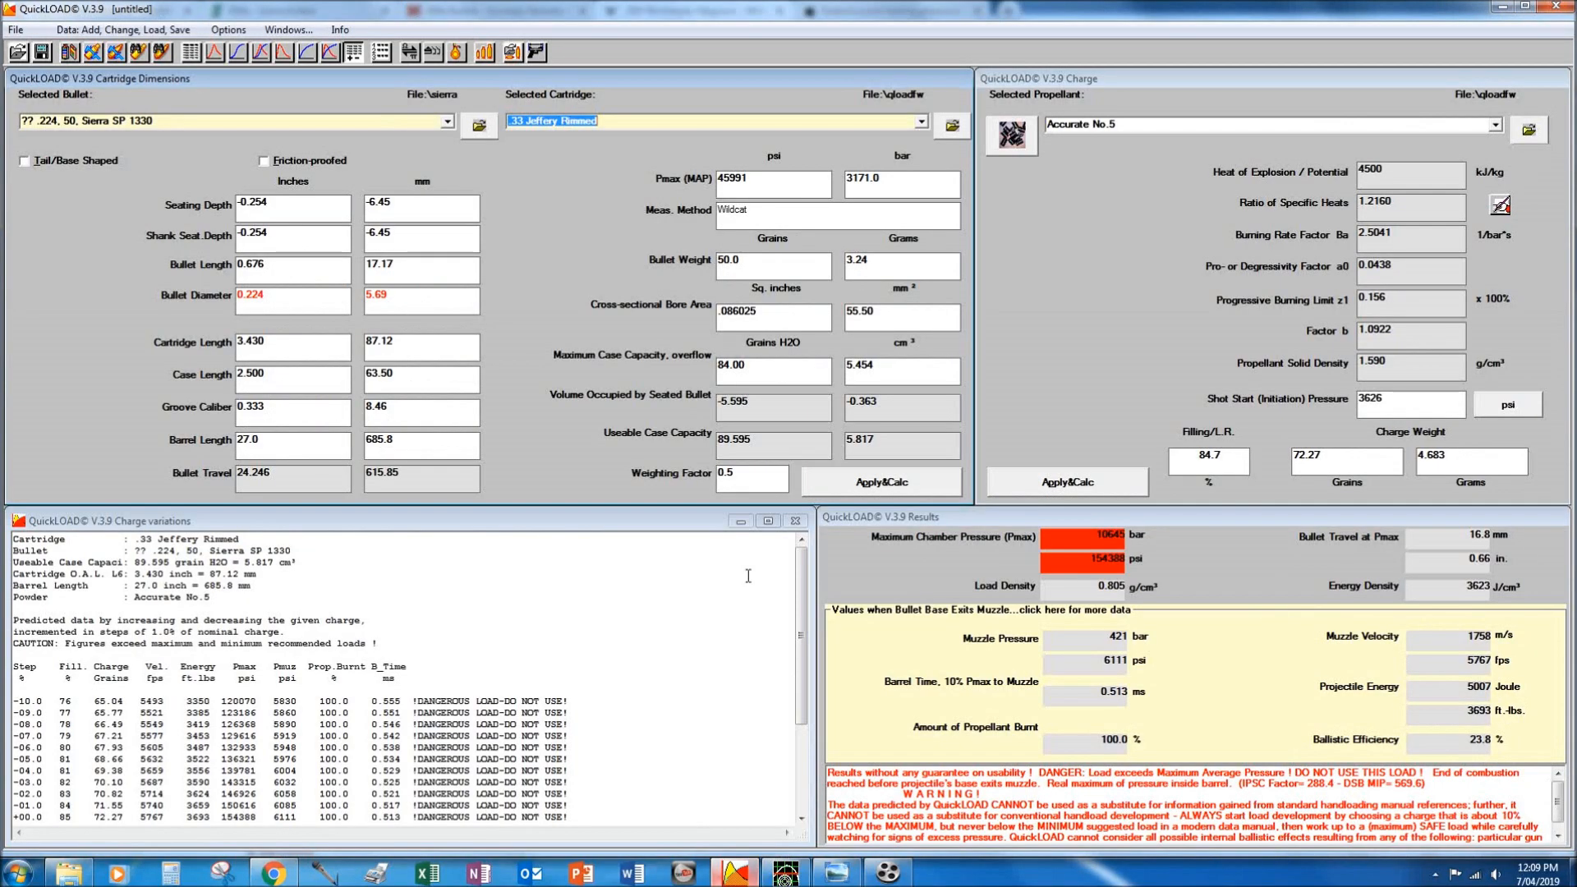
Select the .308 Win. (SAAMI) cartridge and point out its maximum average pressure.
left_click(921, 121)
scroll(811, 330, "down", 1)
scroll(811, 328, "up", 11)
scroll(811, 325, "up", 10)
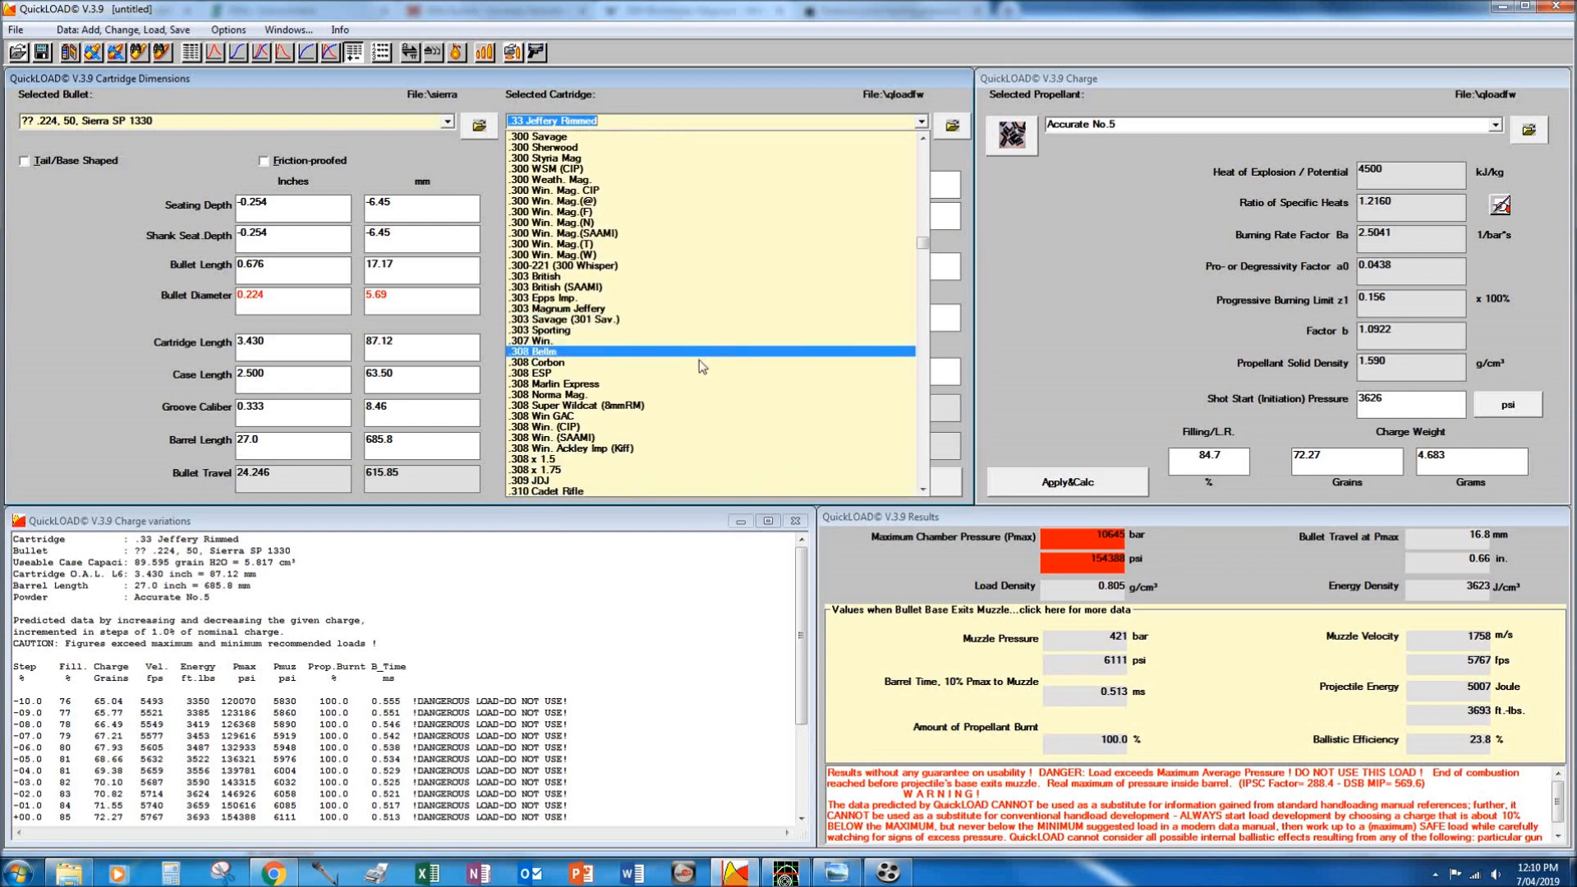
left_click(597, 435)
left_click_drag(717, 178, 749, 178)
left_click(764, 178)
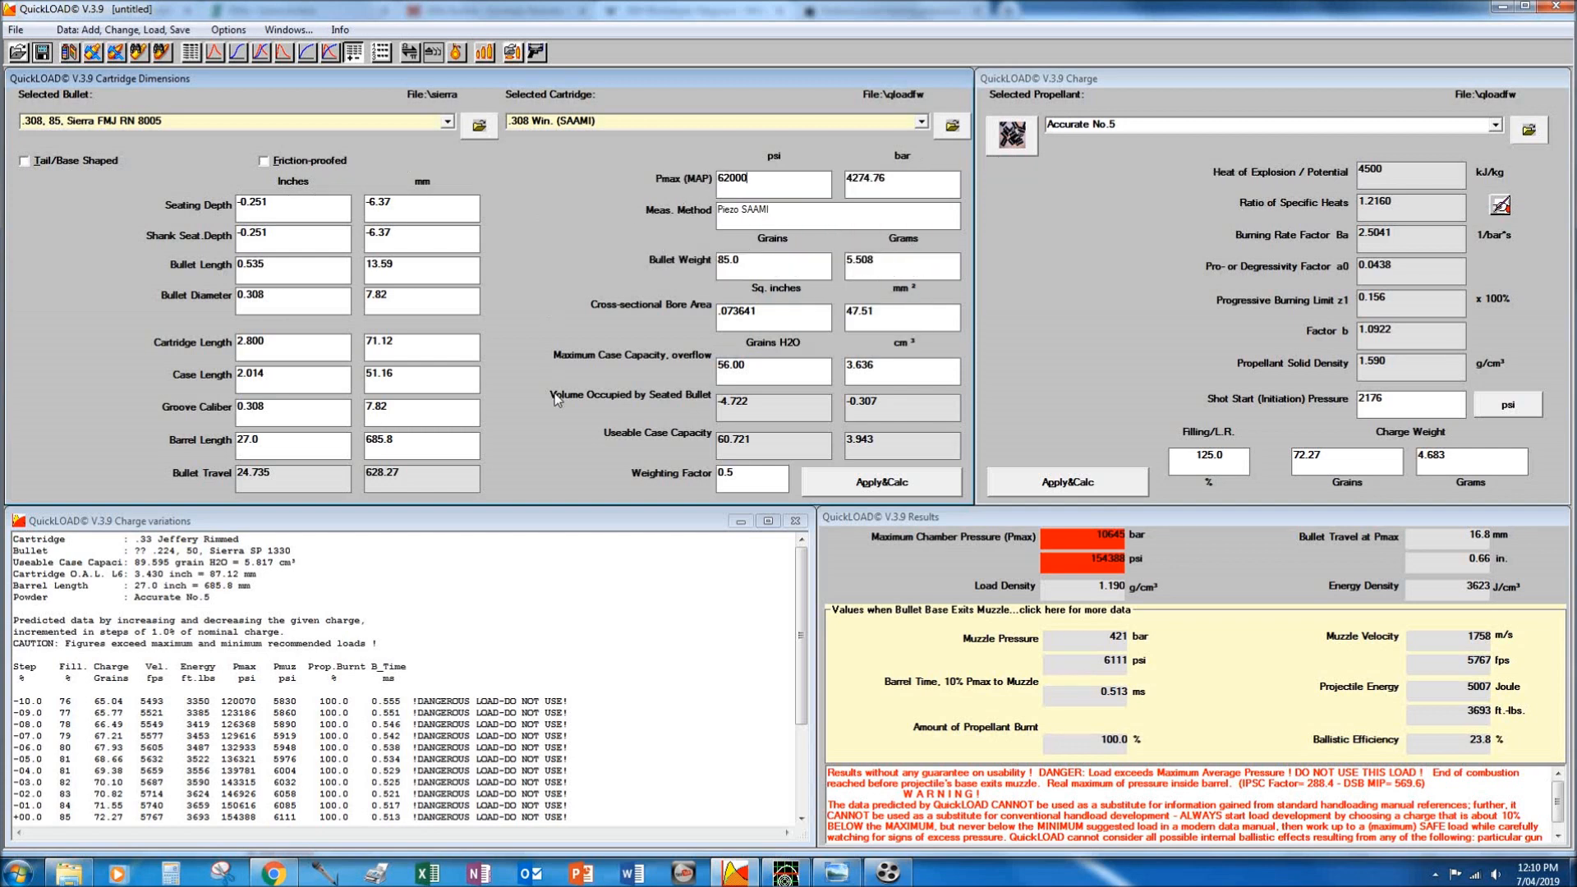
left_click(212, 714)
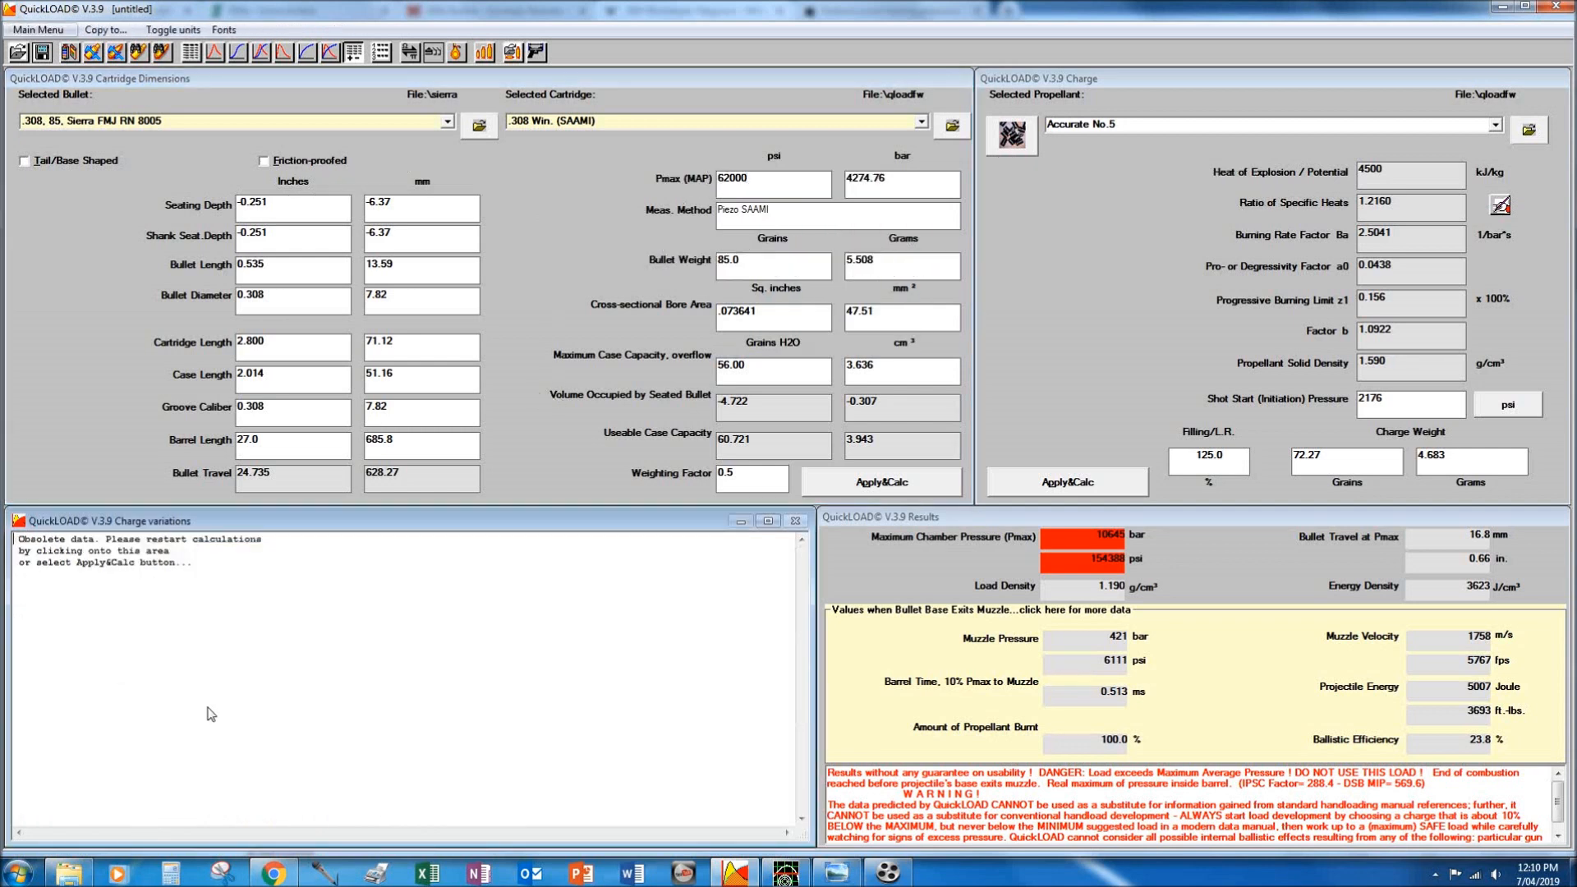
Open Calculator and place it over the Cartridge Dimensions window.
left_click(173, 872)
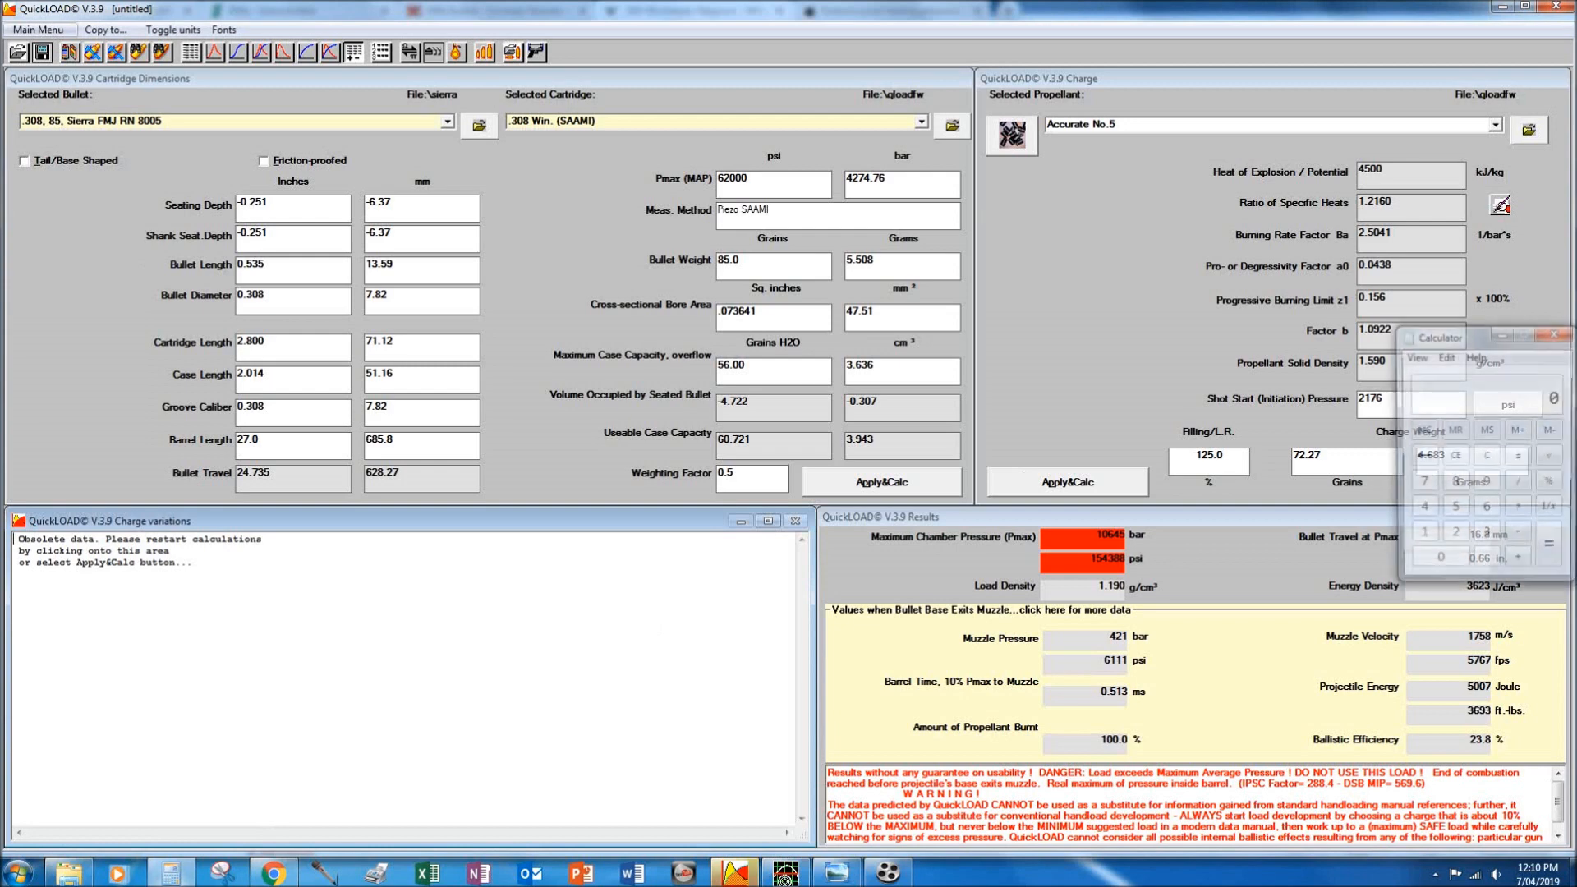
left_click_drag(1457, 339, 251, 246)
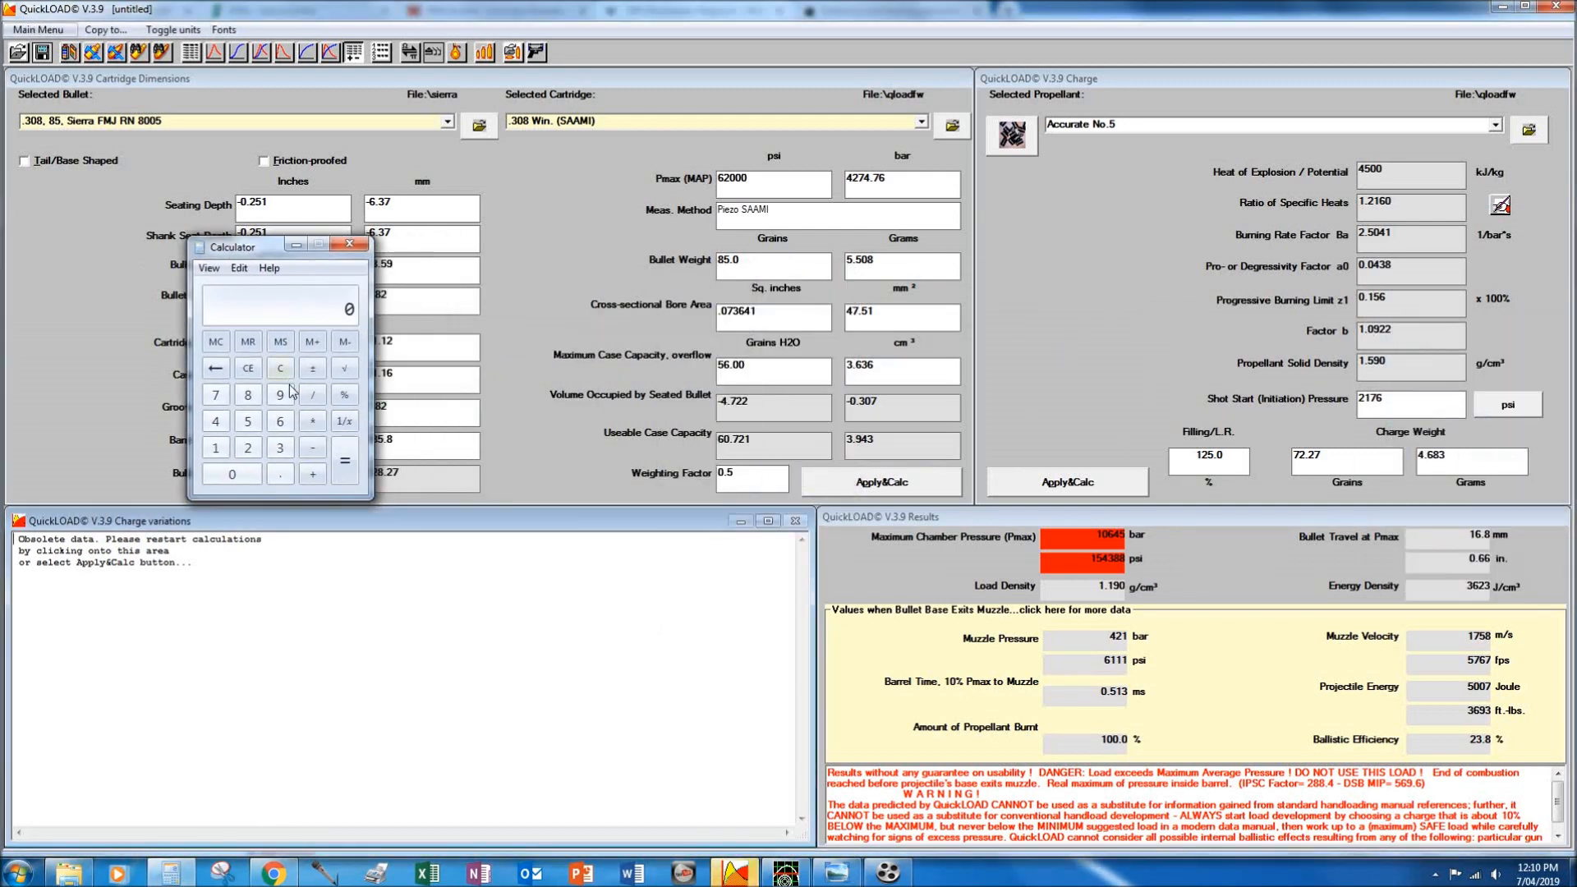
left_click(281, 422)
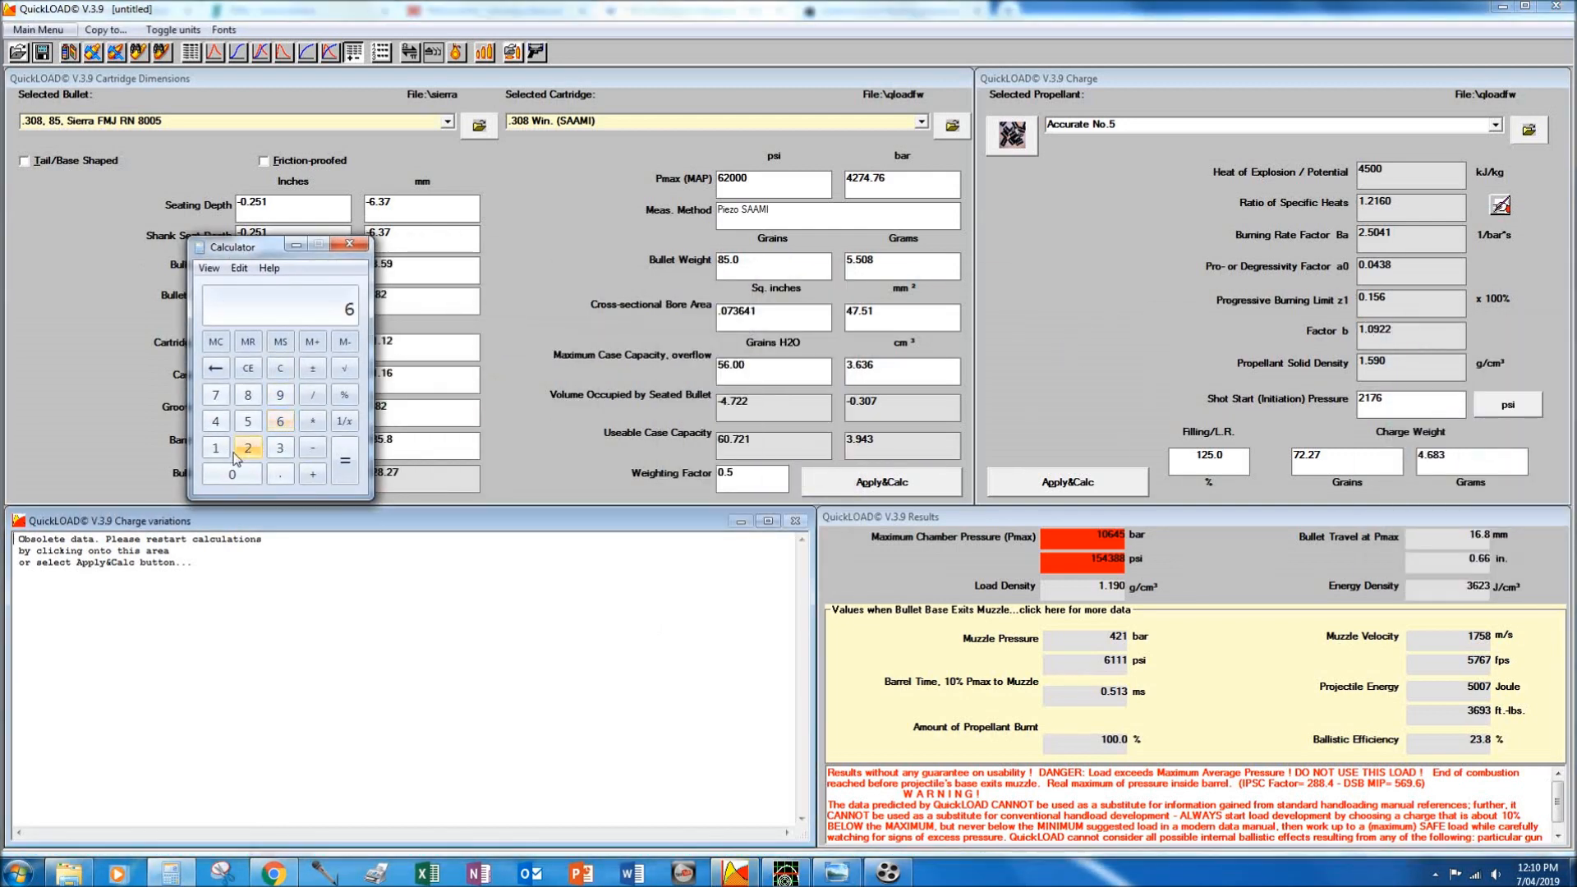
left_click(248, 448)
left_click(236, 471)
left_click(237, 471)
left_click(237, 471)
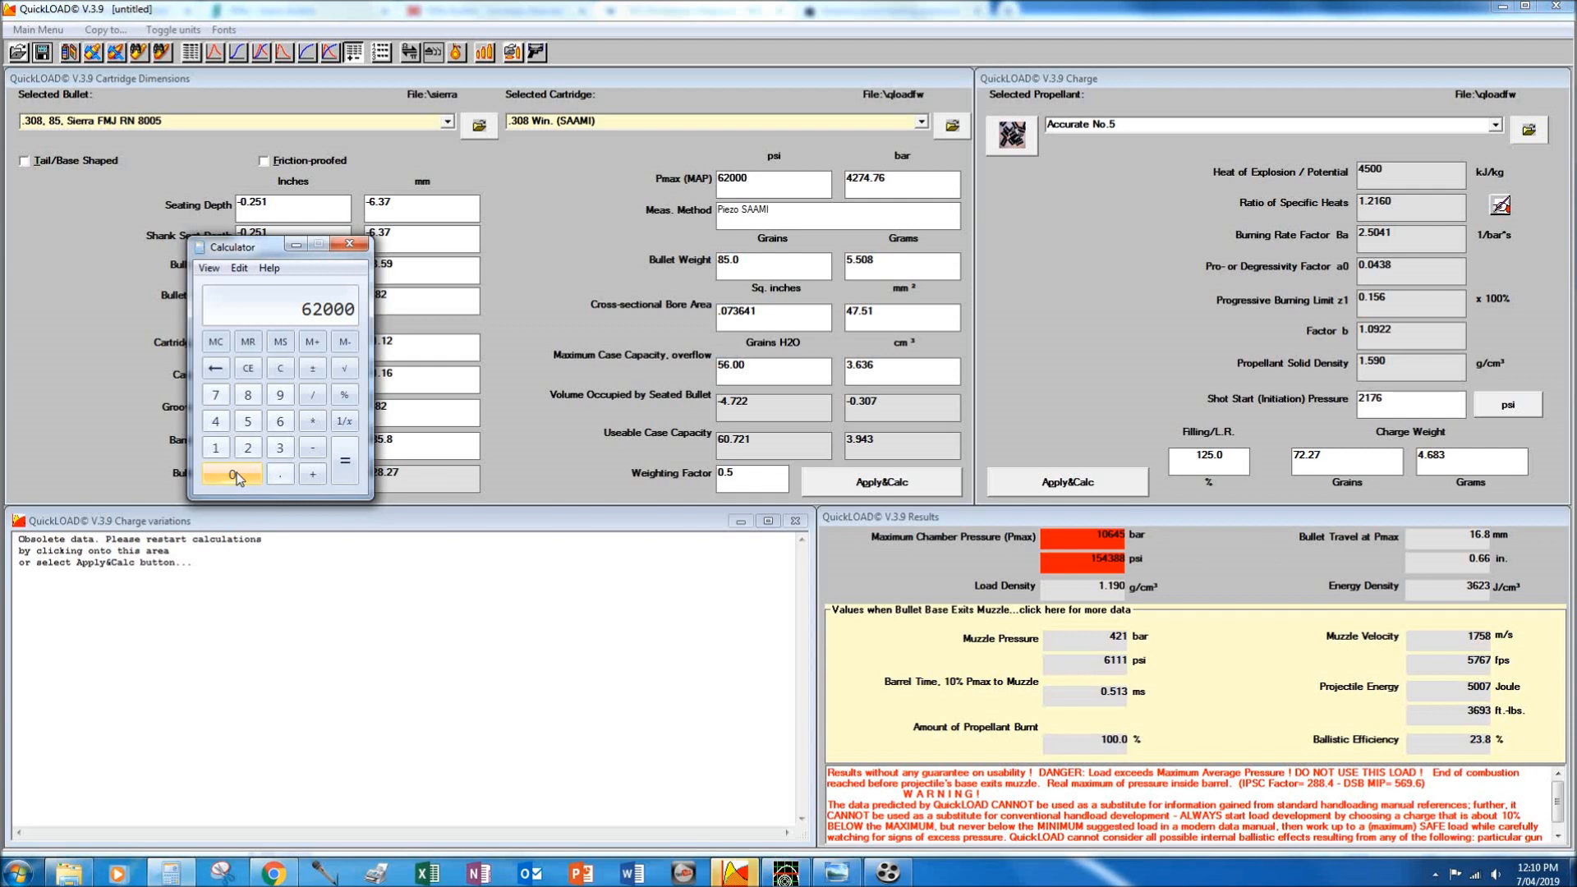
left_click(312, 448)
left_click(251, 449)
left_click(247, 421)
left_click(243, 475)
left_click(243, 474)
left_click(254, 476)
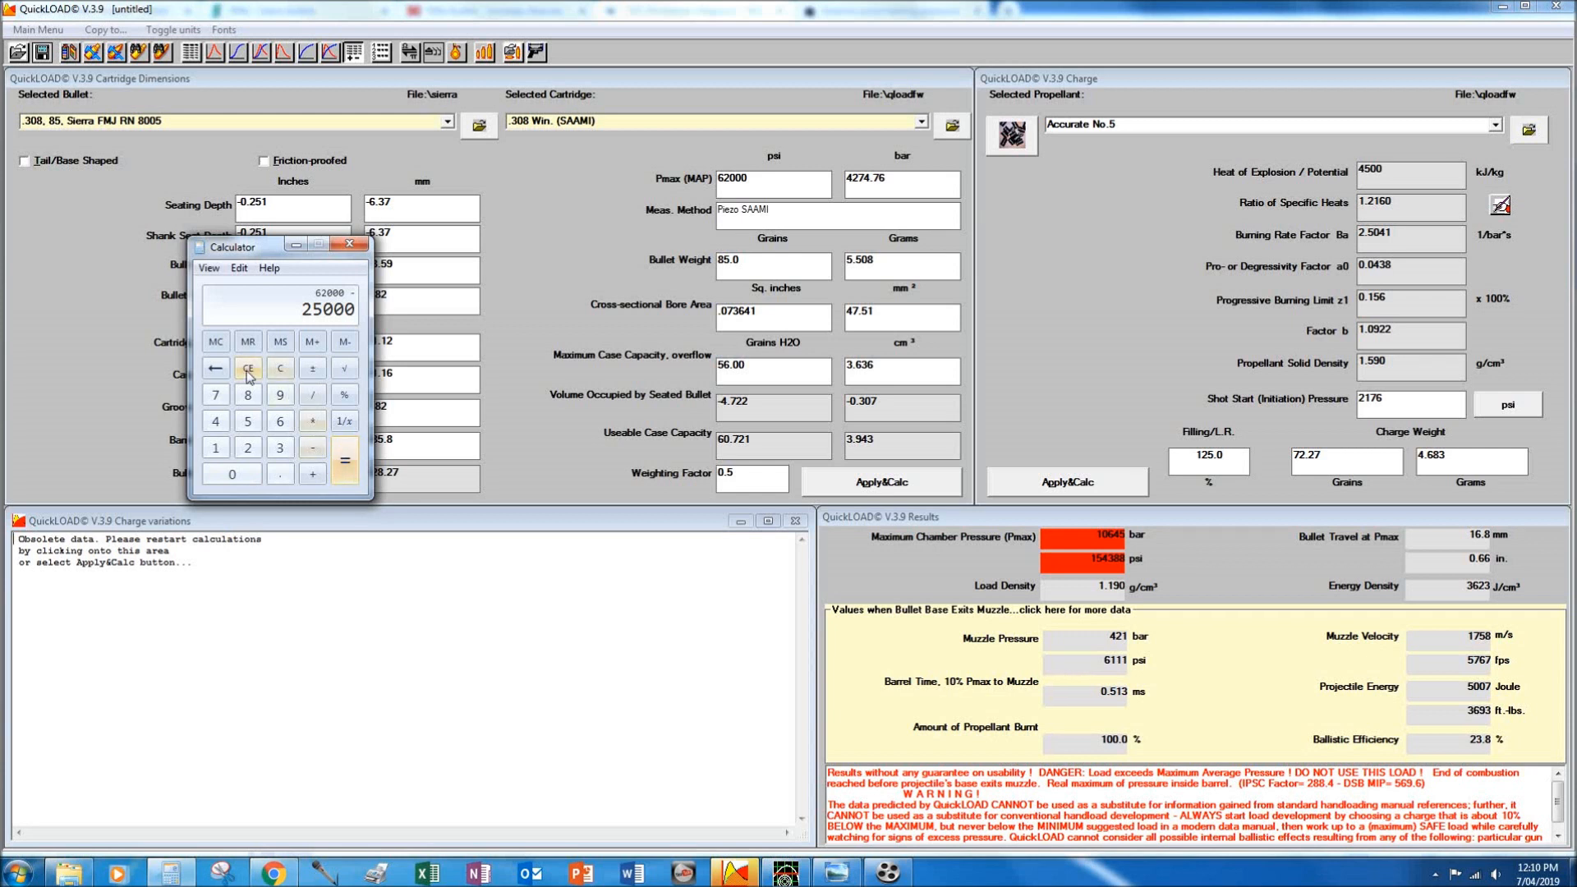
left_click(284, 373)
Calculate 62000 minus 2500 and move the calculator over the Charge window.
left_click(280, 420)
left_click(249, 449)
left_click(239, 476)
left_click(239, 477)
left_click(239, 476)
left_click(312, 450)
left_click(247, 447)
left_click(247, 420)
left_click(232, 476)
left_click(233, 476)
left_click(345, 459)
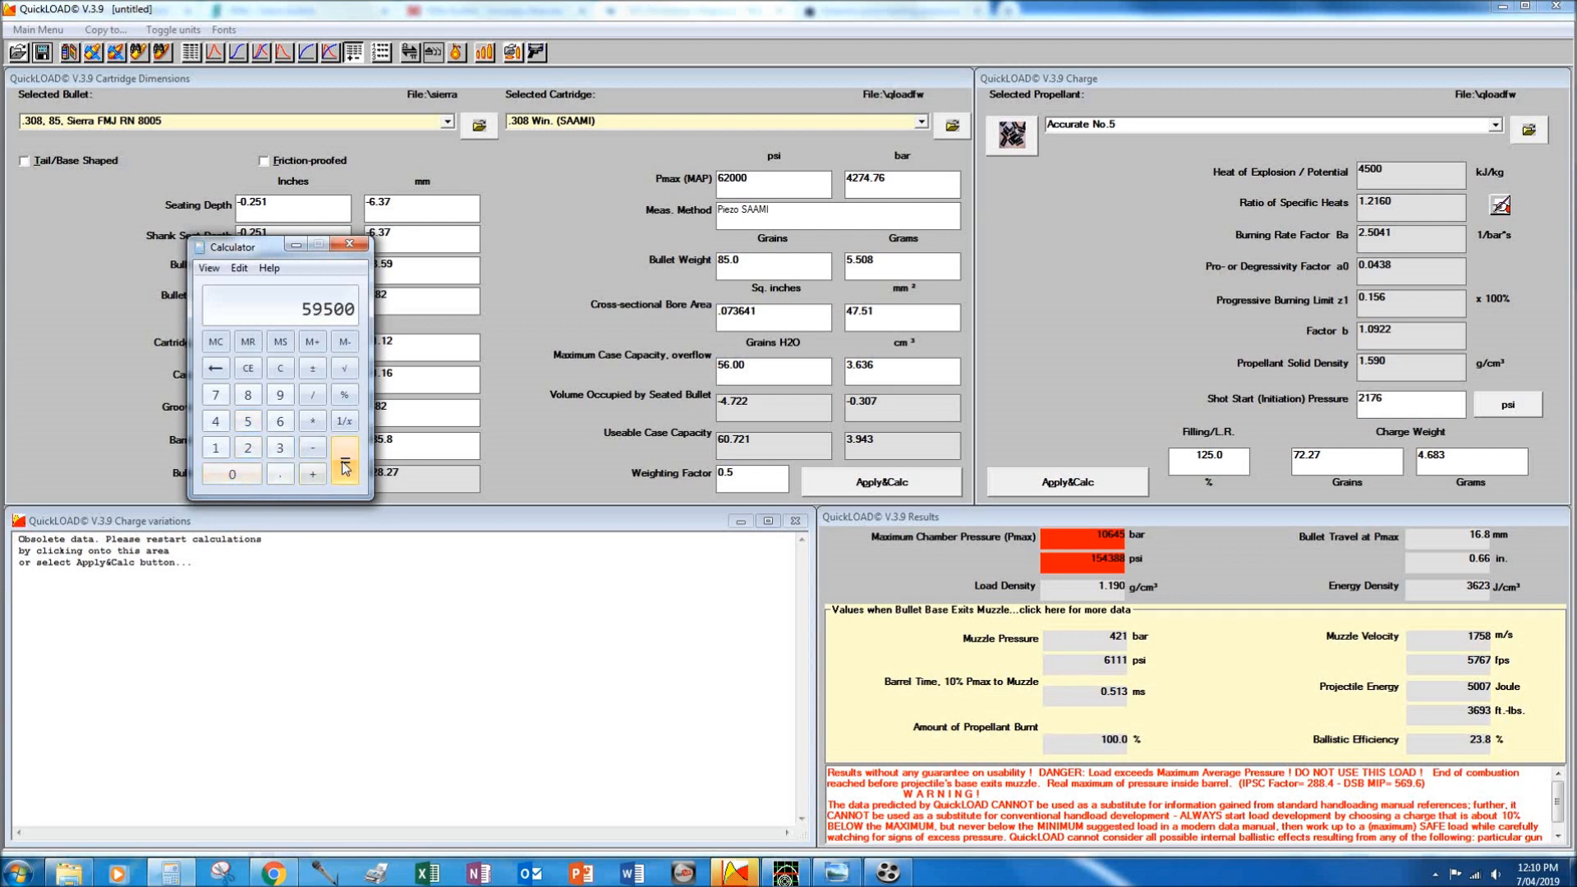
left_click_drag(253, 256, 1240, 137)
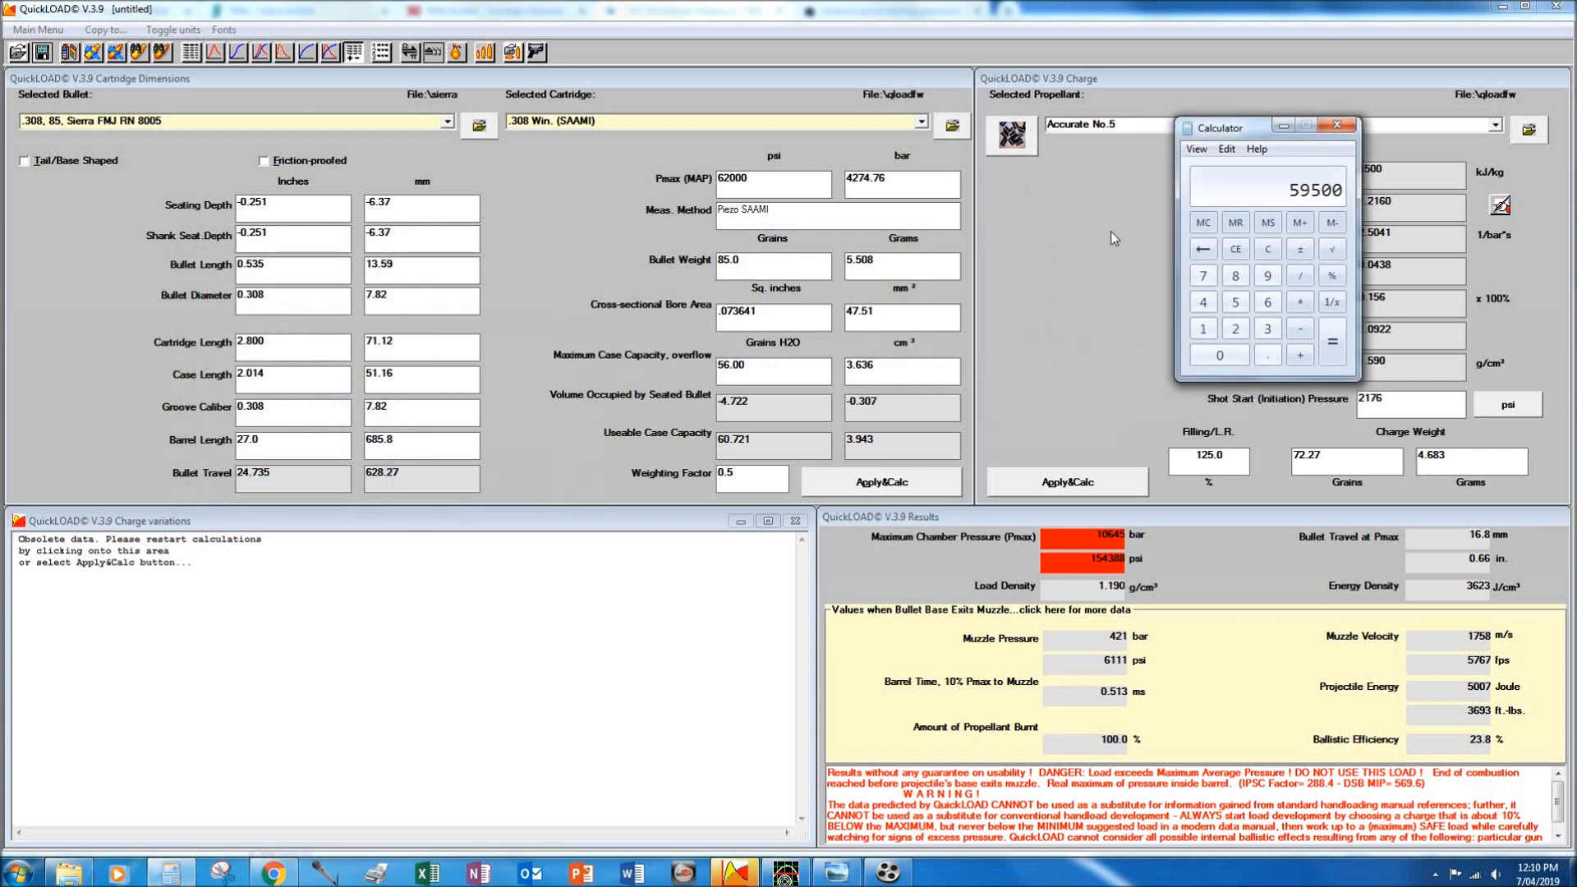
left_click_drag(1233, 133, 1118, 162)
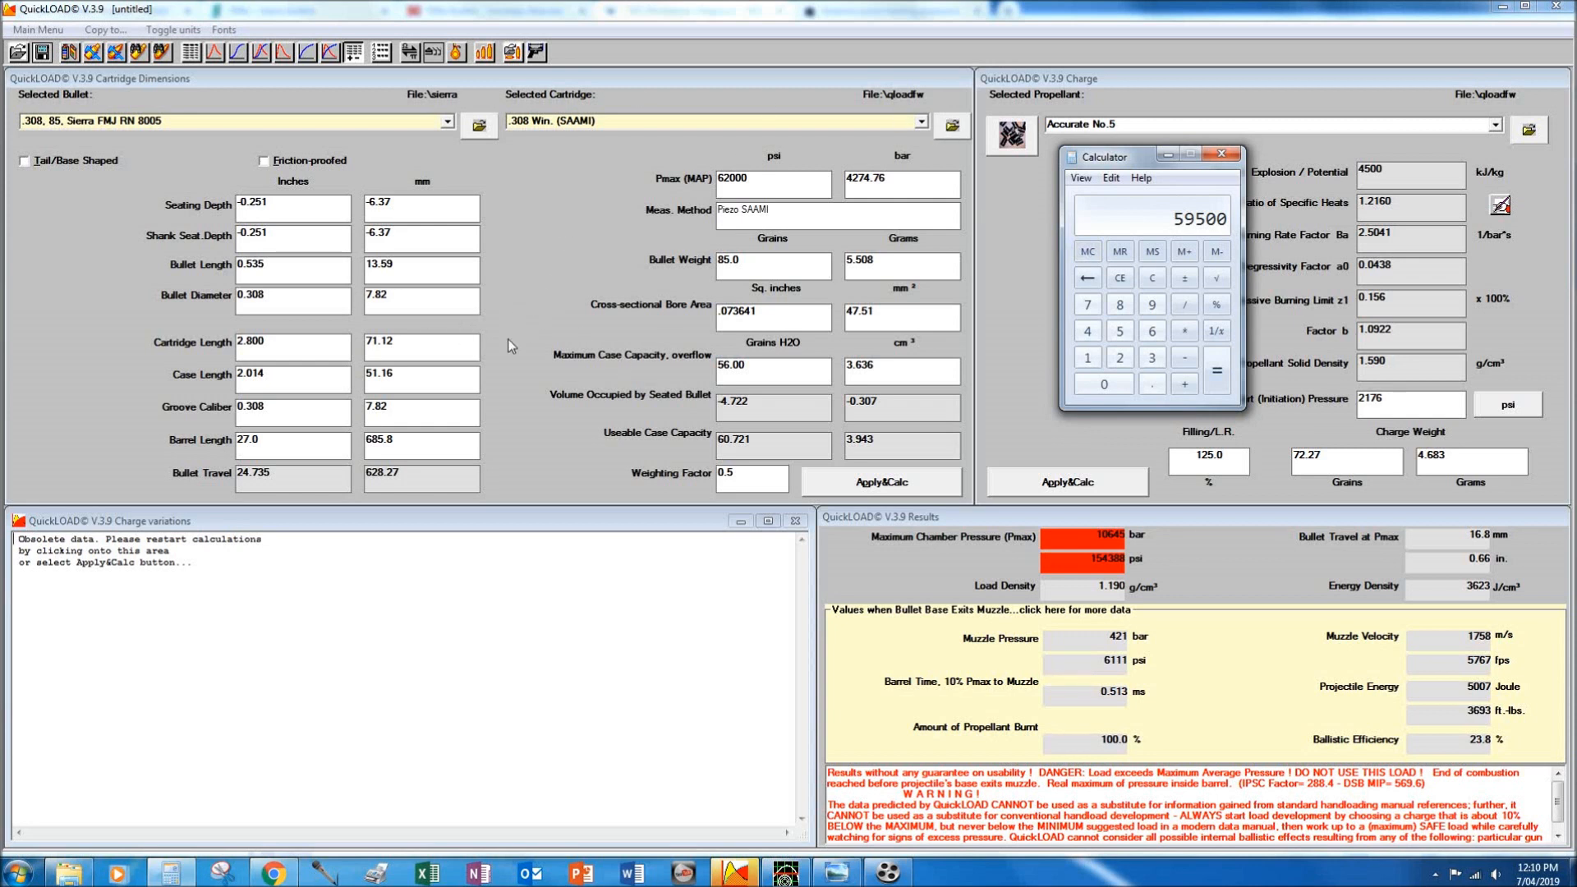
Switch to Chrome, highlight the web address and .223 Remington entry on the SAAMI maximum pressure page, and return to QuickLOAD.
key("alt+Tab")
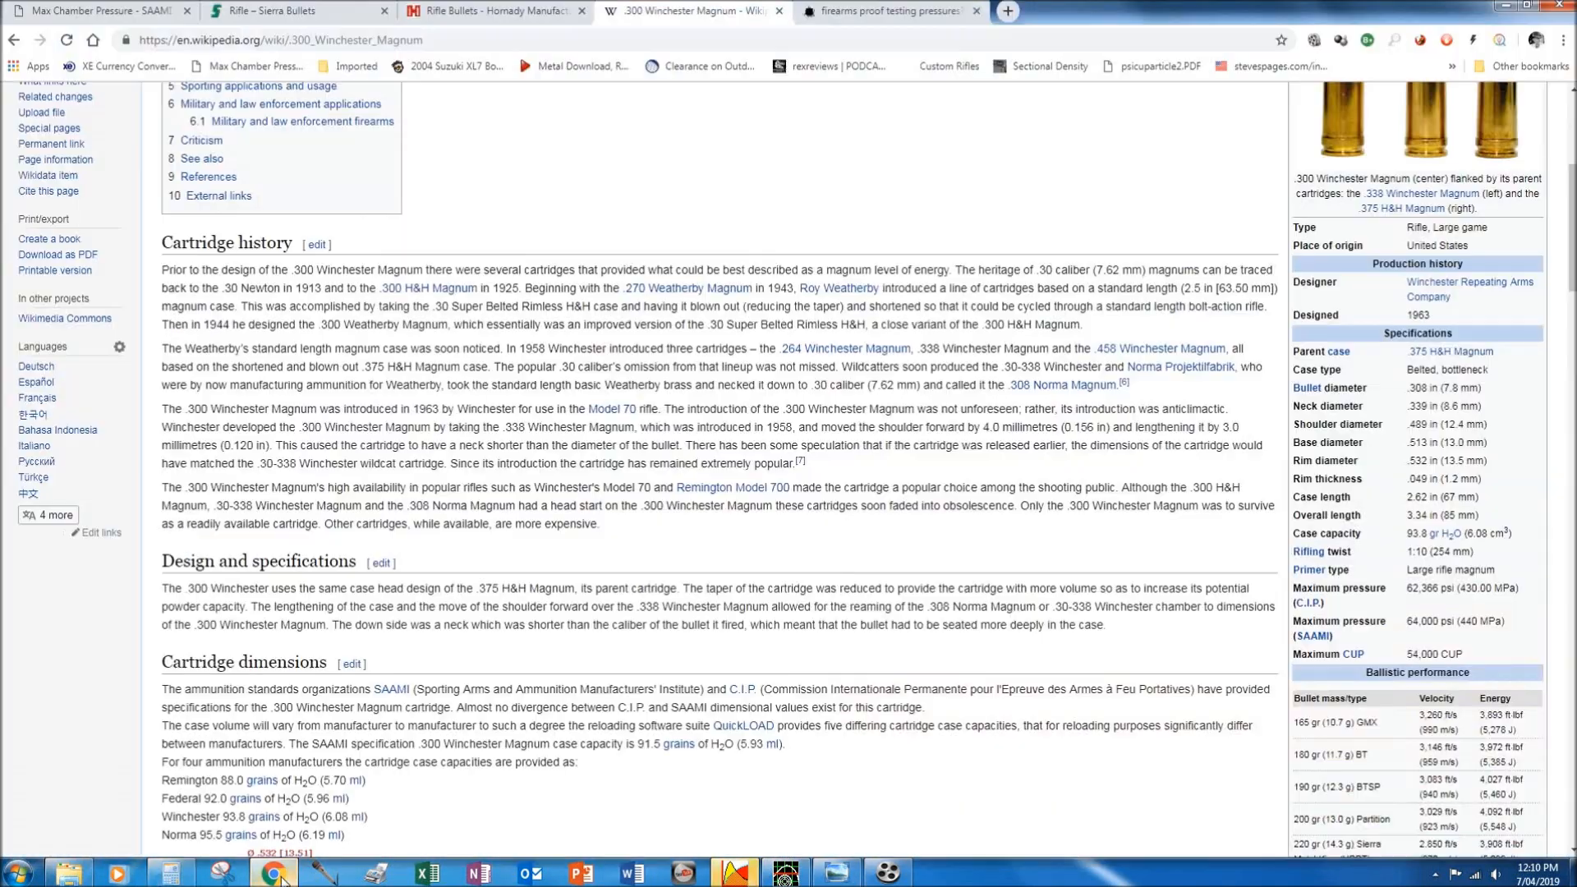
left_click(164, 12)
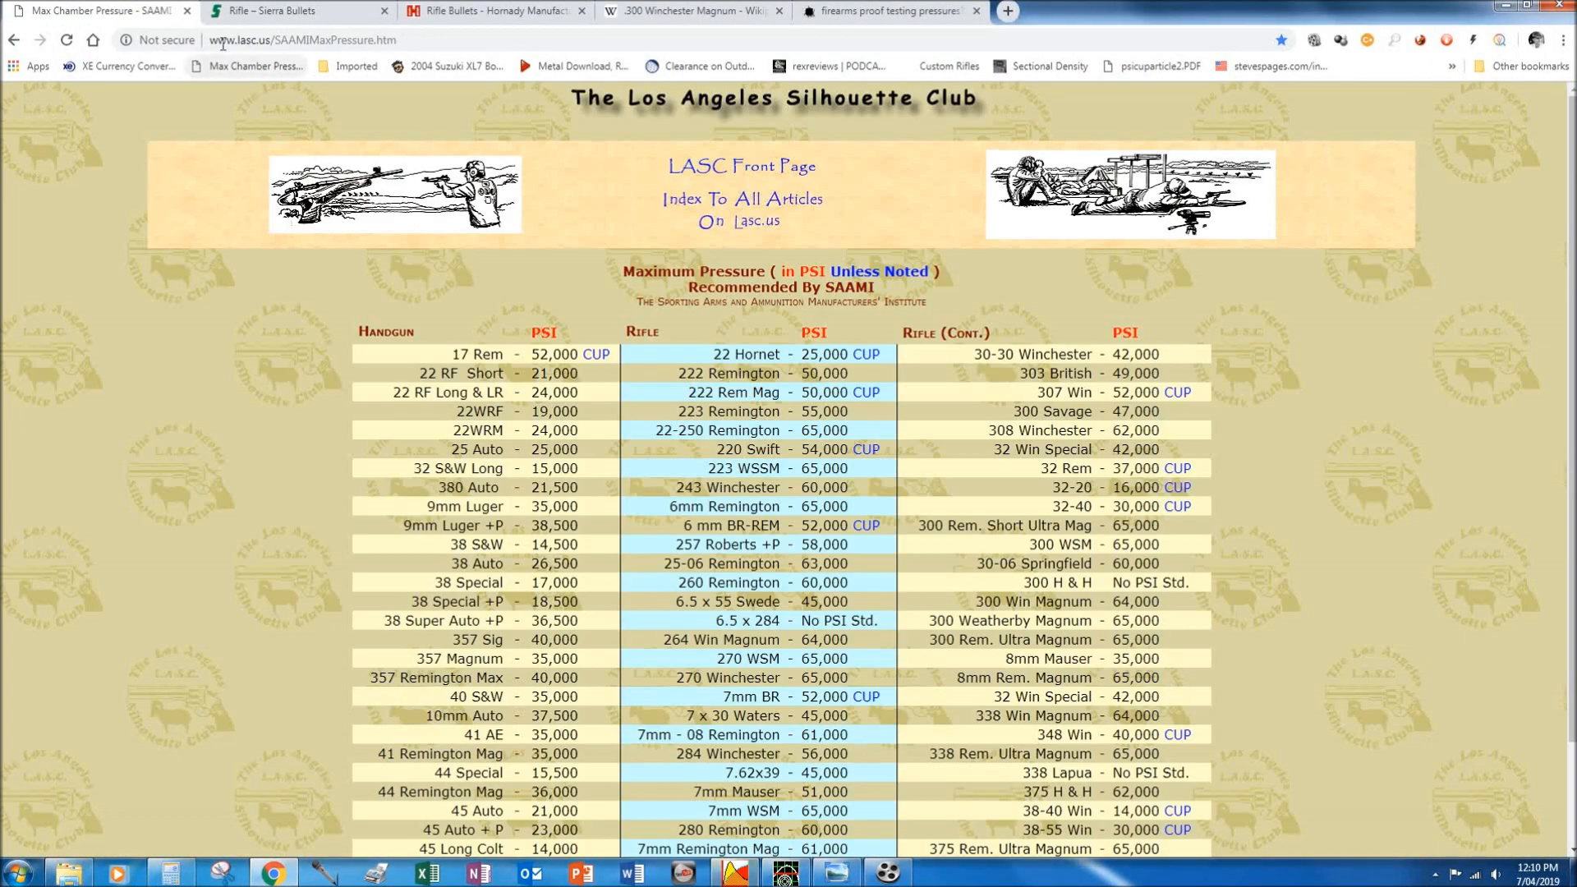
left_click(212, 41)
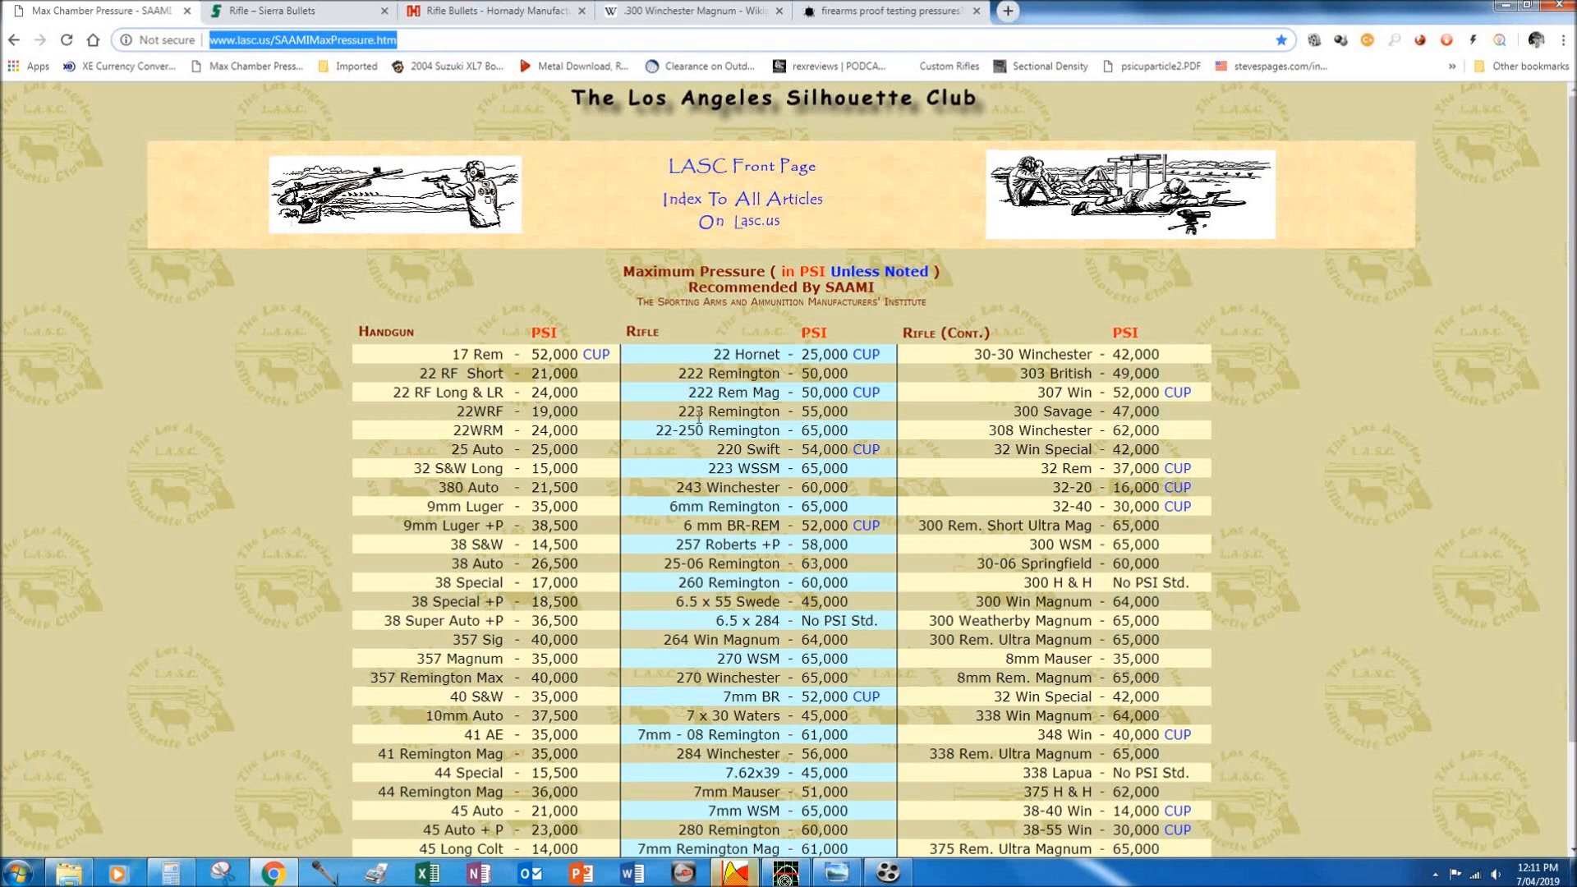
left_click_drag(680, 411, 848, 411)
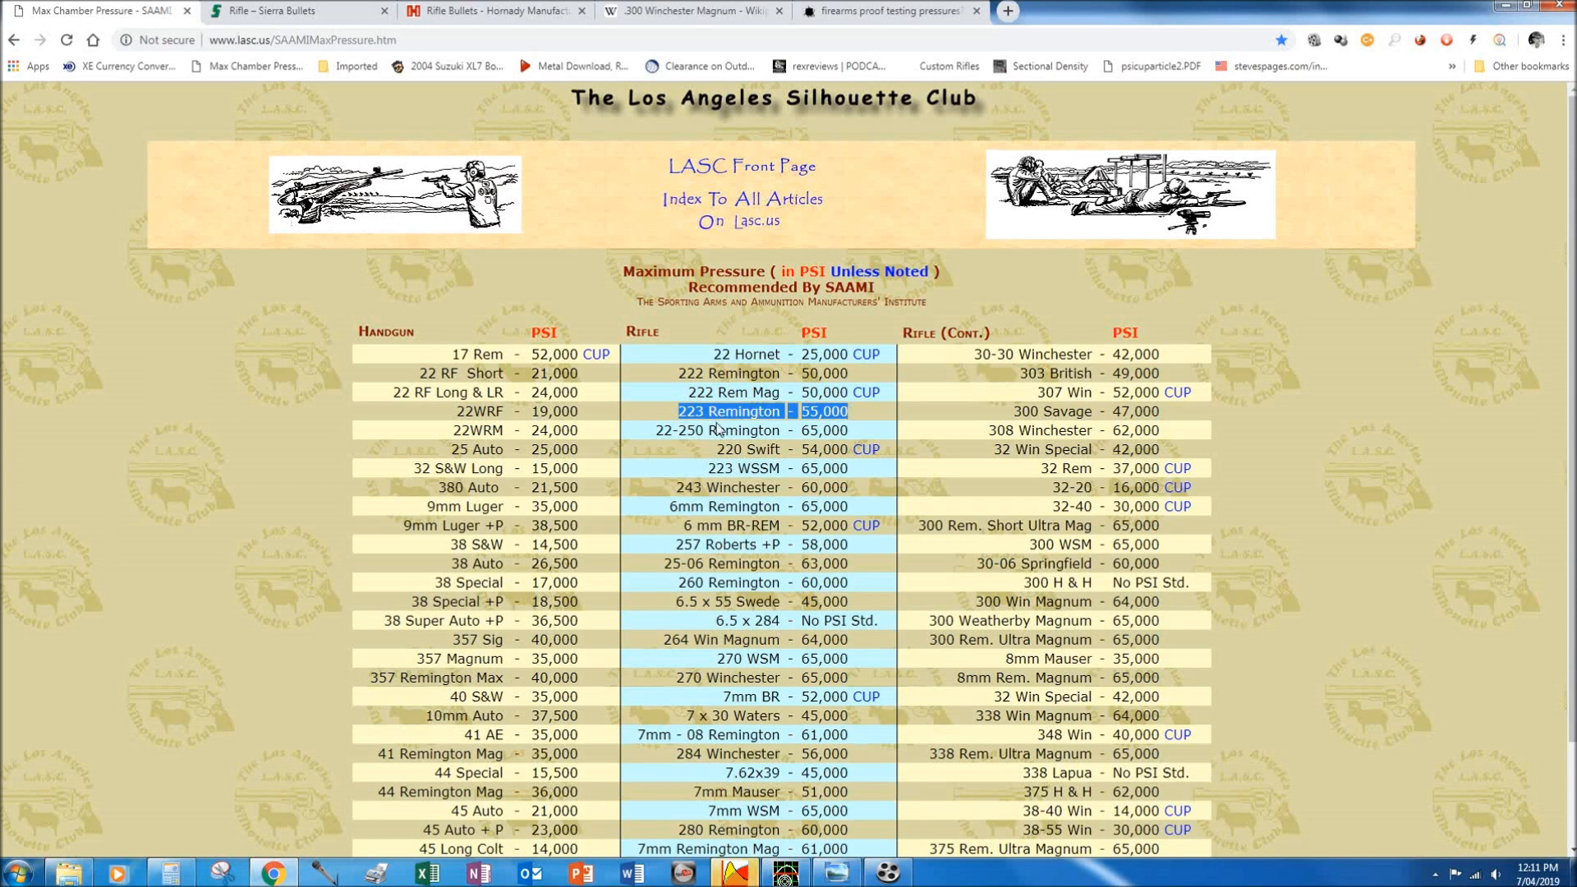
left_click(830, 411)
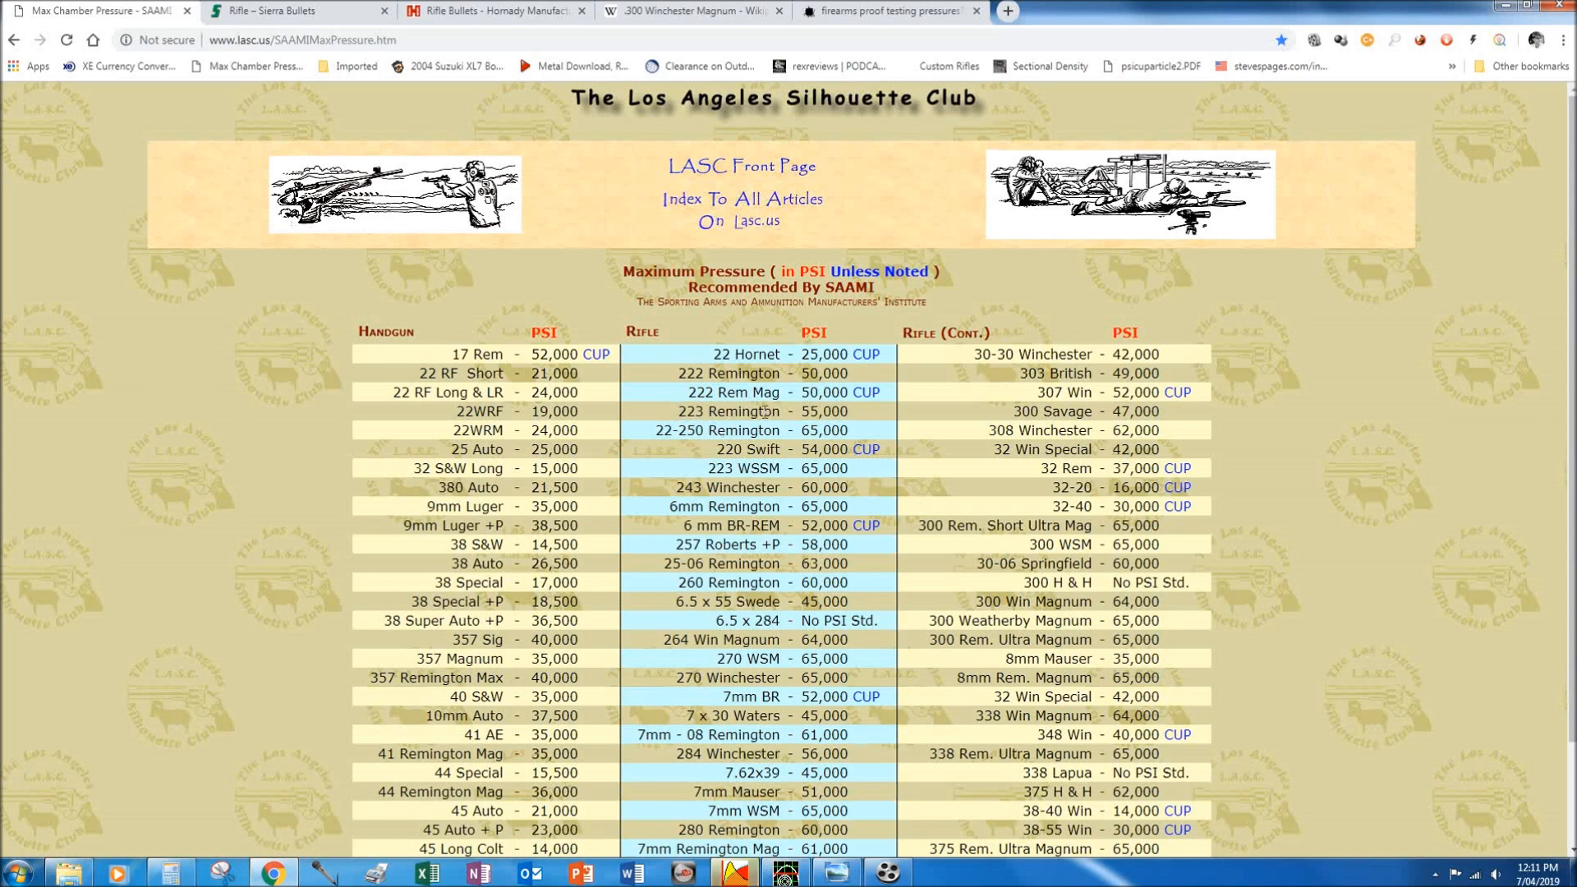
left_click_drag(818, 411, 855, 417)
left_click(229, 491)
left_click(736, 872)
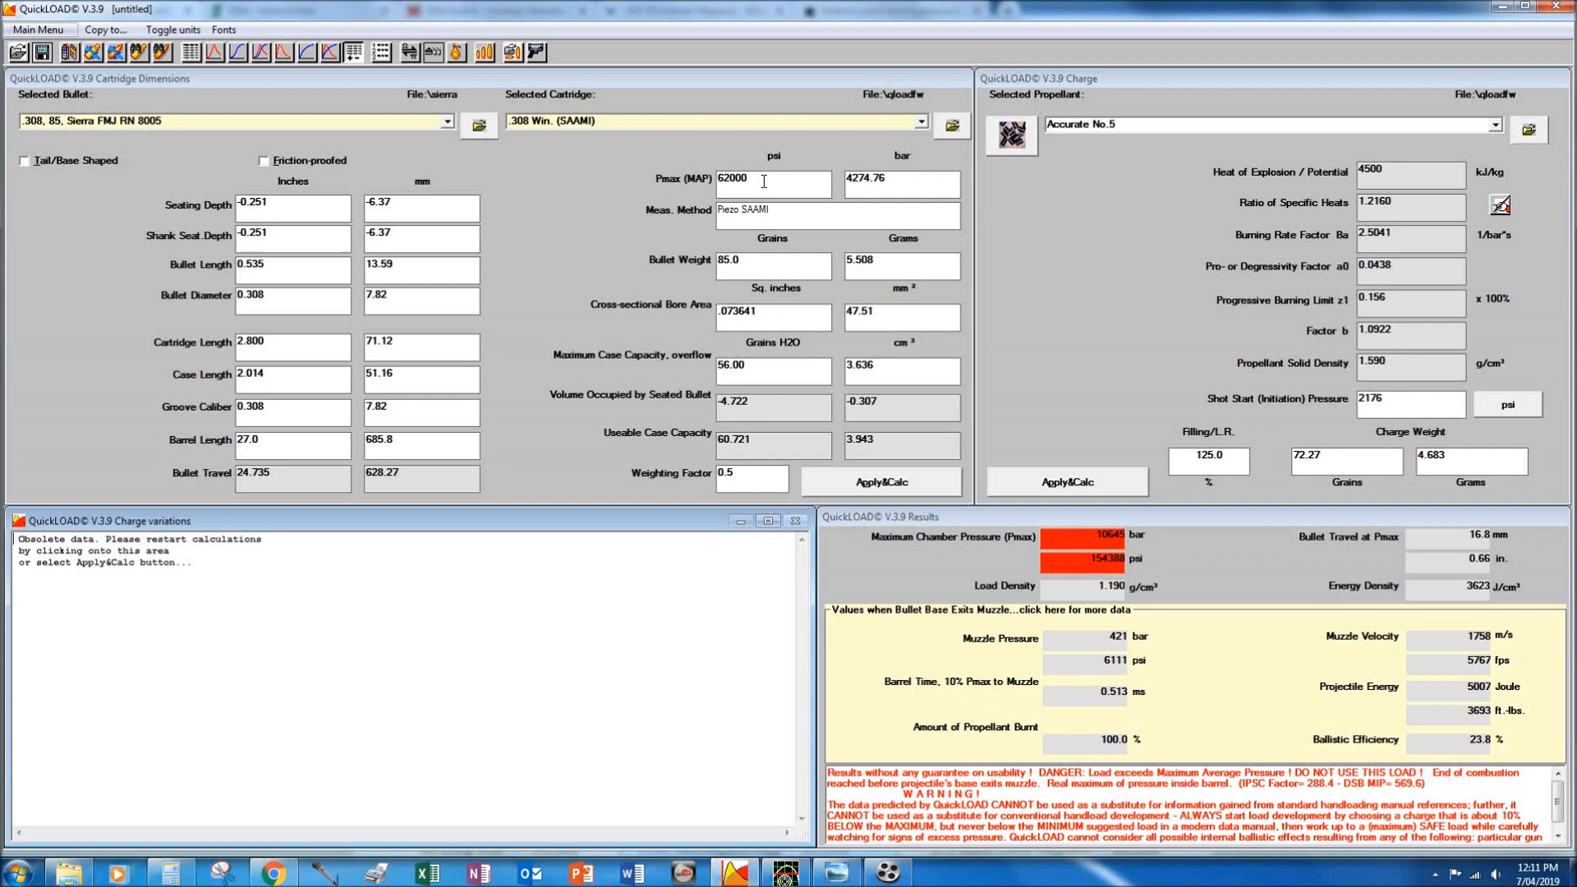
Open the bullet file selection from the Selected Bullet field and browse the available manufacturer .bul files.
left_click(447, 123)
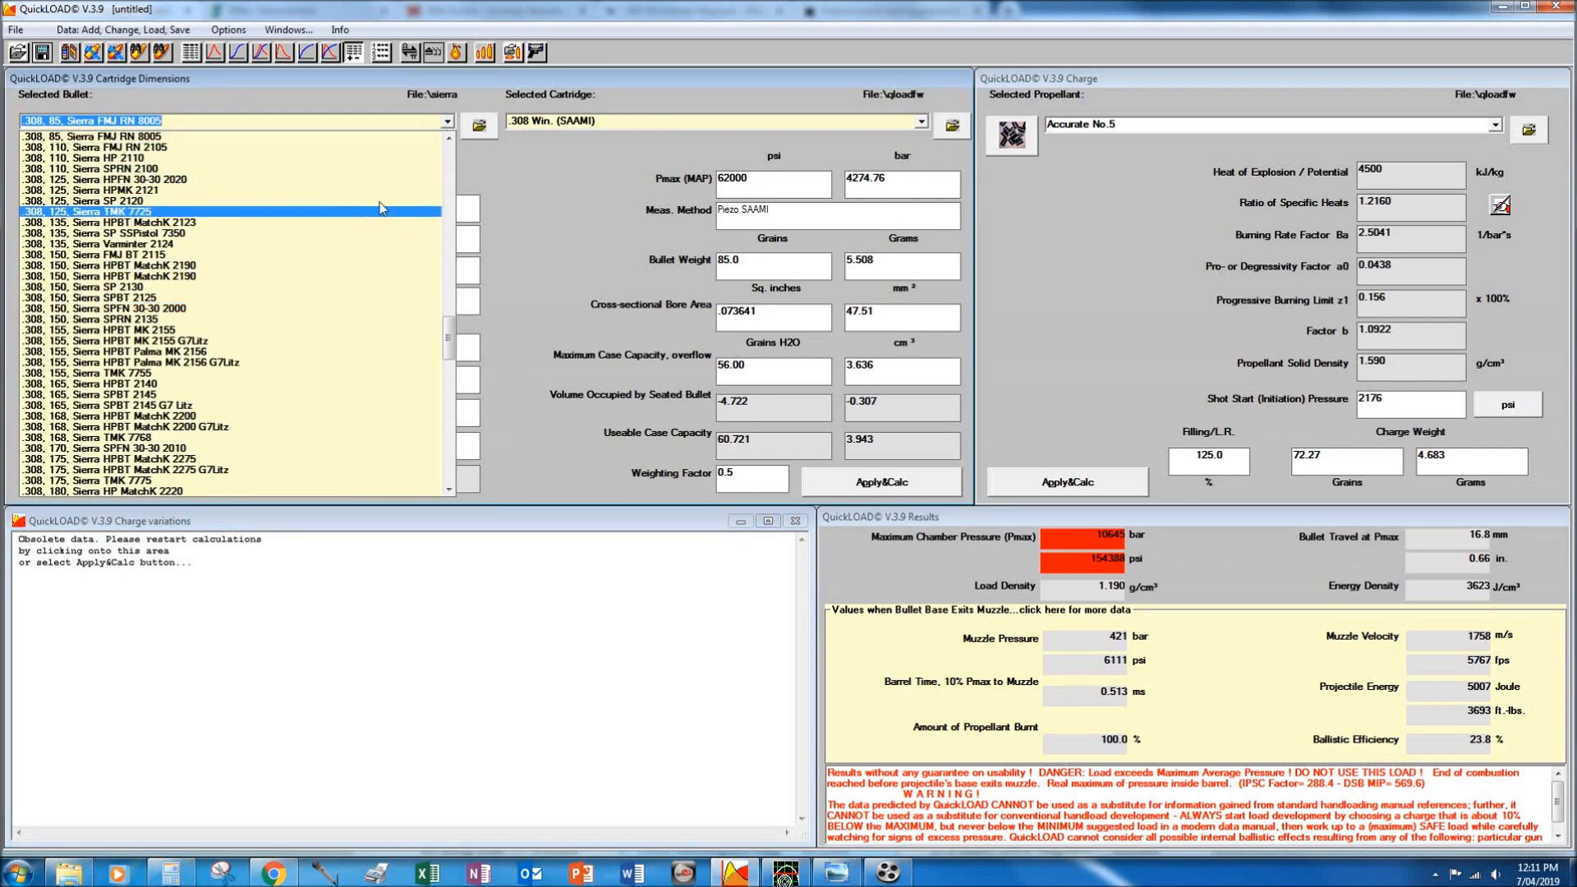
left_click(478, 127)
left_click(477, 127)
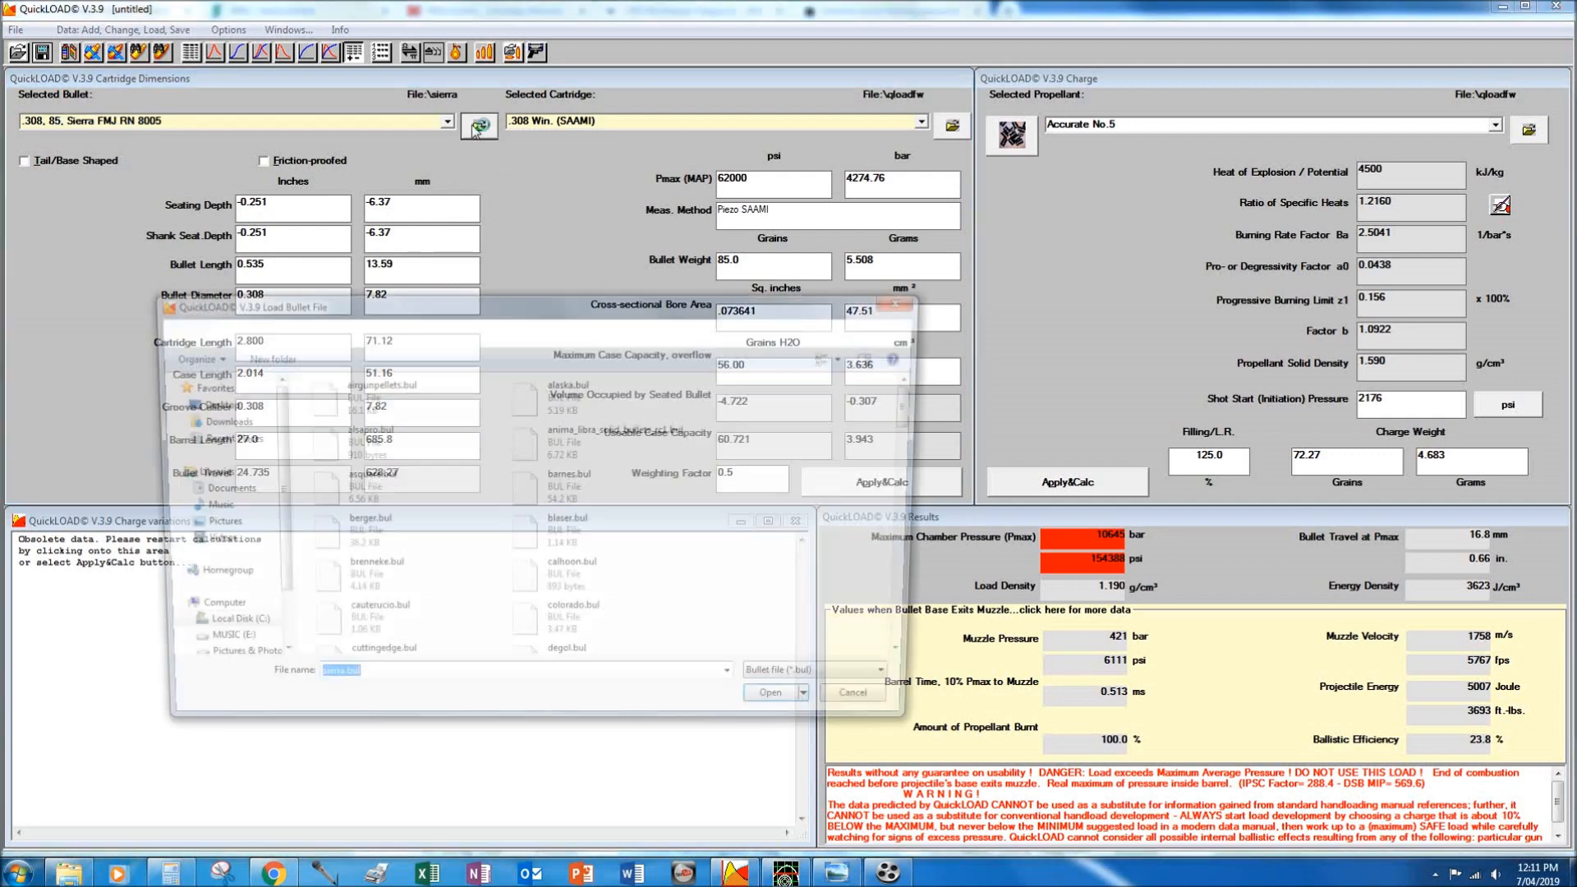
left_click(762, 480)
scroll(762, 480, "down", 5)
scroll(762, 480, "down", 5)
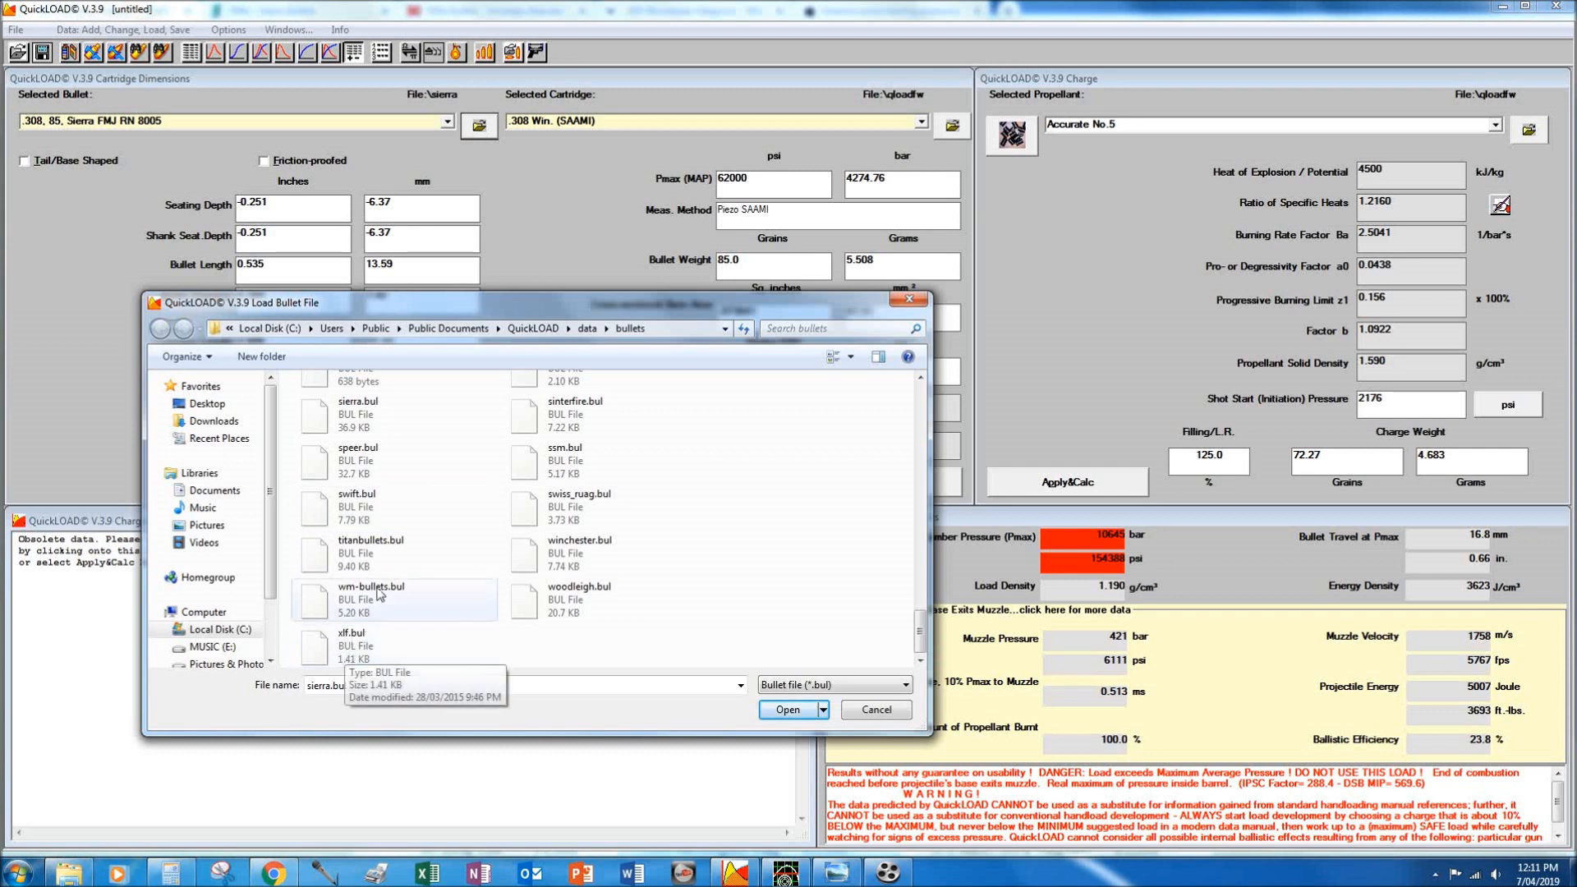
scroll(584, 525, "up", 3)
scroll(584, 524, "up", 2)
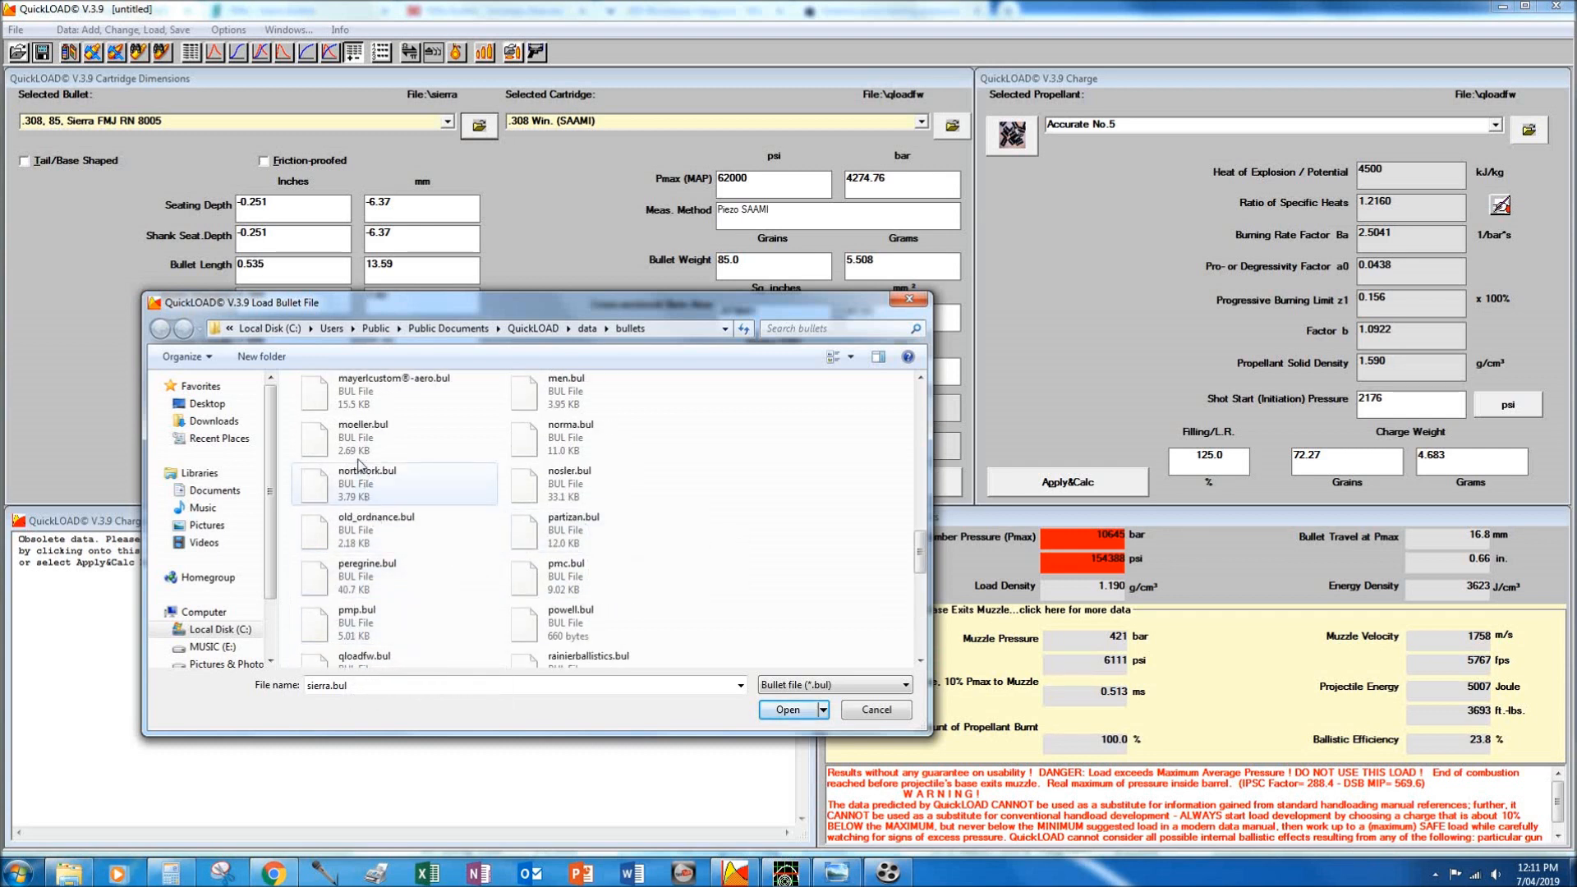
scroll(684, 525, "up", 2)
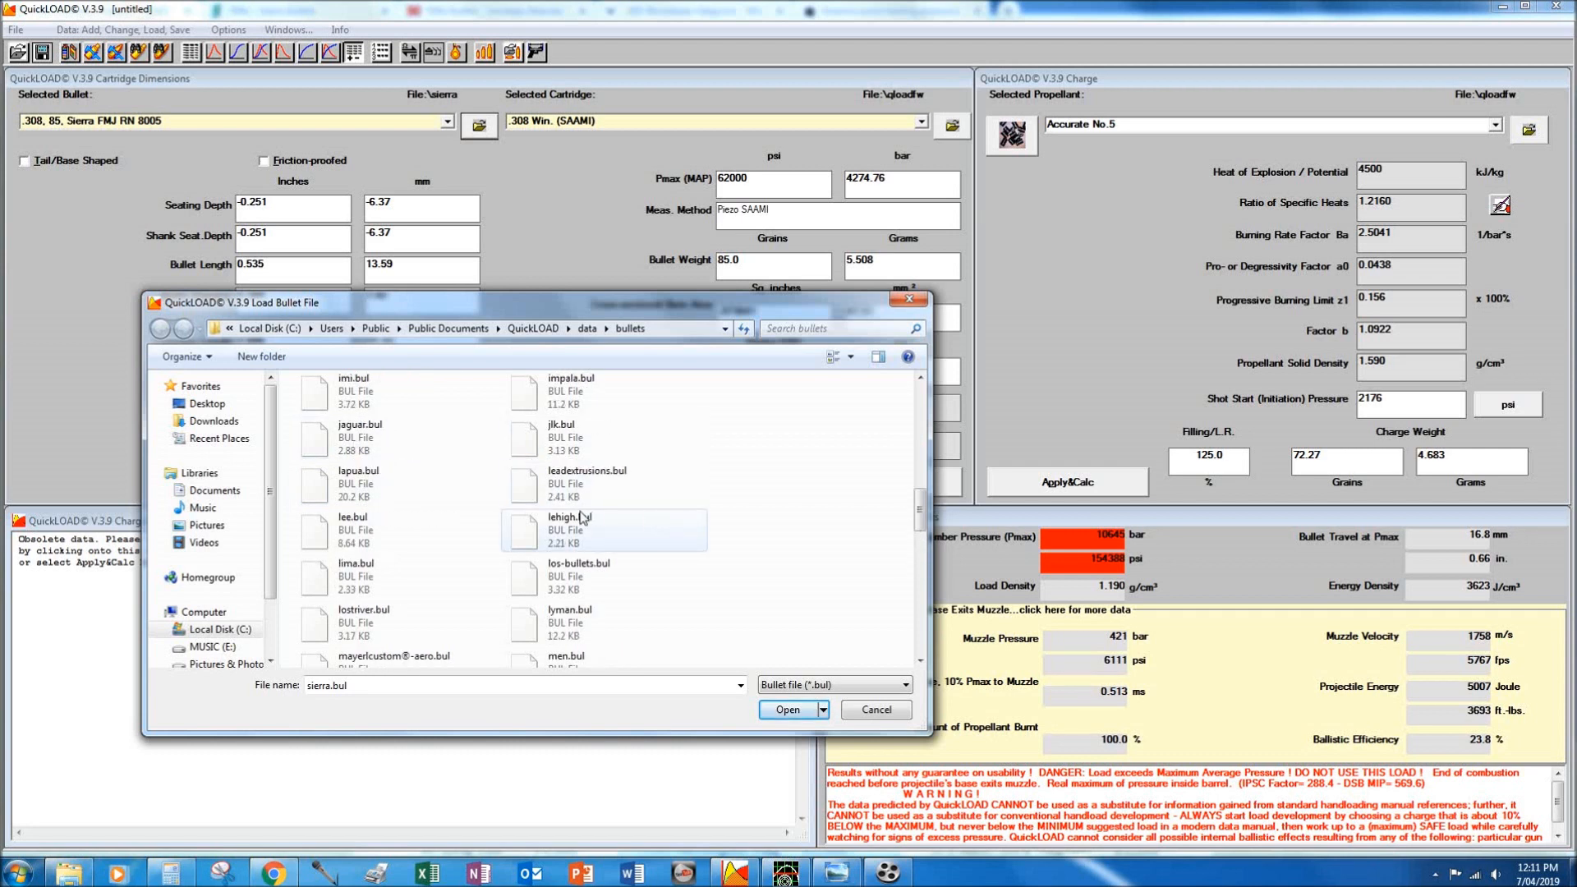
scroll(731, 544, "up", 2)
scroll(386, 483, "up", 2)
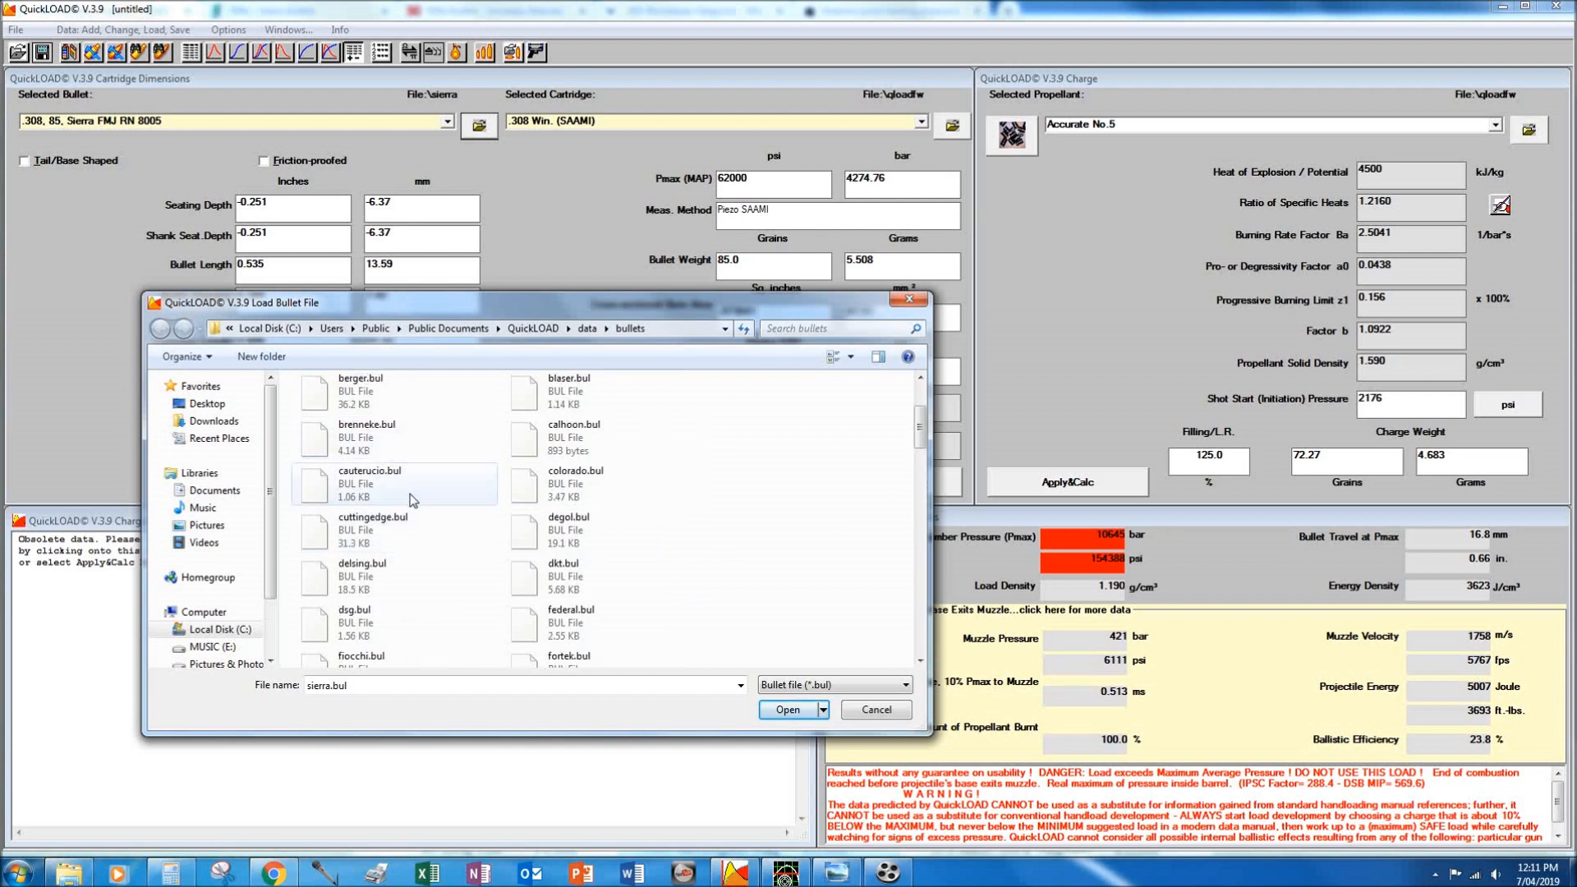
scroll(410, 494, "down", 3)
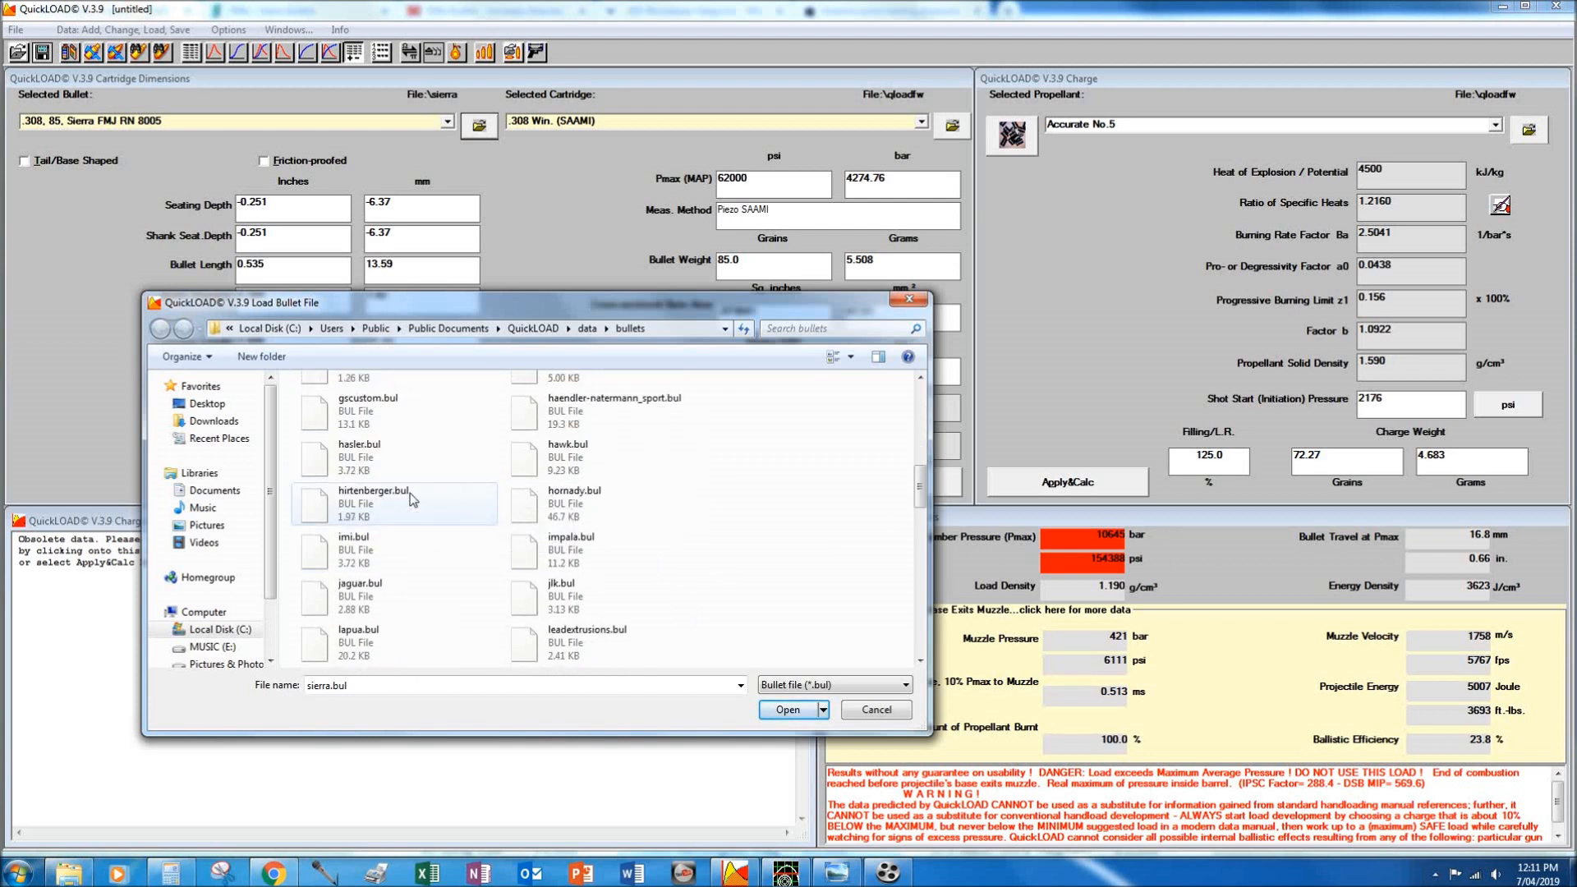
scroll(413, 500, "down", 4)
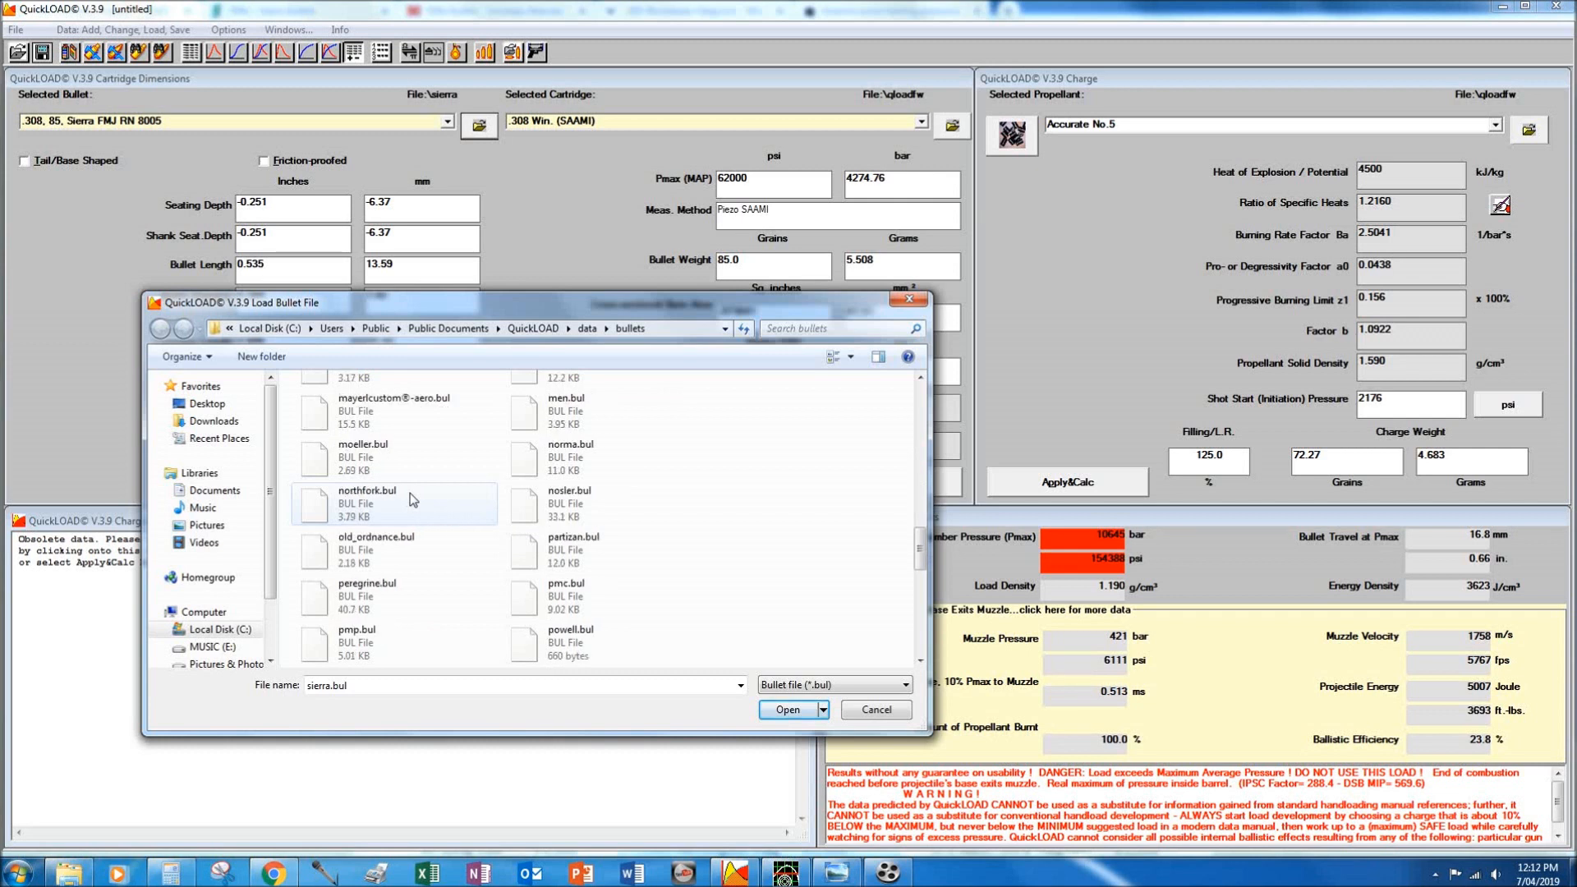
Load sierra.bul and select the .308, 168, Sierra HPBT MatchK 2200 G7Litz bullet.
scroll(413, 500, "down", 3)
scroll(739, 468, "down", 3)
left_click(394, 550)
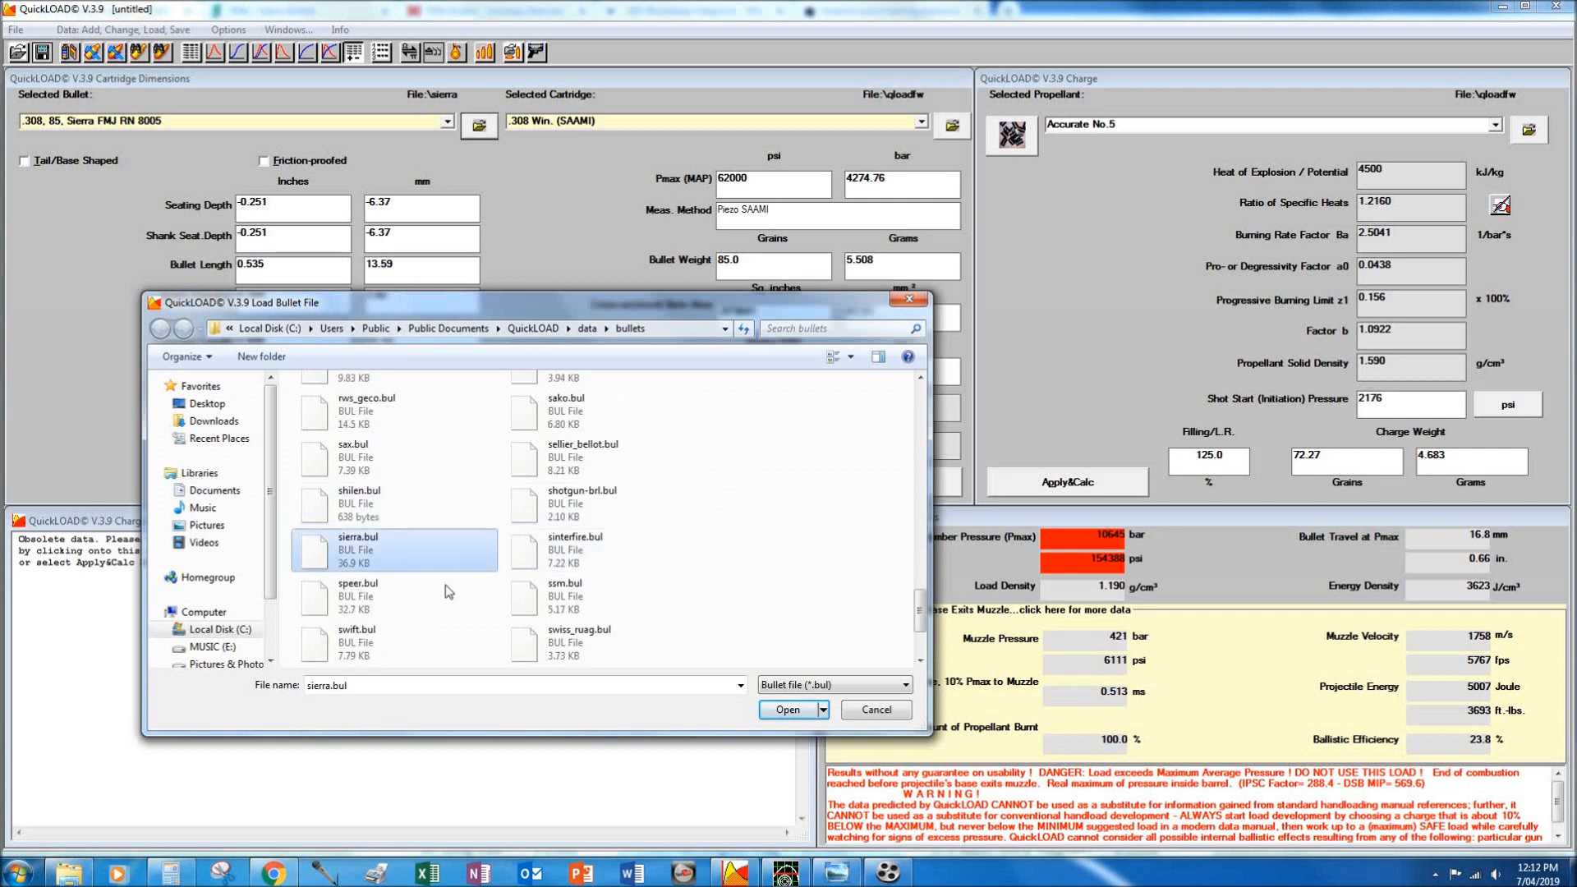
left_click(784, 710)
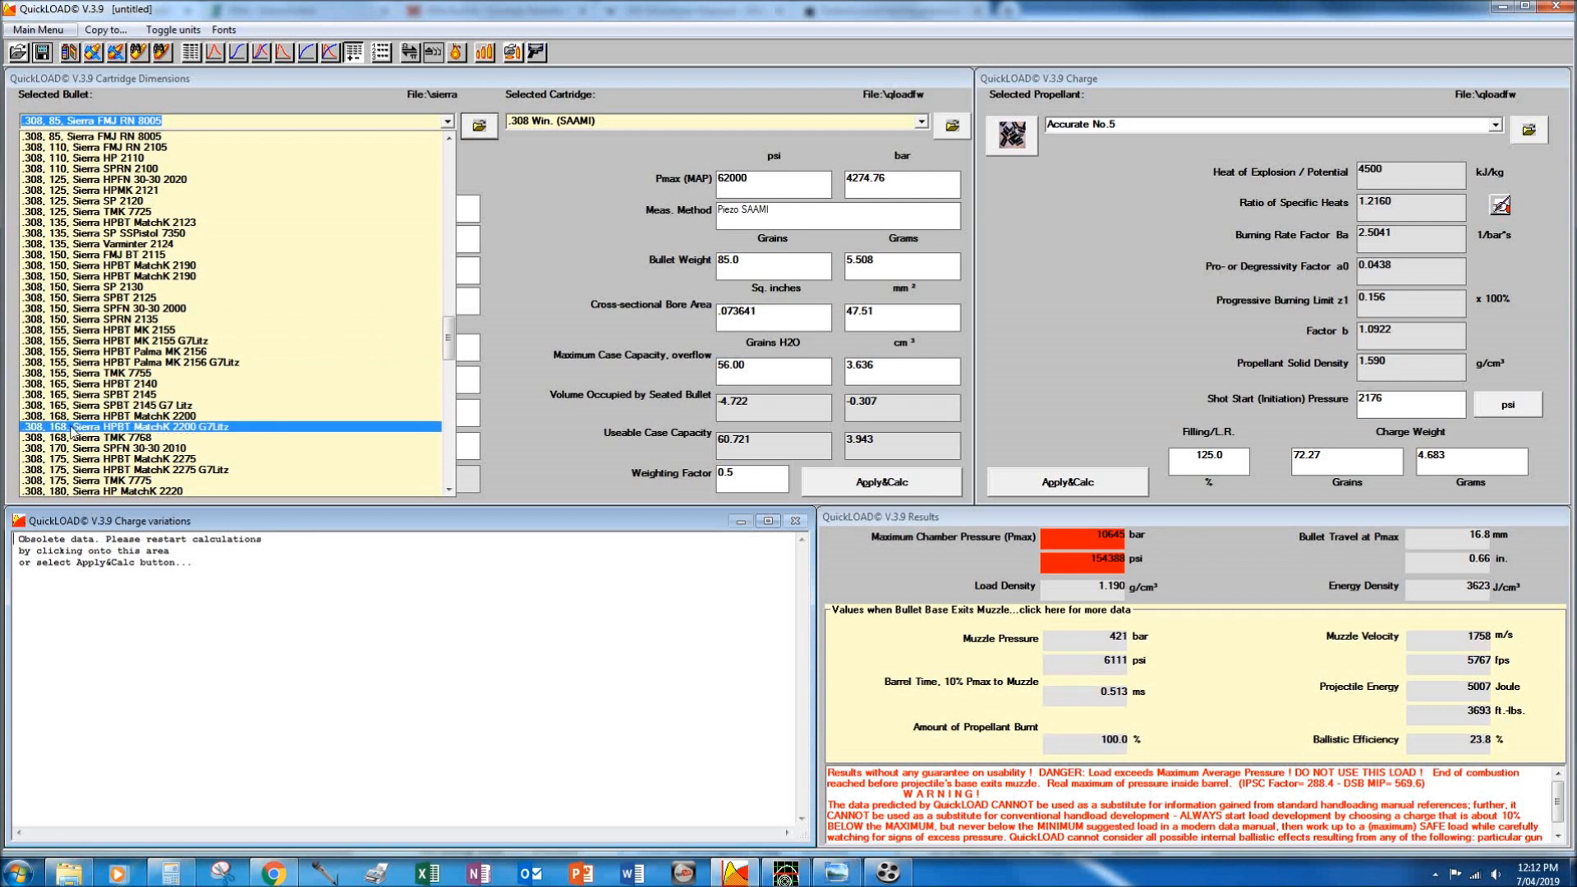
left_click(213, 426)
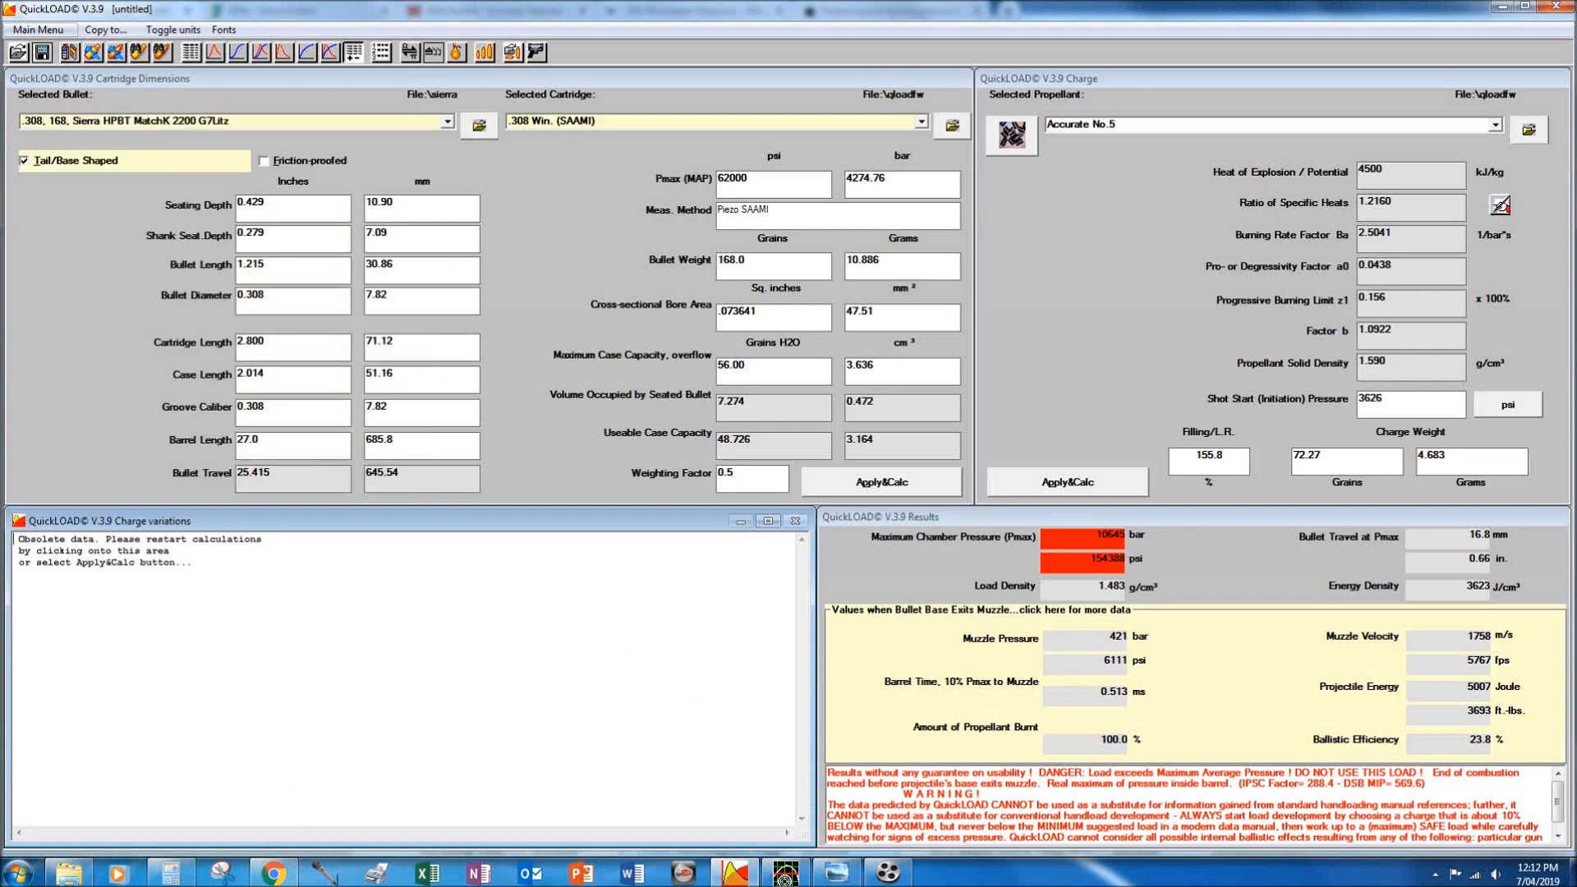
Switch to Chrome, look through pages 1 and 2 of Sierra's .308 rifle bullets, and return to QuickLOAD.
left_click(272, 877)
left_click(263, 11)
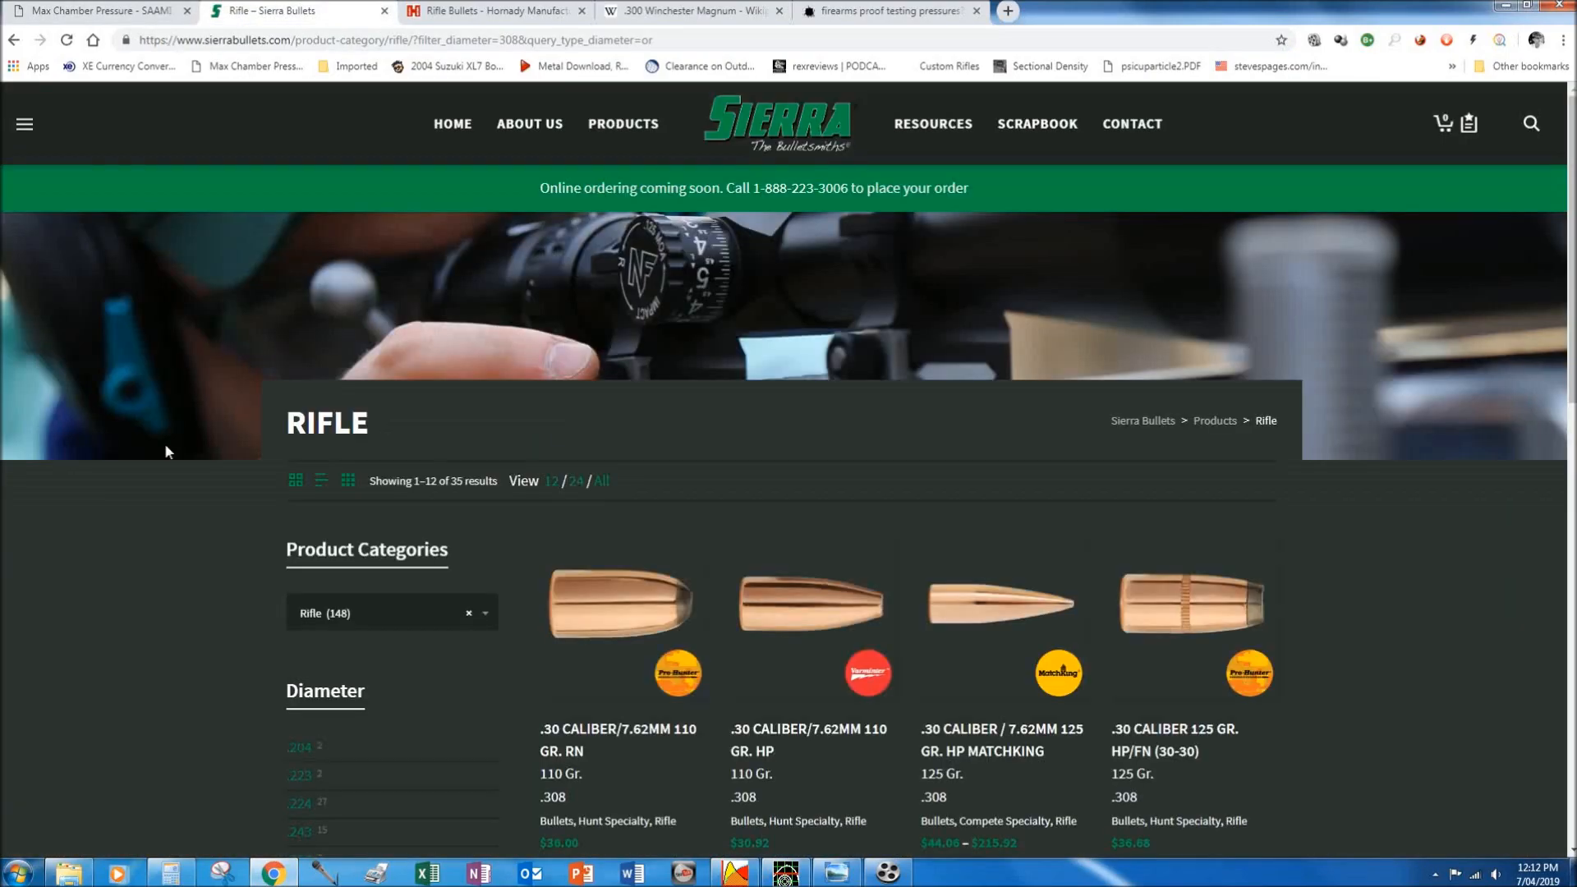
scroll(141, 575, "down", 10)
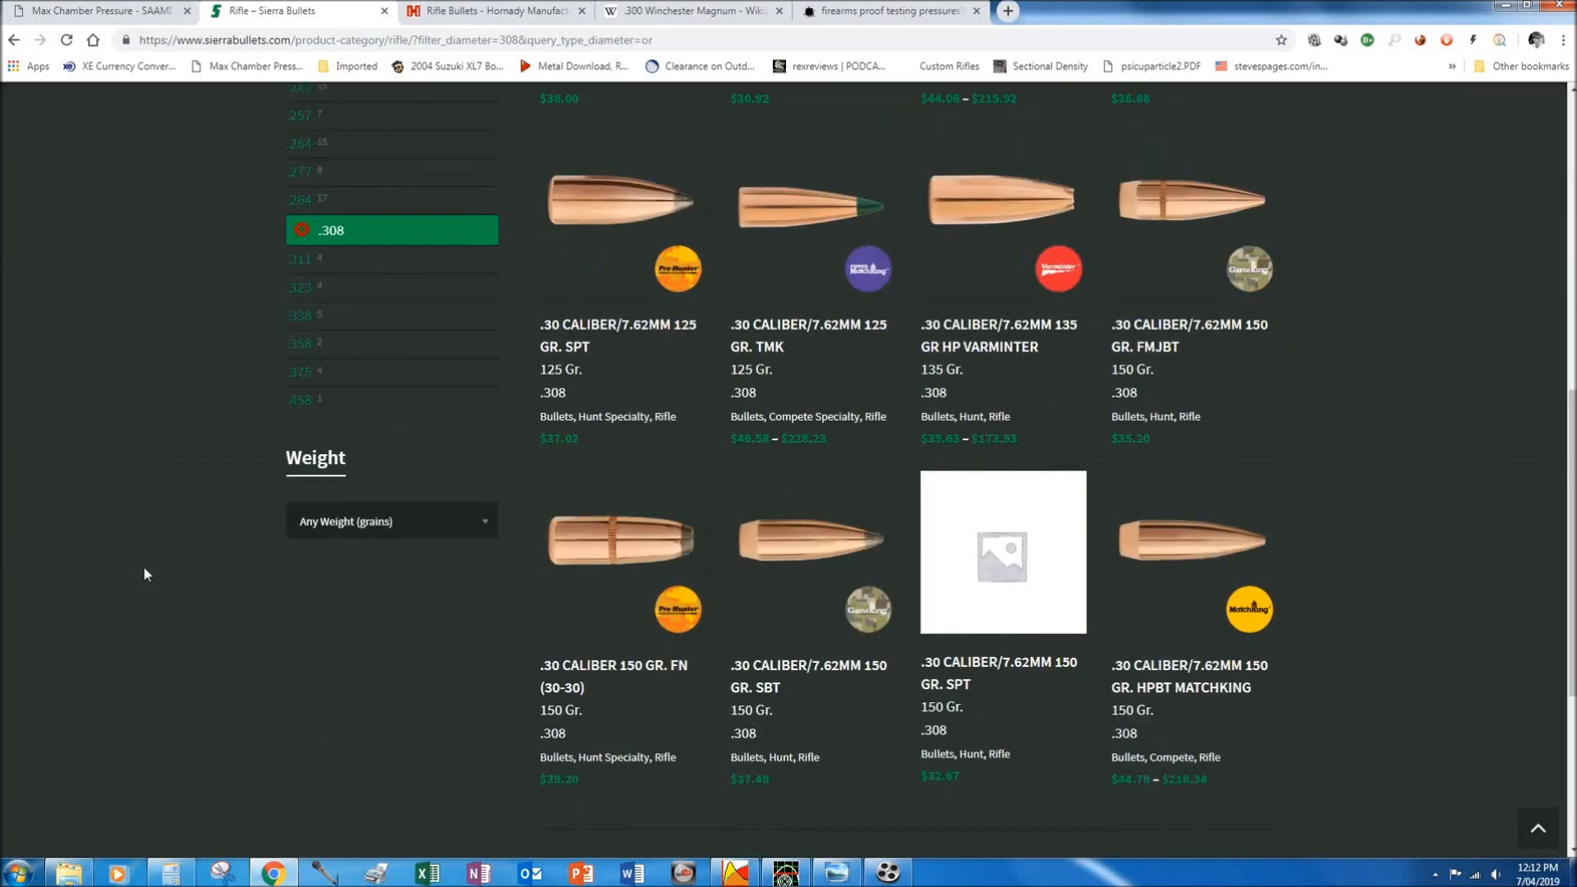
scroll(142, 566, "down", 1)
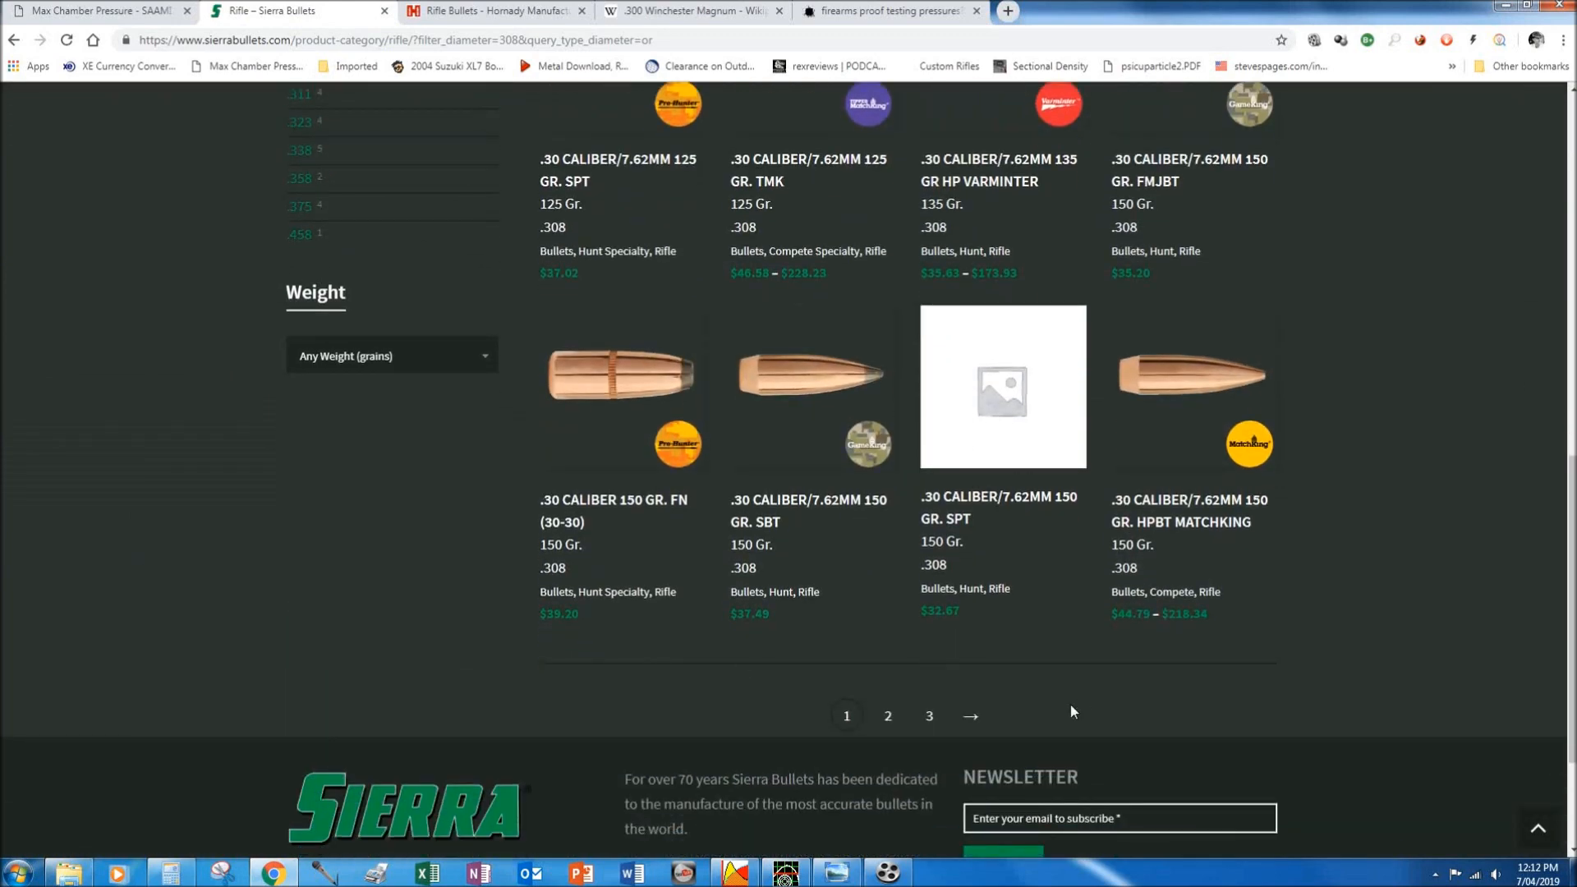
left_click(887, 717)
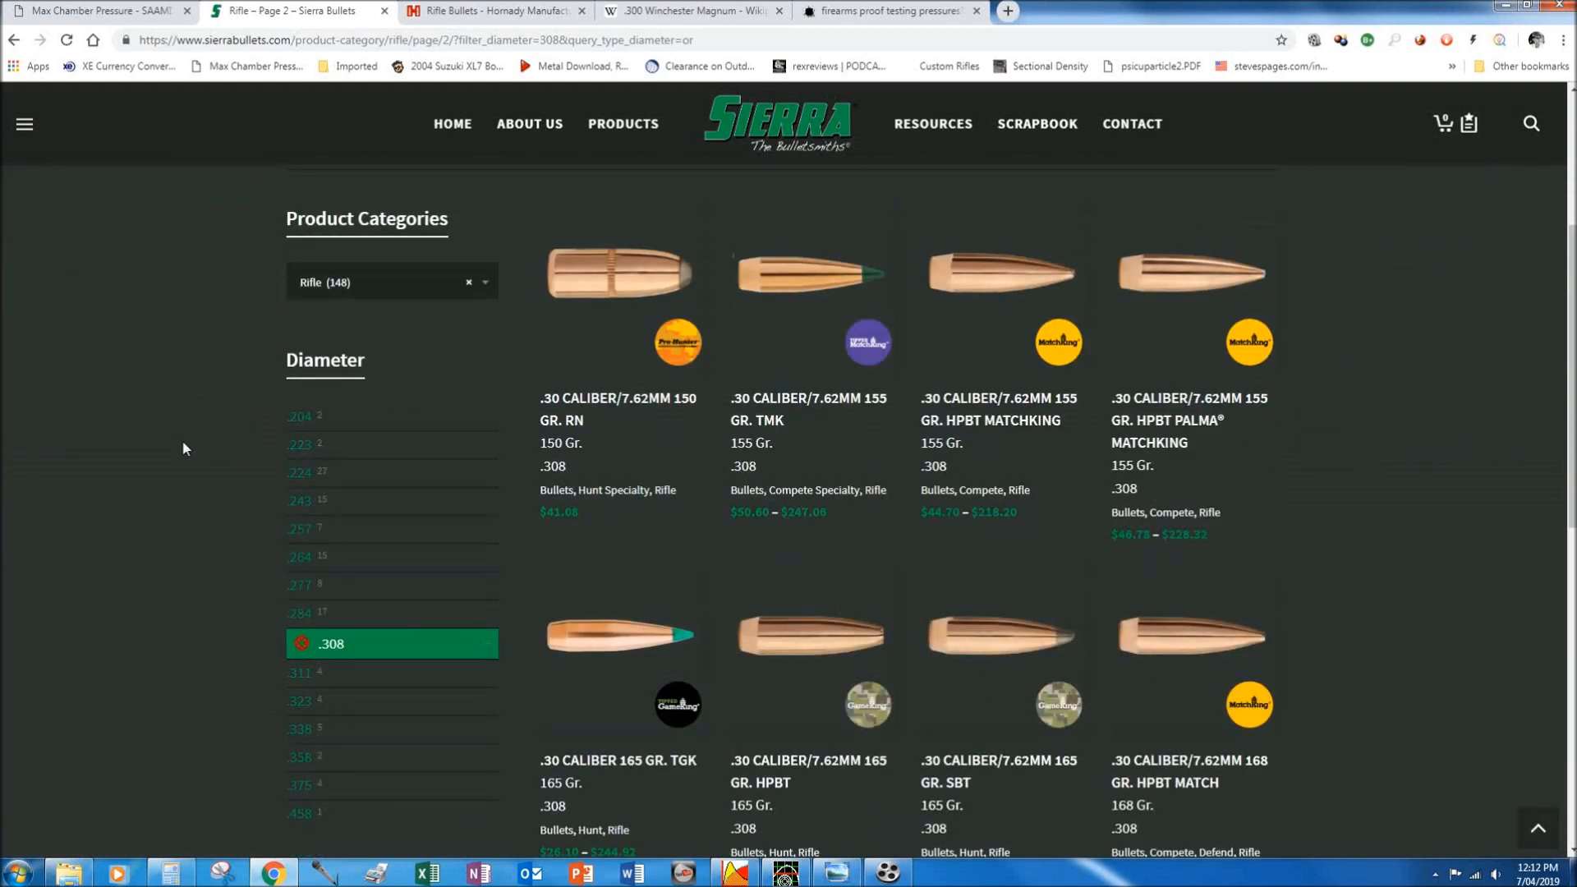
scroll(182, 448, "down", 2)
scroll(183, 448, "down", 2)
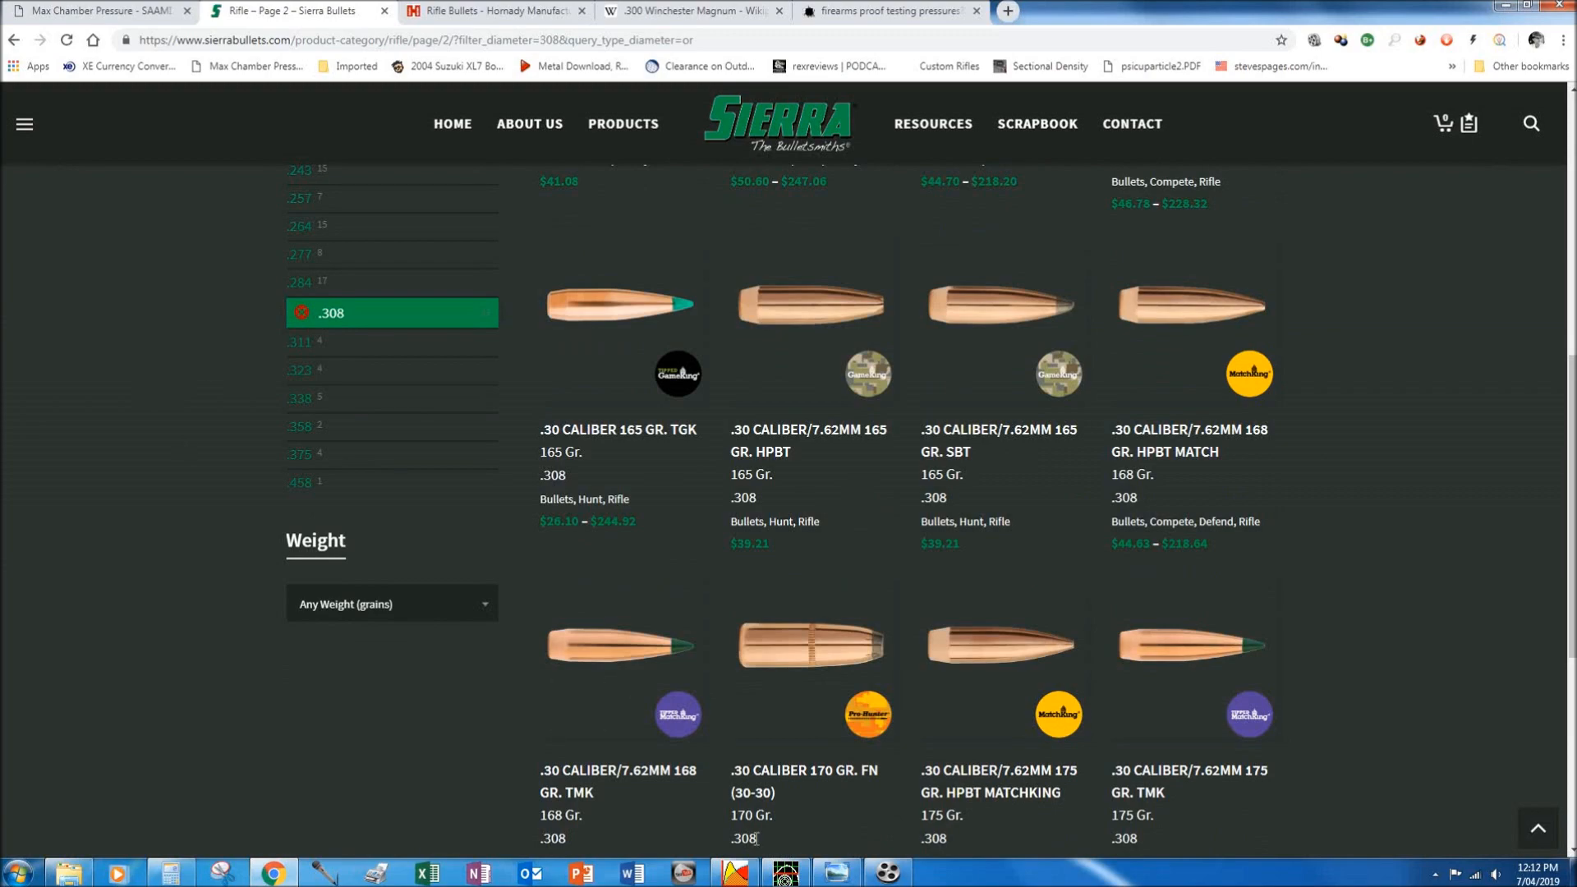
left_click(735, 872)
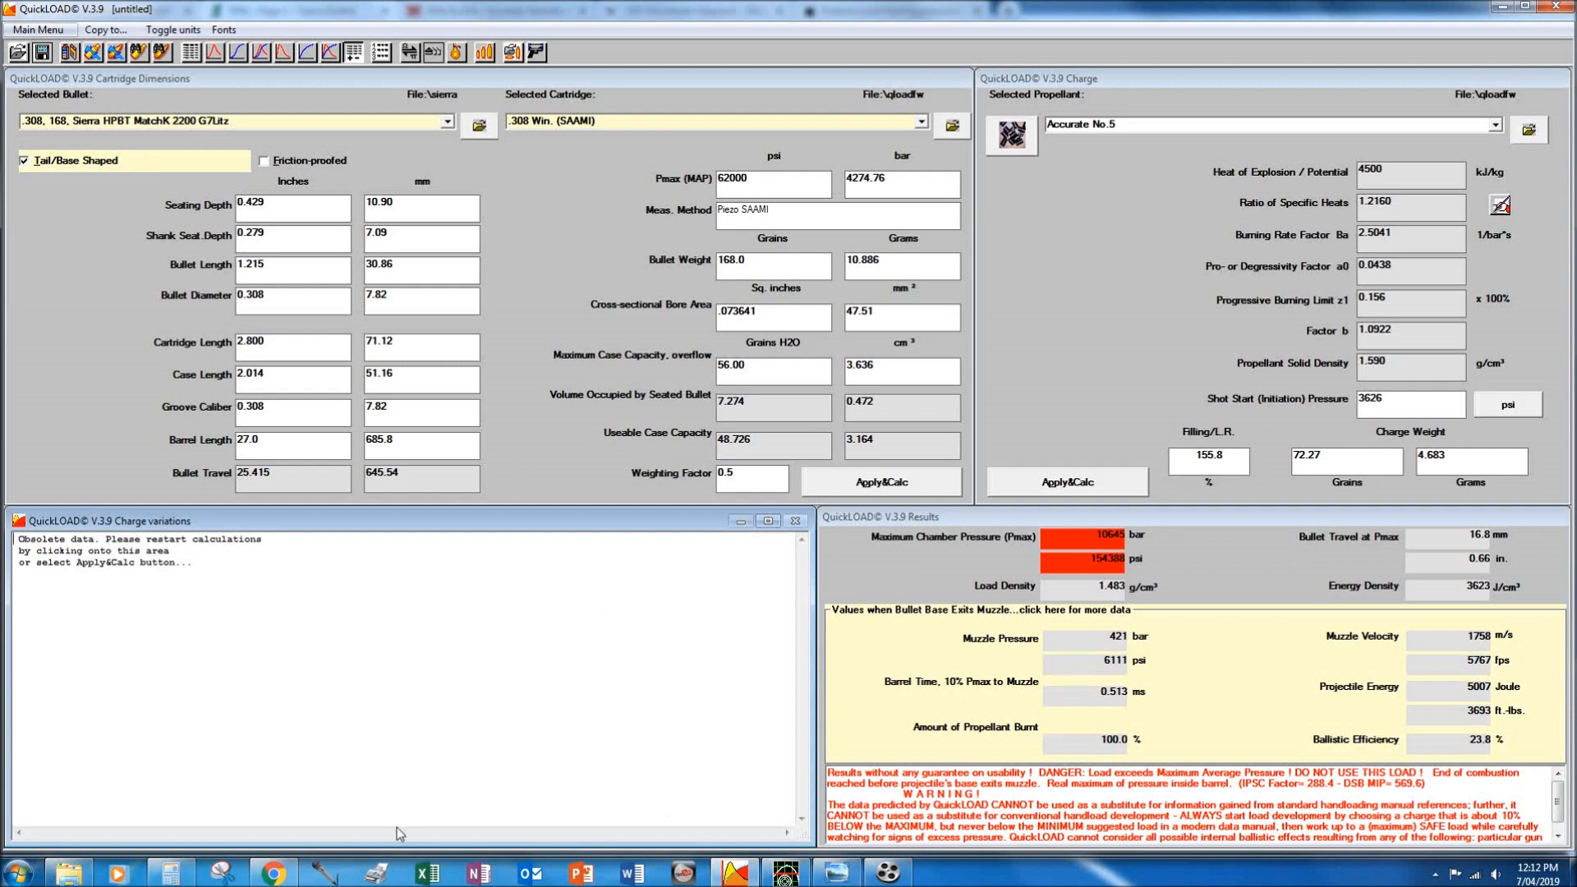
Switch to Chrome, view the Sierra .30 caliber 168 gr. TMK product page, and go back to the bullet listing.
left_click(275, 872)
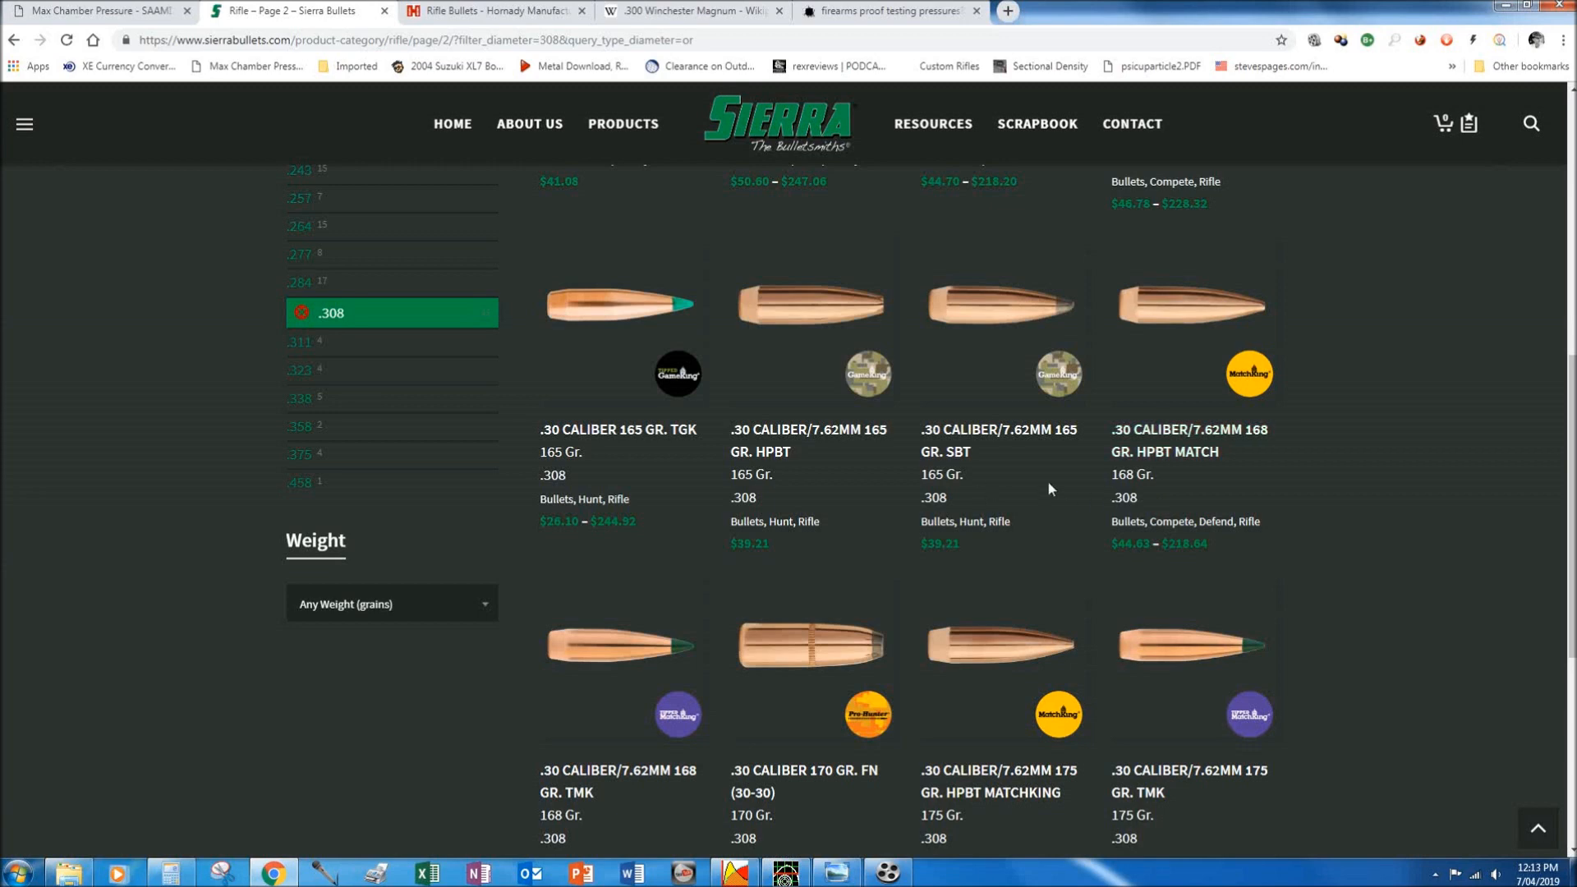
scroll(1336, 453, "down", 1)
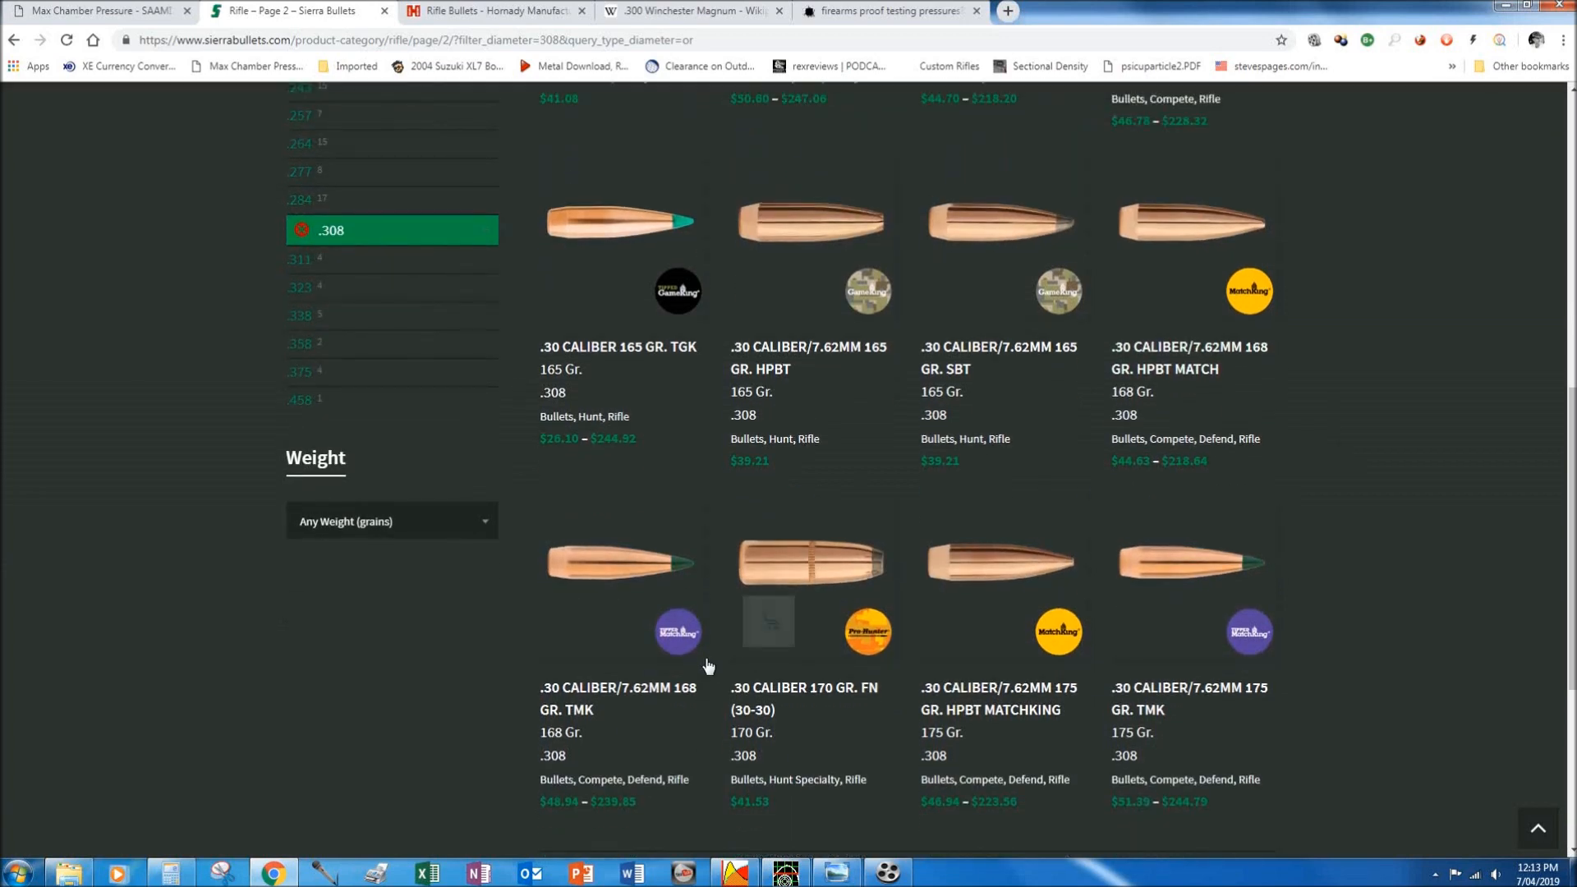
left_click(595, 686)
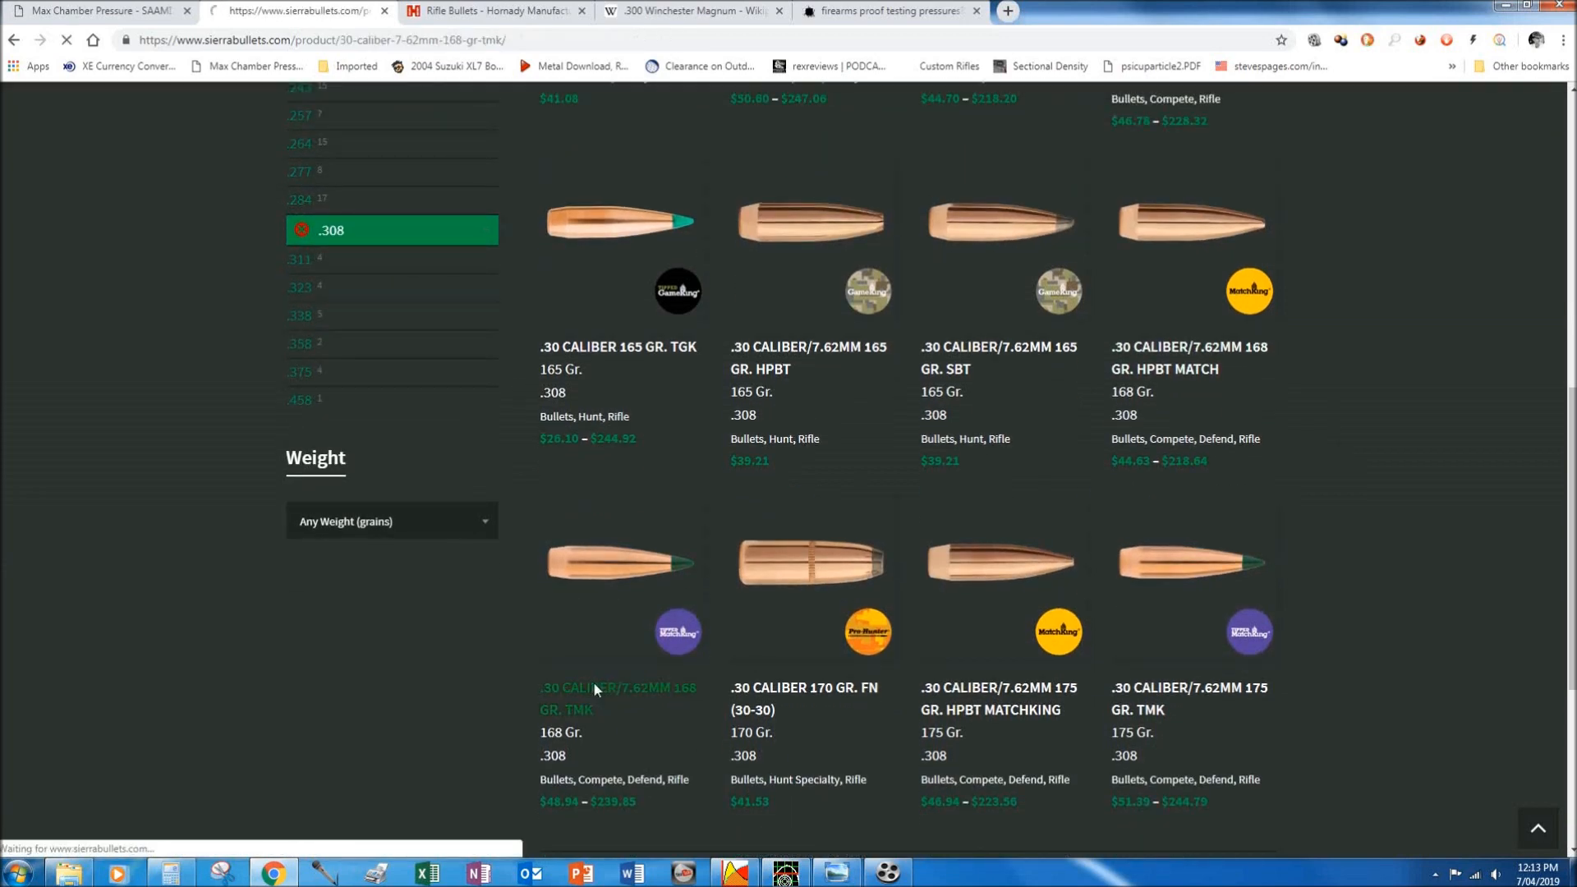
scroll(500, 532, "down", 8)
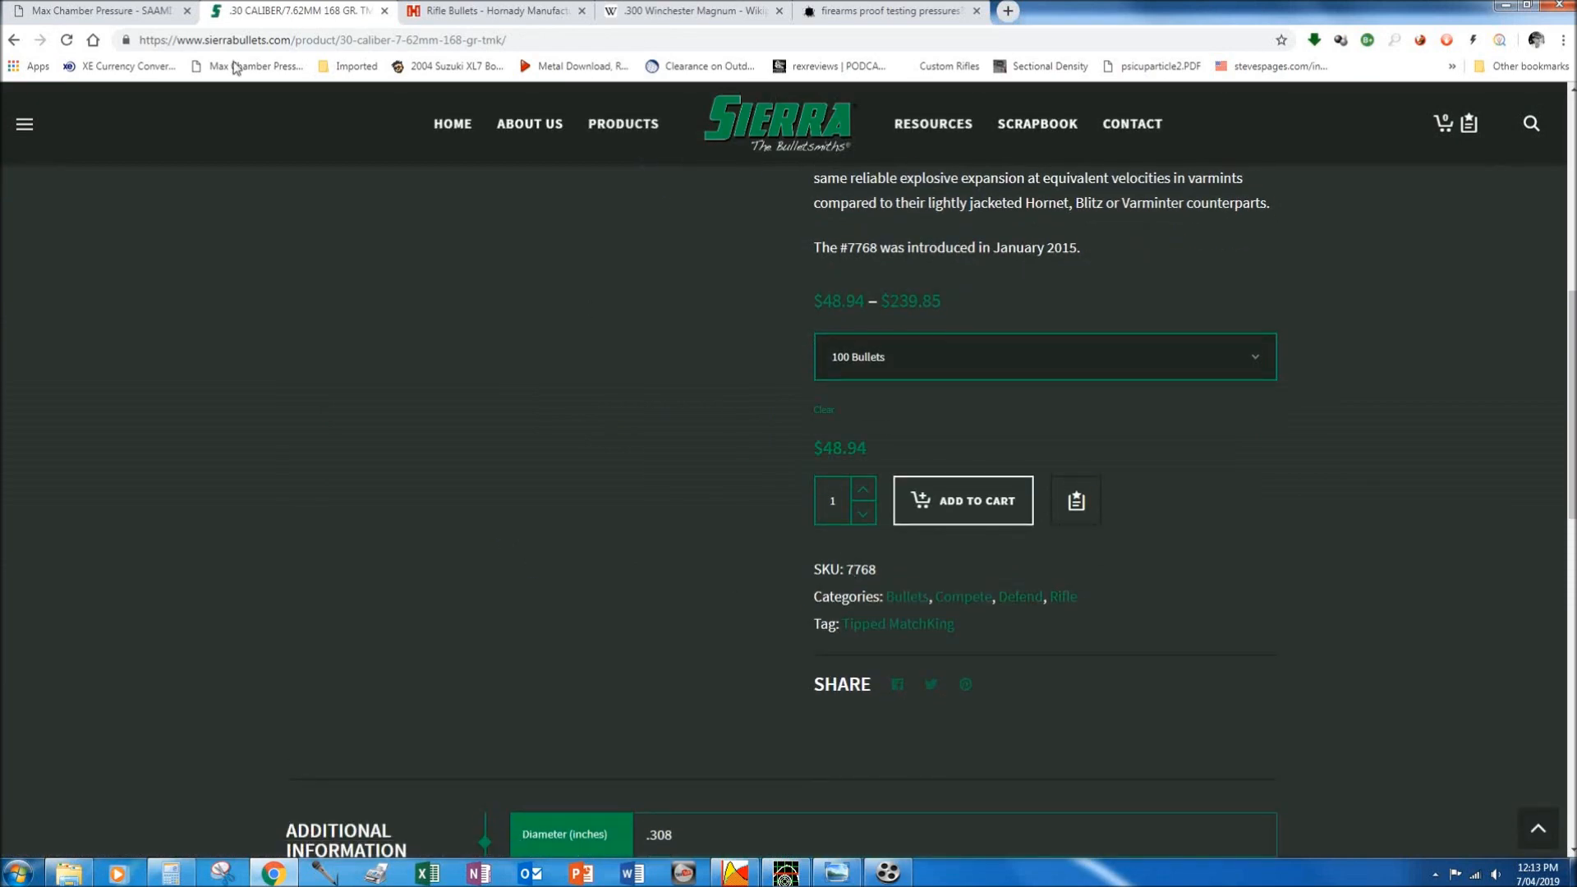
left_click(16, 41)
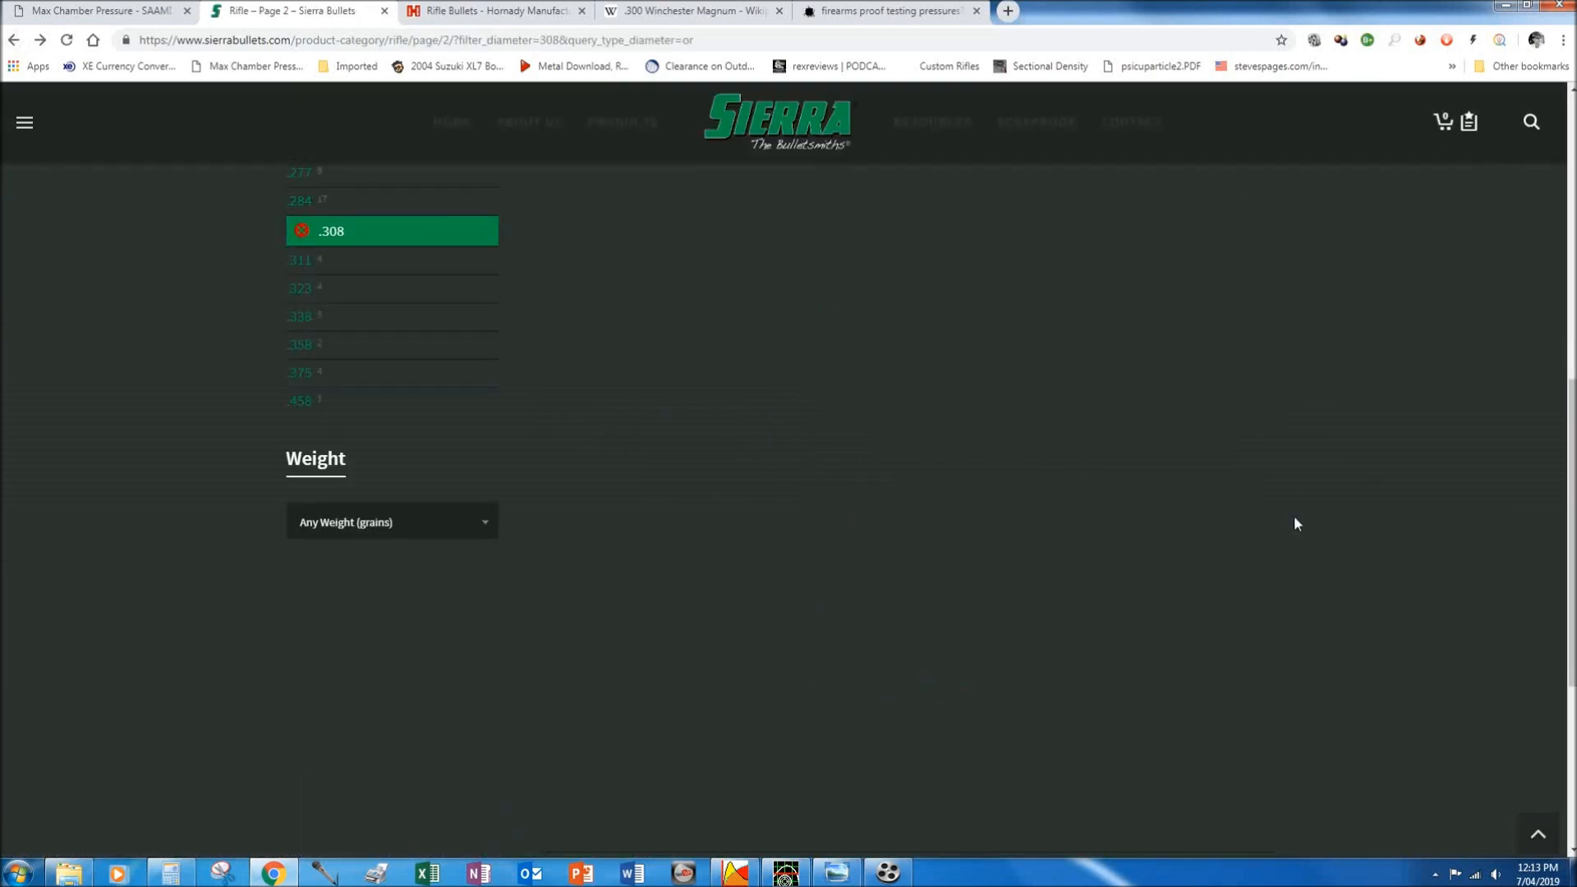
Open the Sierra .30 caliber 168 gr. HPBT Match product page, highlight SKU 2200, and view the bullet's picture.
scroll(1295, 523, "down", 5)
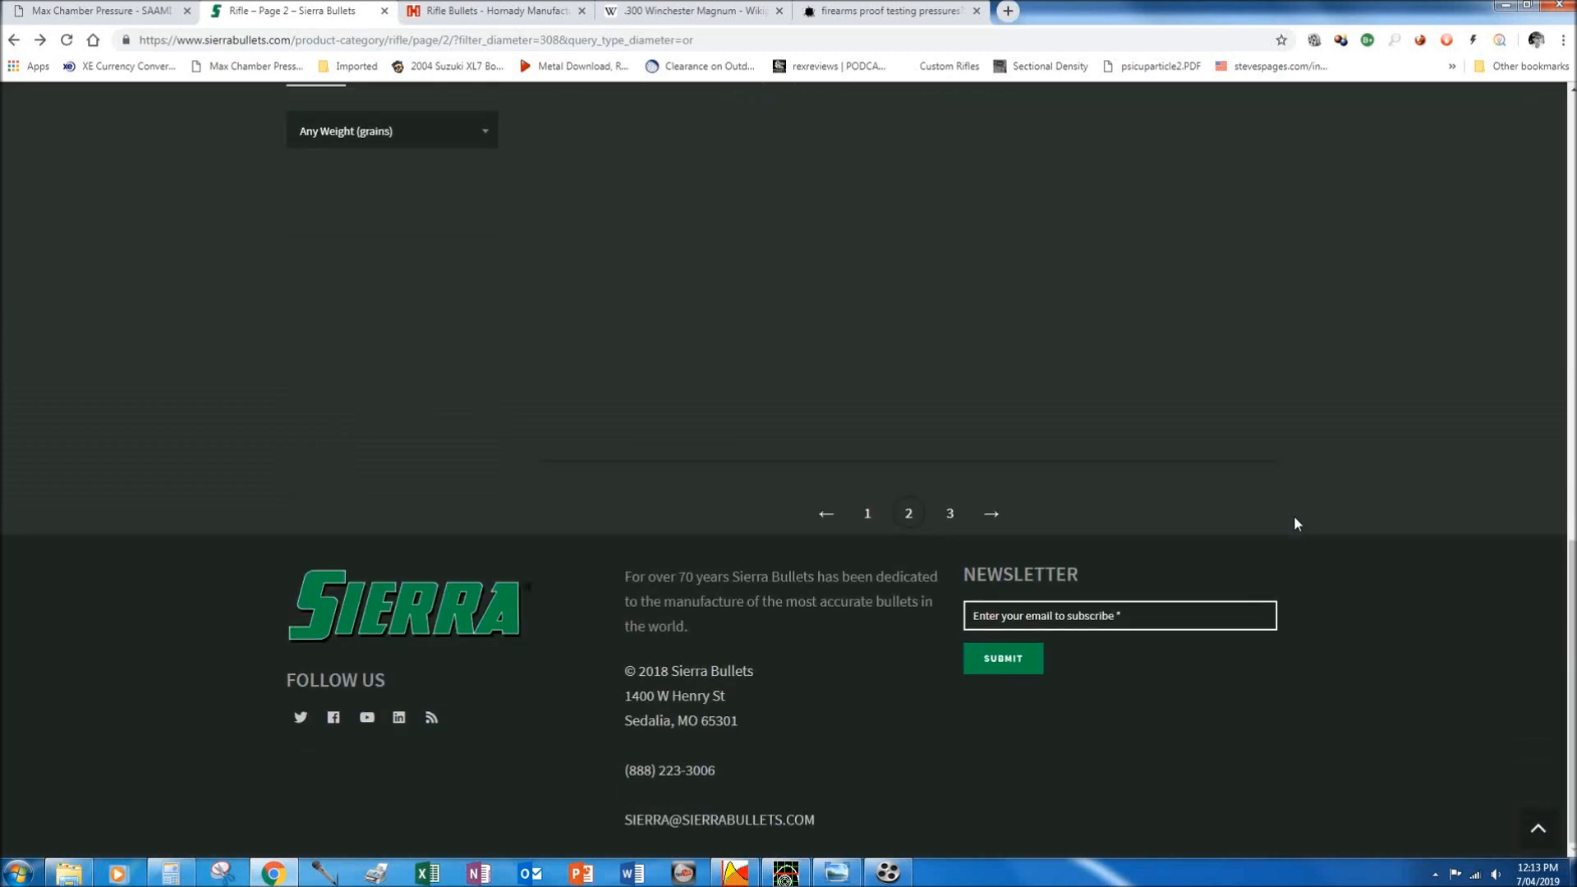
scroll(1293, 514, "up", 2)
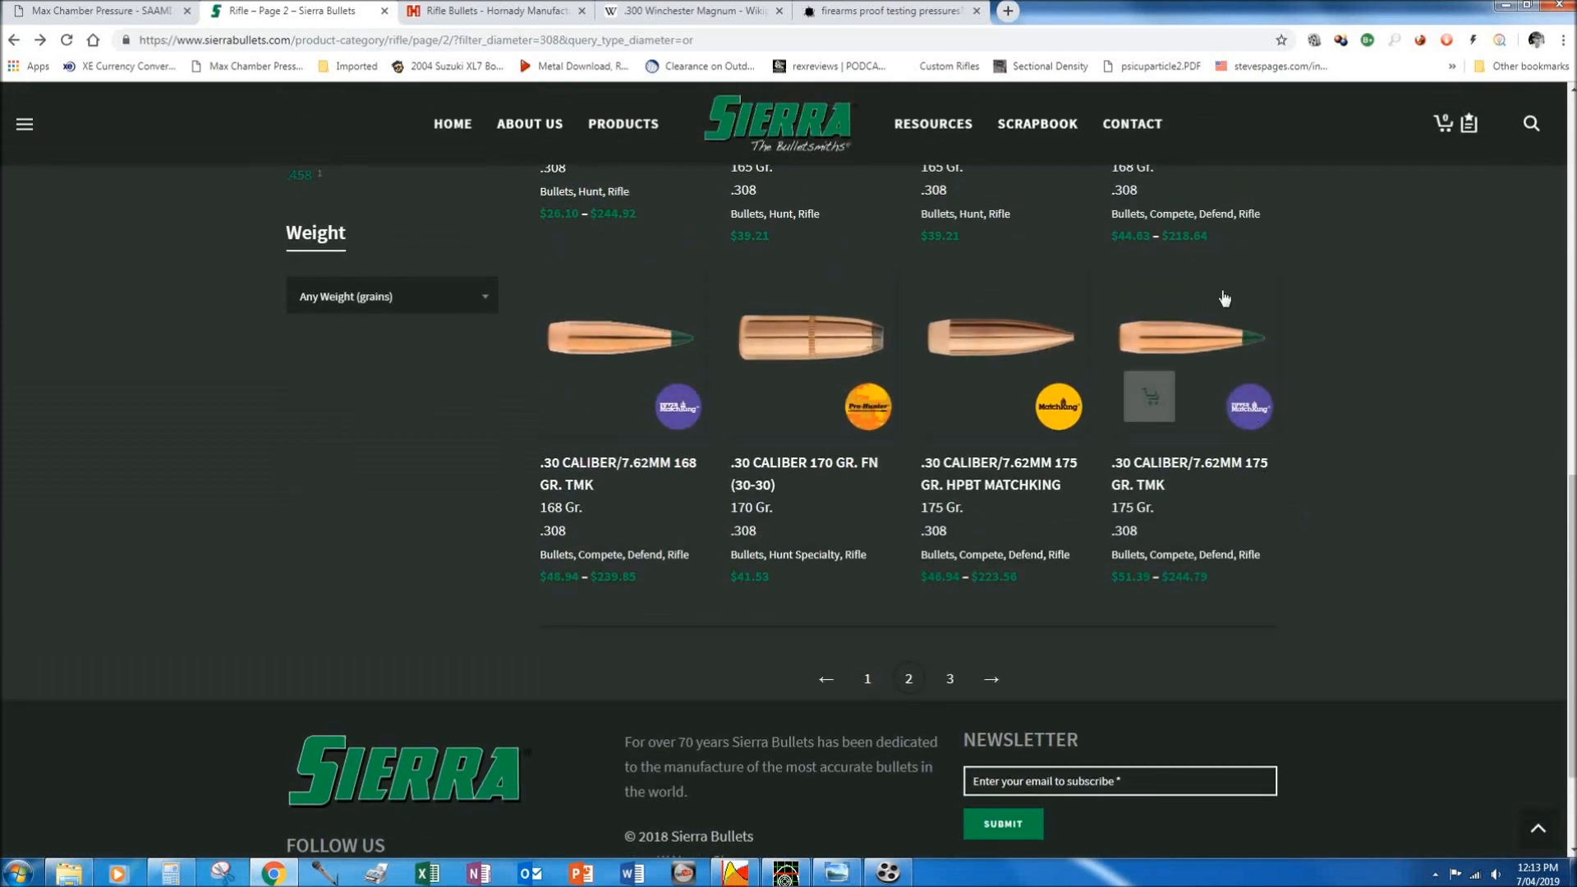
scroll(1223, 298, "up", 2)
left_click(1155, 294)
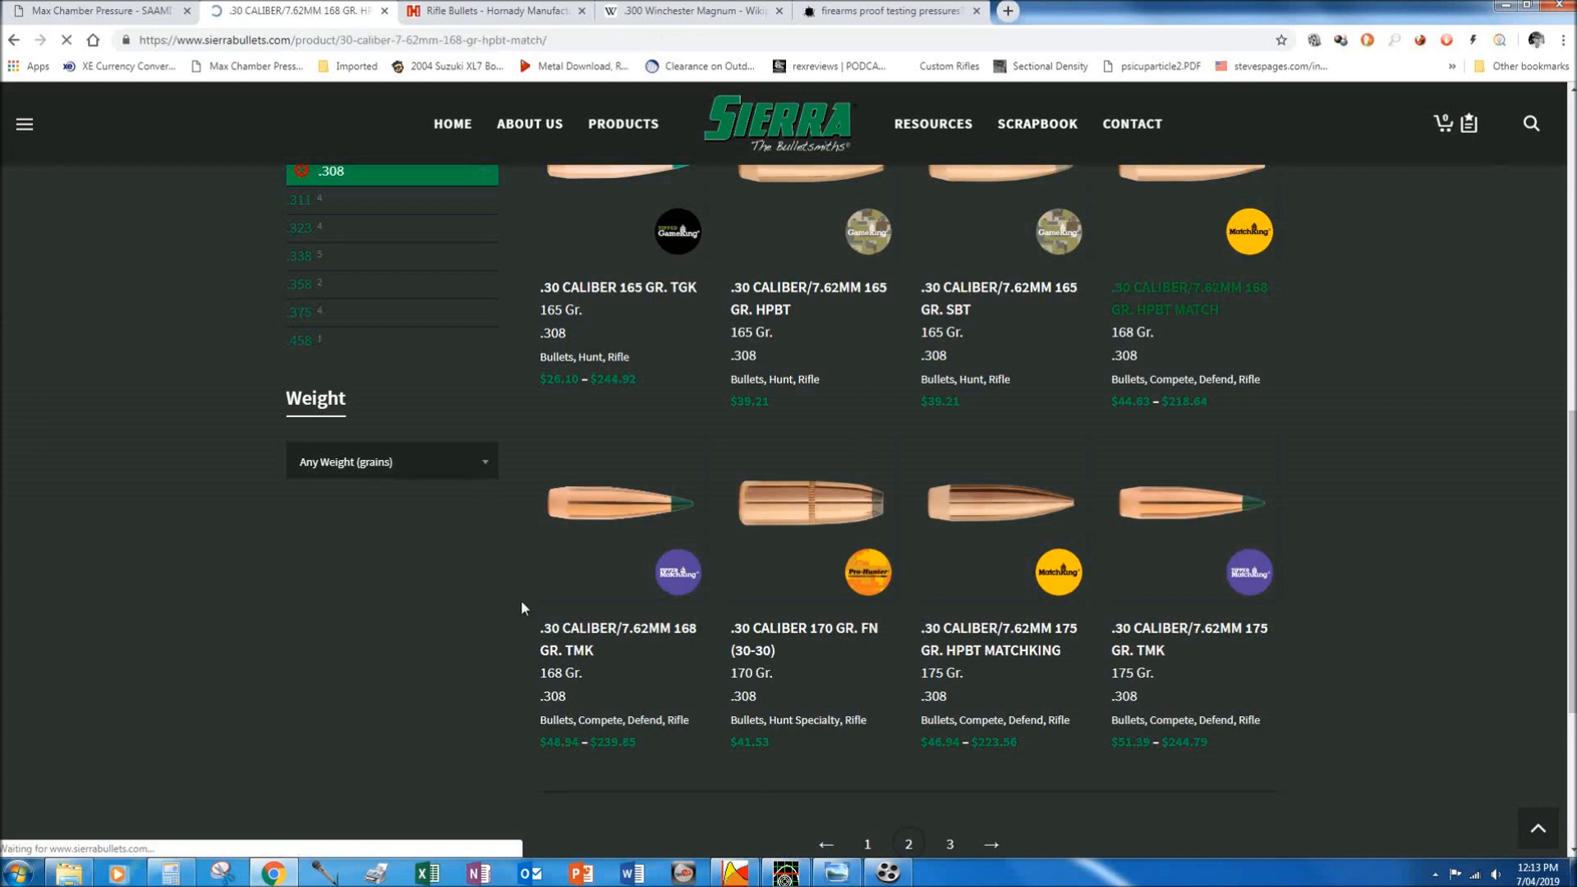
scroll(520, 607, "down", 6)
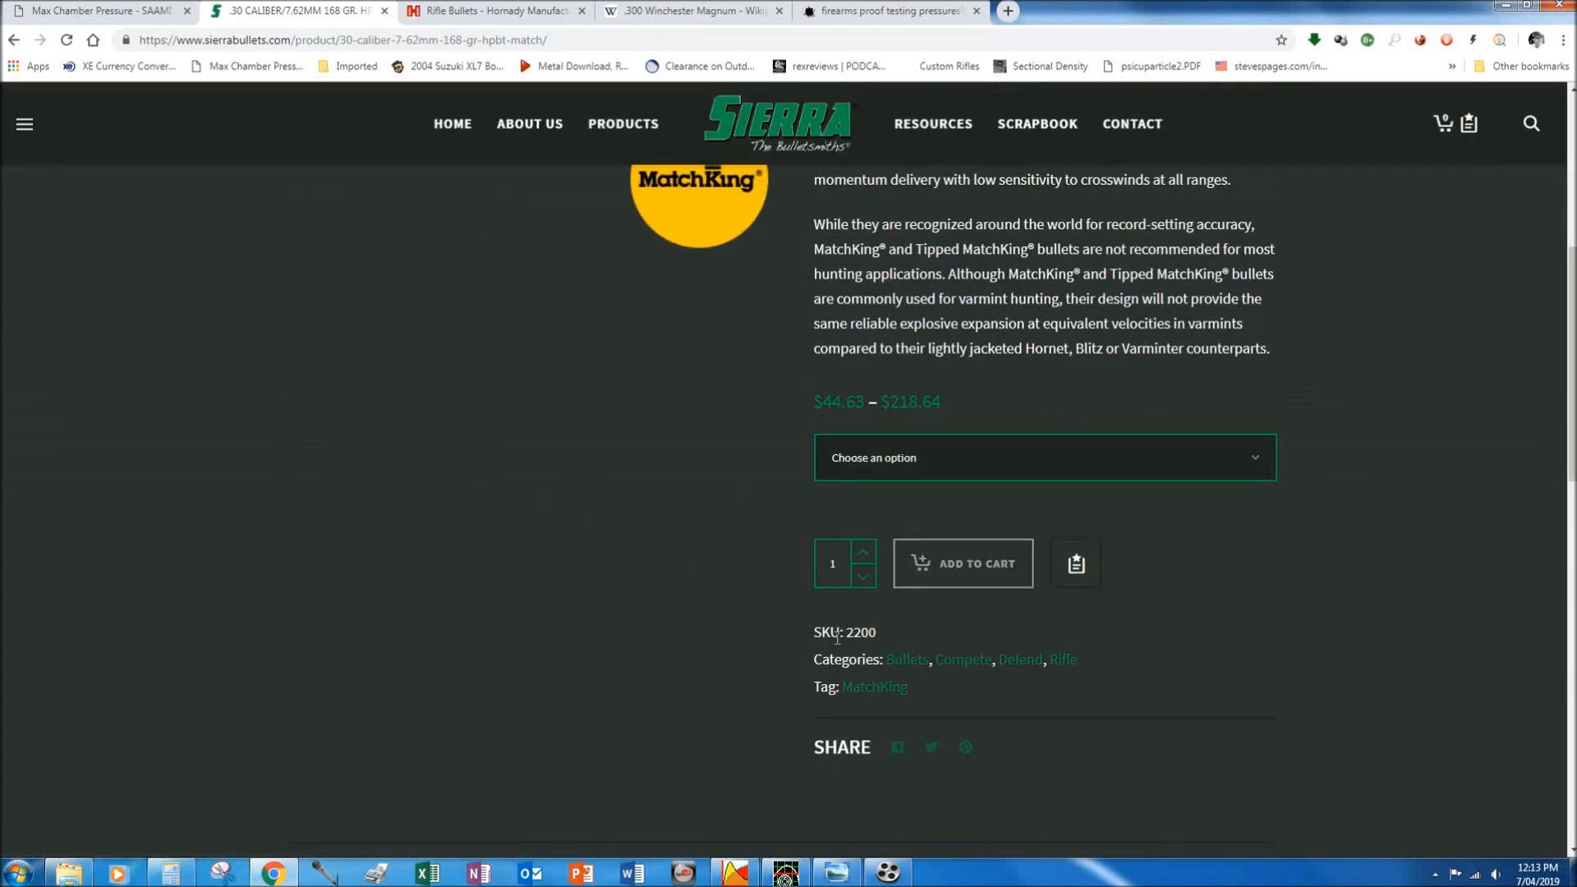
left_click_drag(846, 631, 876, 632)
left_click(500, 564)
scroll(575, 543, "up", 1)
scroll(575, 542, "up", 4)
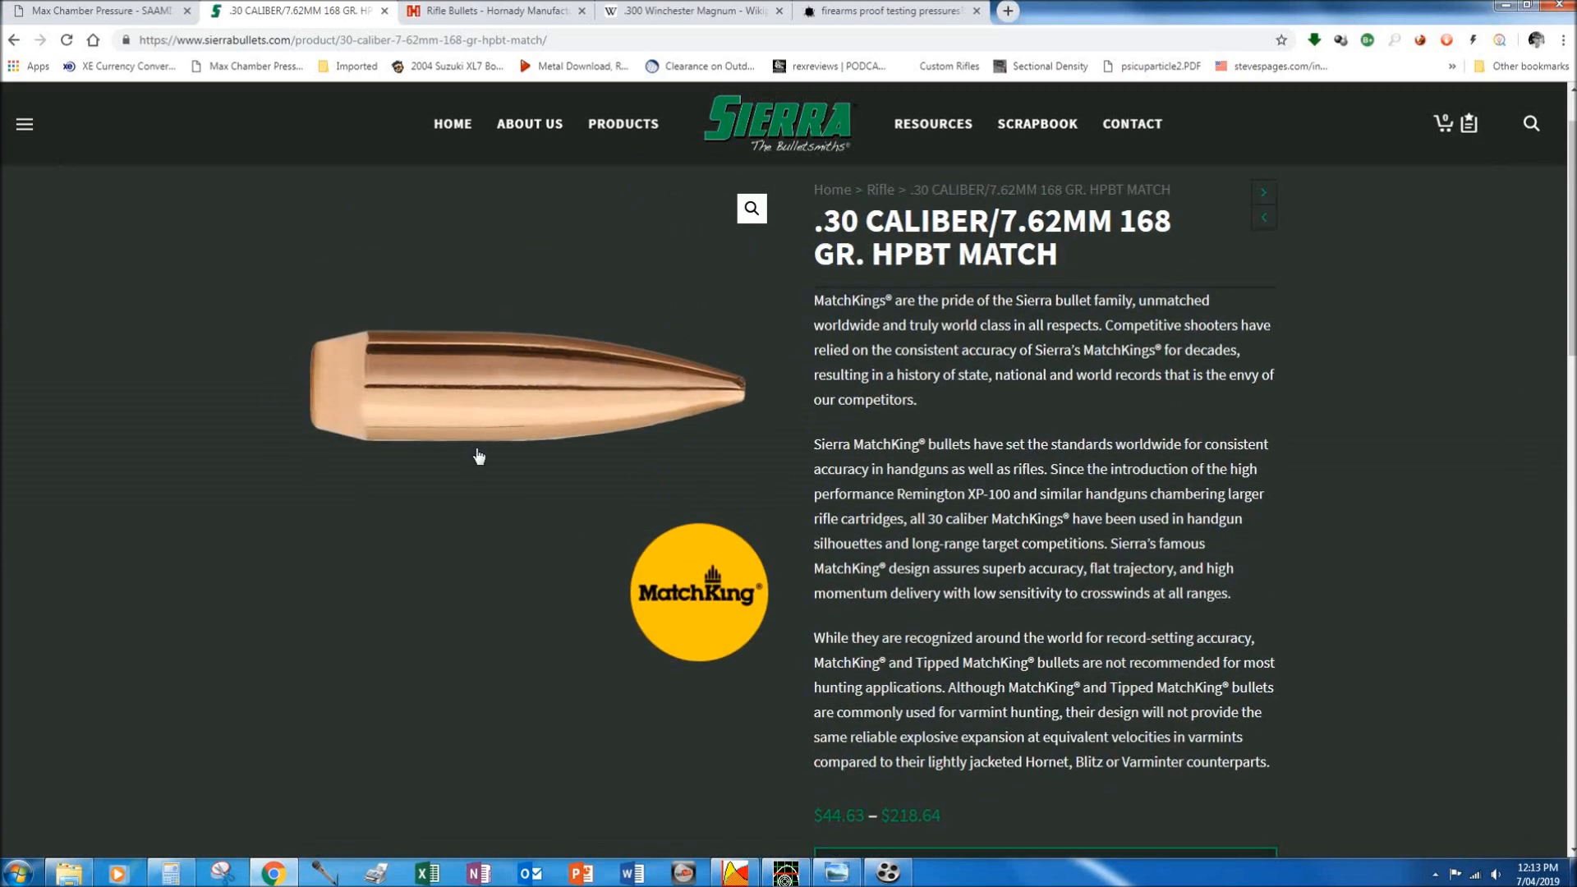
scroll(526, 518, "up", 1)
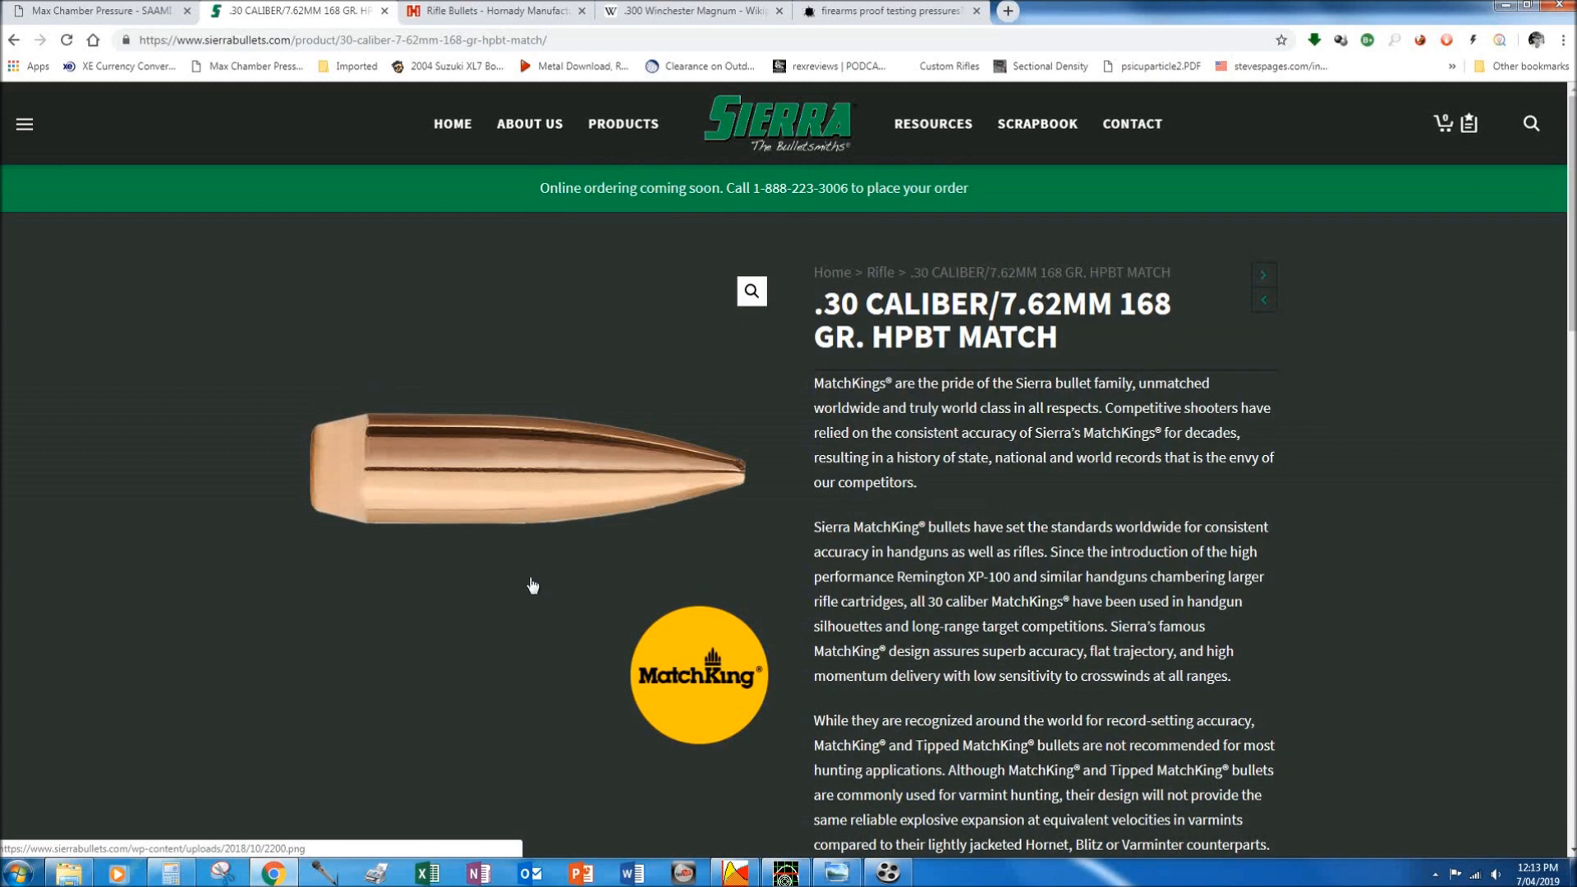
Show Hornady's rifle bullet page, highlight item numbers of the first .308 bullets such as 3015, and return to QuickLOAD.
key("ctrl+Tab")
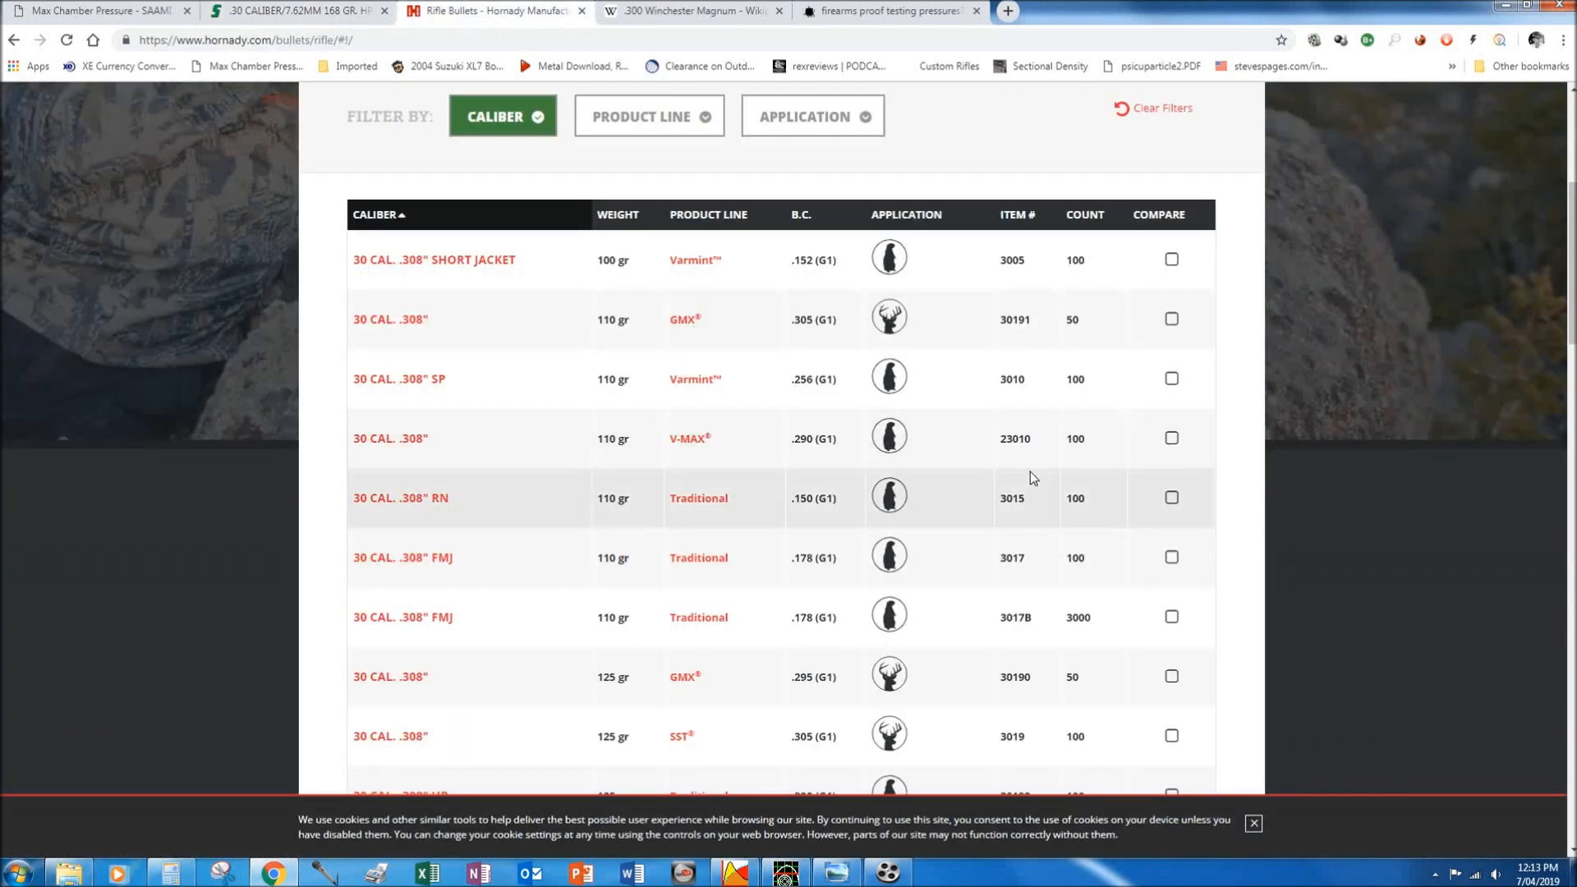
double_click(1012, 260)
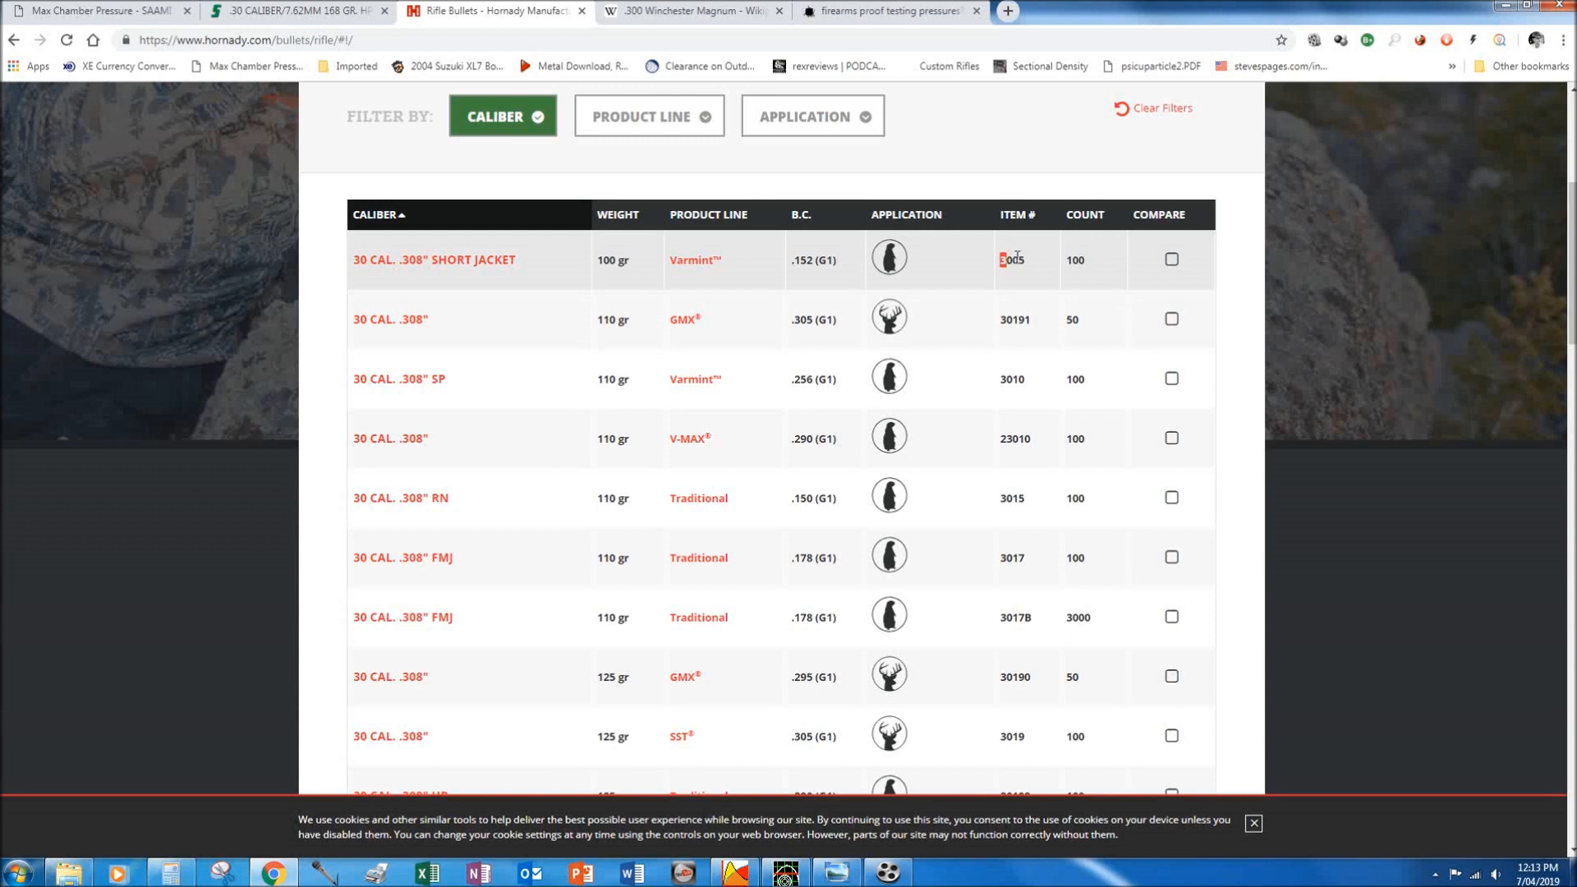
left_click(1008, 320)
double_click(1017, 378)
left_click_drag(1002, 440, 1033, 442)
double_click(1016, 498)
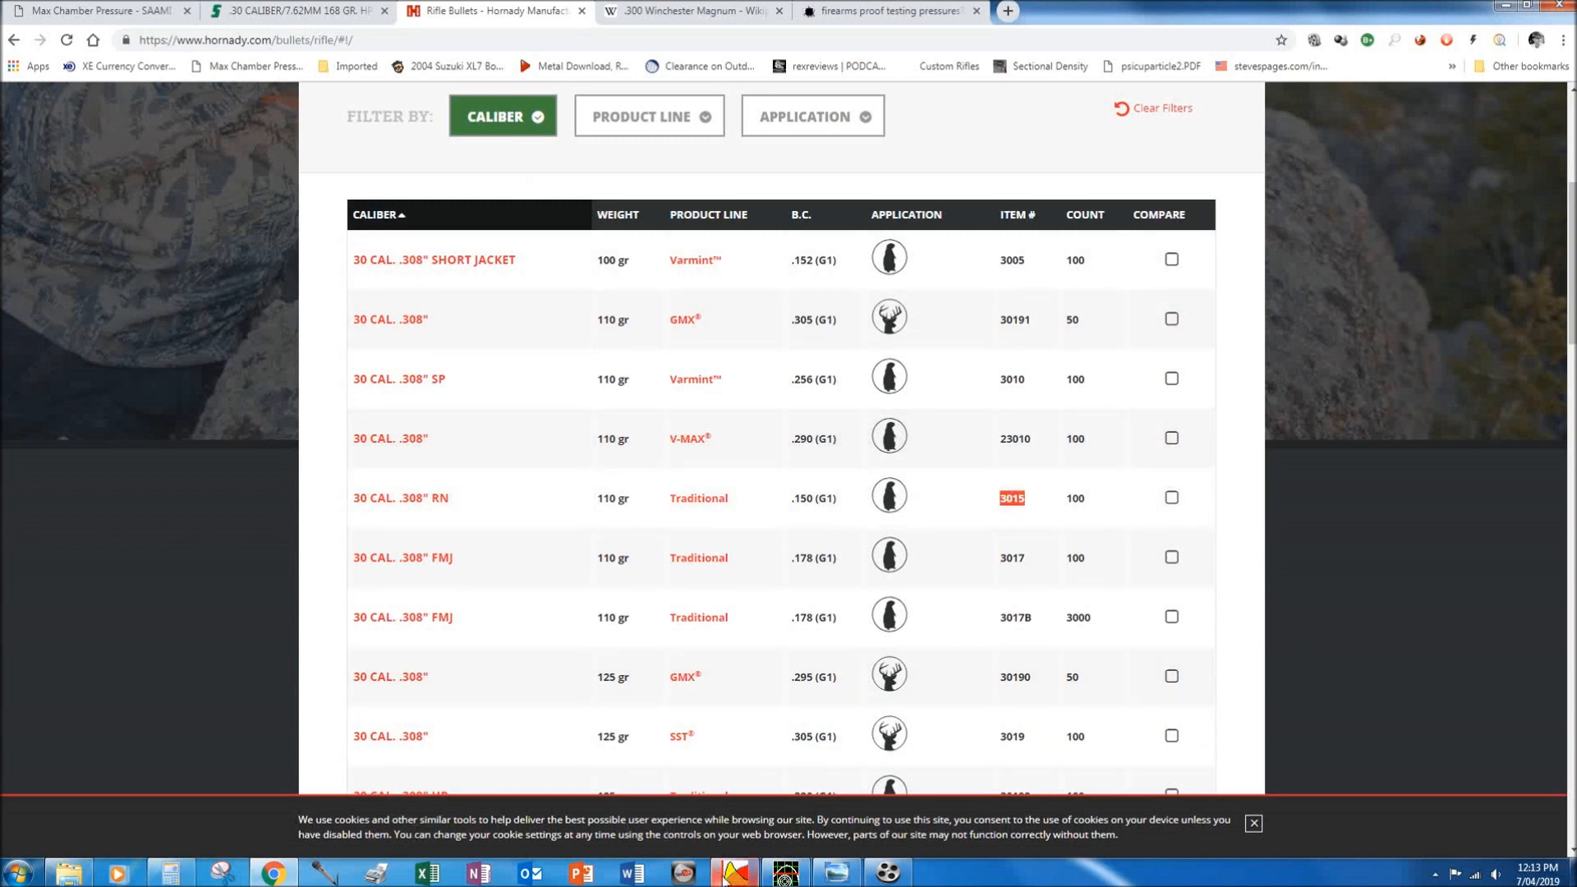
mouse_move(728, 879)
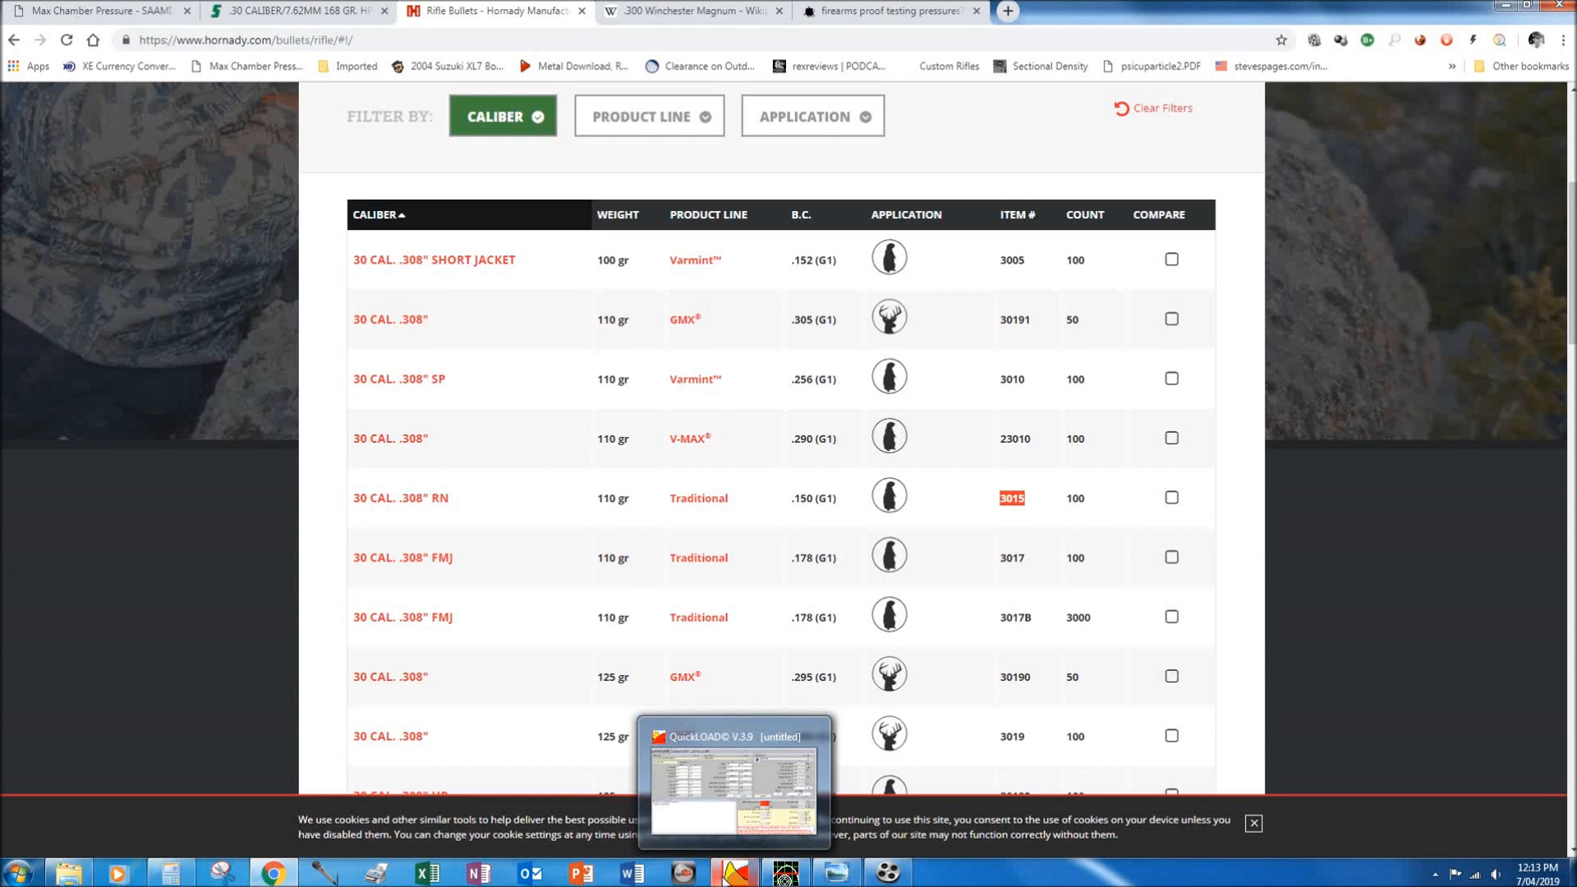
left_click(736, 873)
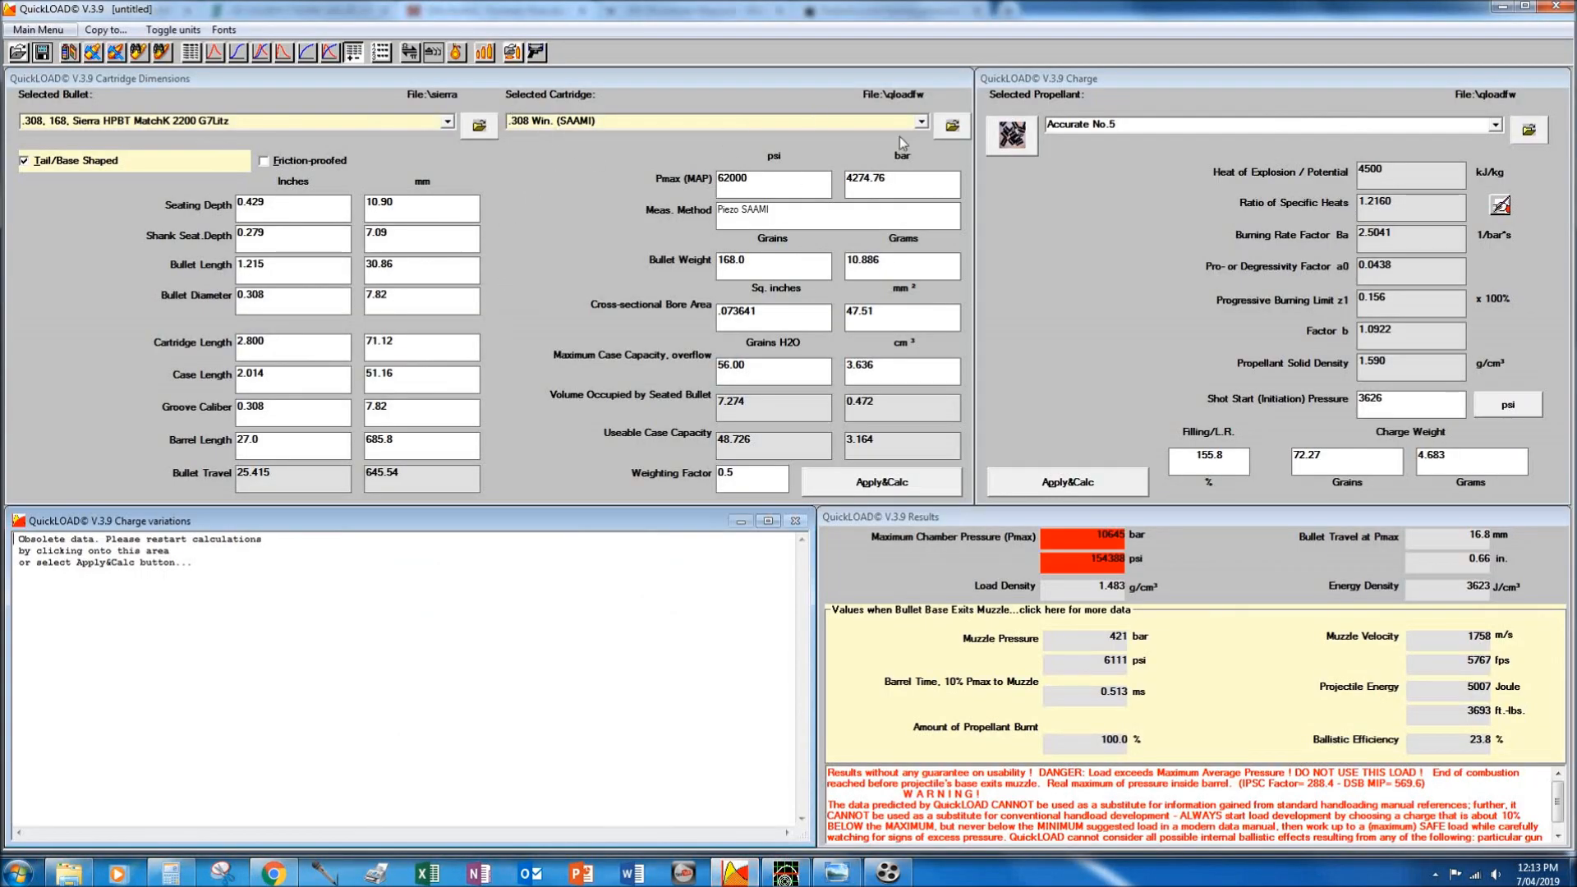
Change the selected cartridge to .300 Win. Mag.(SAAMI) and point out its maximum pressure value.
left_click(920, 122)
scroll(844, 229, "up", 1)
scroll(843, 230, "up", 9)
scroll(671, 307, "up", 4)
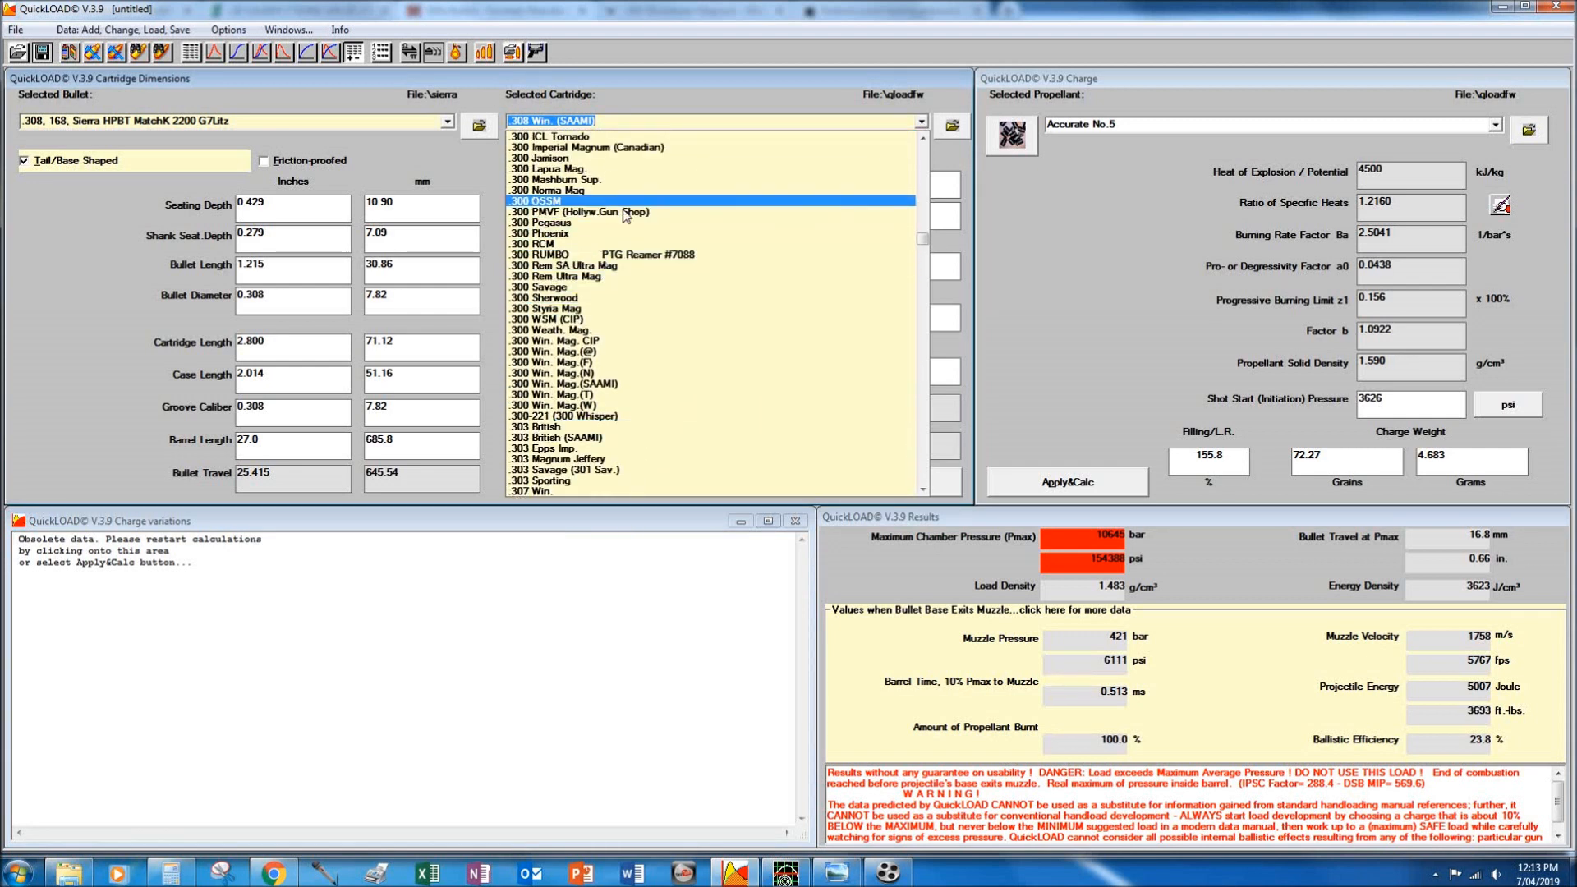
scroll(626, 216, "up", 3)
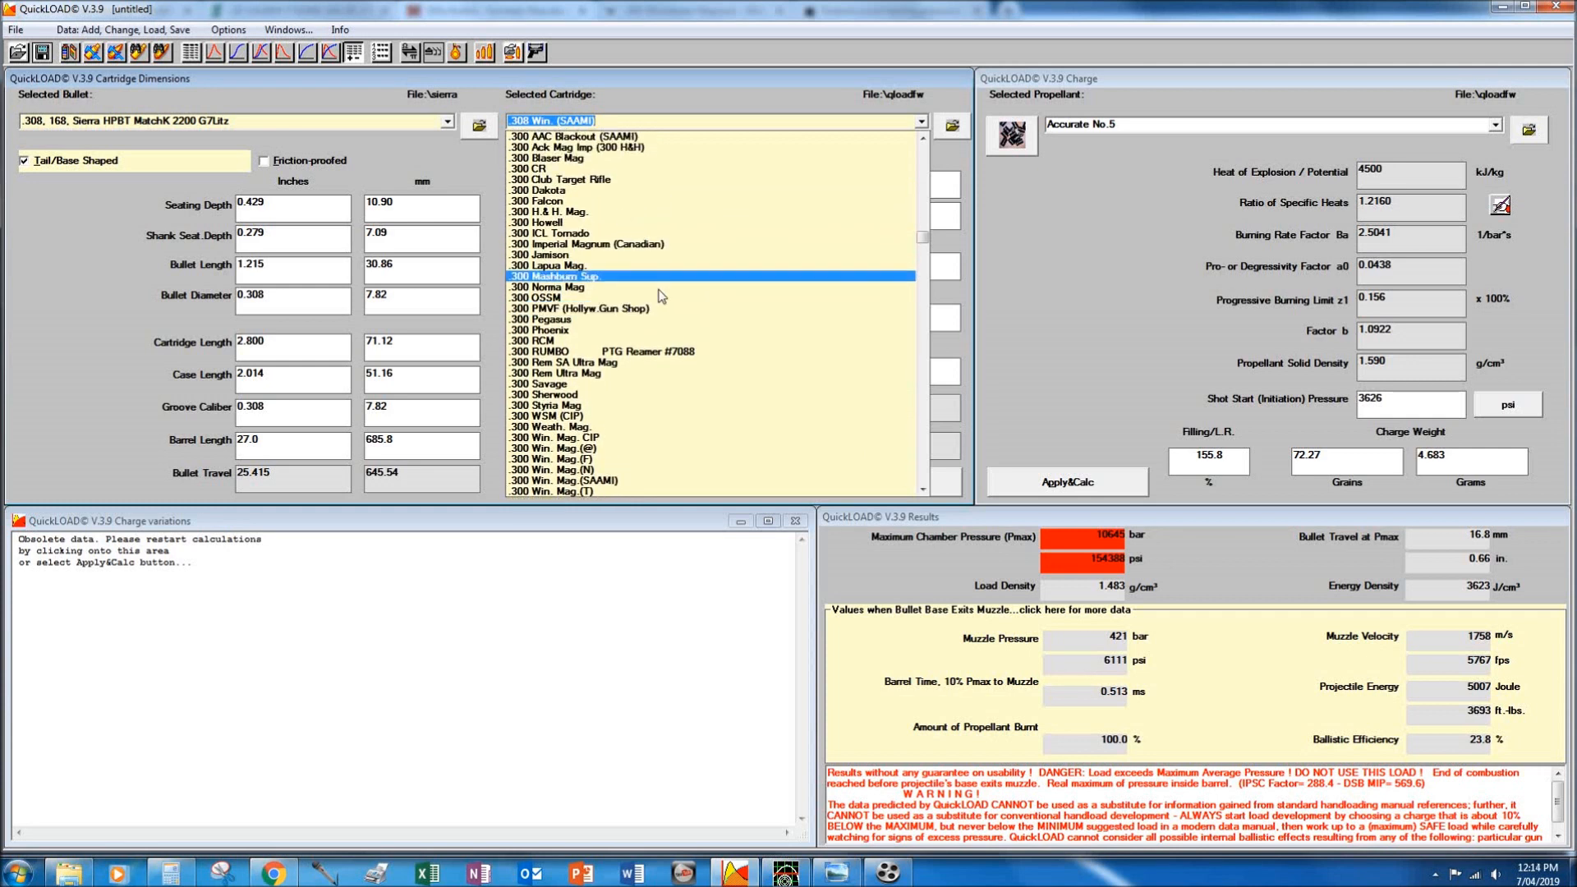
scroll(624, 329, "down", 2)
left_click(608, 448)
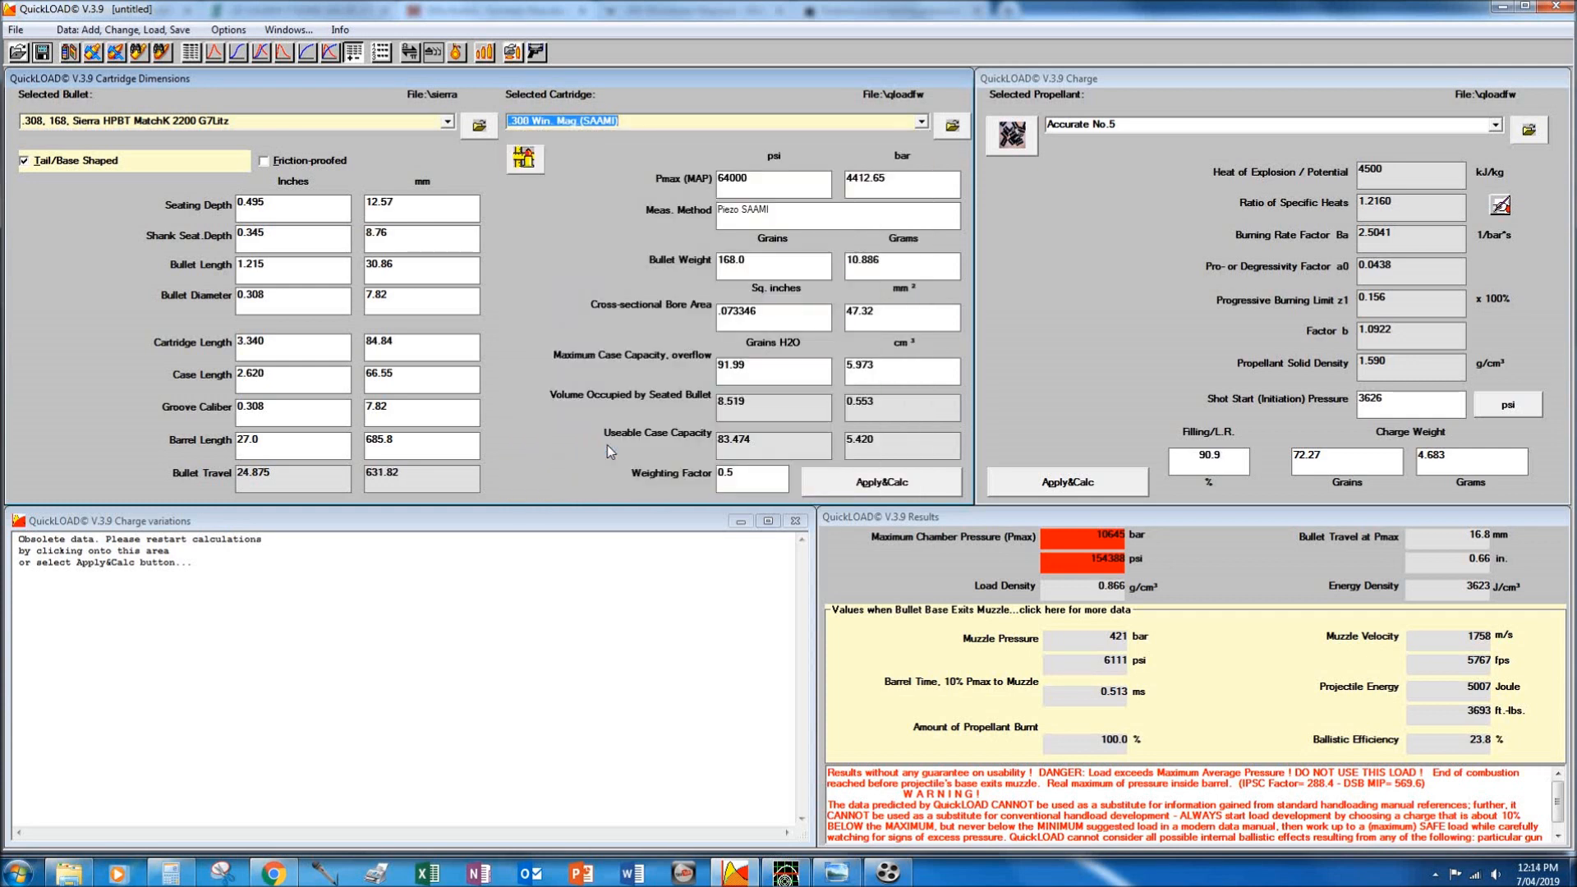
left_click(793, 177)
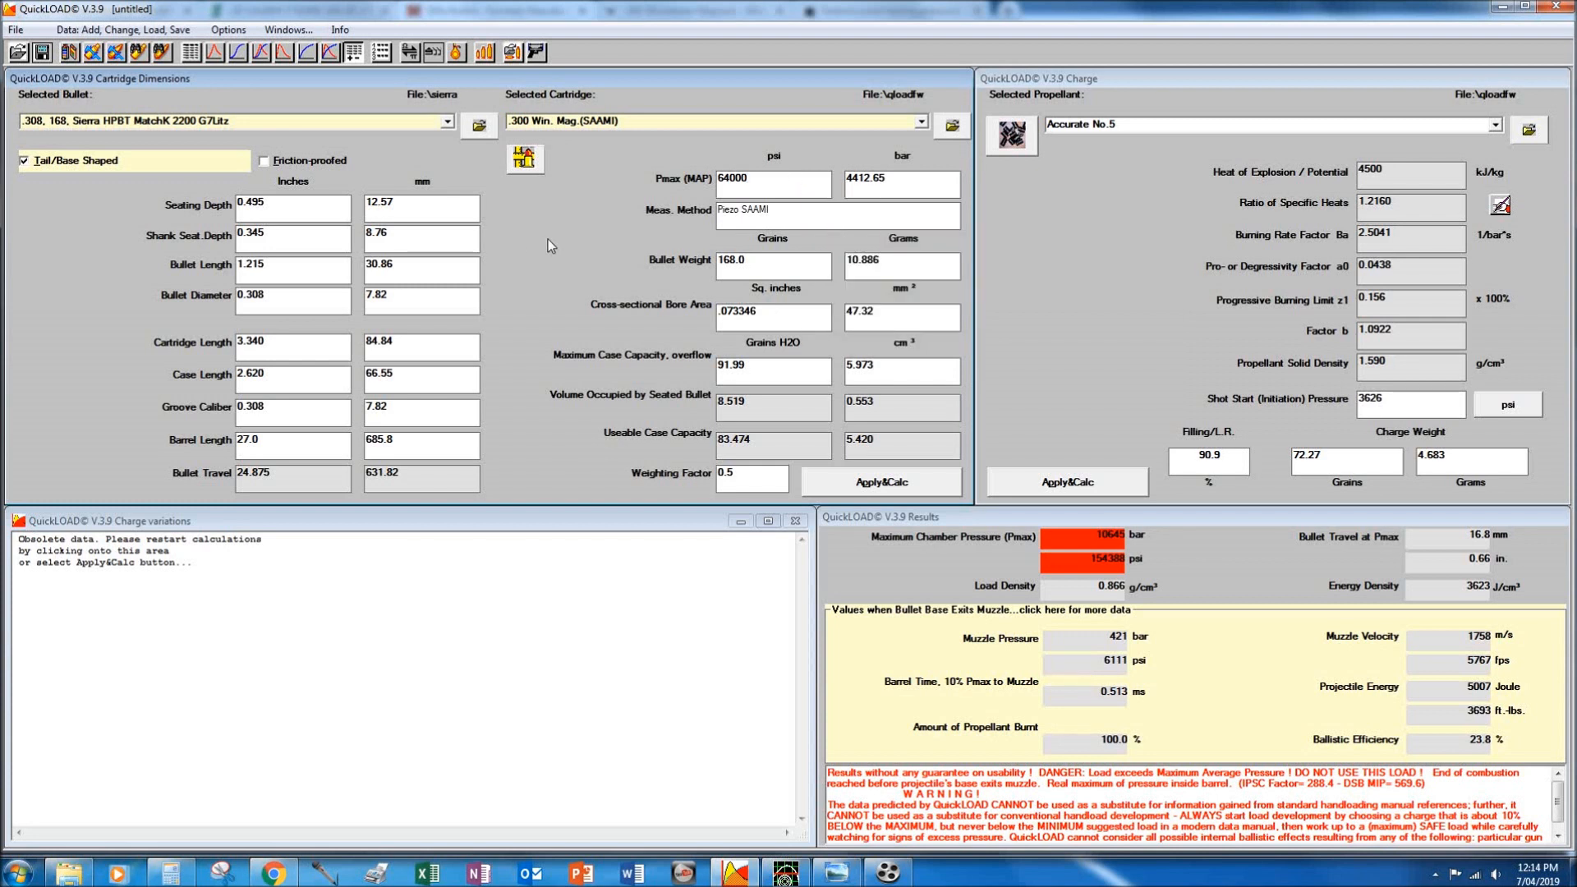
Switch to Calculator and subtract 2500 from 64000 to work out a reduced maximum pressure.
left_click(170, 872)
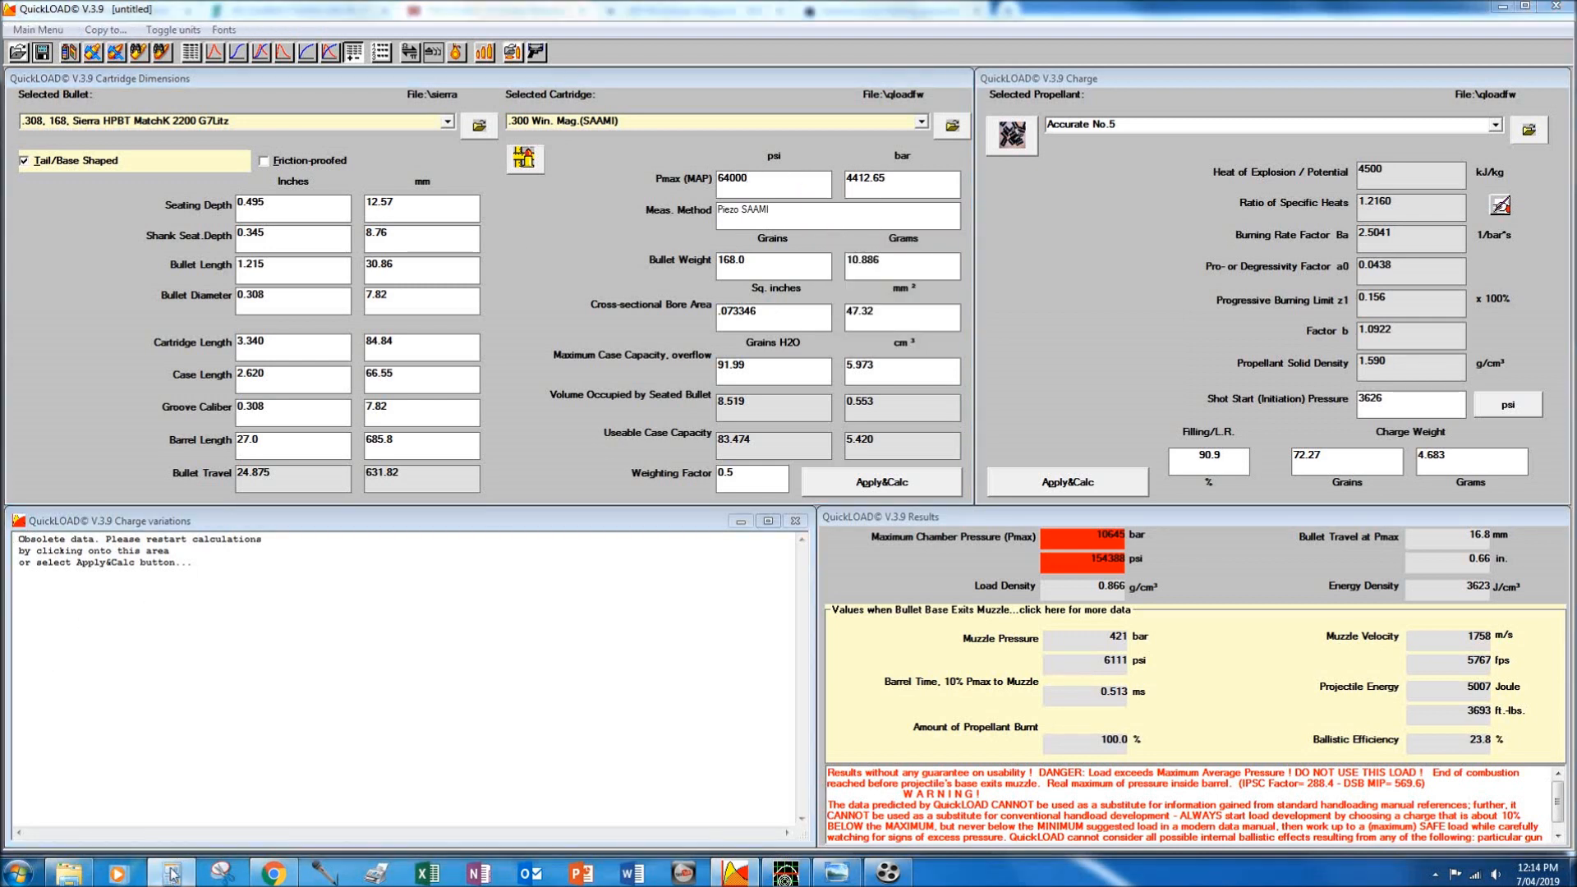
left_click(1152, 331)
left_click(1087, 331)
double_click(1103, 383)
left_click(1104, 383)
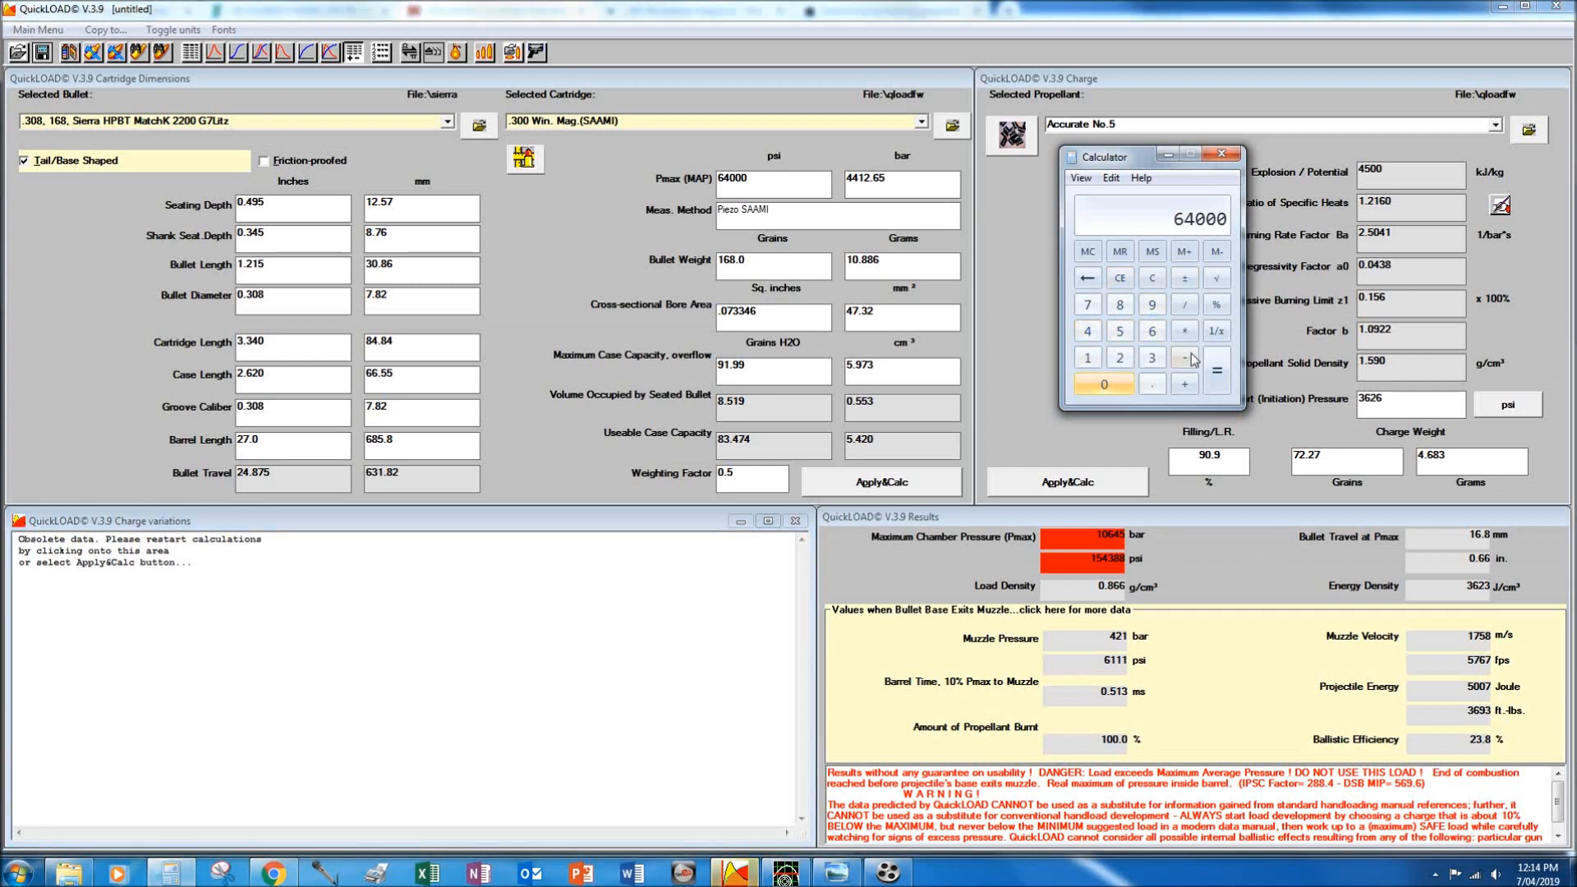
left_click(1187, 358)
left_click(1119, 358)
left_click(1119, 332)
left_click(1109, 383)
left_click(1104, 384)
left_click(1216, 371)
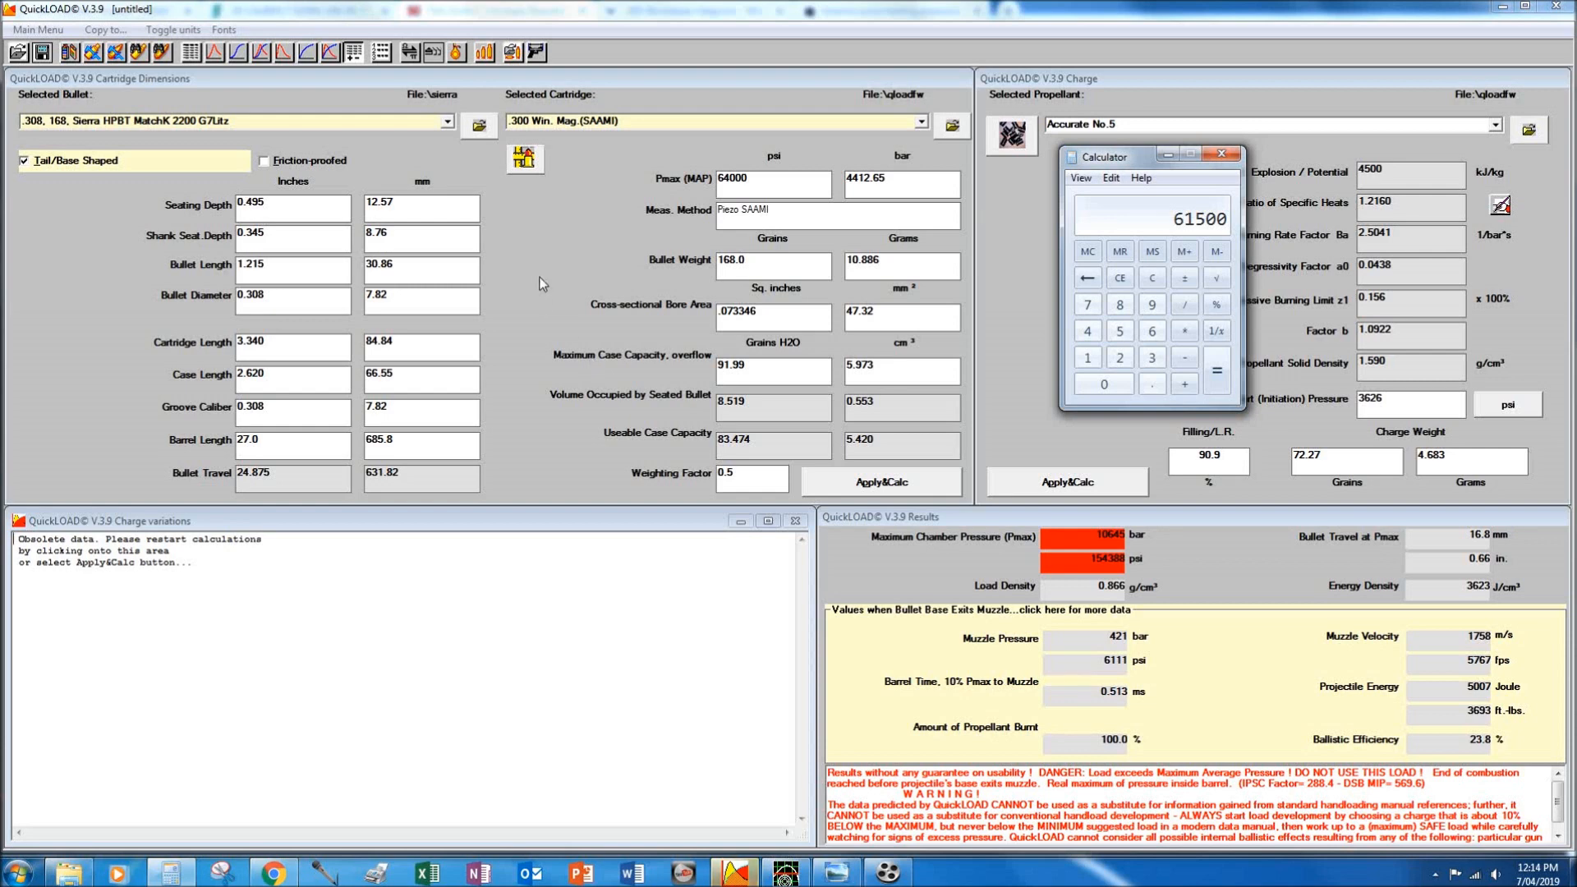
In the propellant table setup, set the nominal maximum pressure to 61500 psi and calculate the table.
left_click(380, 54)
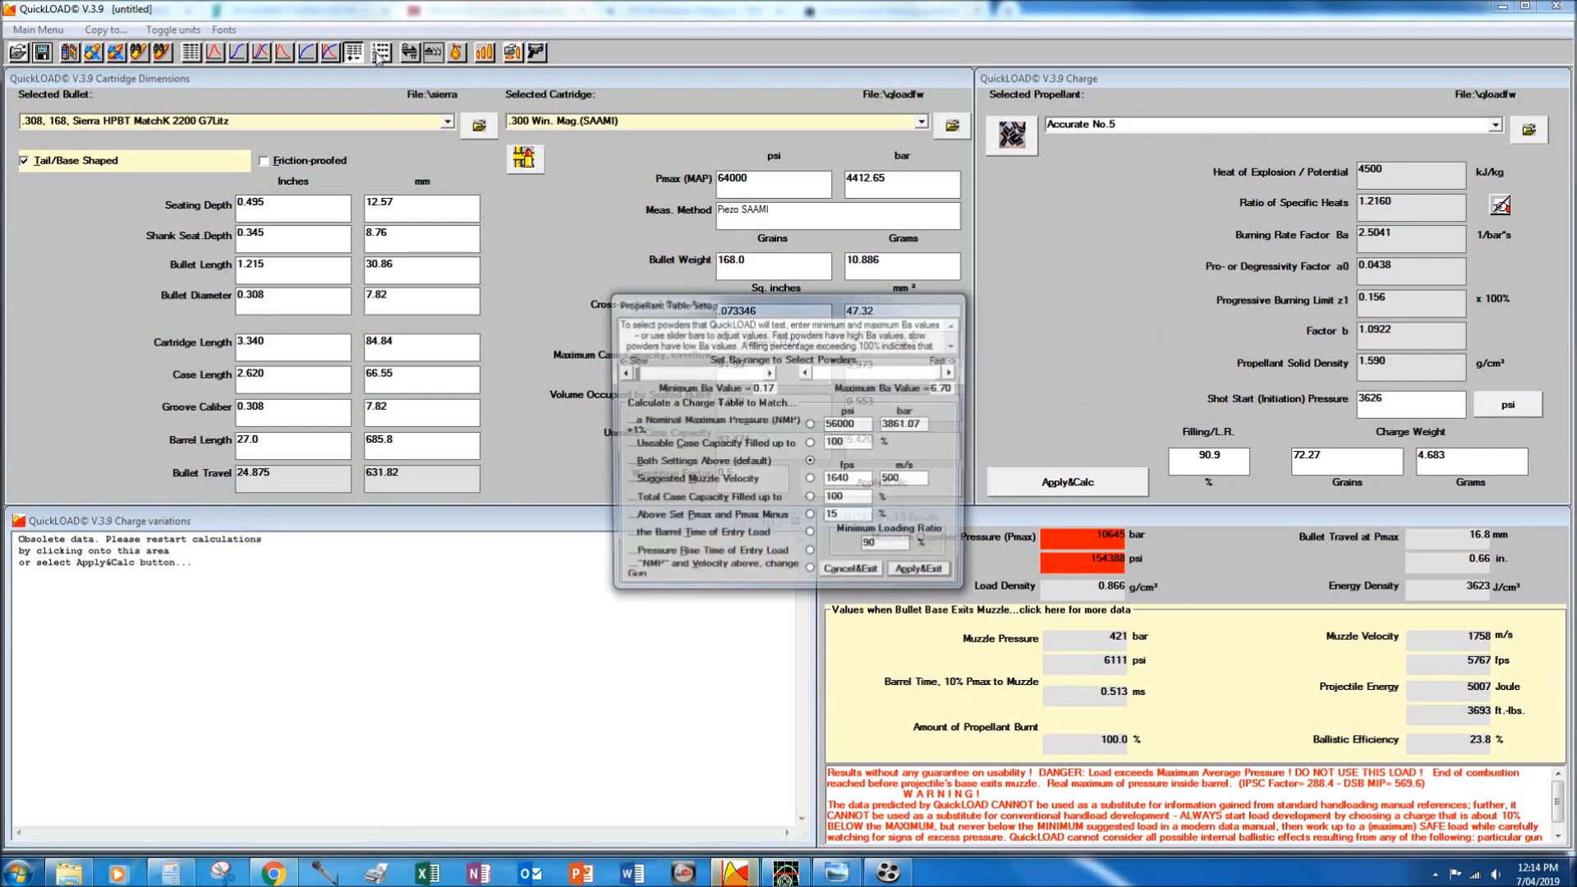
double_click(854, 424)
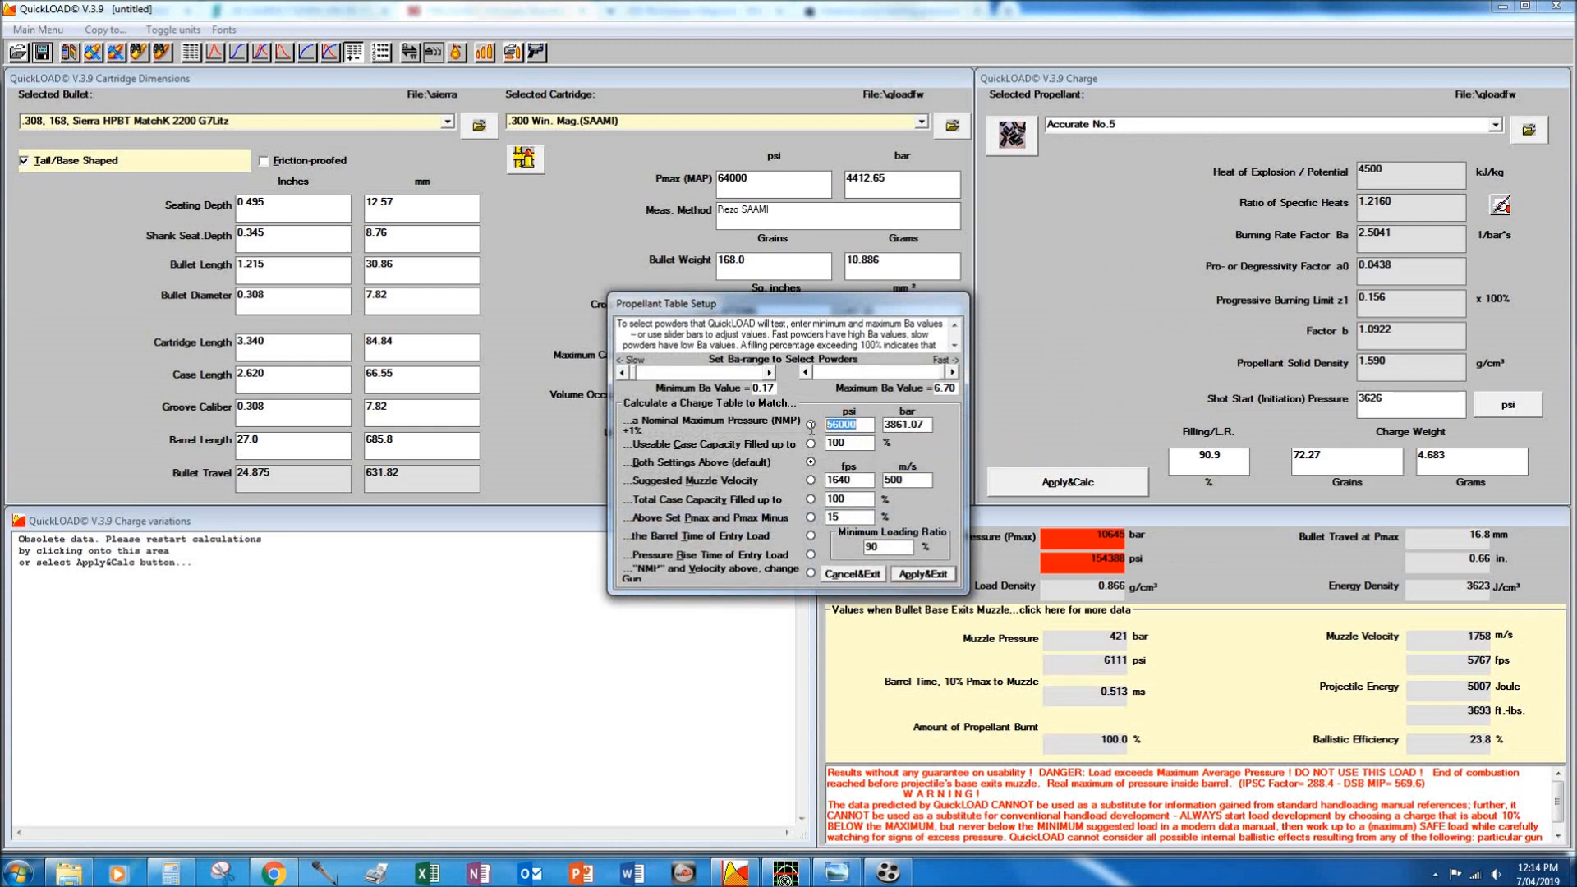
left_click(170, 872)
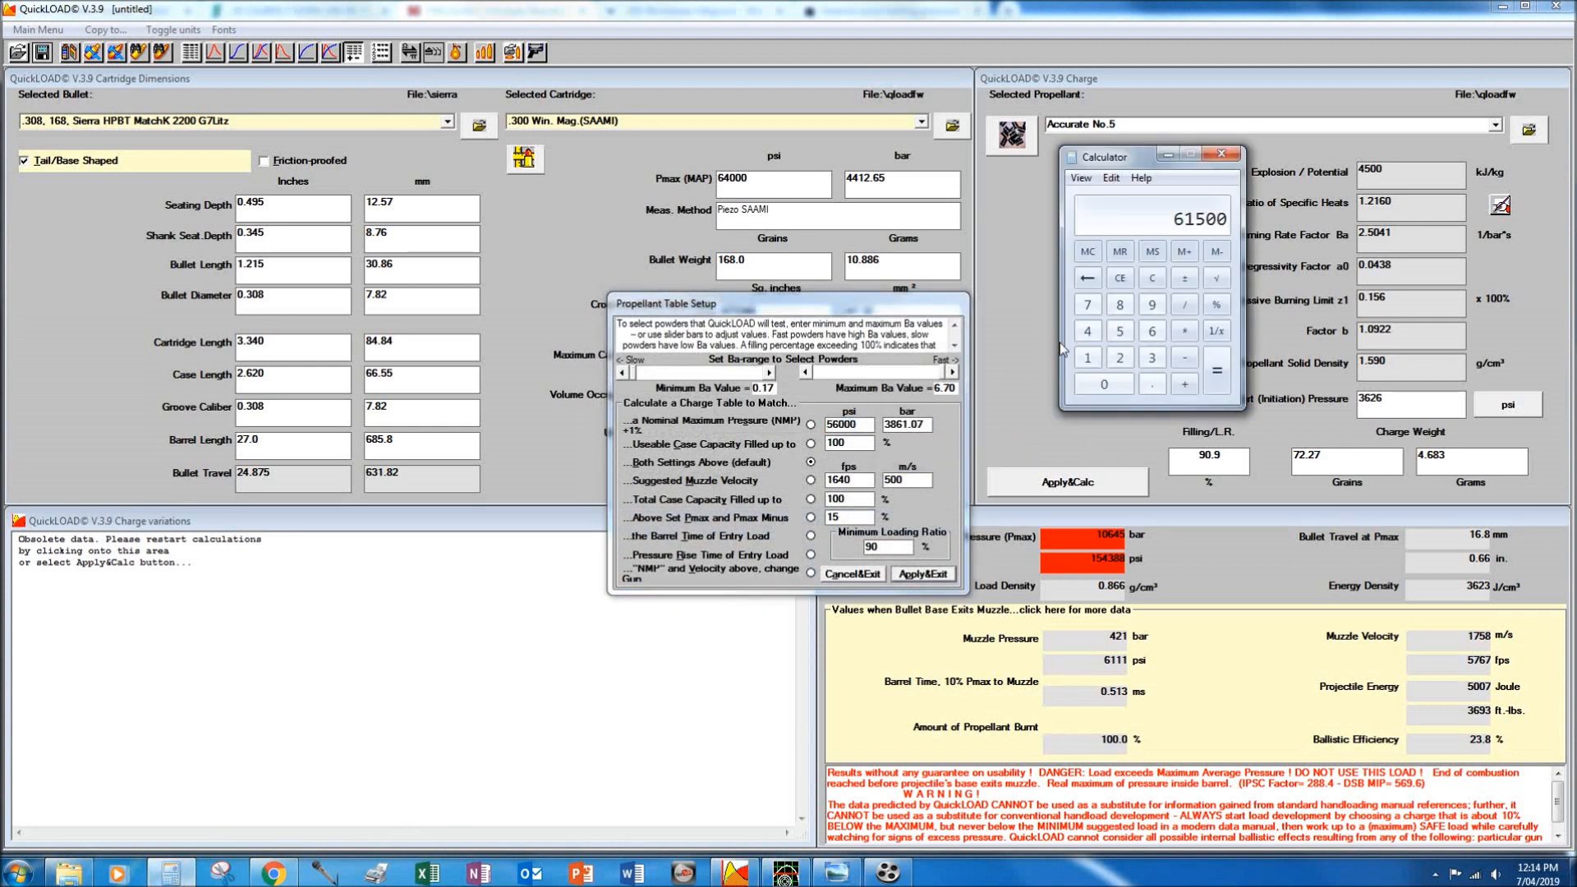
left_click(854, 424)
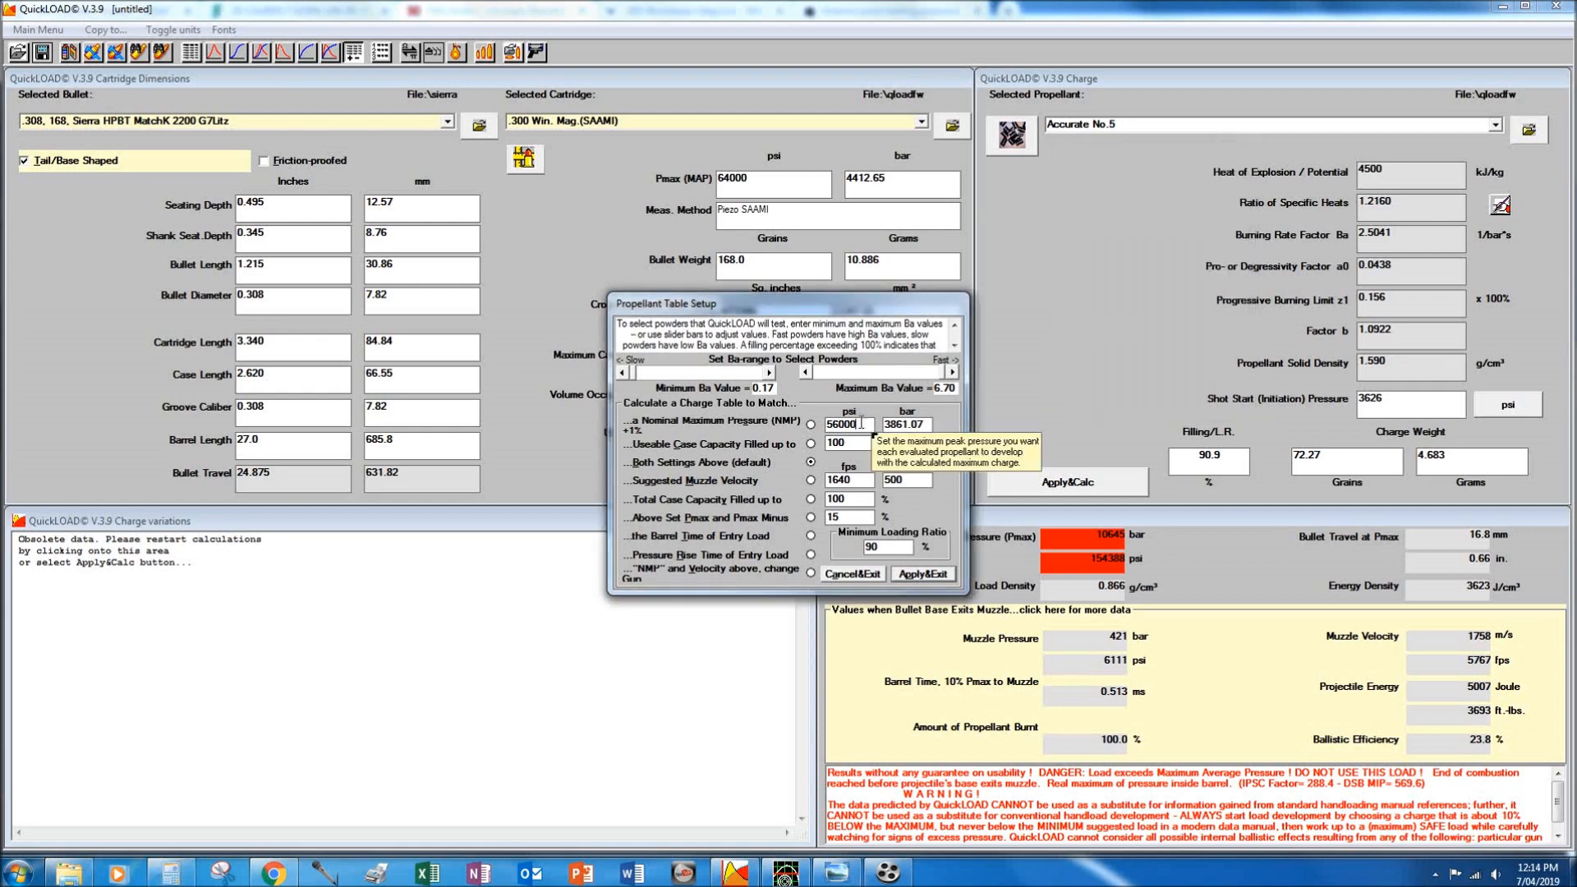
type("612")
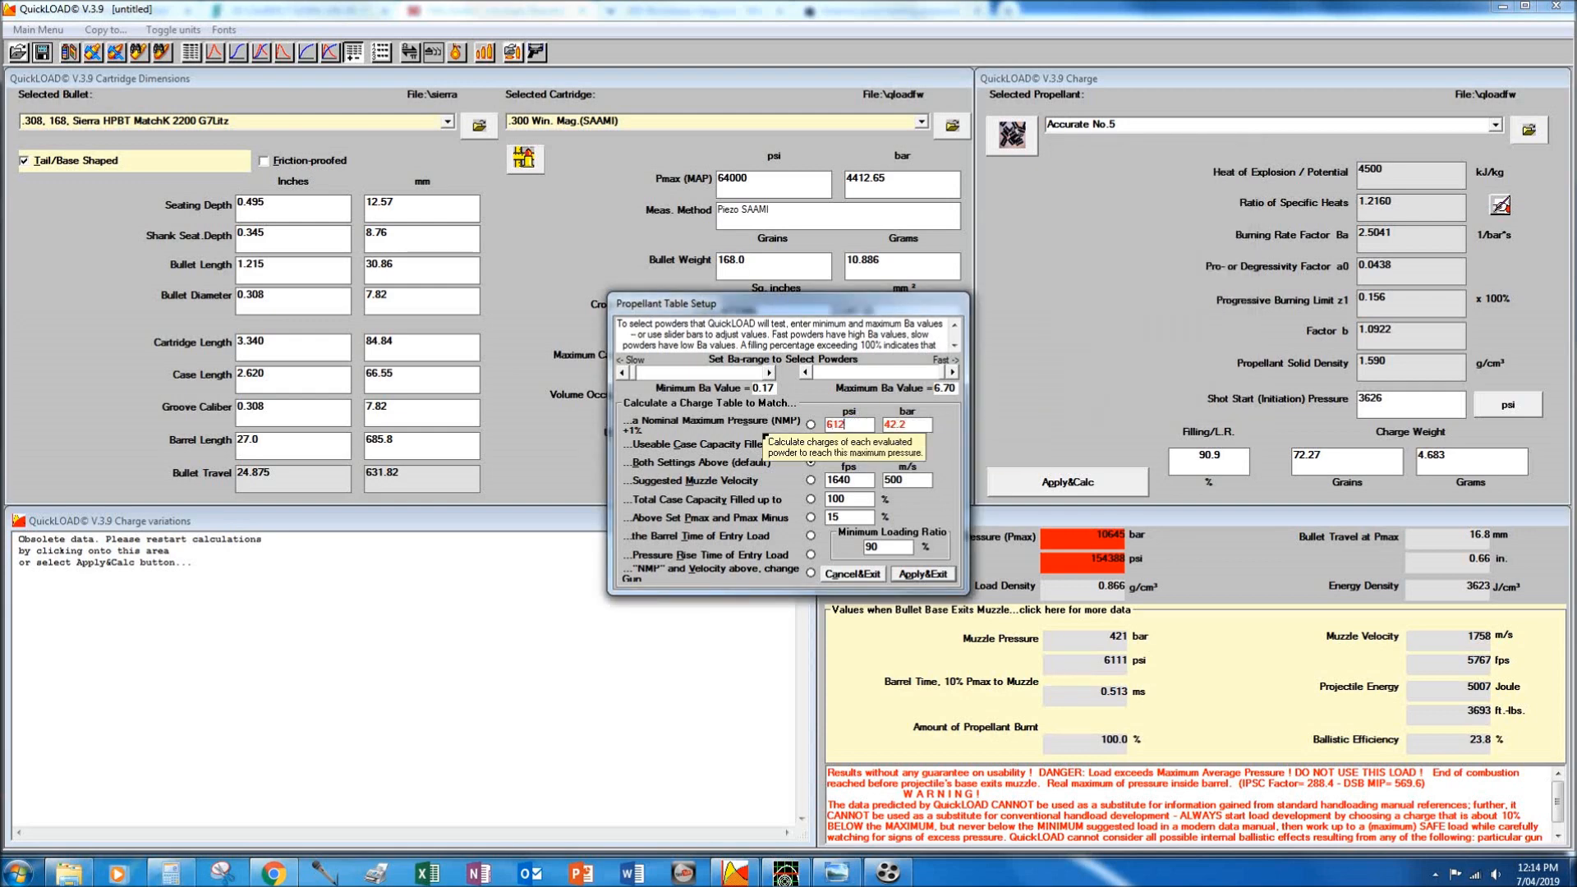
key("BackSpace")
type("440")
key("Return")
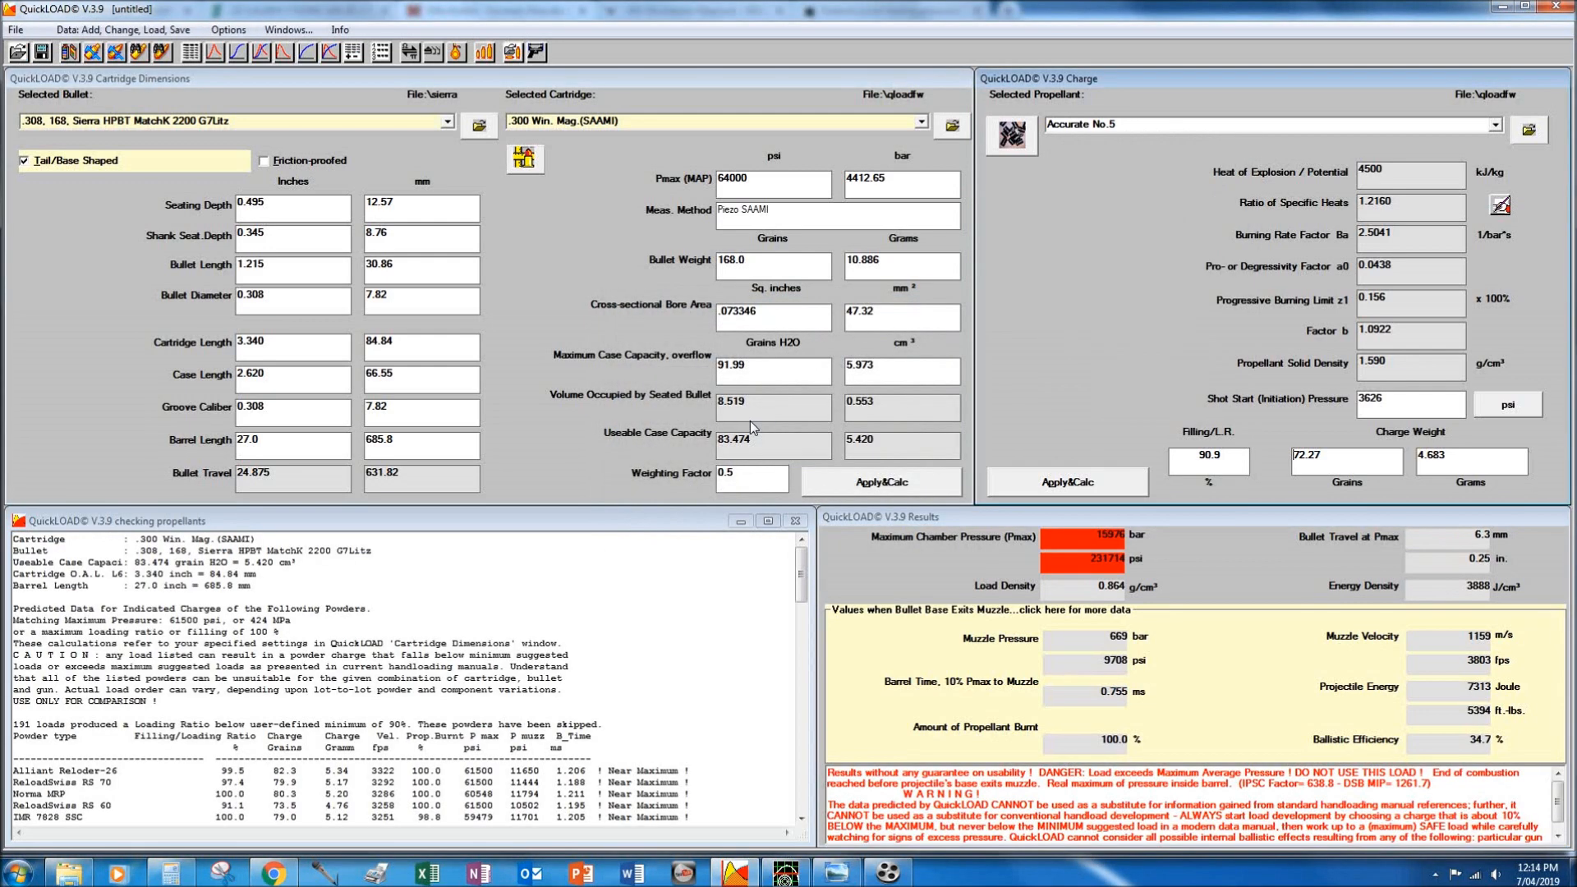
Reapply the propellant table setup, enlarge the results to examine powders such as ADI AR 2209, and move the results window back.
left_click(382, 52)
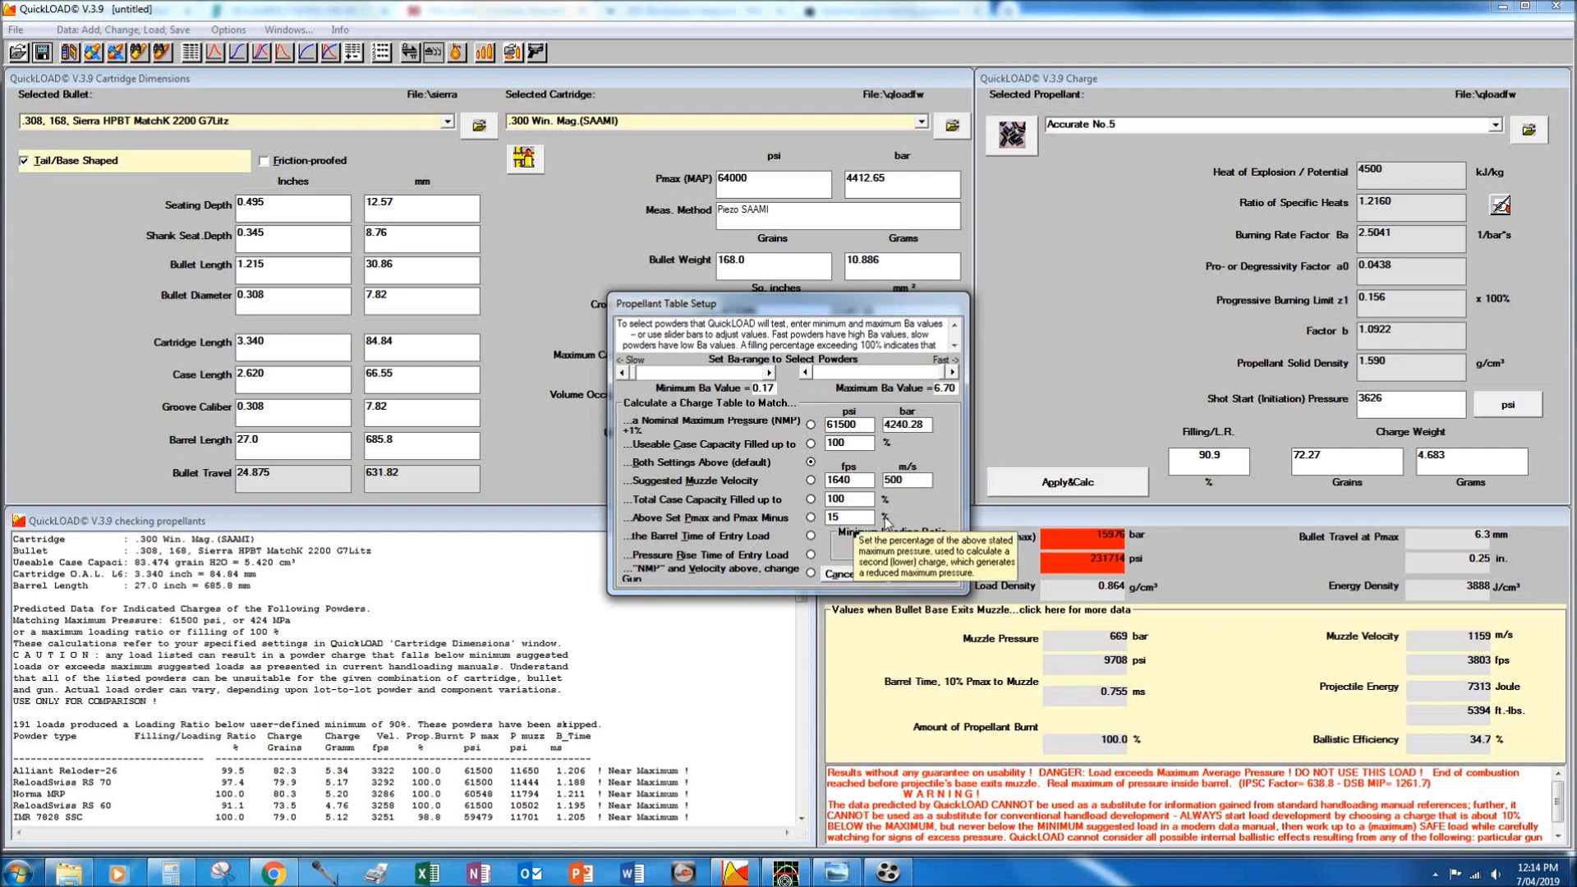
left_click(923, 574)
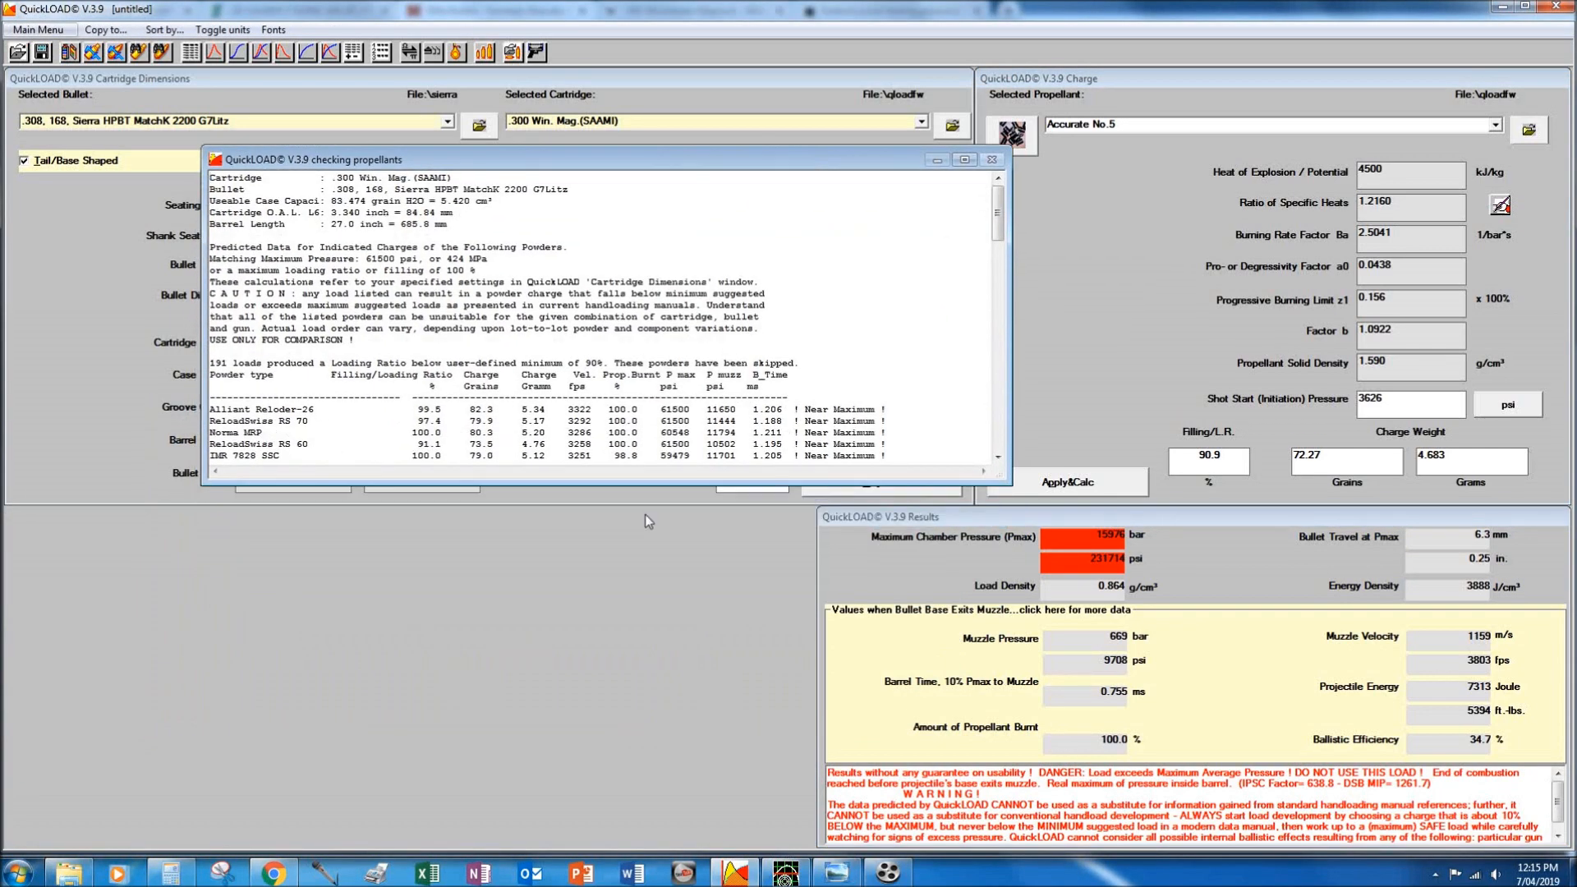
left_click_drag(648, 485, 640, 724)
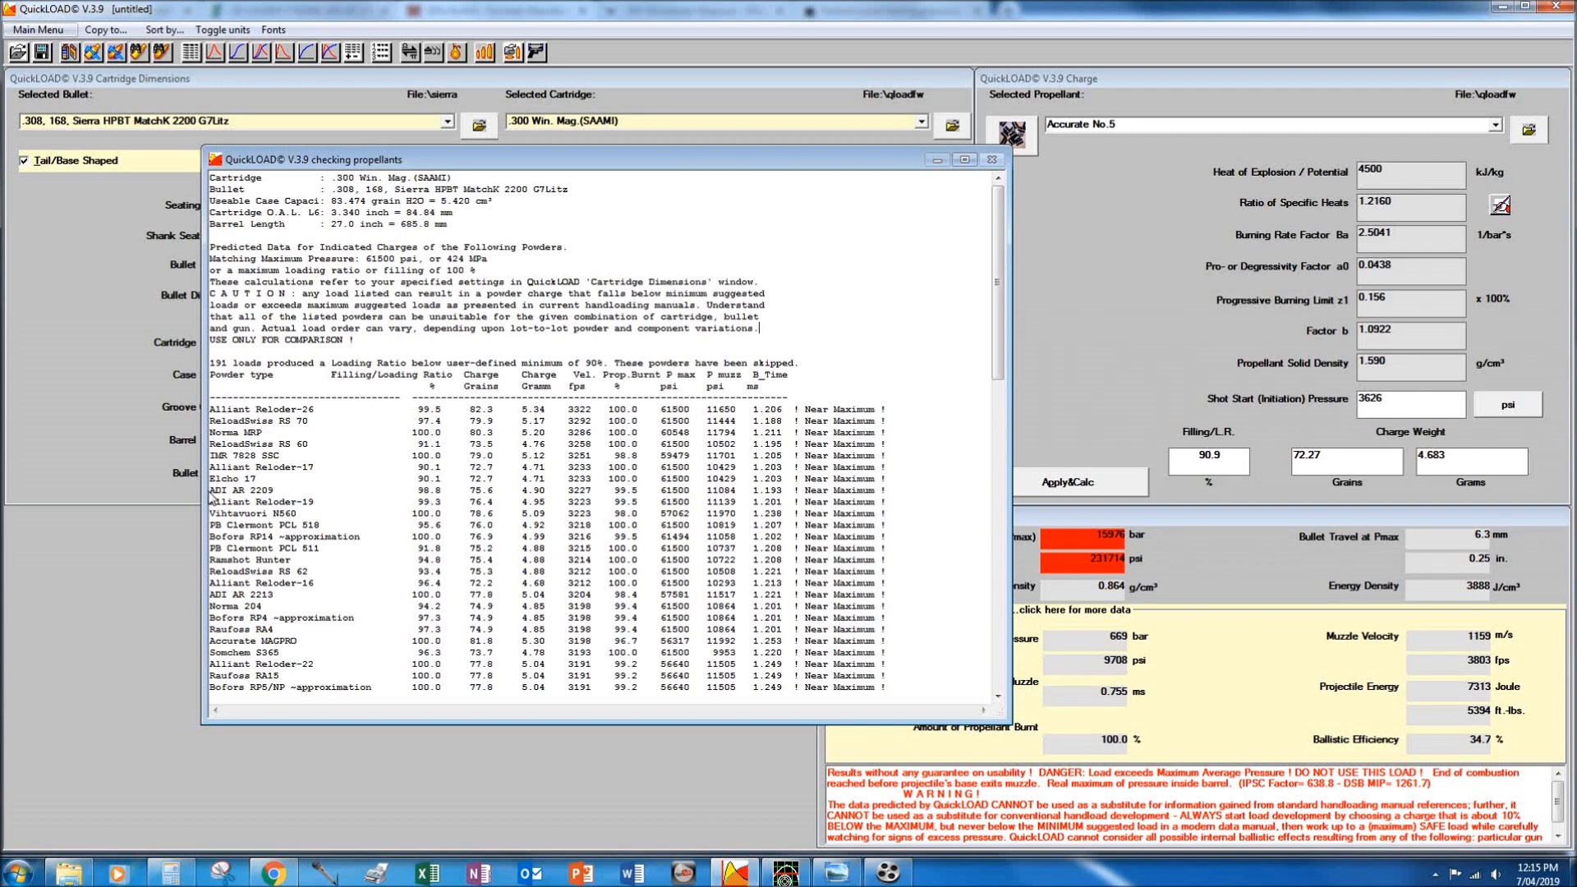
left_click_drag(211, 490, 265, 490)
left_click(604, 95)
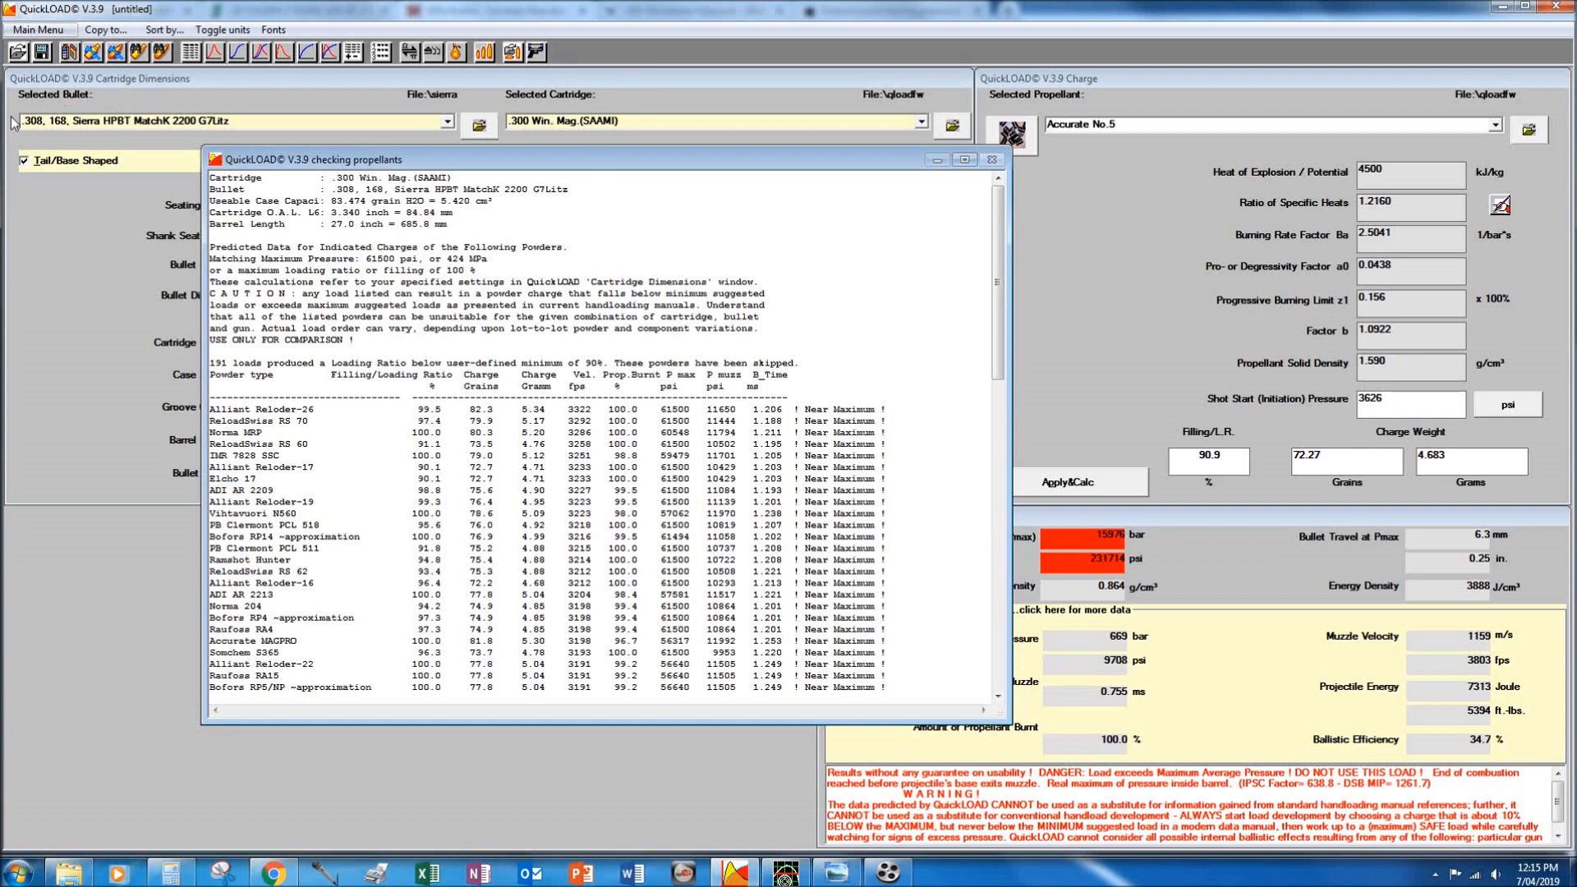
left_click_drag(796, 156, 603, 510)
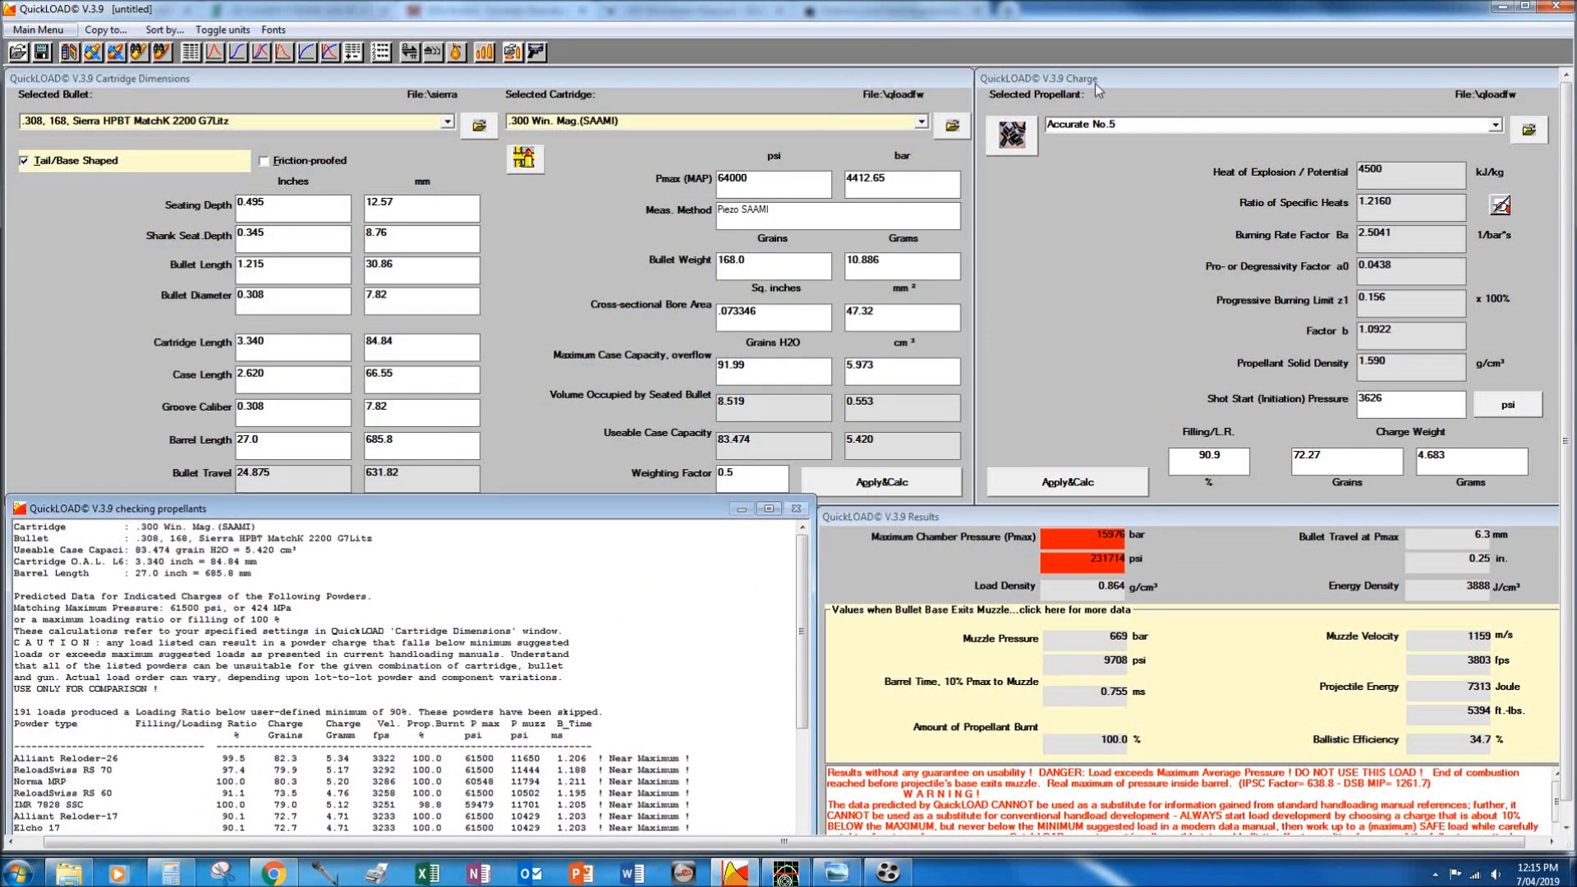
Select ADI AR 2209 as the propellant for the load.
left_click(1496, 126)
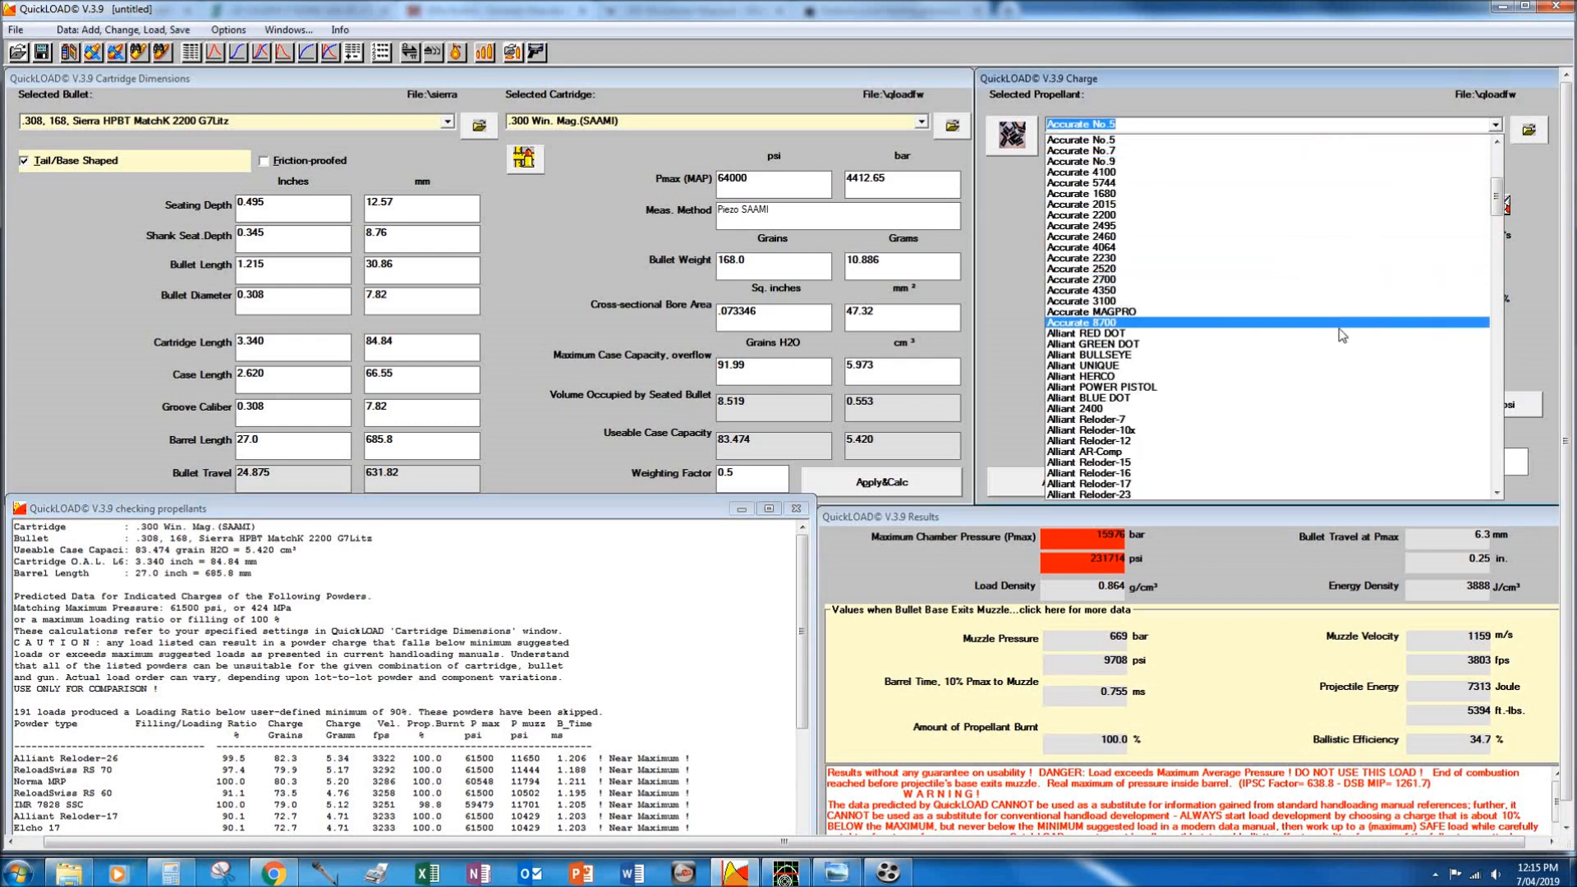
scroll(1306, 236, "down", 12)
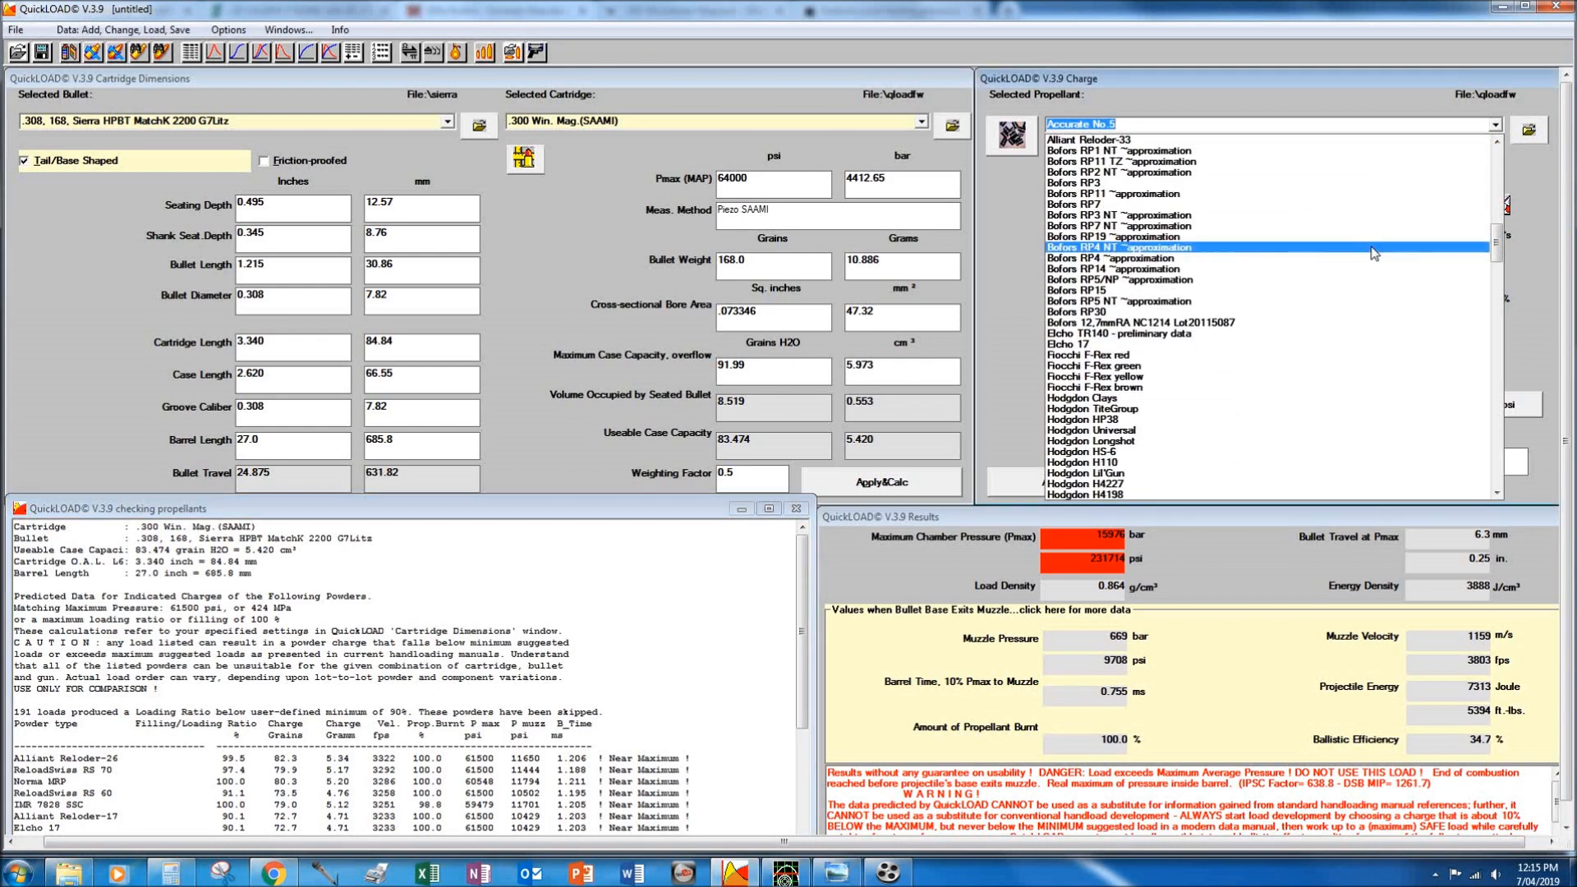
left_click_drag(1498, 246, 1500, 180)
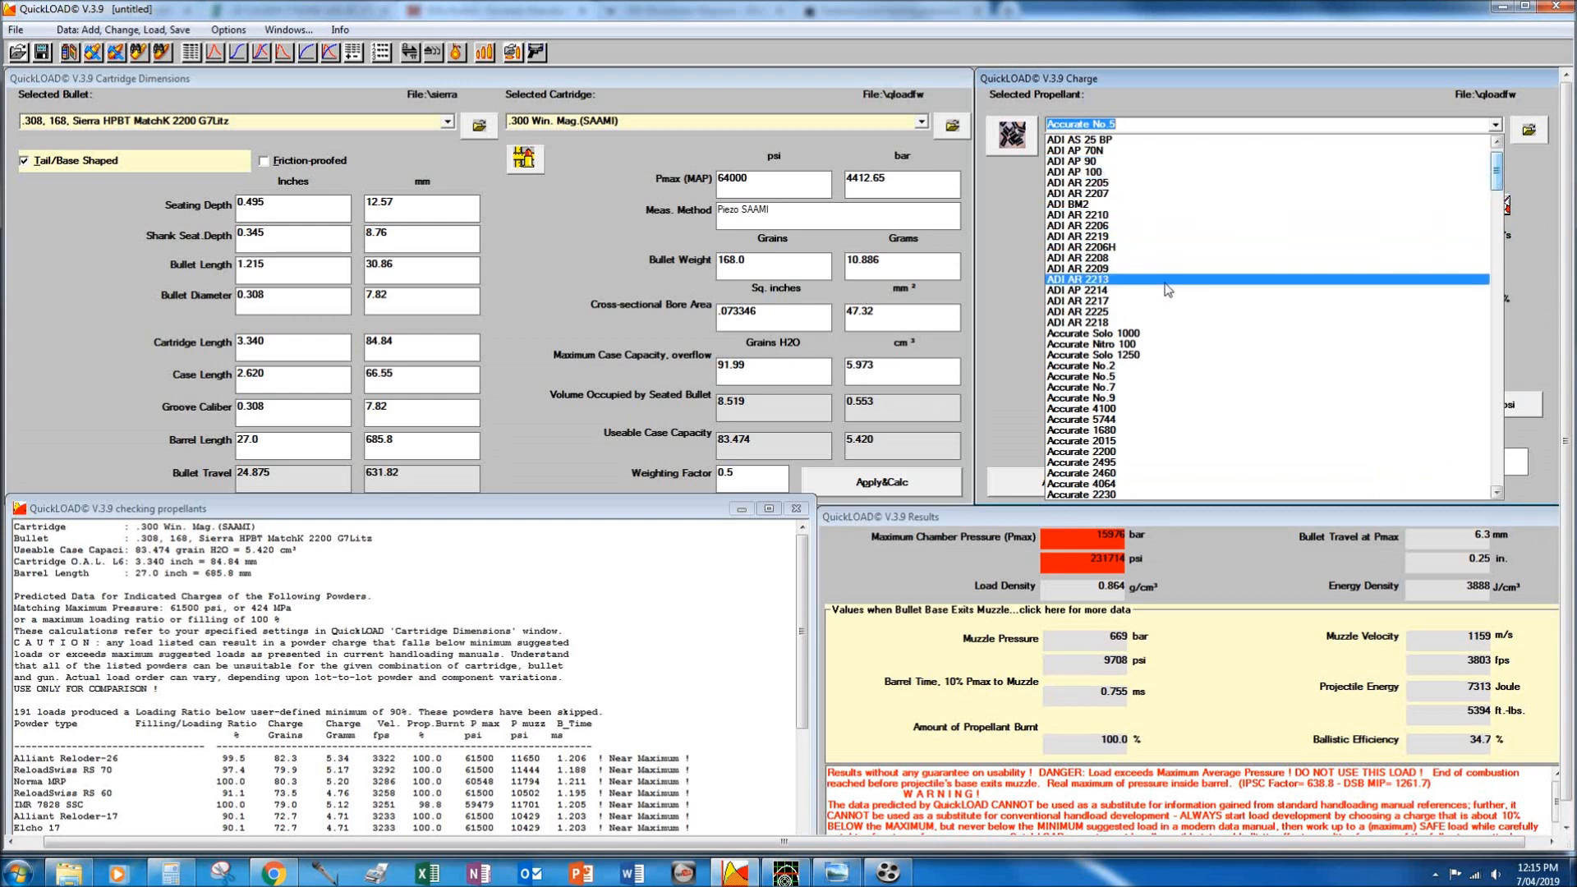
left_click(1115, 271)
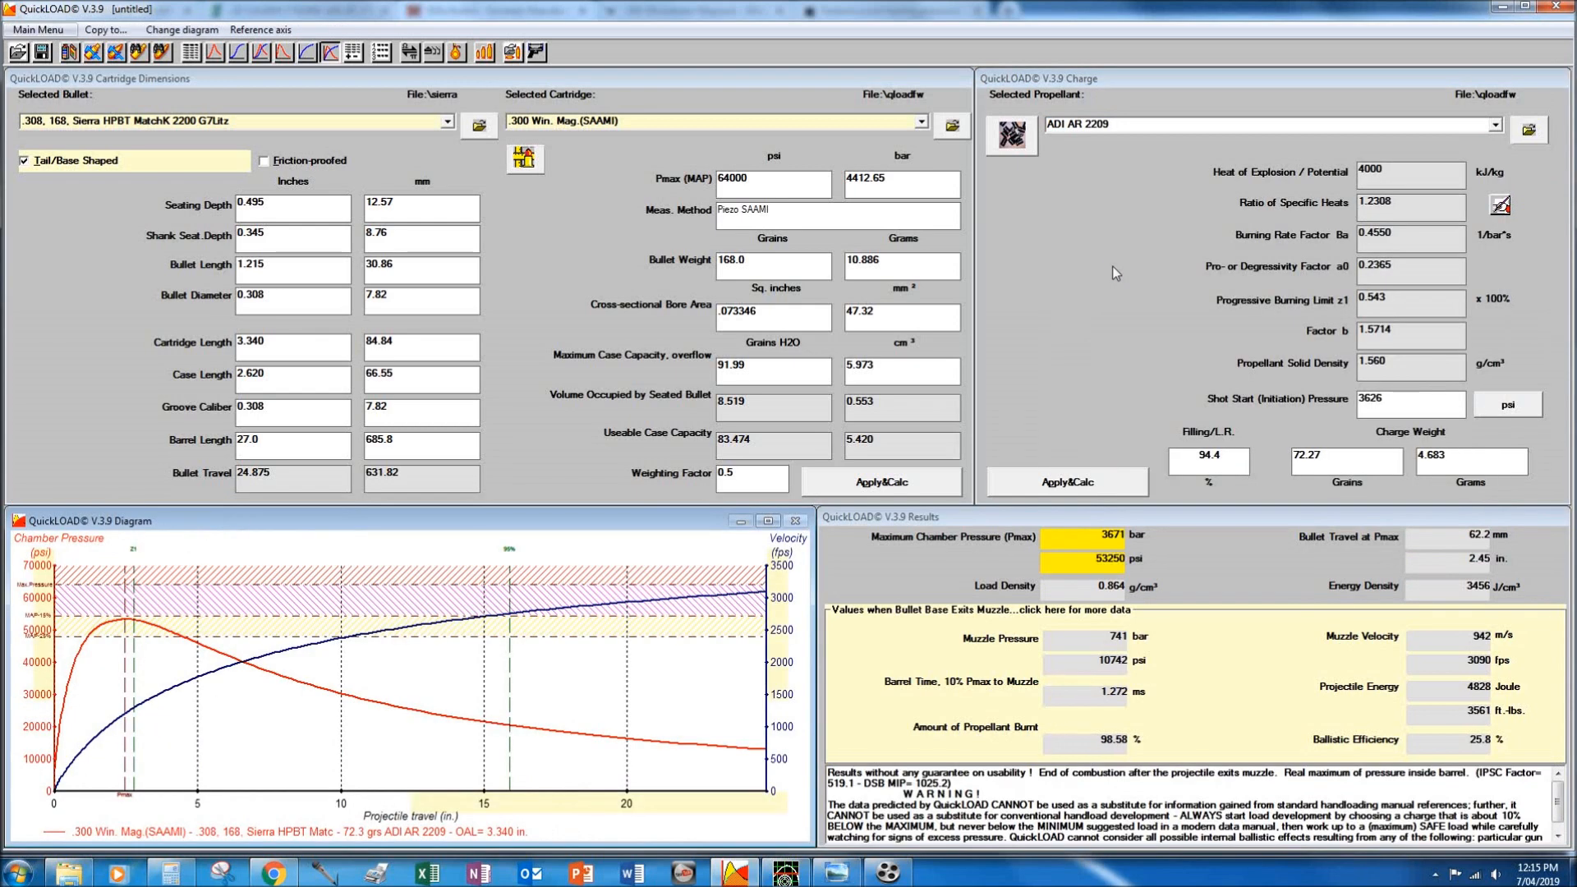
Enable the powder data fields for ADI AR 2209 and set the powder temperature to 90 °F.
left_click(1499, 207)
left_click(1498, 207)
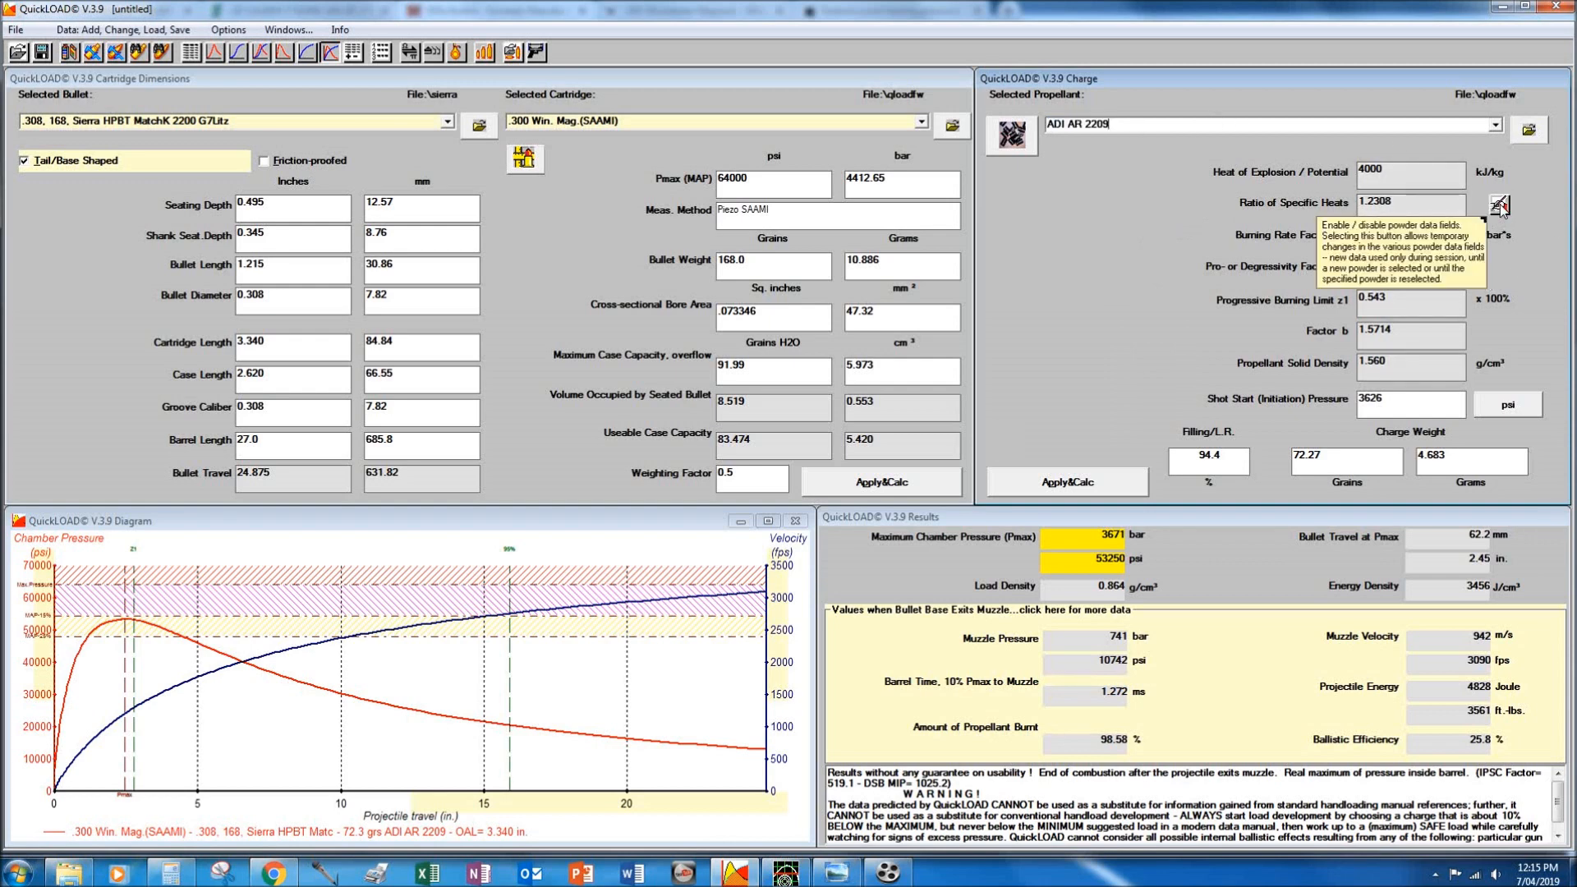
left_click(1499, 207)
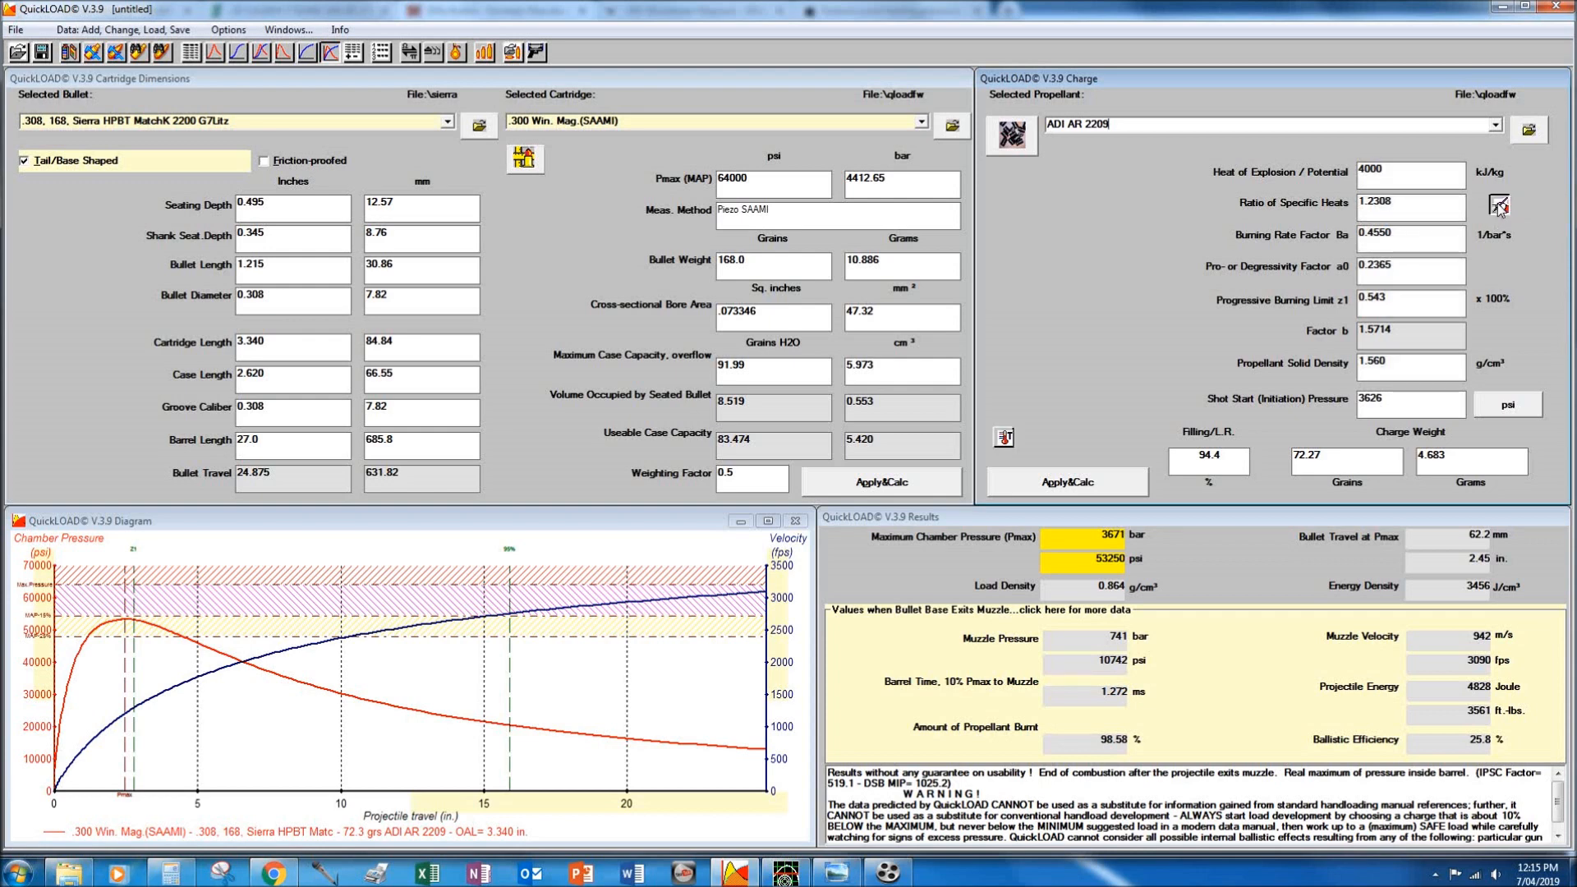
left_click(1004, 437)
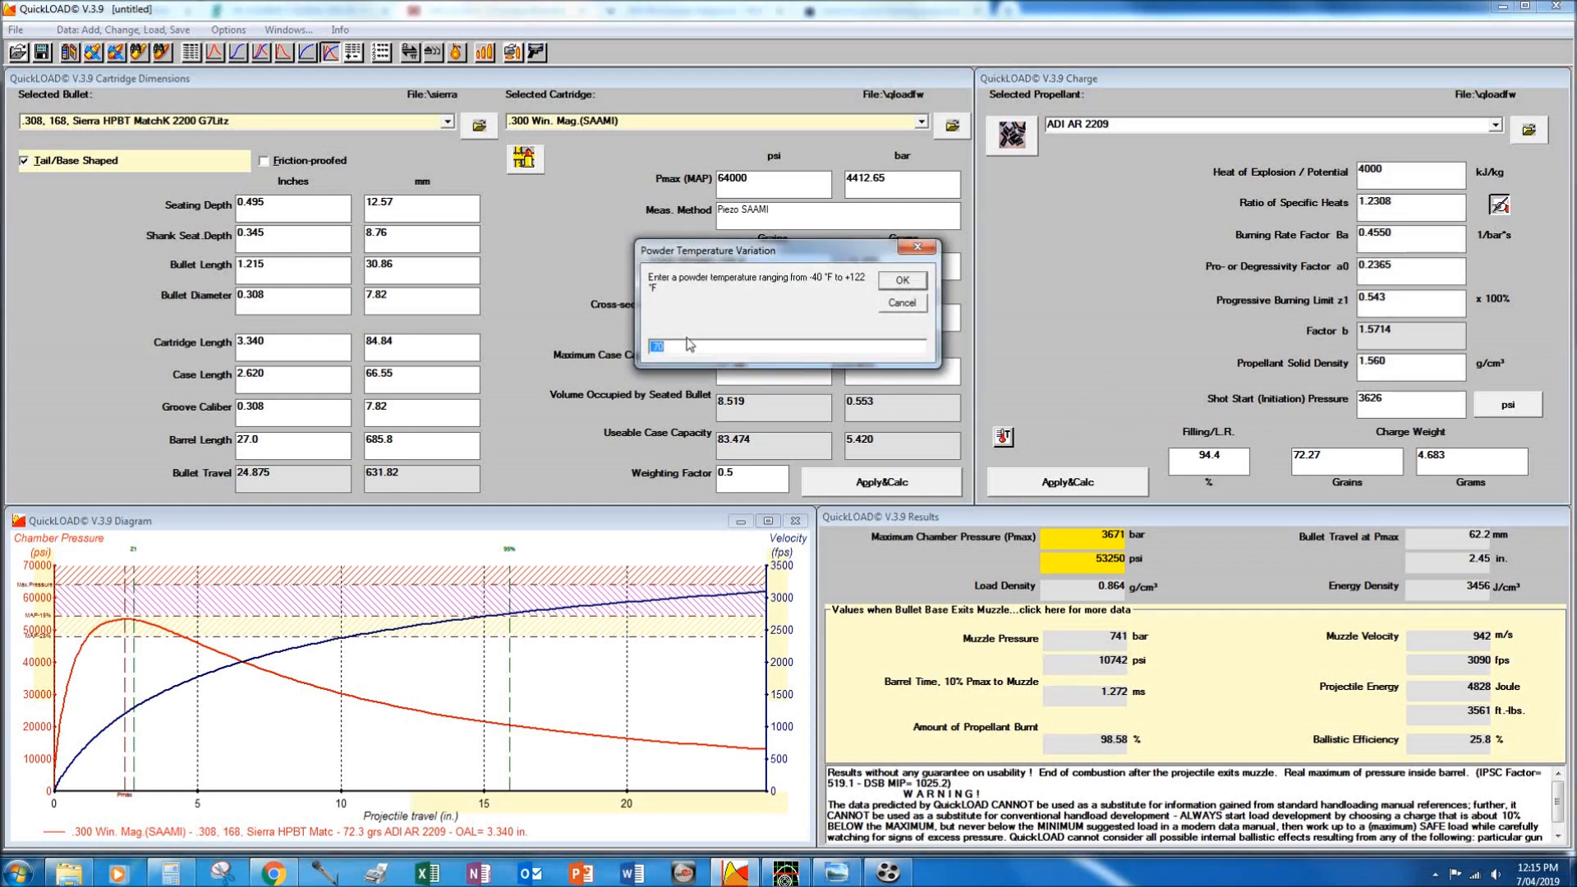
type("90")
key("Return")
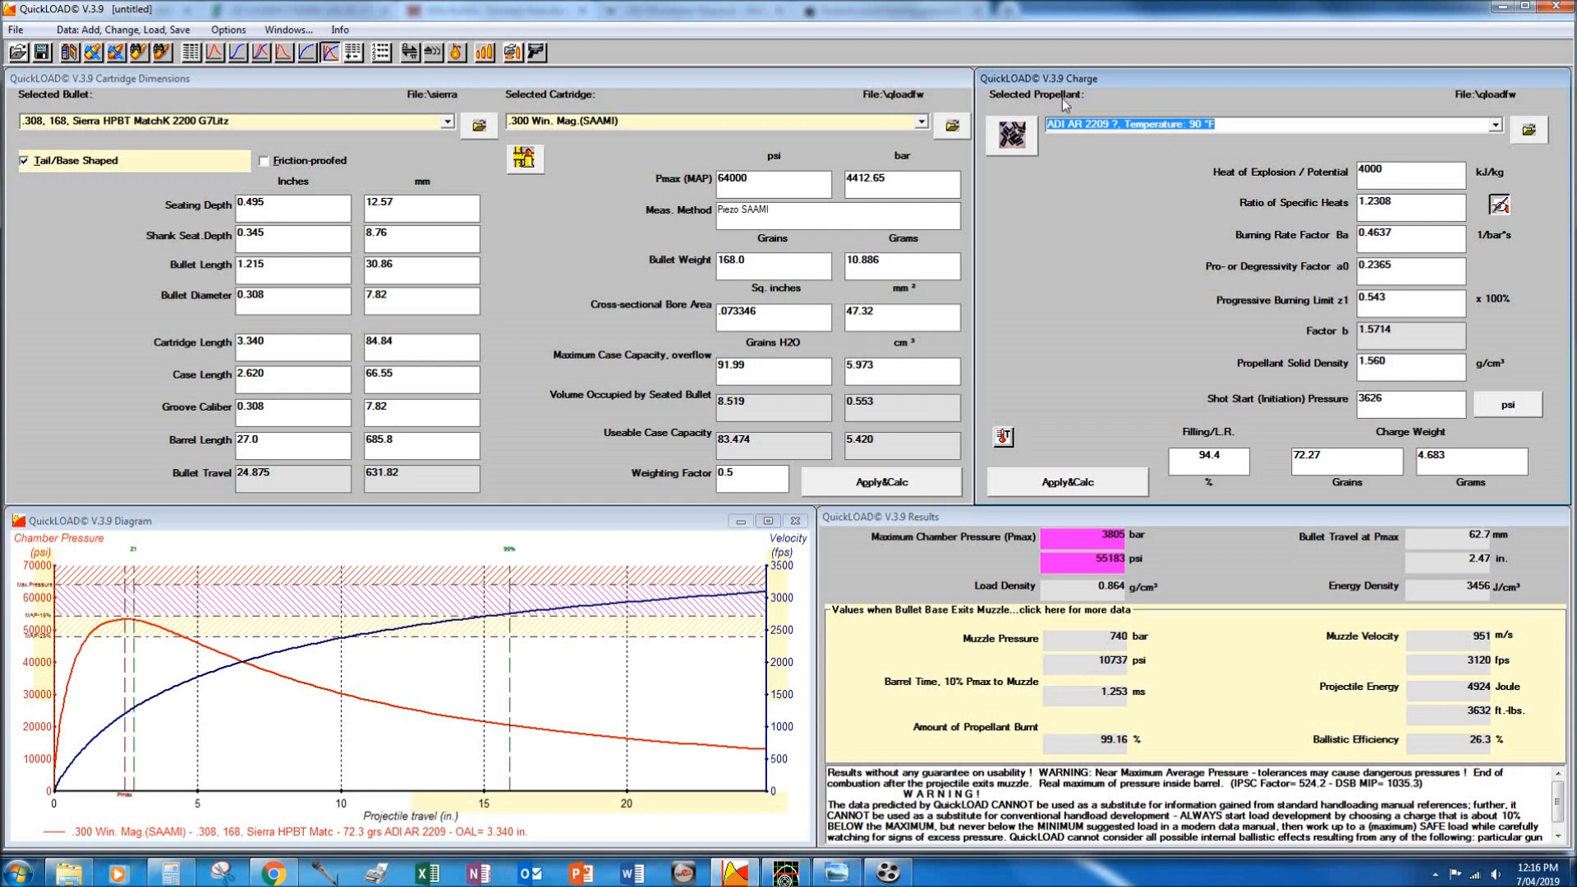
Highlight the maximum case capacity (overflow) value in grains of water for the .300 Win. Mag. case.
left_click_drag(748, 366, 726, 371)
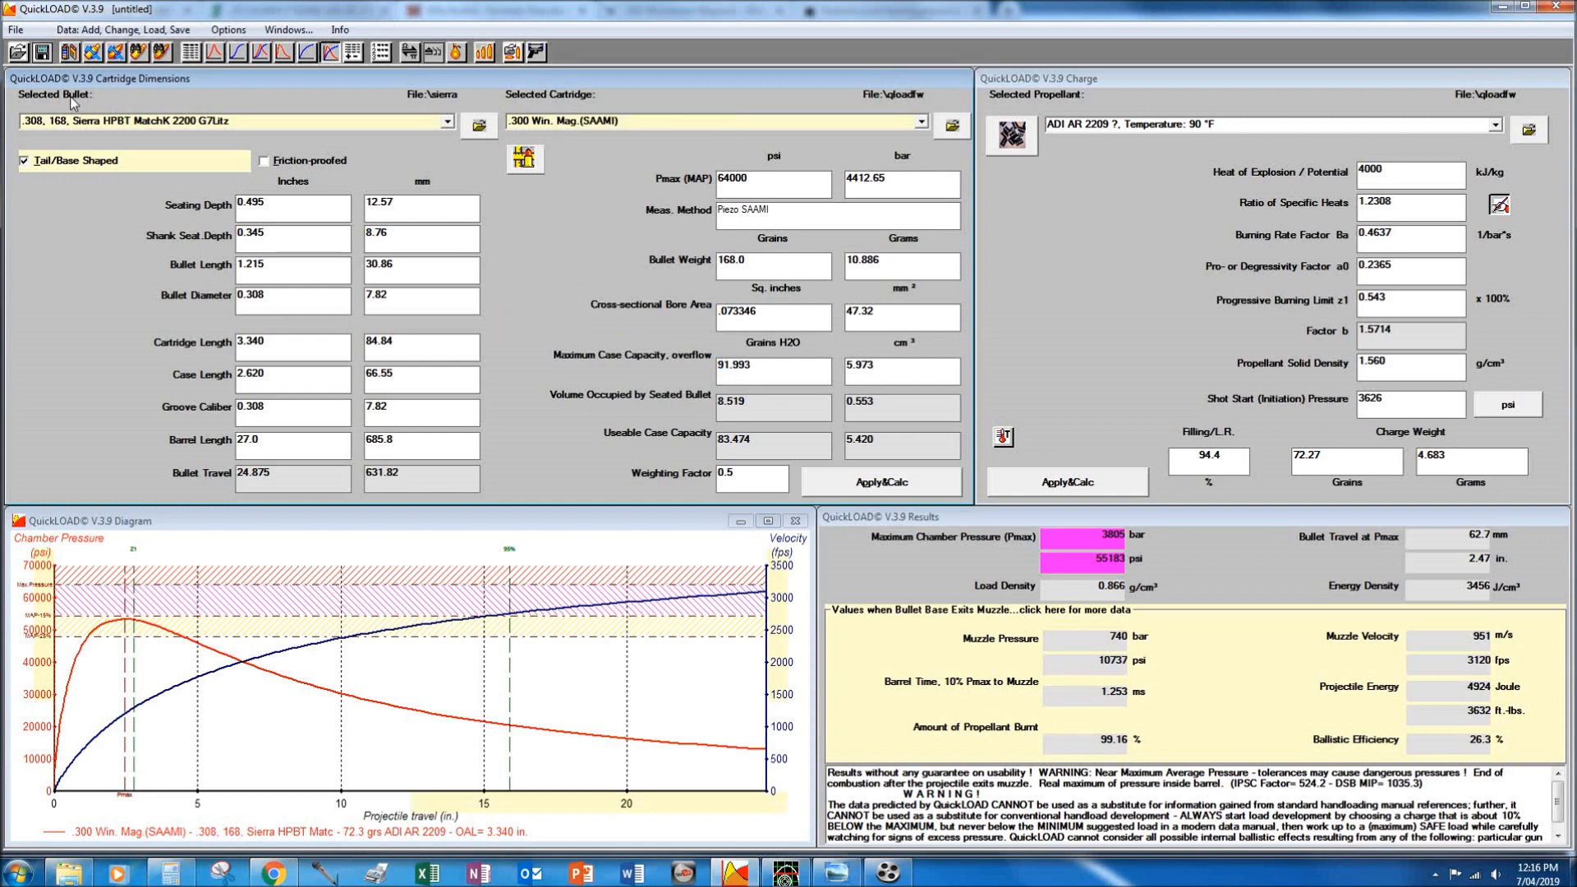
left_click_drag(756, 364, 716, 366)
left_click(762, 369)
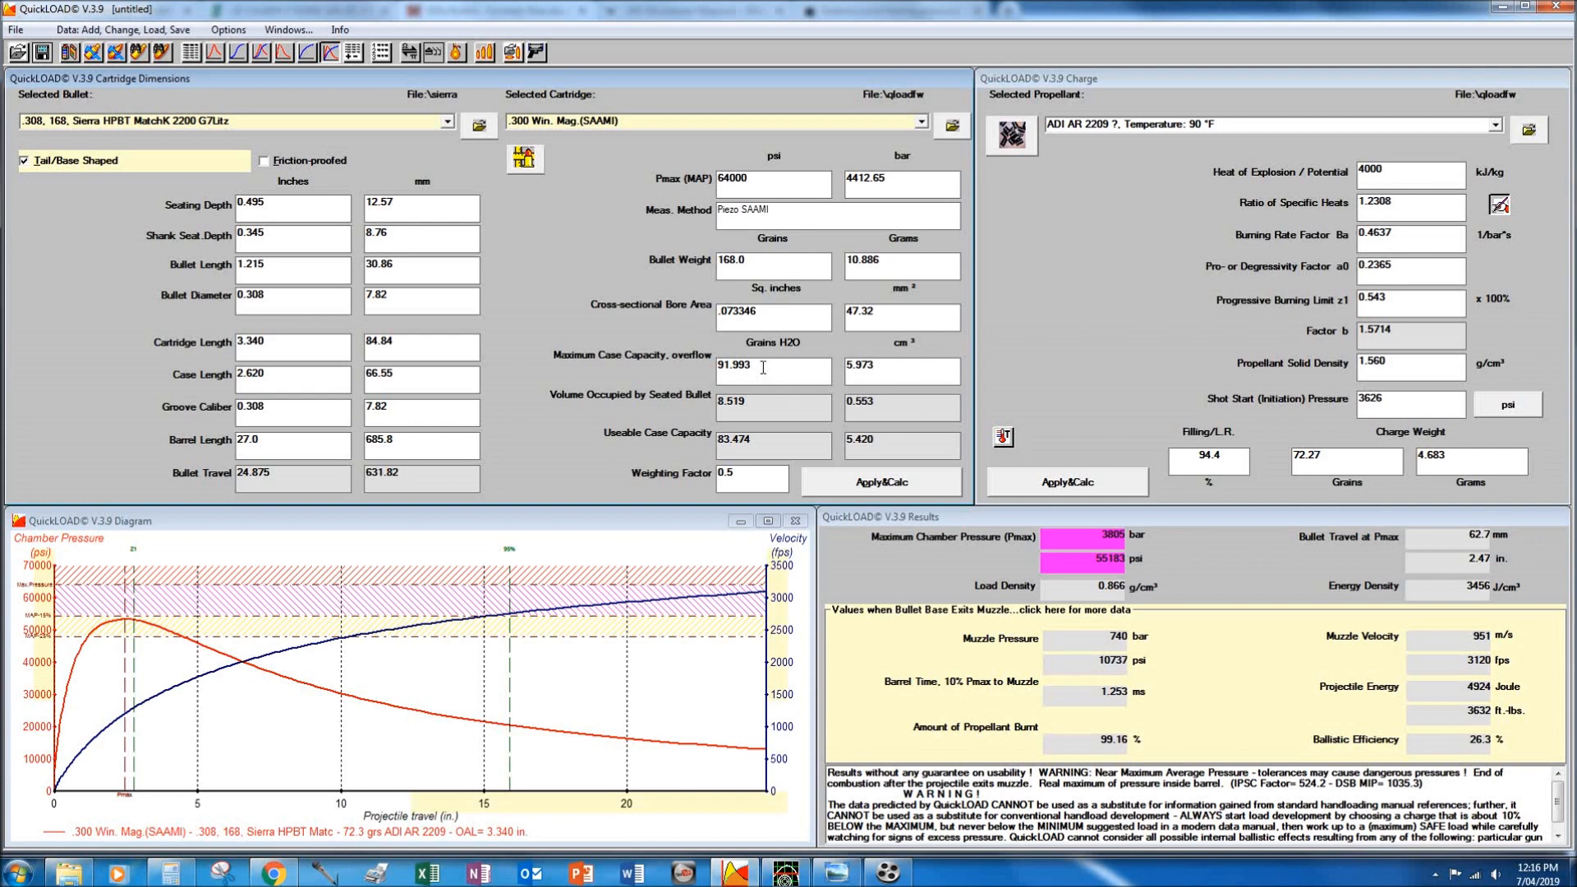
left_click_drag(753, 366, 718, 366)
left_click(776, 372)
Switch to Chrome, view case capacities on Wikipedia's .300 Winchester Magnum page, and return to QuickLOAD's maximum case capacity field.
left_click(273, 872)
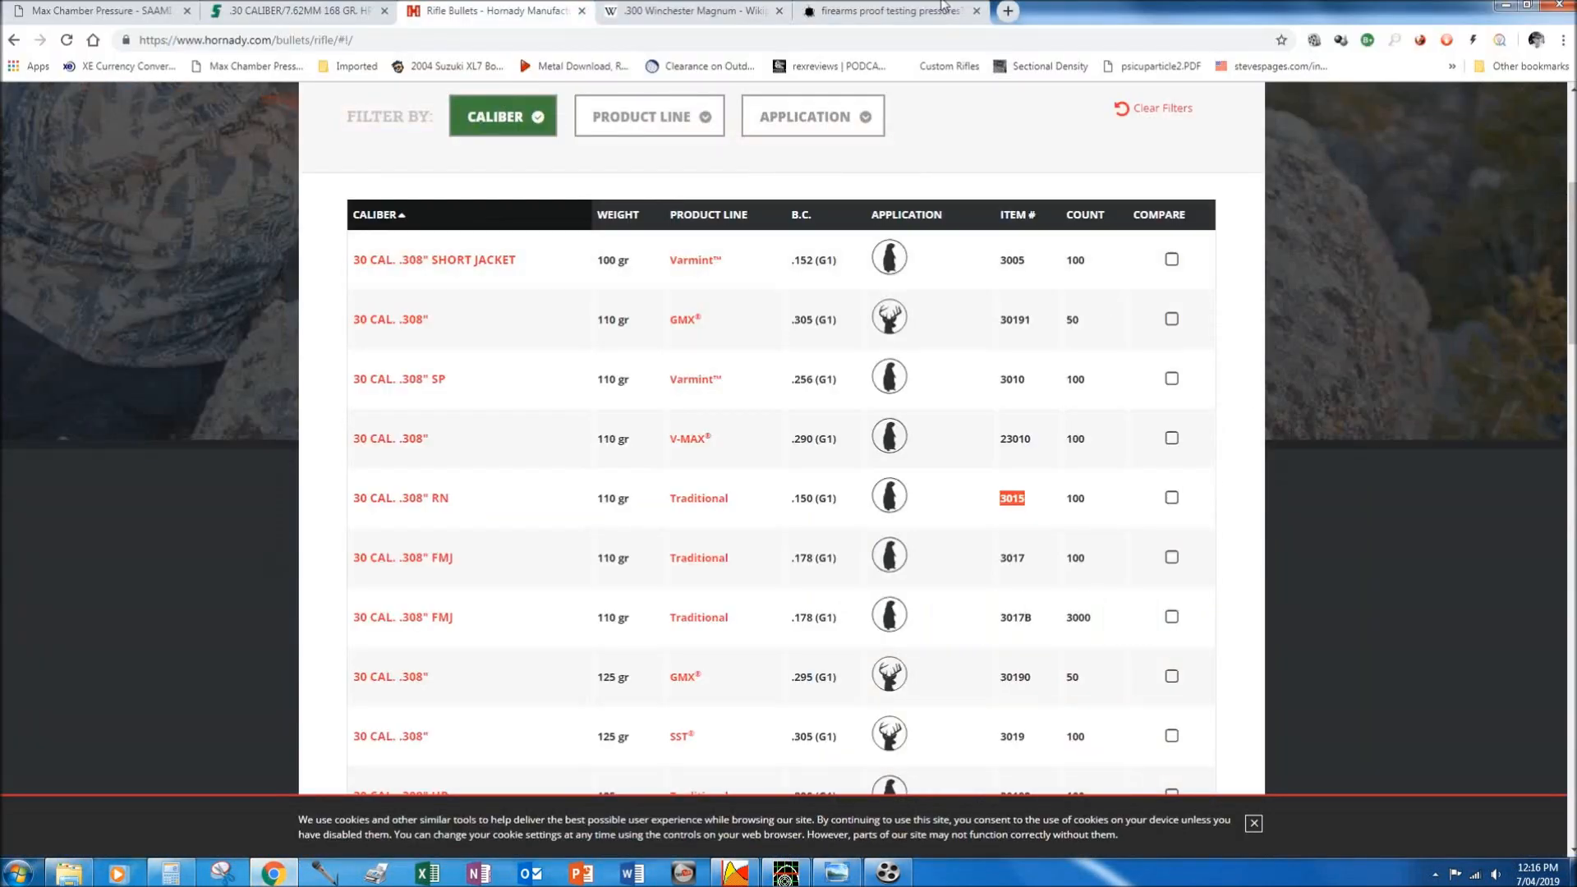
left_click(687, 10)
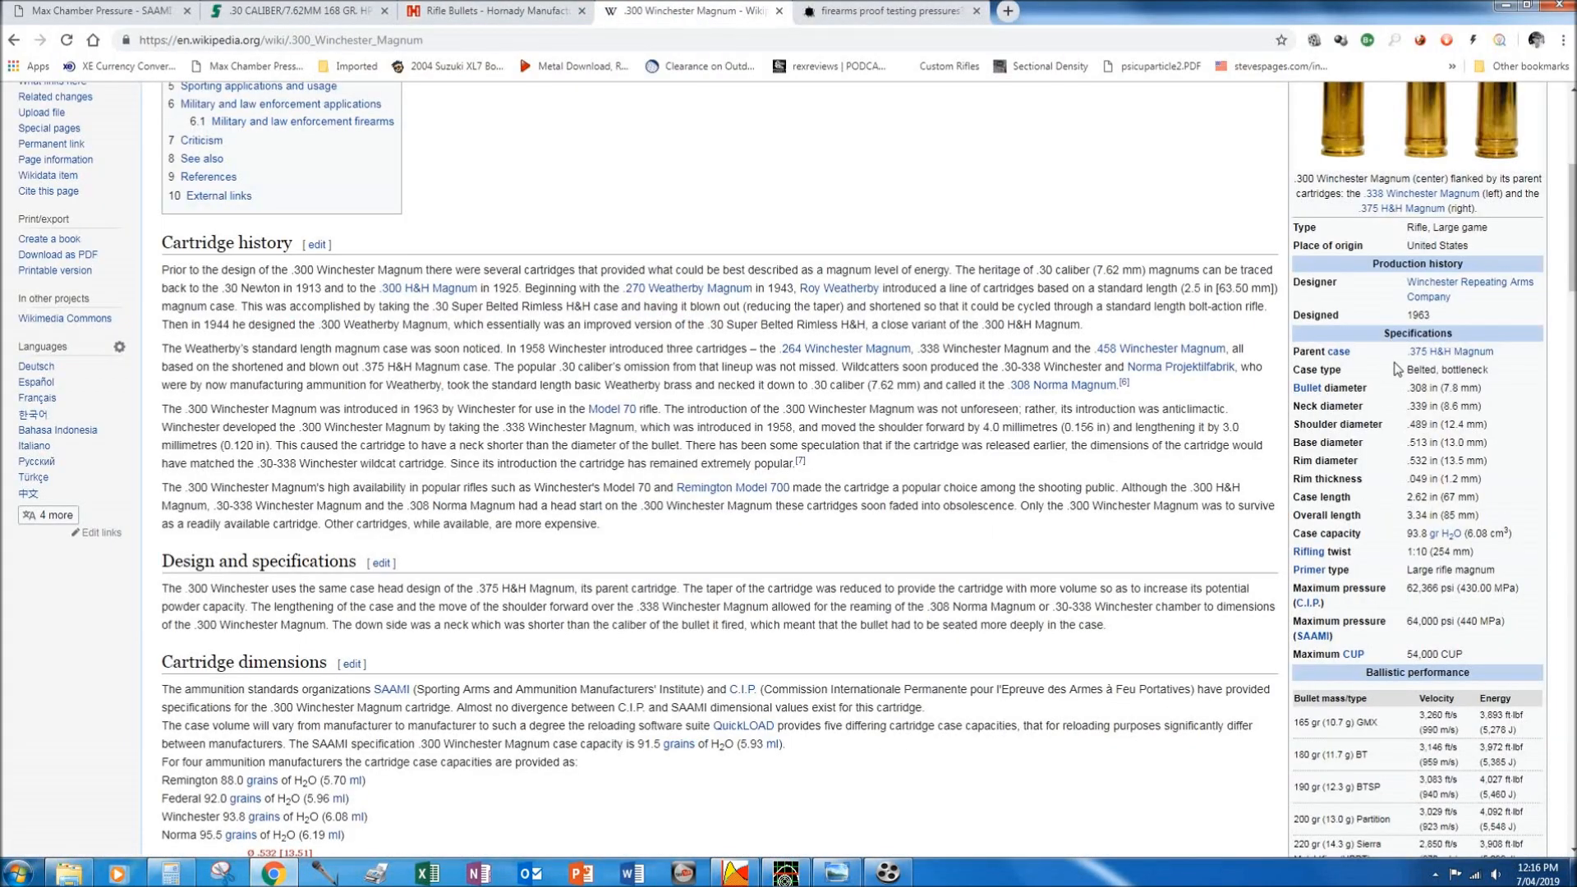
scroll(1428, 378, "up", 5)
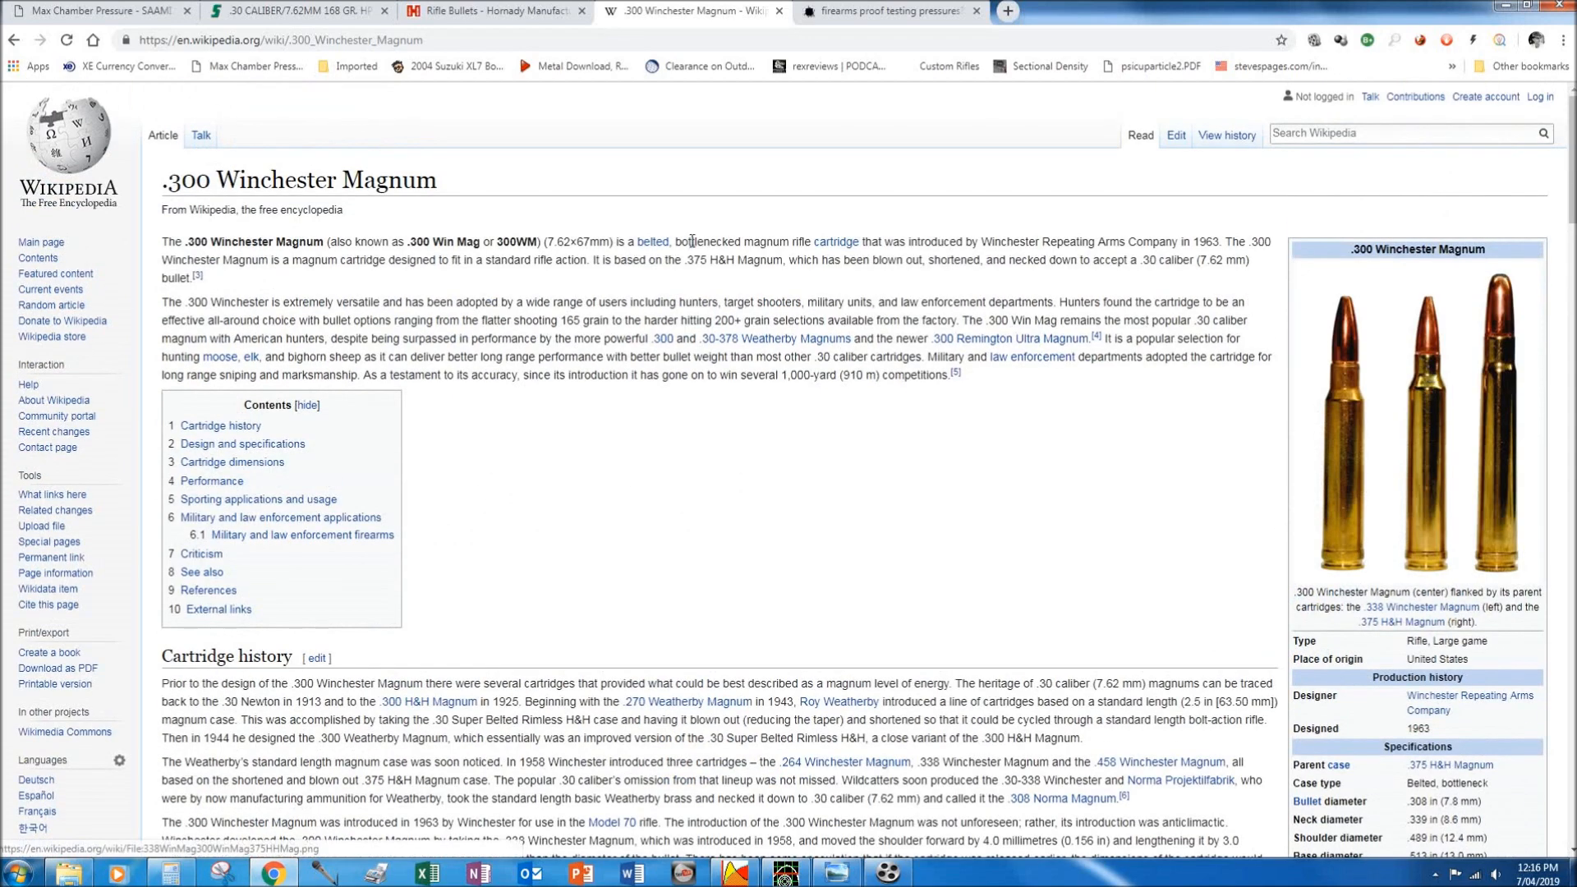
scroll(1246, 635, "down", 4)
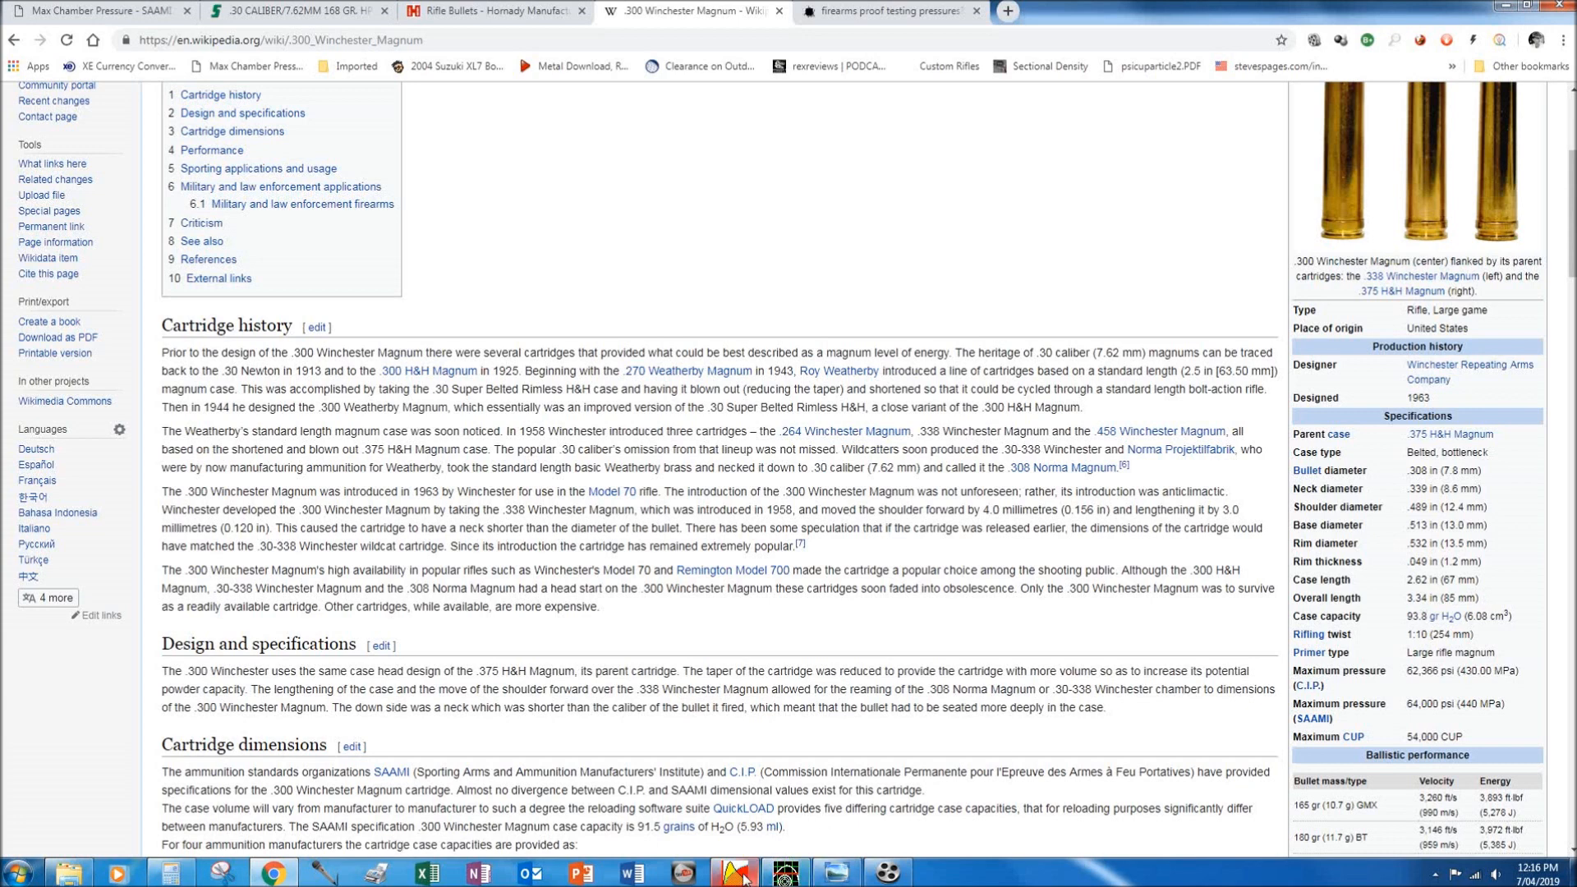
left_click(741, 875)
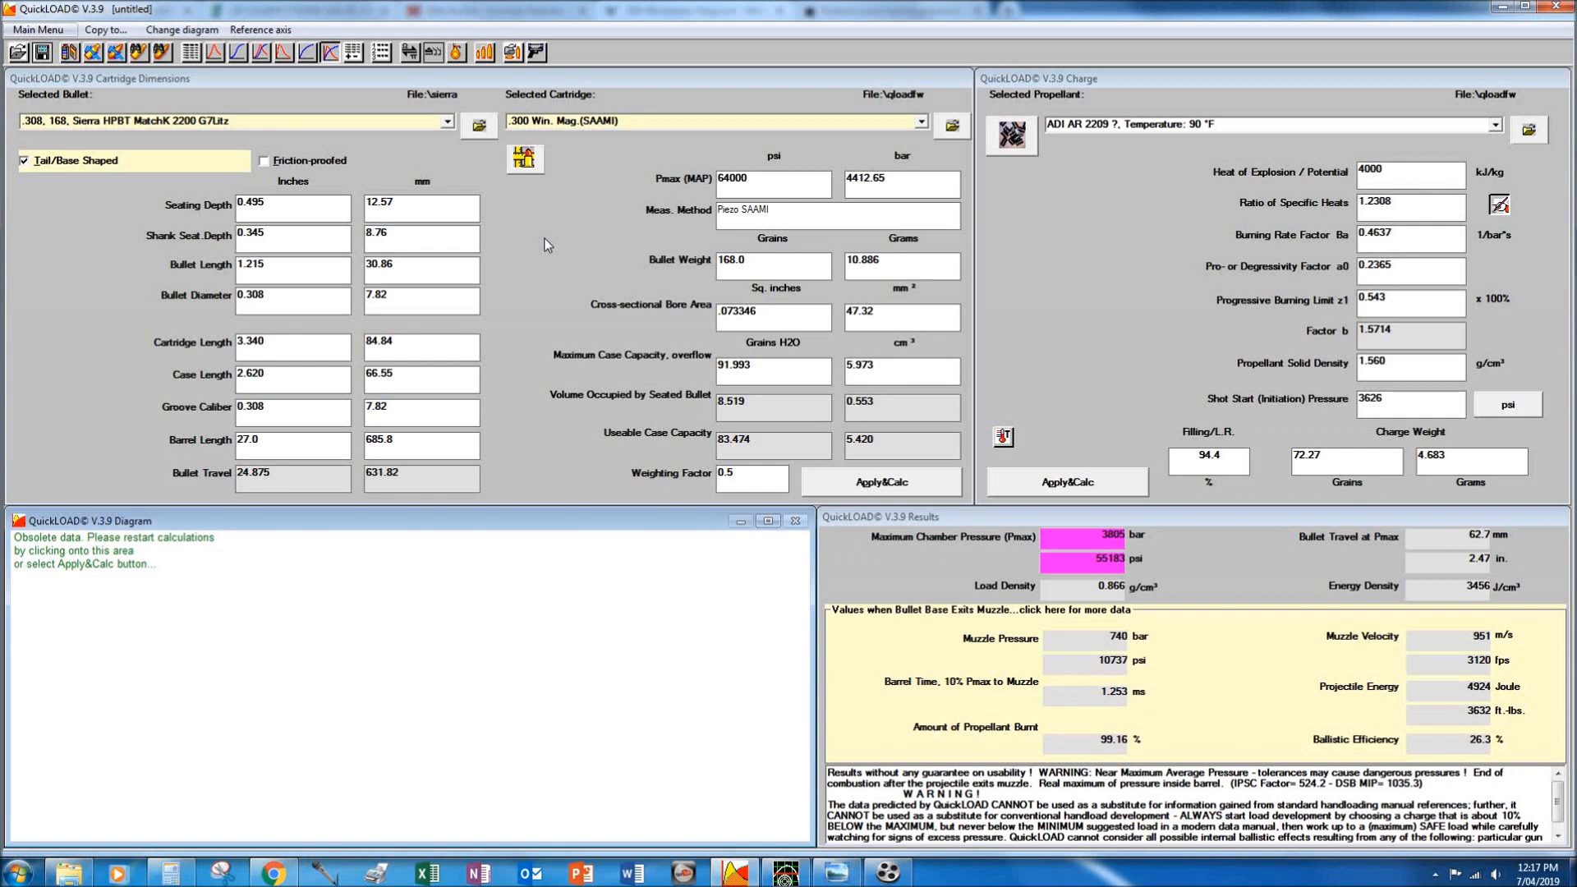
left_click(783, 364)
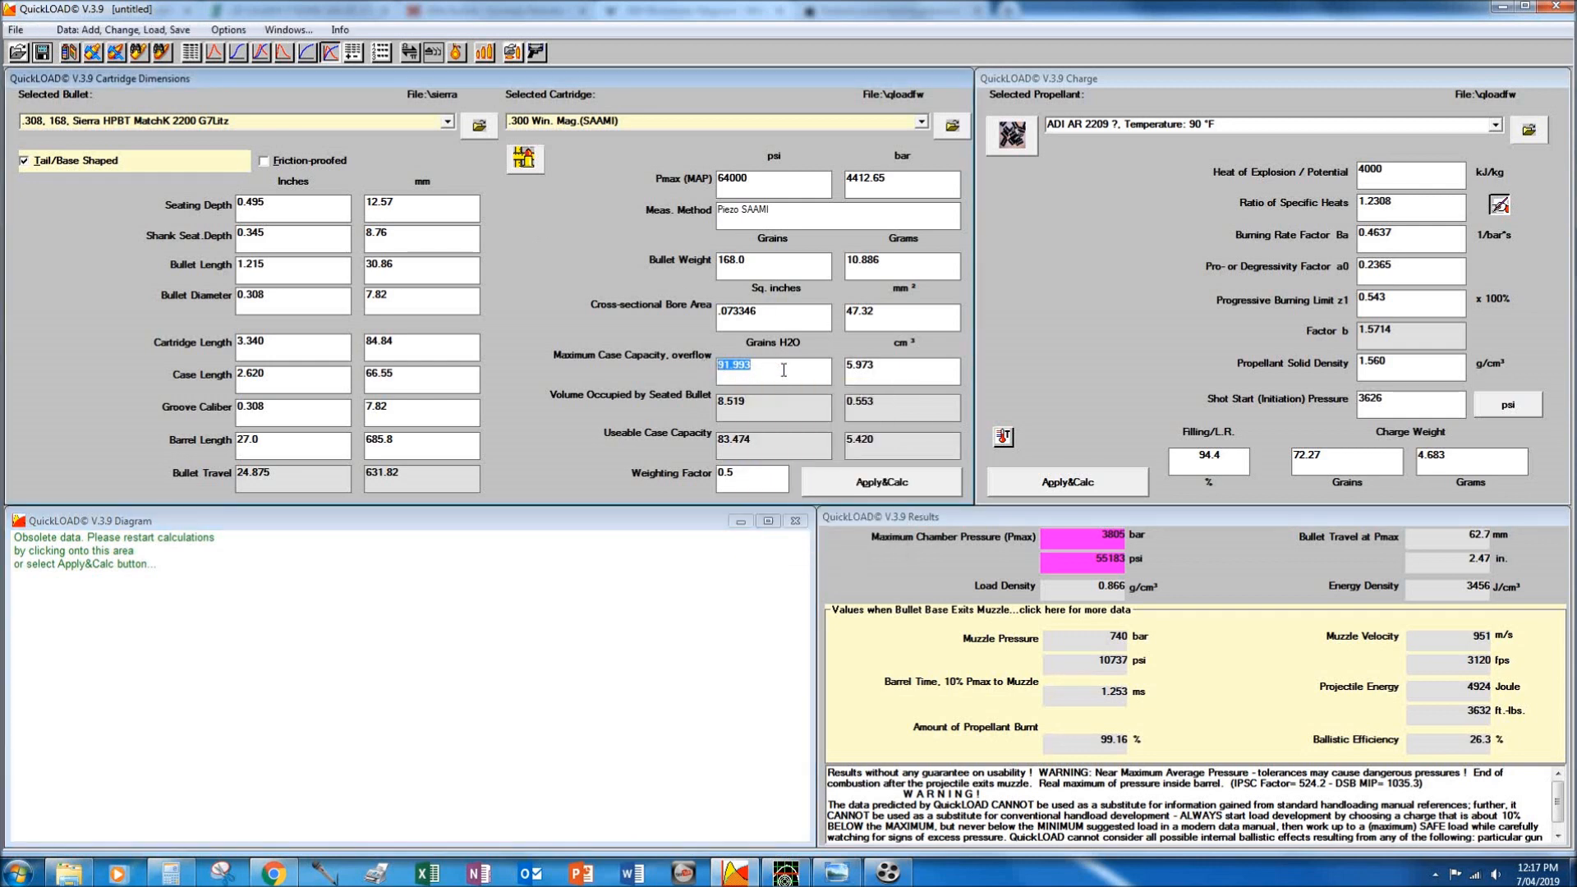
left_click(787, 369)
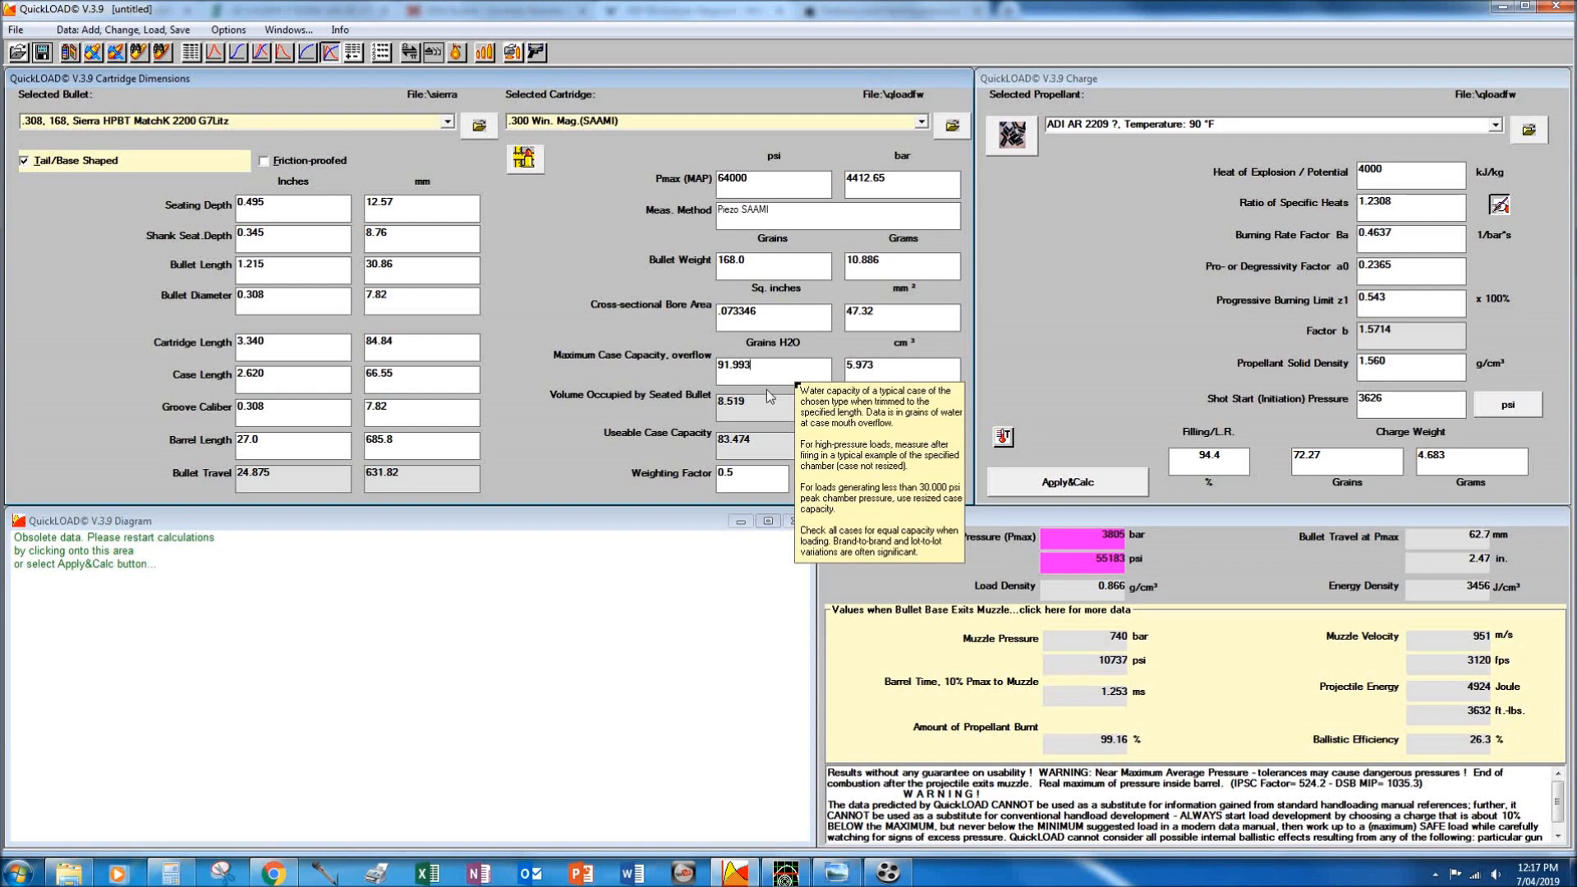
Switch to Windows Photo Viewer, examine the circled mouth of the cartridge case in 1.jpg, and return to QuickLOAD.
left_click(834, 870)
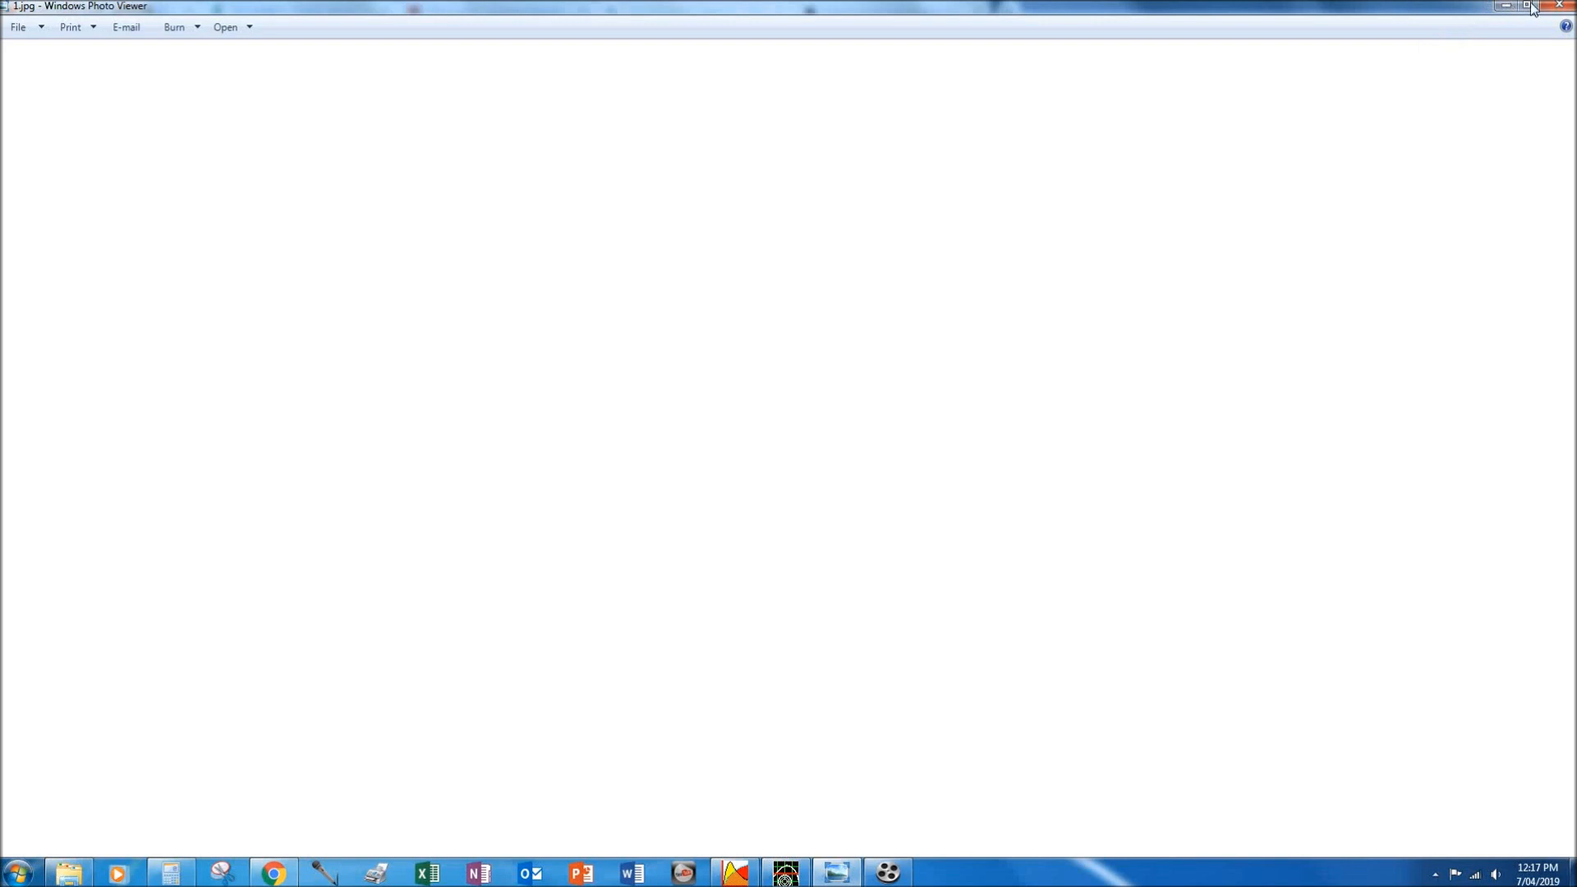
left_click(836, 872)
left_click(835, 872)
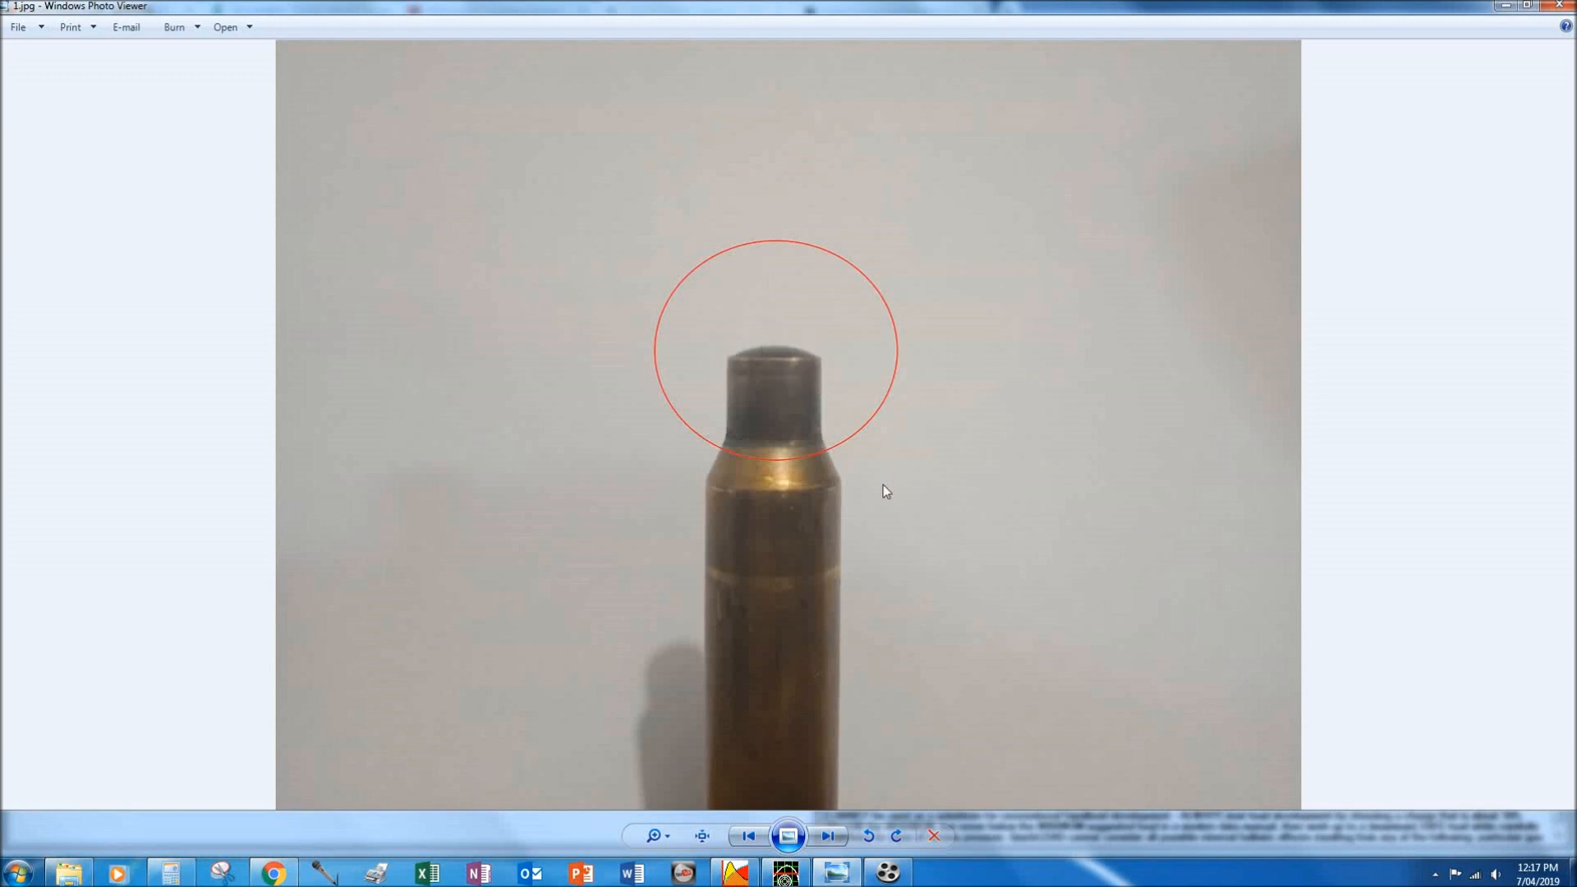
left_click(1506, 7)
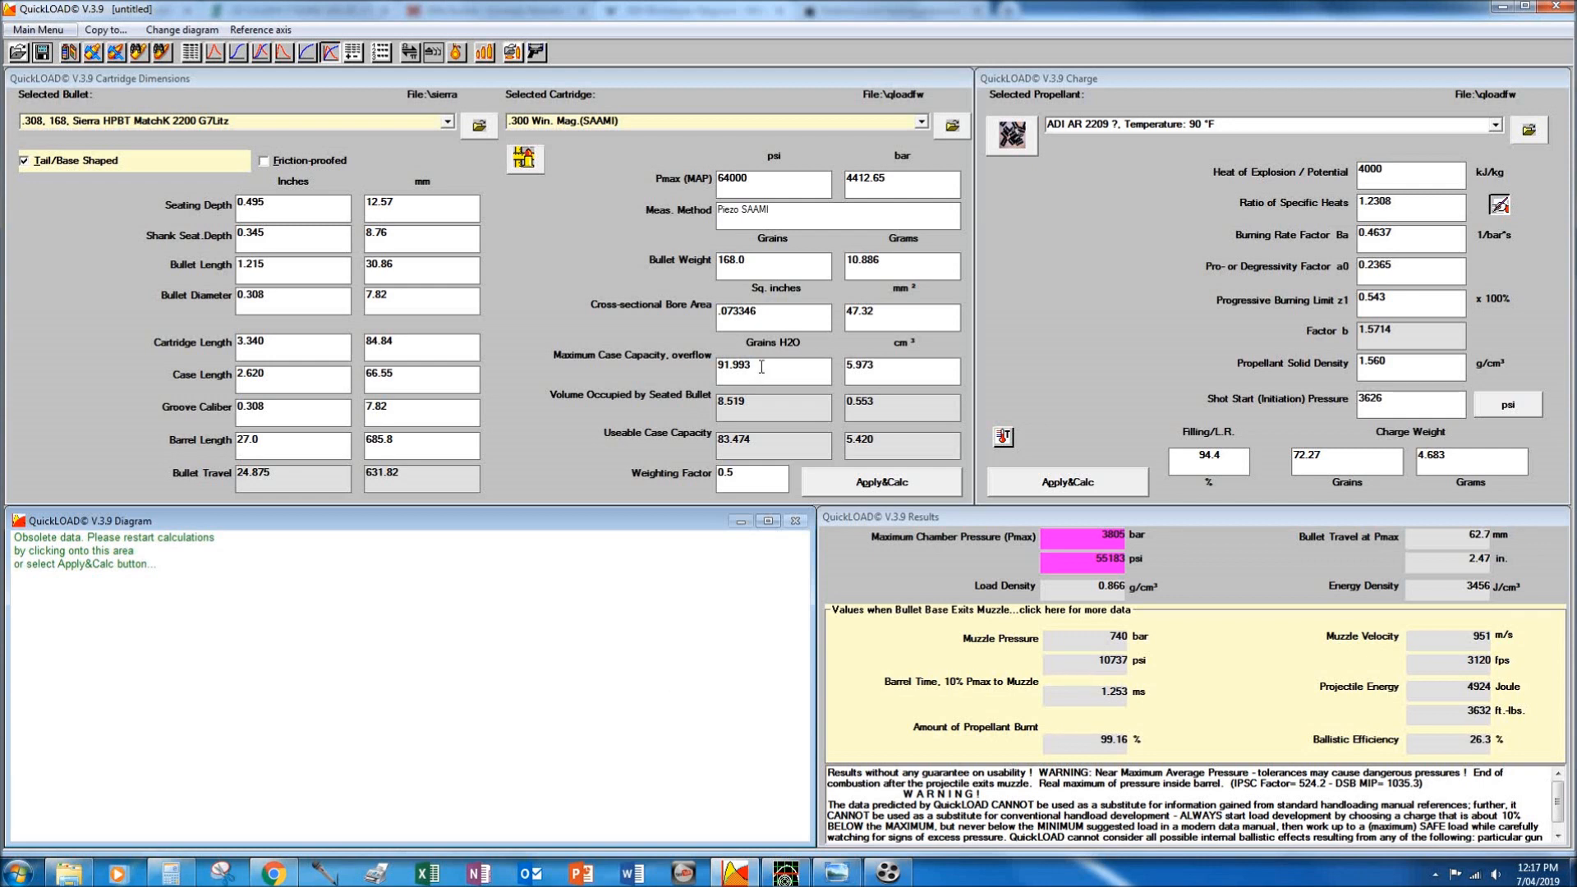
Set the maximum case capacity (overflow) to 93.54 grains of water.
left_click_drag(761, 366, 696, 367)
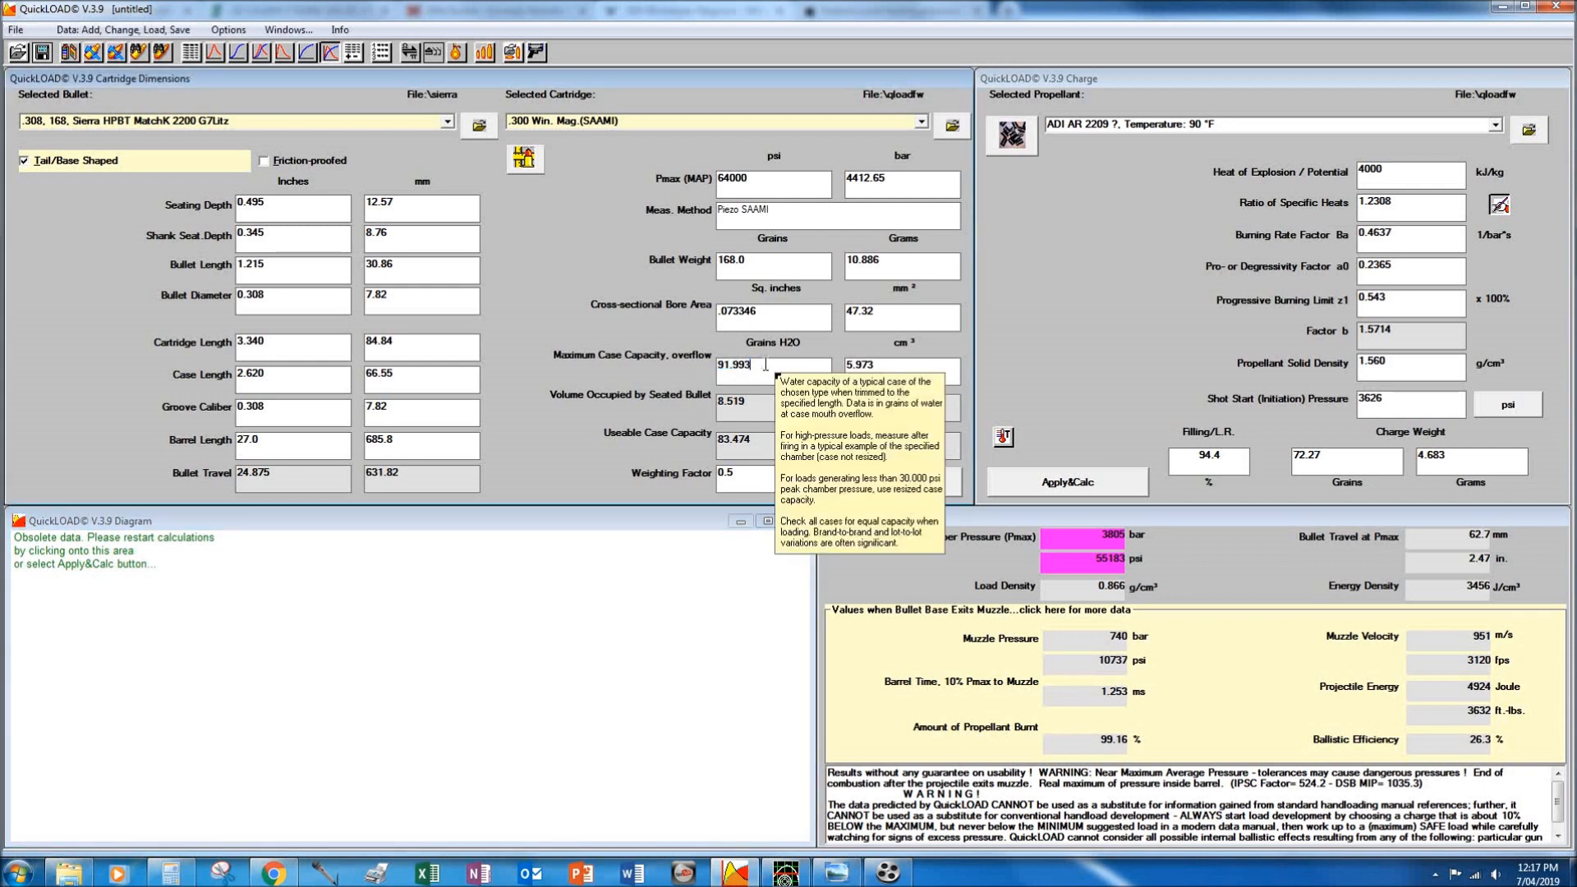
left_click(802, 370)
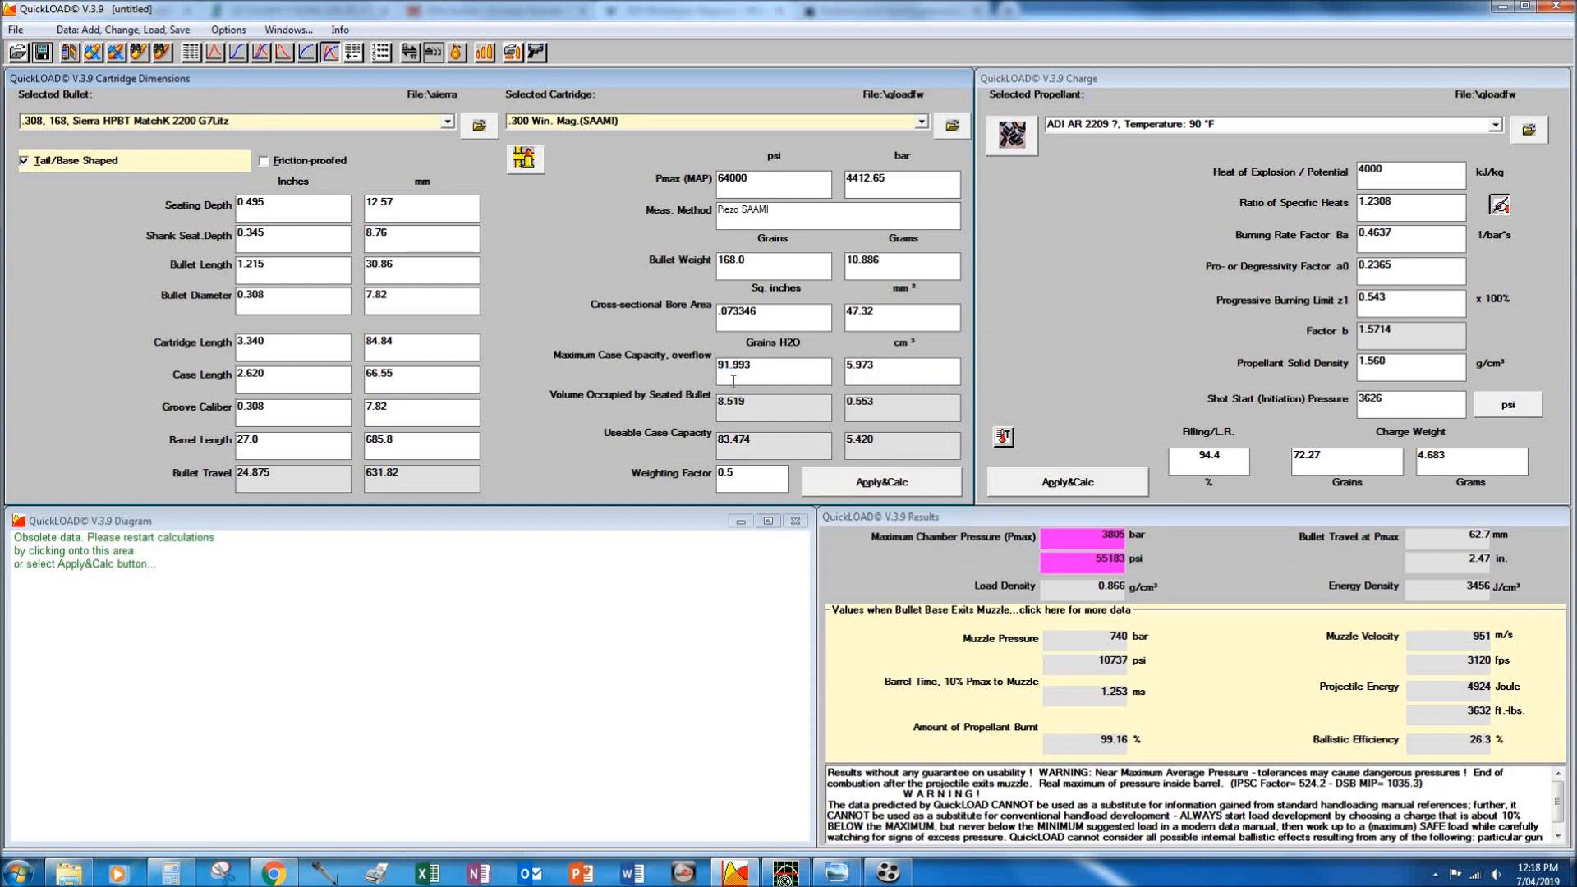
mouse_move(752, 371)
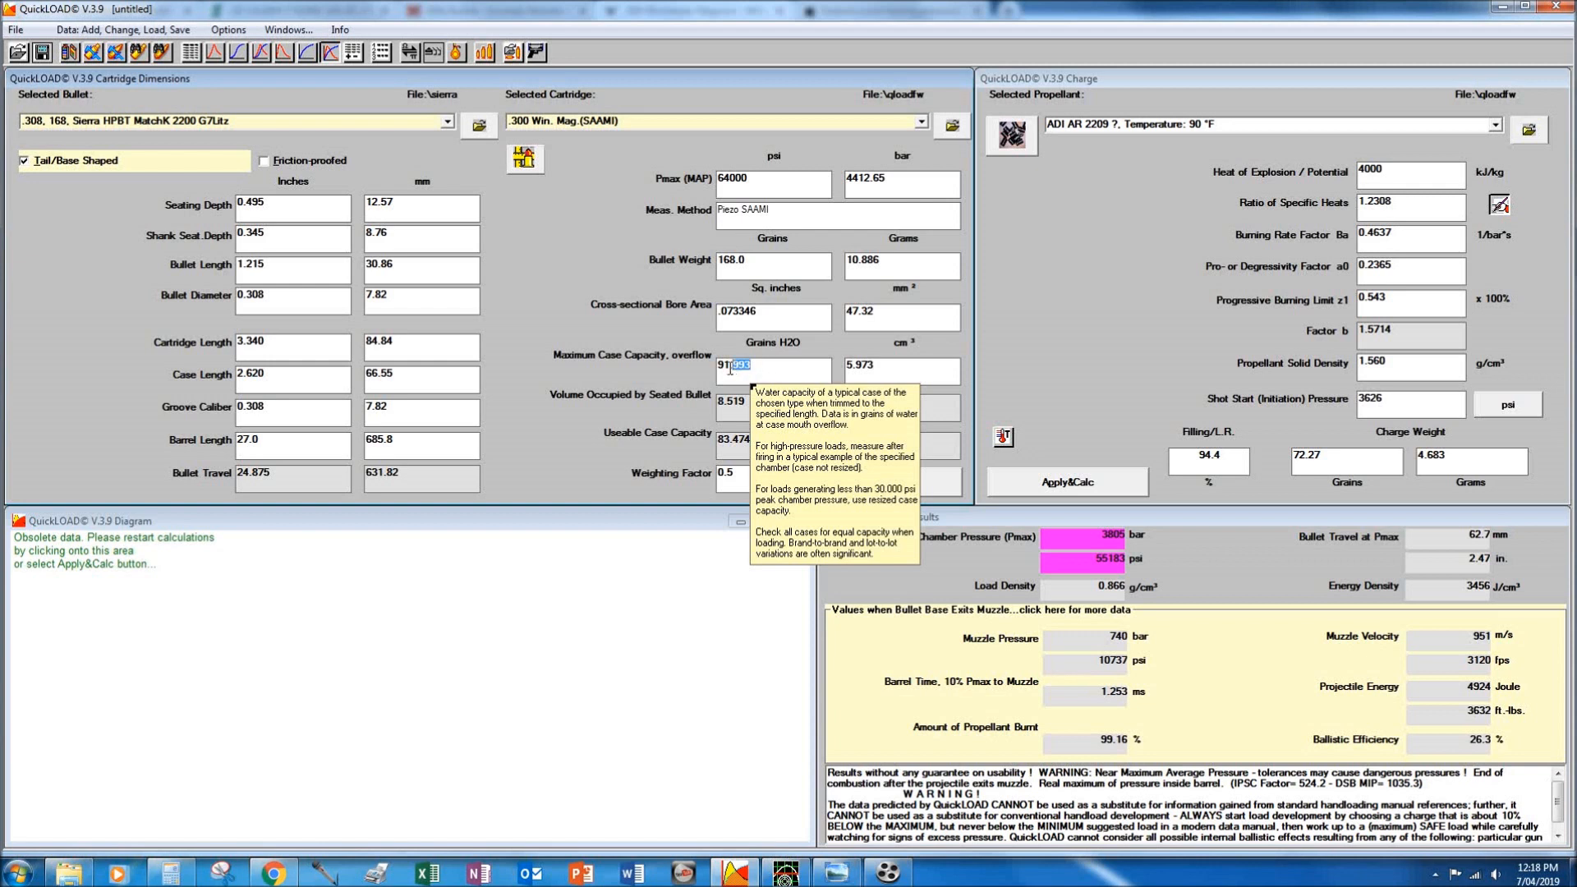
double_click(765, 367)
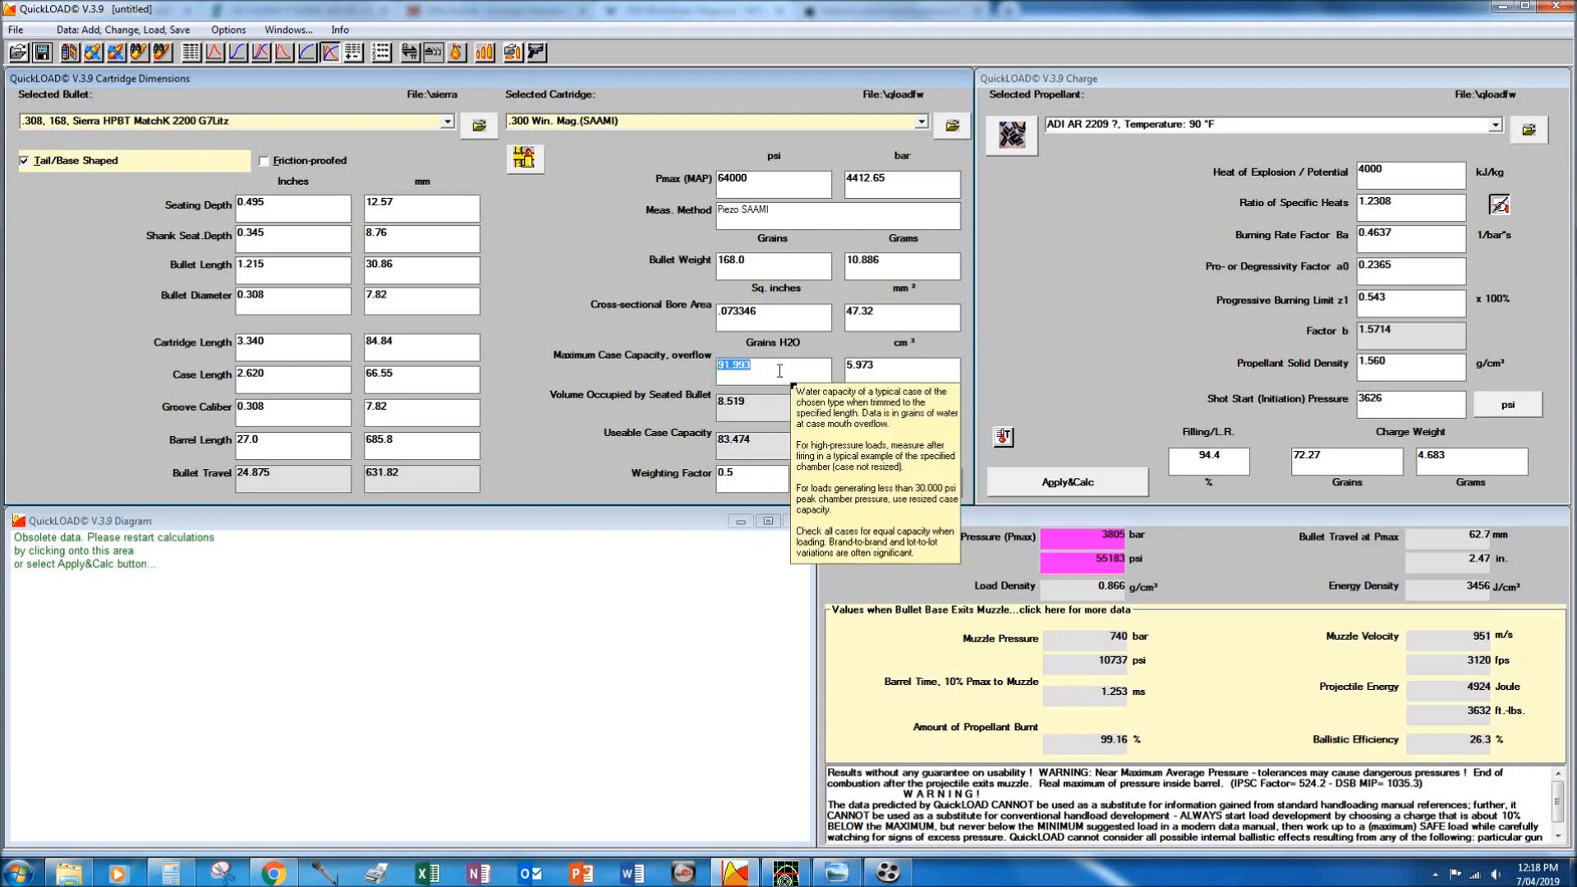
key("BackSpace")
type("93.54")
Set the barrel length to 24.0 inches.
left_click(250, 441)
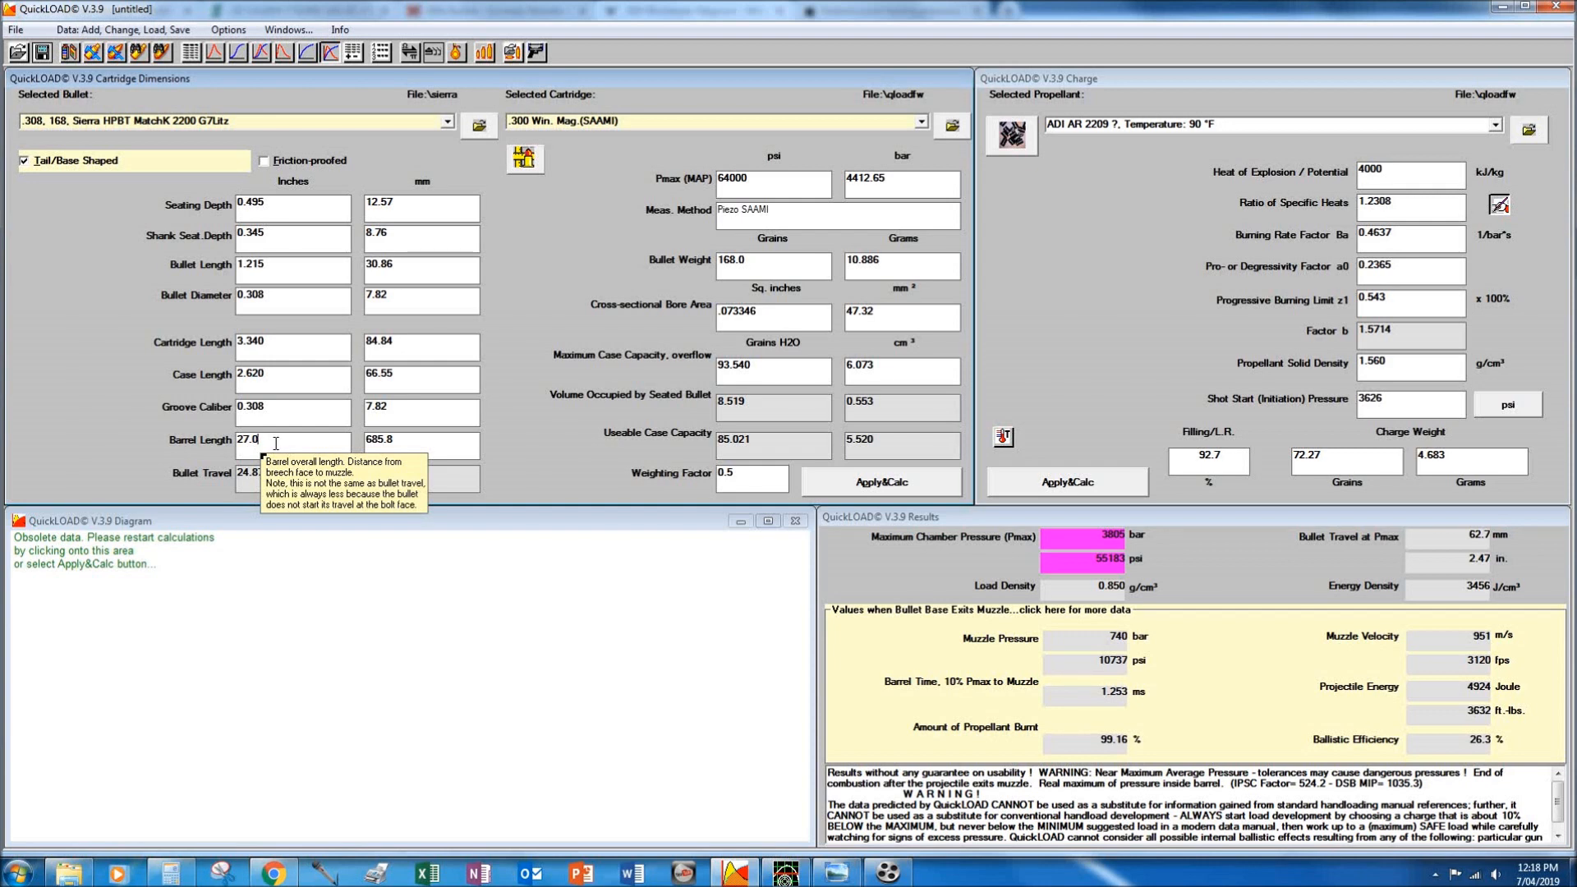
left_click(248, 442)
key("BackSpace")
type("4")
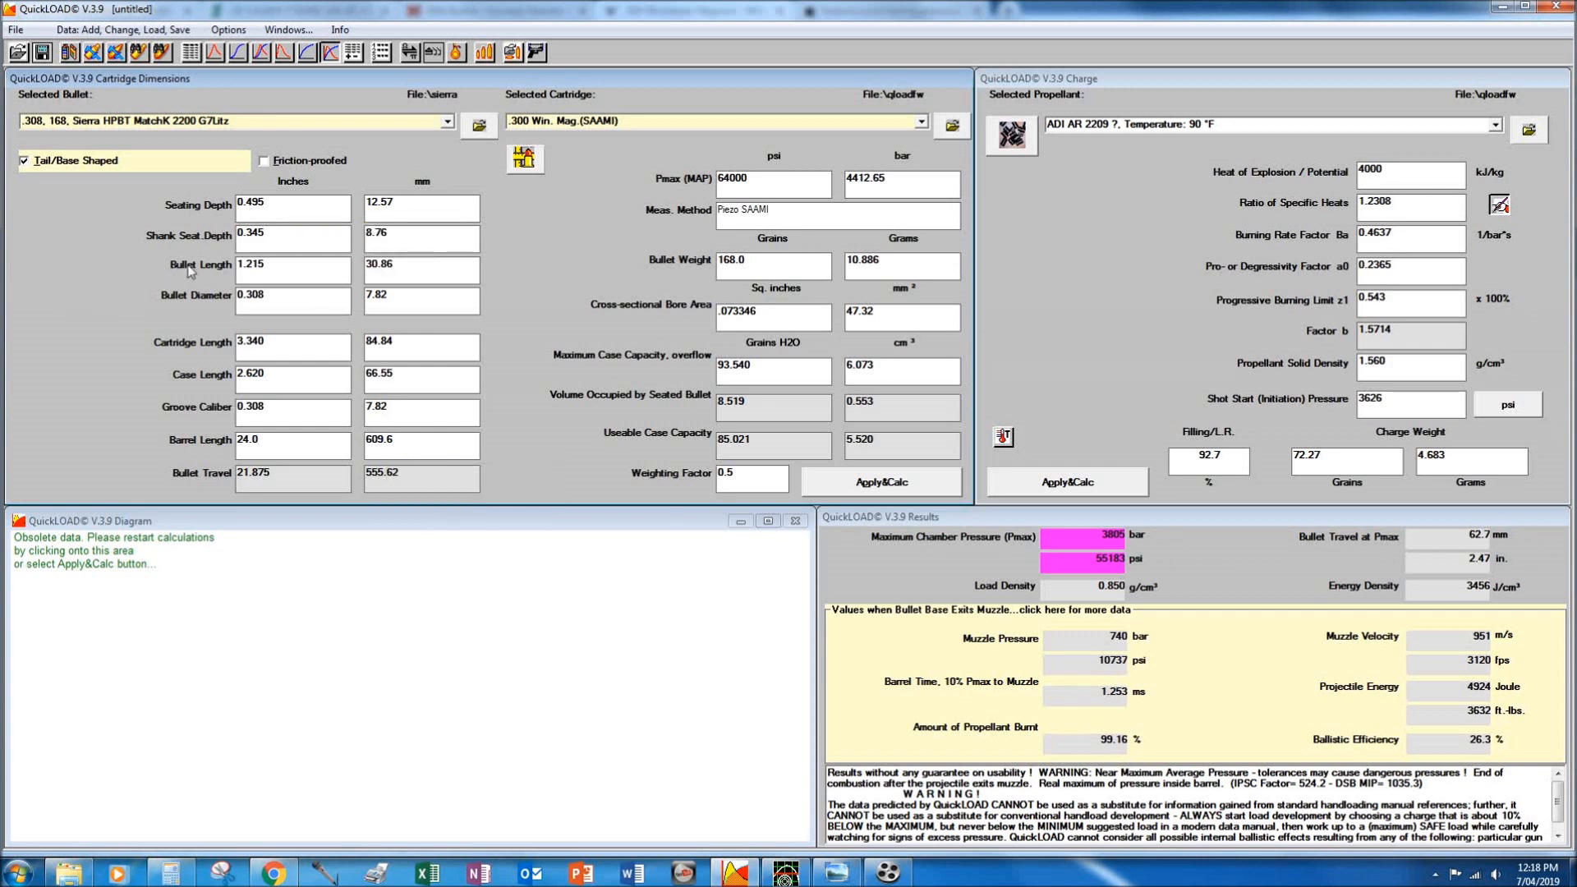
Set the bullet length to 1.218 inches.
left_click(274, 265)
left_click(282, 265)
double_click(279, 267)
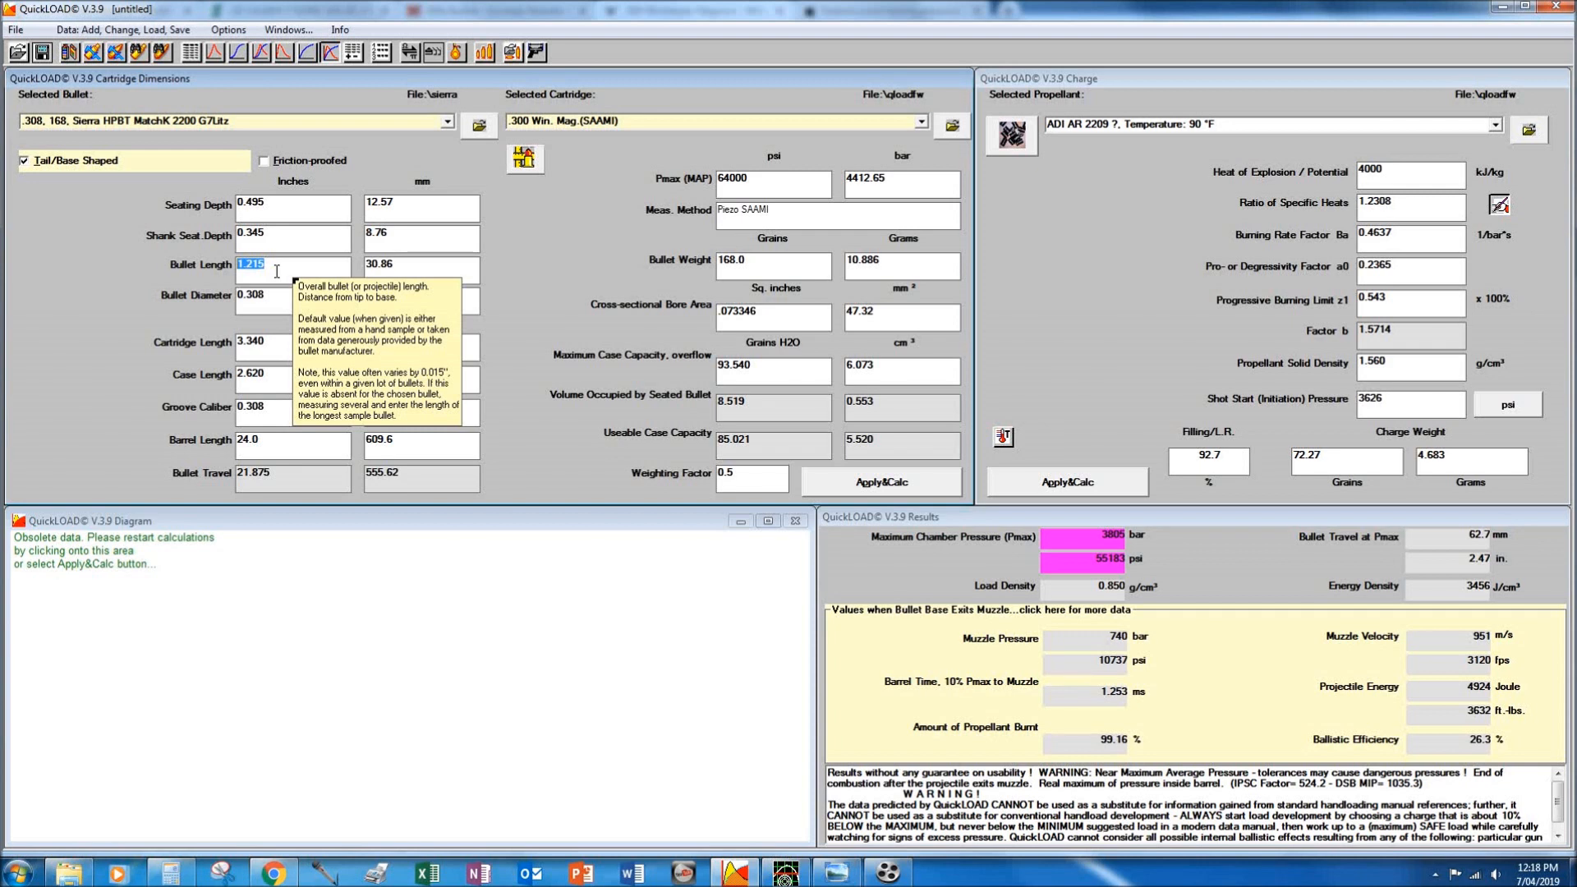
left_click(276, 271)
key("BackSpace")
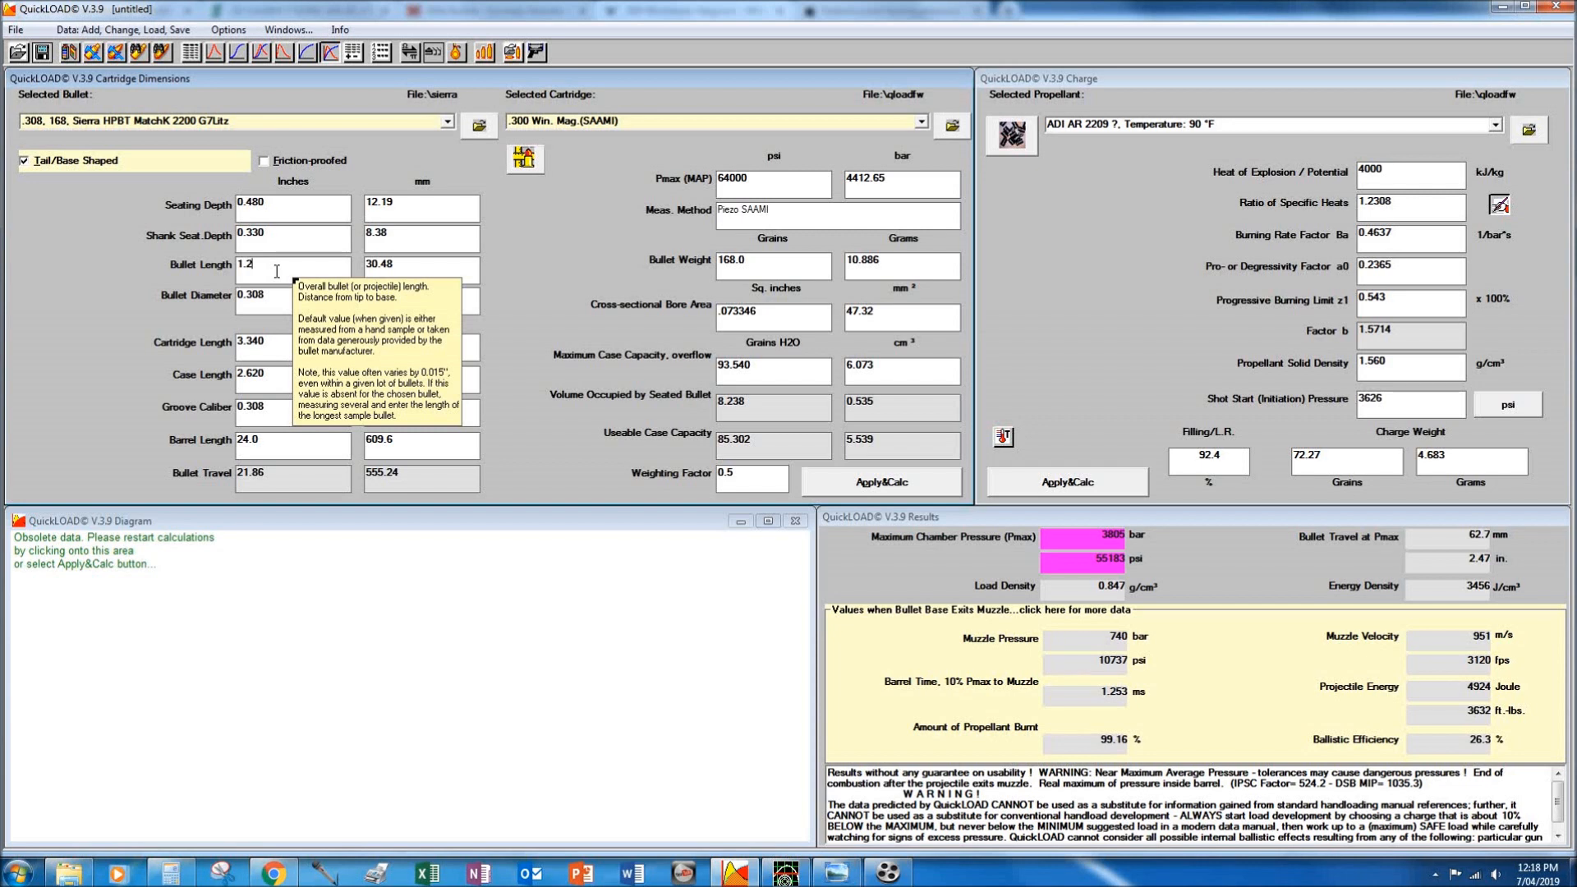
type("8")
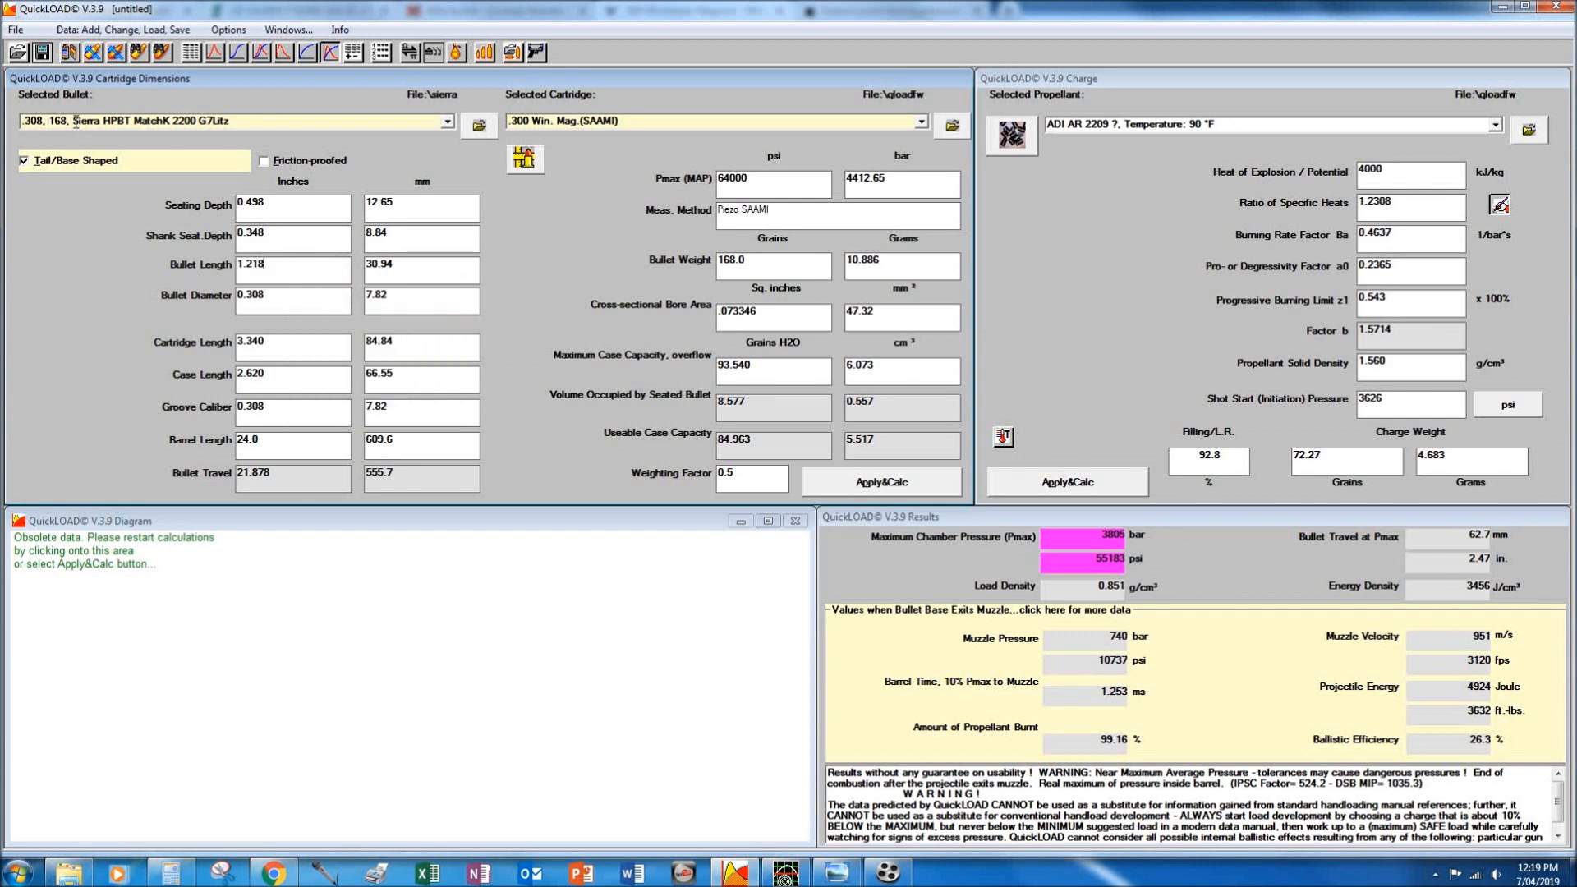
Set the cartridge length to 3.345 inches.
left_click(271, 343)
key("BackSpace")
type("5")
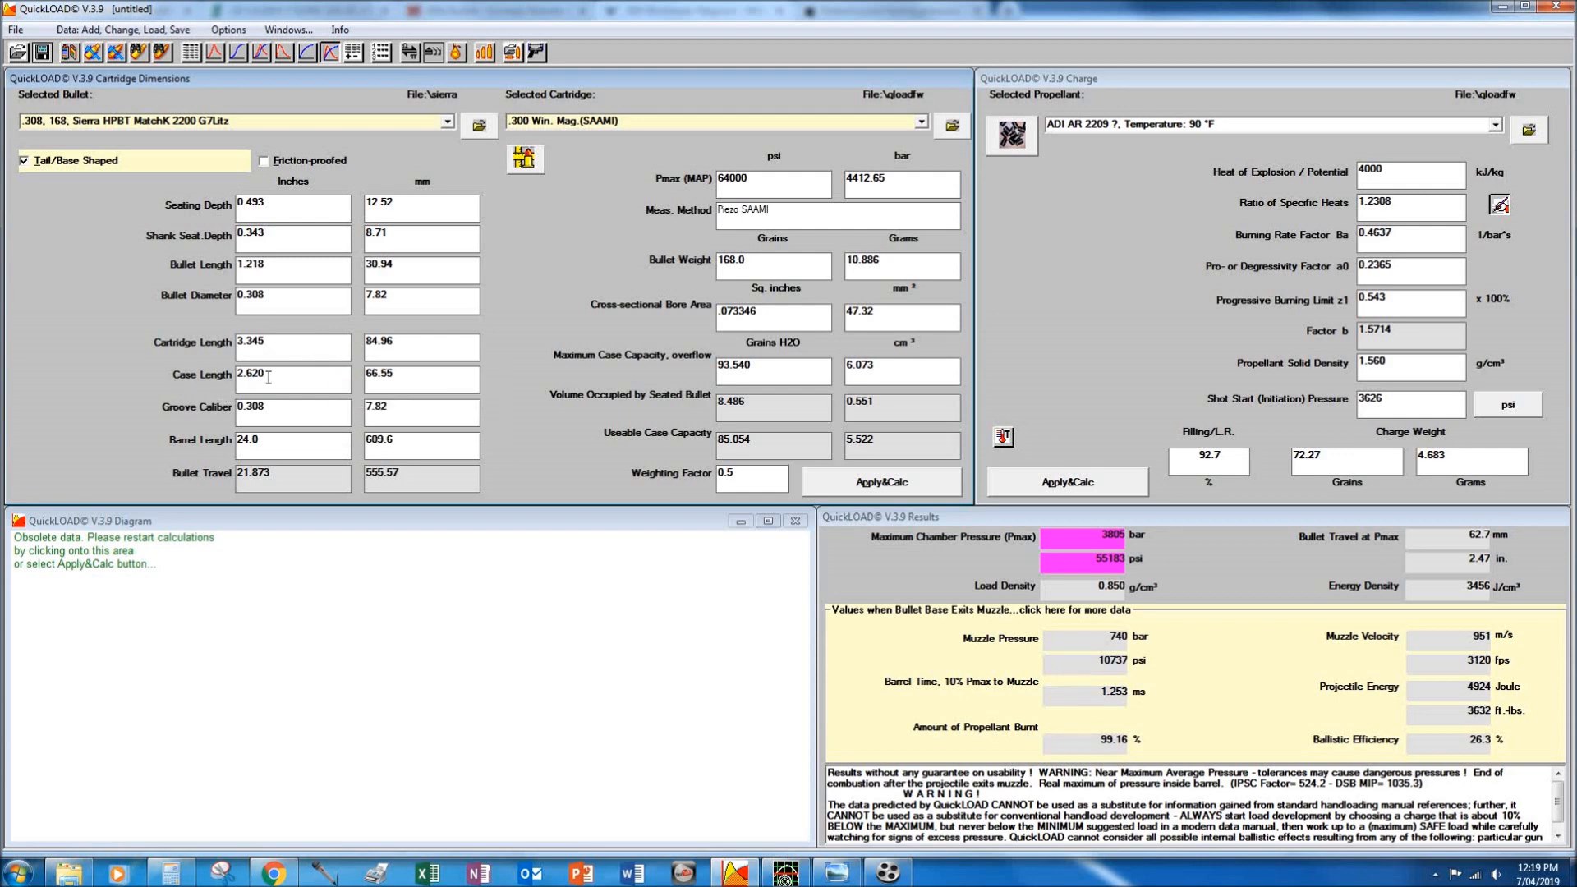
Check the case length on Wikipedia's .300 Winchester Magnum page in Chrome, then set QuickLOAD's case length to 67 mm.
left_click(507, 748)
left_click(273, 872)
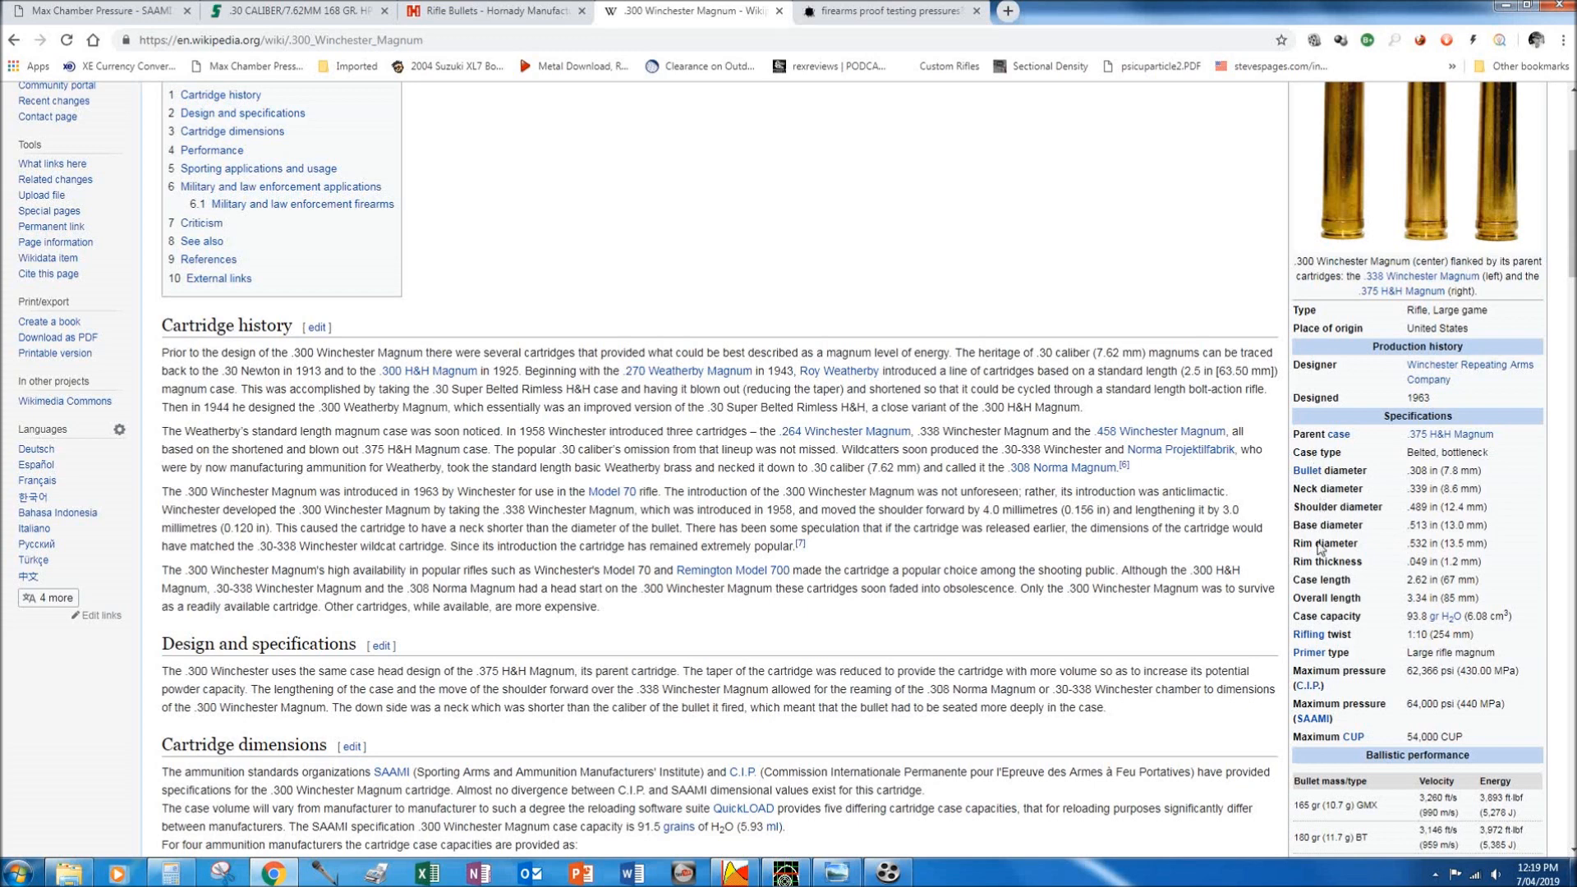
left_click(735, 872)
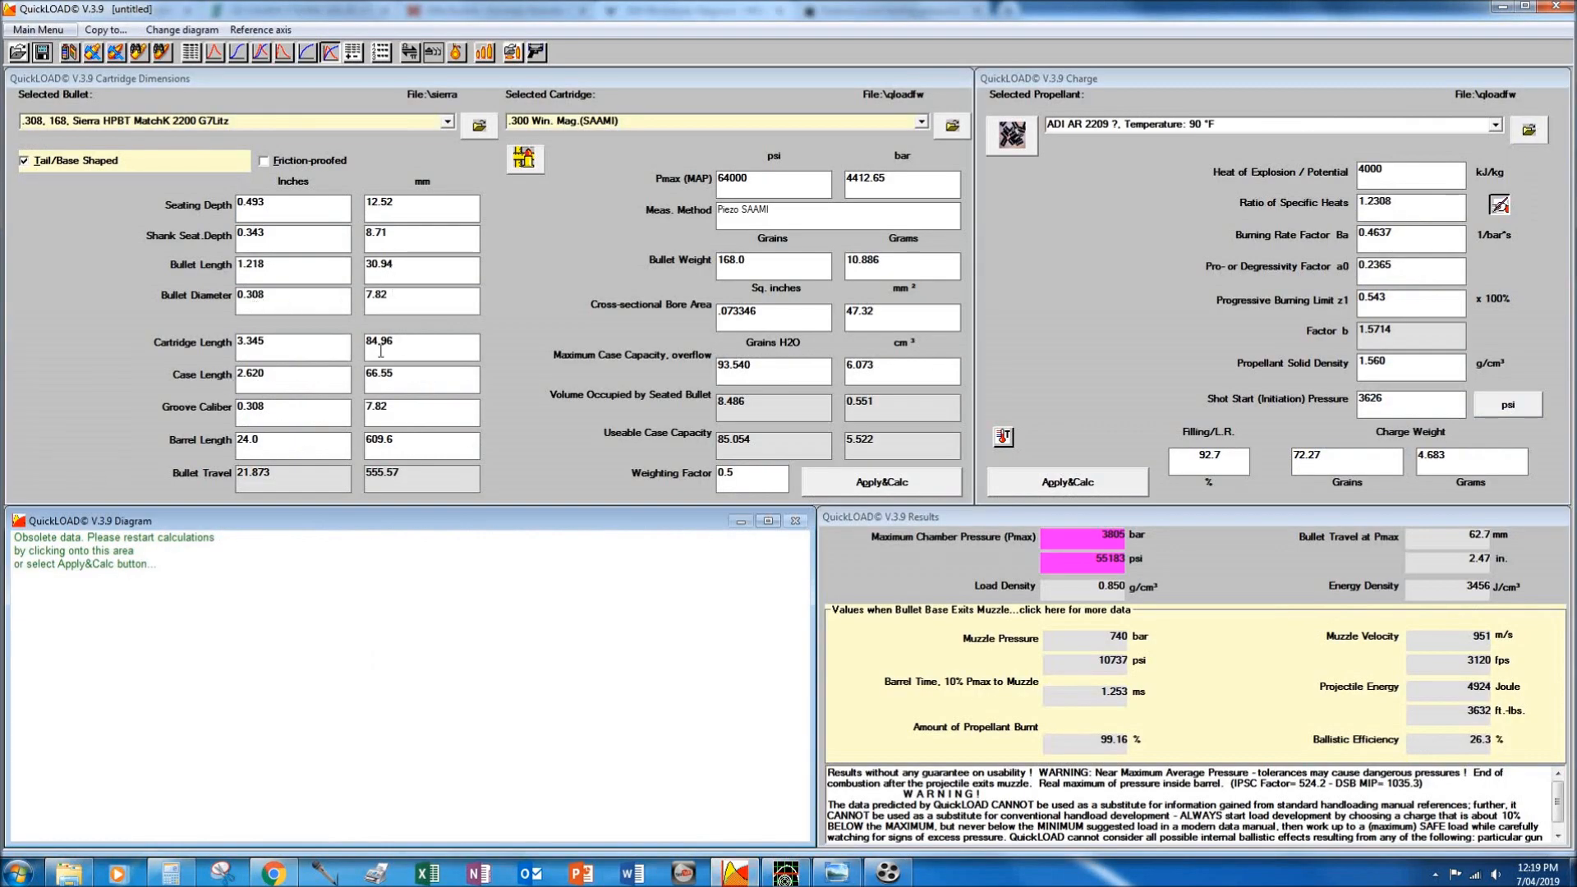
double_click(373, 375)
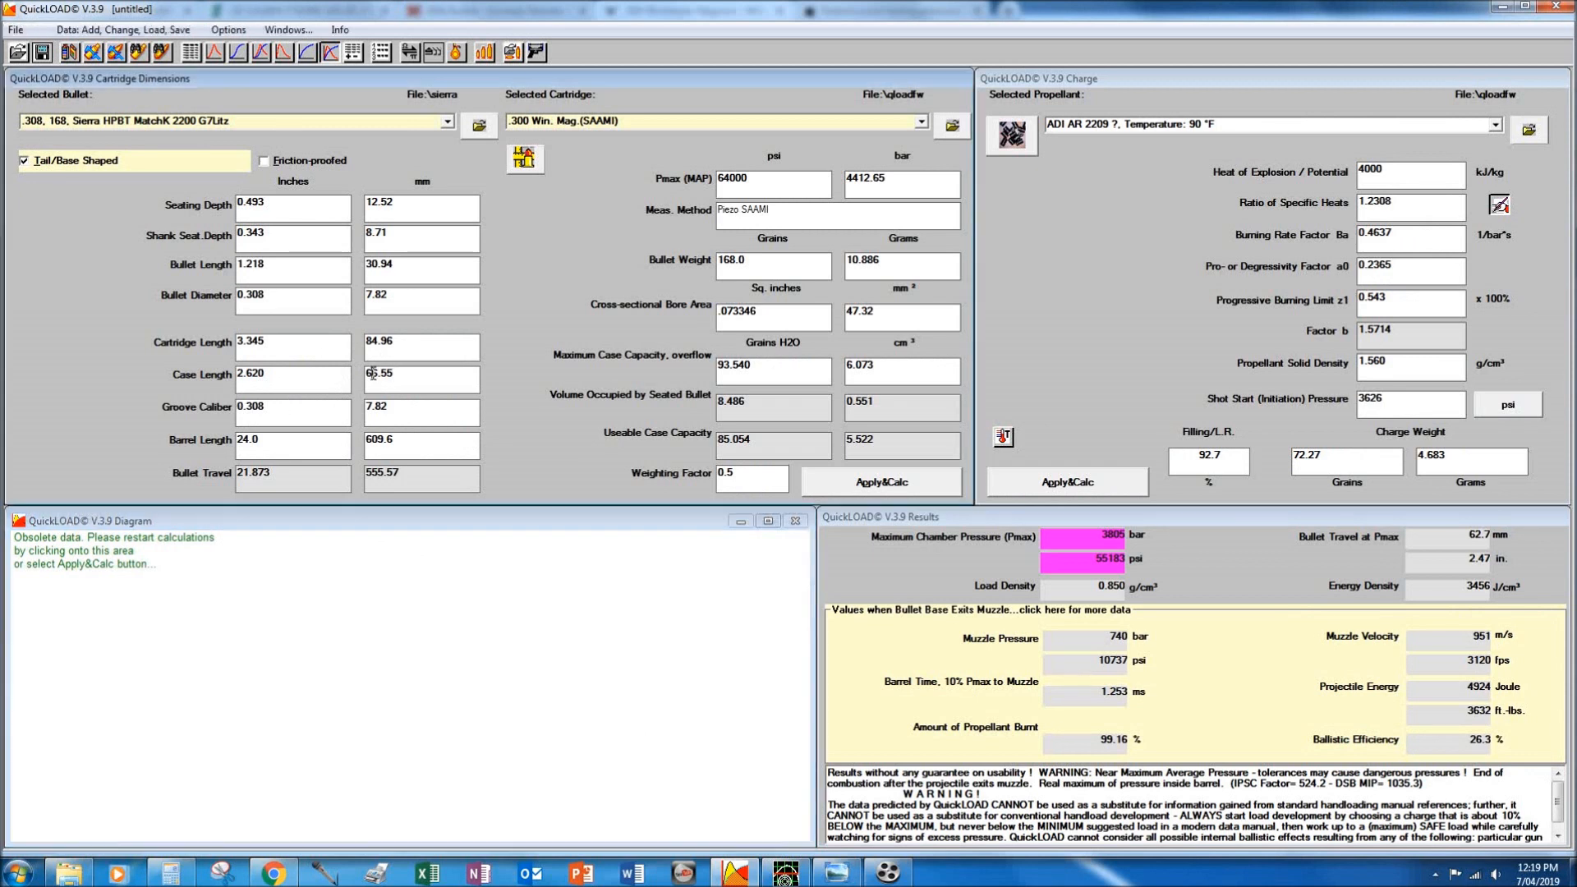
type("67")
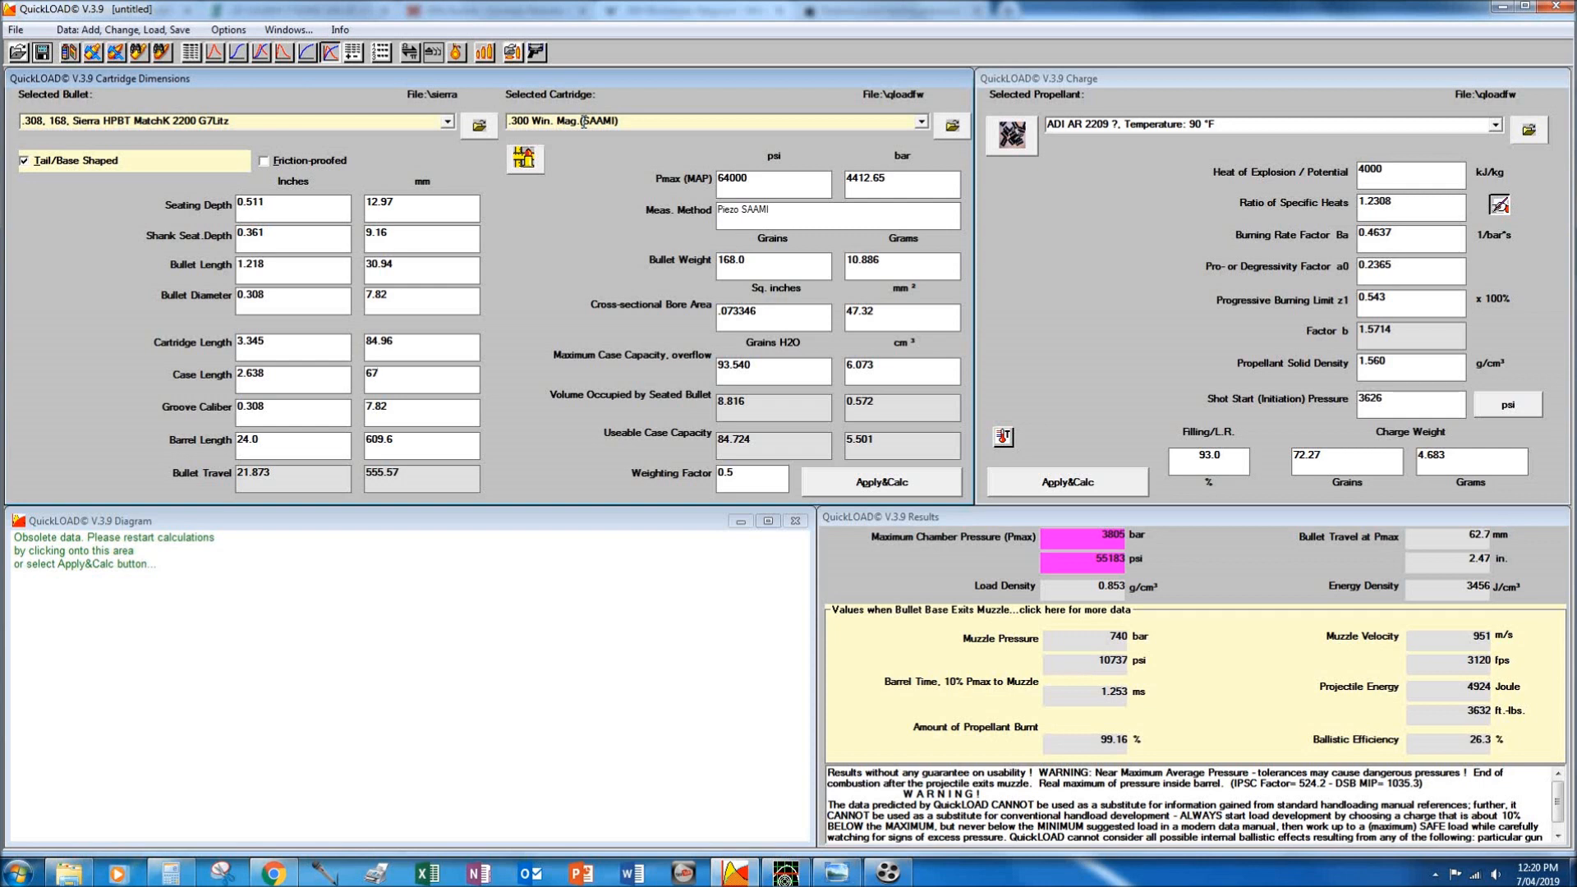
Change the selected cartridge to .300 Win. Mag. CIP to compare its maximum pressure limit.
left_click(720, 178)
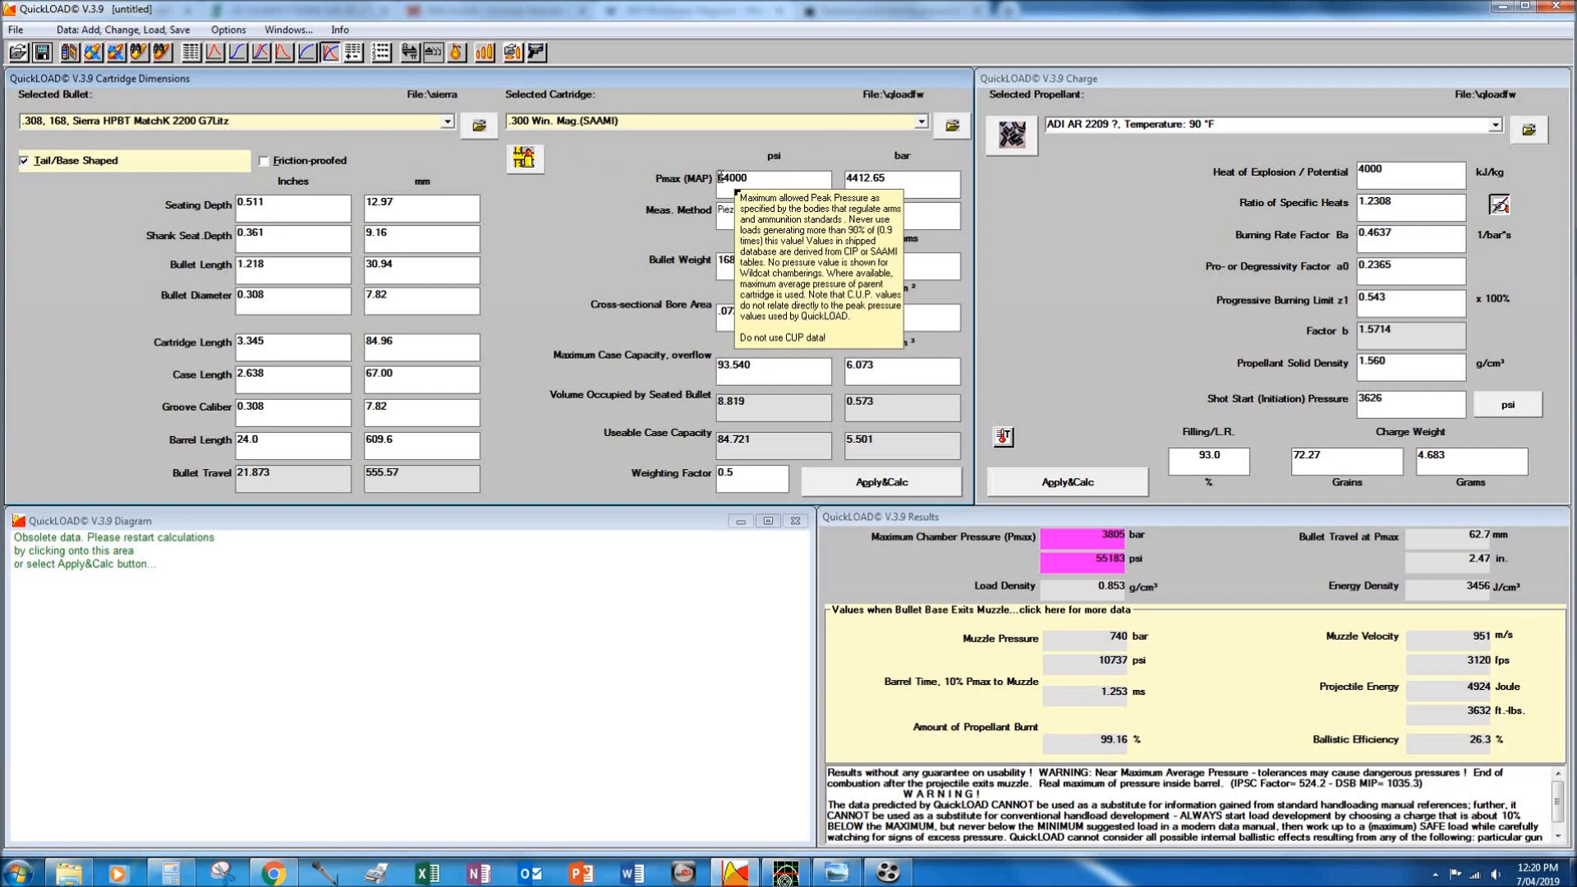
left_click(920, 121)
scroll(722, 197, "up", 3)
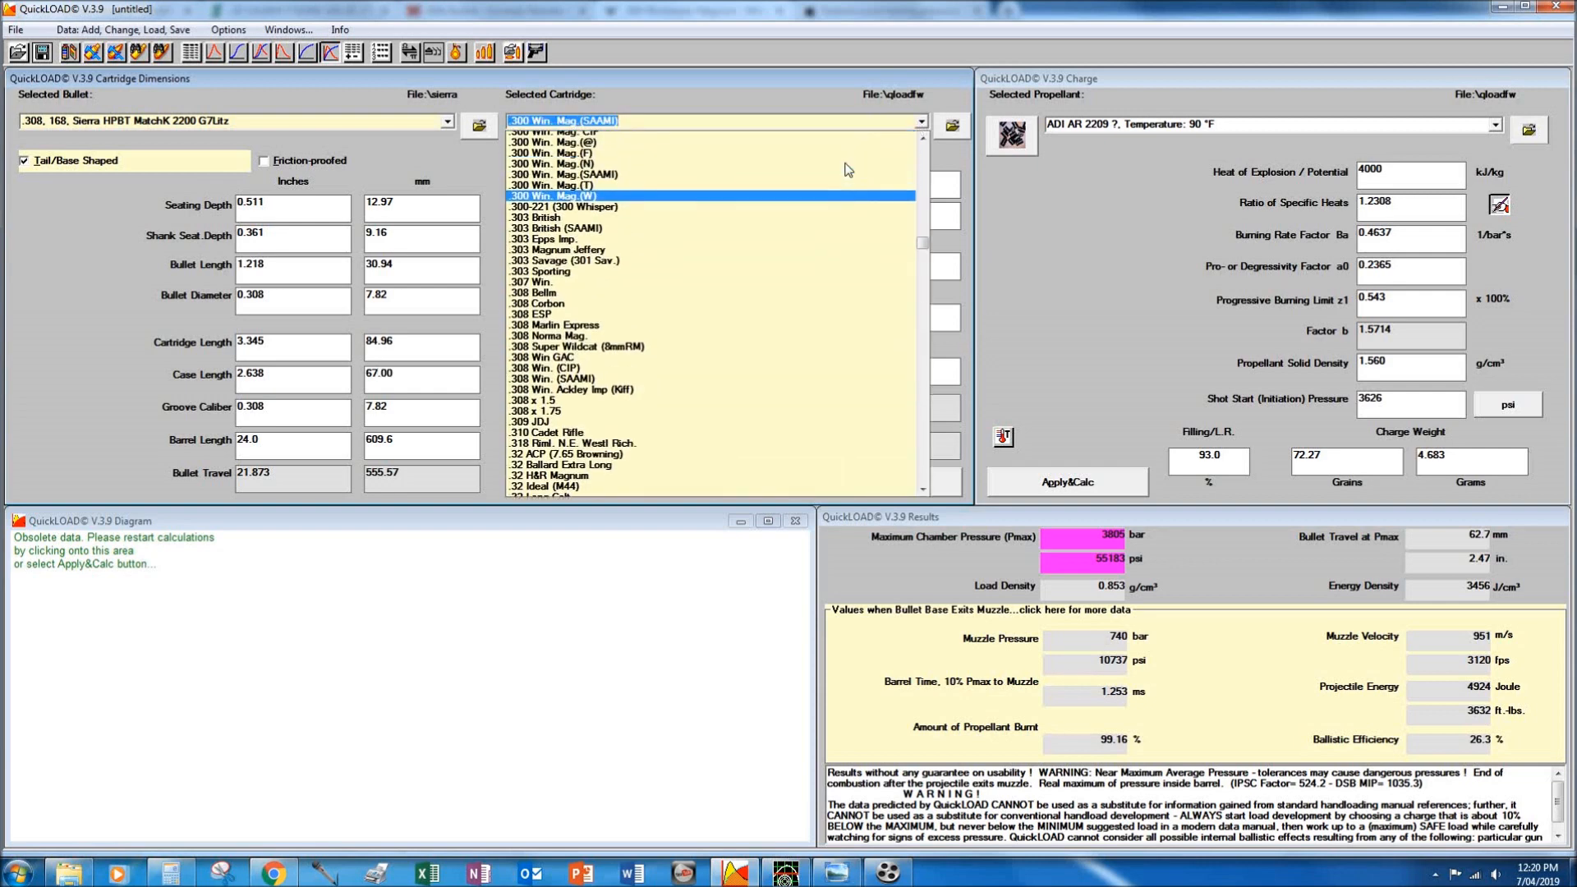
left_click(719, 190)
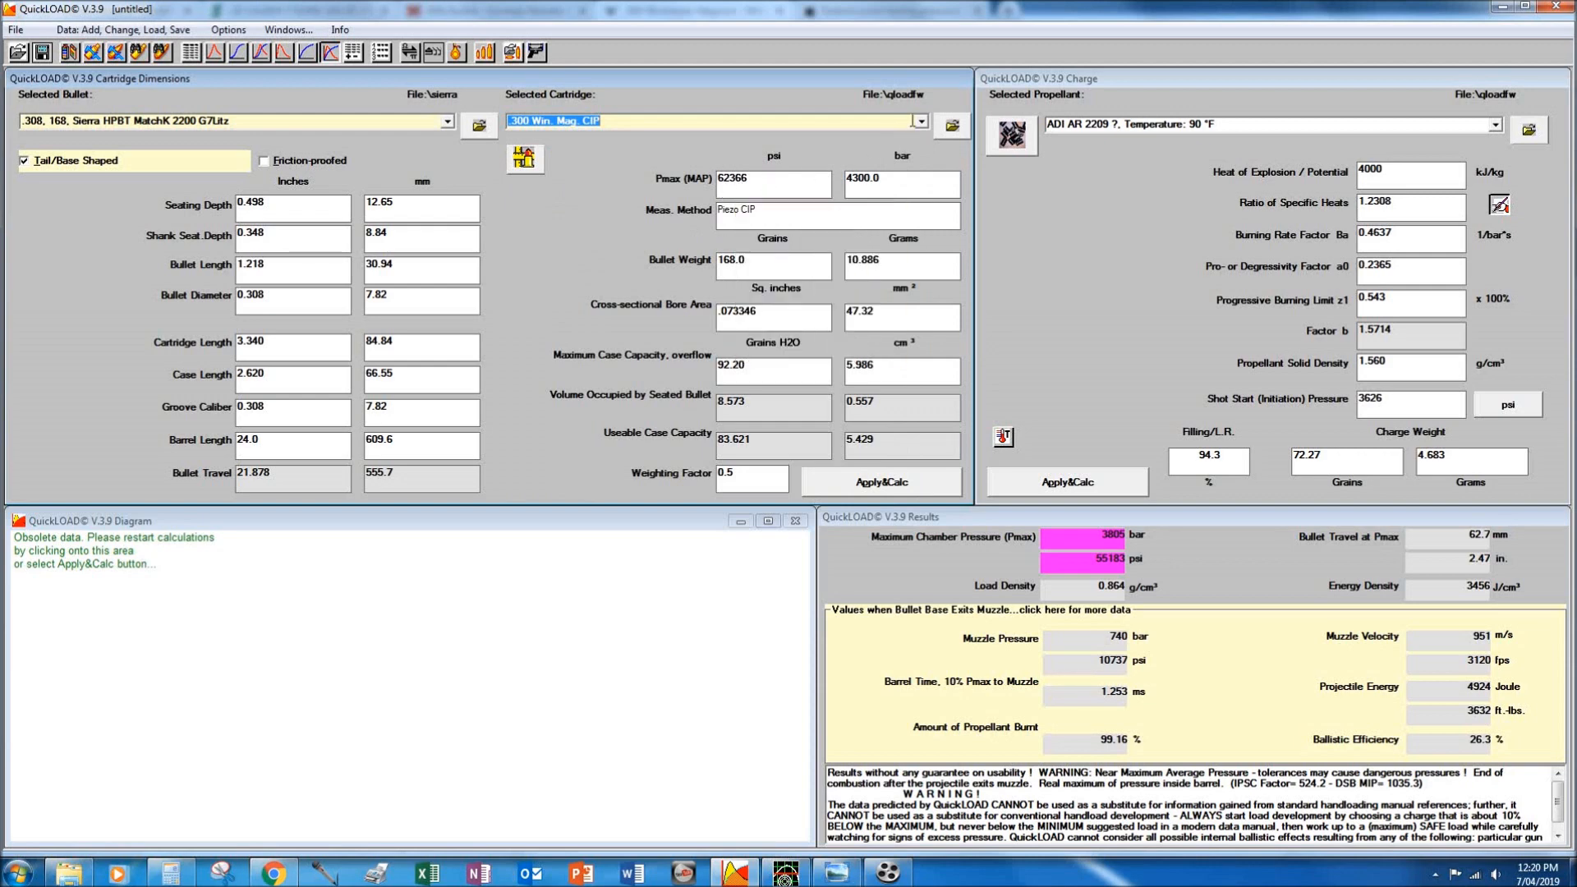
Change the selected cartridge back to .300 Win. Mag.(SAAMI) to restore its standard case data.
left_click(921, 122)
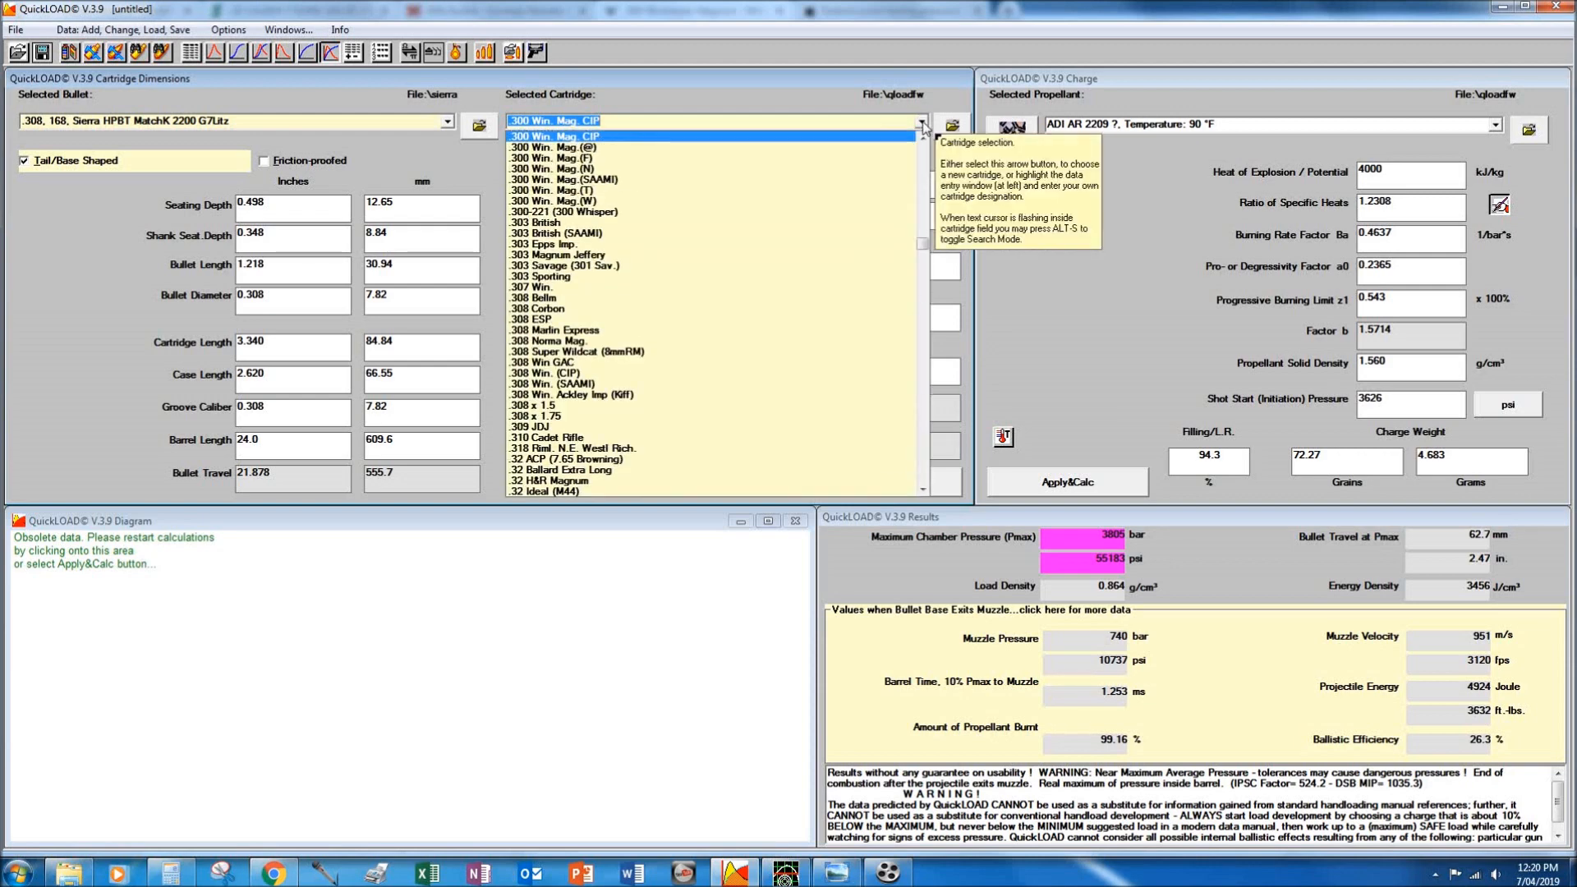
left_click(800, 179)
left_click(766, 184)
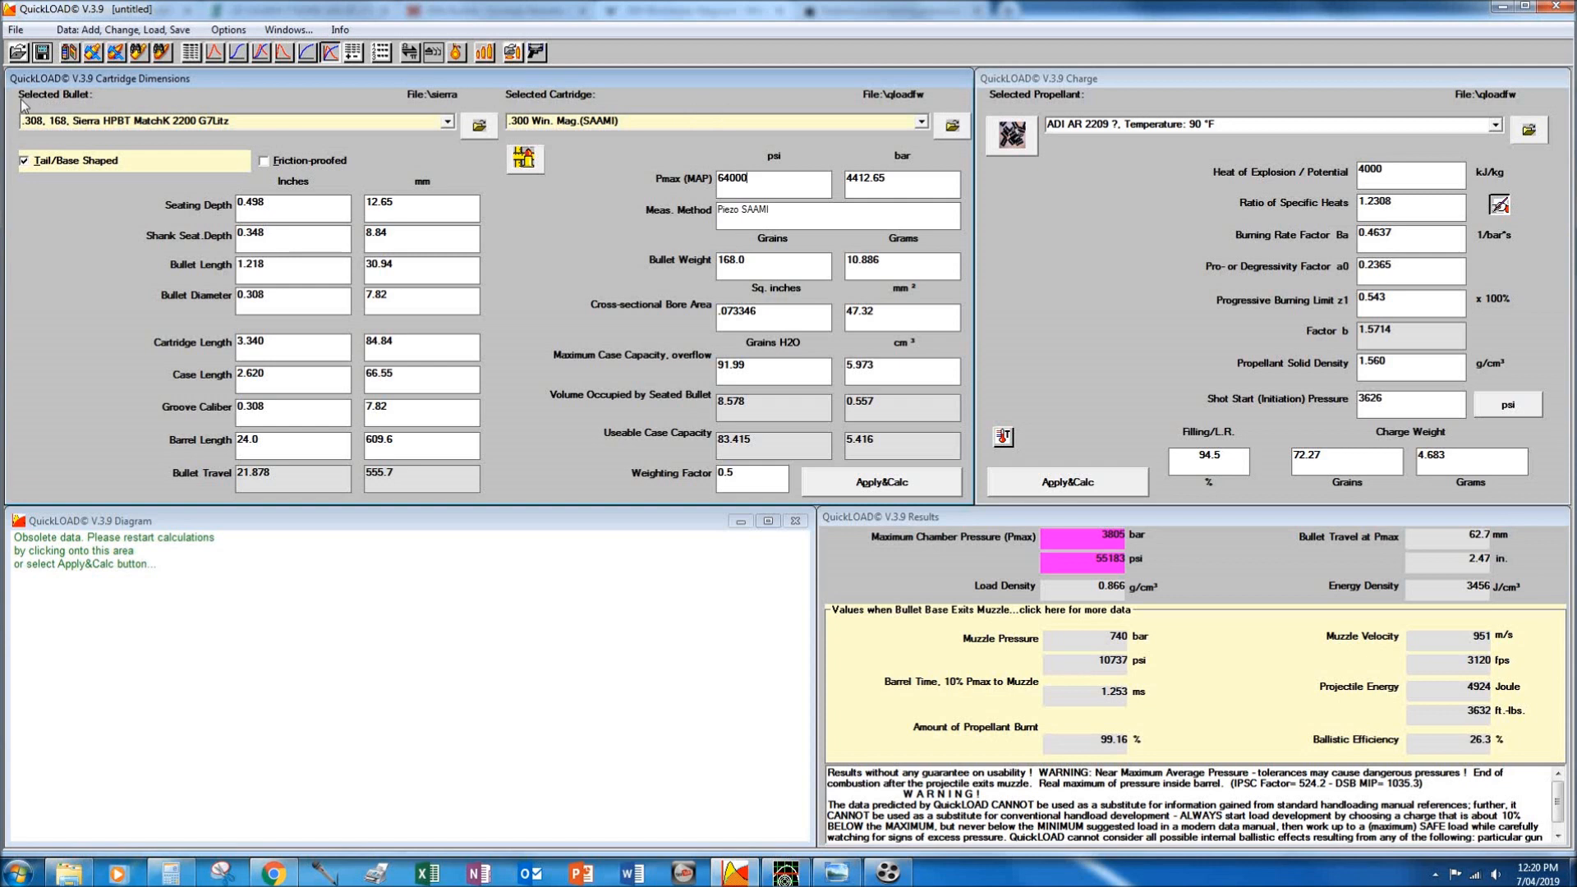
Check the bullet length, cartridge length, case length and barrel length entered for the load.
left_click(279, 263)
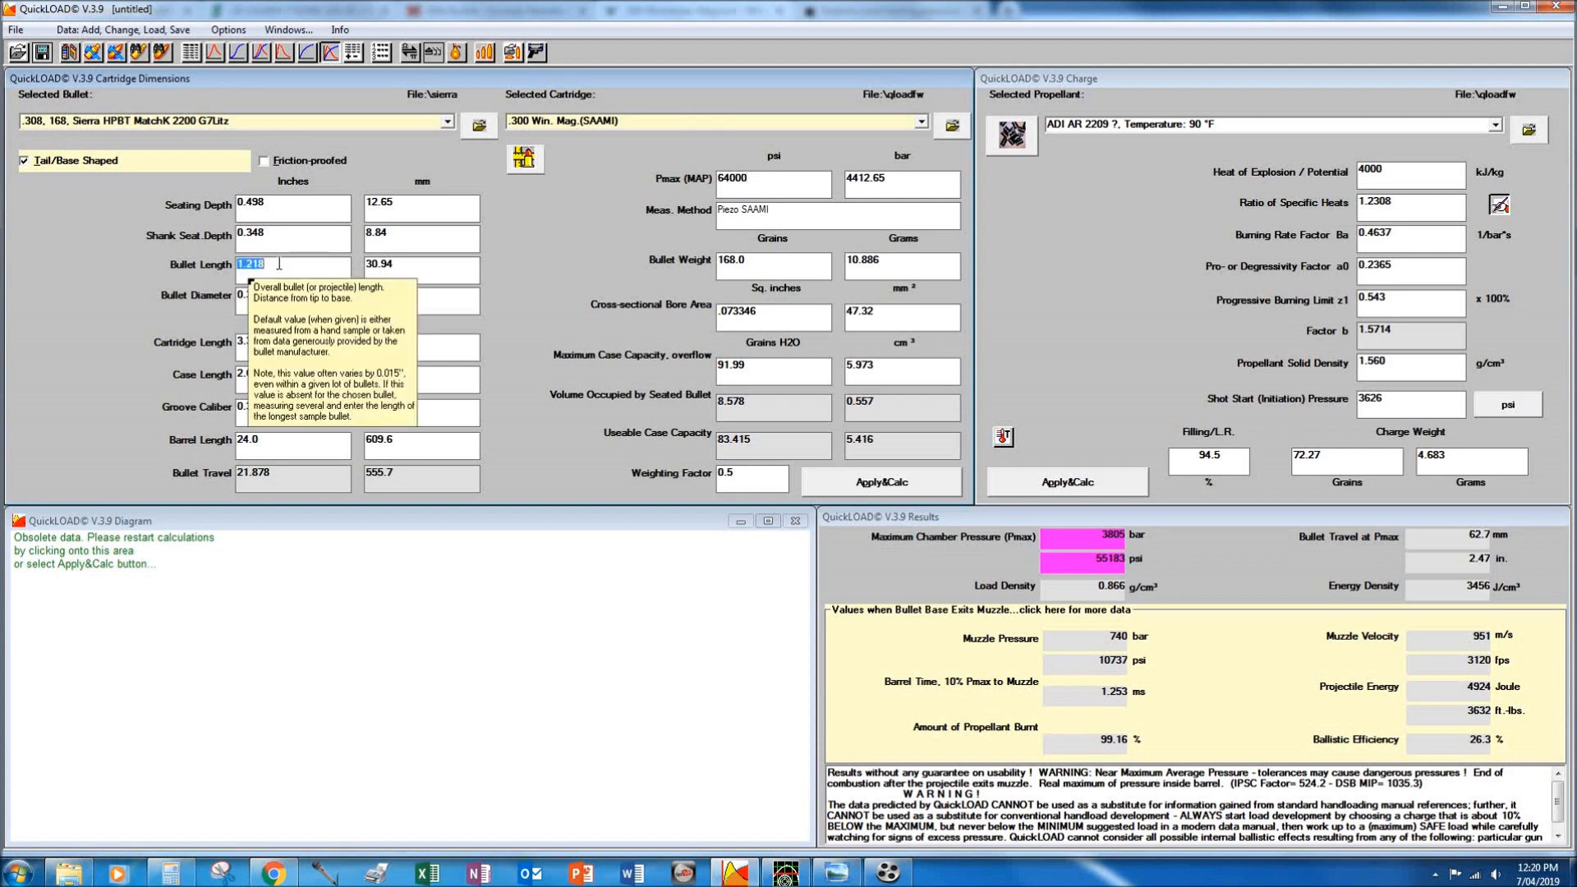
left_click(279, 263)
left_click(287, 340)
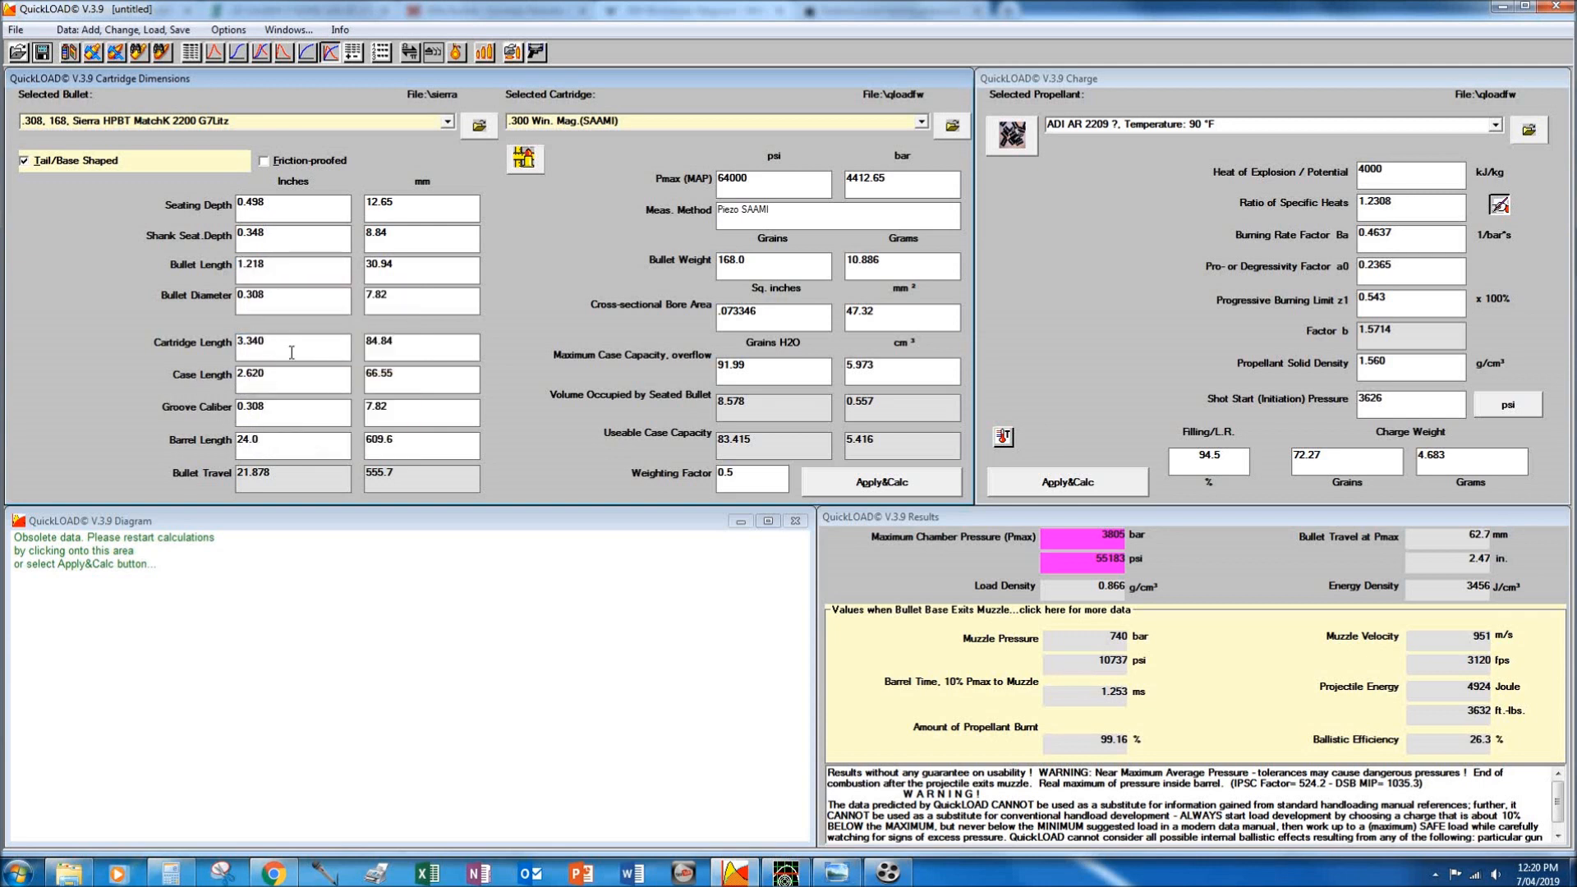
left_click(239, 376)
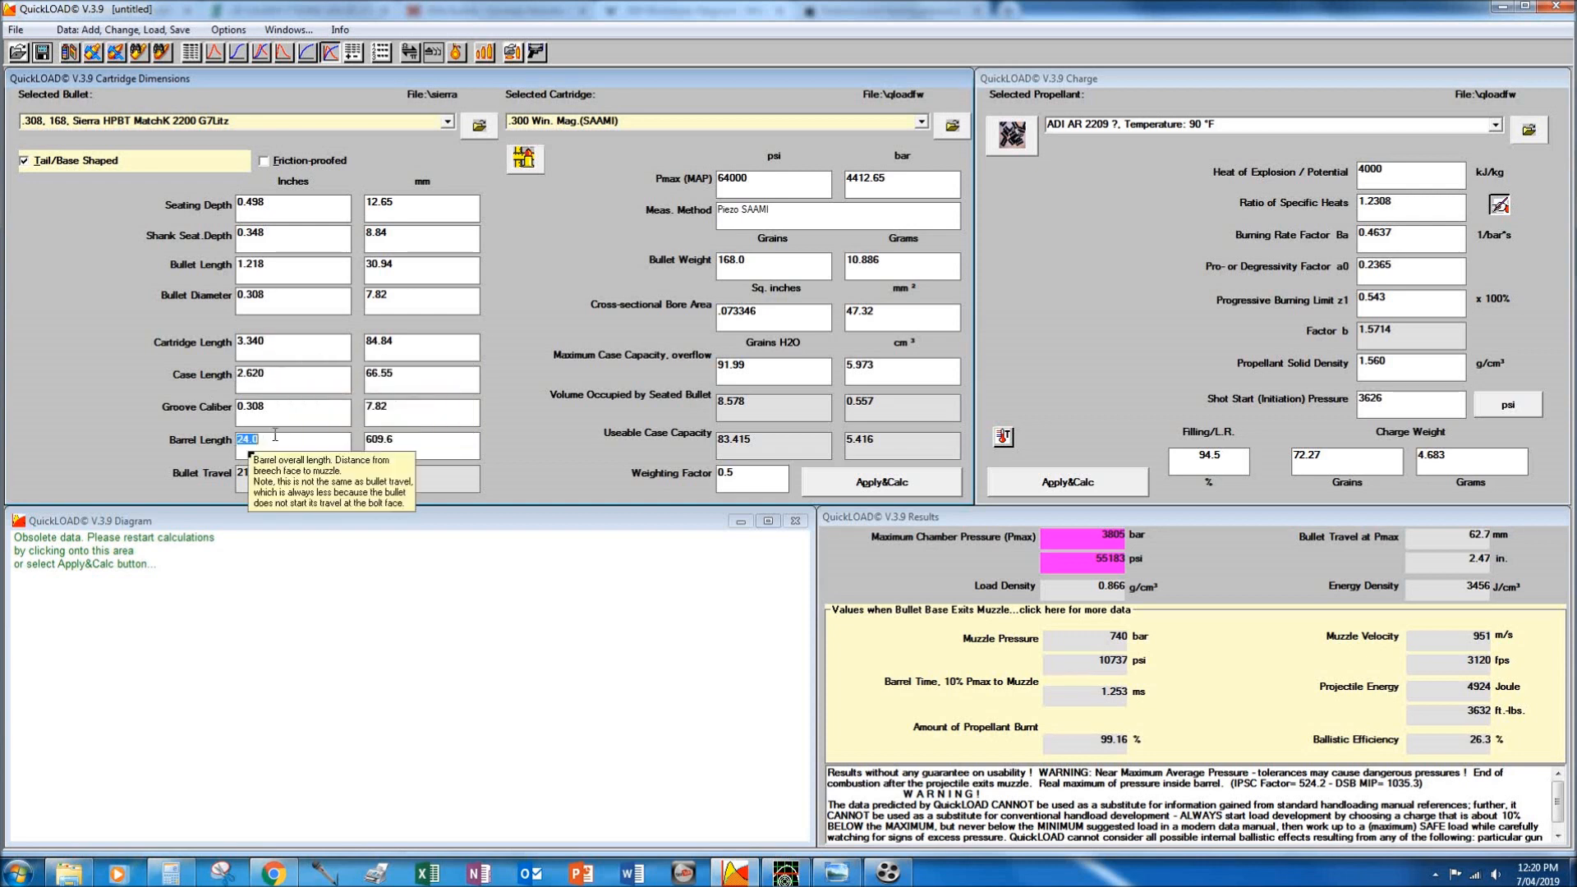
Calculate a propellant table for a nominal maximum pressure of 64000 psi and highlight the ADI AR 2209 entry.
left_click(382, 52)
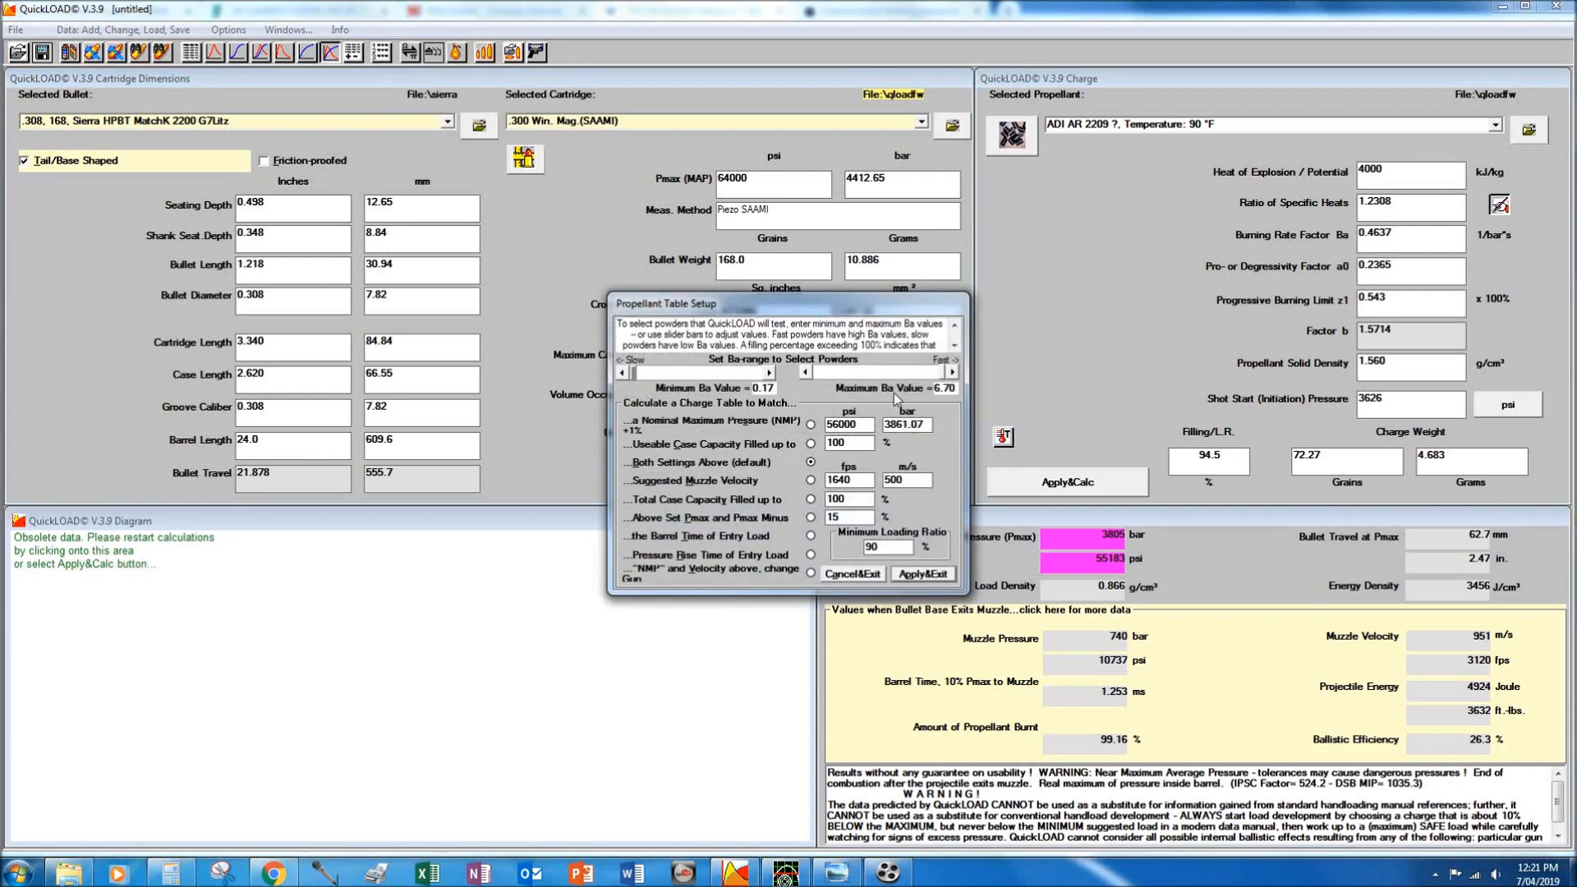
left_click(875, 427)
type("64000")
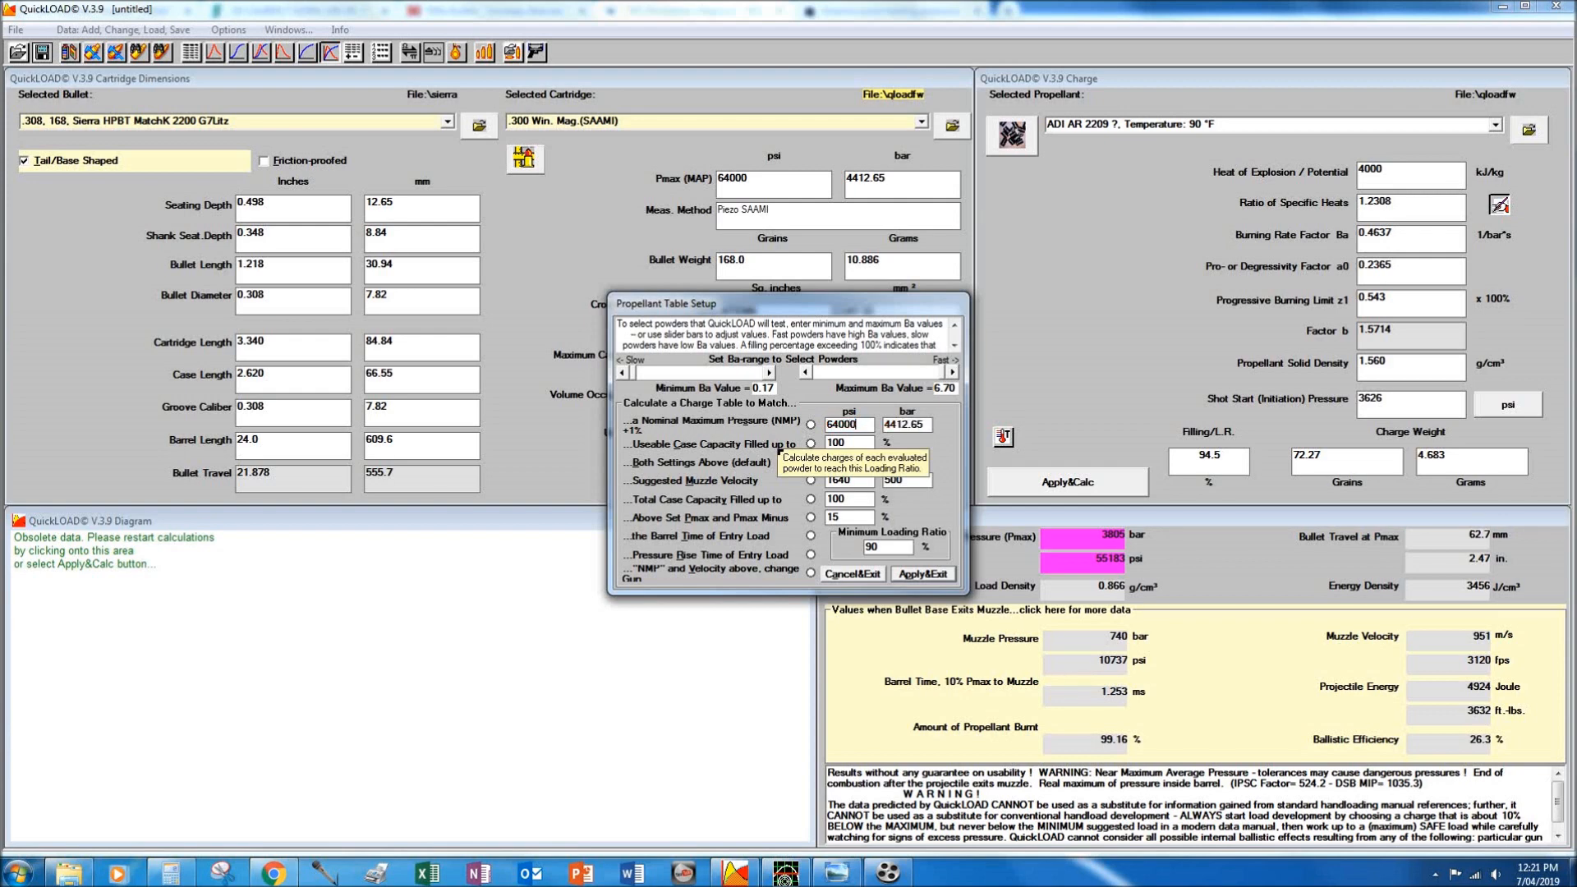
key("Return")
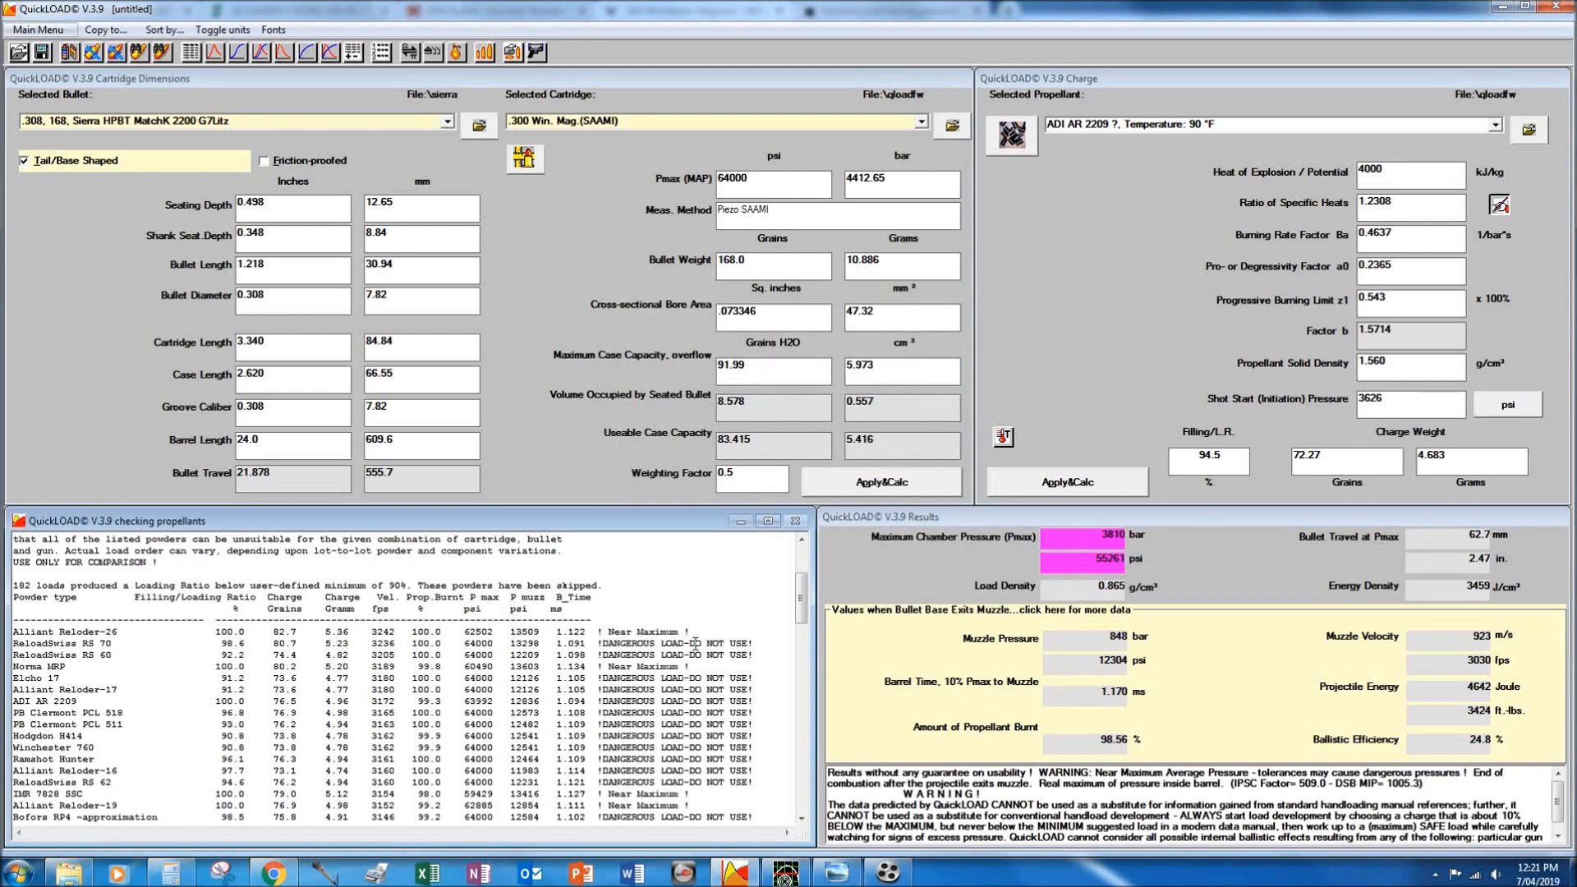
left_click_drag(14, 699, 89, 709)
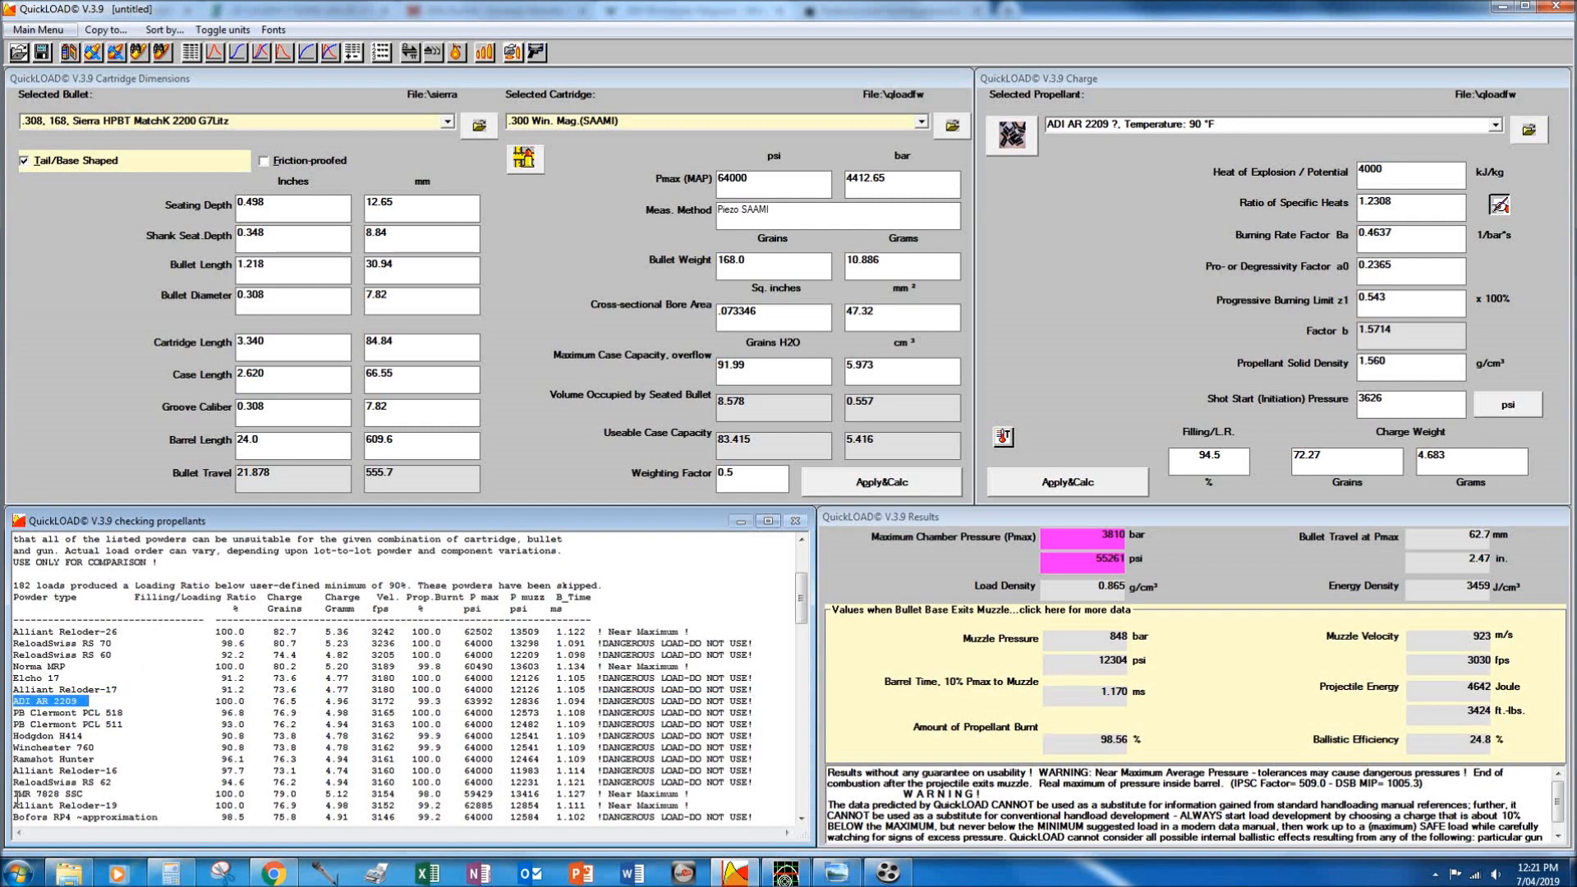
Reapply the 90 °F powder temperature to ADI AR 2209 and recalculate the load with its pressure and velocity diagram.
left_click(1180, 136)
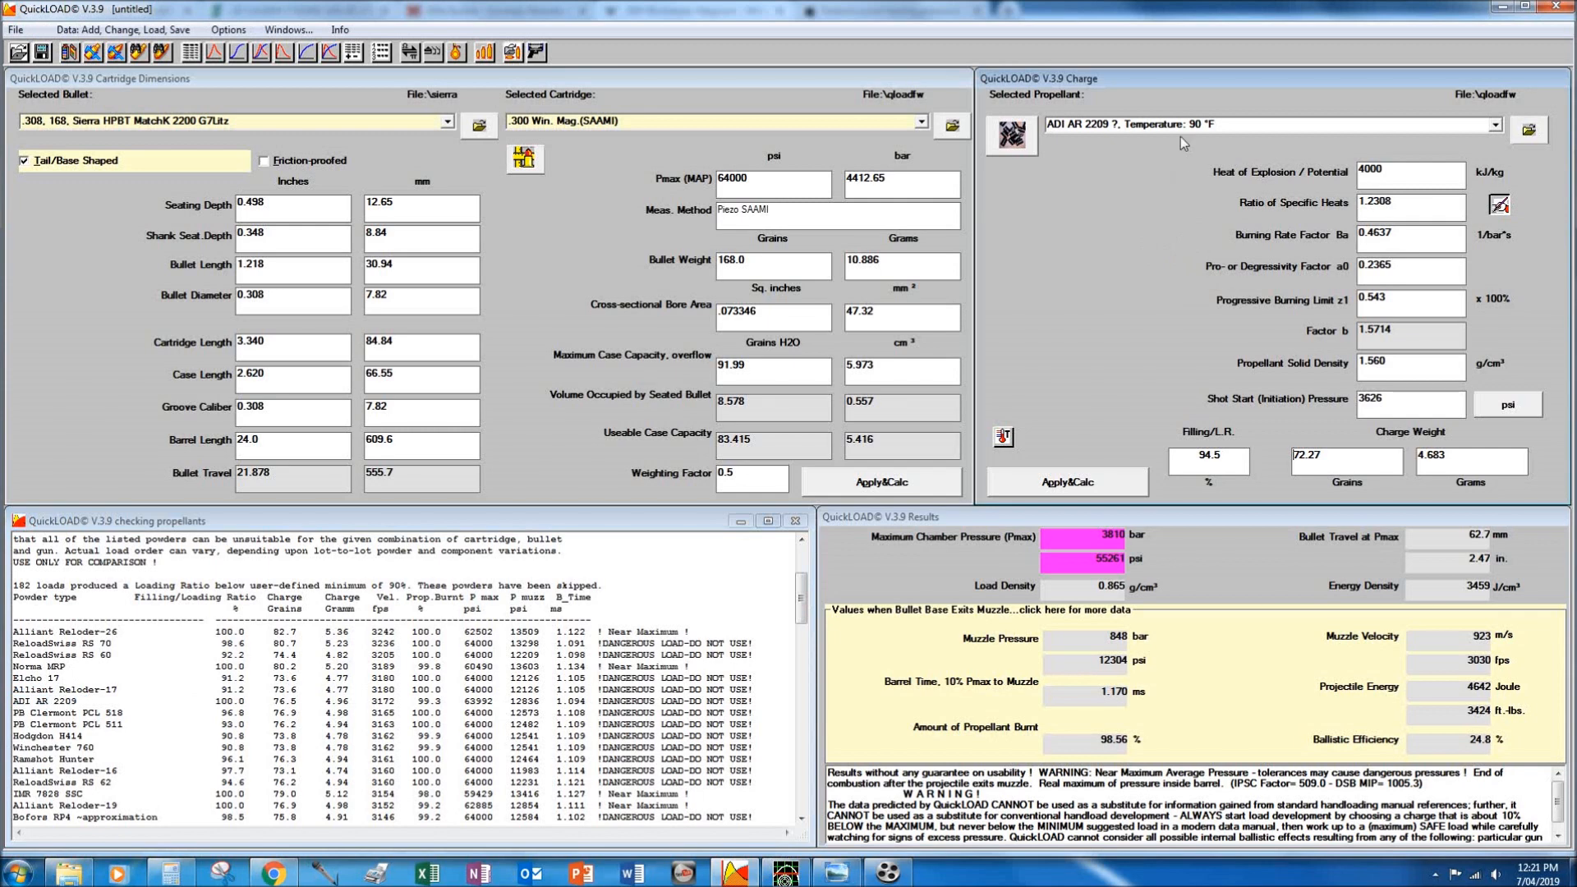
left_click(1499, 205)
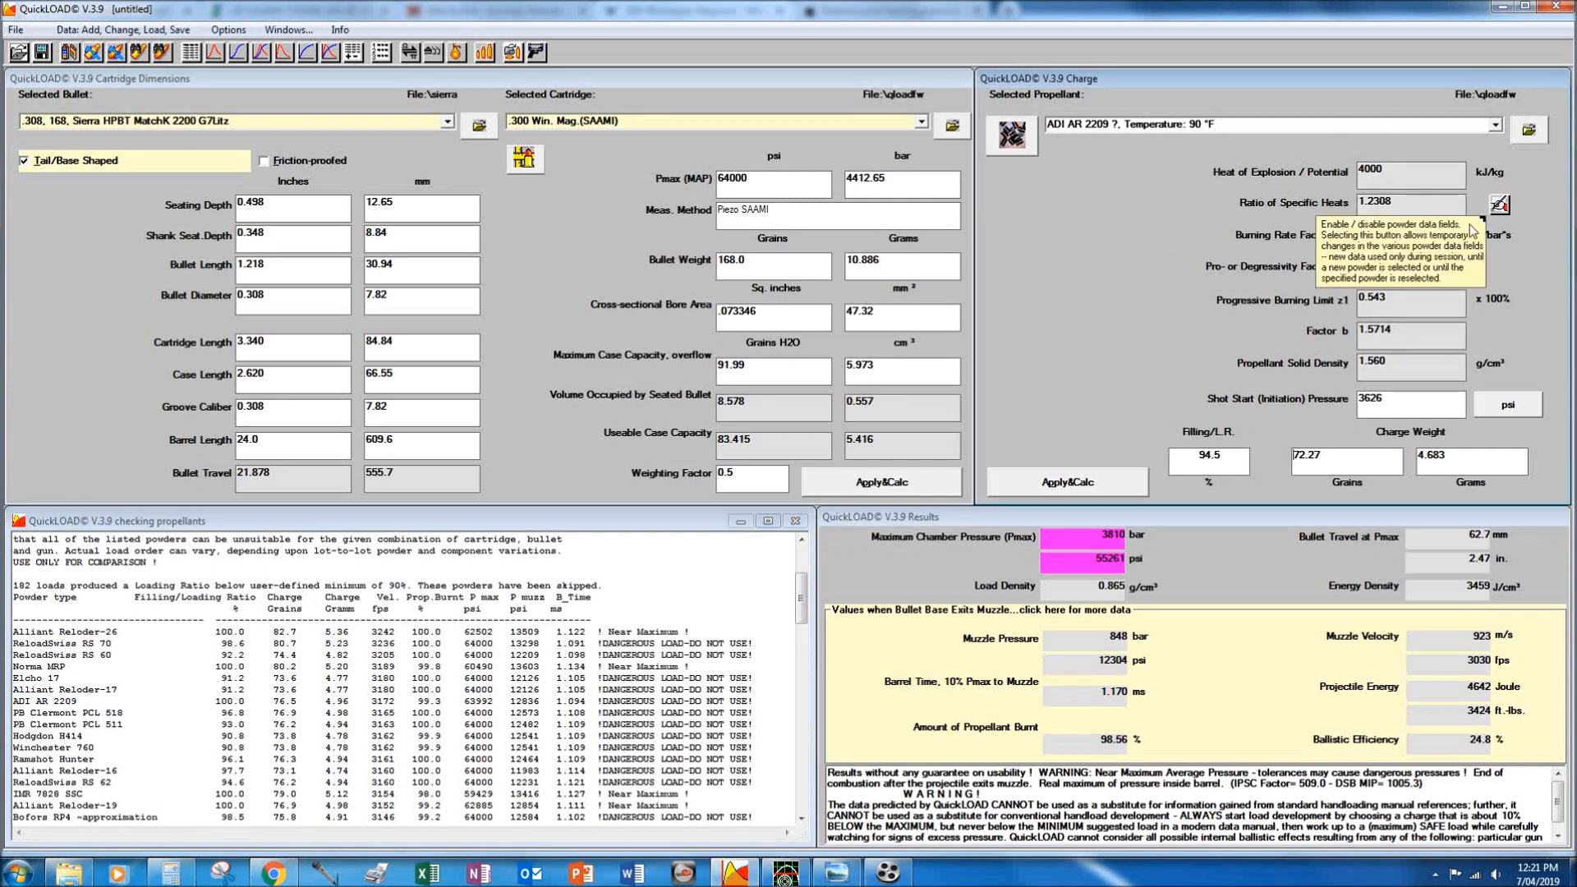
left_click(1499, 206)
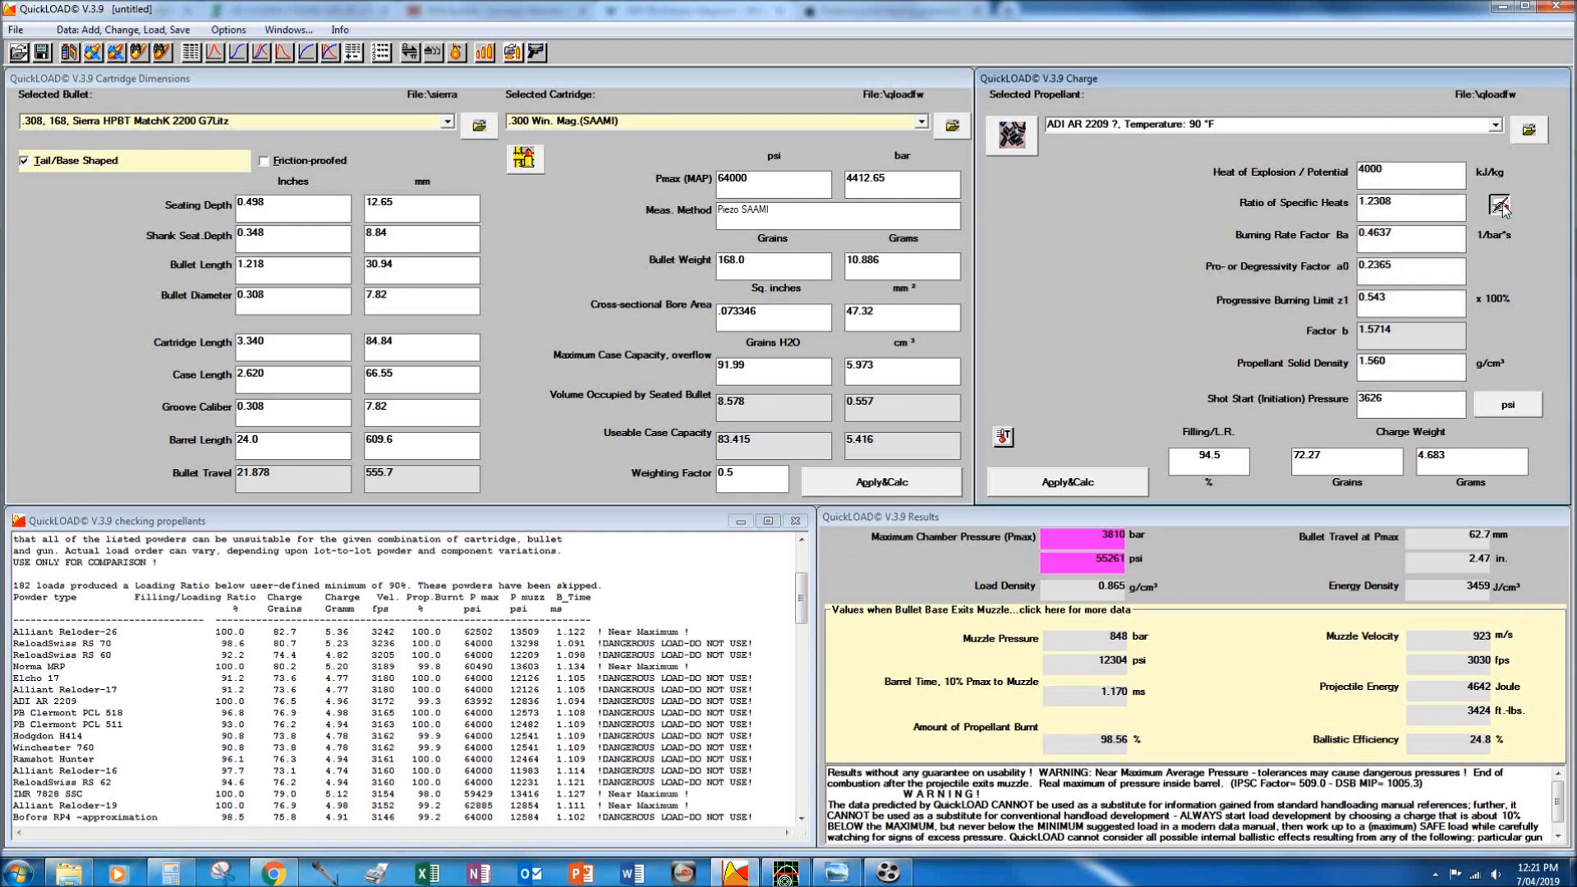
left_click(1003, 436)
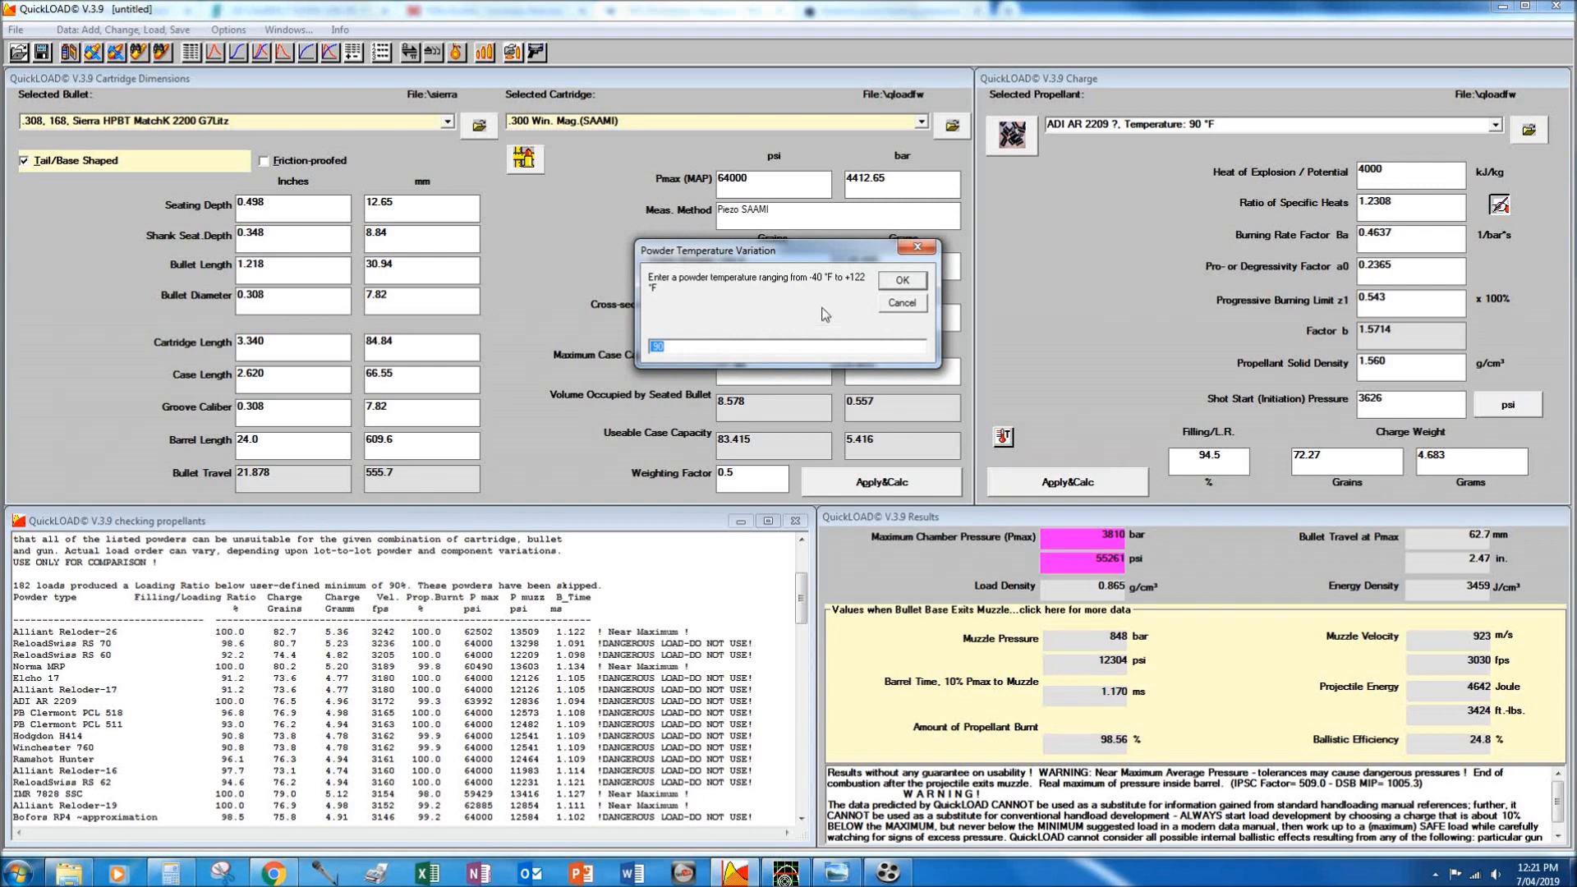
left_click(901, 280)
left_click(1063, 480)
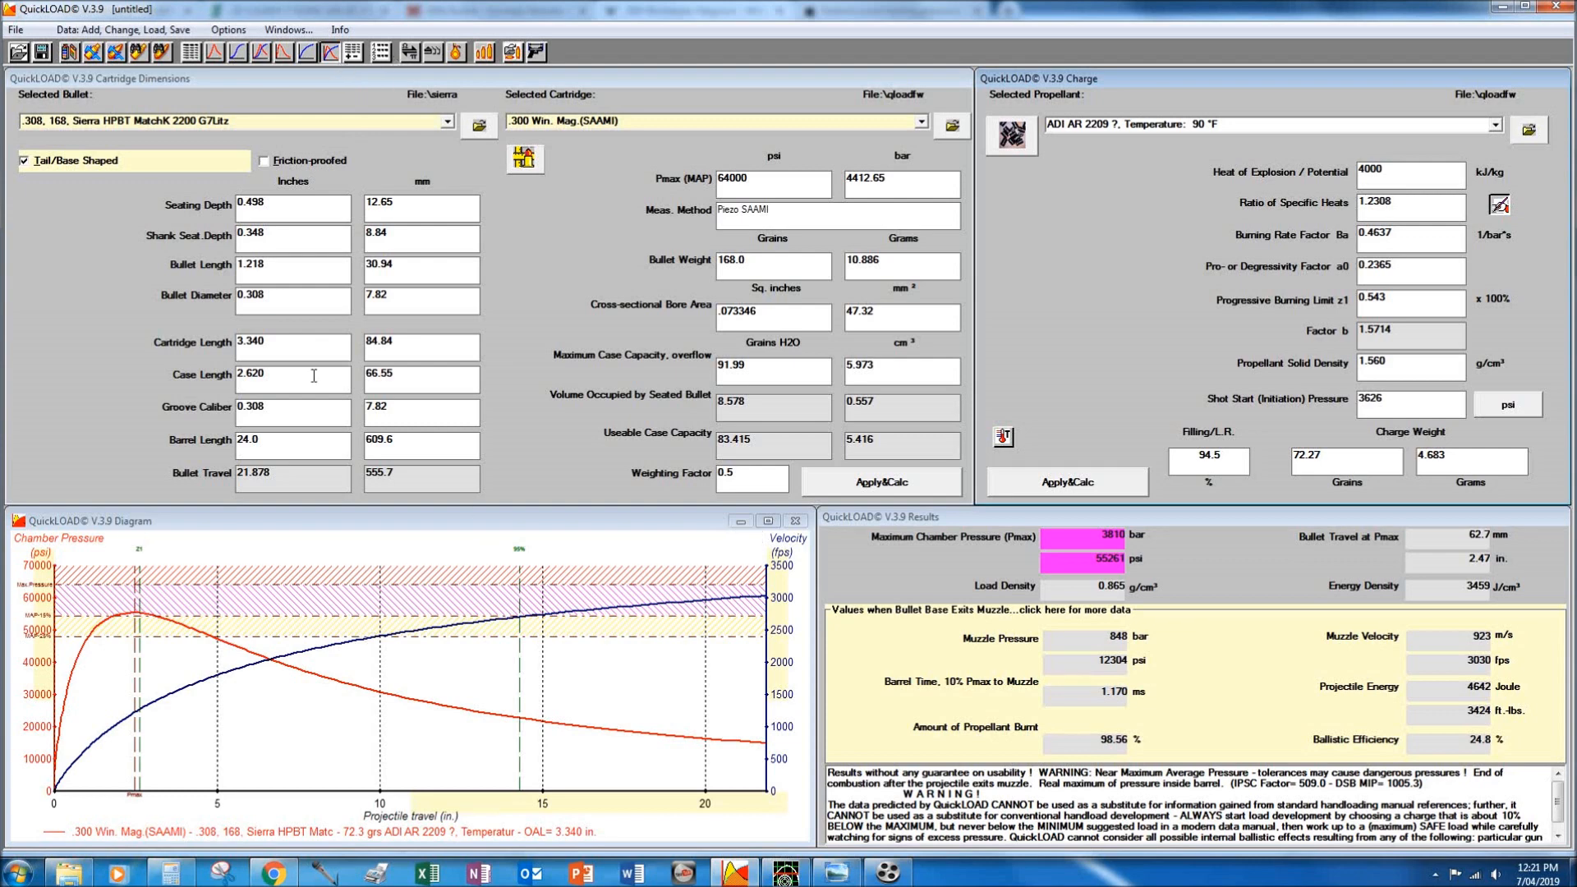
Replace the pressure and velocity diagram with the charge variations table for the ADI AR 2209 load.
left_click(354, 52)
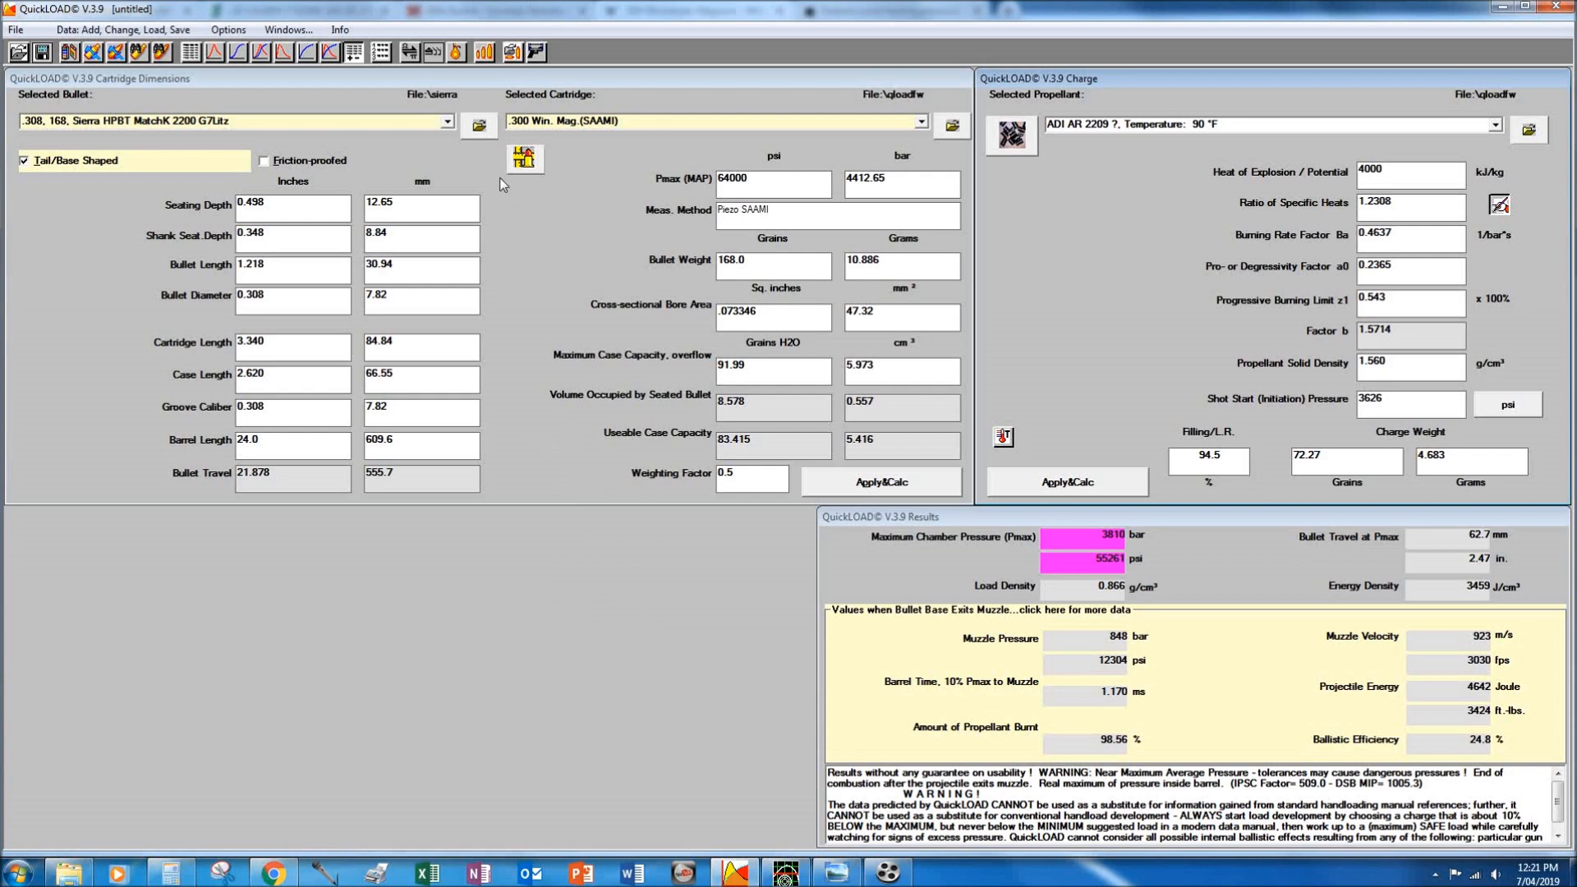
left_click(352, 52)
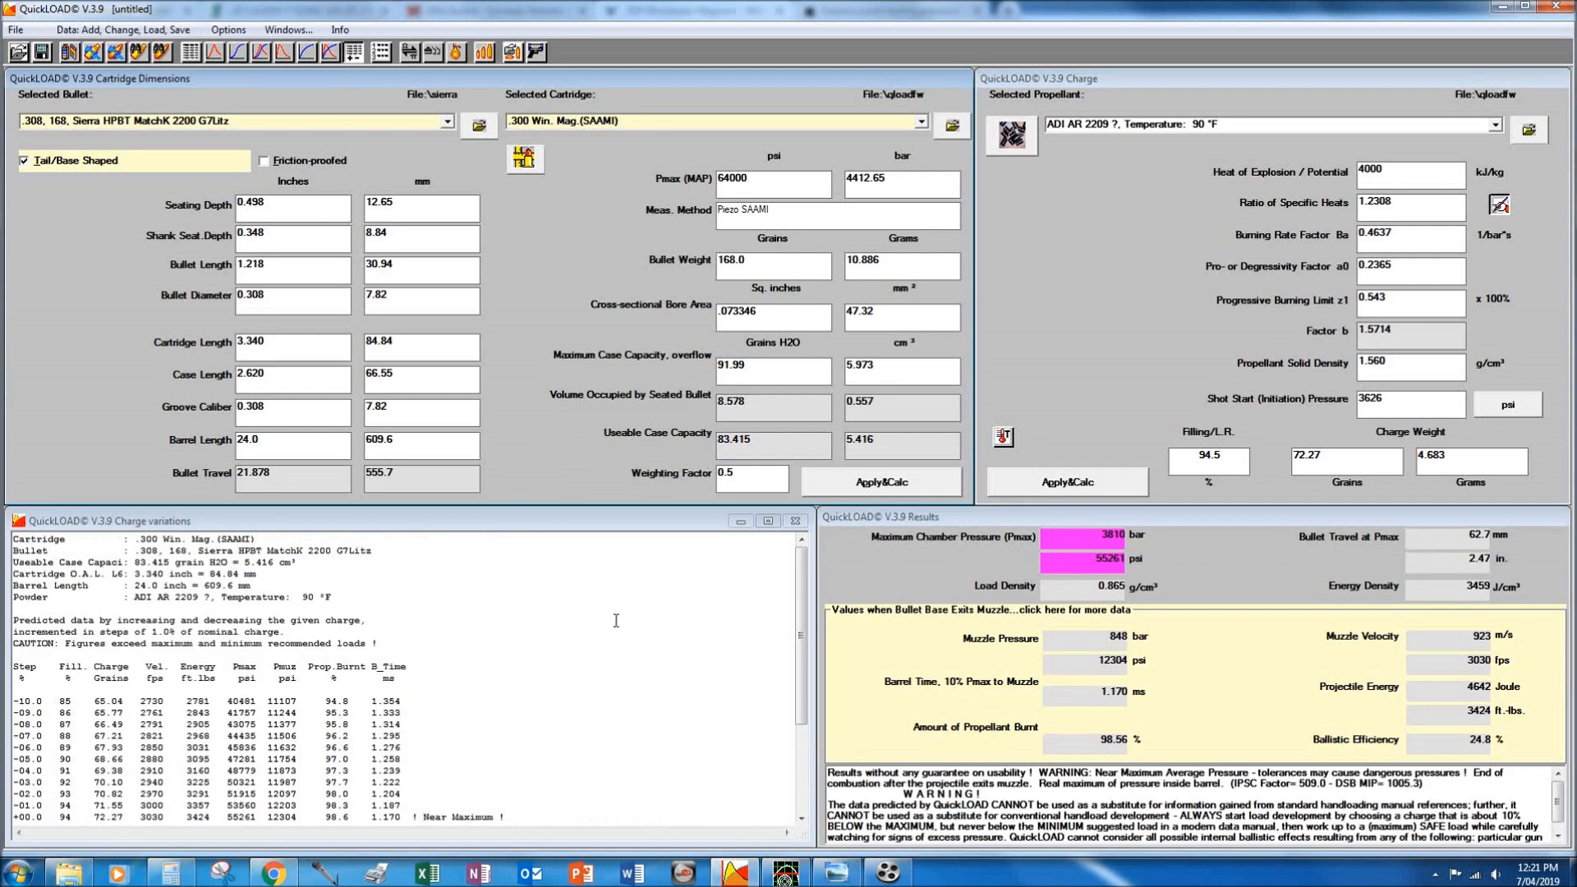
scroll(615, 620, "down", 2)
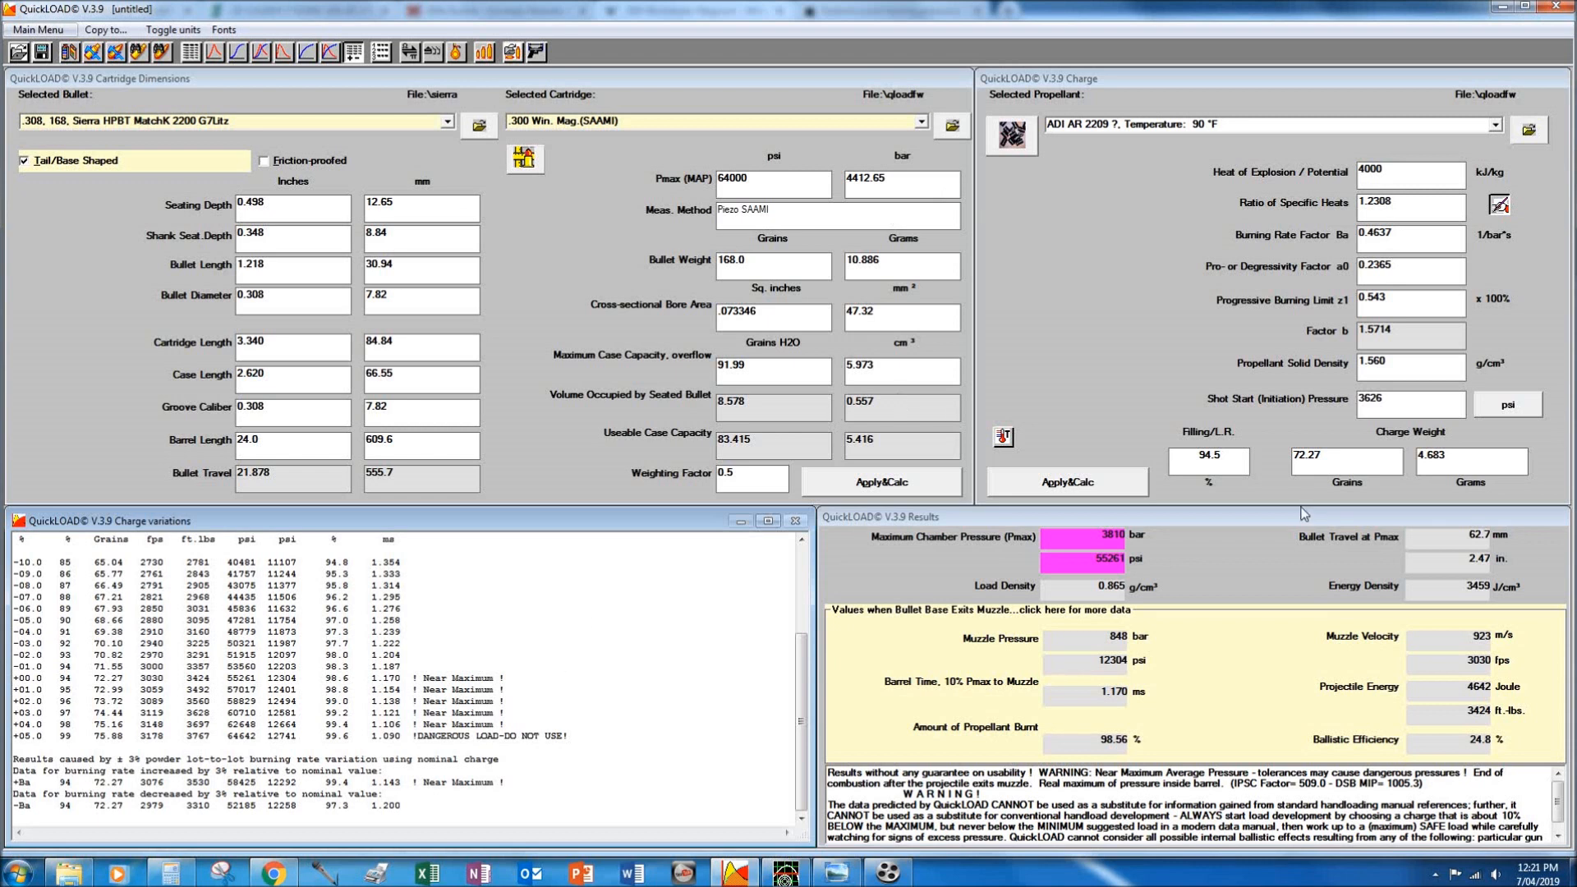
Examine the filling ratio and the -10.0, +00.0 and +04.0 rows of the charge variations table.
left_click_drag(1193, 464, 1244, 458)
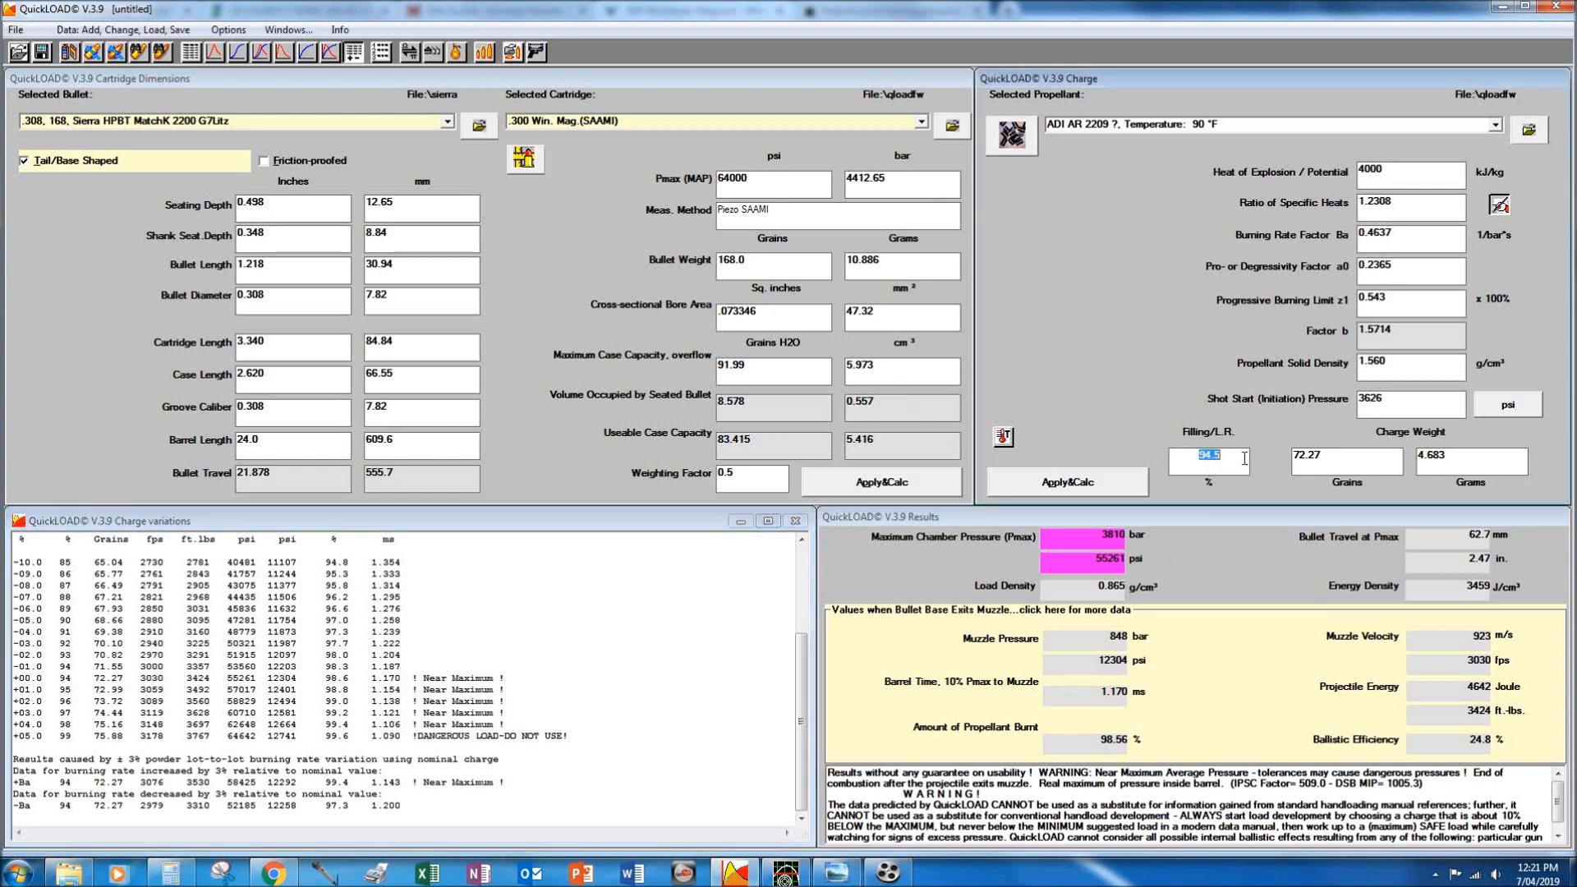
left_click(1234, 458)
left_click(18, 555)
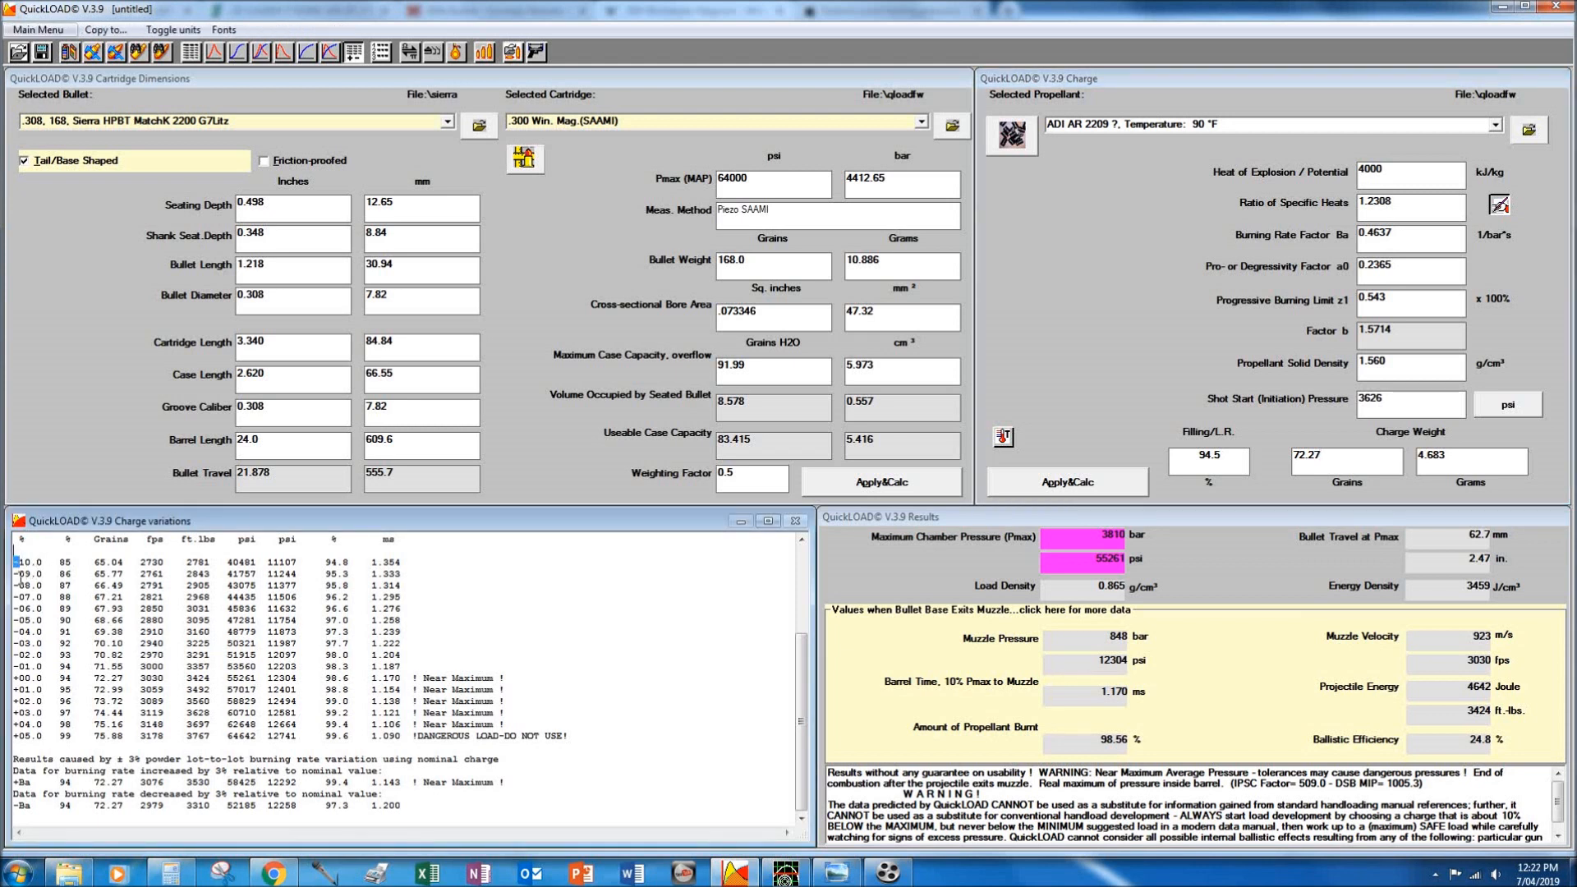
left_click_drag(15, 679, 510, 681)
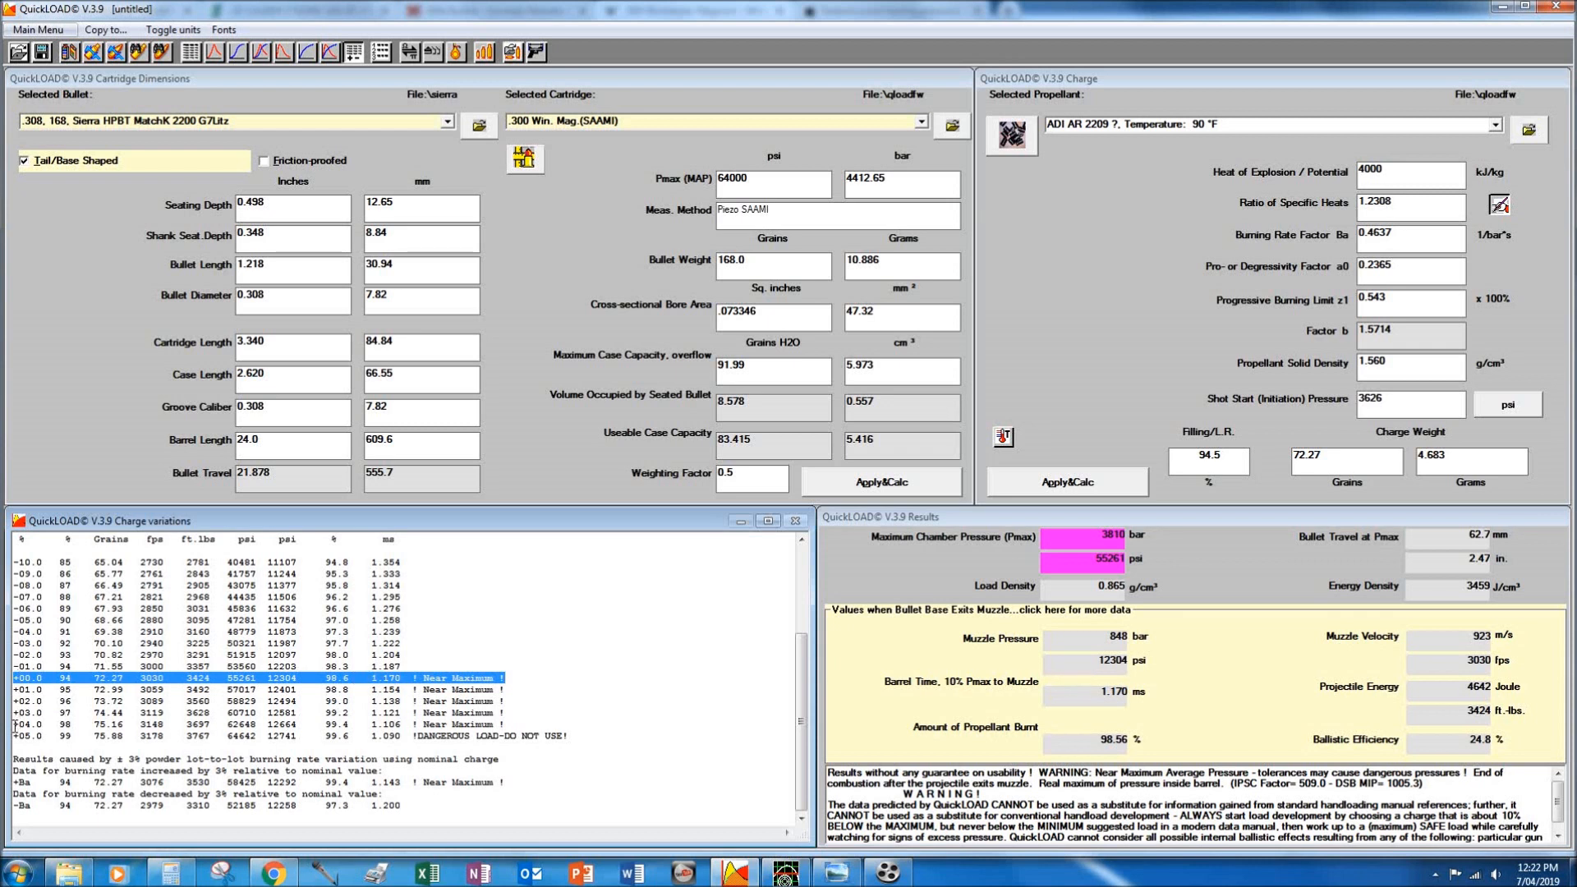
left_click_drag(14, 724, 508, 724)
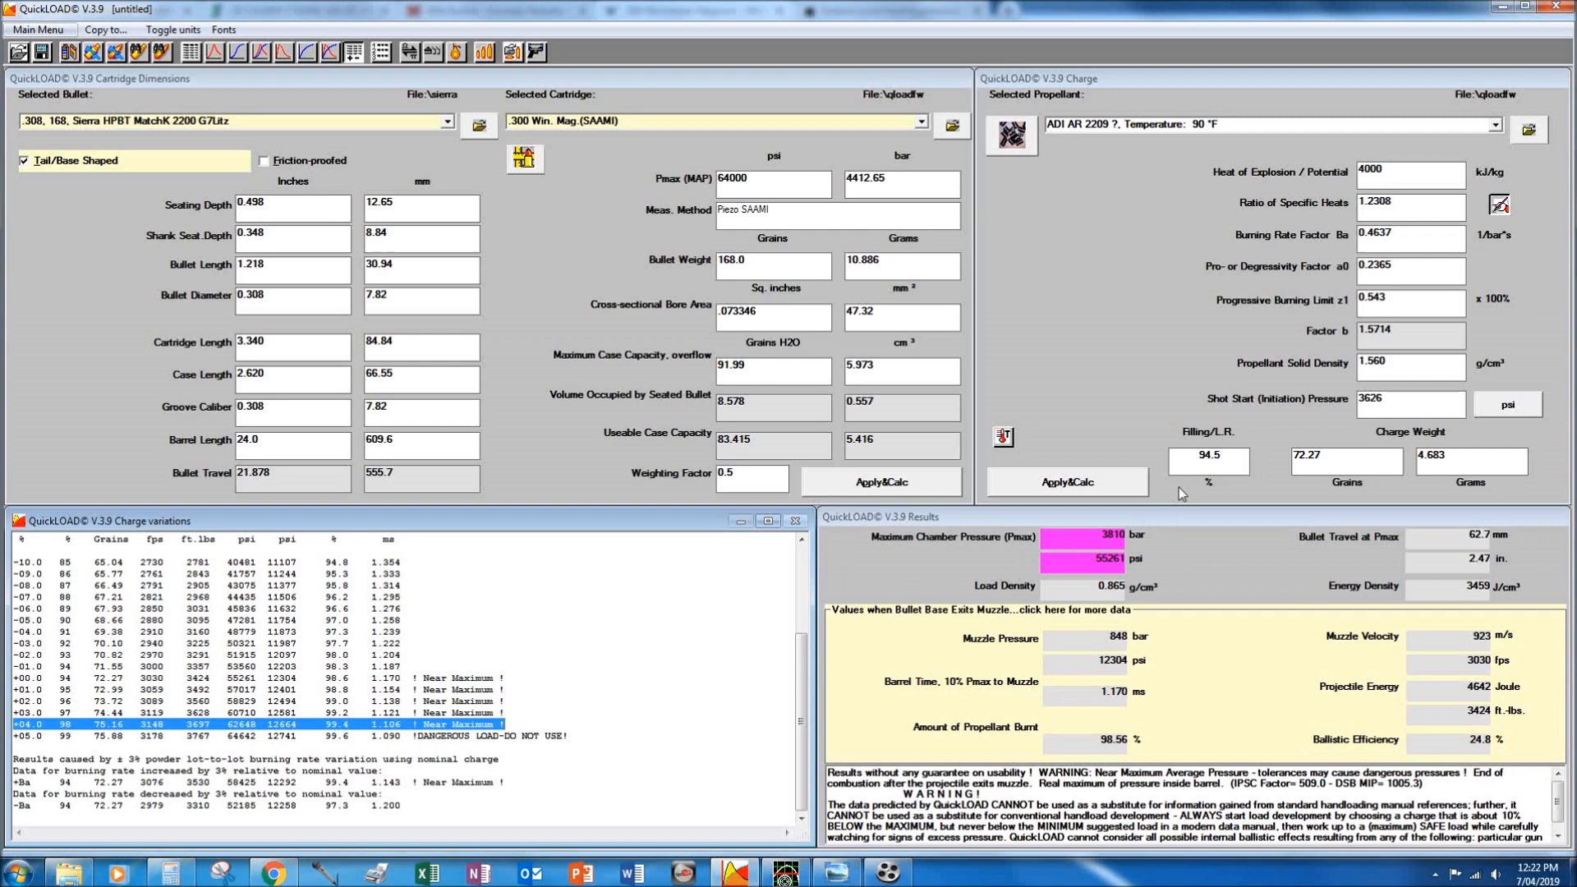
Set the filling ratio to 98 % and recalculate the load.
left_click_drag(1209, 457, 1268, 448)
key("BackSpace")
key("BackSpace")
type("8")
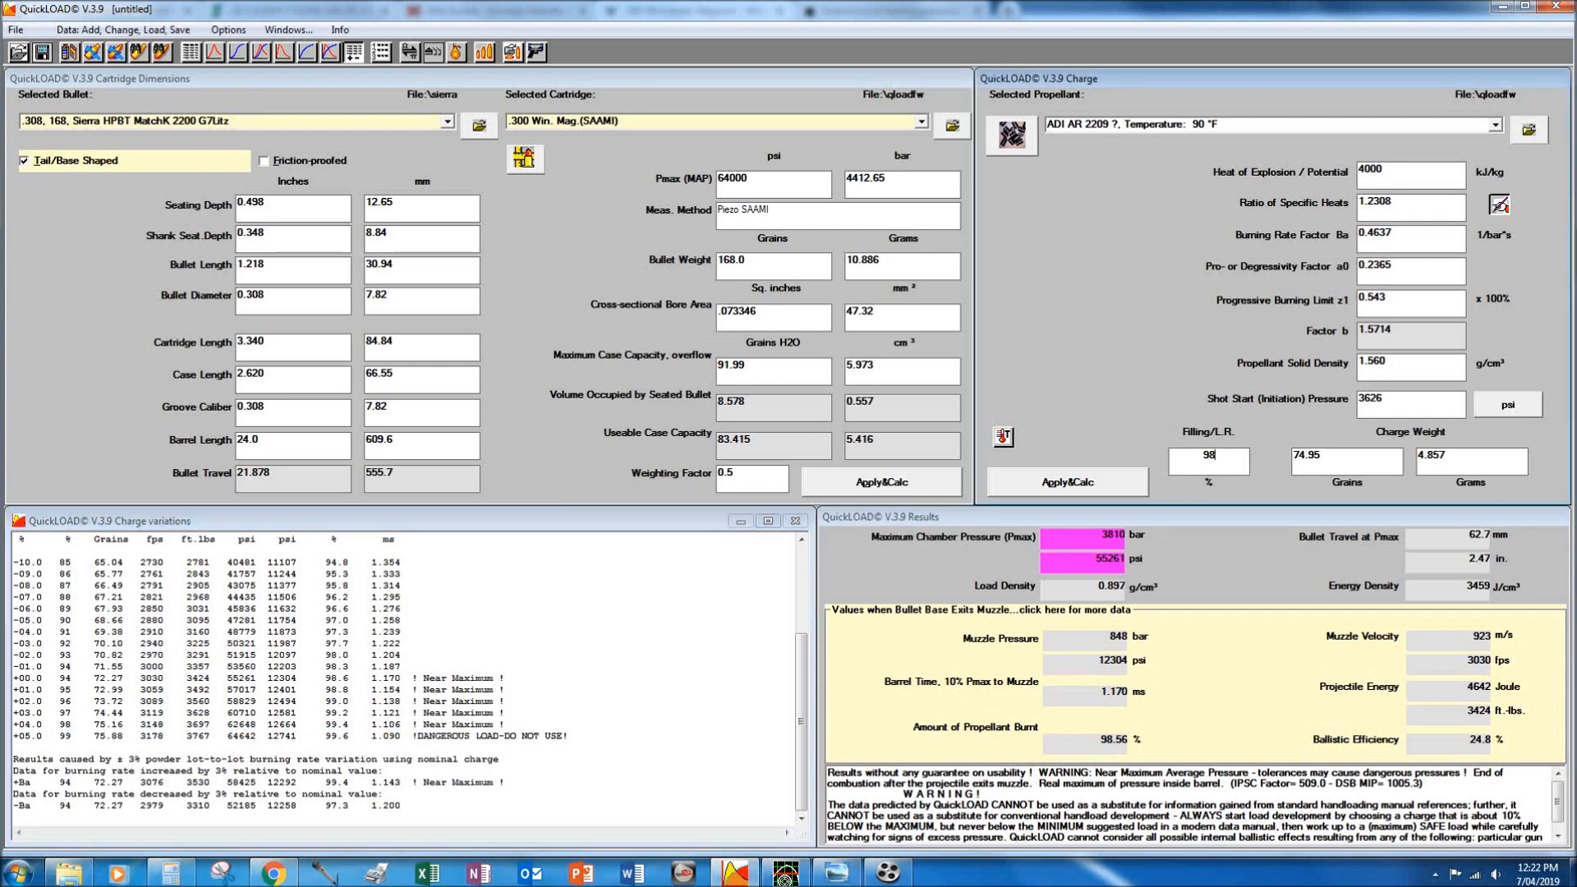
key("Return")
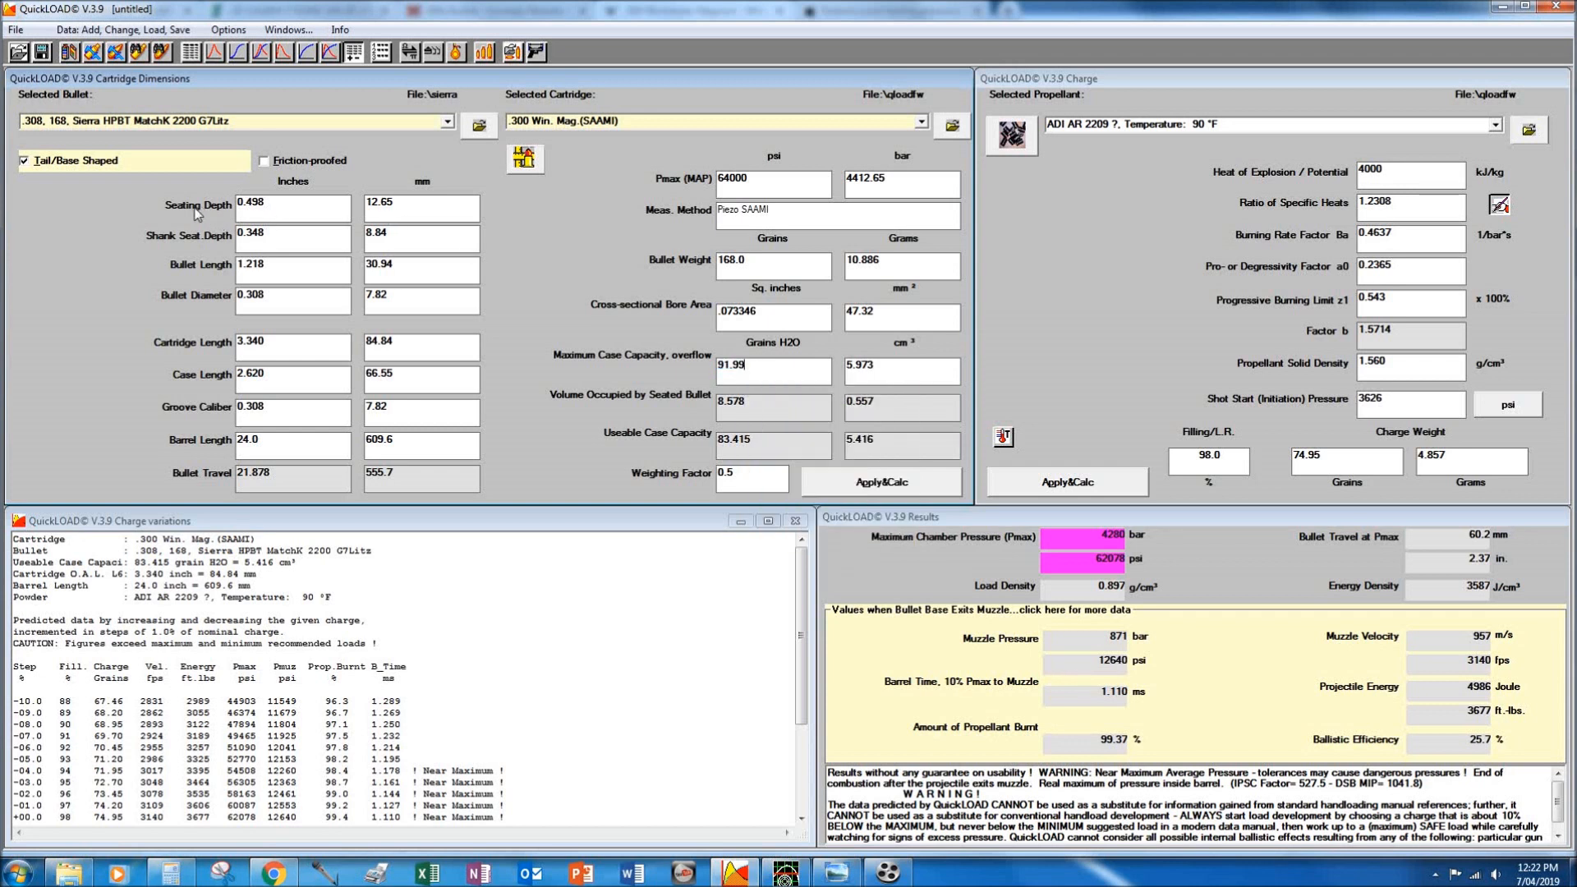
Check the seating depth, cartridge length and bullet length, and recalculate the load from the cartridge dimensions.
double_click(246, 203)
left_click(288, 205)
left_click_drag(239, 342, 271, 341)
left_click_drag(278, 266, 232, 266)
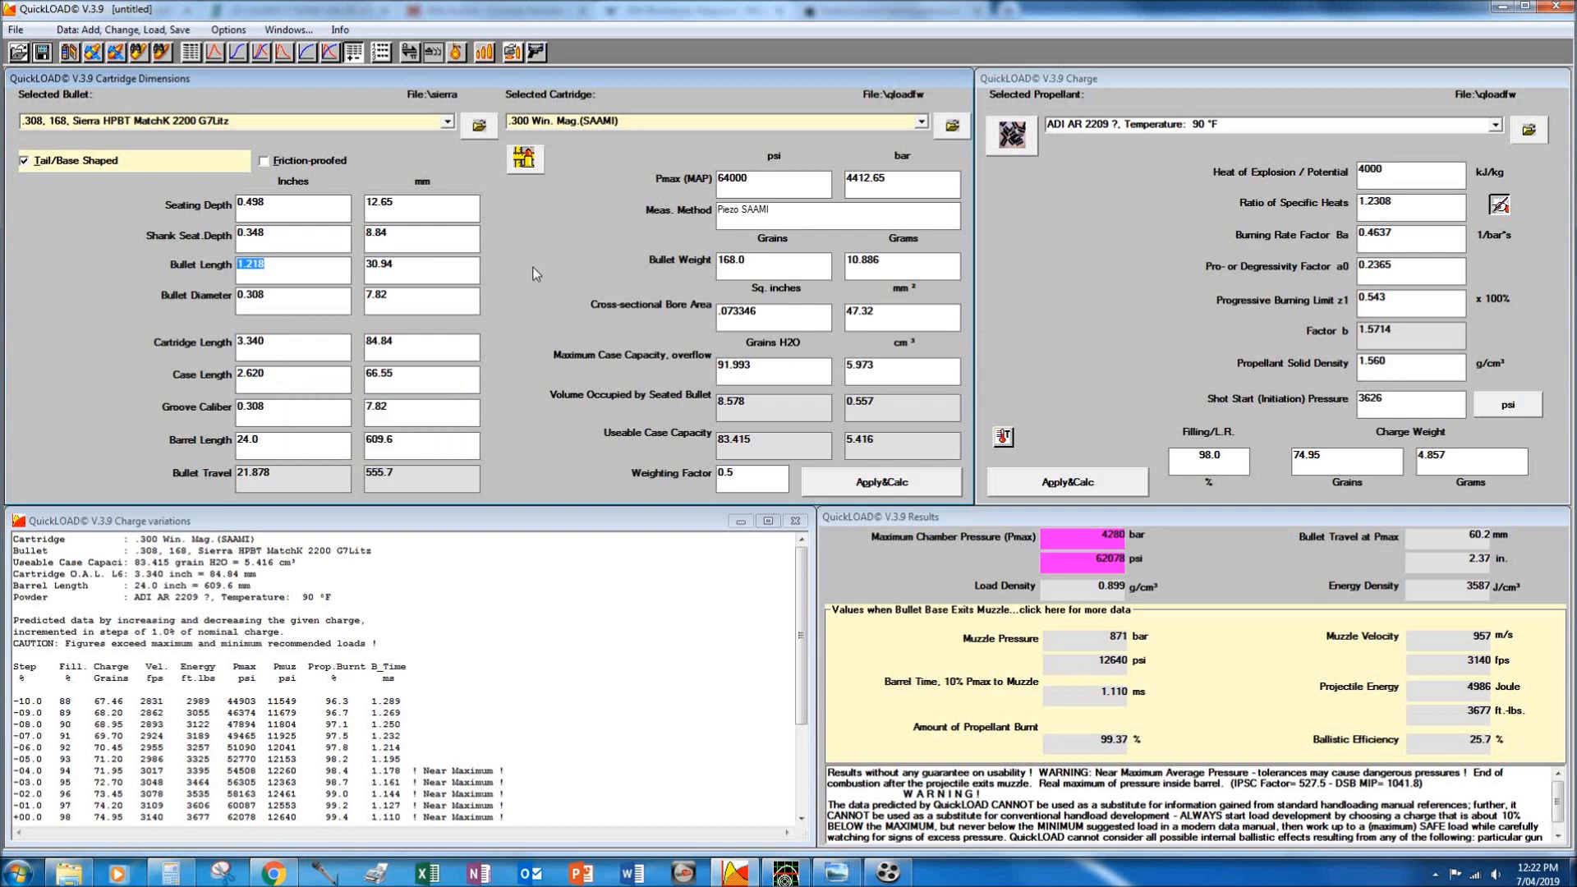
left_click(464, 600)
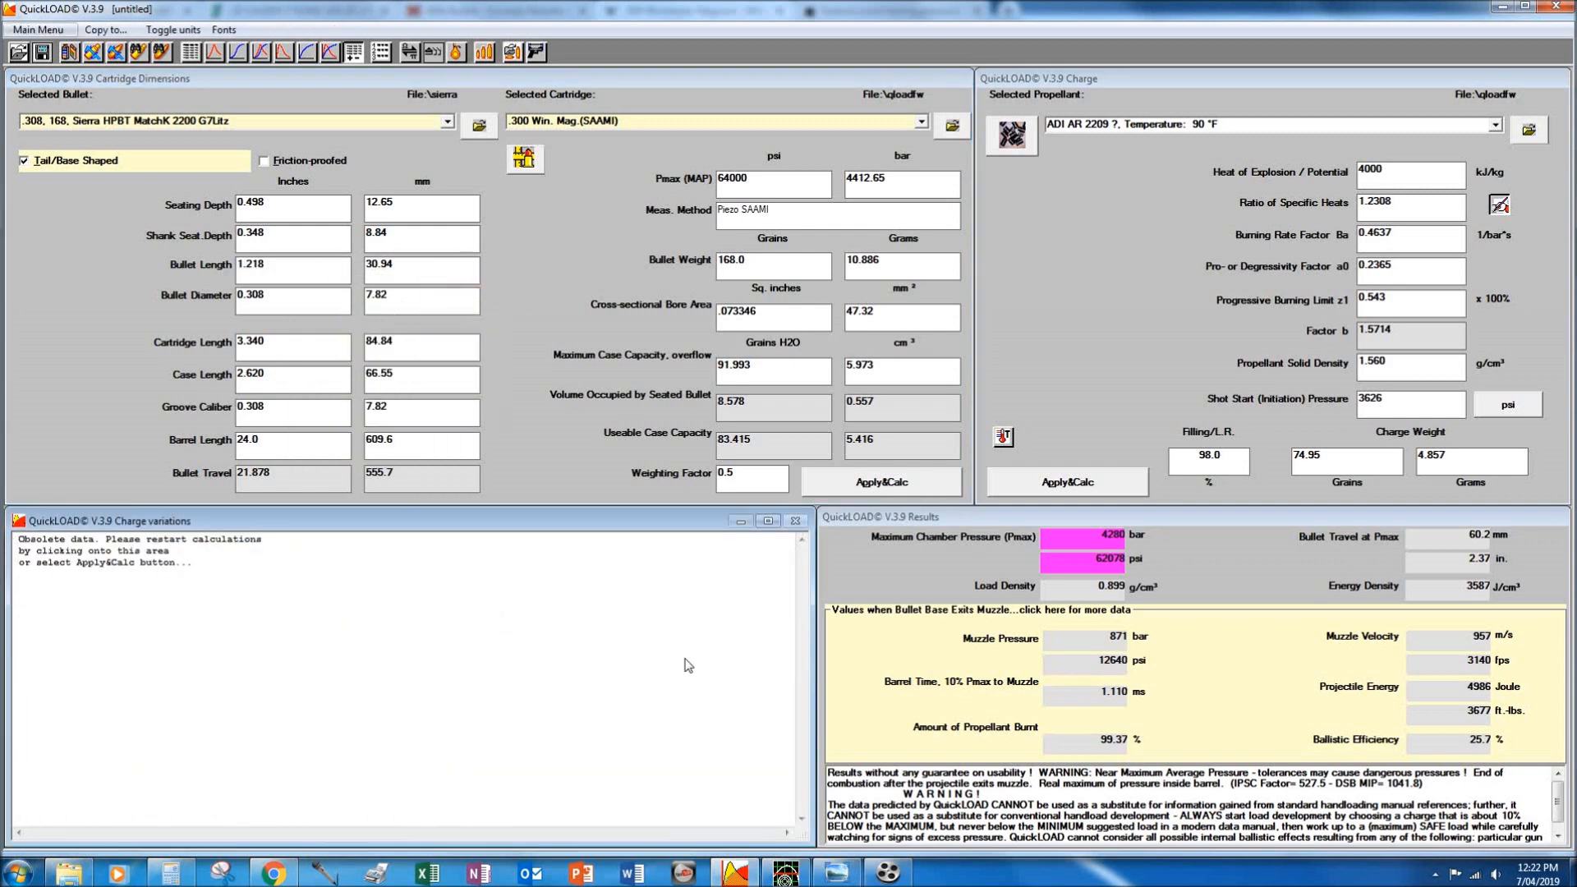
left_click(862, 481)
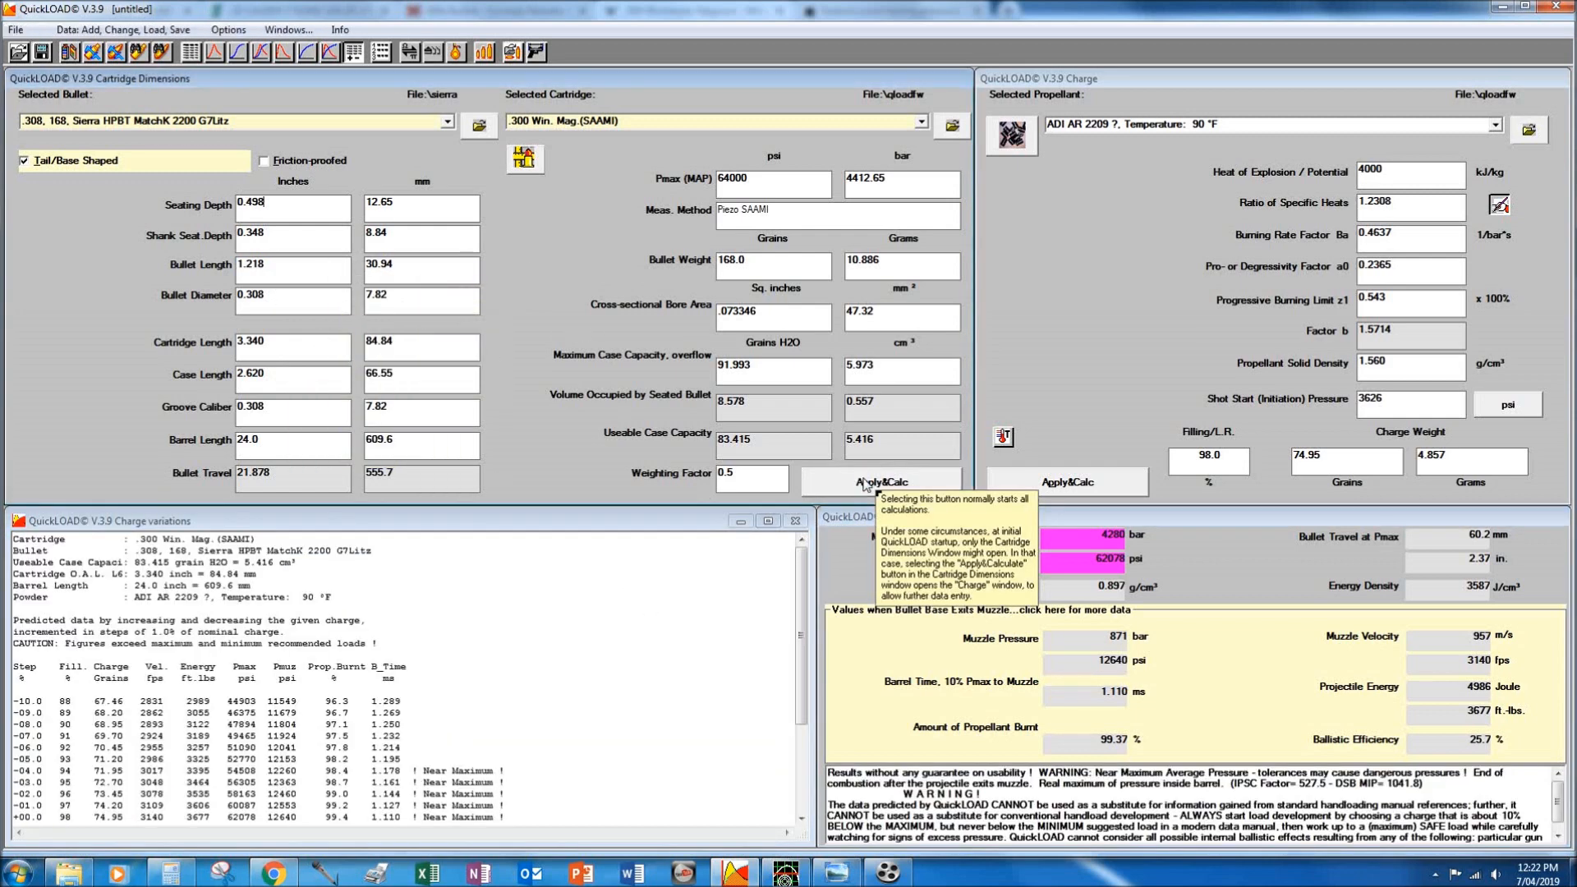
Highlight the nominal +00.0 row for the 98 % filling in the charge variations table.
left_click(661, 635)
scroll(661, 636, "down", 3)
left_click_drag(507, 713, 4, 722)
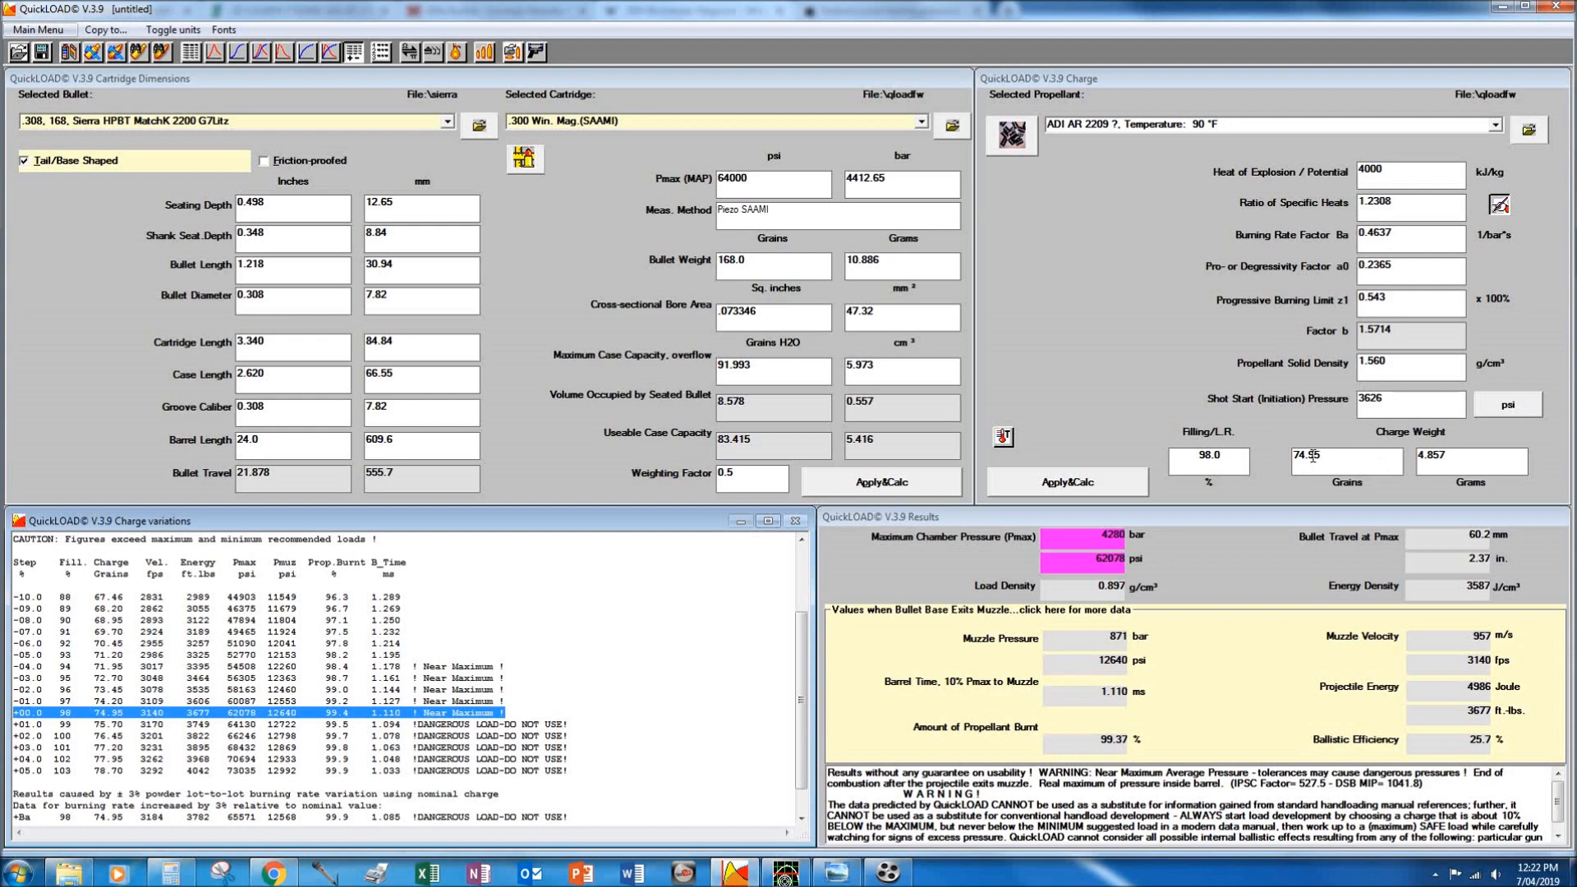
Set the charge weight to 75 grains, recalculate, and highlight the +00.0 row in the charge variations table.
left_click_drag(1300, 456, 1367, 454)
type("5")
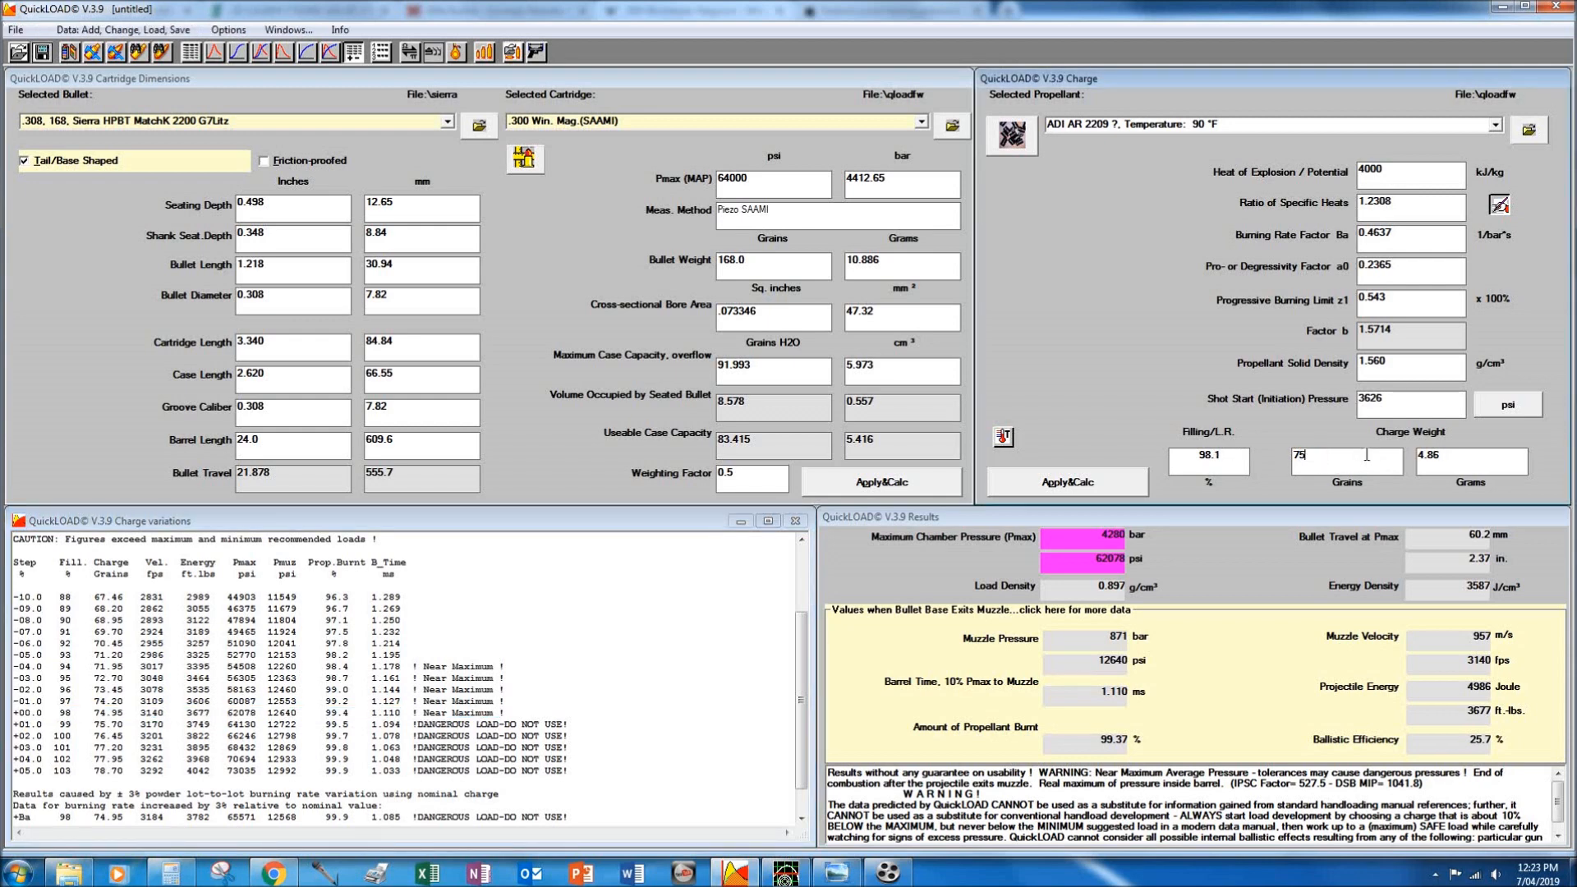
key("Return")
scroll(726, 663, "down", 4)
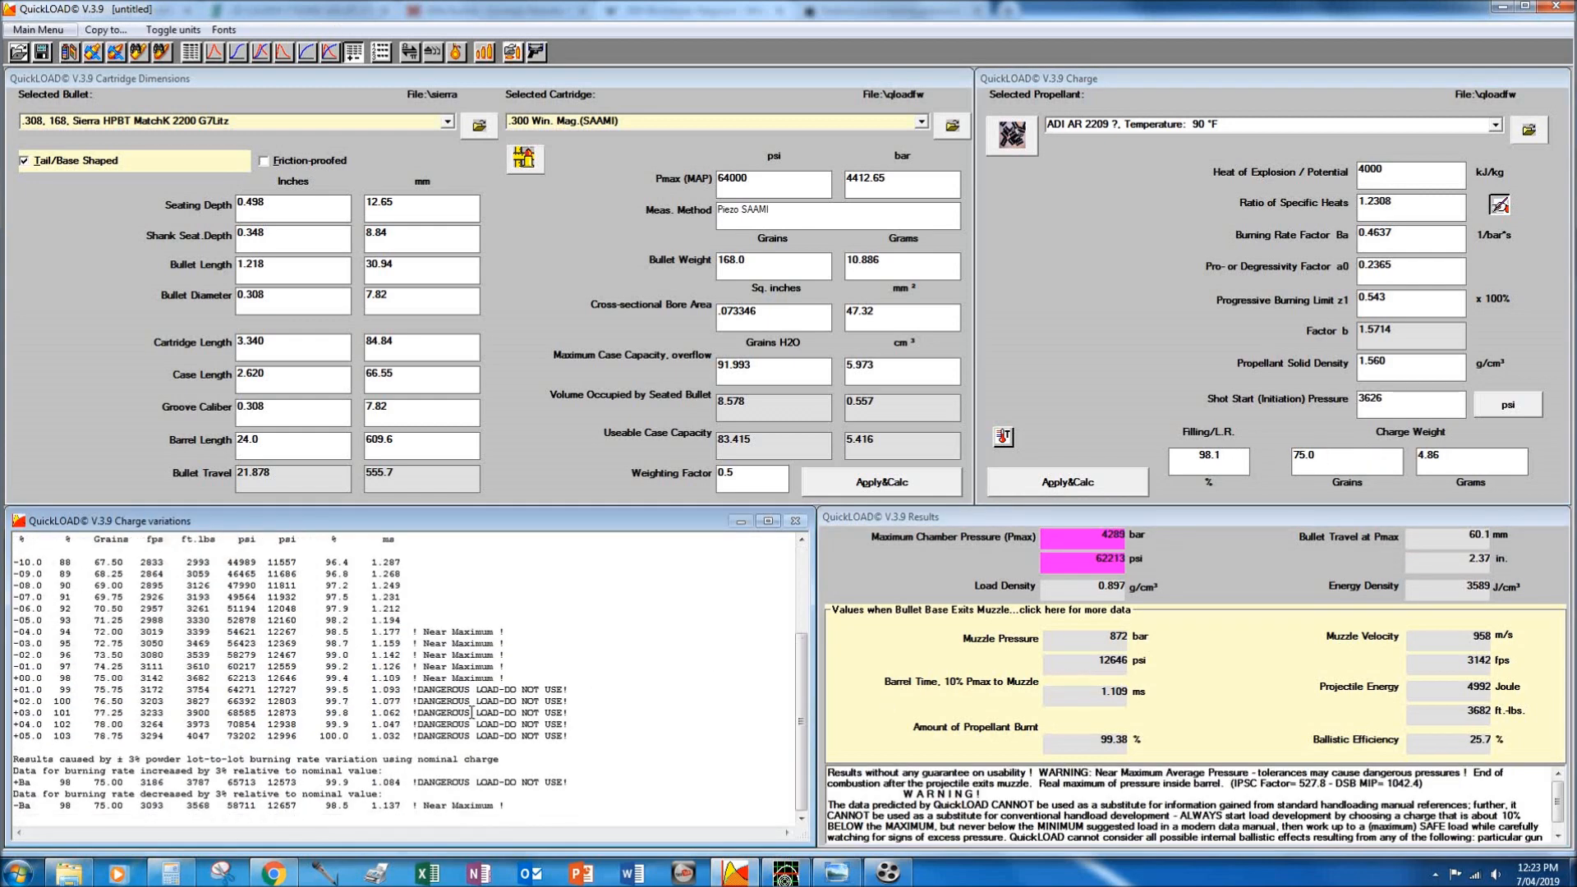
left_click_drag(509, 677, 23, 677)
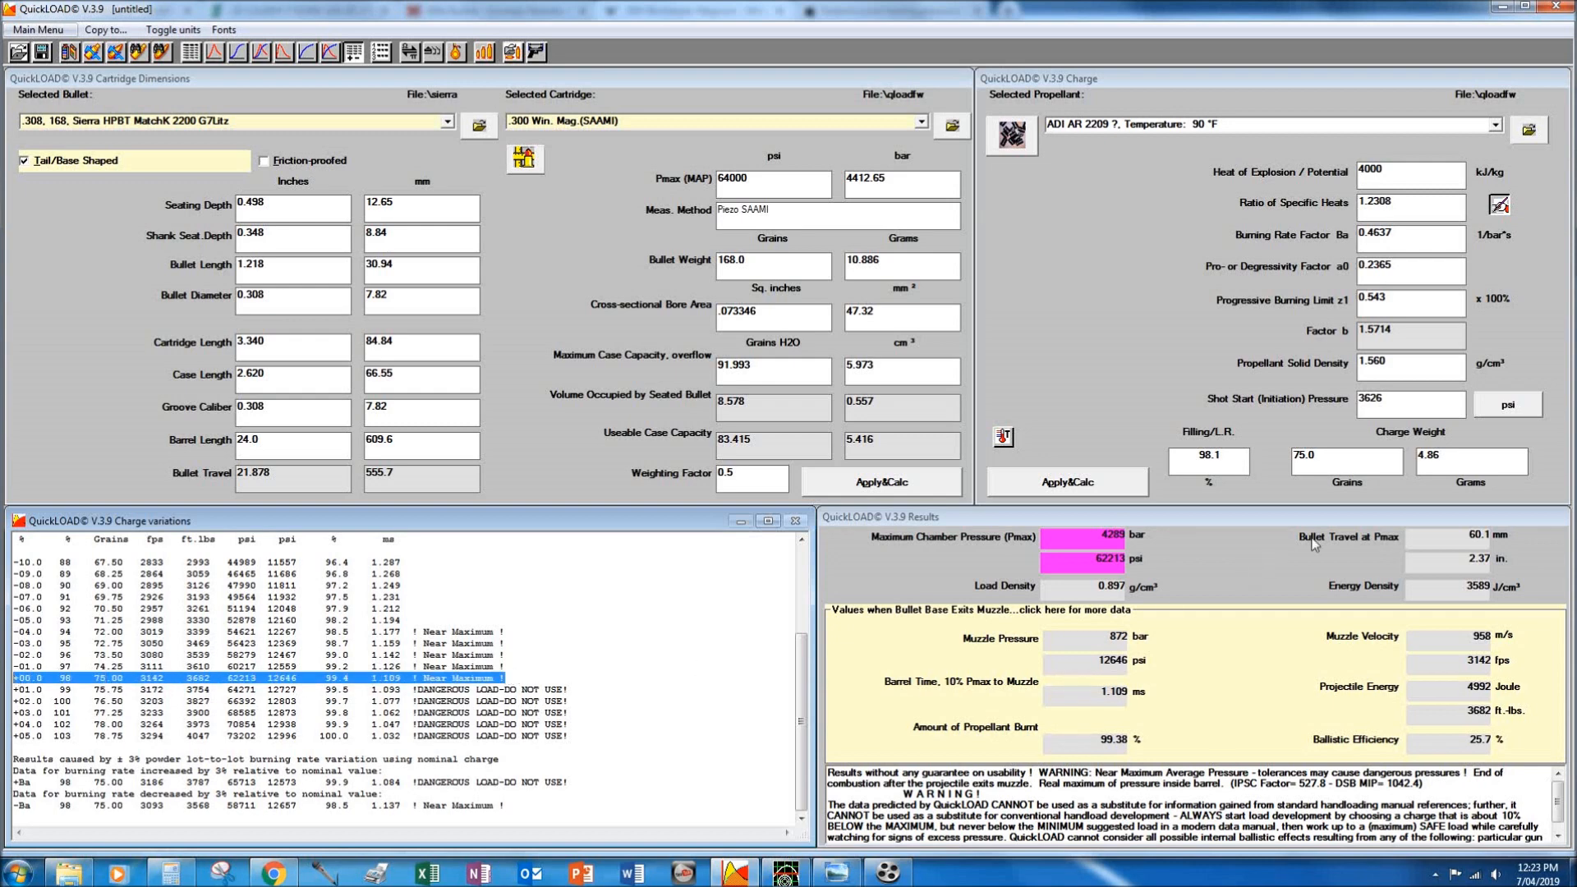
Set the charge weight to 75.5 grains, recalculate, and highlight the -01.0 row in the charge variations table.
left_click(1338, 461)
key("BackSpace")
type("5")
key("Return")
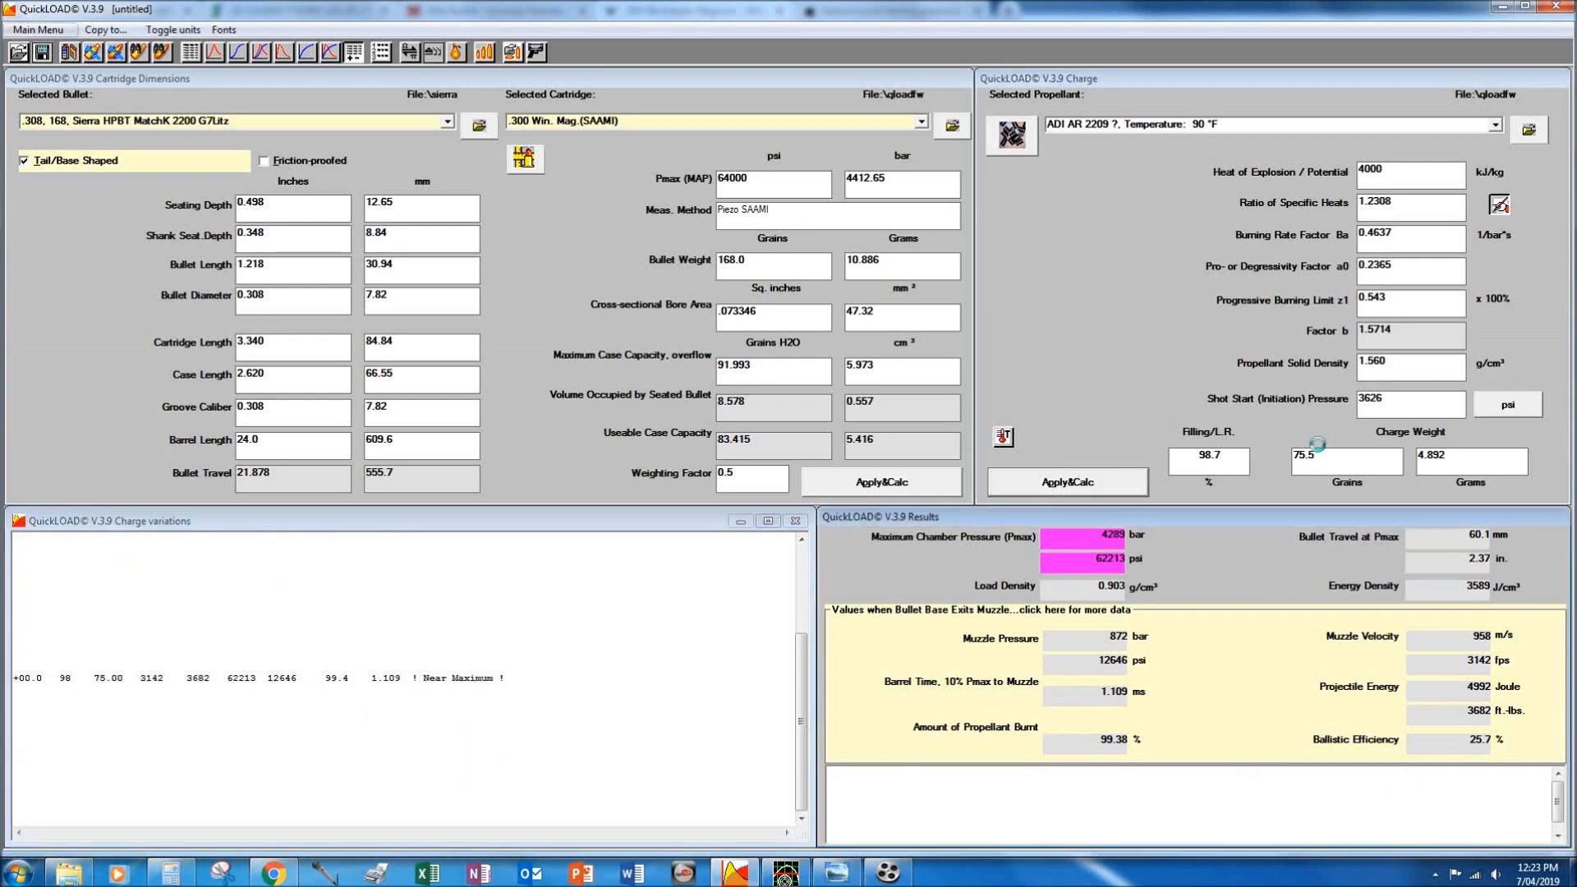
left_click(625, 617)
left_click_drag(519, 666, 27, 666)
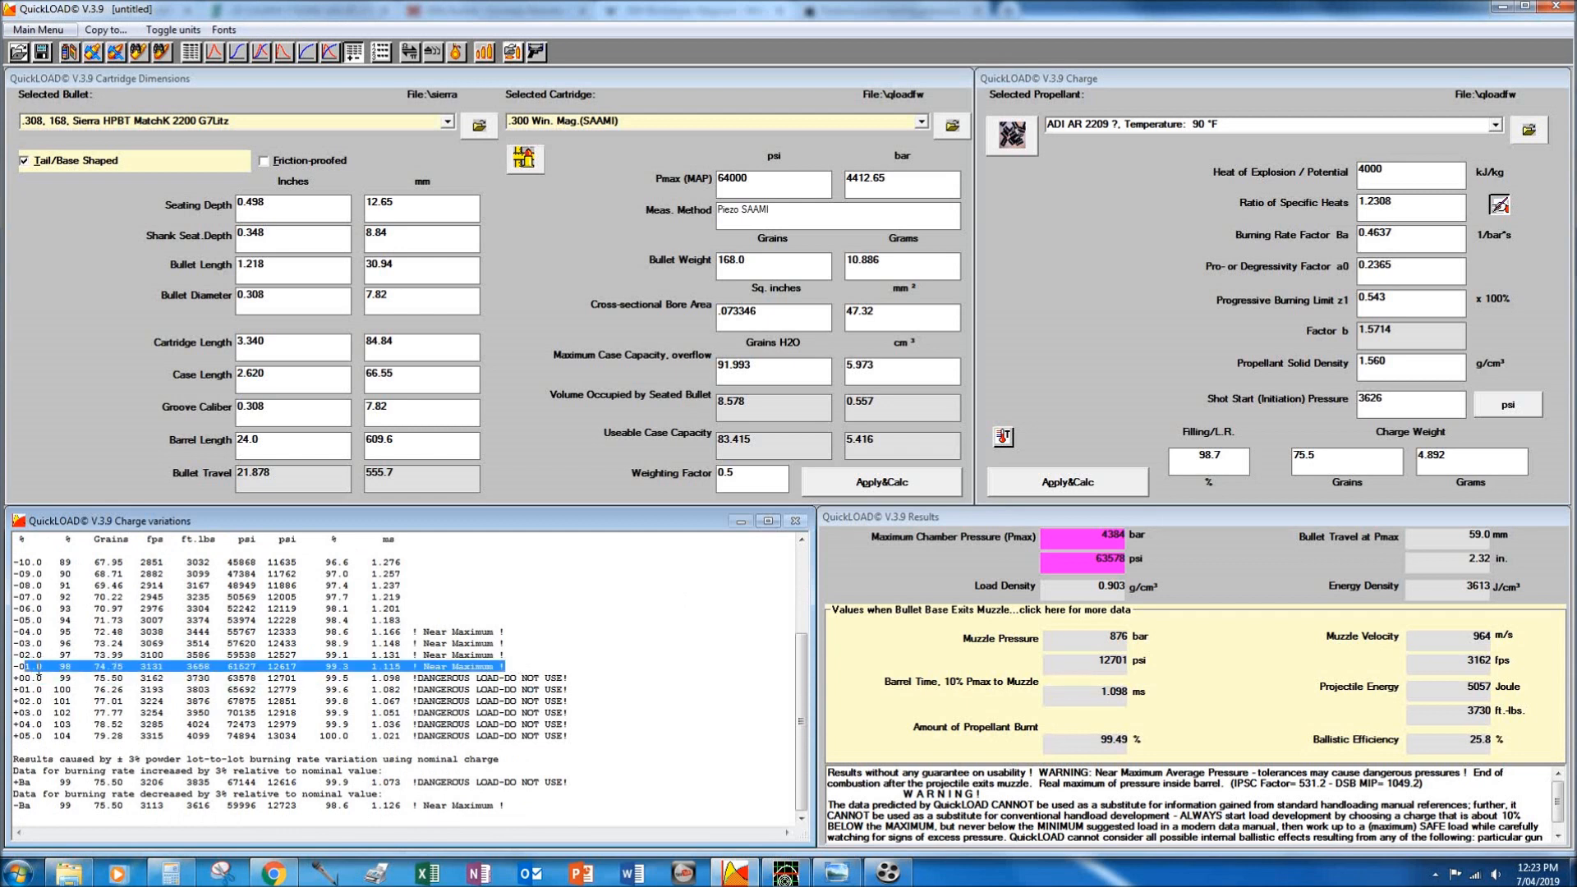
Recalculate with a charge weight of 75.49 grains and check the -03.0 to -01.0 rows of the charge variations table.
left_click(1329, 456)
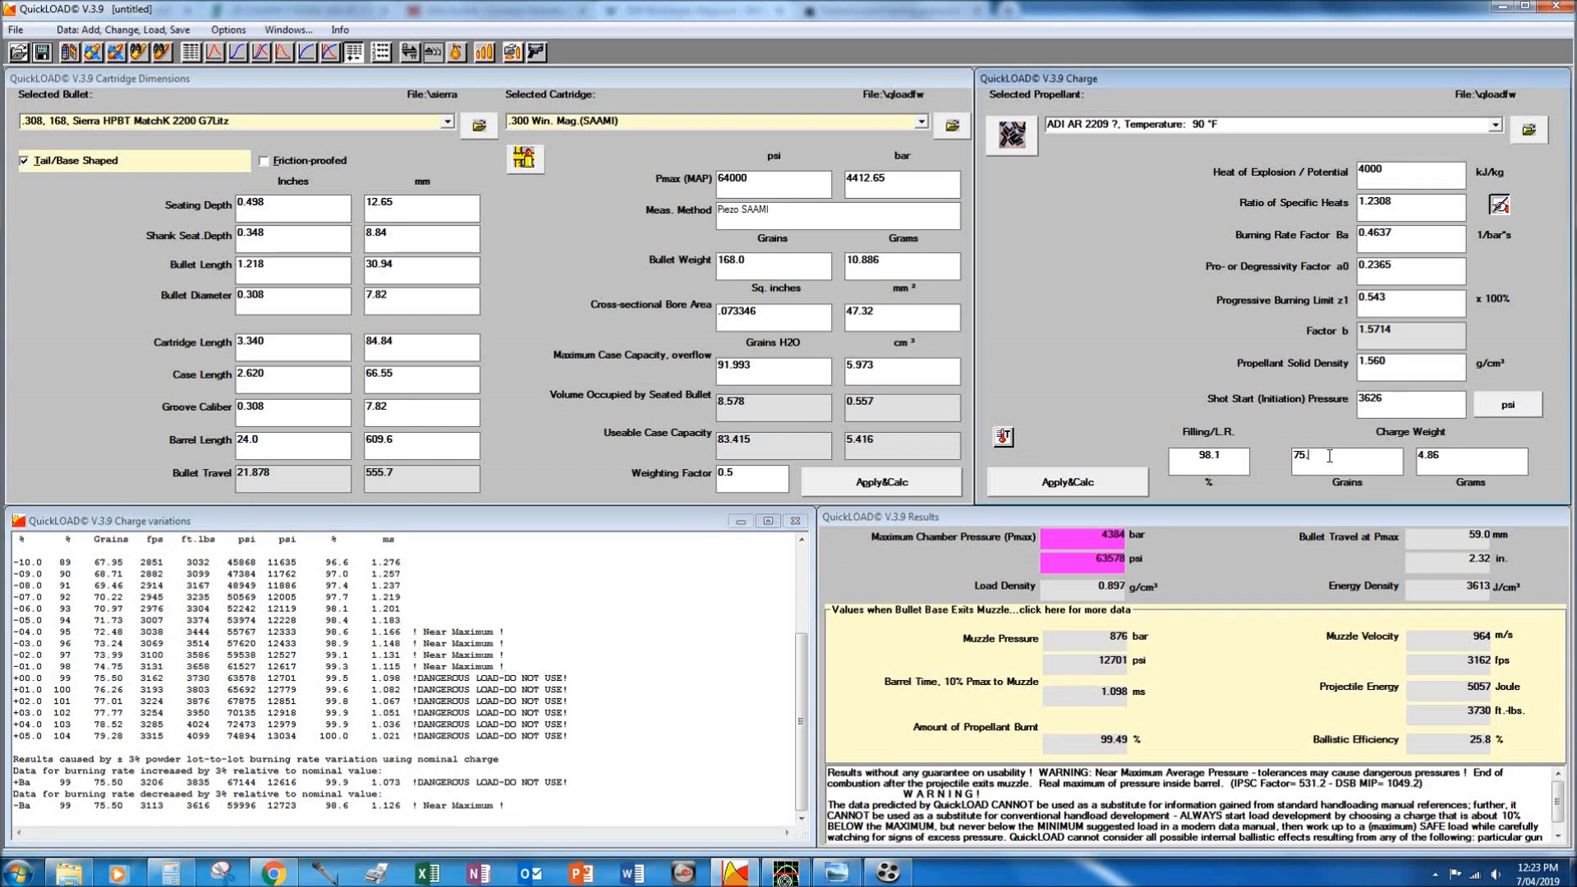
key("BackSpace")
type("49")
key("Return")
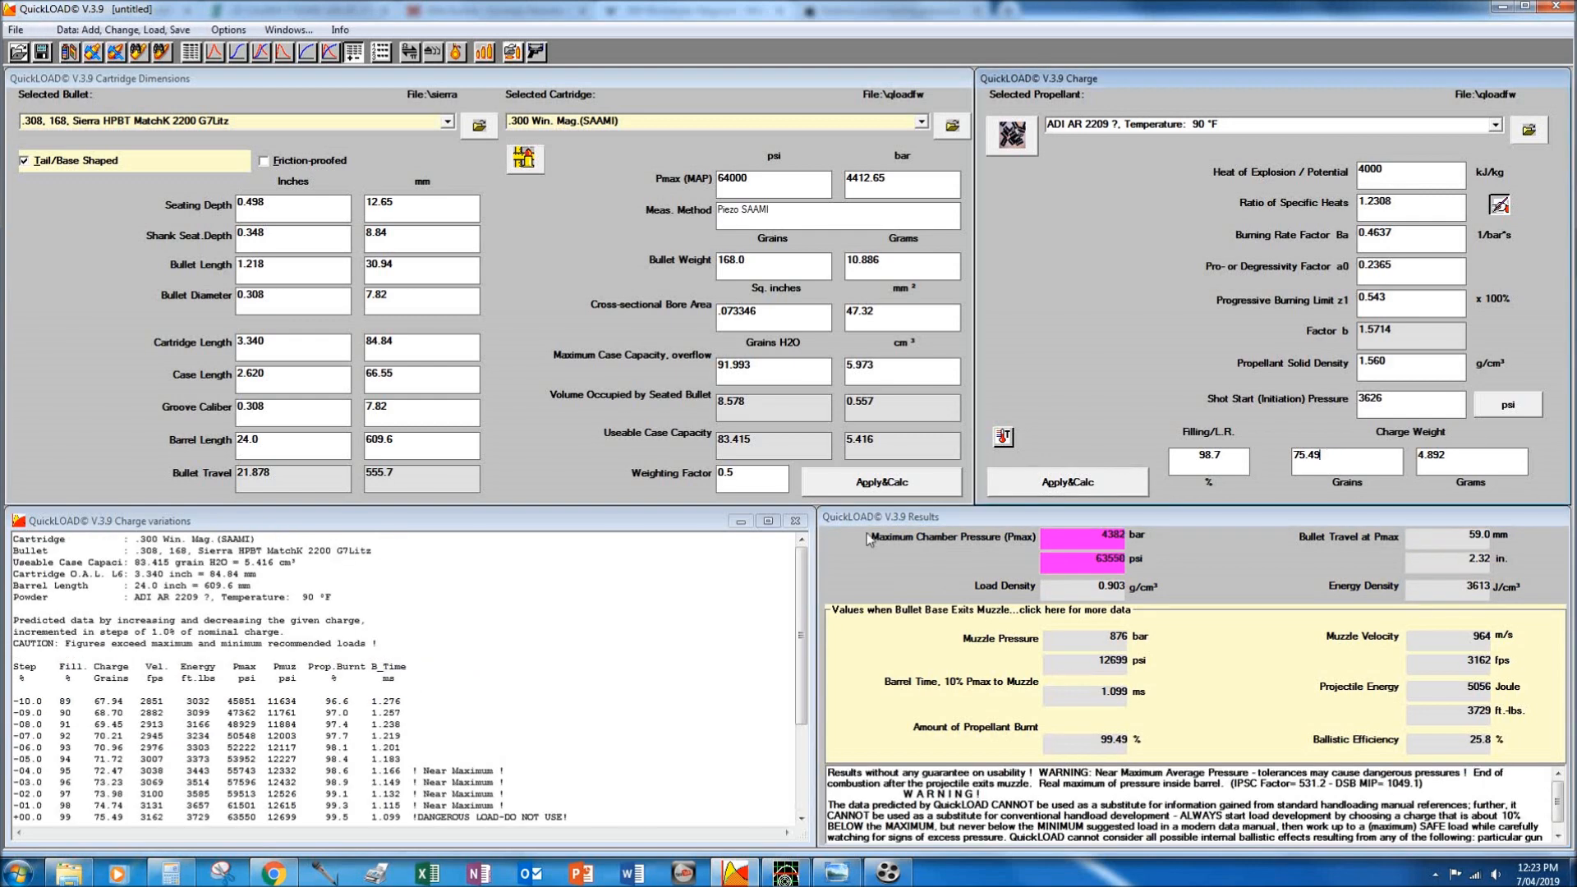
left_click(629, 611)
scroll(614, 616, "down", 4)
left_click_drag(507, 667, 3, 653)
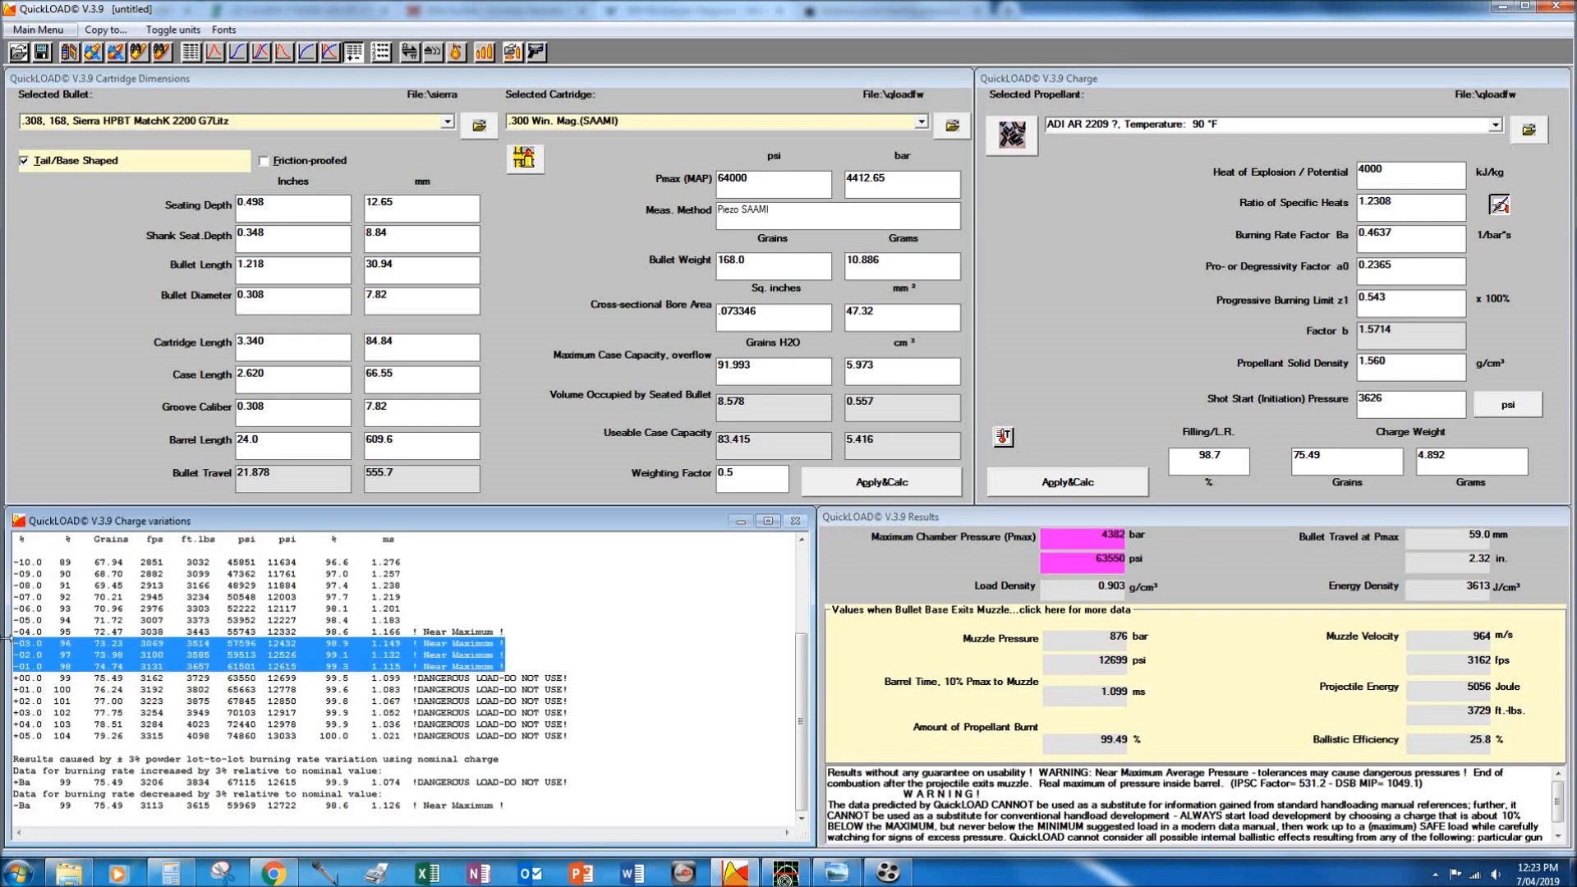
left_click(61, 653)
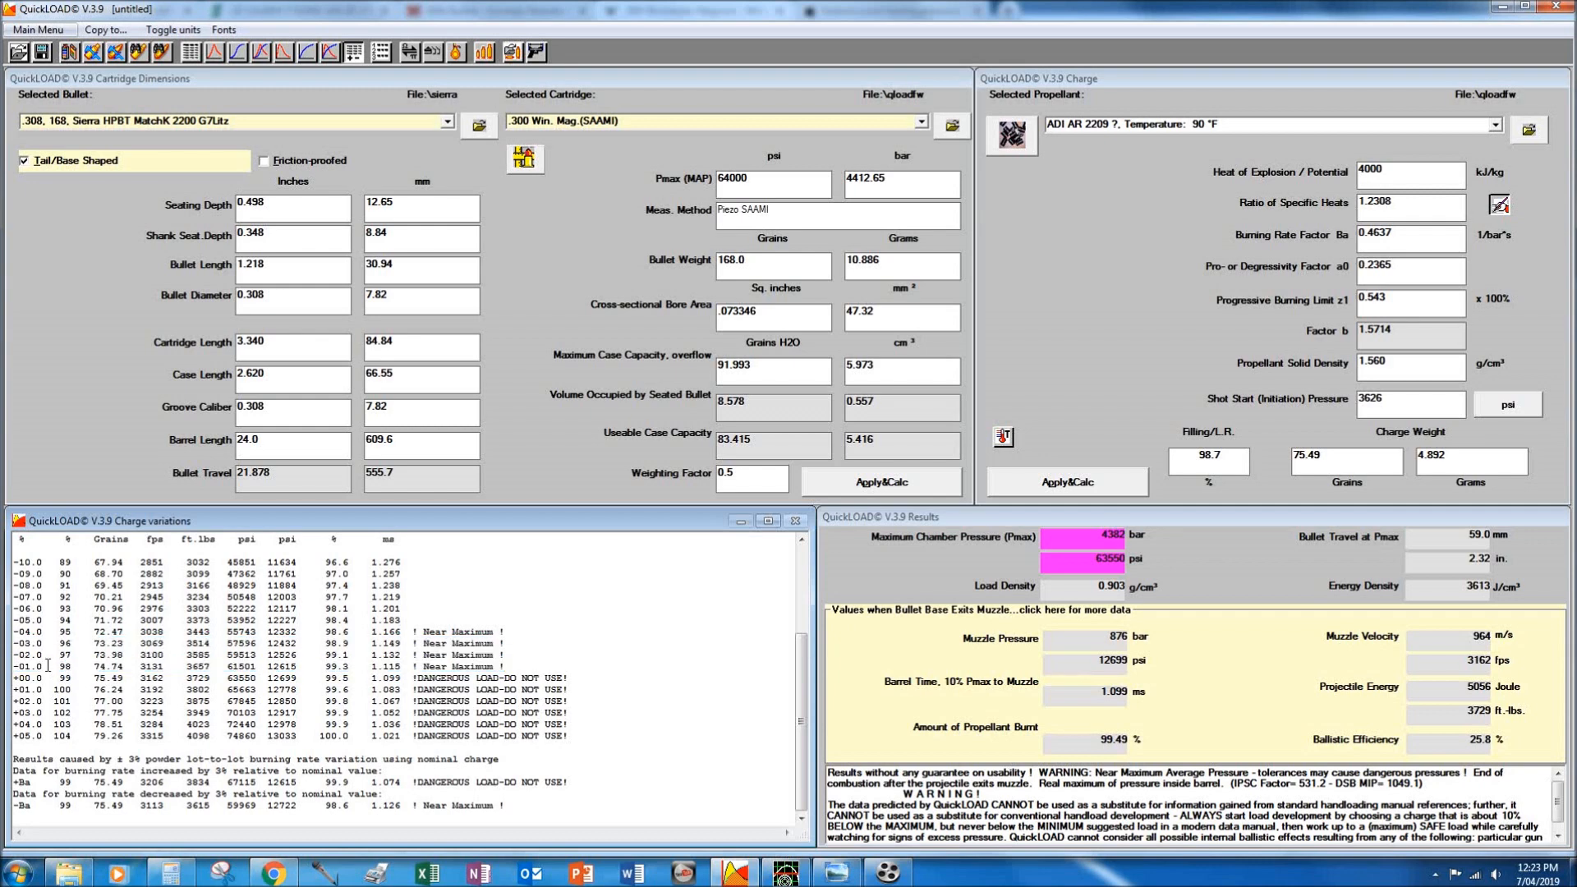
Reduce the charge weight to 75.45 grains, recalculate, and highlight the -01.0 row of the charge variations.
left_click(1334, 461)
key("BackSpace")
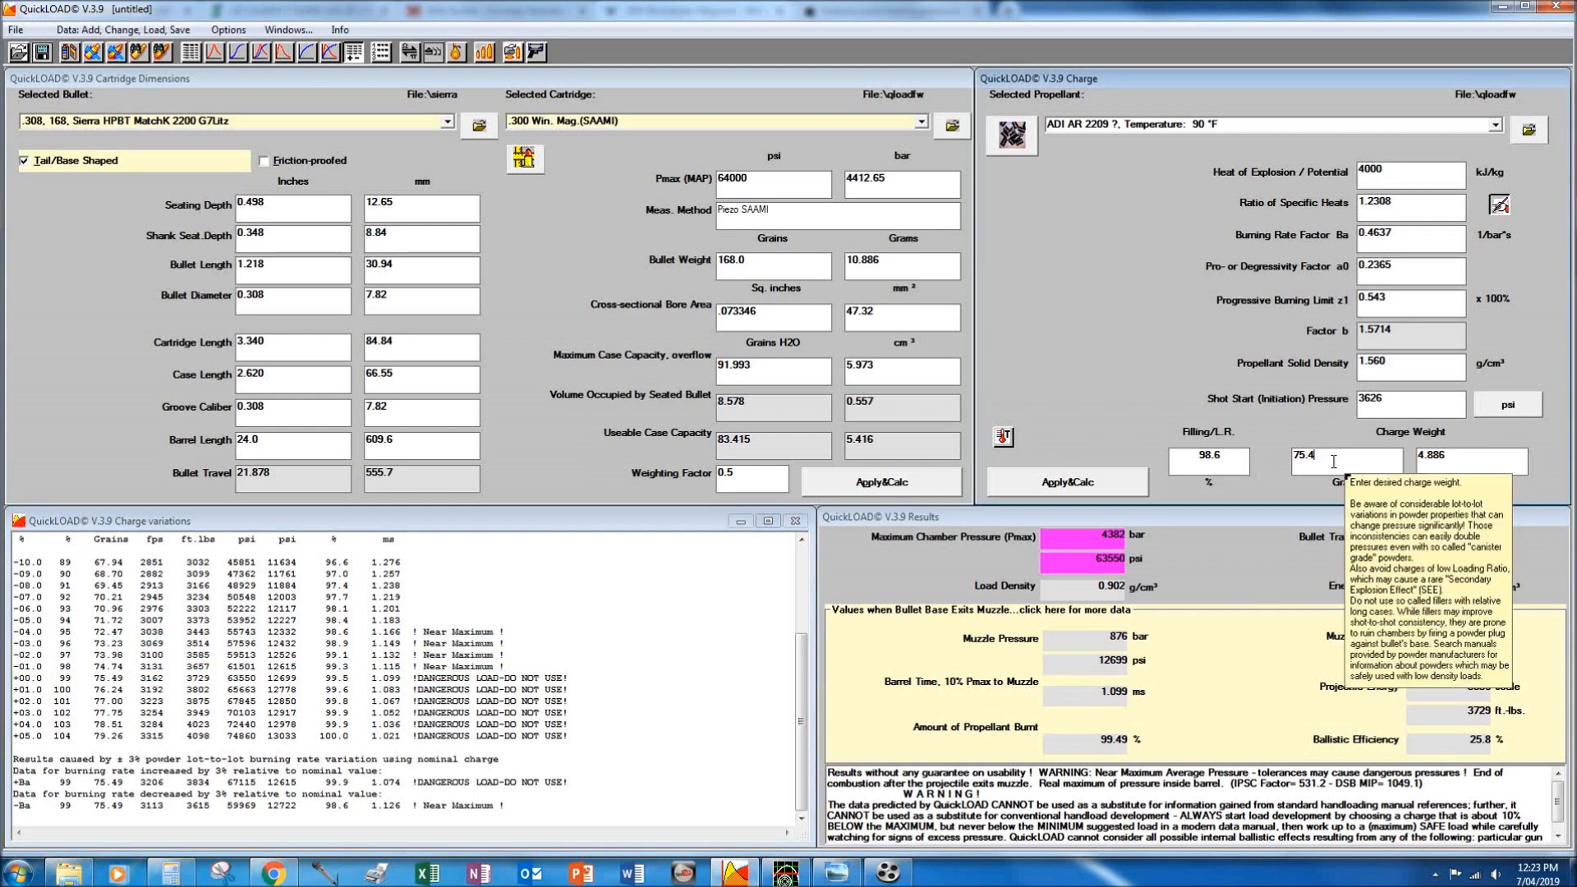
left_click(510, 669)
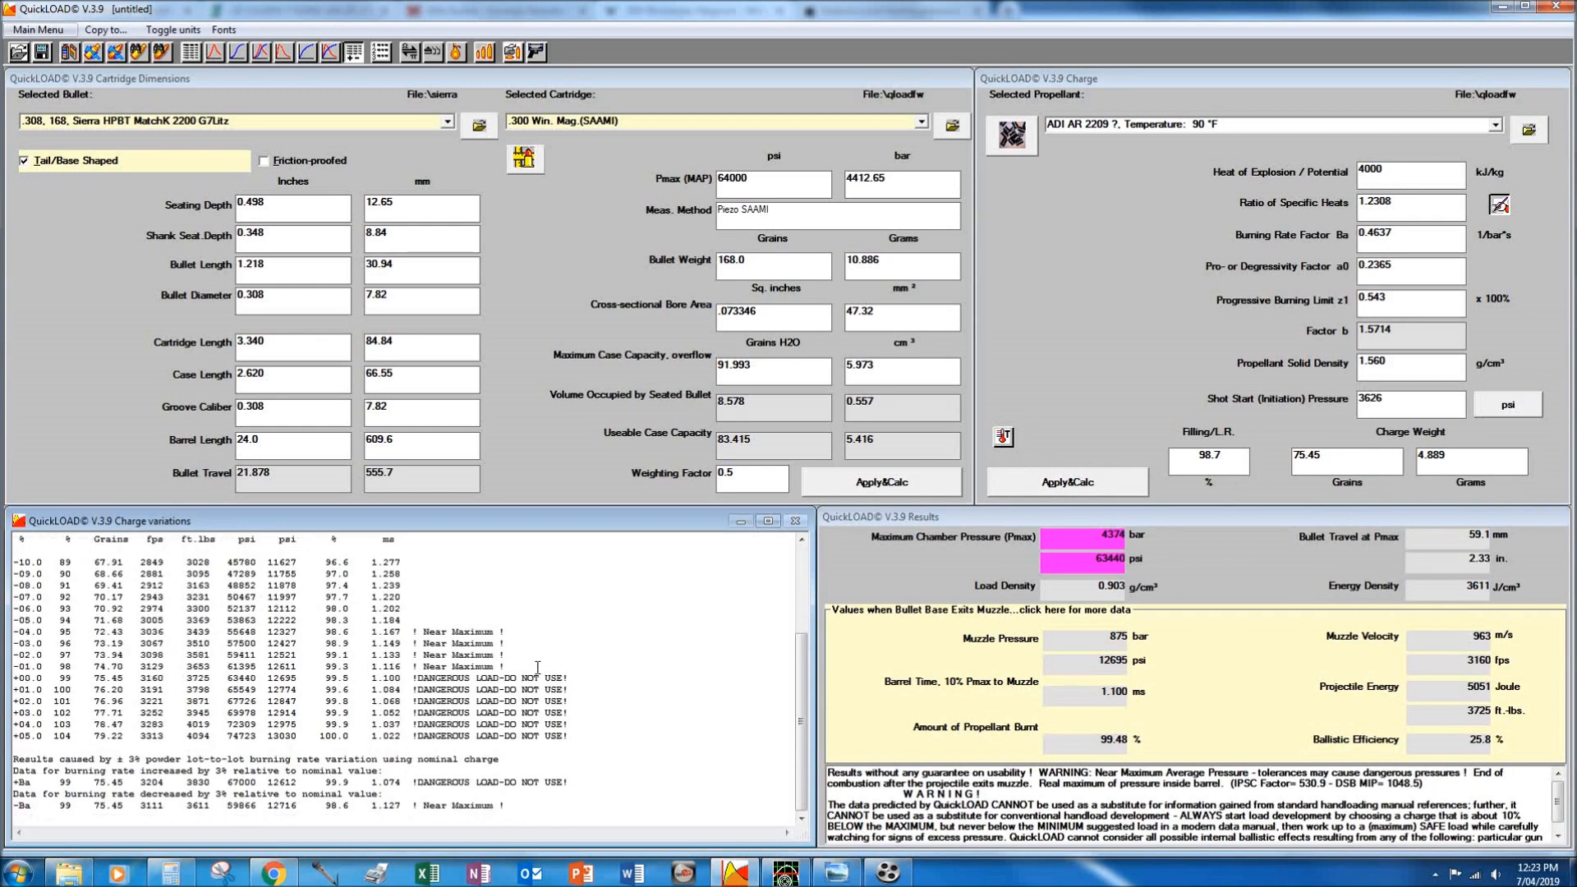
left_click_drag(510, 669, 14, 667)
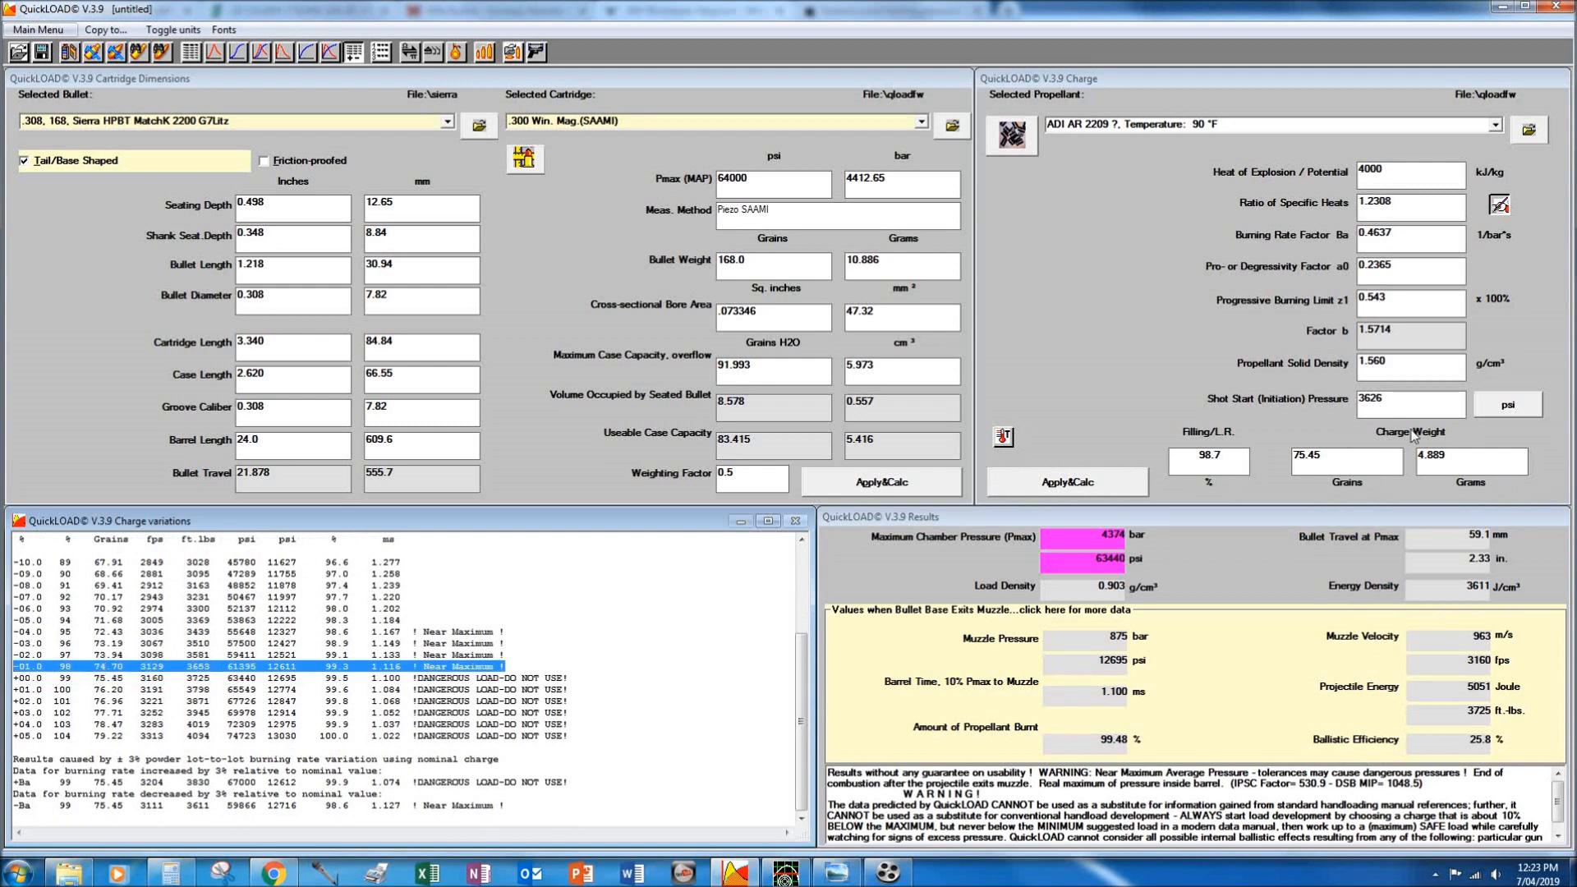
Reduce the charge weight to 75.4 grains, recalculate, and highlight the -01.0 row of the charge variations.
left_click(1360, 456)
key("BackSpace")
key("Return")
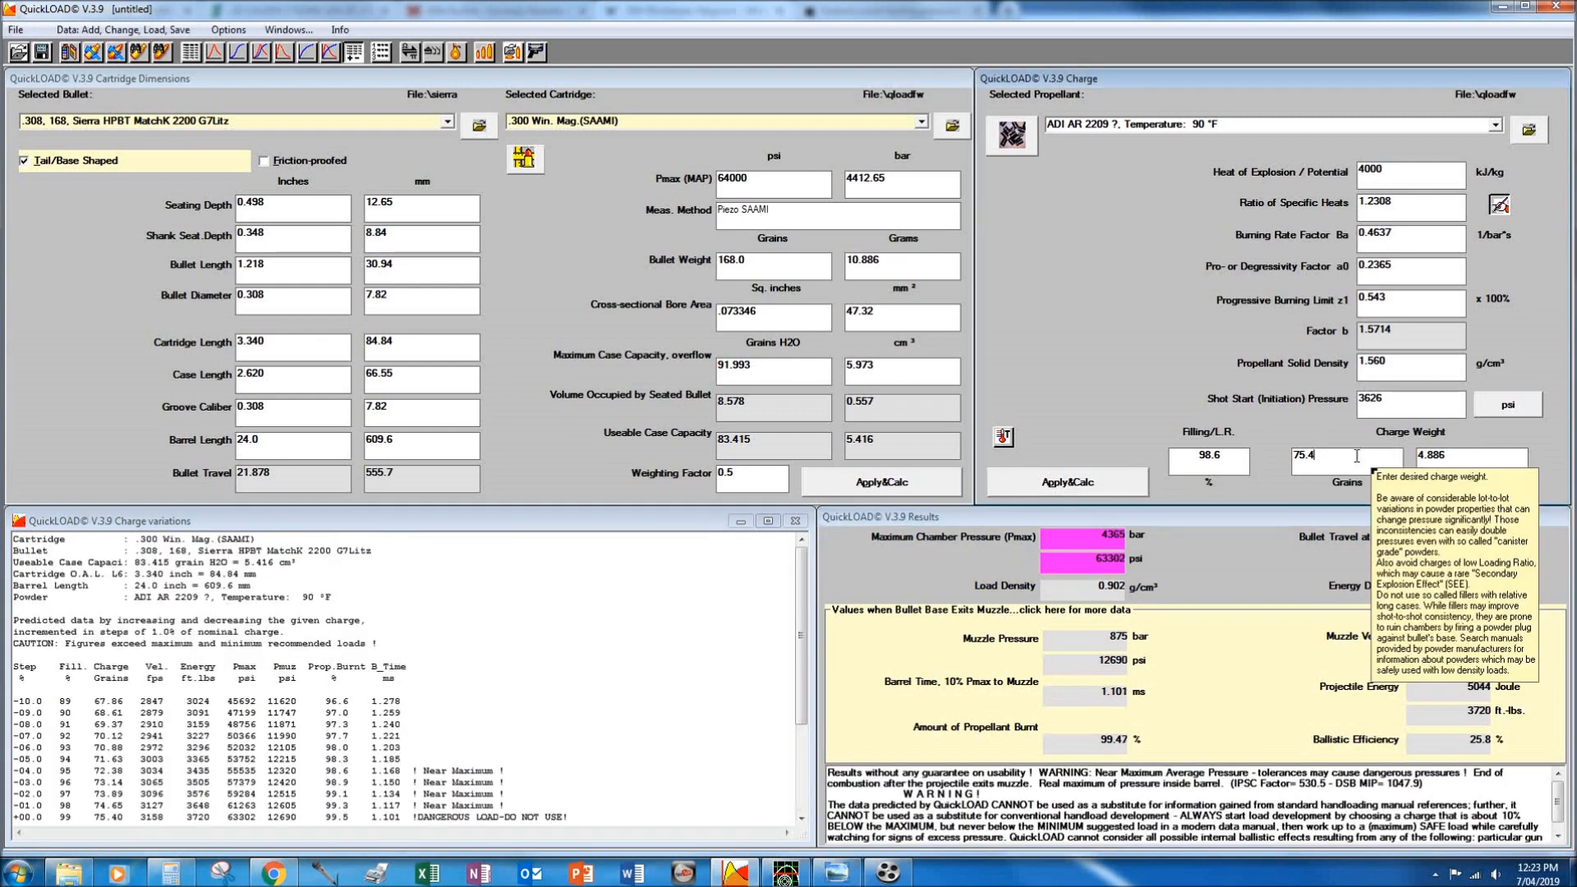
mouse_move(507, 805)
left_click_drag(508, 805, 5, 809)
Set the charge weight to 75.3 grains, recalculate, and check the rows around the nominal charge.
left_click(1345, 461)
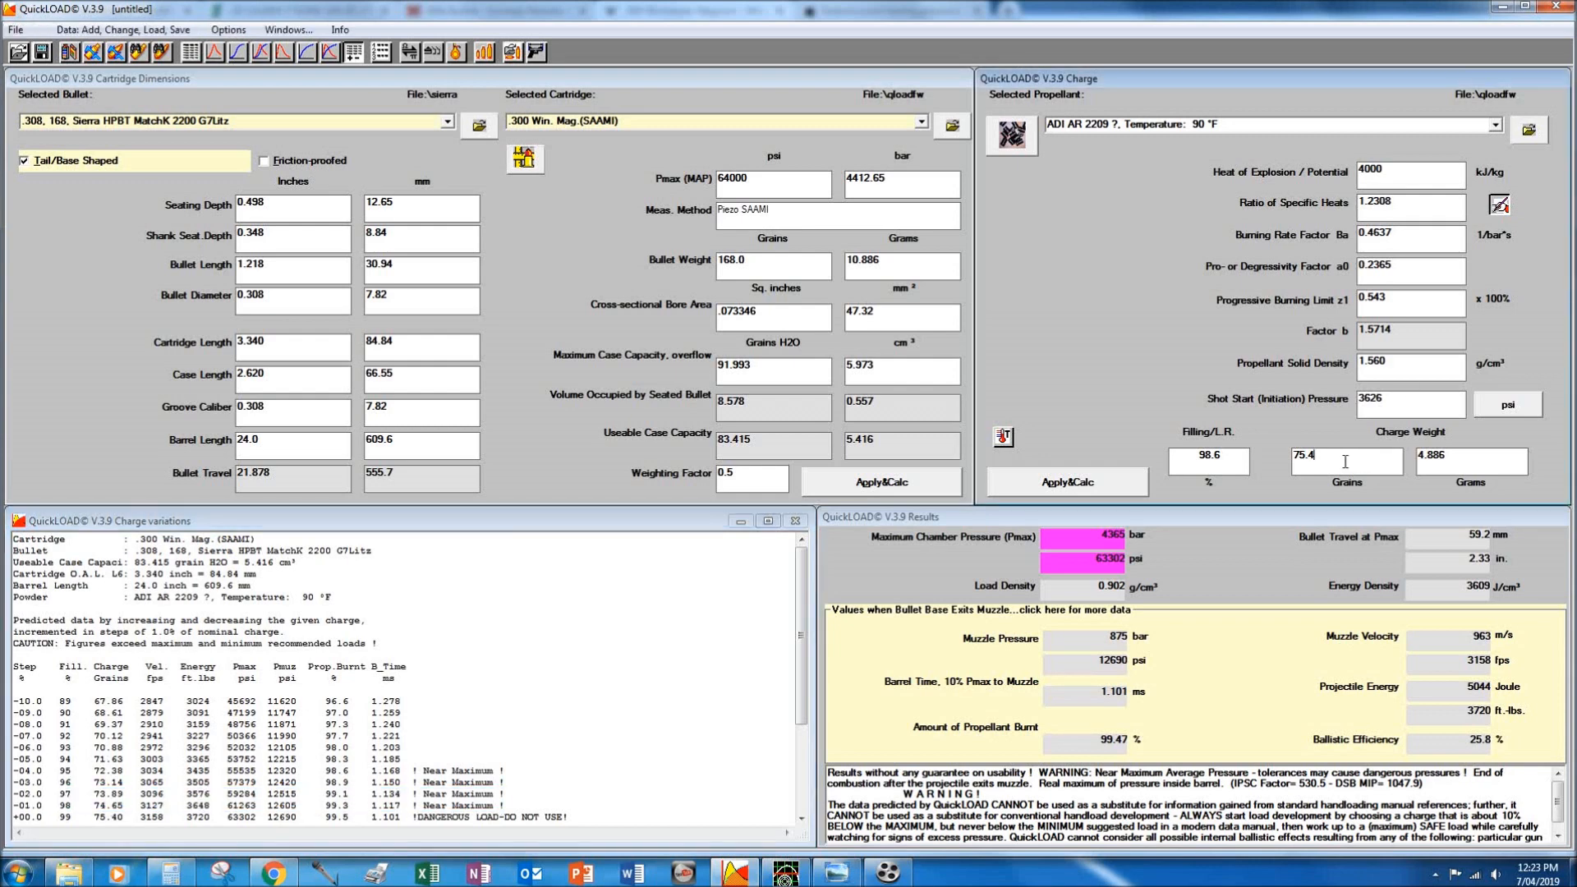
key("BackSpace")
type("3")
key("Return")
left_click(514, 702)
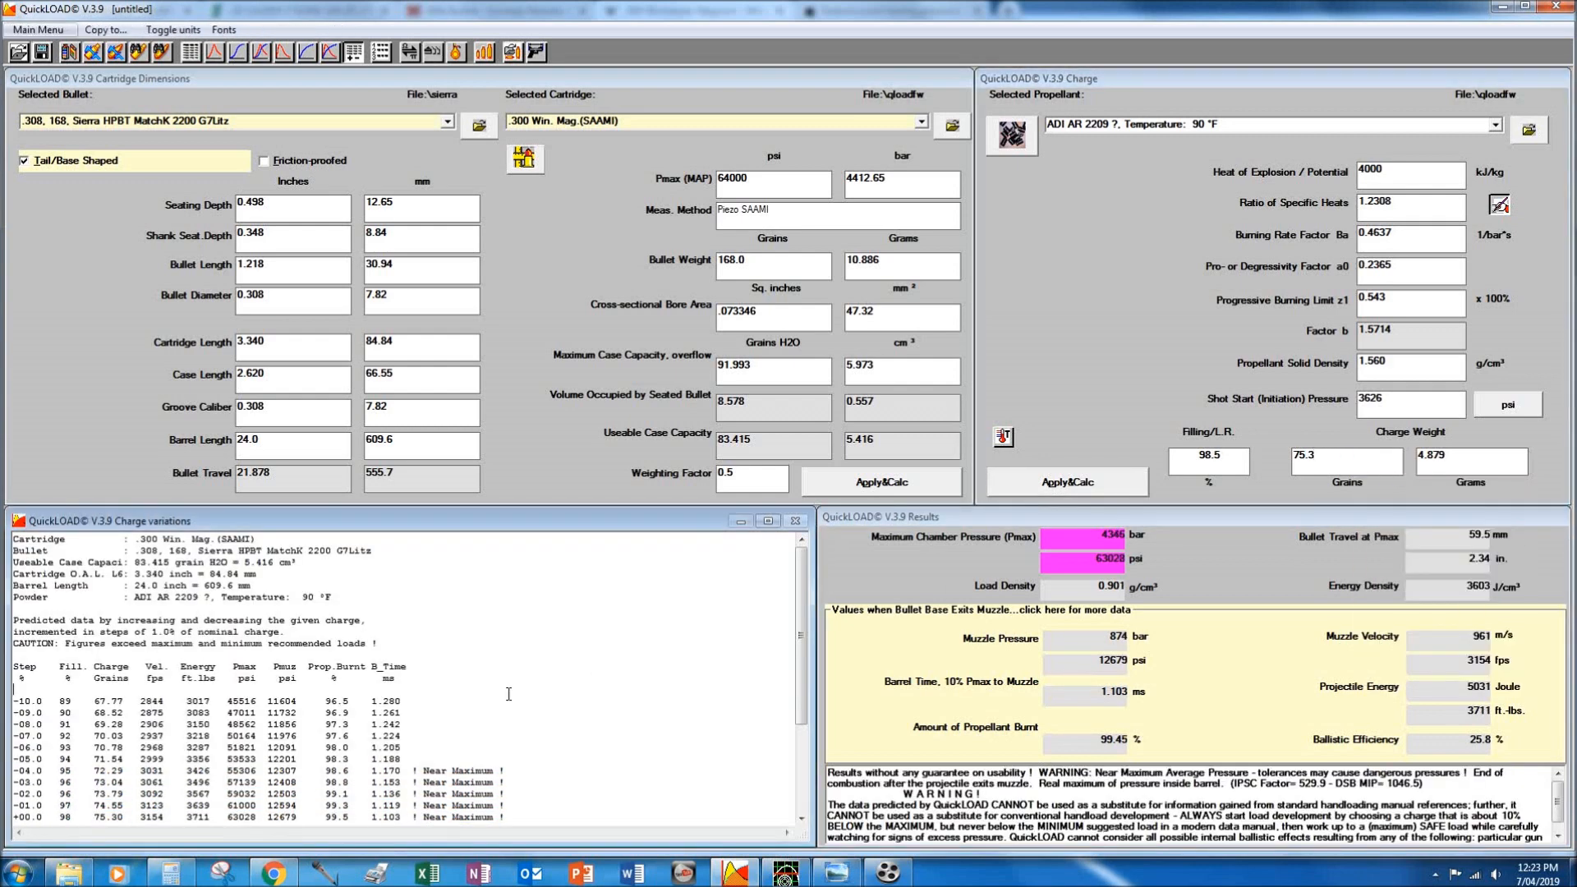
scroll(514, 702, "down", 4)
mouse_move(519, 671)
left_mouse_down()
mouse_move(8, 674)
mouse_move(537, 676)
left_mouse_up()
Raise the charge weight to 75.35 grains, recalculate, and highlight the nominal +00.0 row.
left_click(1356, 464)
type("5")
key("Return")
left_click_drag(504, 677, 44, 684)
Raise the charge weight to 75.36 grains, recalculate, and highlight the start of the nominal +00.0 row.
left_click(1353, 459)
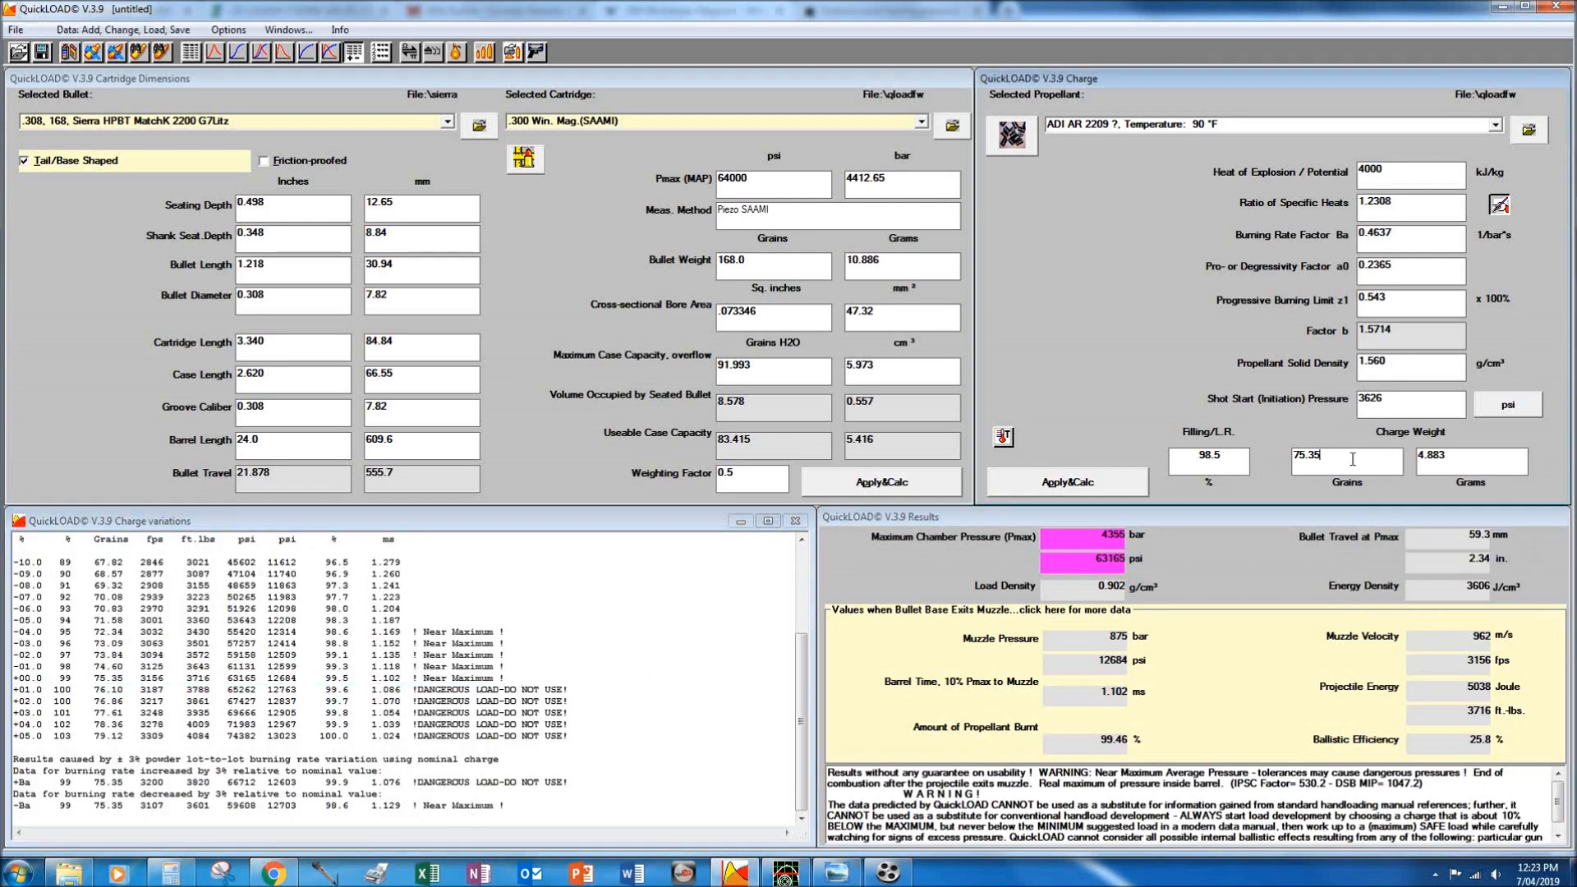
key("BackSpace")
type("6")
key("Return")
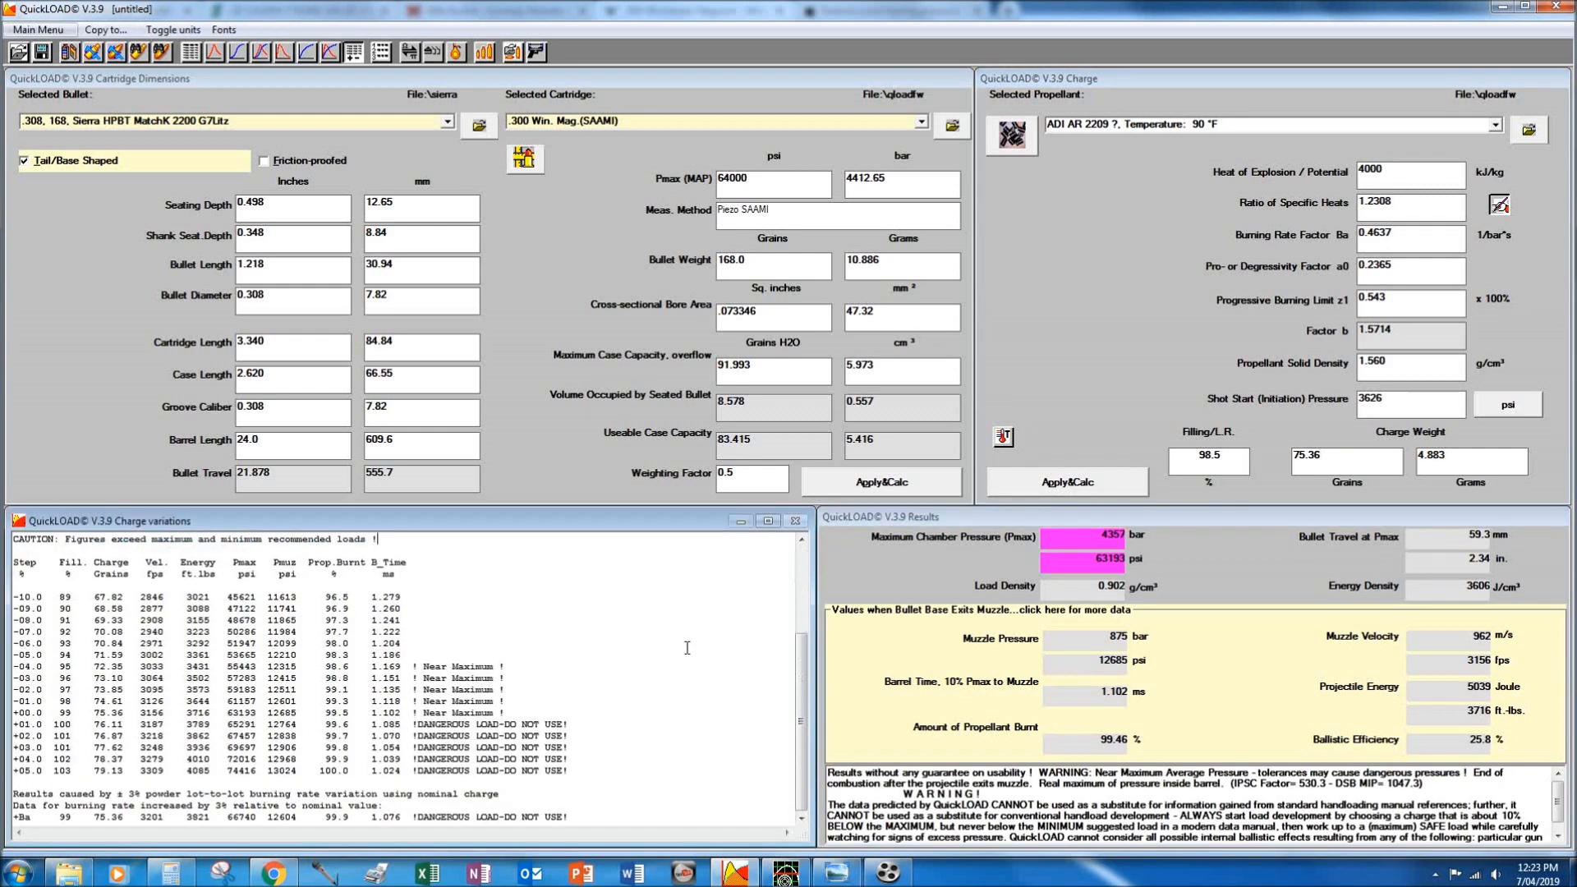
left_click_drag(548, 670, 114, 680)
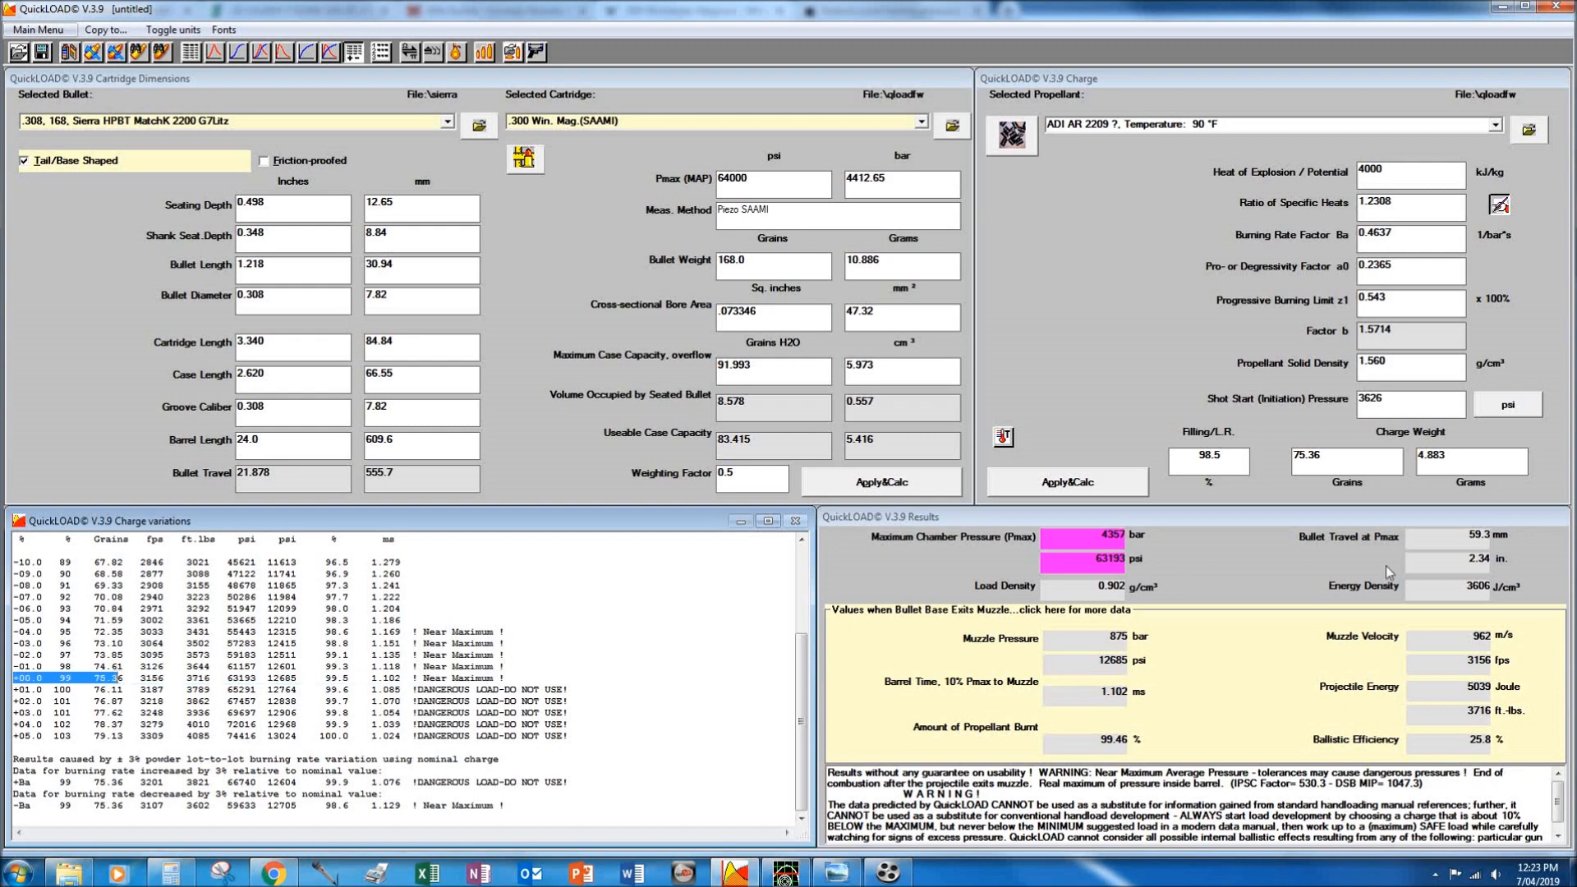
Recalculate the load with charge weights of 75.37 and 75.38 grains.
left_click(1345, 454)
key("BackSpace")
type("7")
key("Return")
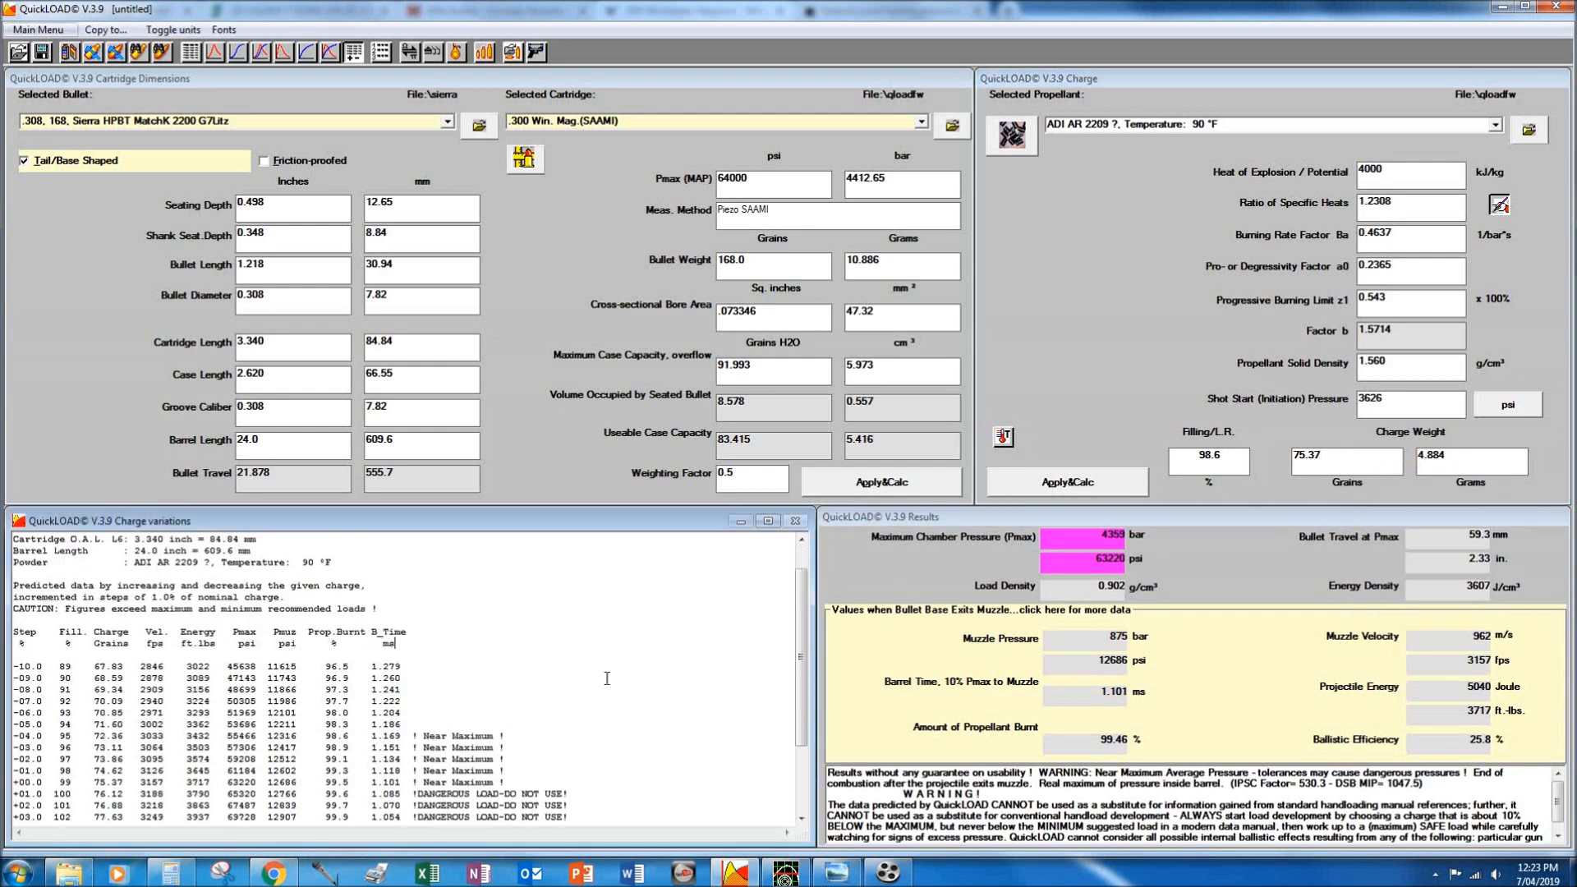
left_click(1375, 462)
key("BackSpace")
type("8")
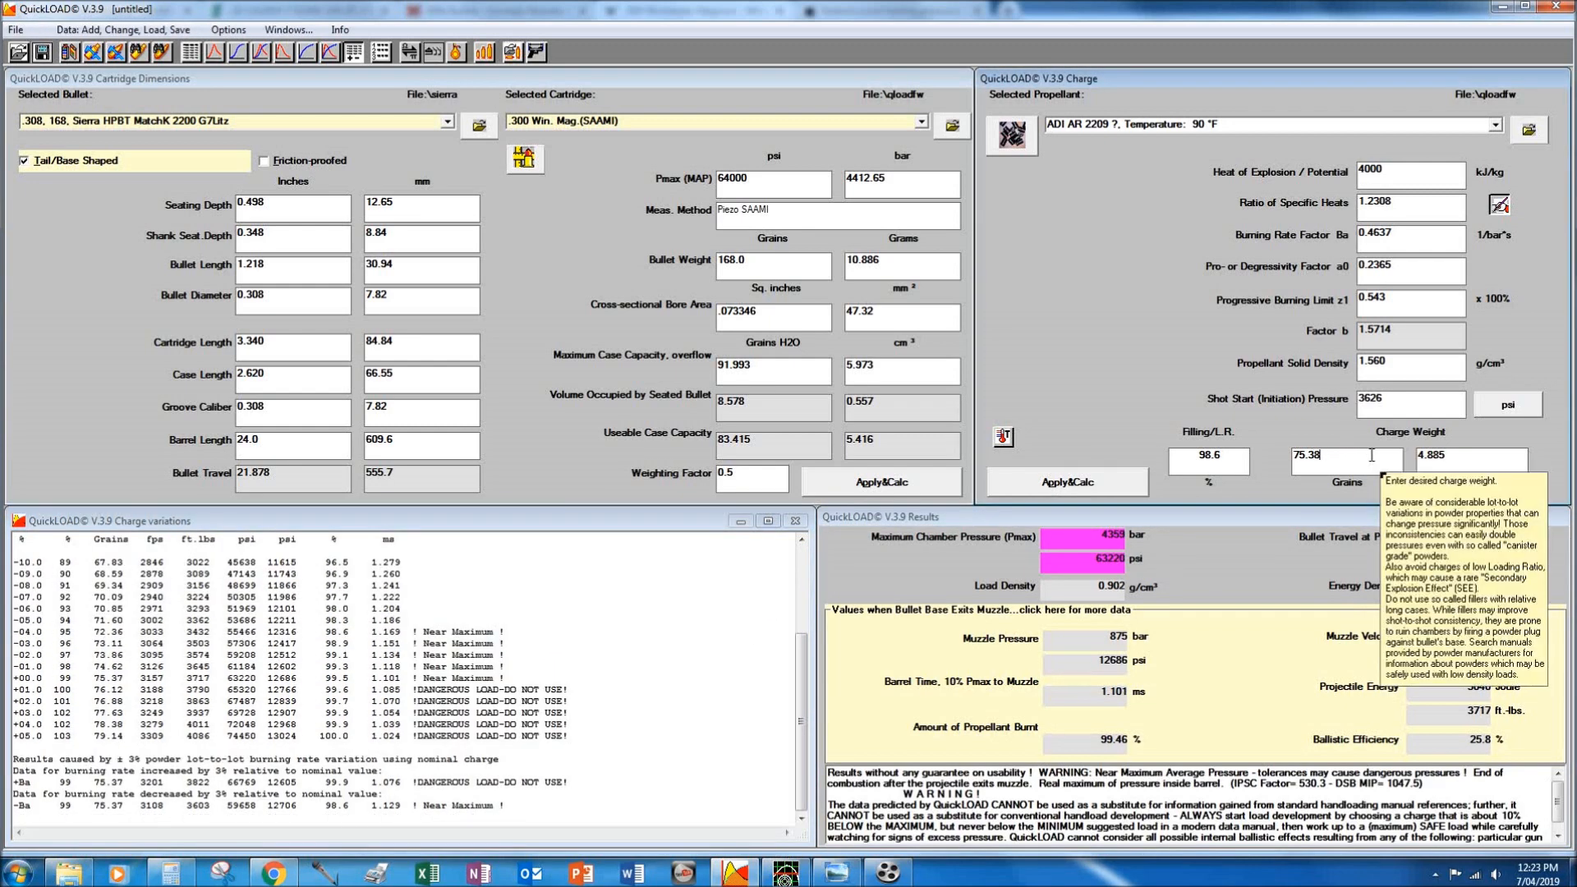
key("Return")
Set the charge weight to 75.39 grains and recalculate the charge variations table.
left_click(1345, 461)
key("BackSpace")
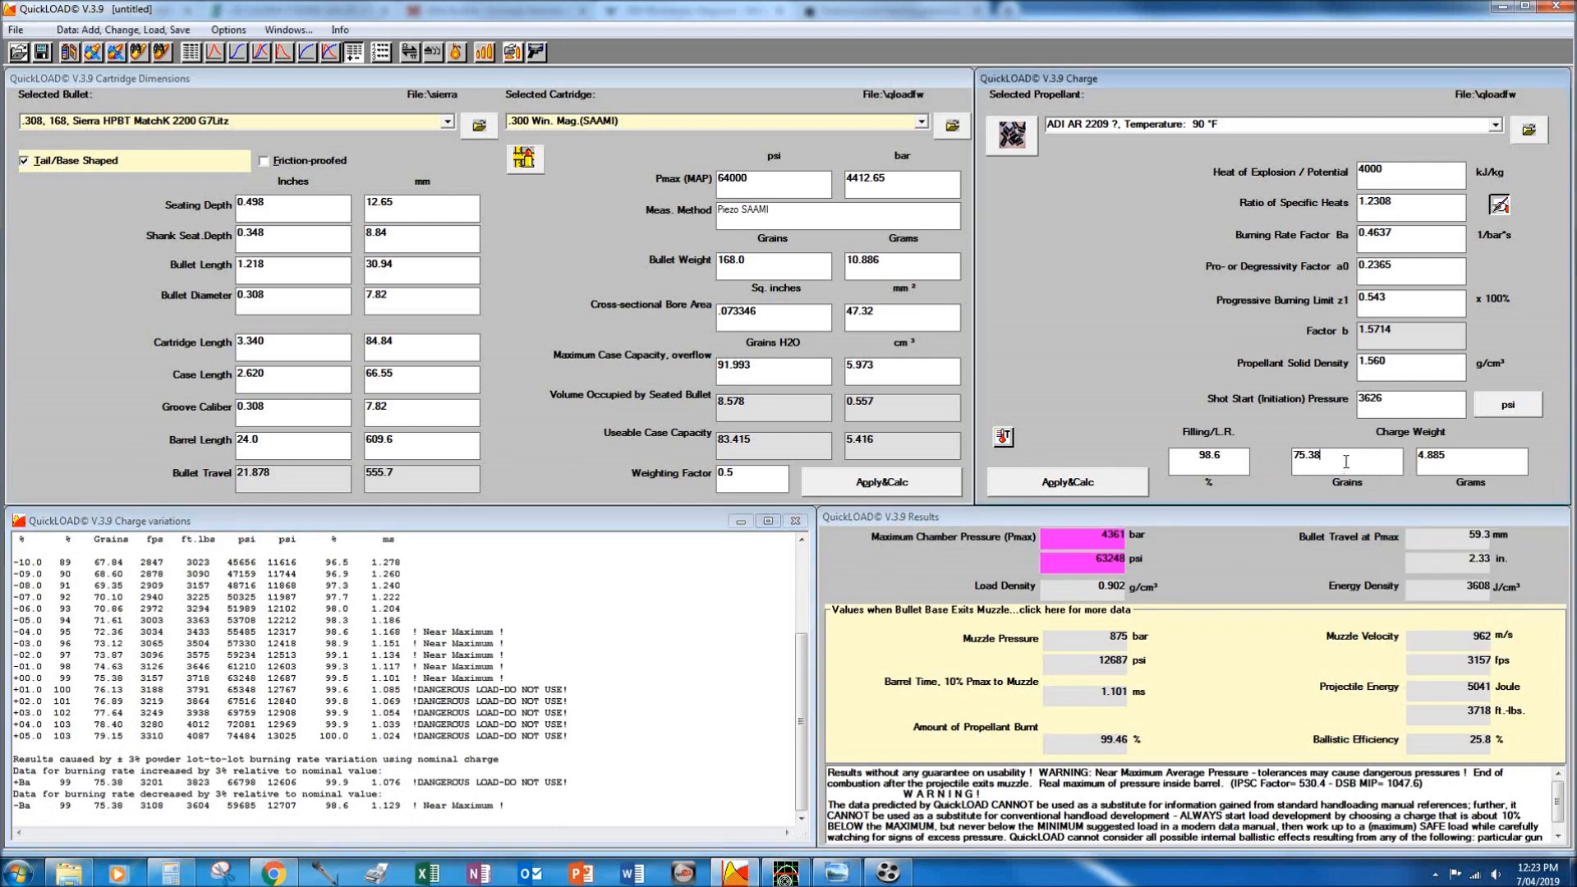
type("9")
key("Return")
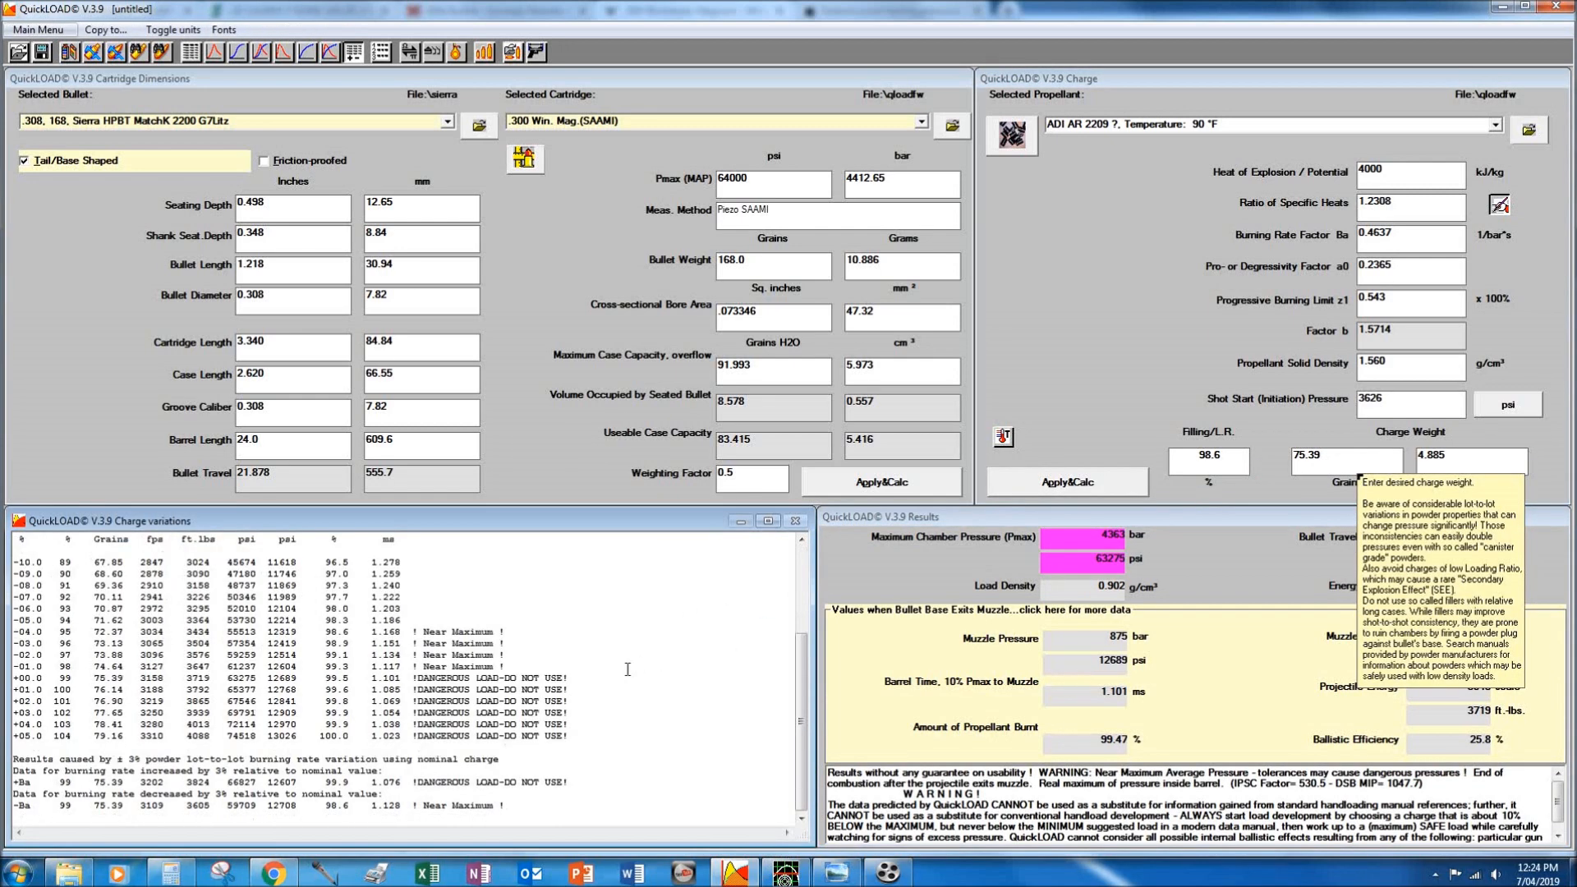
Set the charge weight to 75.38 grains, recalculate, and highlight the nominal +00.0 row in the charge variations table.
left_click_drag(504, 666, 7, 669)
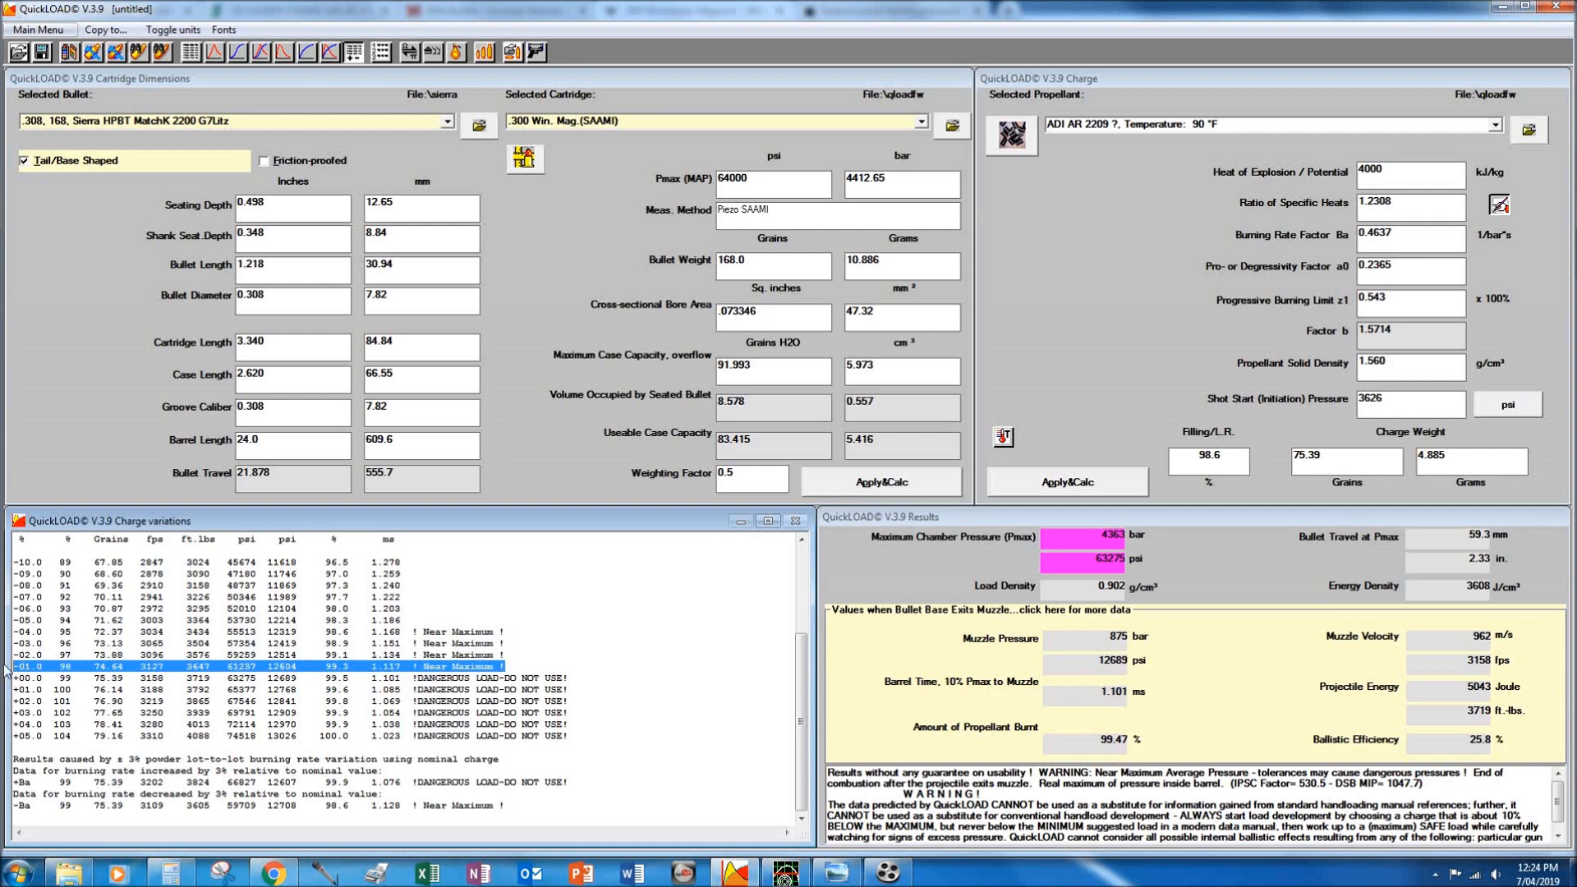
left_click(1345, 461)
key("BackSpace")
type("8")
key("Return")
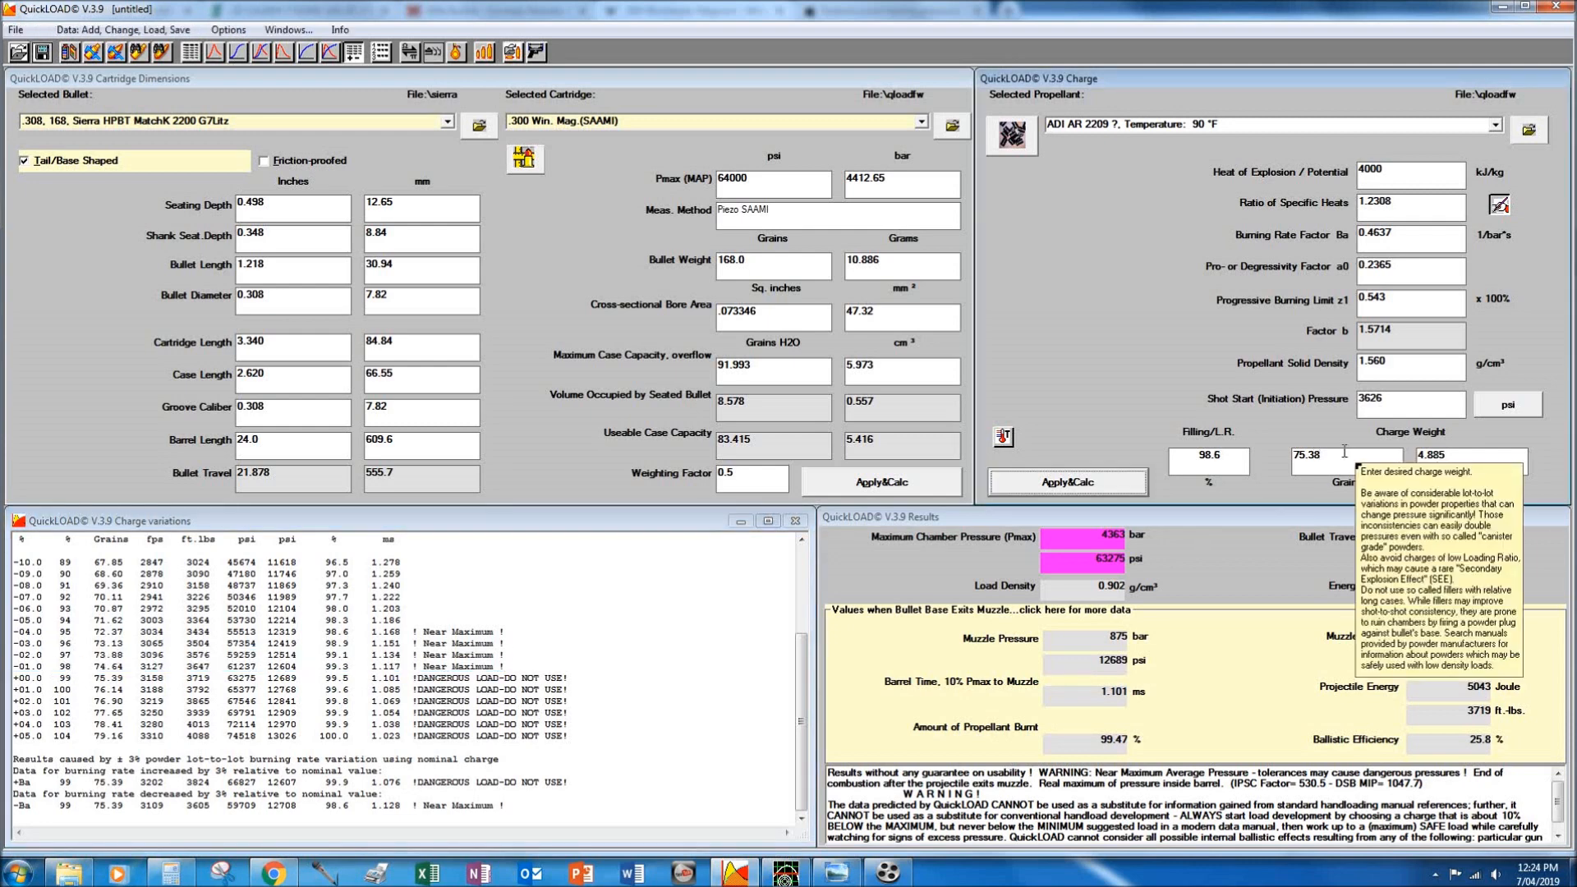
left_click(639, 706)
scroll(638, 705, "down", 4)
left_click_drag(506, 678, 17, 677)
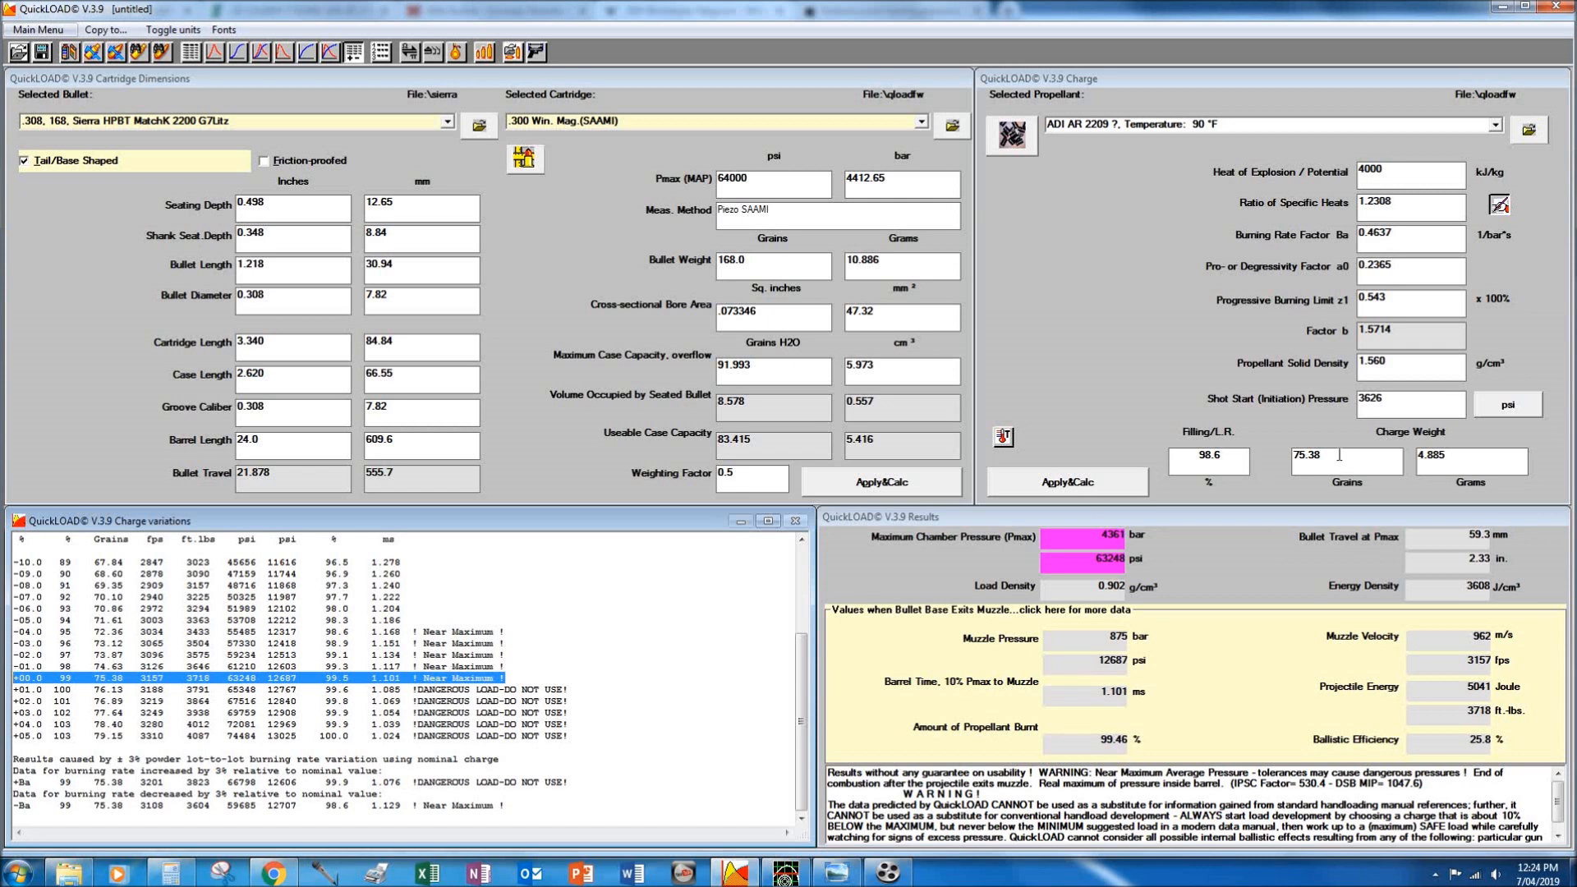
Switch to QuickTARGET and receive the 168 grain load data from QuickLOAD.
left_click_drag(1318, 455, 1331, 454)
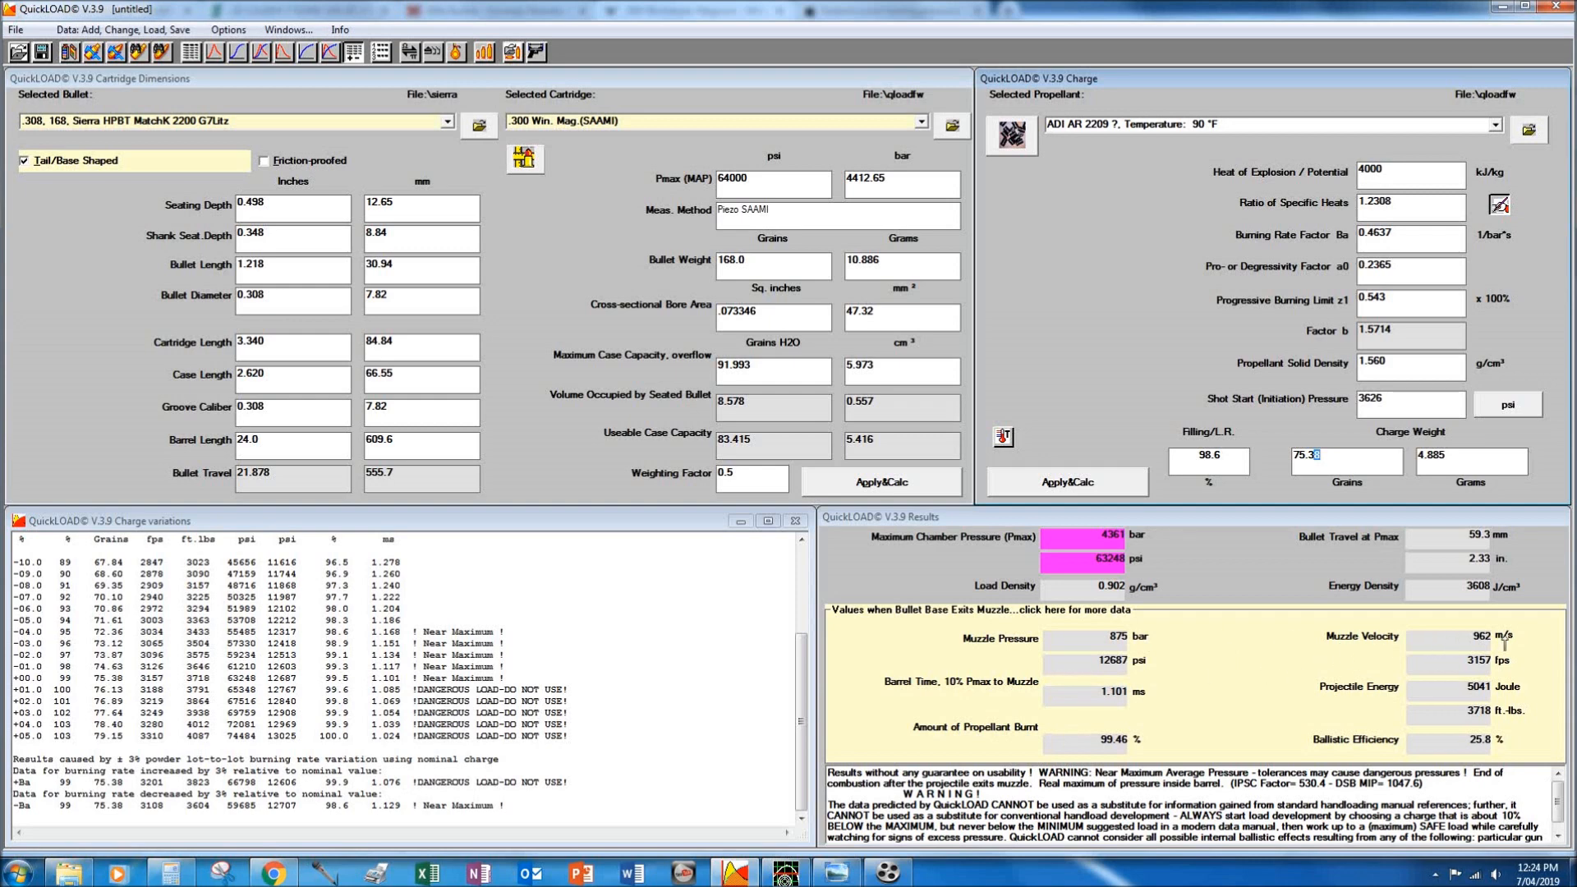
left_click(1067, 483)
left_click(785, 875)
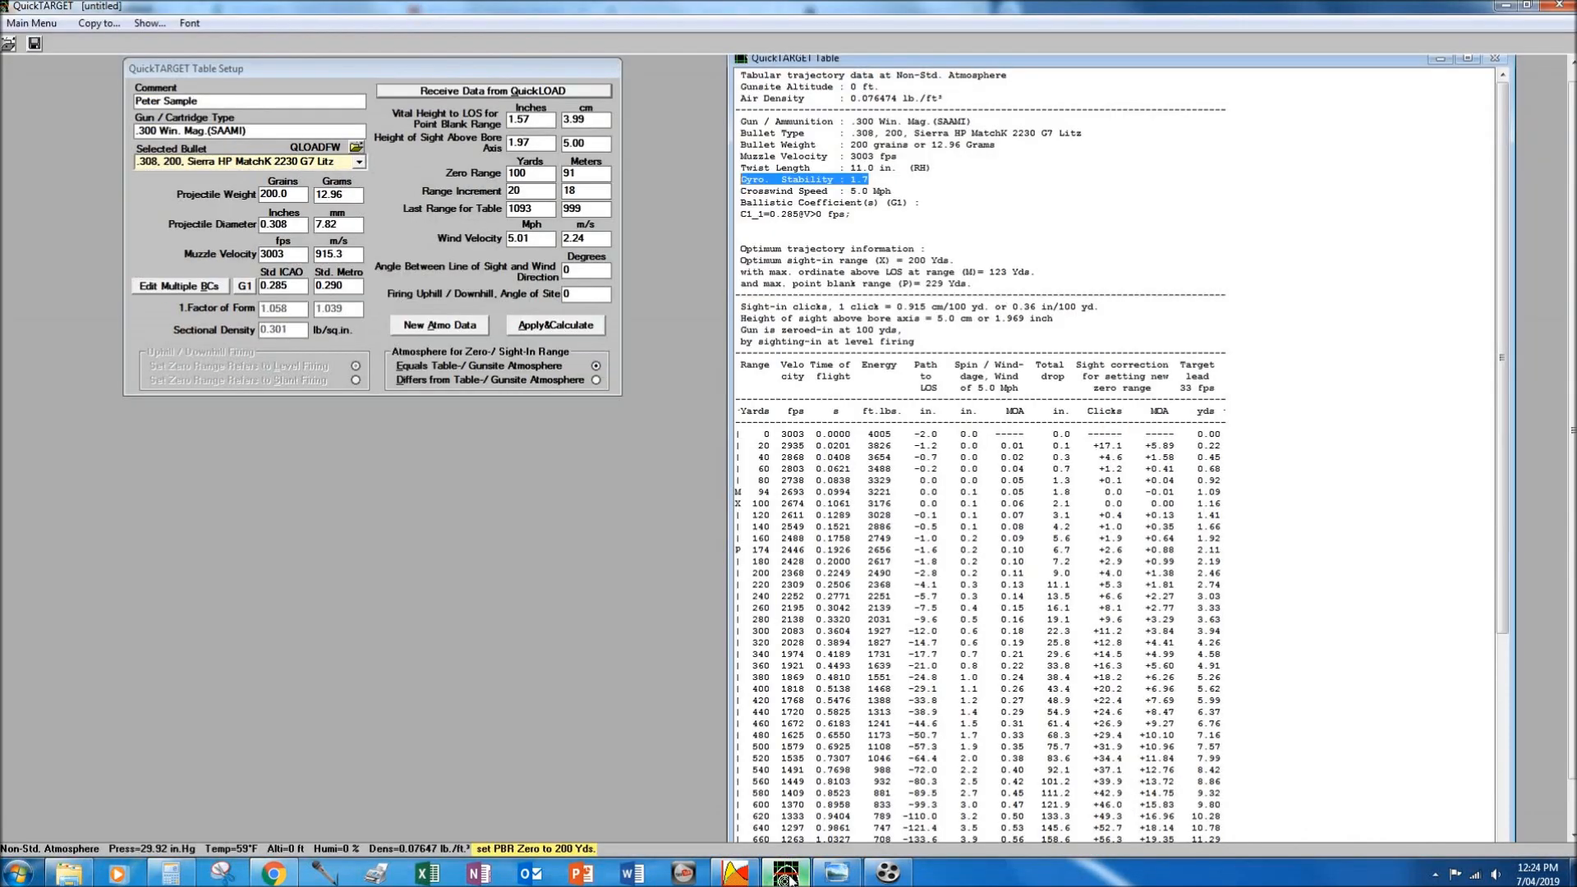
left_click(431, 91)
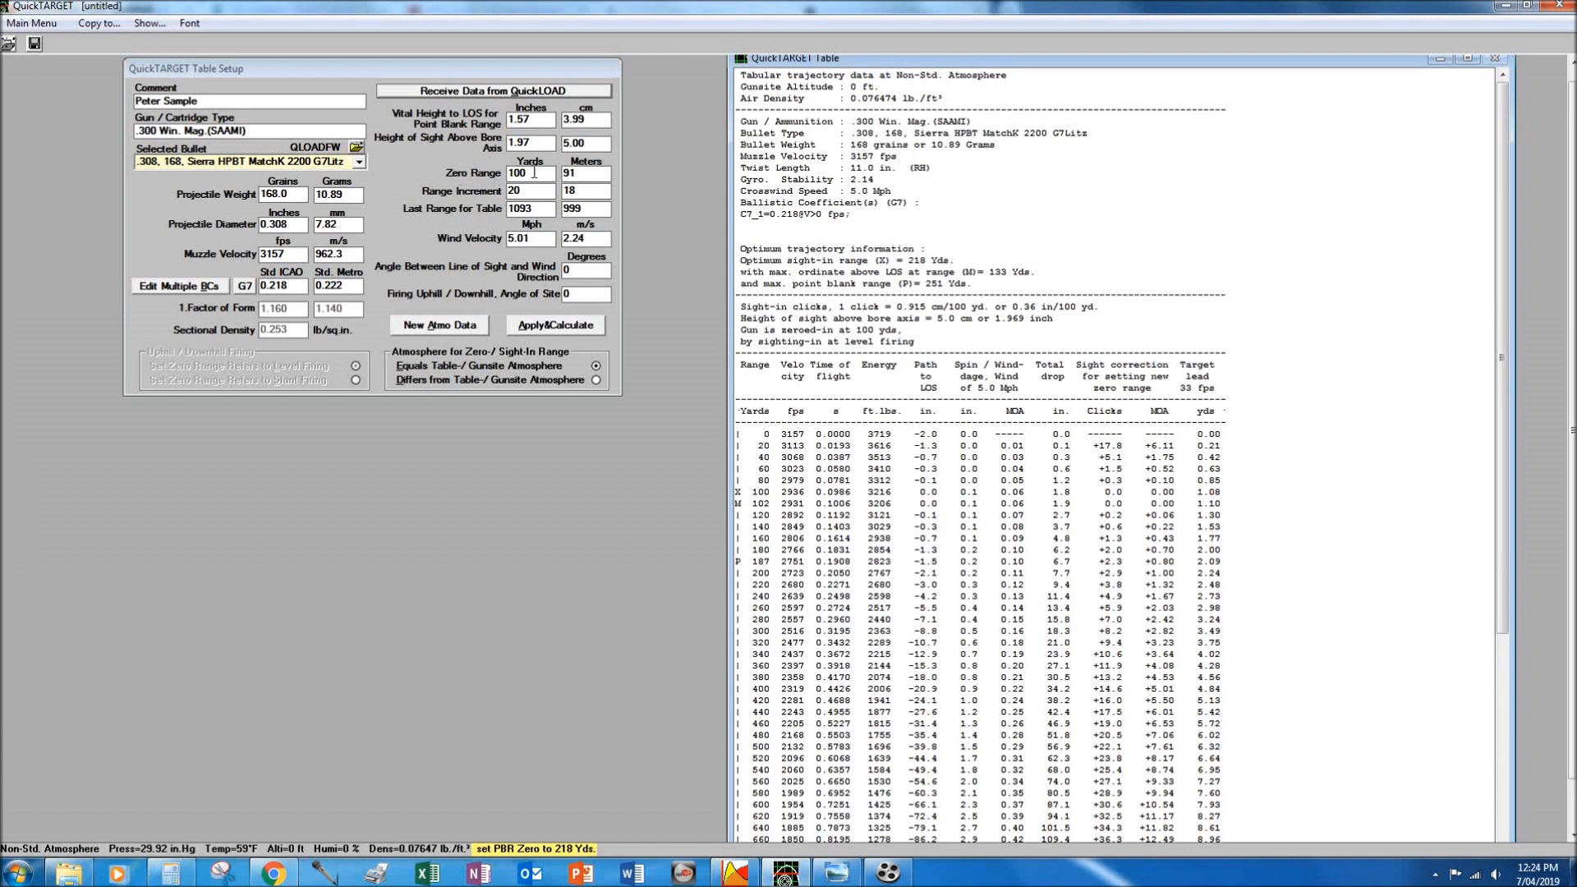
Check the zero range value in metres in the table setup and recalculate the trajectory table.
left_click(522, 191)
left_click_drag(587, 172, 545, 173)
mouse_move(594, 177)
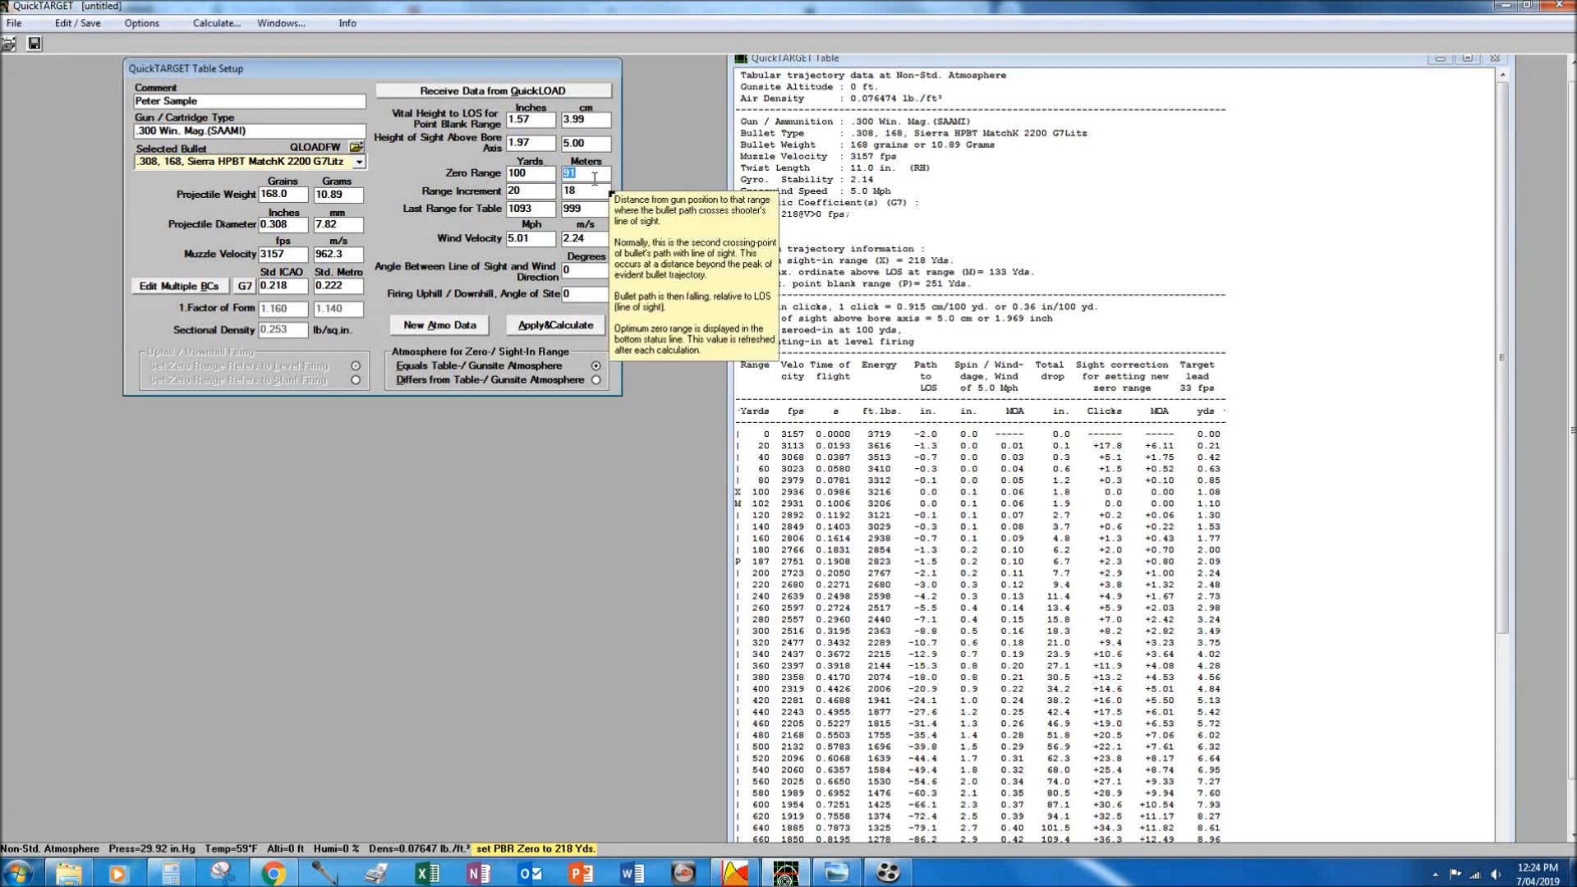
left_click(546, 174)
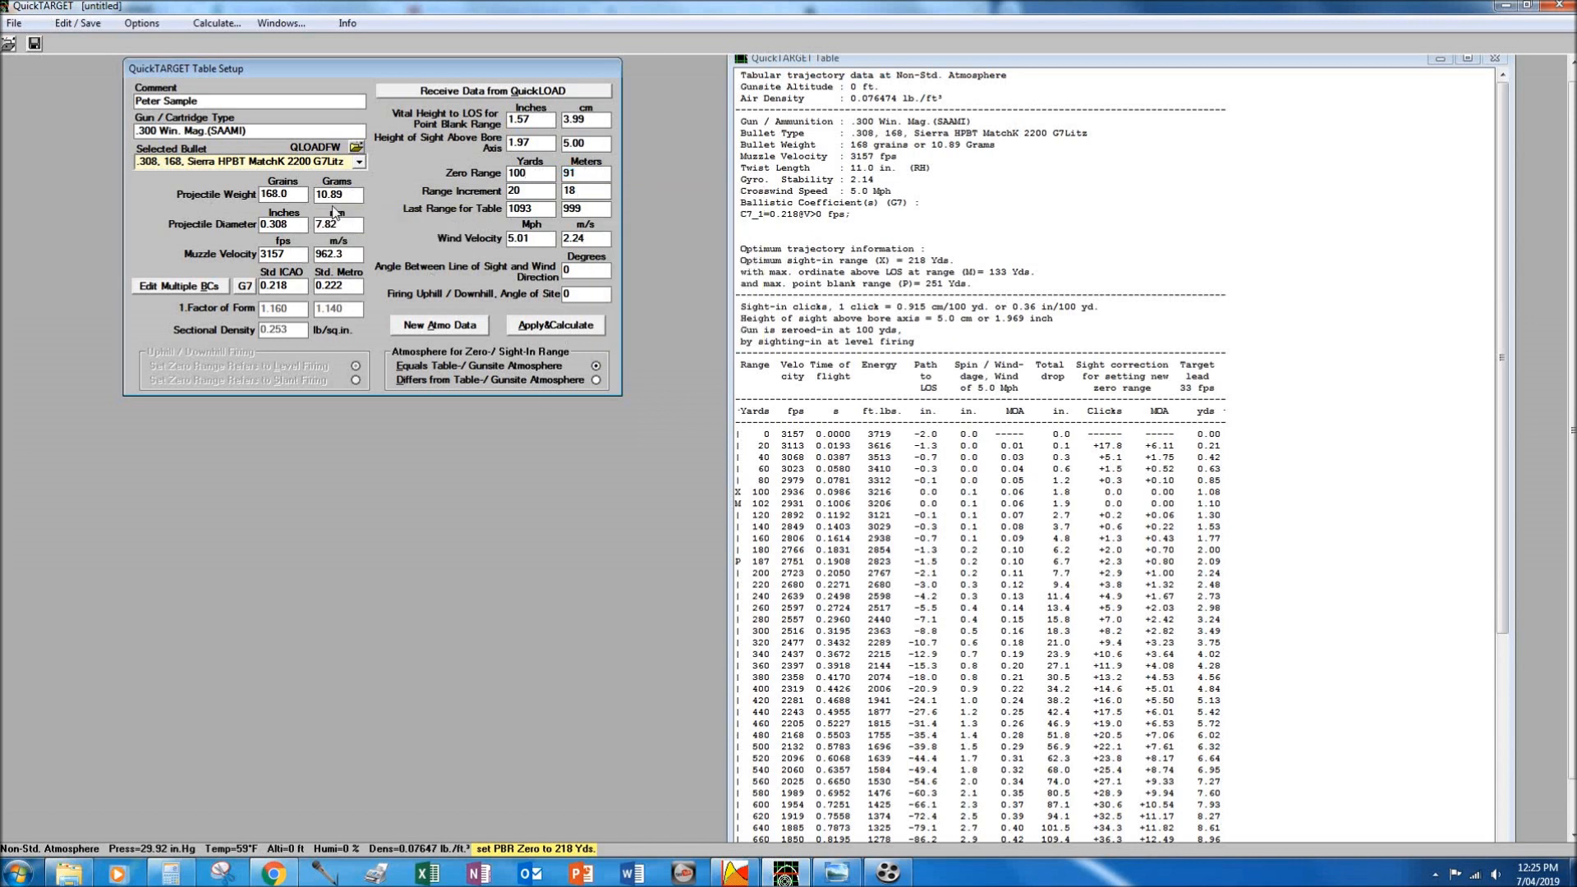
mouse_move(278, 315)
left_click(538, 327)
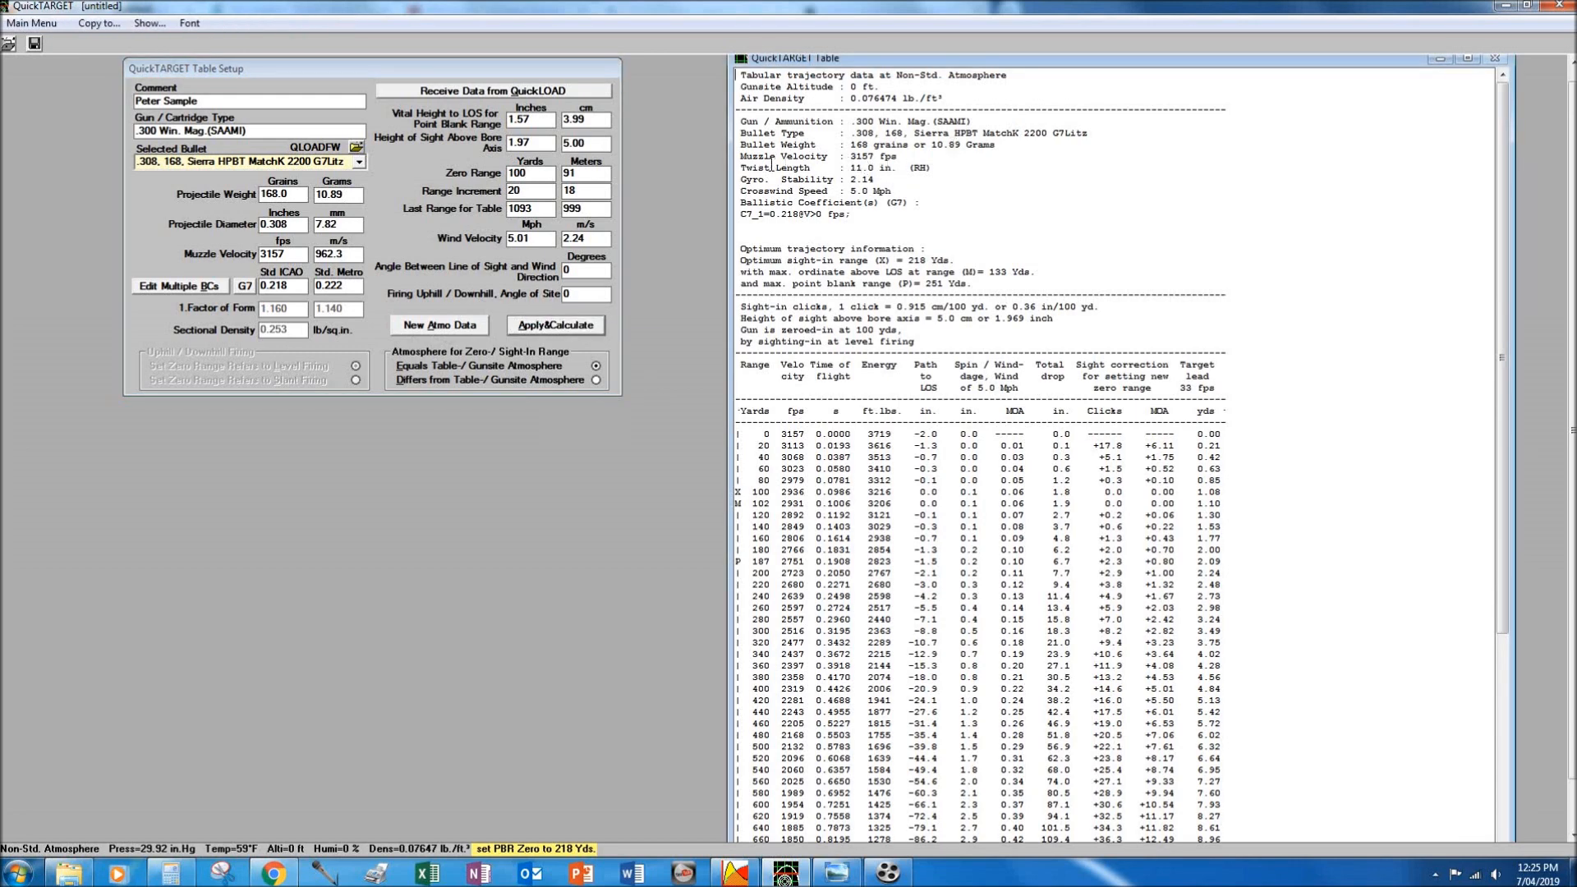
Highlight the twist length line and its value in the trajectory table header.
left_click_drag(743, 172, 948, 170)
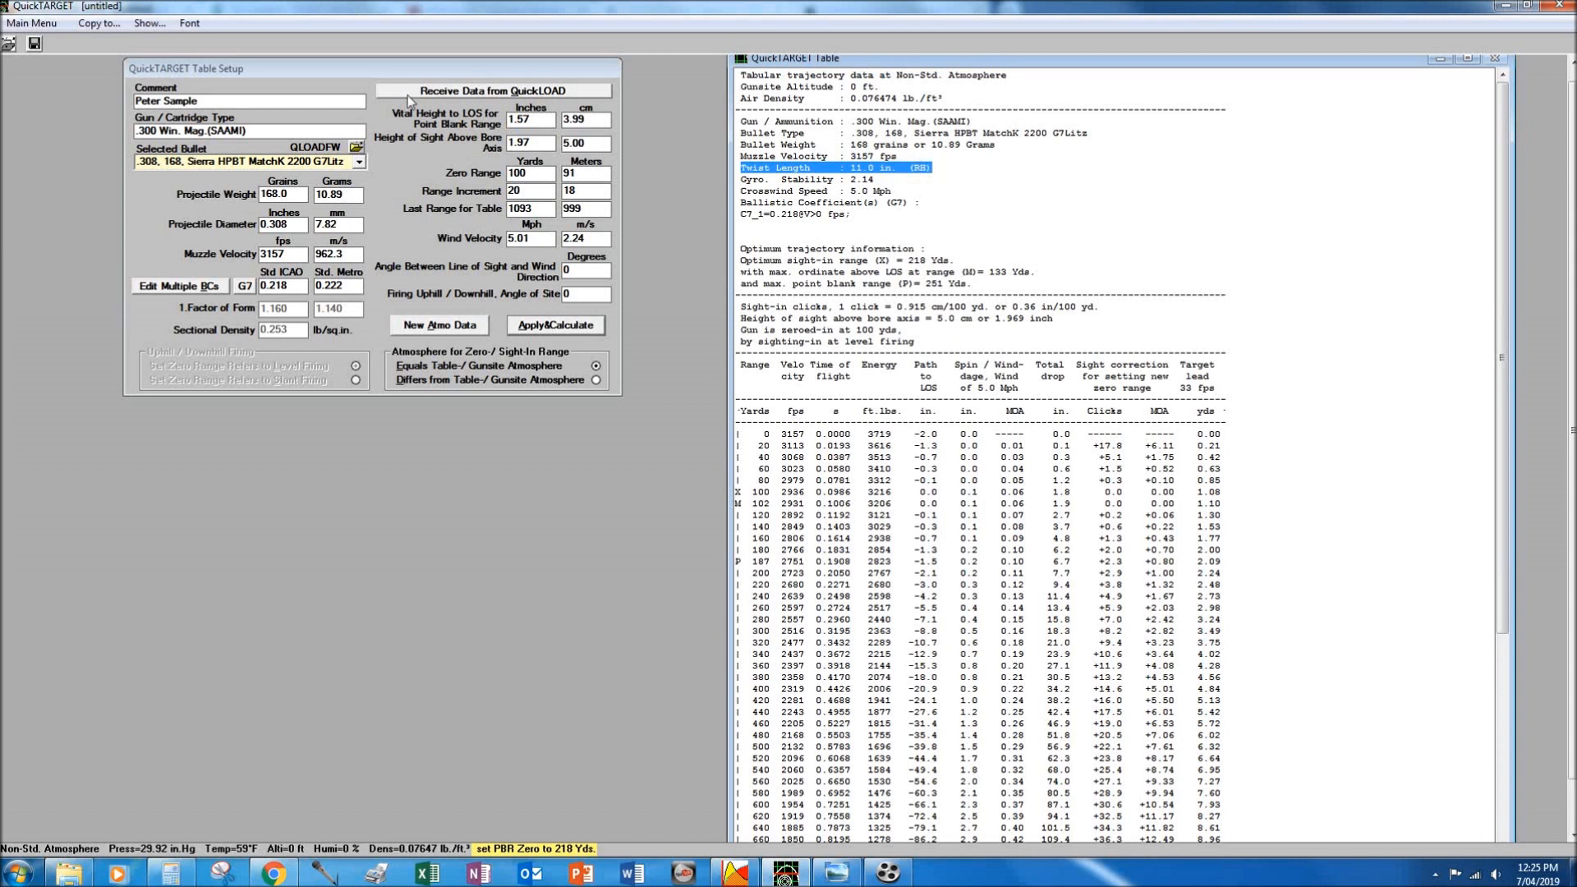
left_click(568, 169)
left_click_drag(850, 167, 877, 167)
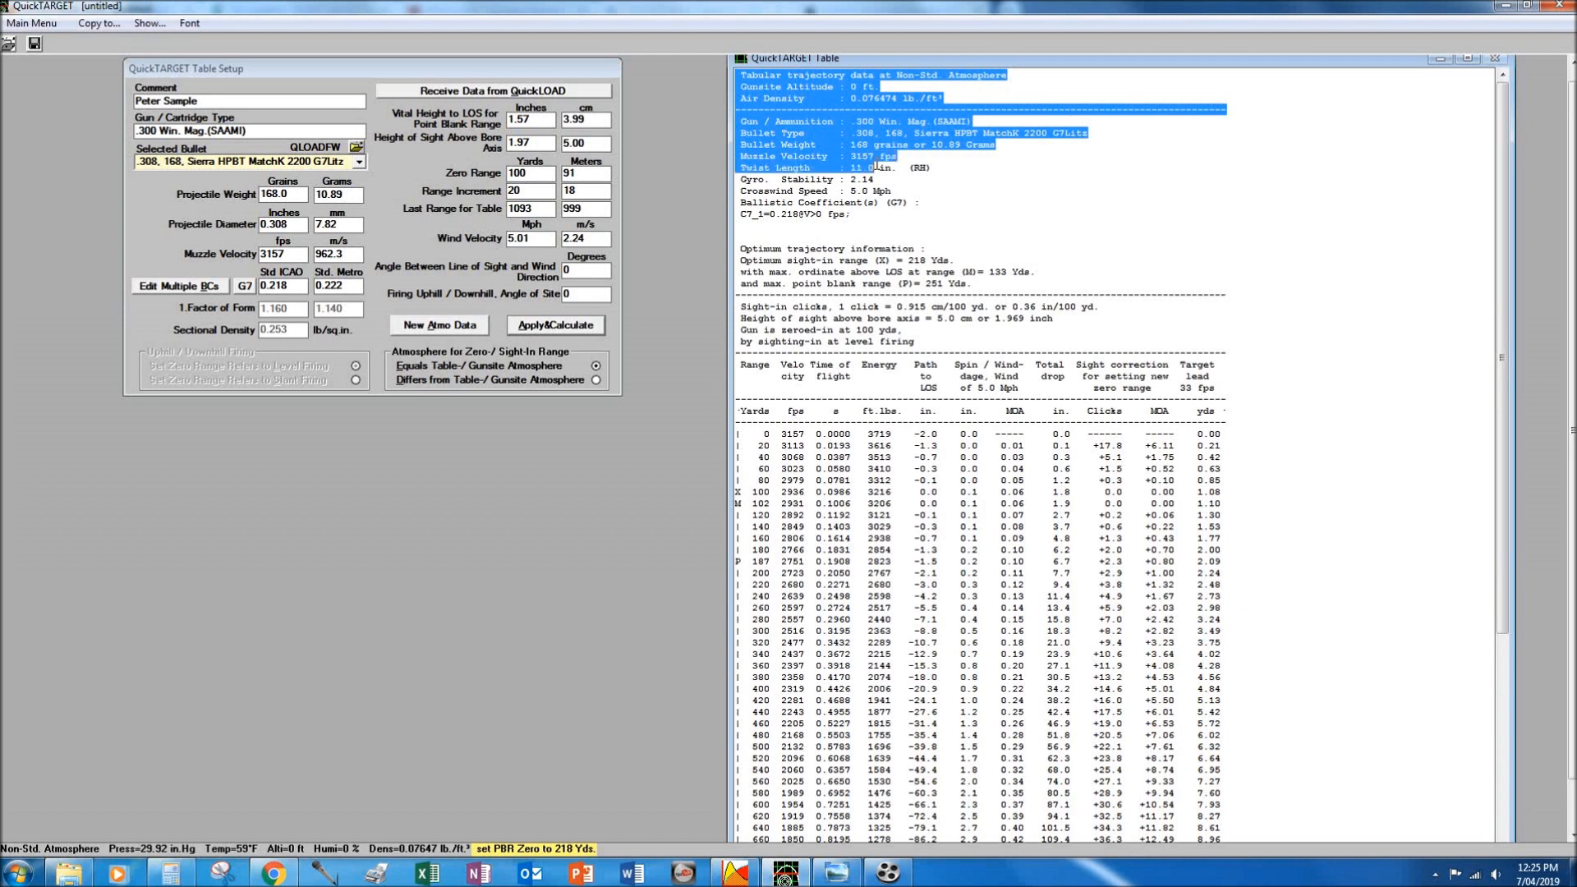
double_click(871, 168)
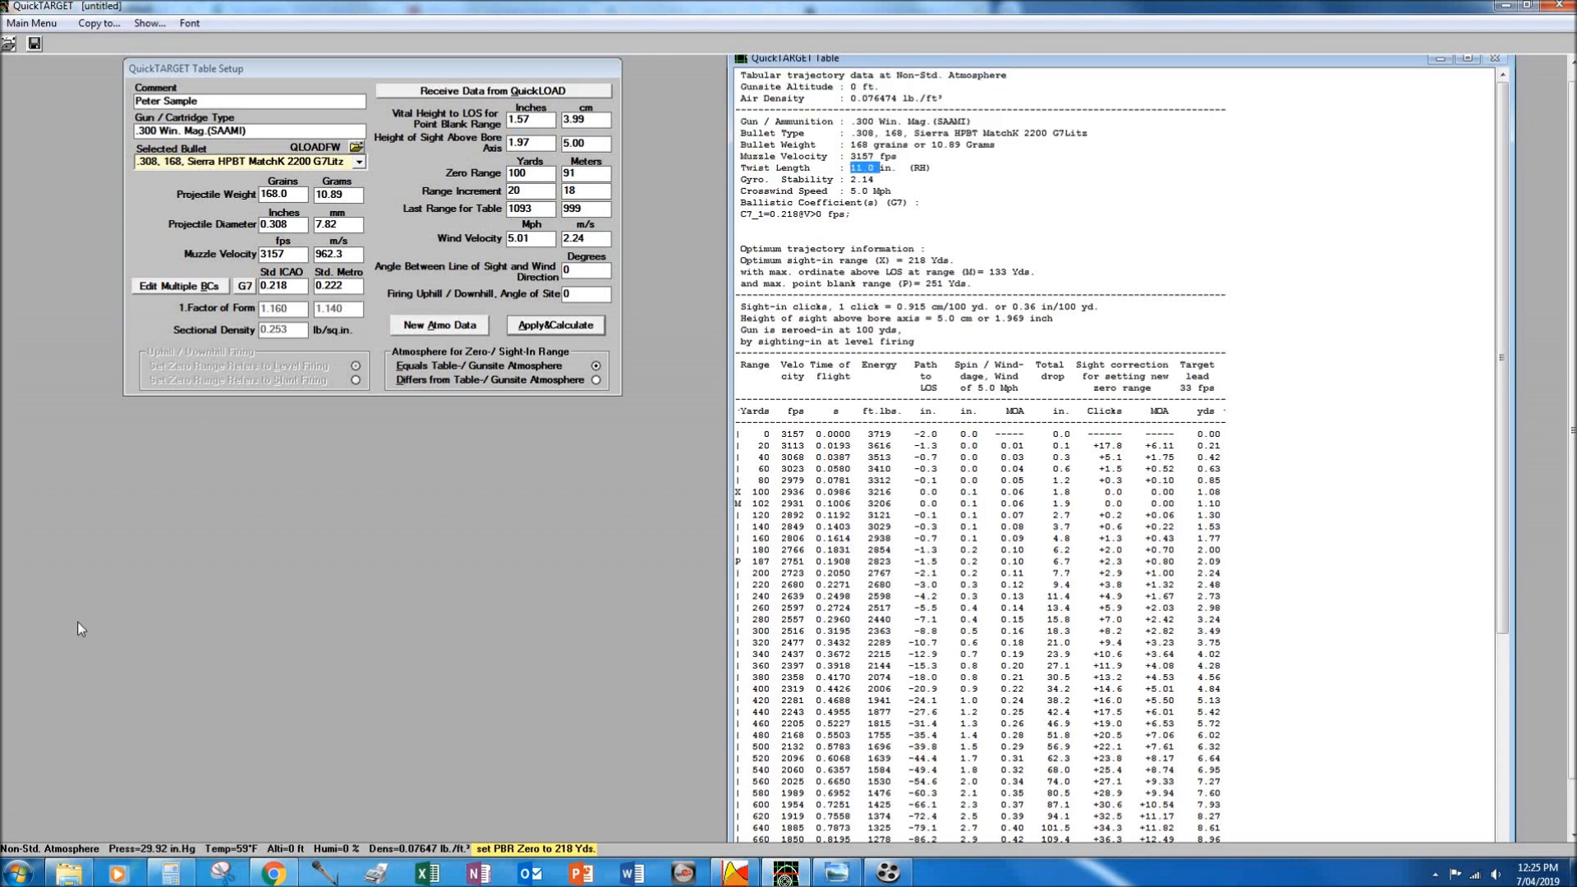
Set the rifling twist length to 10 inches and recalculate, highlighting the twist and stability values and the 0-yard row.
left_click(29, 23)
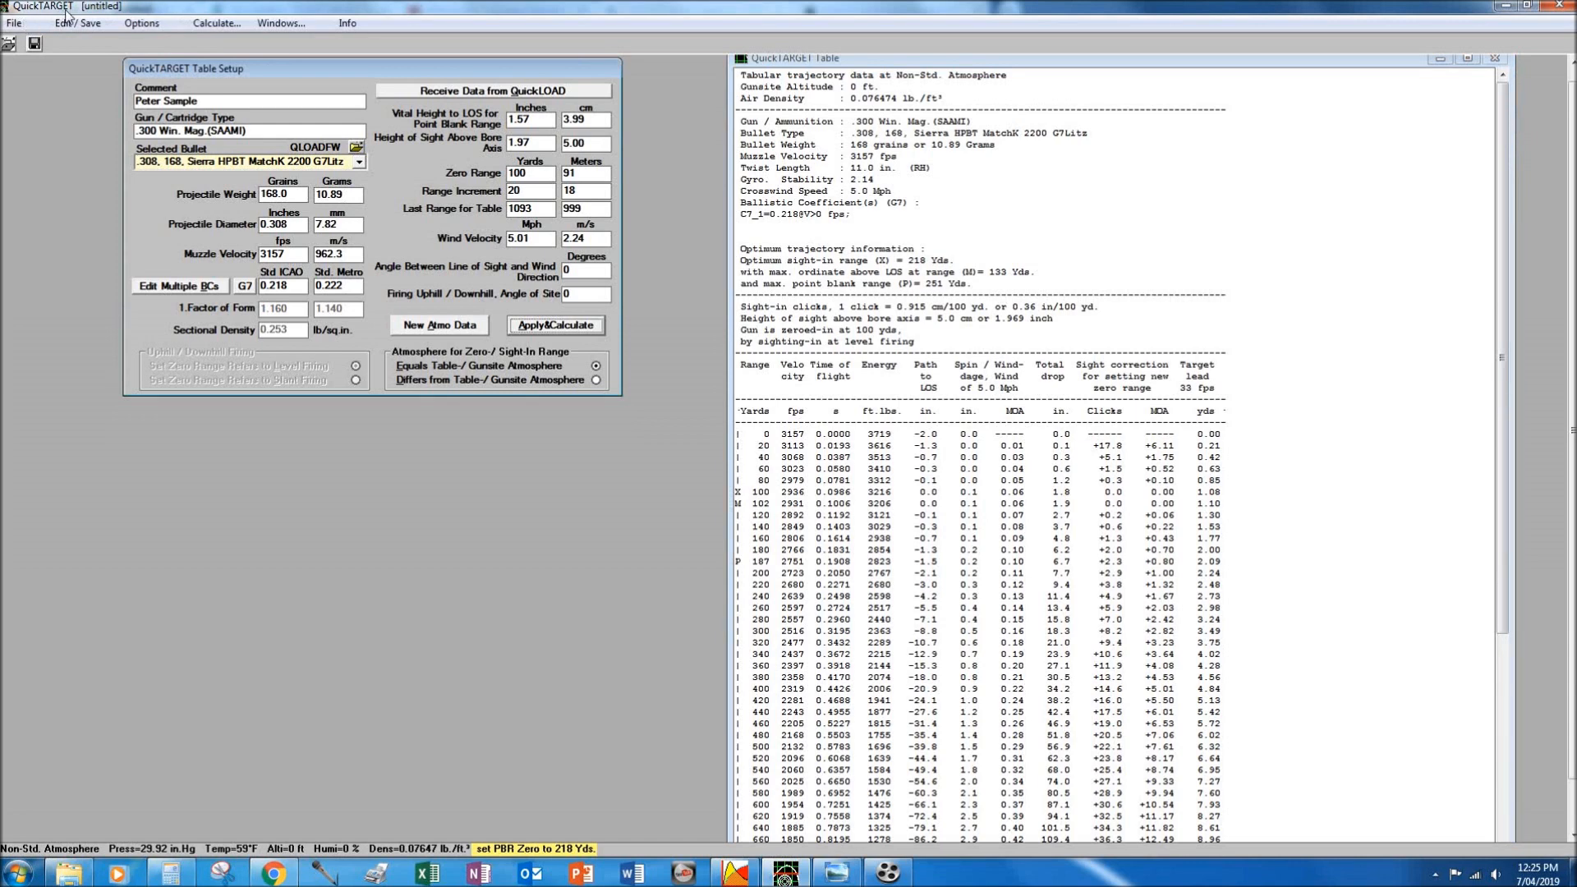
left_click(135, 24)
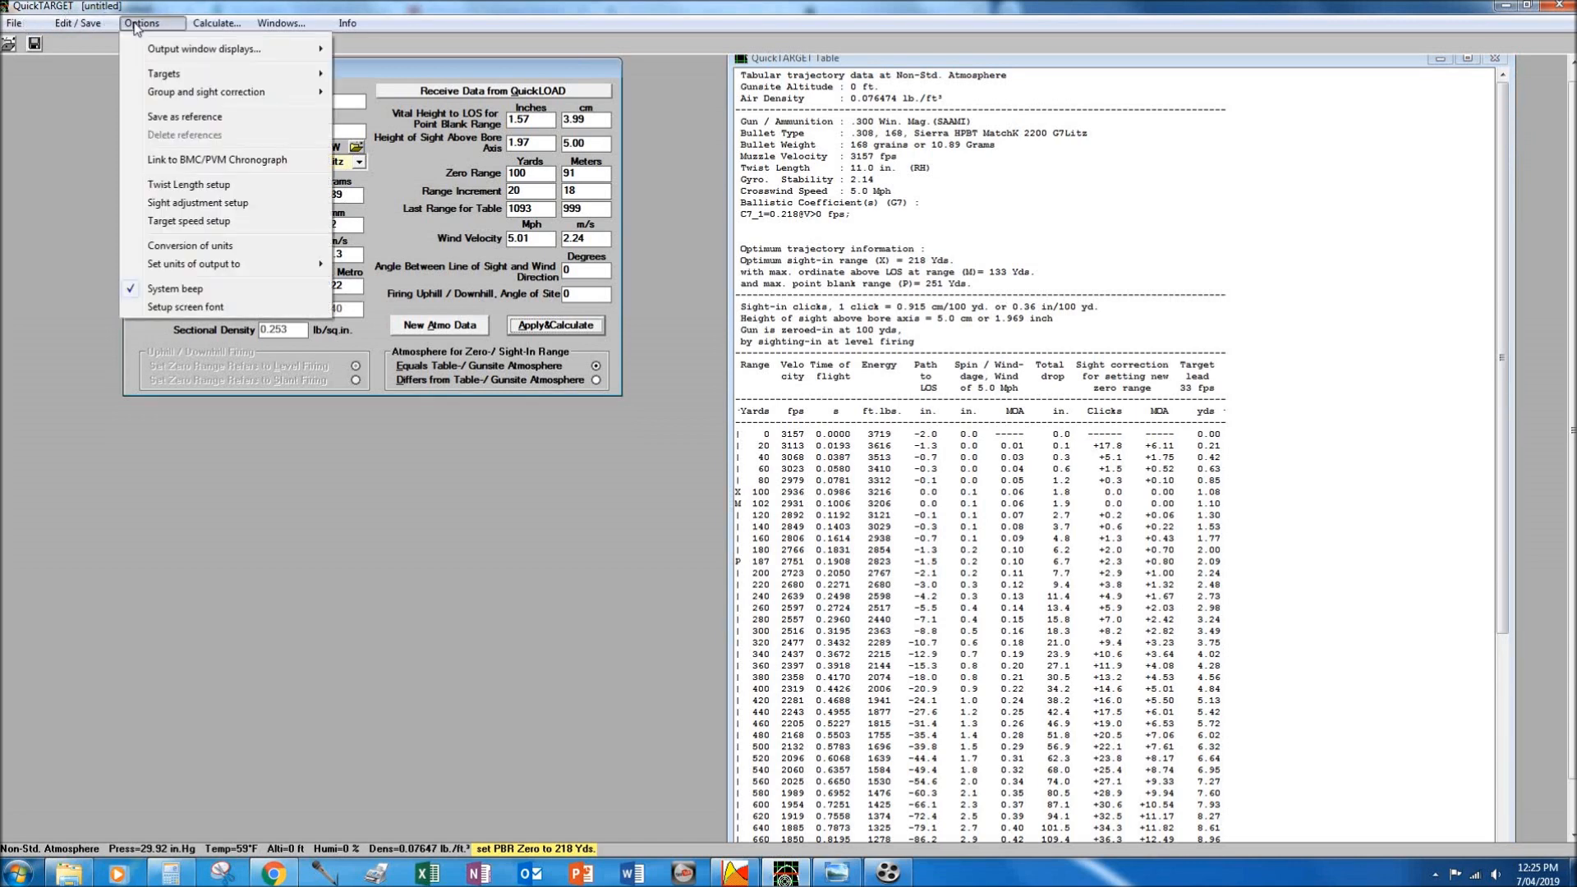
left_click(189, 186)
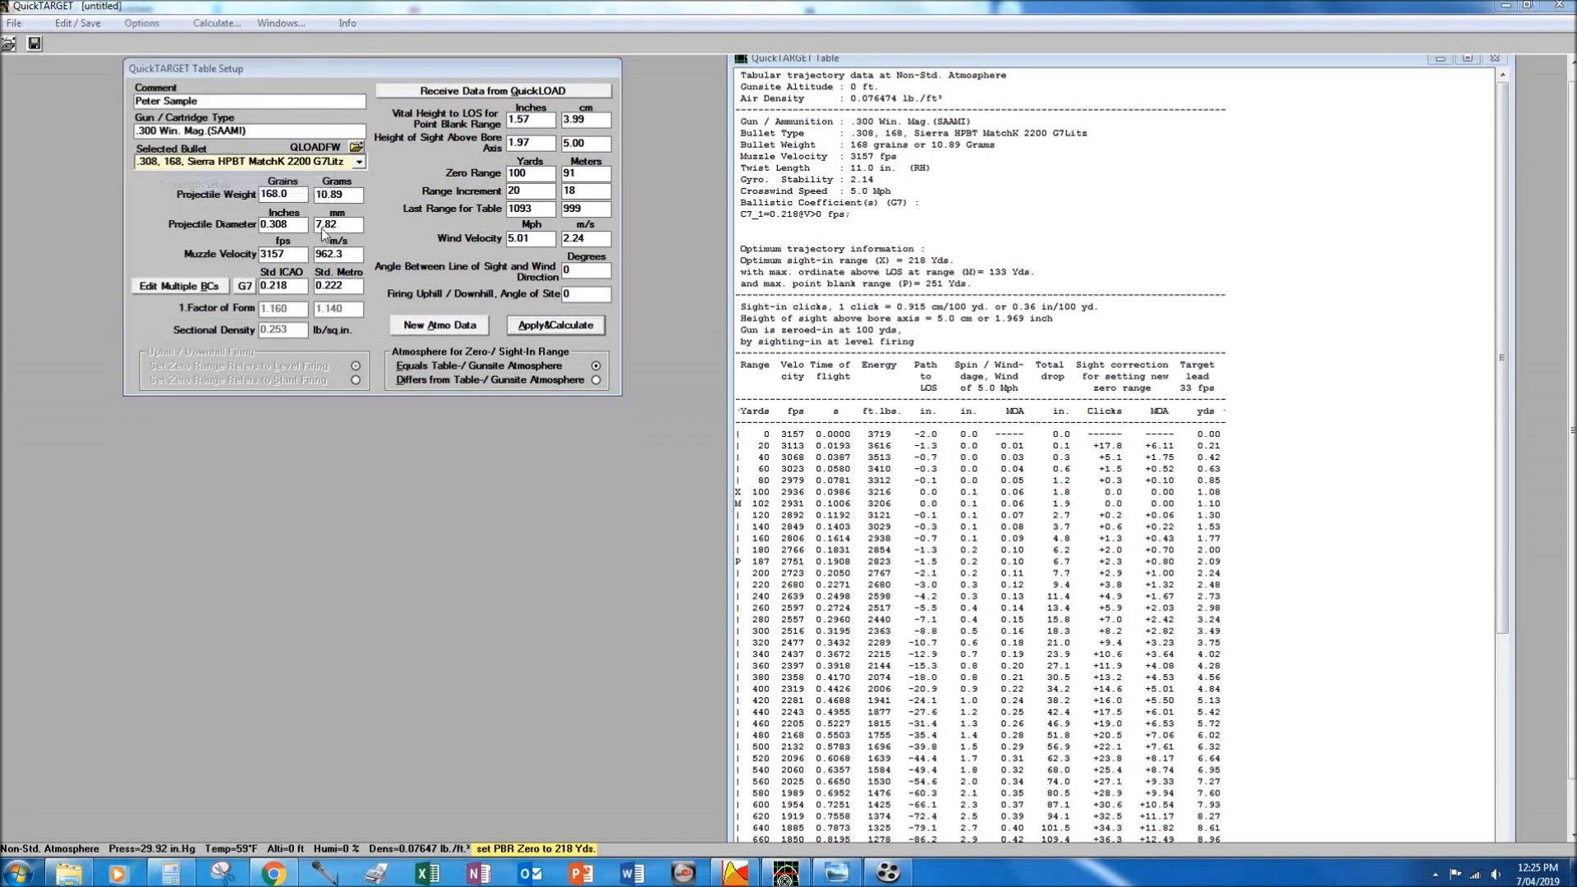
key("BackSpace")
type("0")
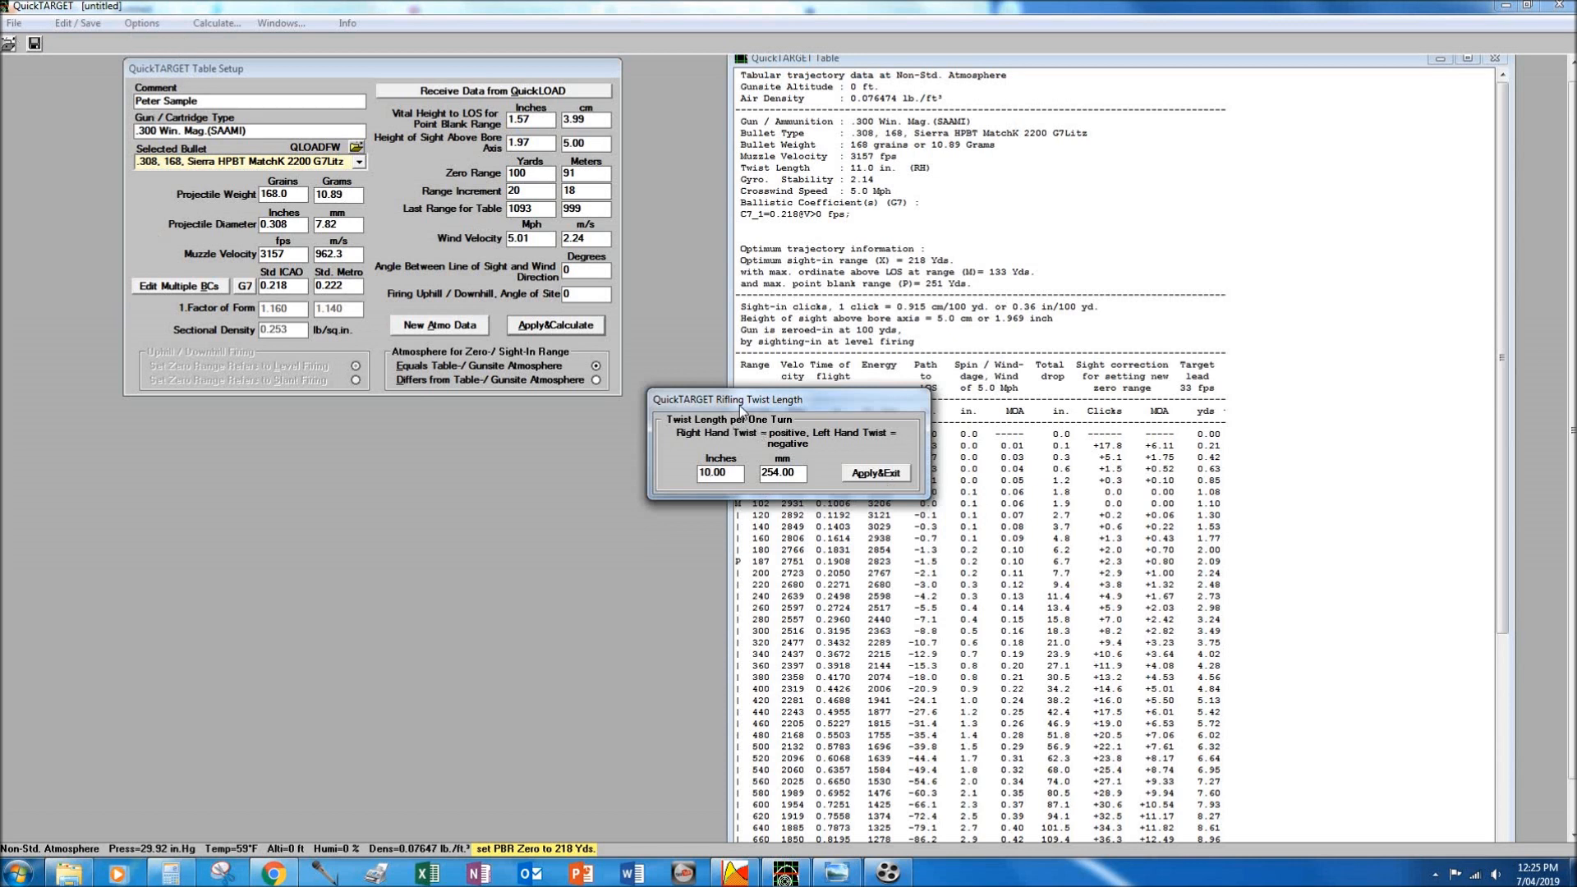
left_click(875, 473)
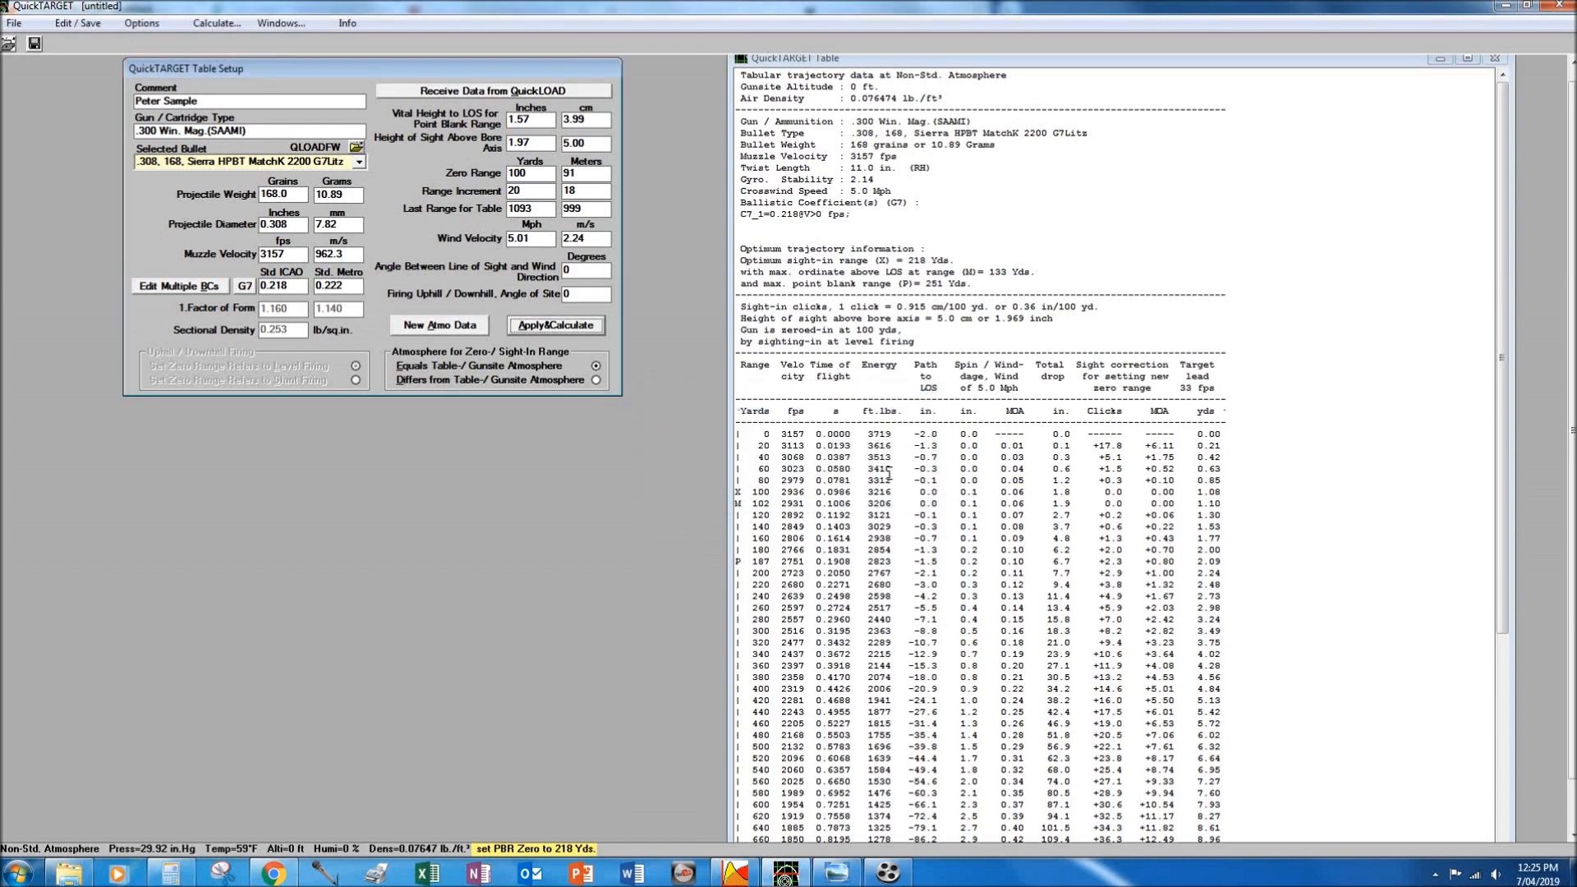
left_click(555, 326)
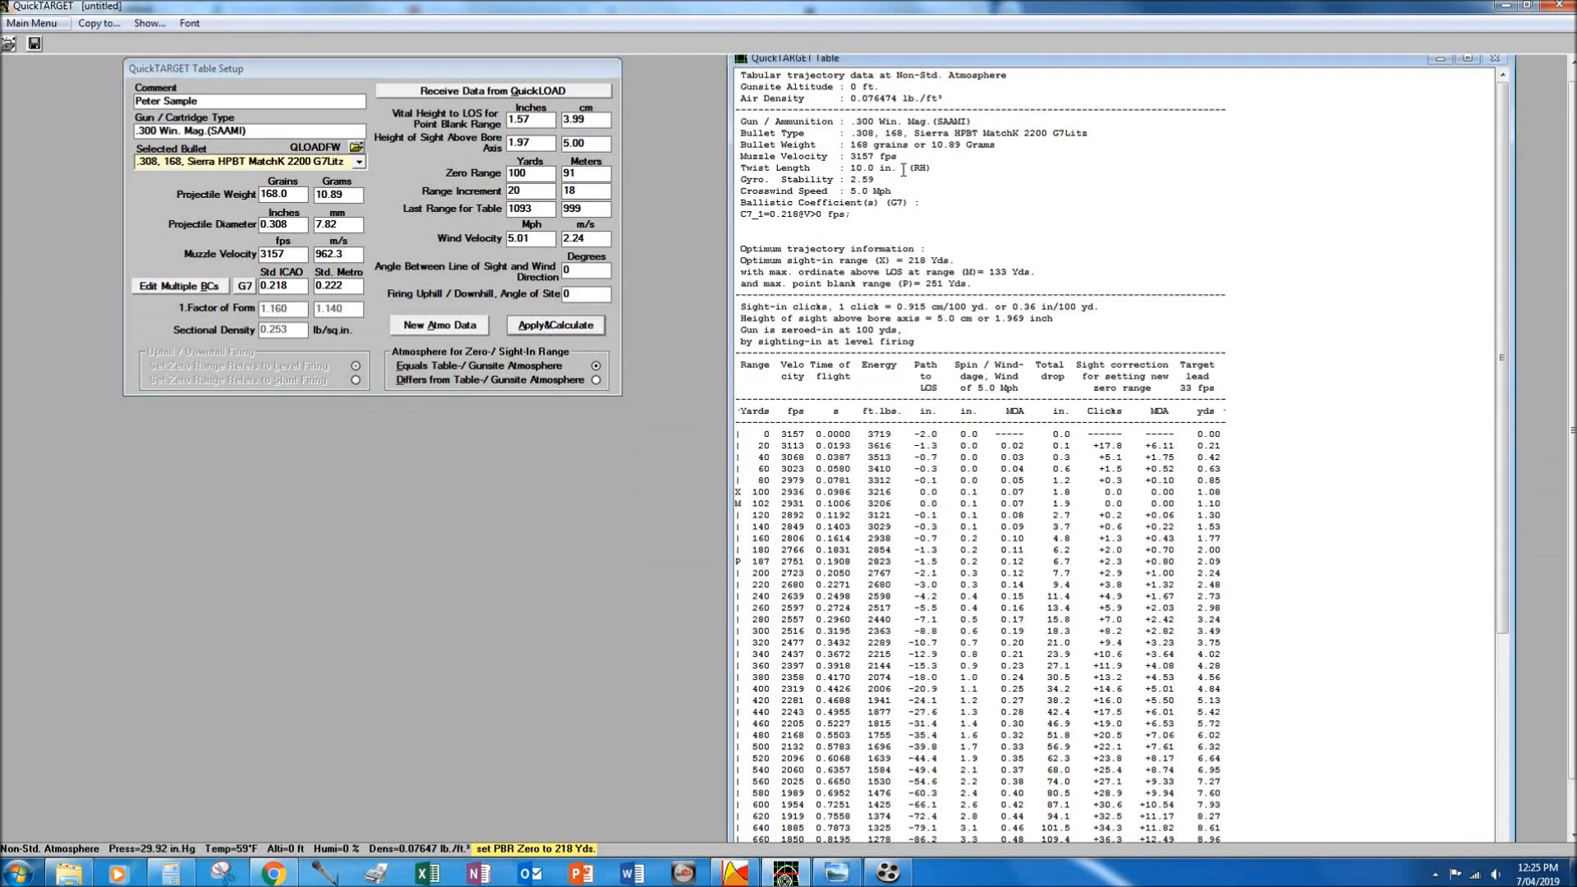
left_click_drag(850, 168, 877, 178)
left_click_drag(739, 436, 1227, 435)
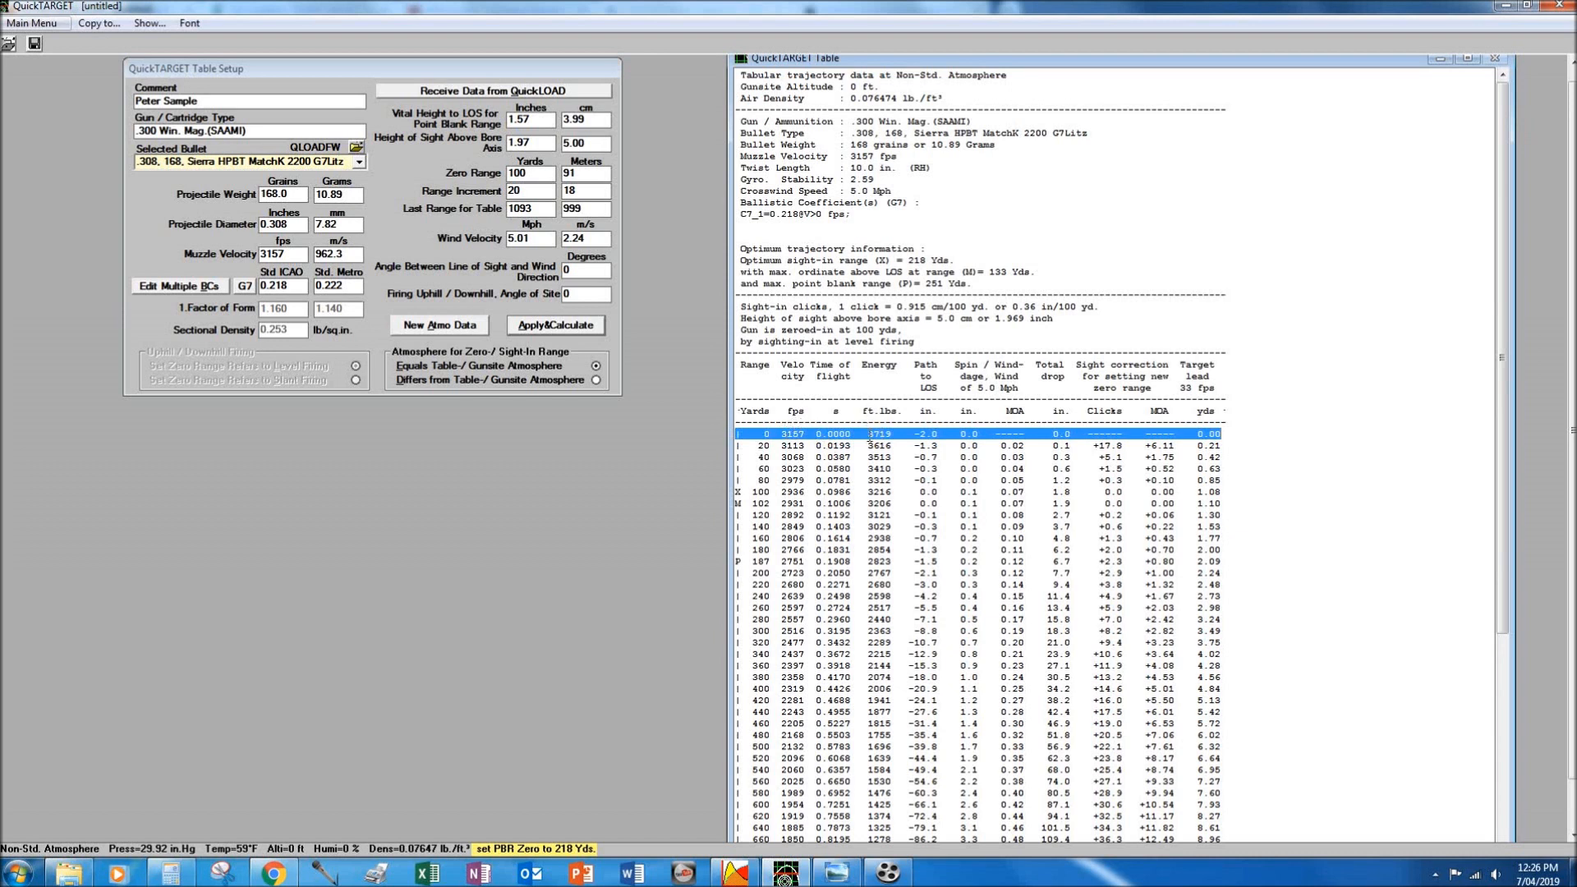
Switch to QuickLOAD, set the barrel length to 27 inches, and recalculate the load.
left_click(744, 872)
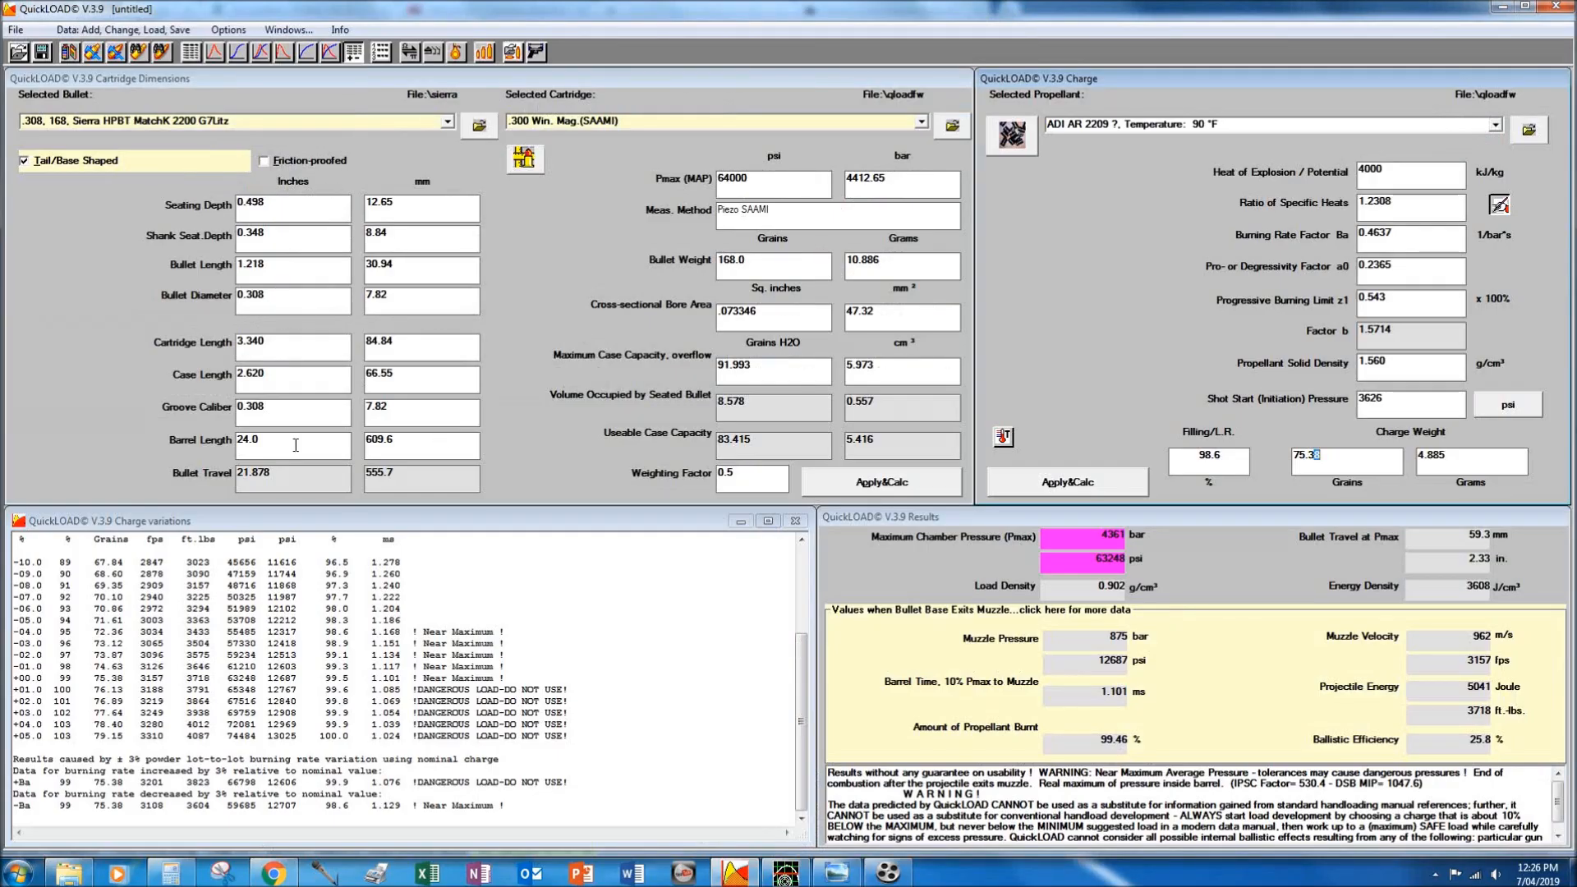
key("BackSpace")
type("7")
left_click(867, 485)
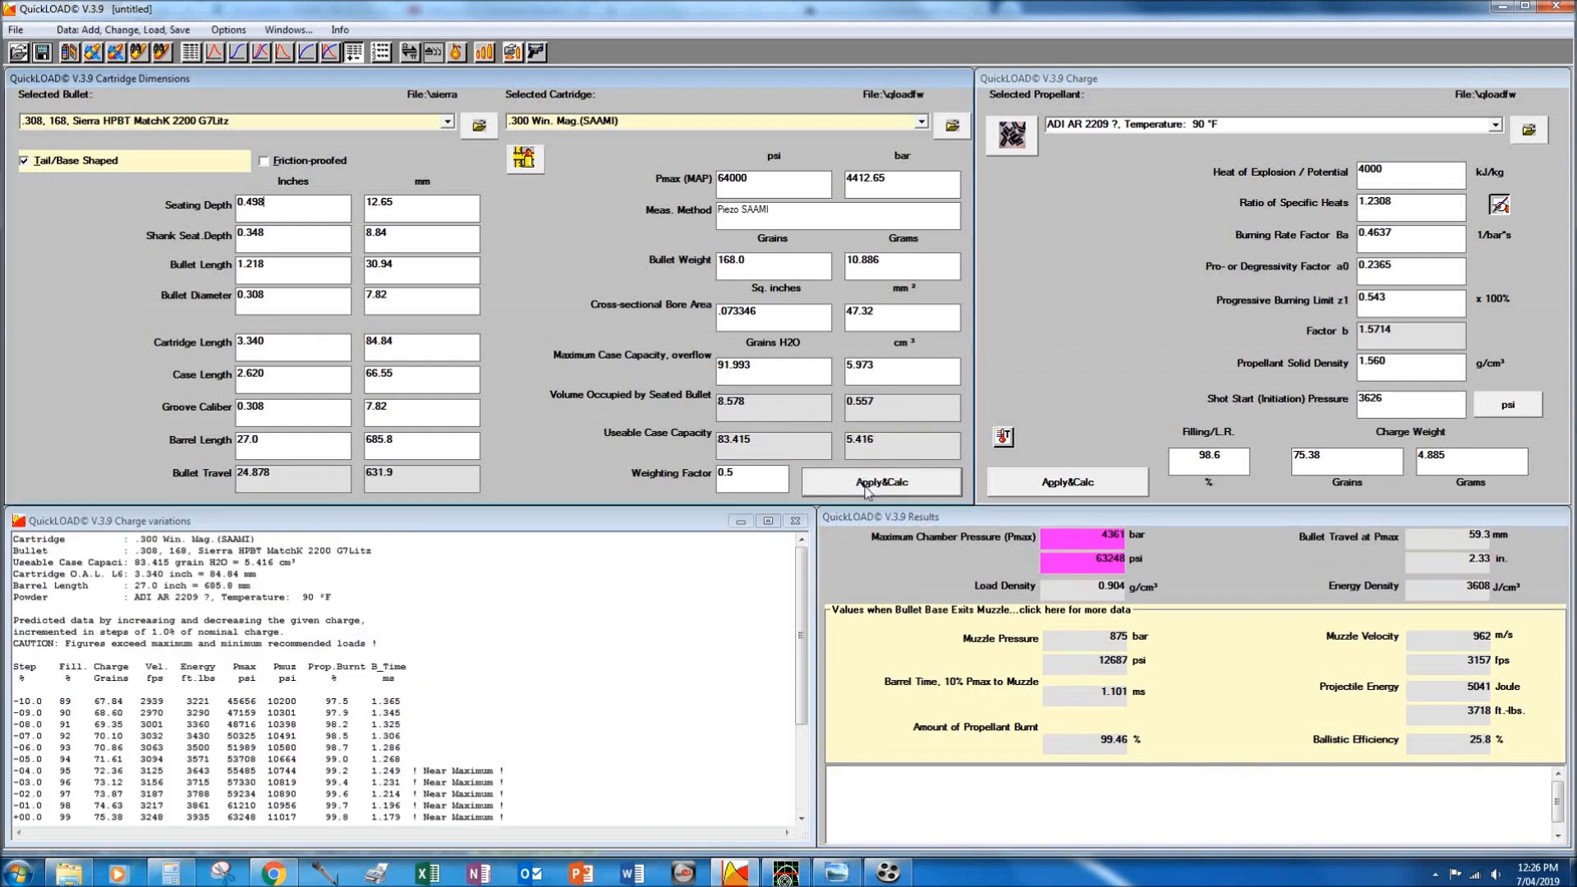
left_click_drag(537, 677, 59, 666)
Try a charge weight of 75.39 grains with the 27-inch barrel, and return it to 75.38 grains.
left_click(1331, 458)
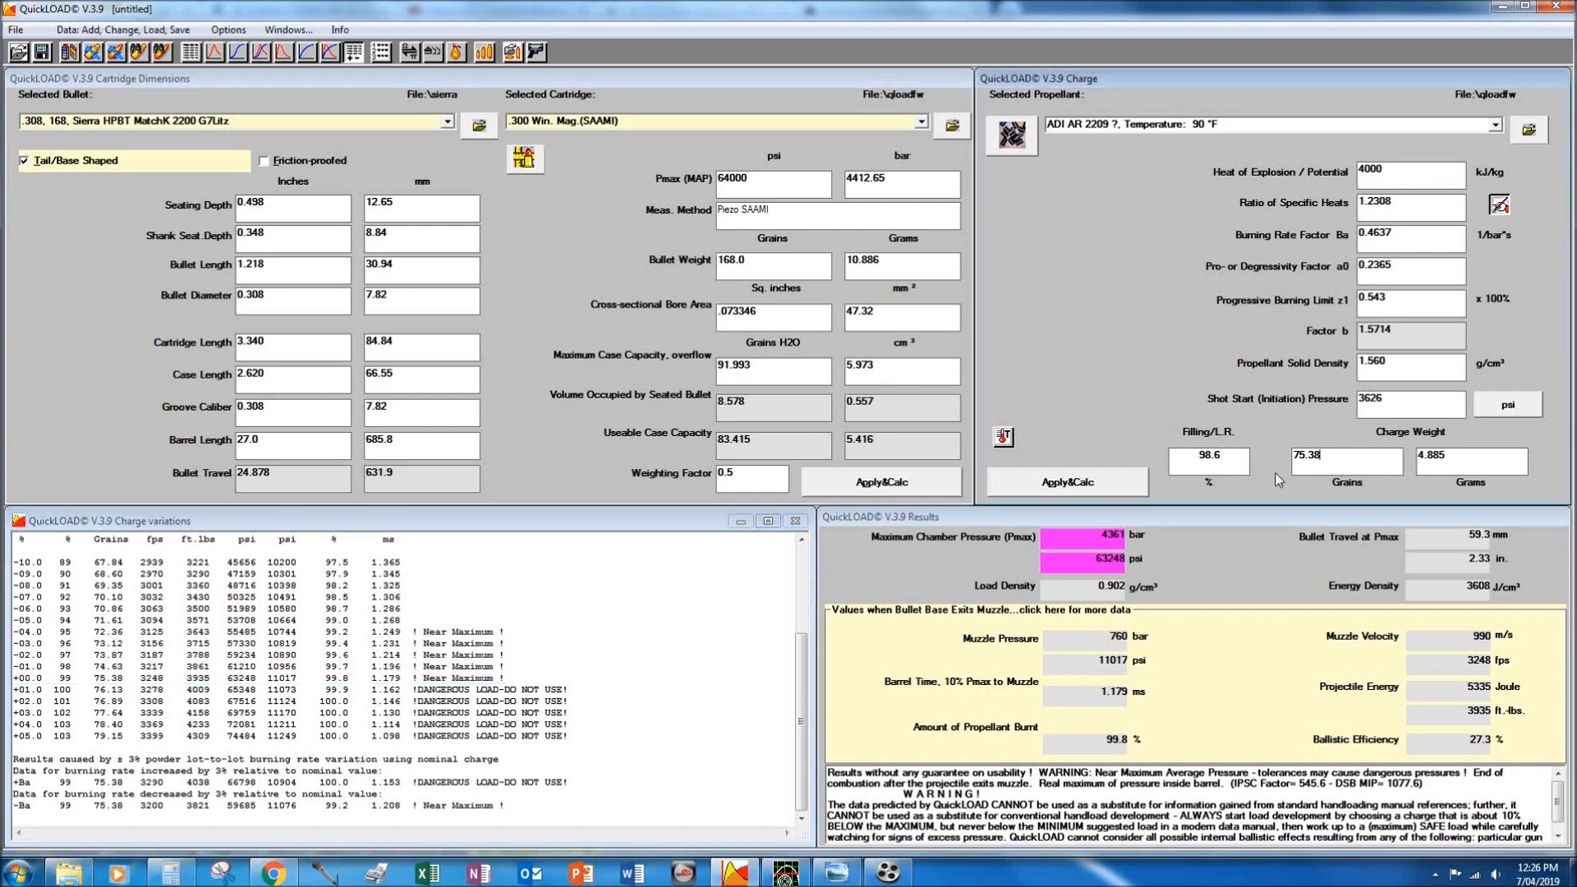
key("BackSpace")
type("9")
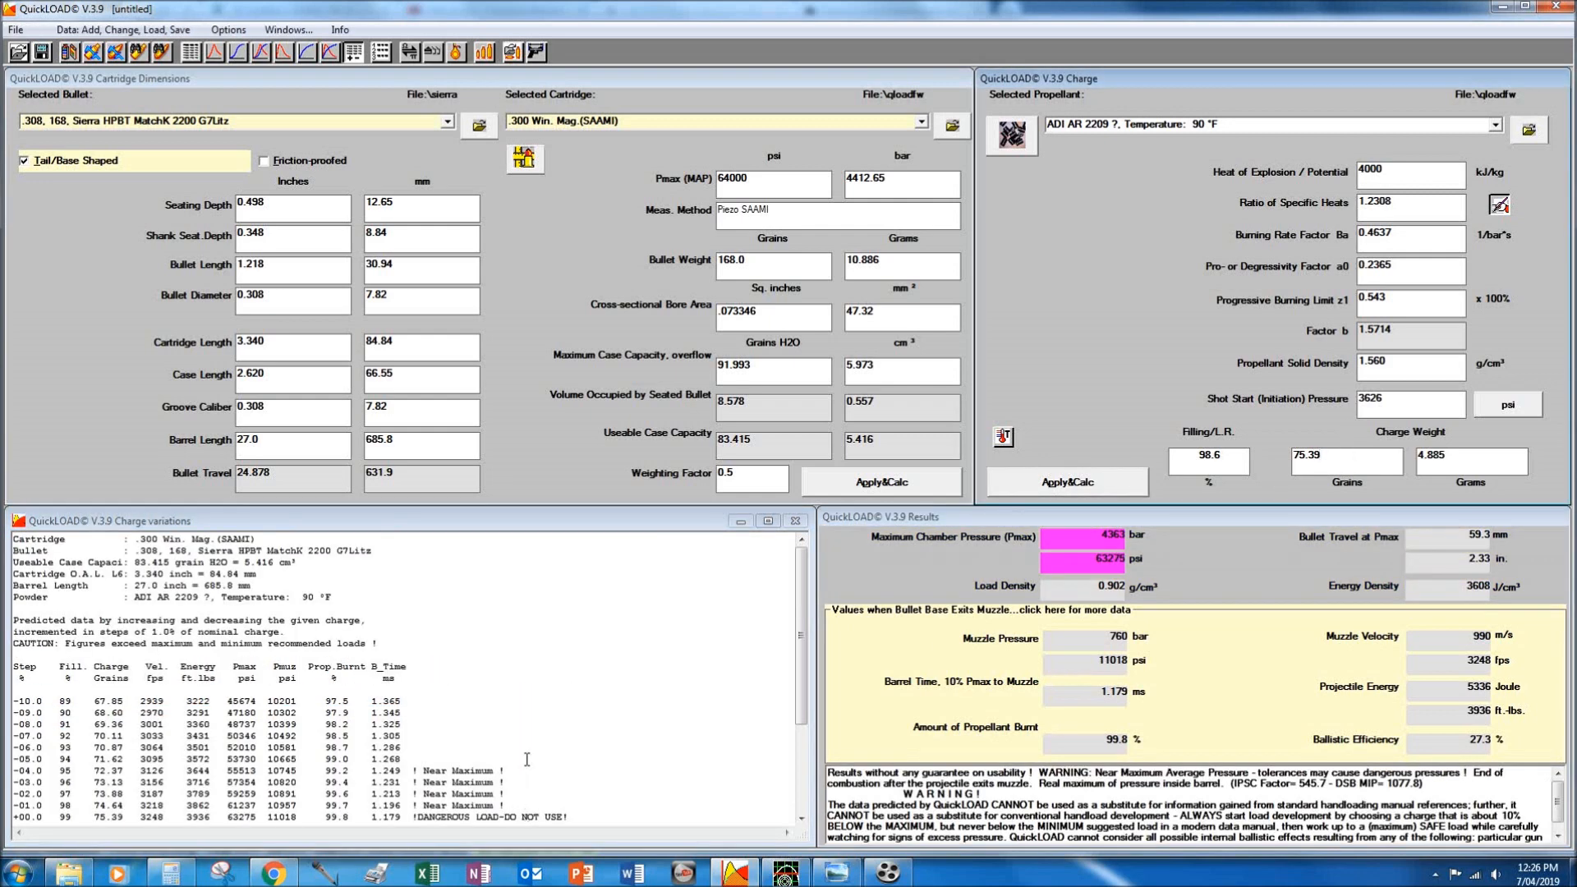
key("BackSpace")
type("8")
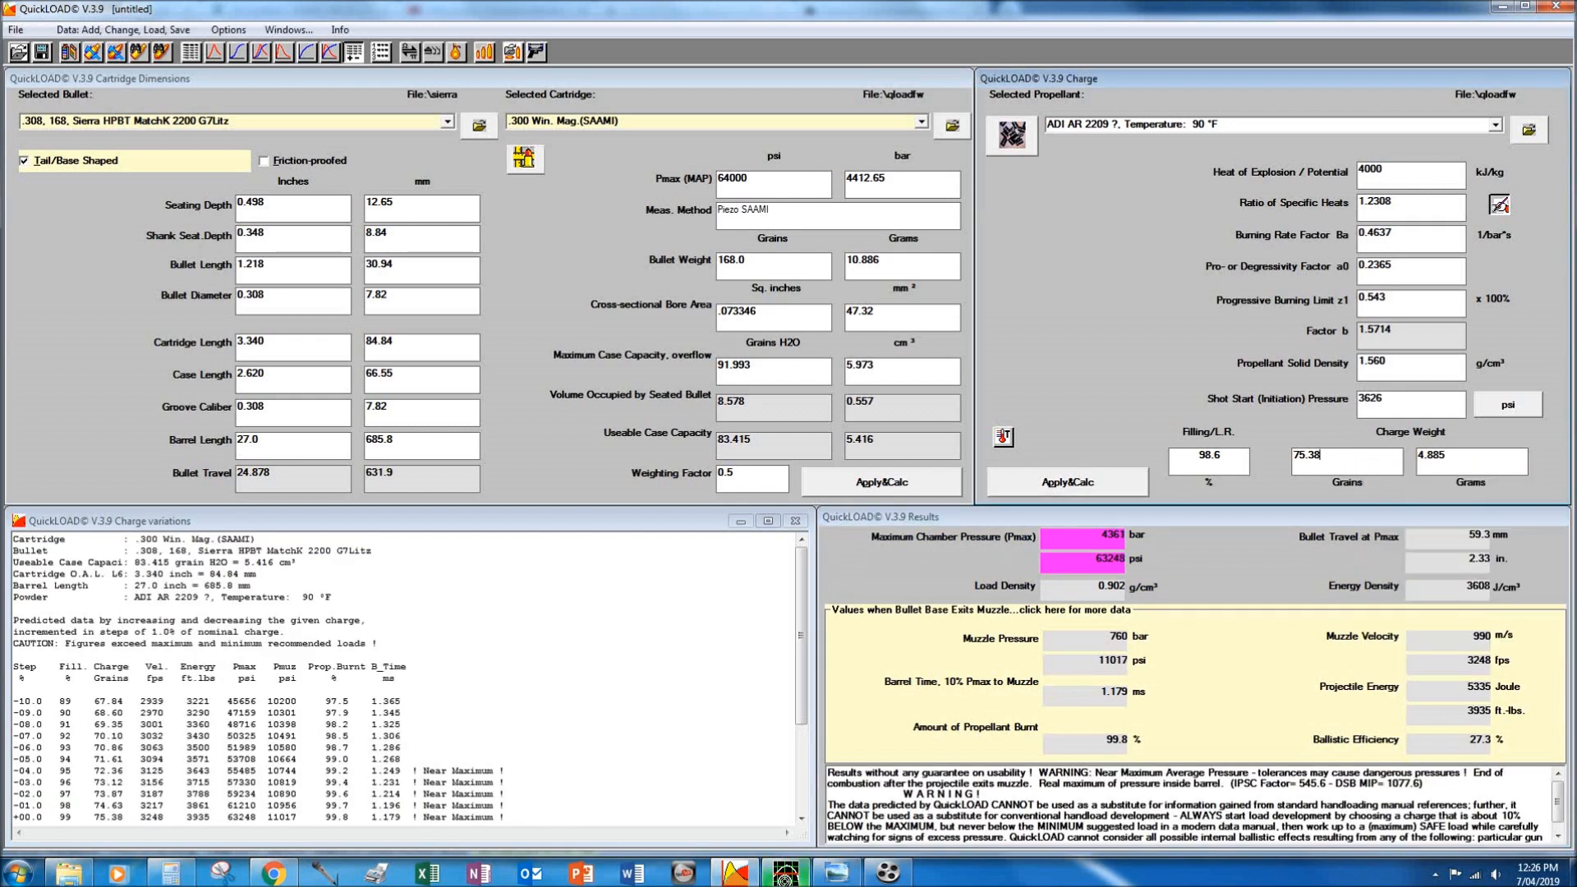
Switch to QuickTARGET, receive the 27-inch barrel load data from QuickLOAD, and point out the twist length value.
left_click(785, 872)
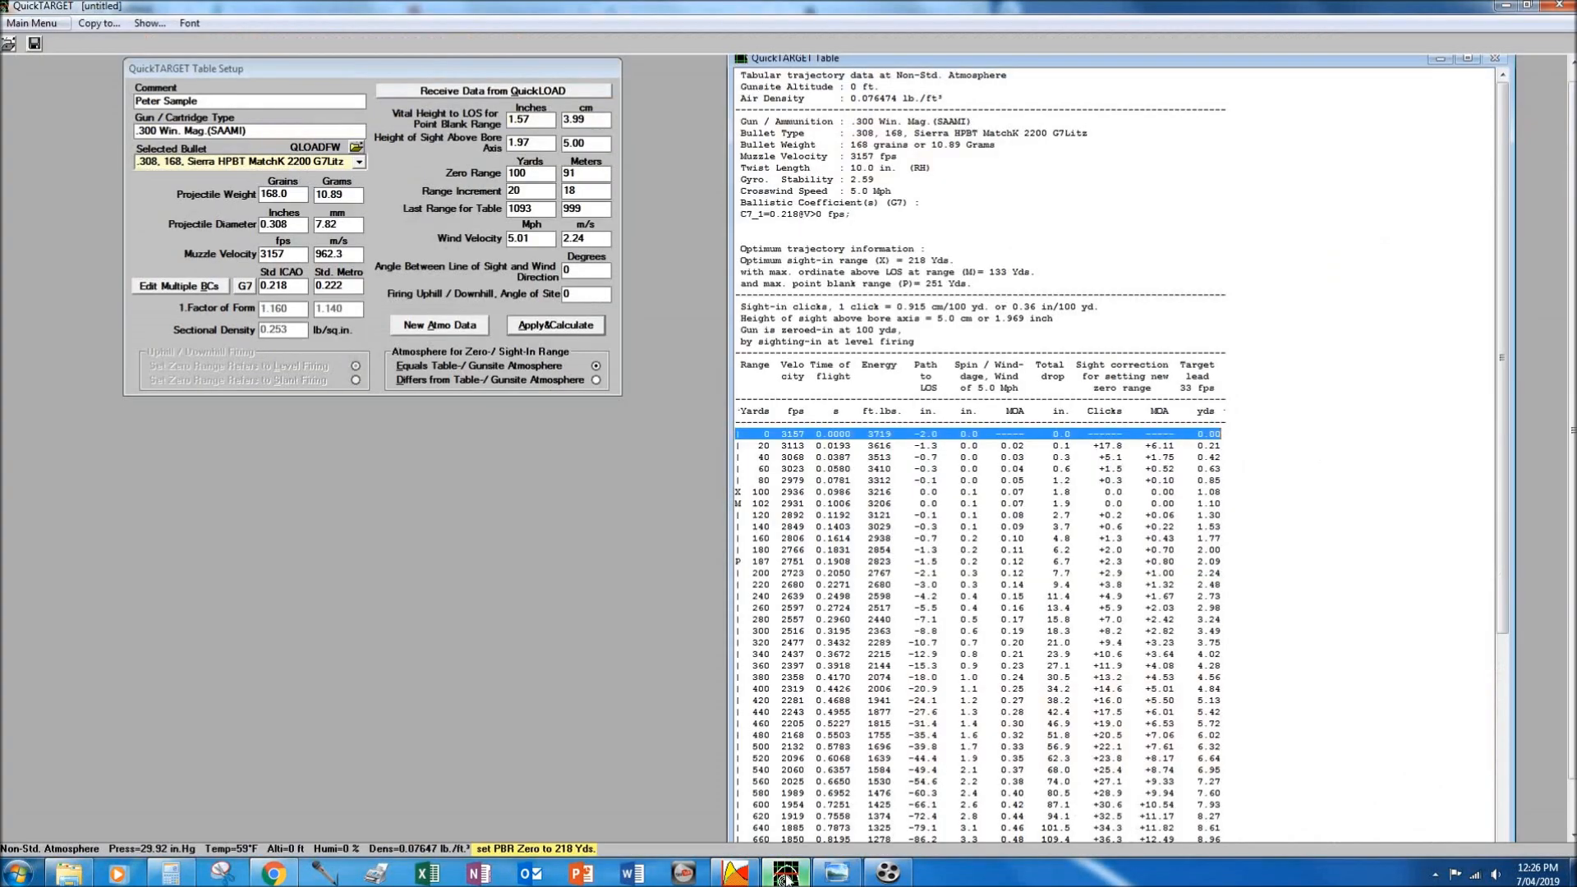
left_click(466, 88)
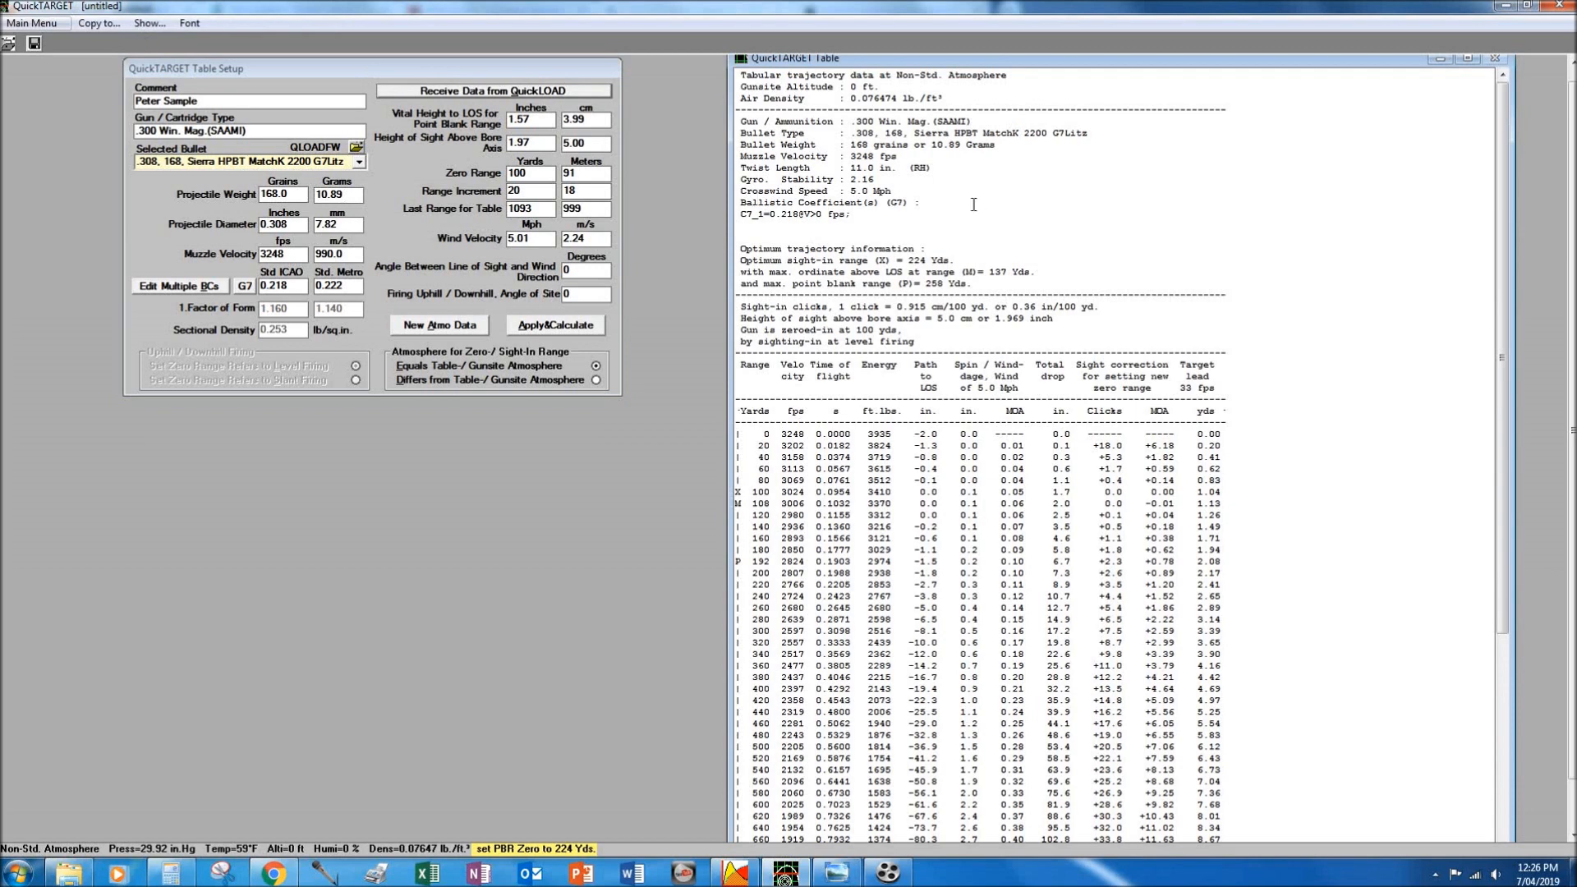
left_click(867, 168, "shift")
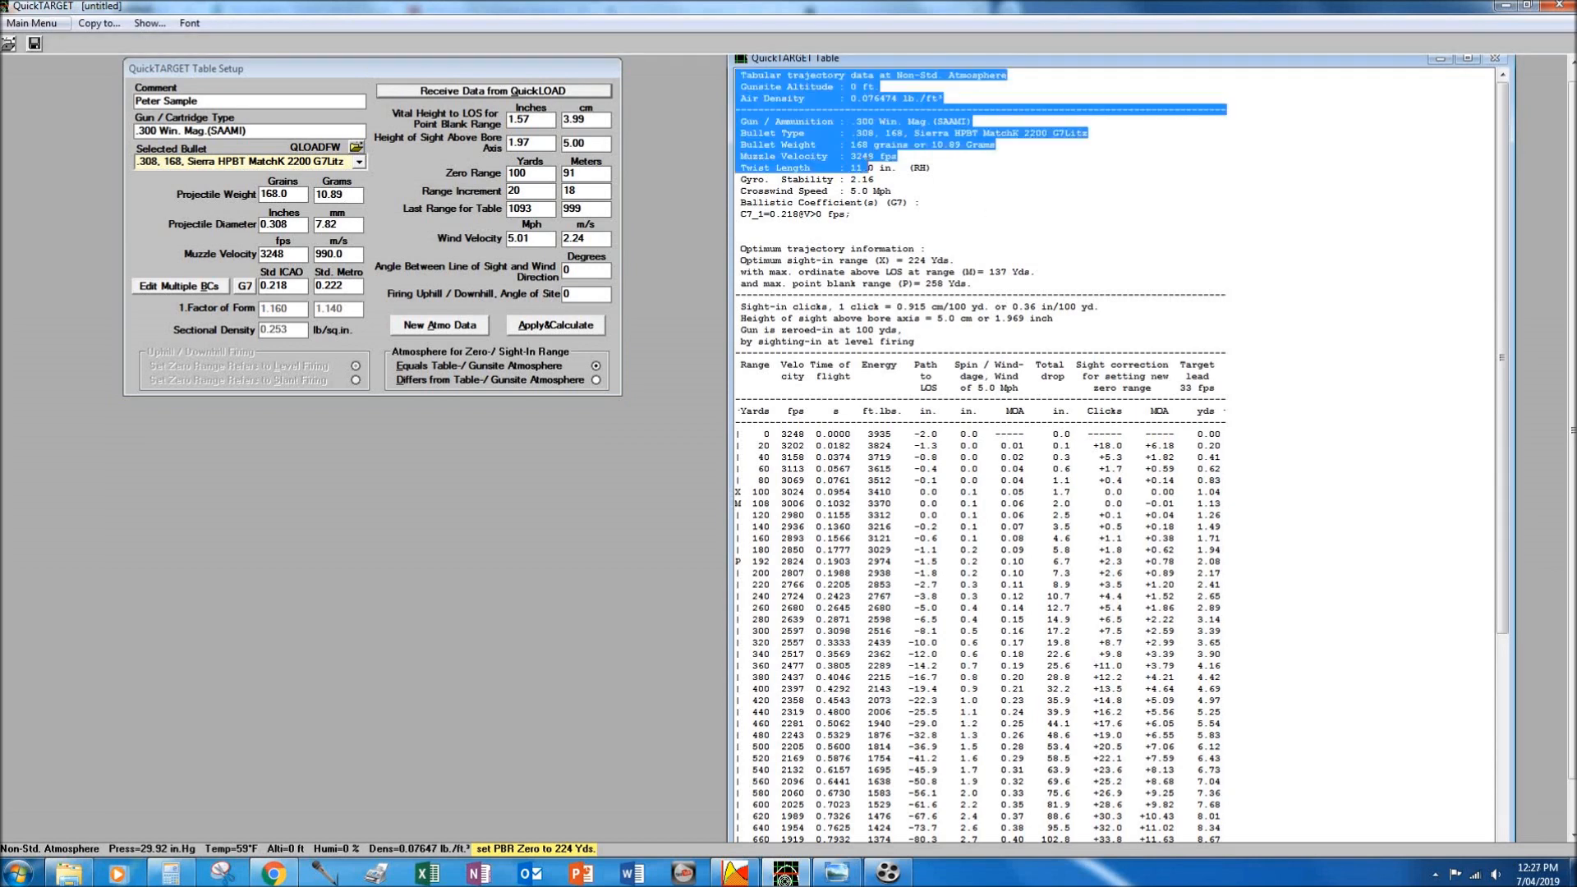
left_click(882, 171)
Set the rifling twist length to 10 inches again and recalculate the trajectory table.
left_click(47, 23)
left_click(151, 23)
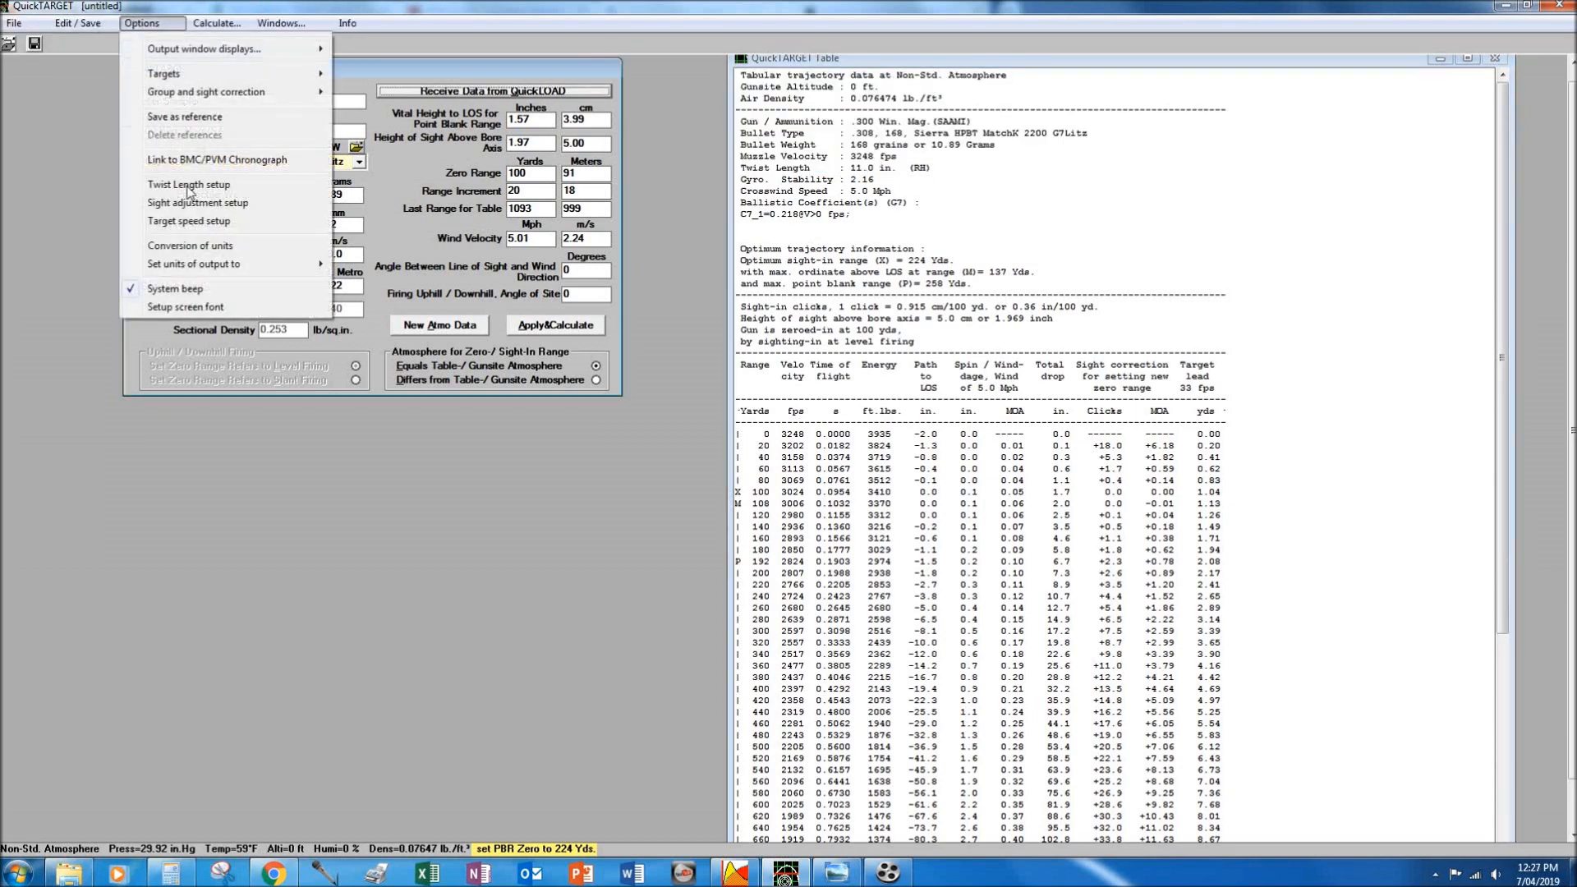
left_click(188, 184)
left_click_drag(709, 476, 690, 477)
type("10")
key("Return")
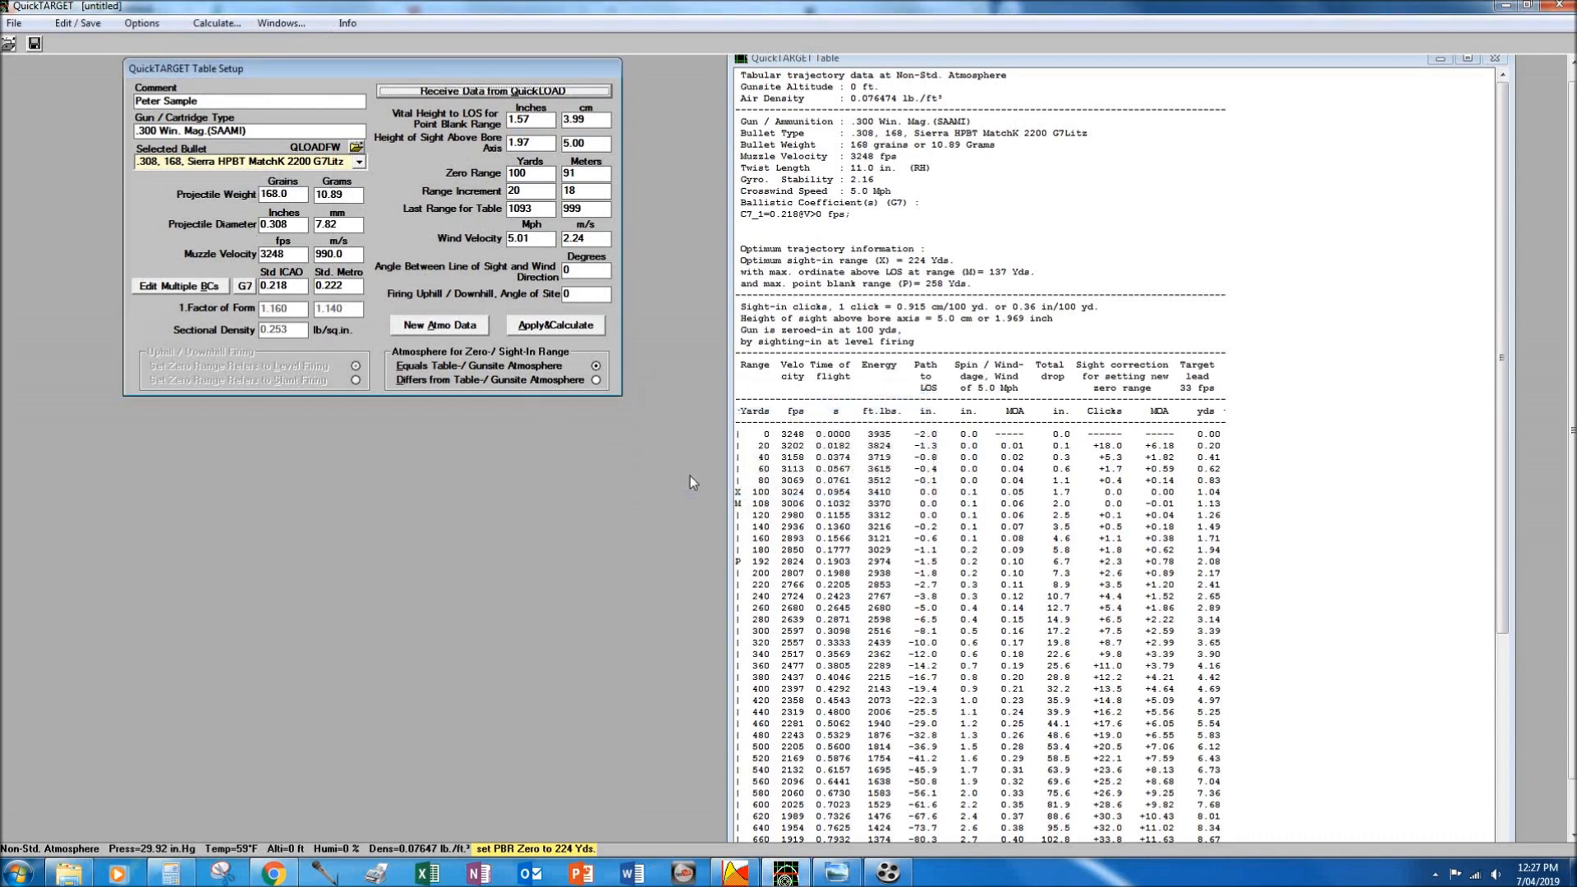
left_click(555, 326)
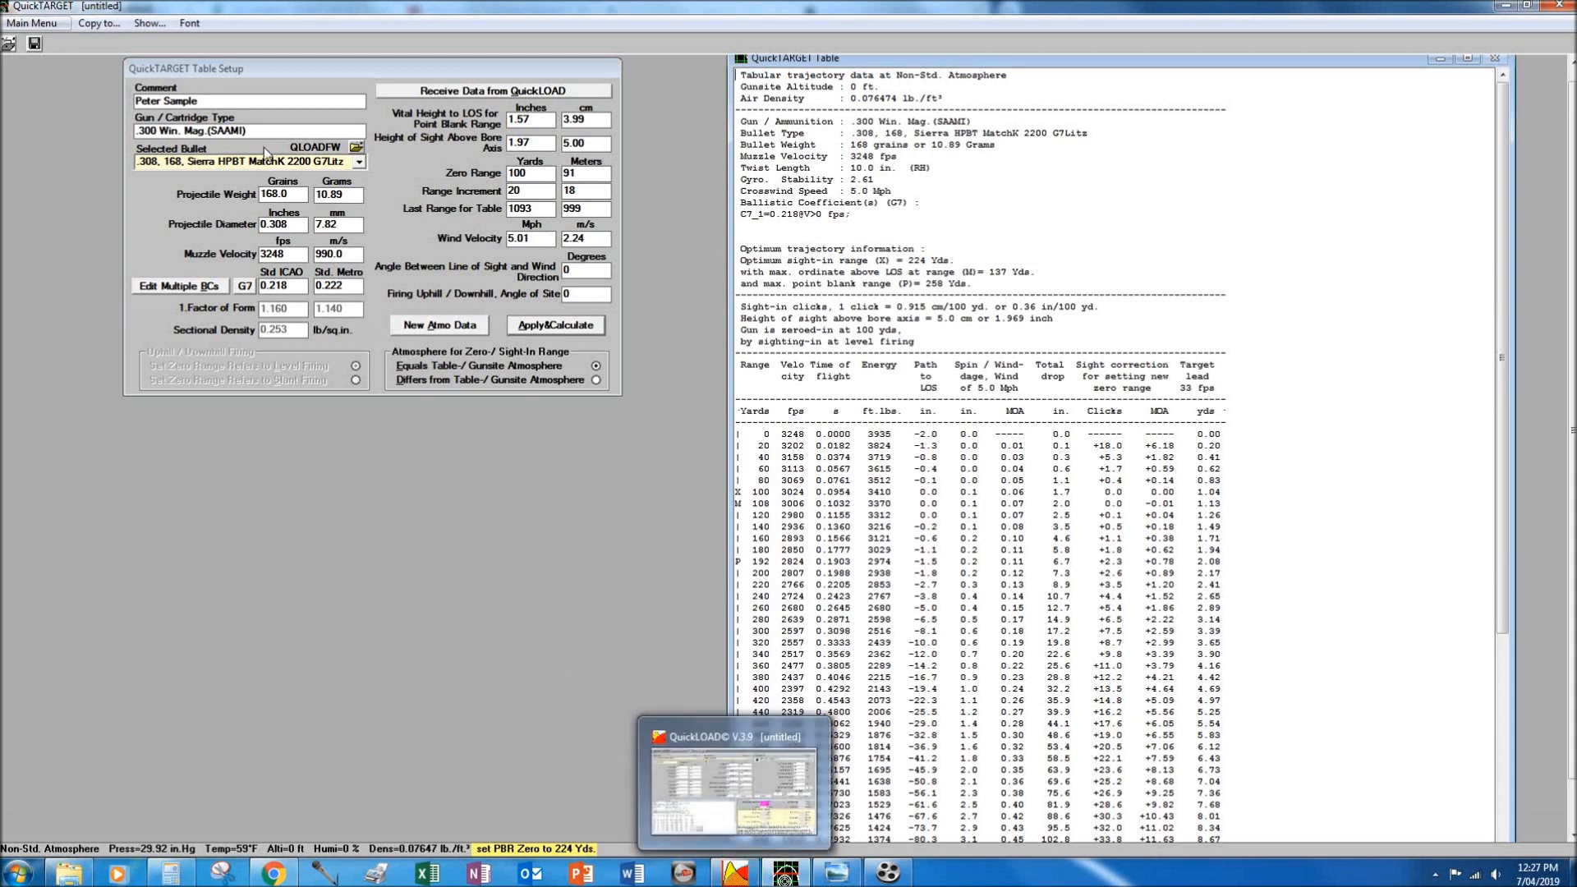
Switch to QuickLOAD and highlight the -03.0 to +00.0 rows of the charge variations table.
left_click(737, 872)
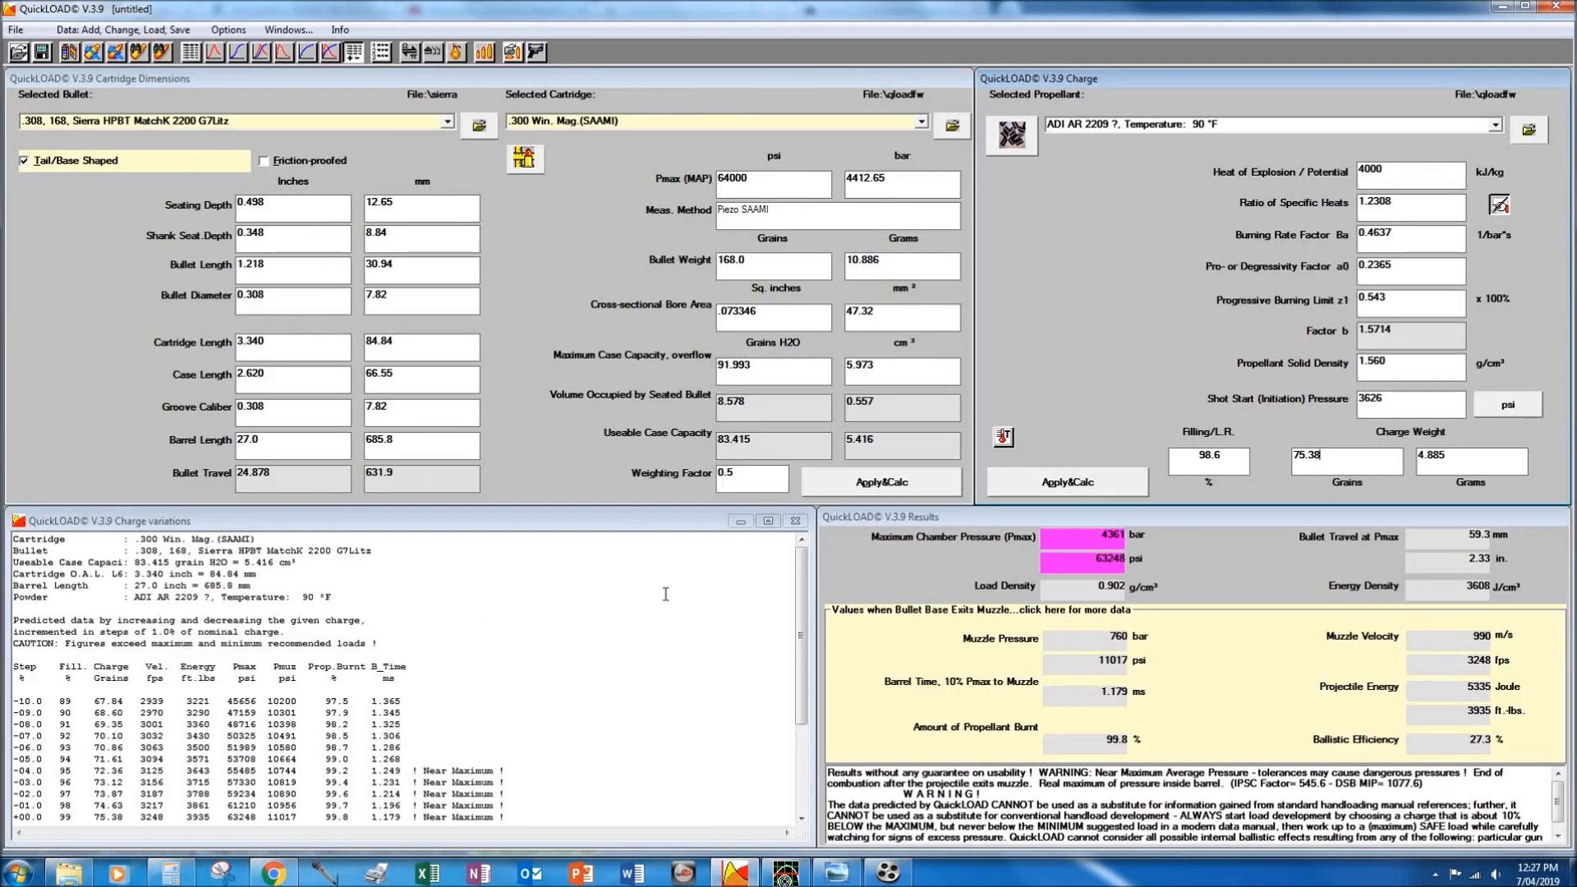
left_click_drag(800, 618, 799, 657)
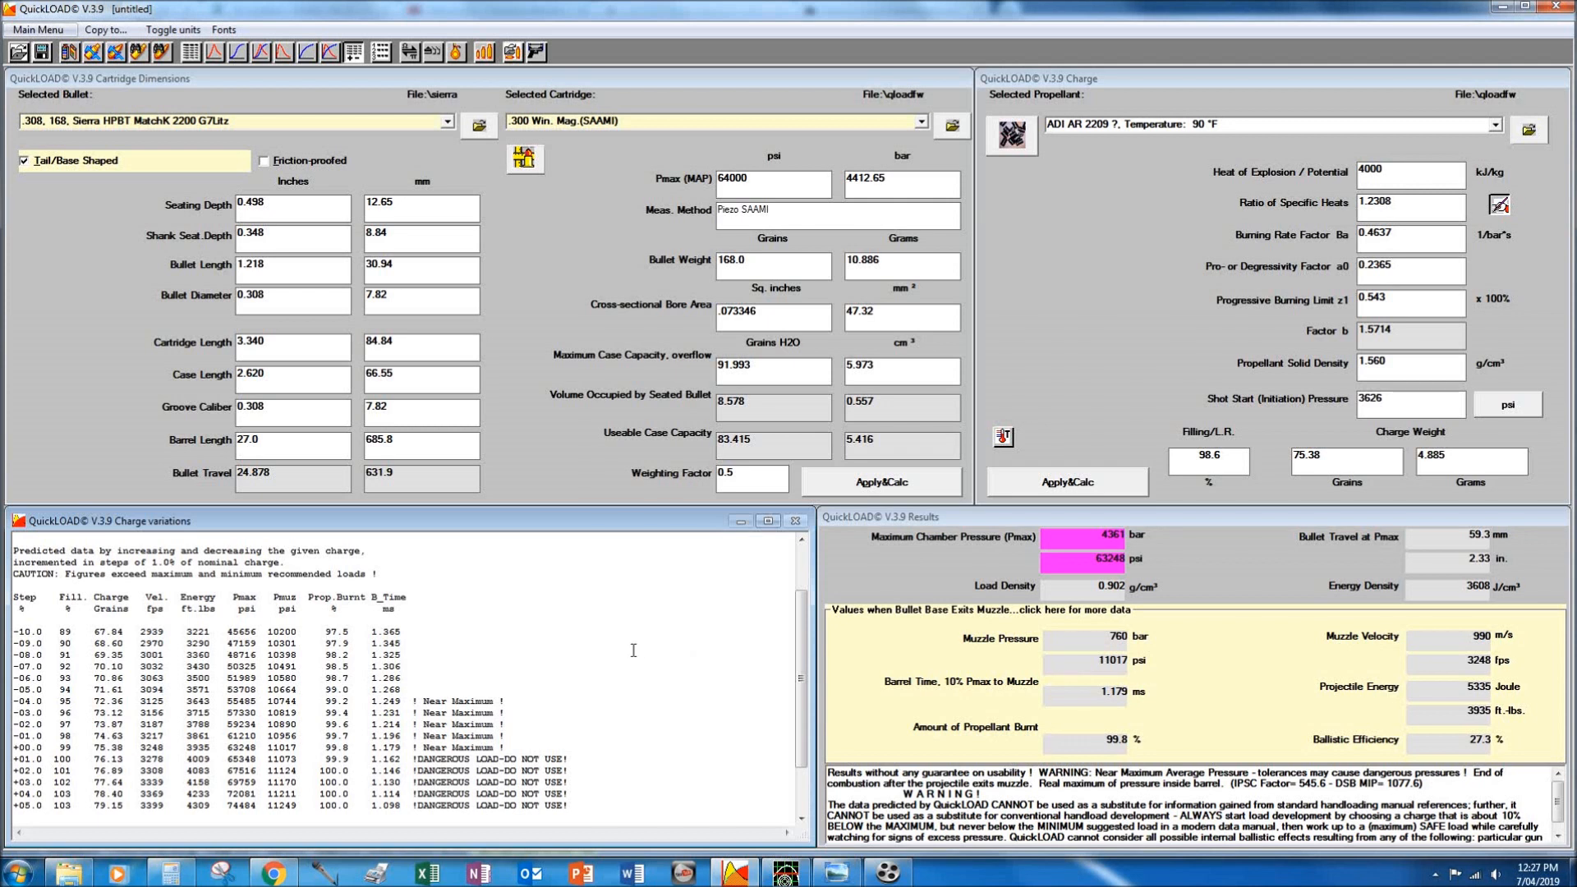
left_click_drag(507, 747, 10, 717)
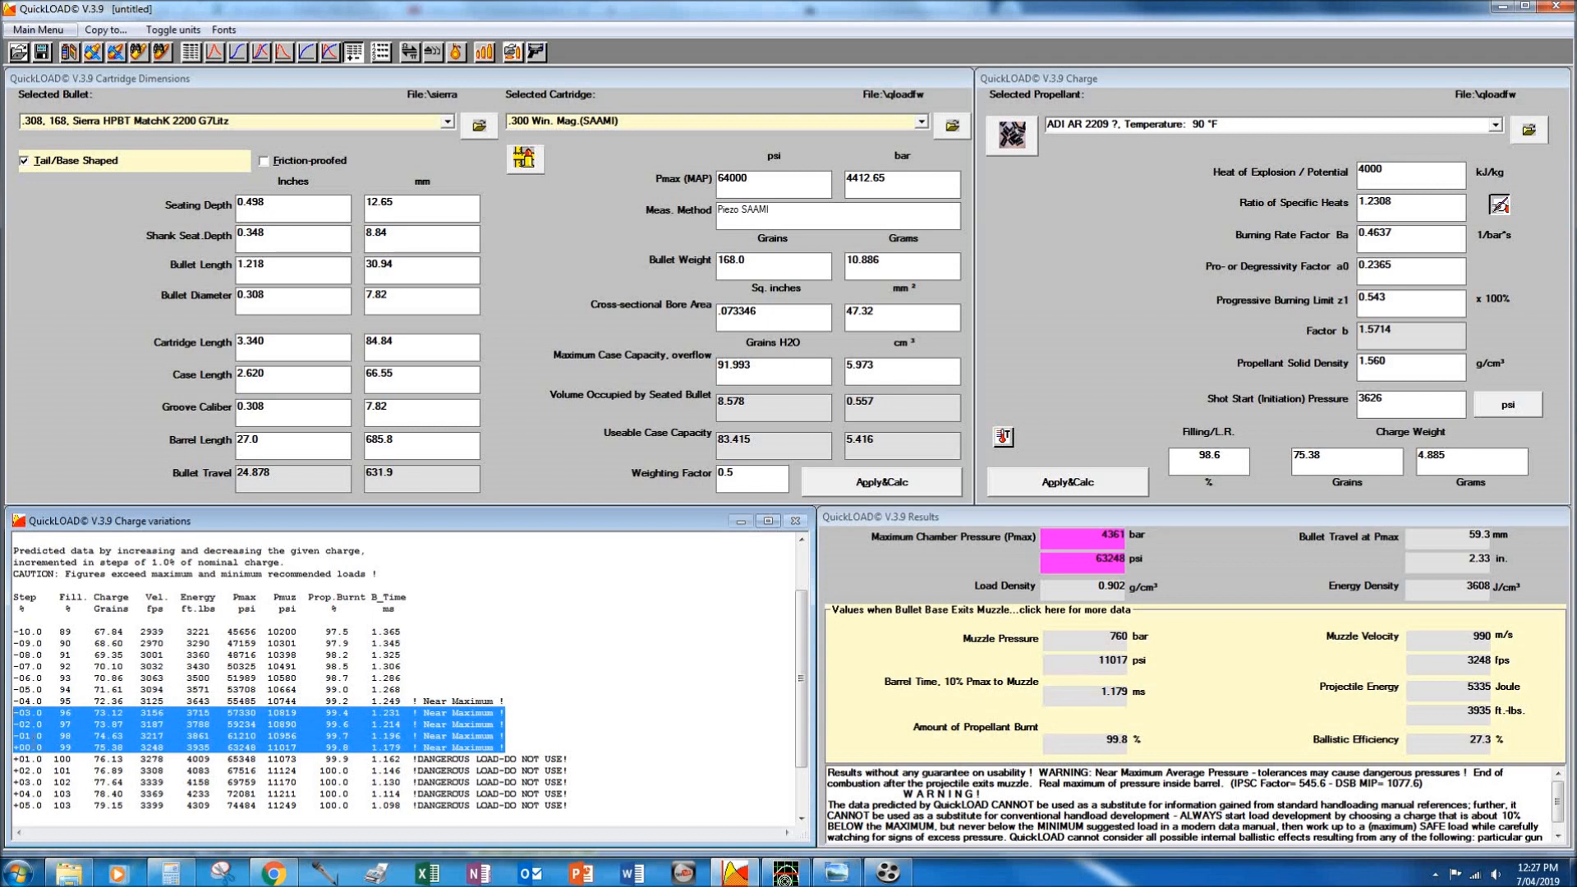
Highlight the individual charge weights between the 73.12 and 75.38 grain rows of the charge variations table.
left_click(96, 712)
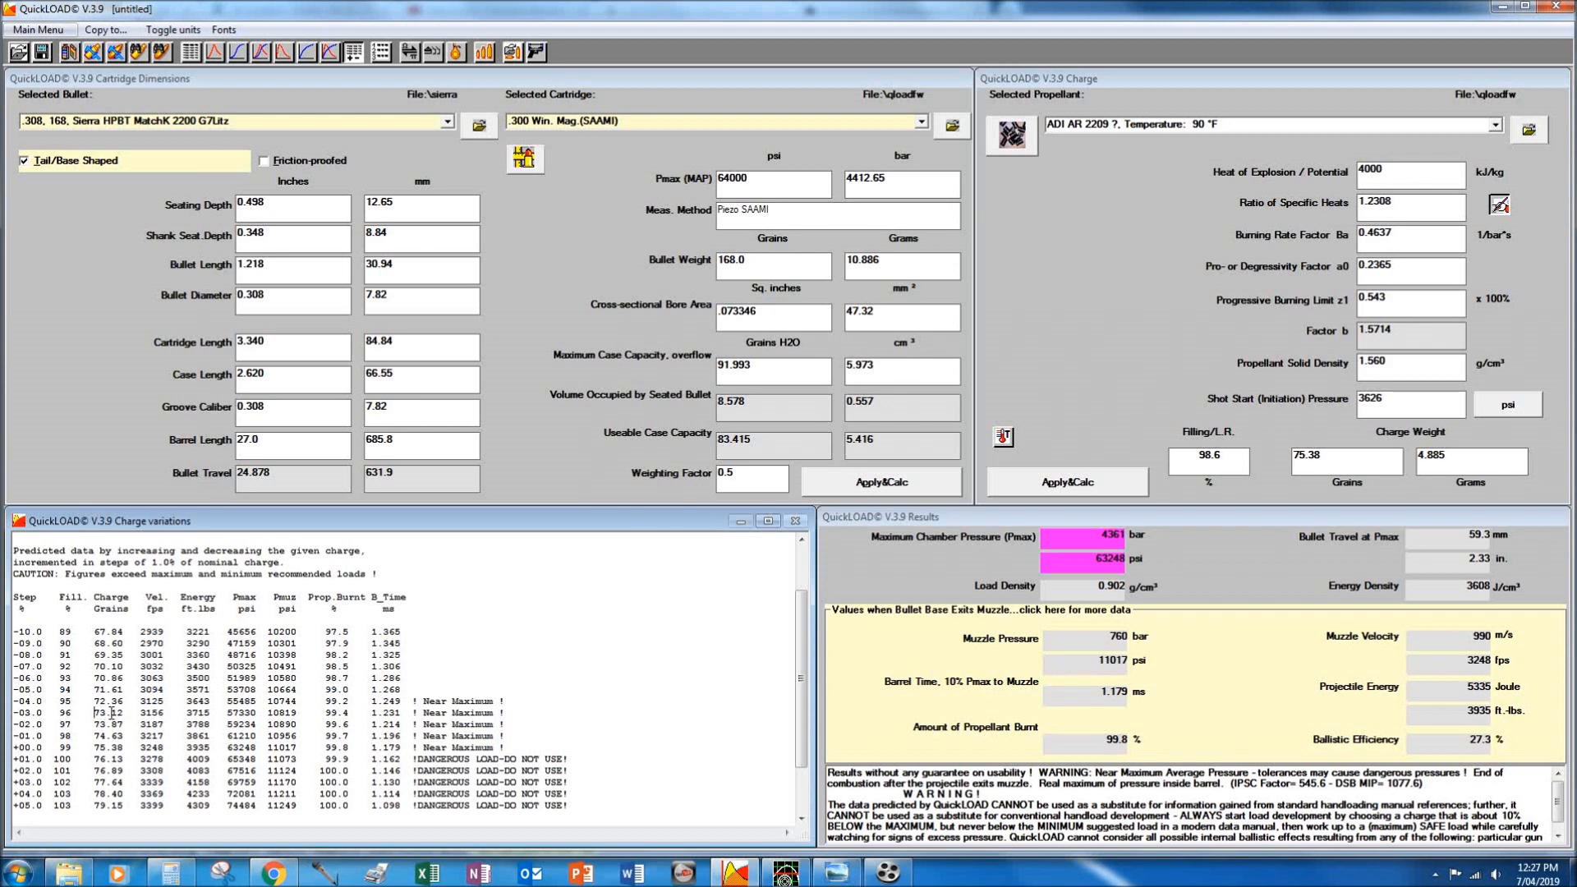
left_click_drag(118, 712, 123, 713)
left_click_drag(113, 715, 119, 712)
left_click(126, 714)
left_click_drag(113, 713, 119, 712)
left_click_drag(94, 724, 118, 718)
left_click_drag(94, 747, 118, 749)
double_click(118, 747)
left_click(94, 711)
left_click_drag(112, 712, 122, 712)
left_click_drag(112, 724, 124, 748)
left_click(124, 748)
Switch to Windows Photo Viewer to view the cartridge case photo 1.jpg.
left_click(836, 872)
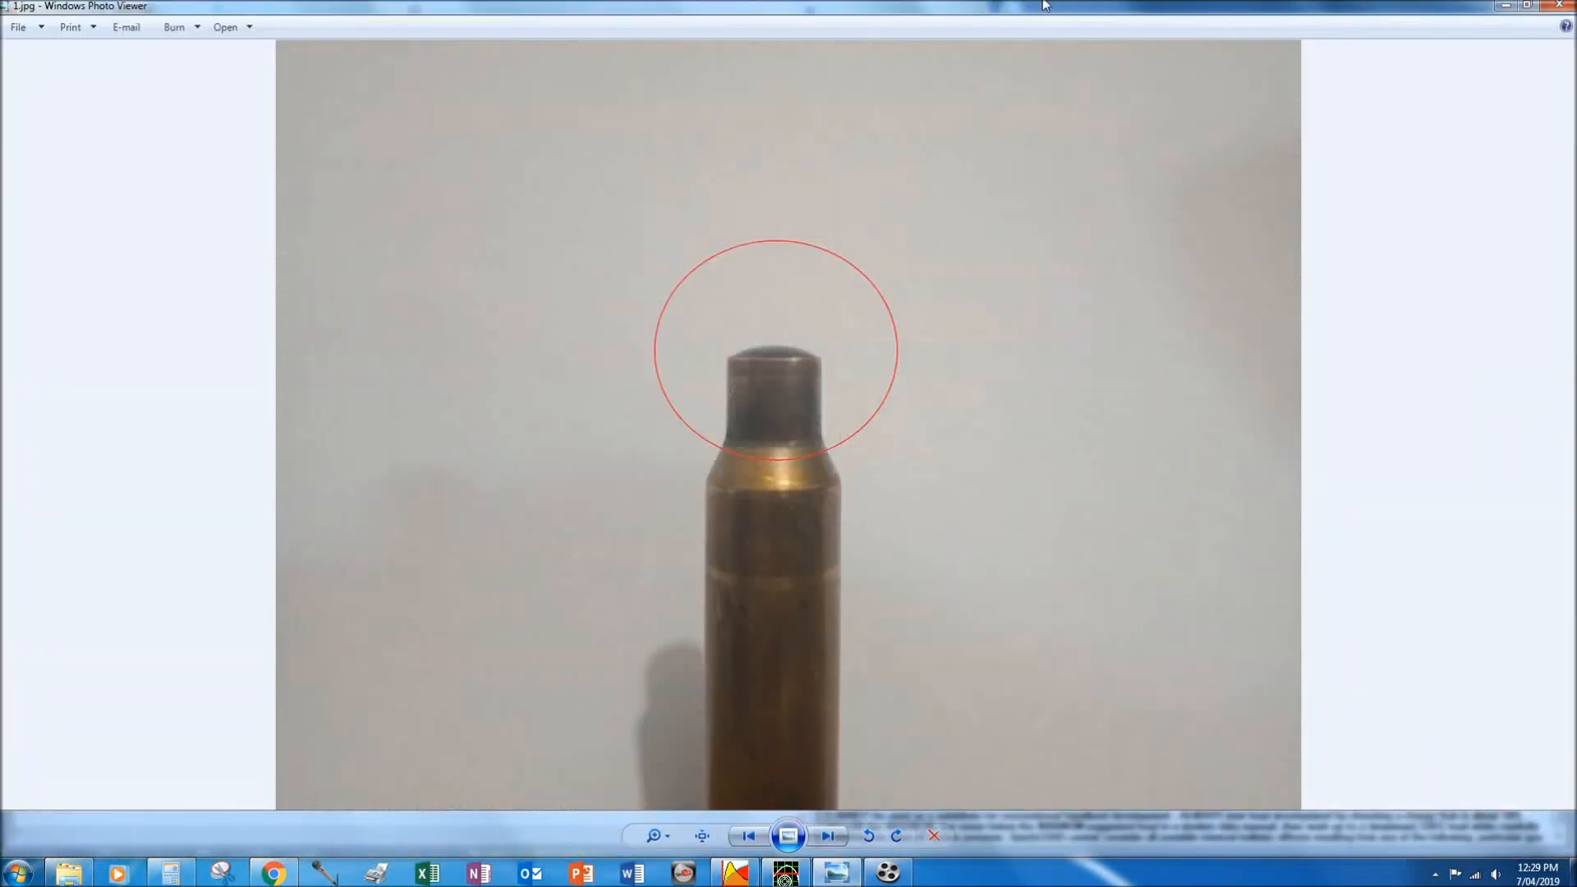
Browse forward through the next two target group photos, then minimize the photo viewer to return to QuickLOAD.
left_click(827, 836)
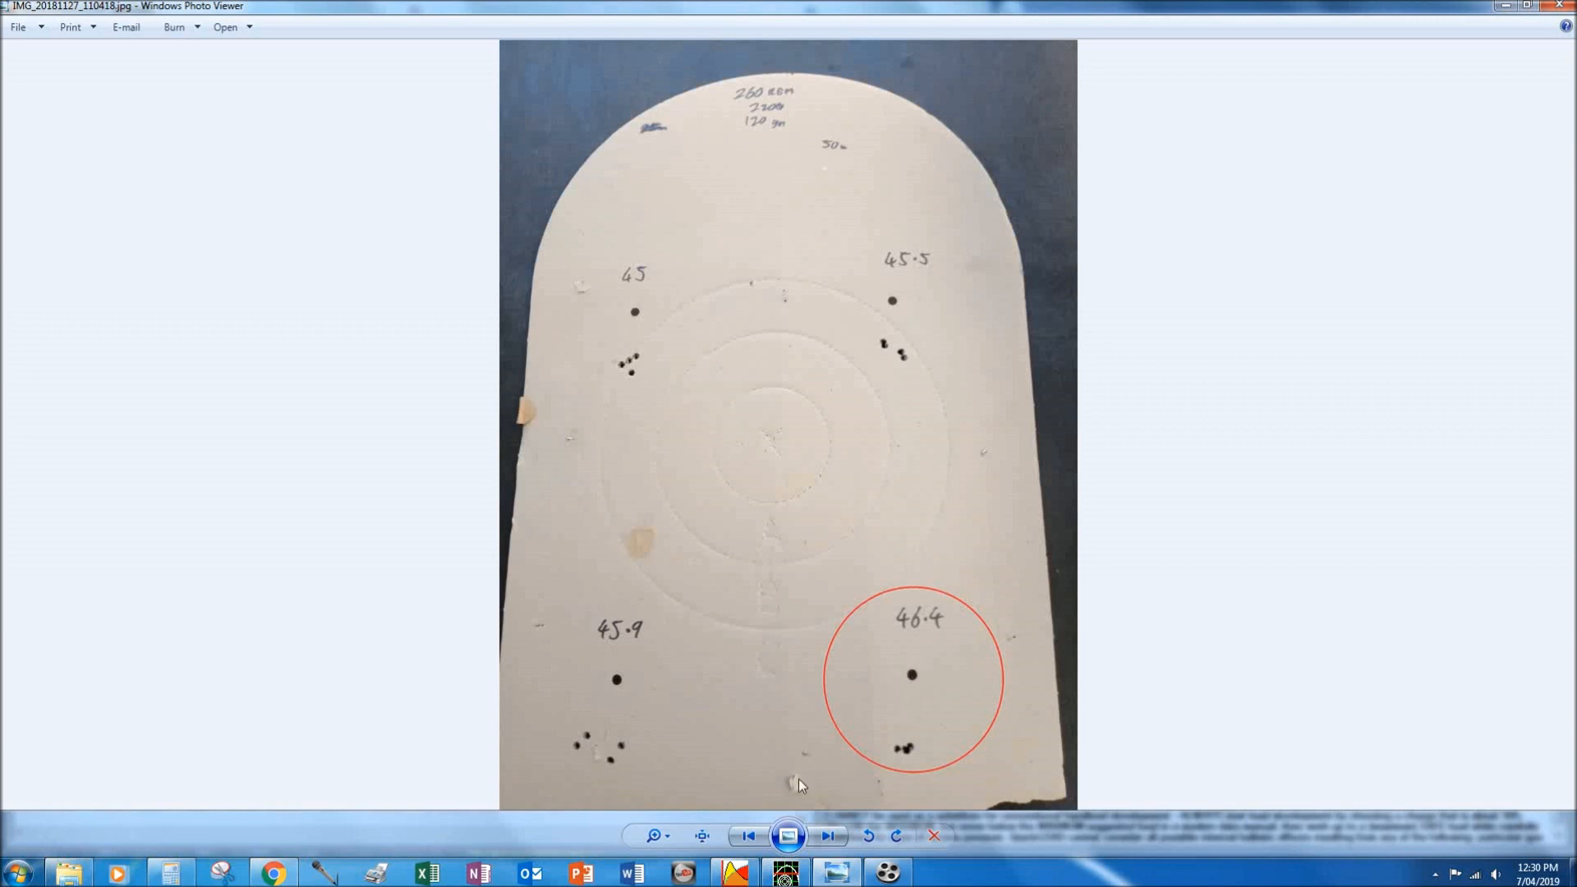
left_click(824, 836)
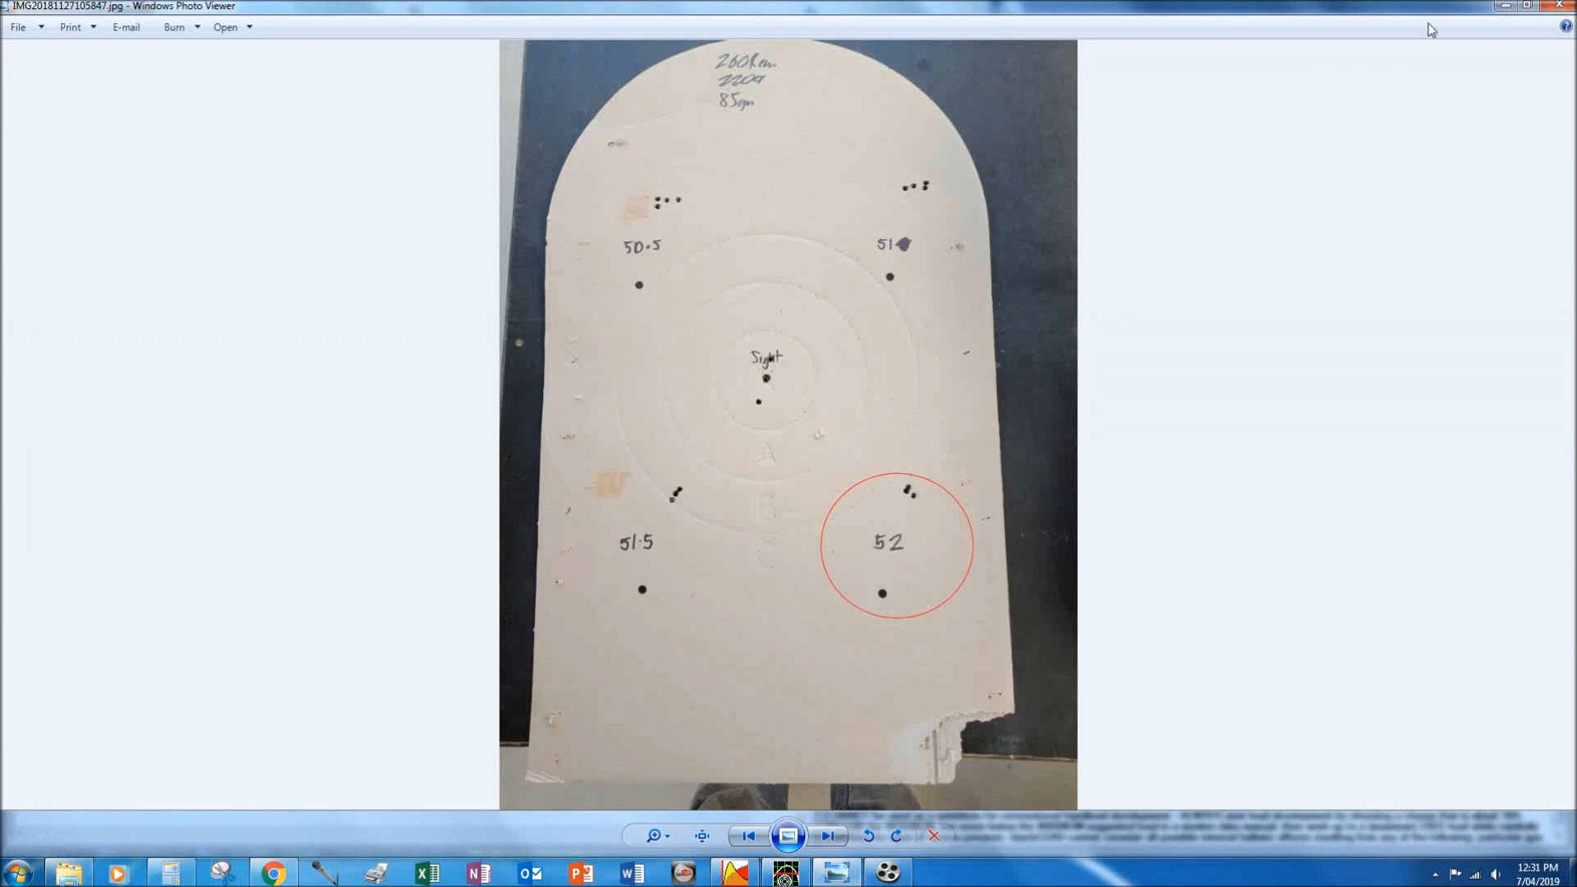
left_click(1513, 8)
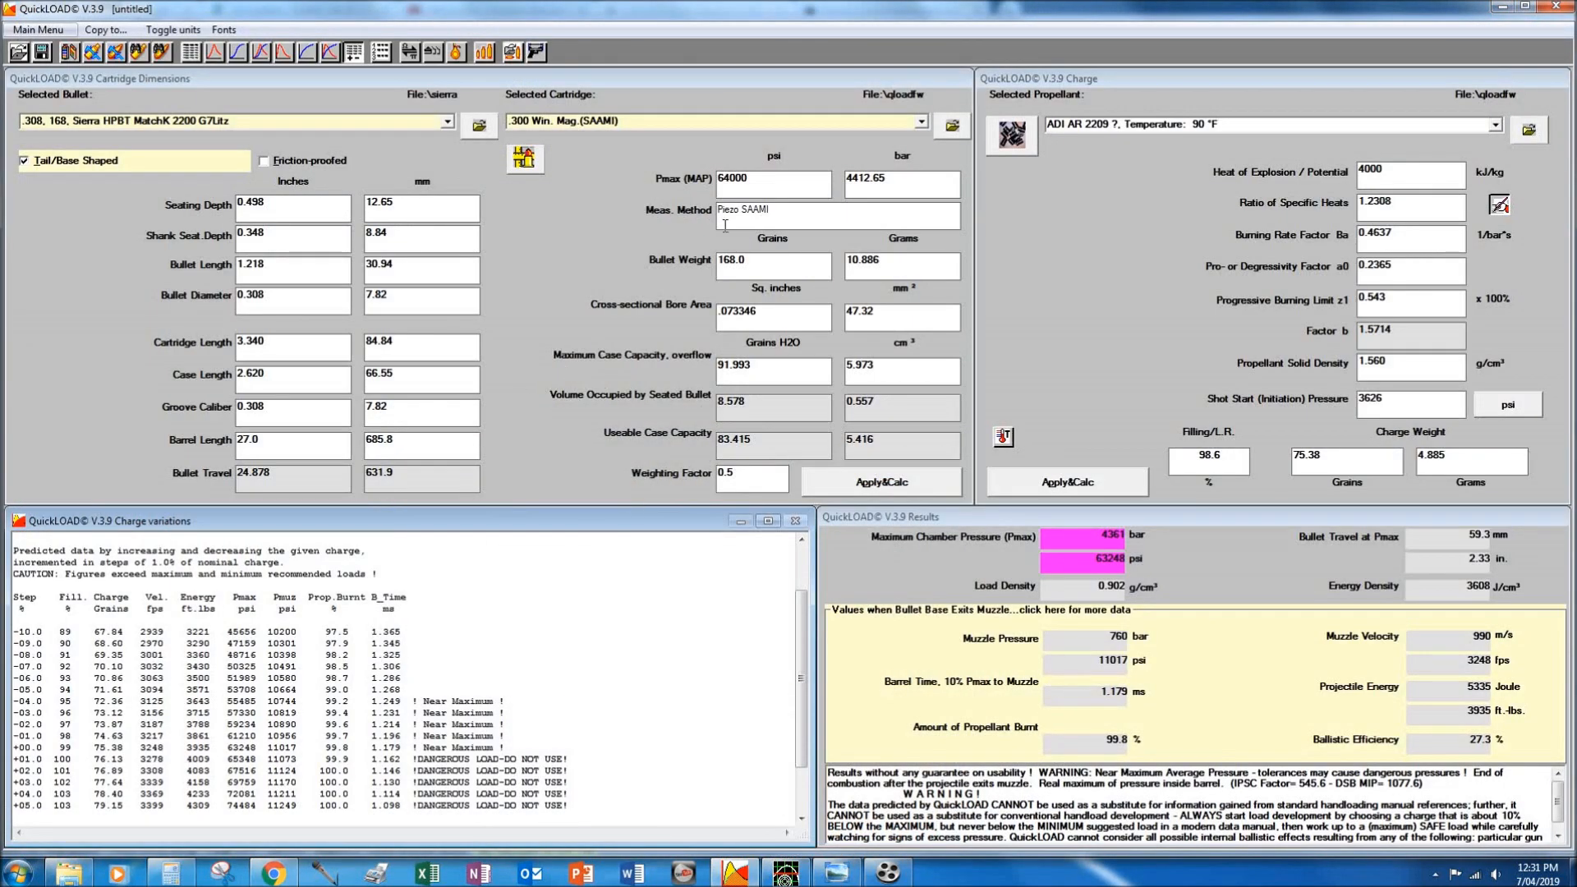
Highlight the maximum case capacity in grains of water, the filling ratio and the amount of propellant burnt for the current load.
left_click_drag(766, 371, 724, 369)
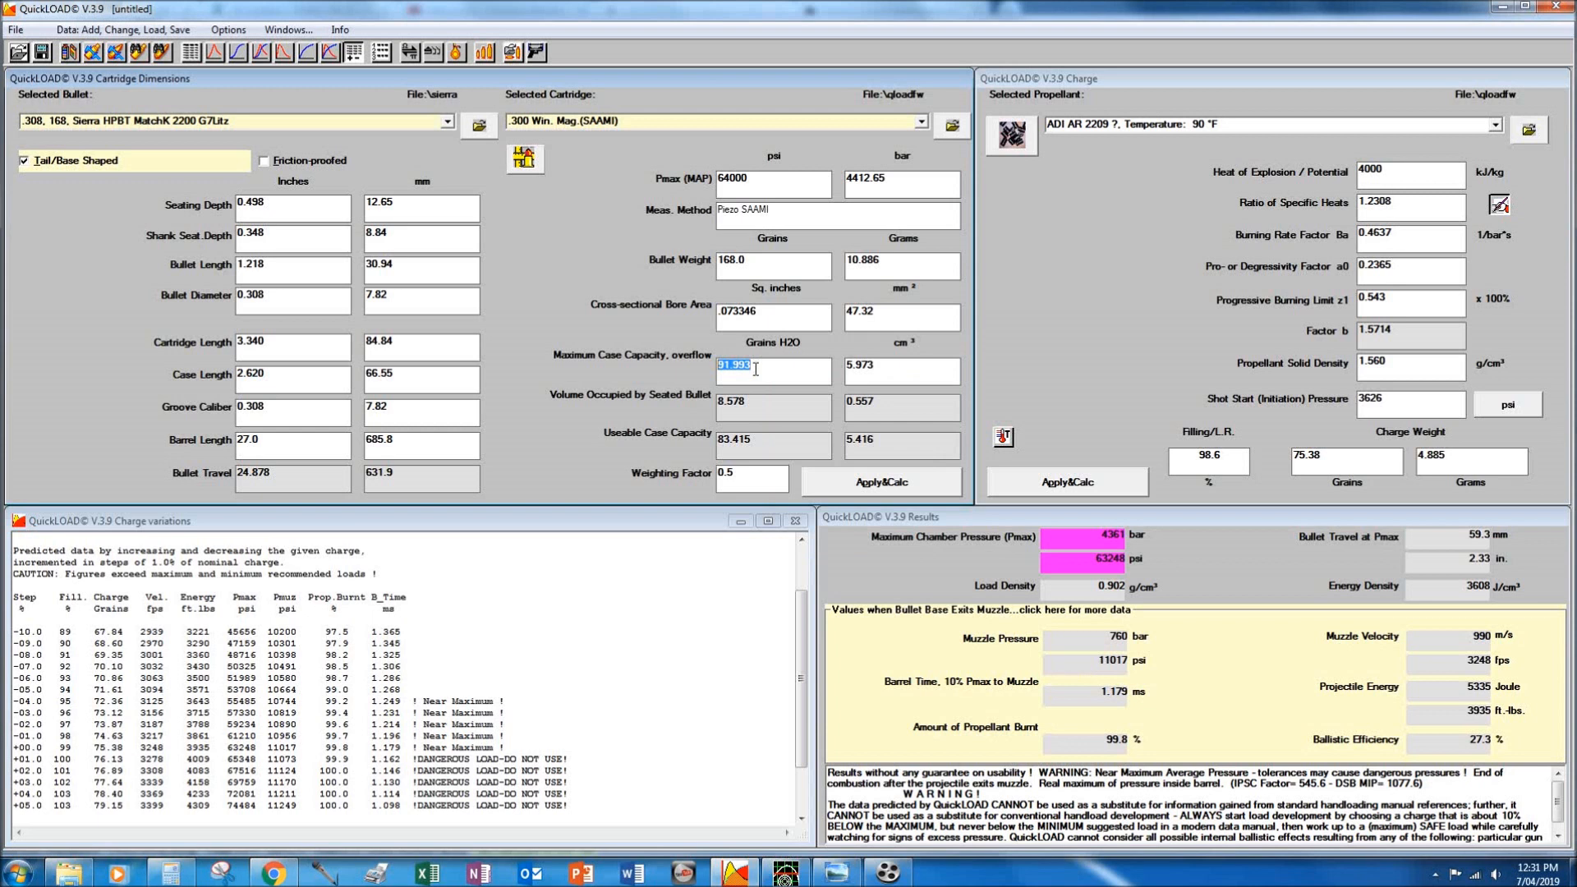
left_click(762, 372)
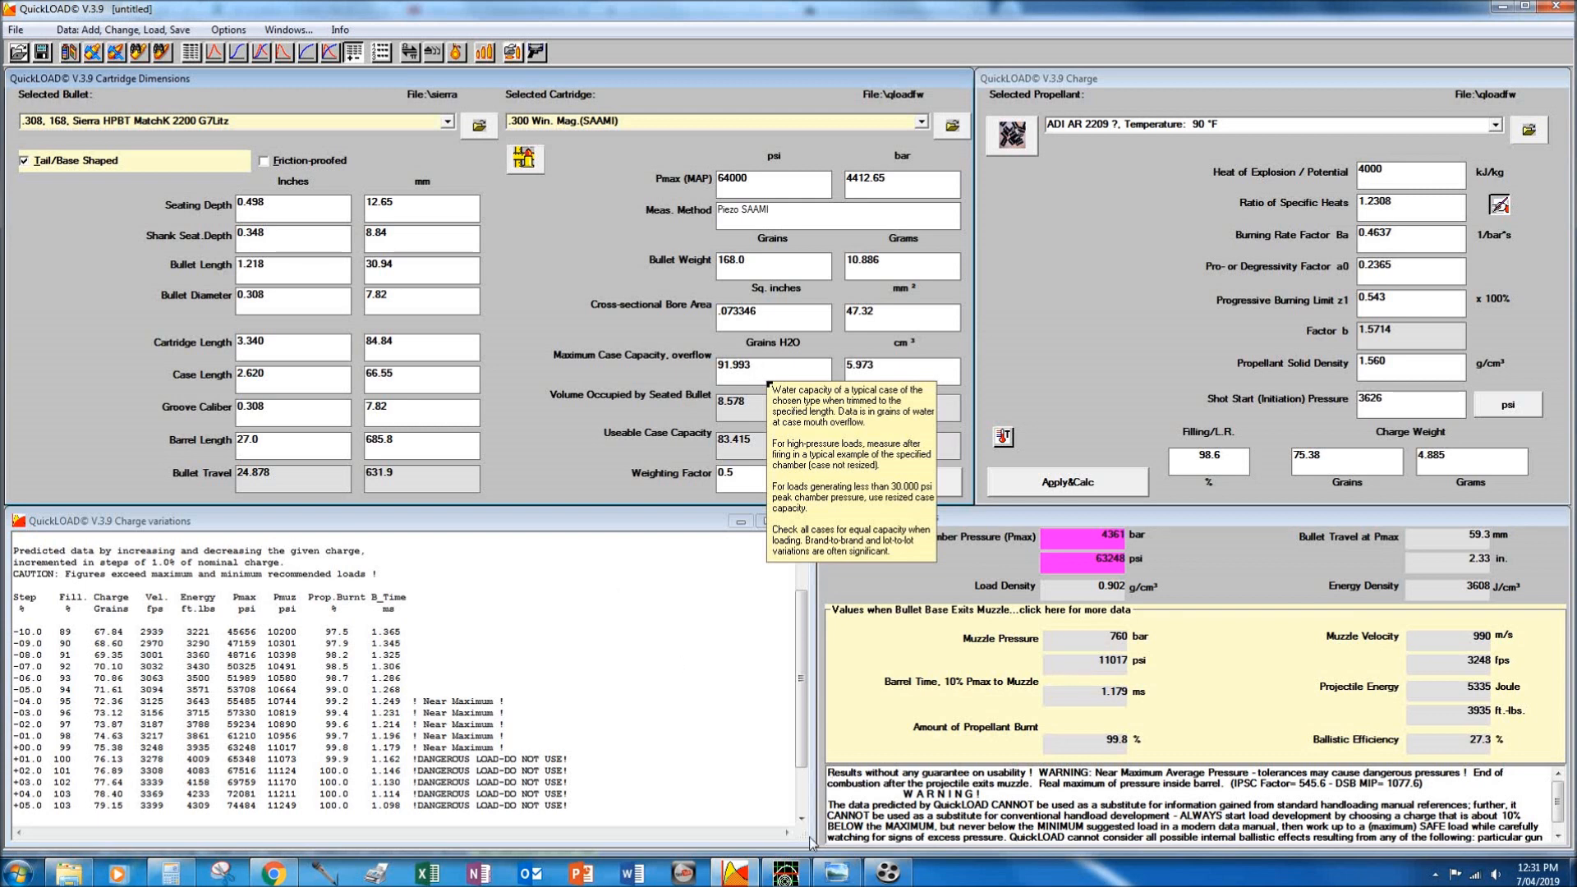
mouse_move(785, 872)
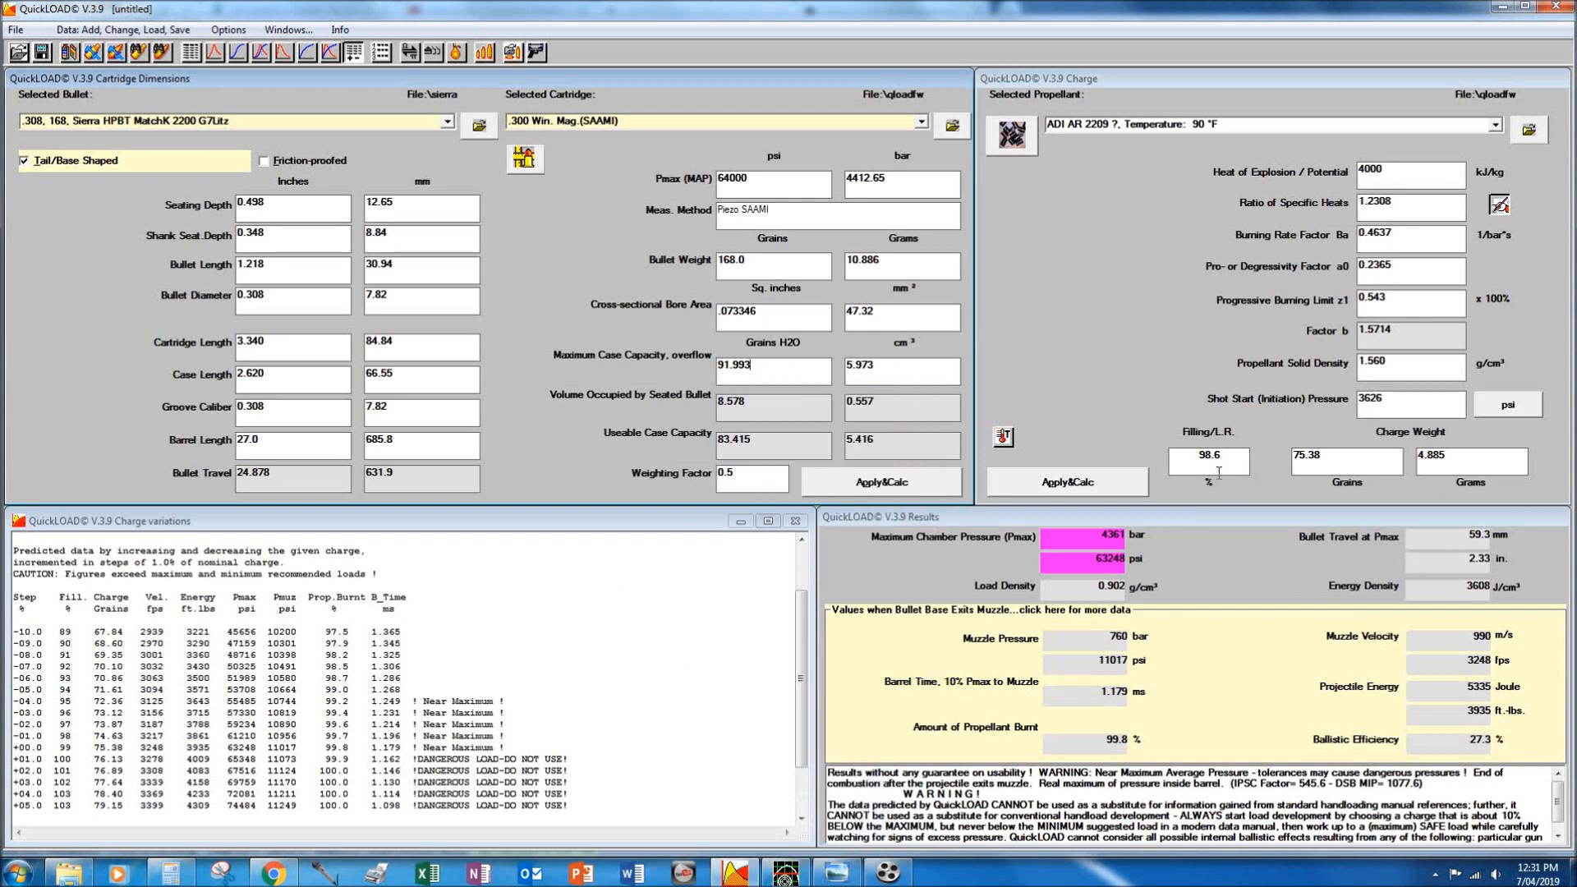
left_click(1193, 454)
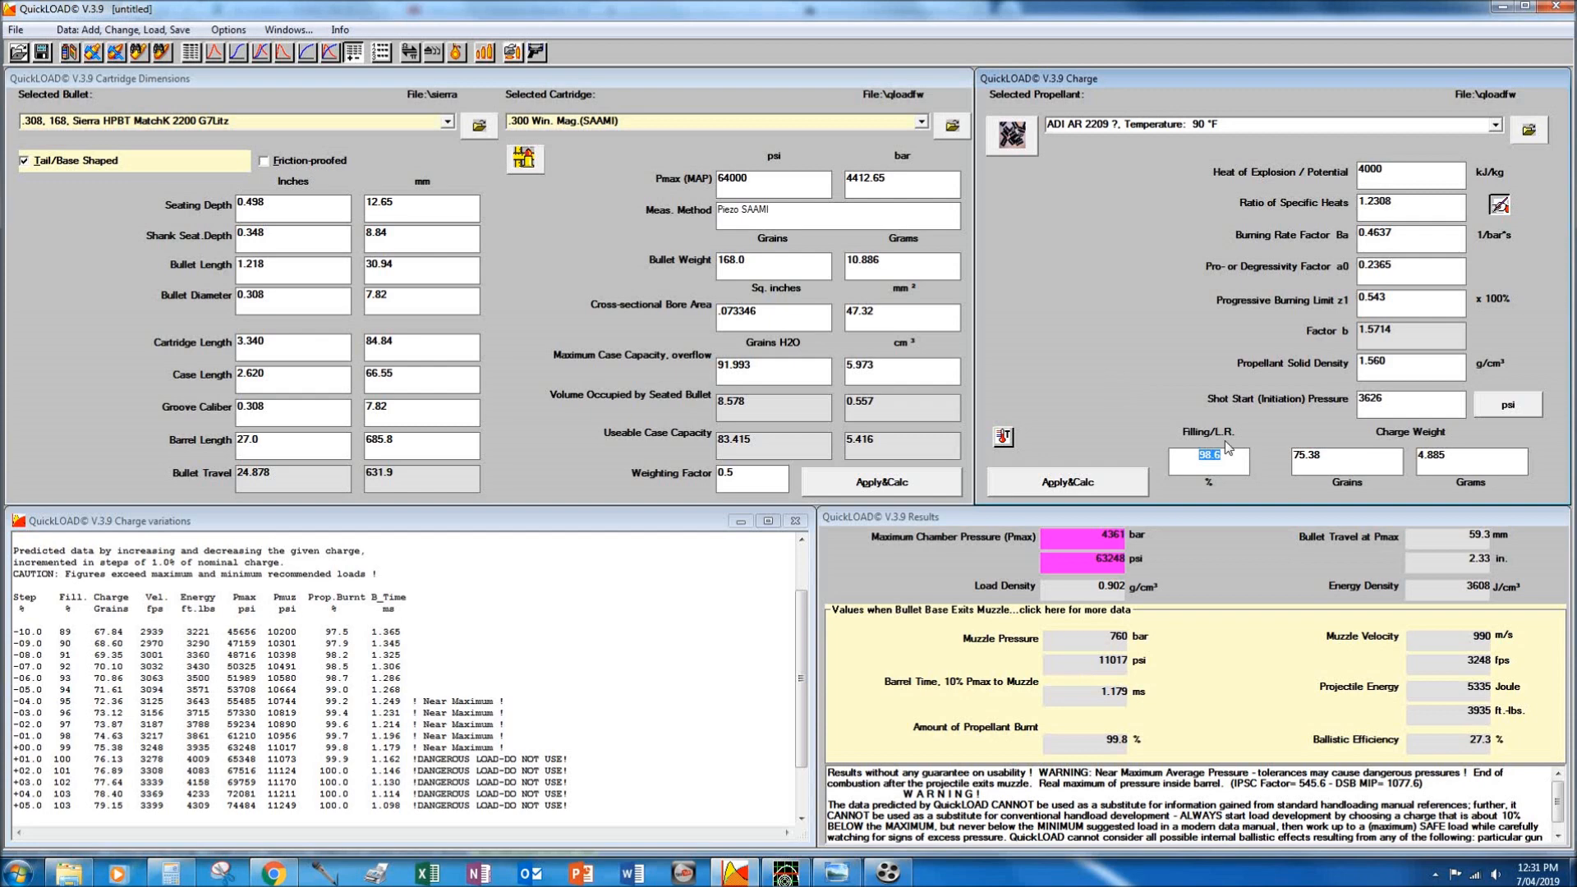
mouse_move(1223, 456)
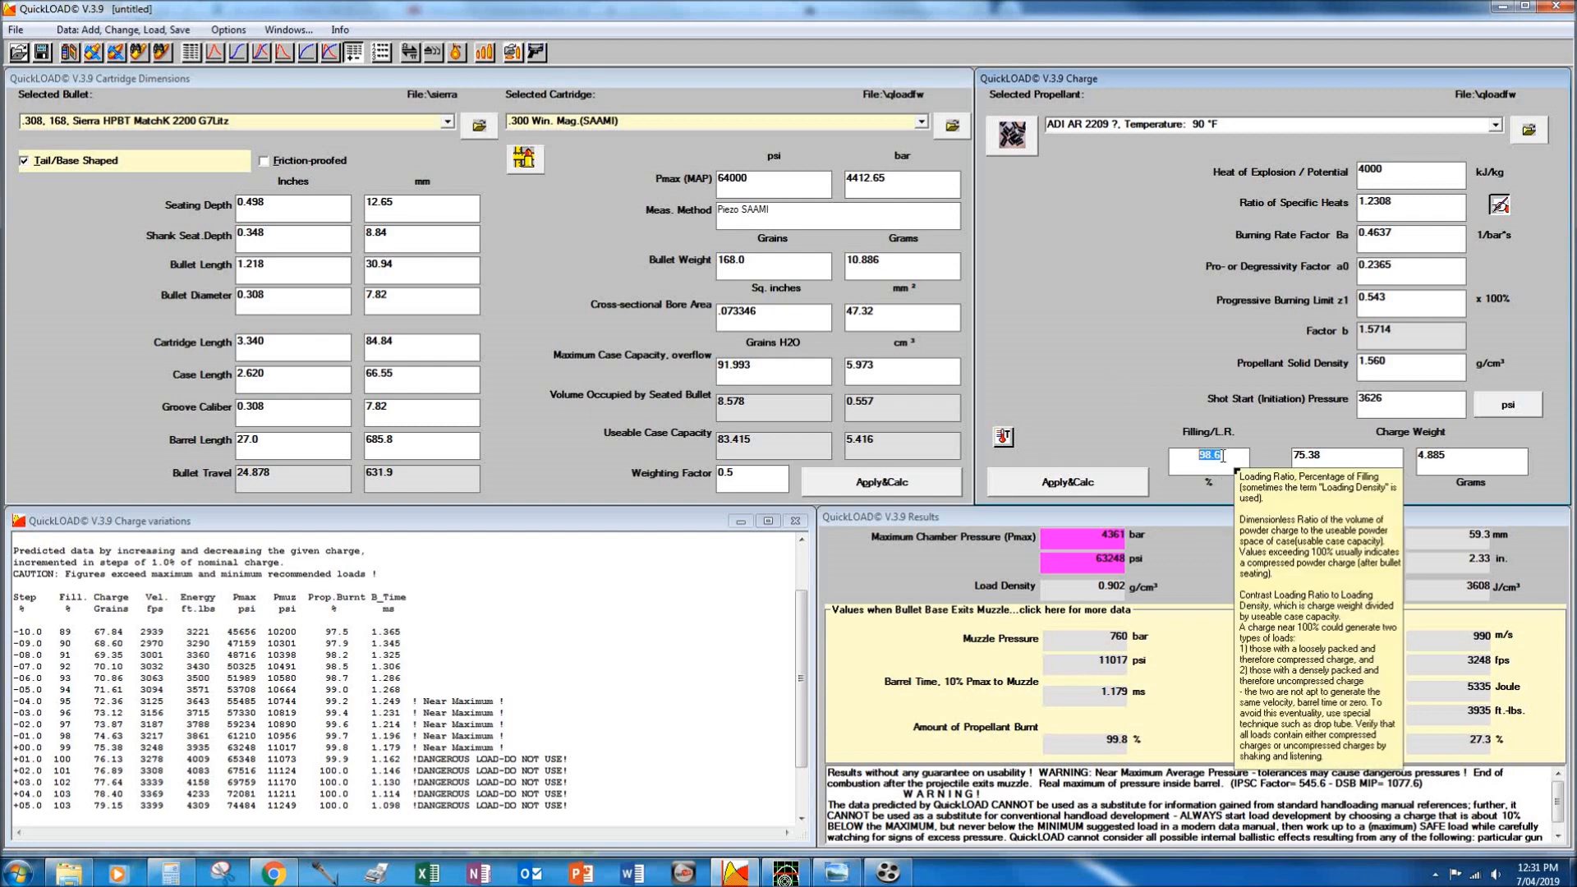
left_click(1129, 743)
left_click_drag(1108, 745, 1127, 738)
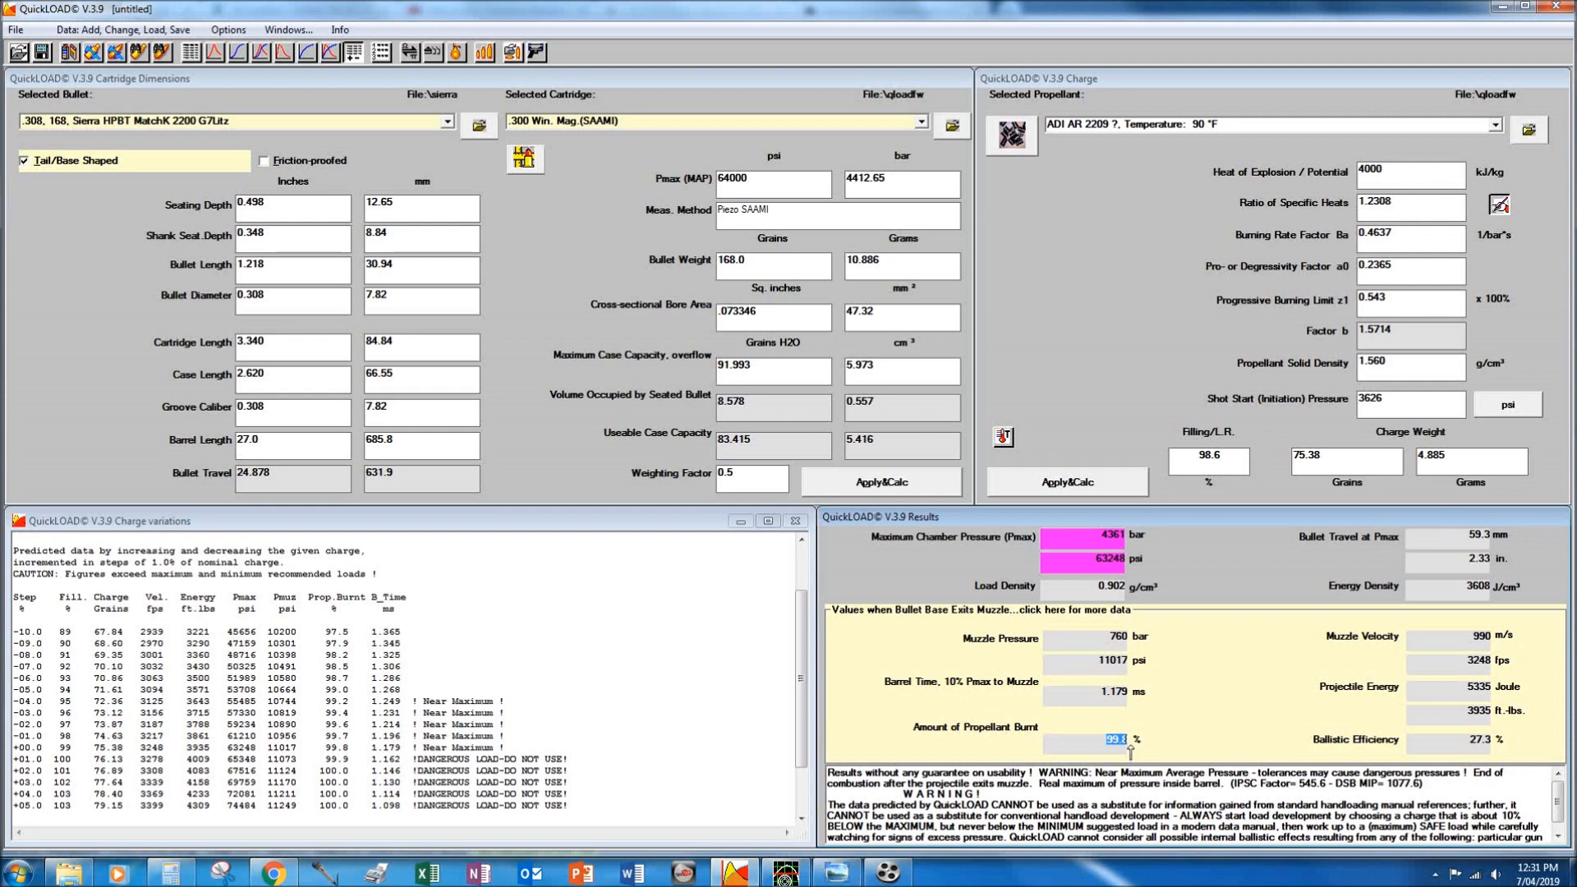
Switch to QuickTARGET, highlight the gyroscopic stability value in the trajectory table, and return to QuickLOAD.
left_click(800, 876)
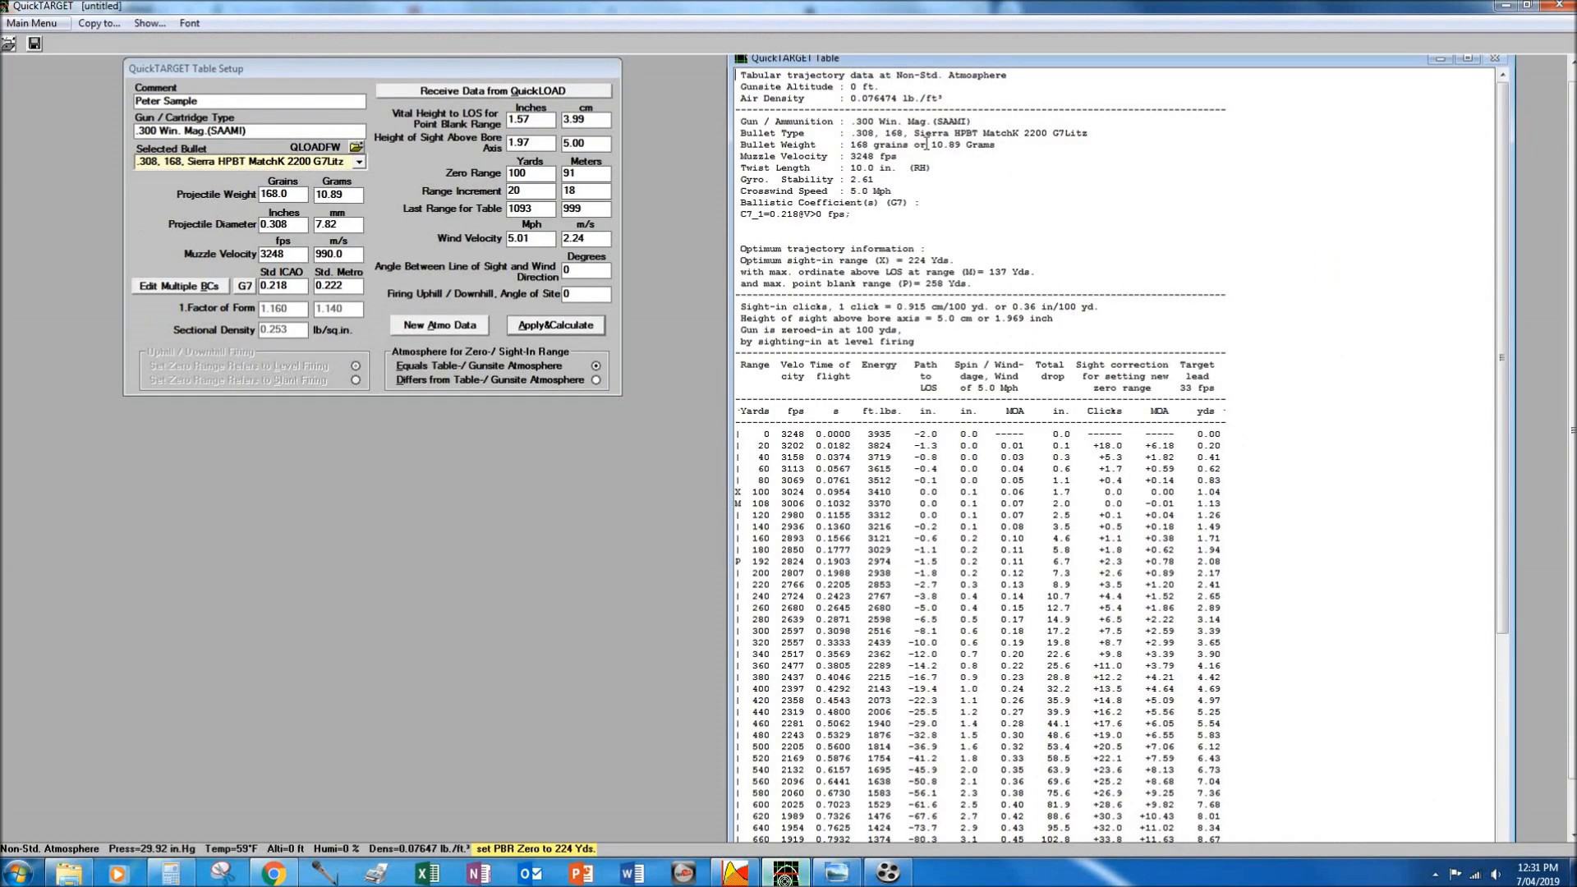
left_click_drag(849, 179, 875, 177)
left_click(802, 875)
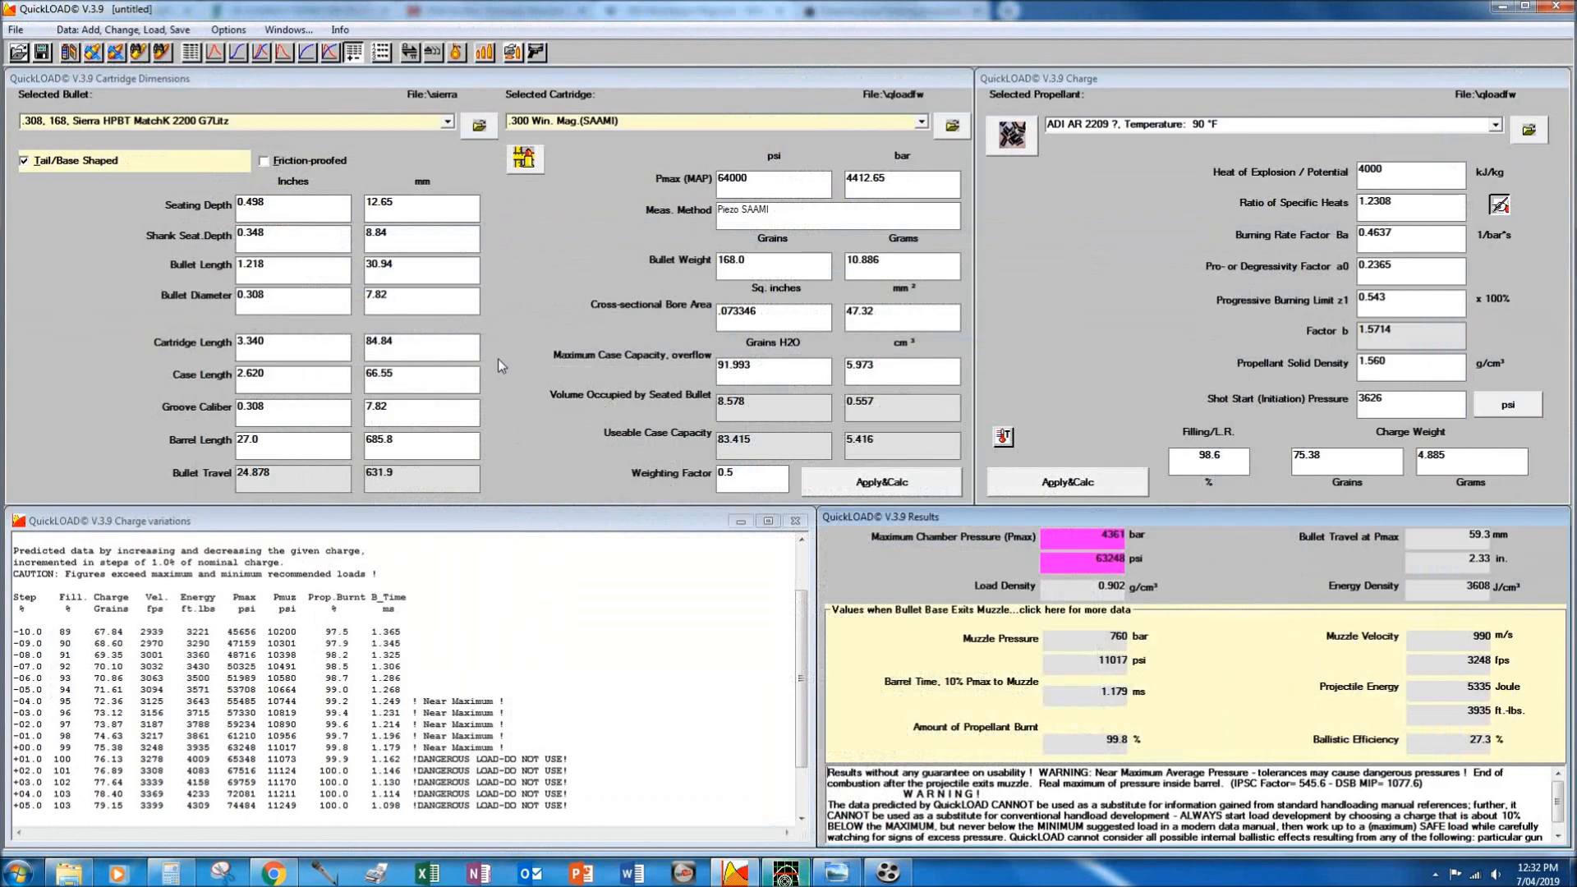
Highlight the maximum case capacity and filling ratio again, then switch to QuickTARGET and clear the highlight in its trajectory table.
left_click_drag(772, 364, 714, 370)
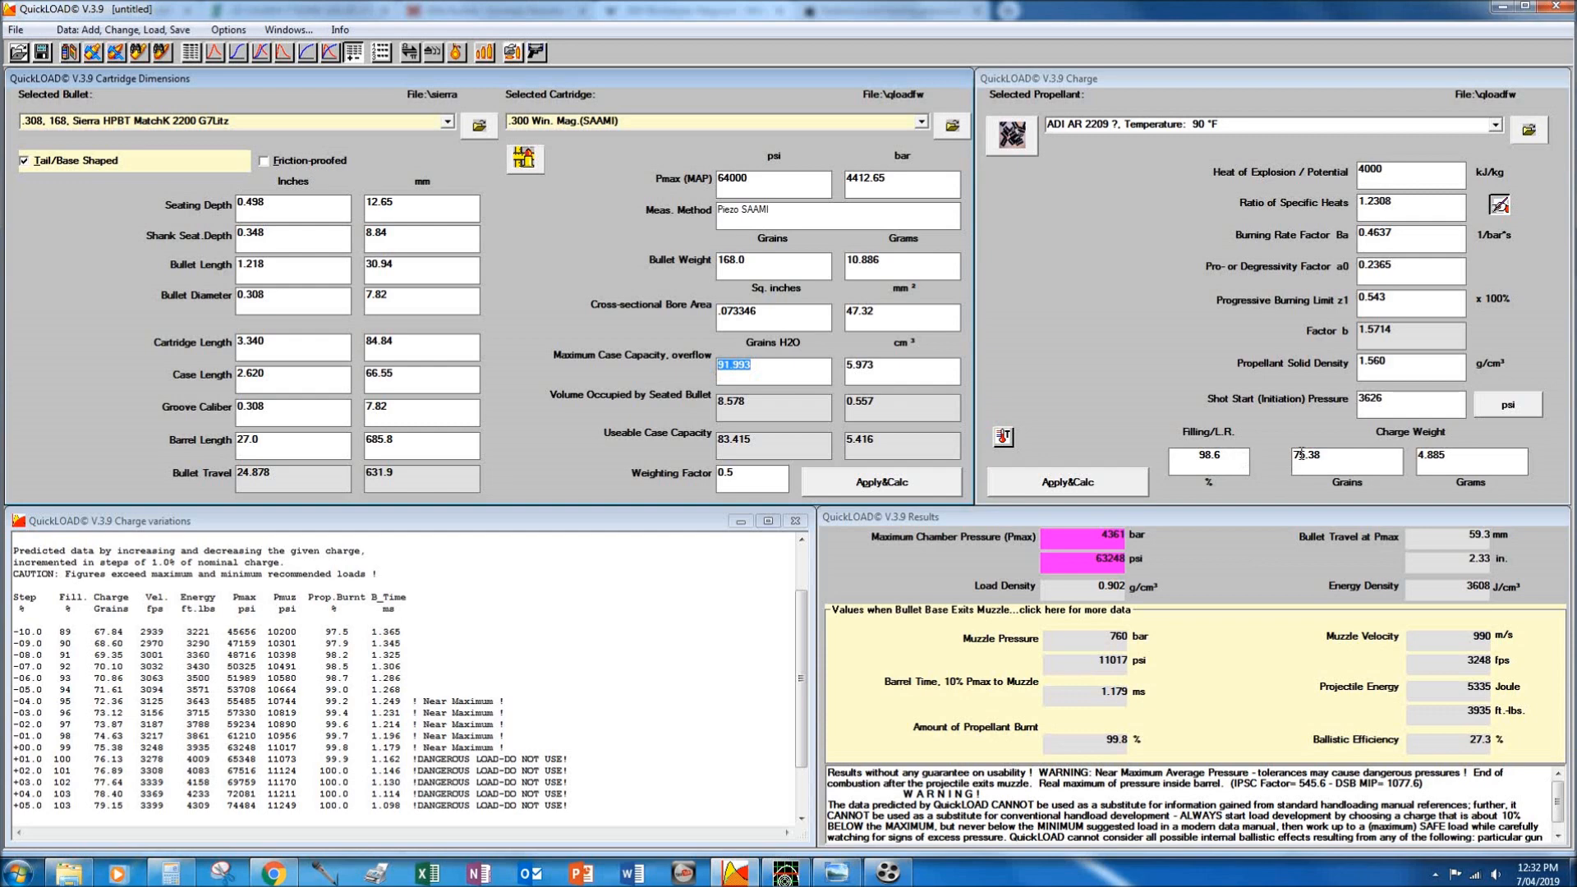
left_click_drag(1245, 461, 1169, 460)
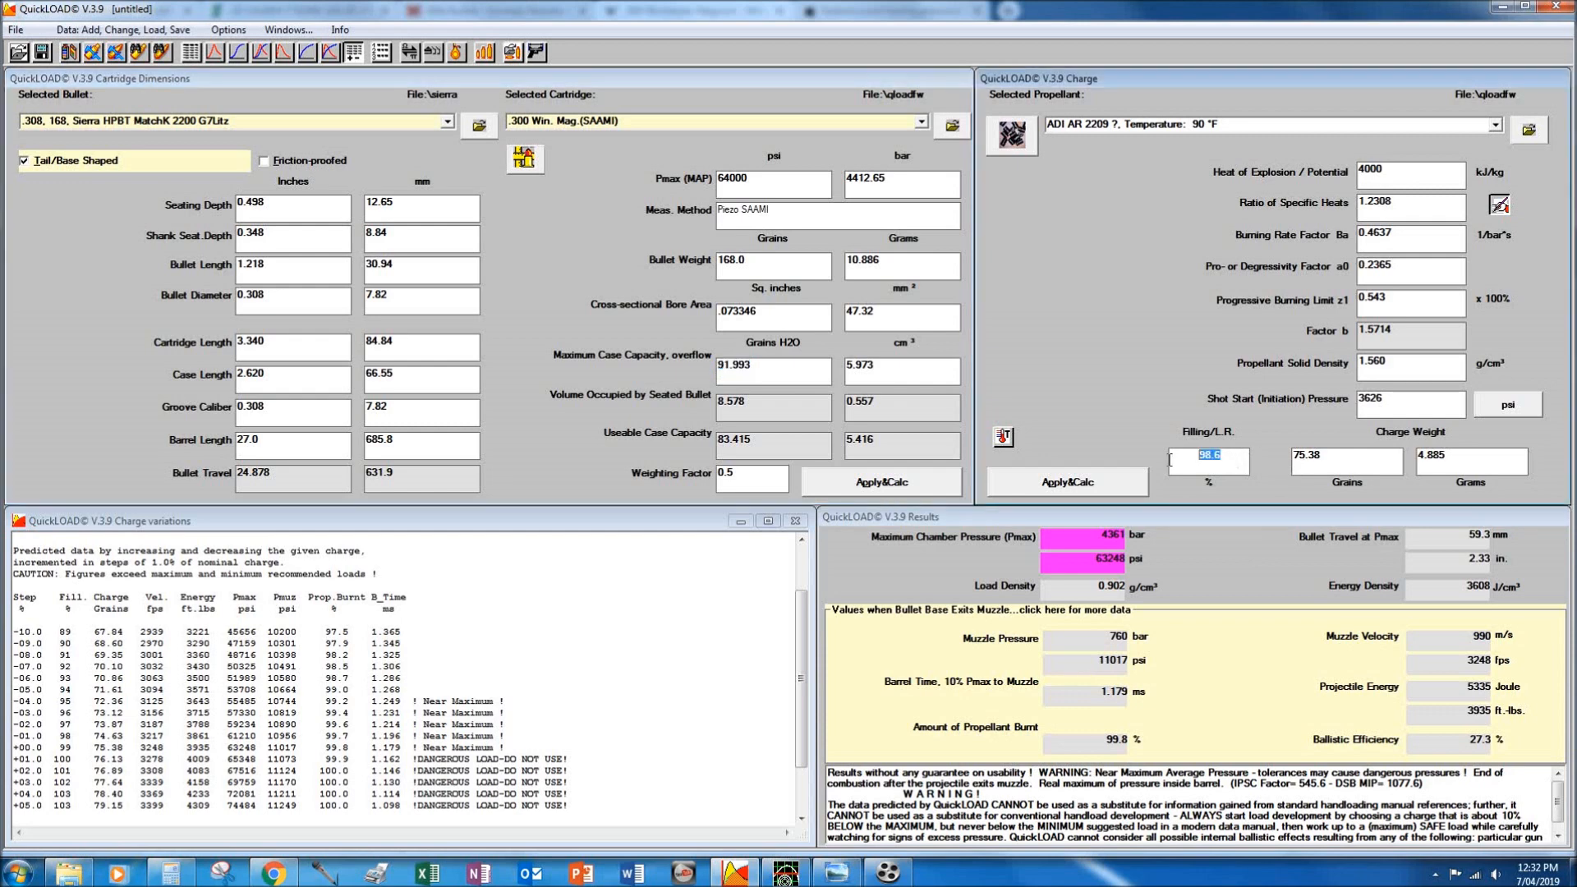
left_click(791, 872)
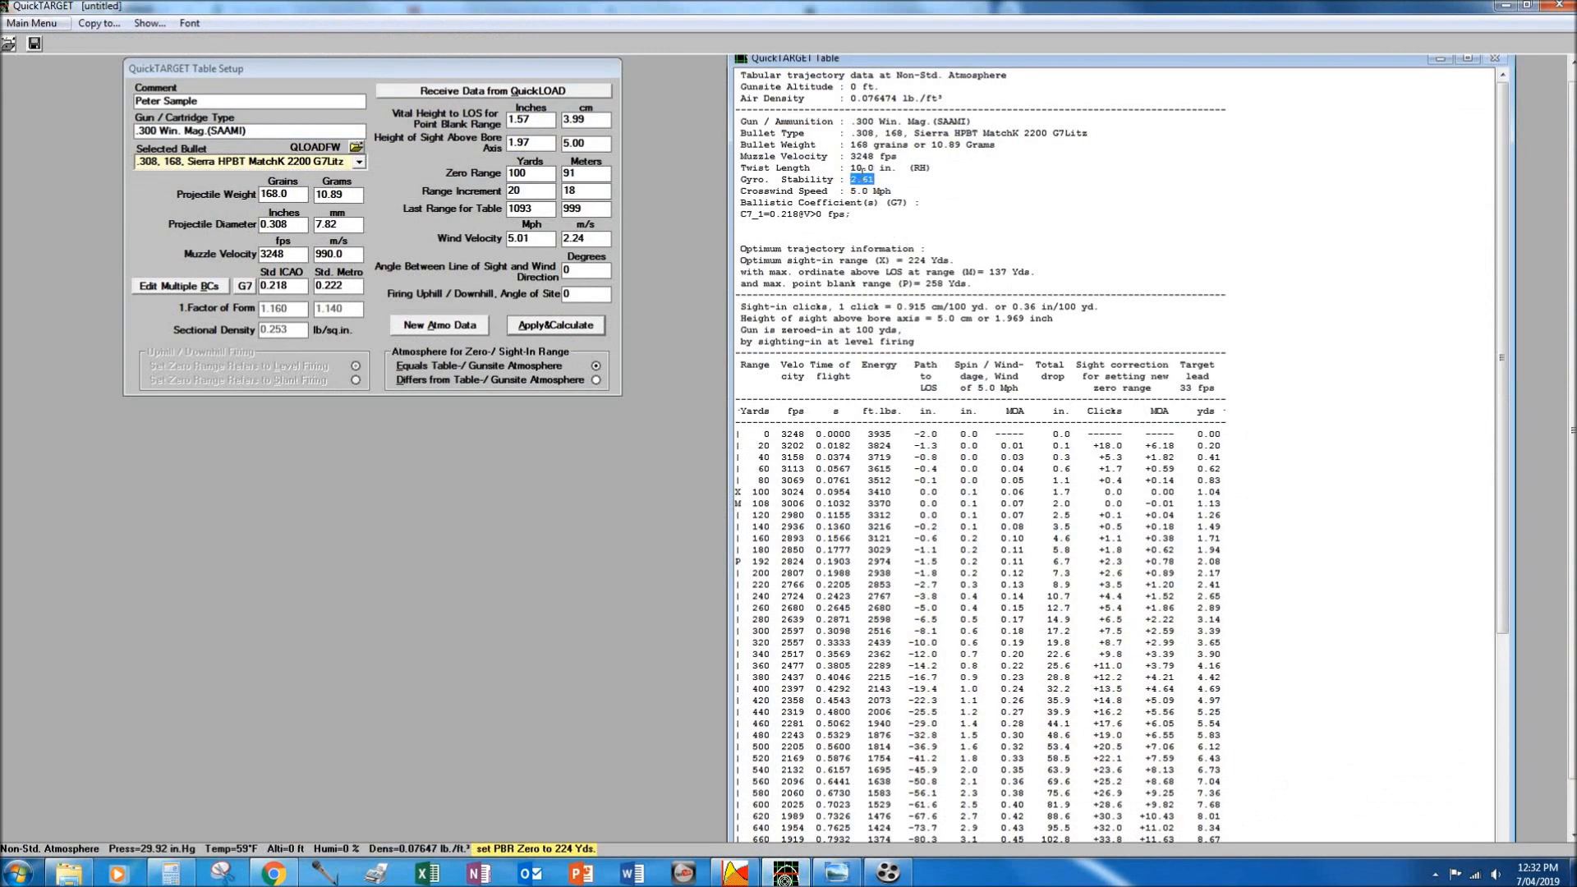
left_click(1073, 211)
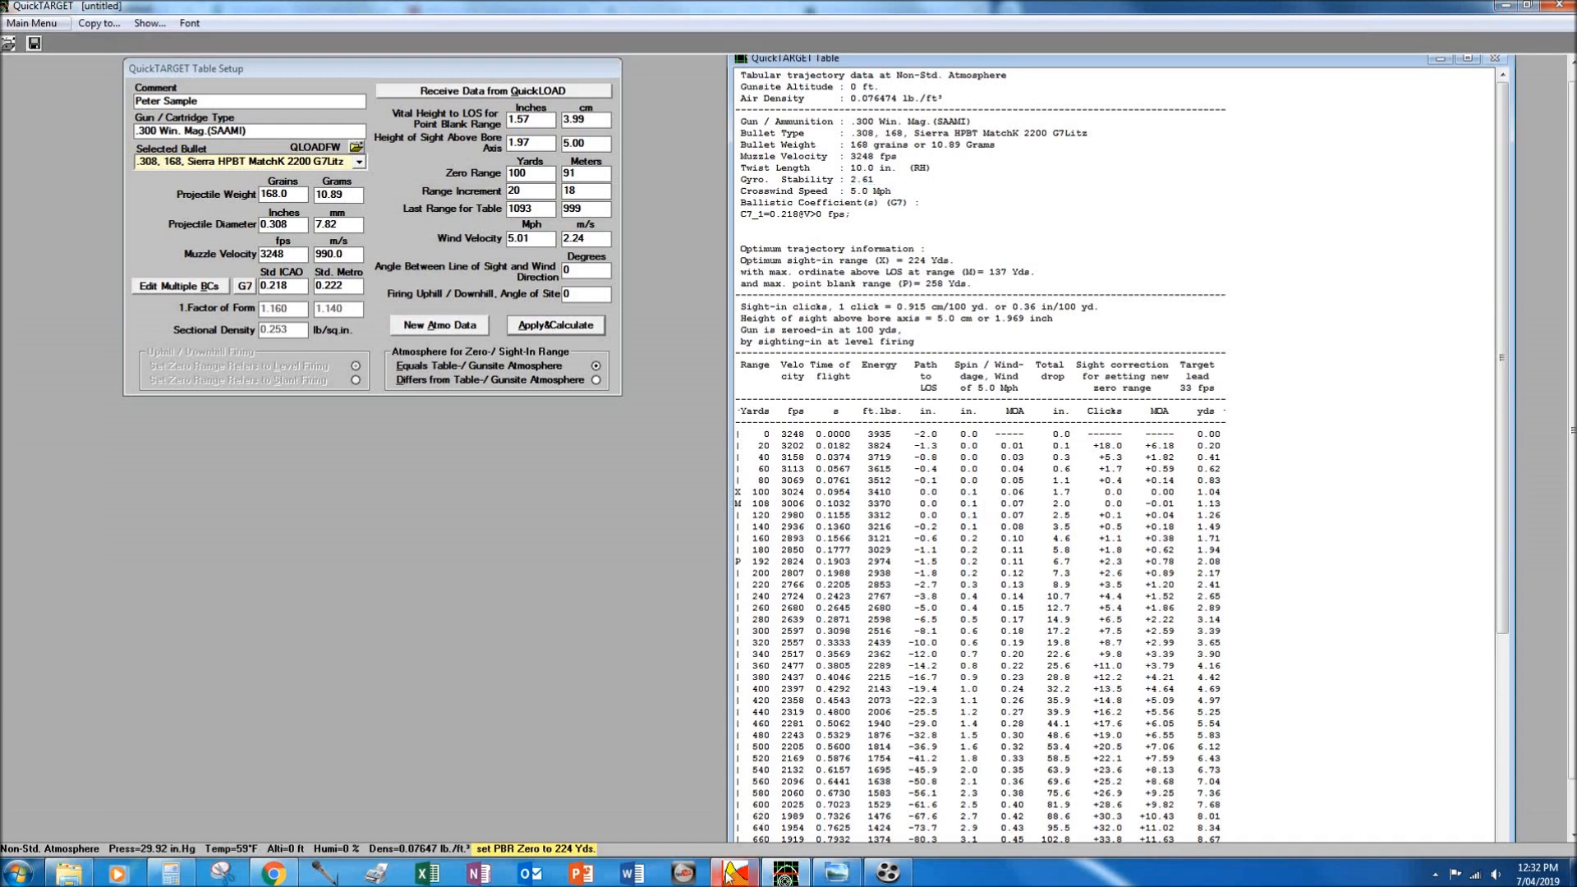
Switch to QuickLOAD and highlight the cartridge's maximum pressure limit in psi and the 2209 designation of the selected propellant.
left_click(731, 872)
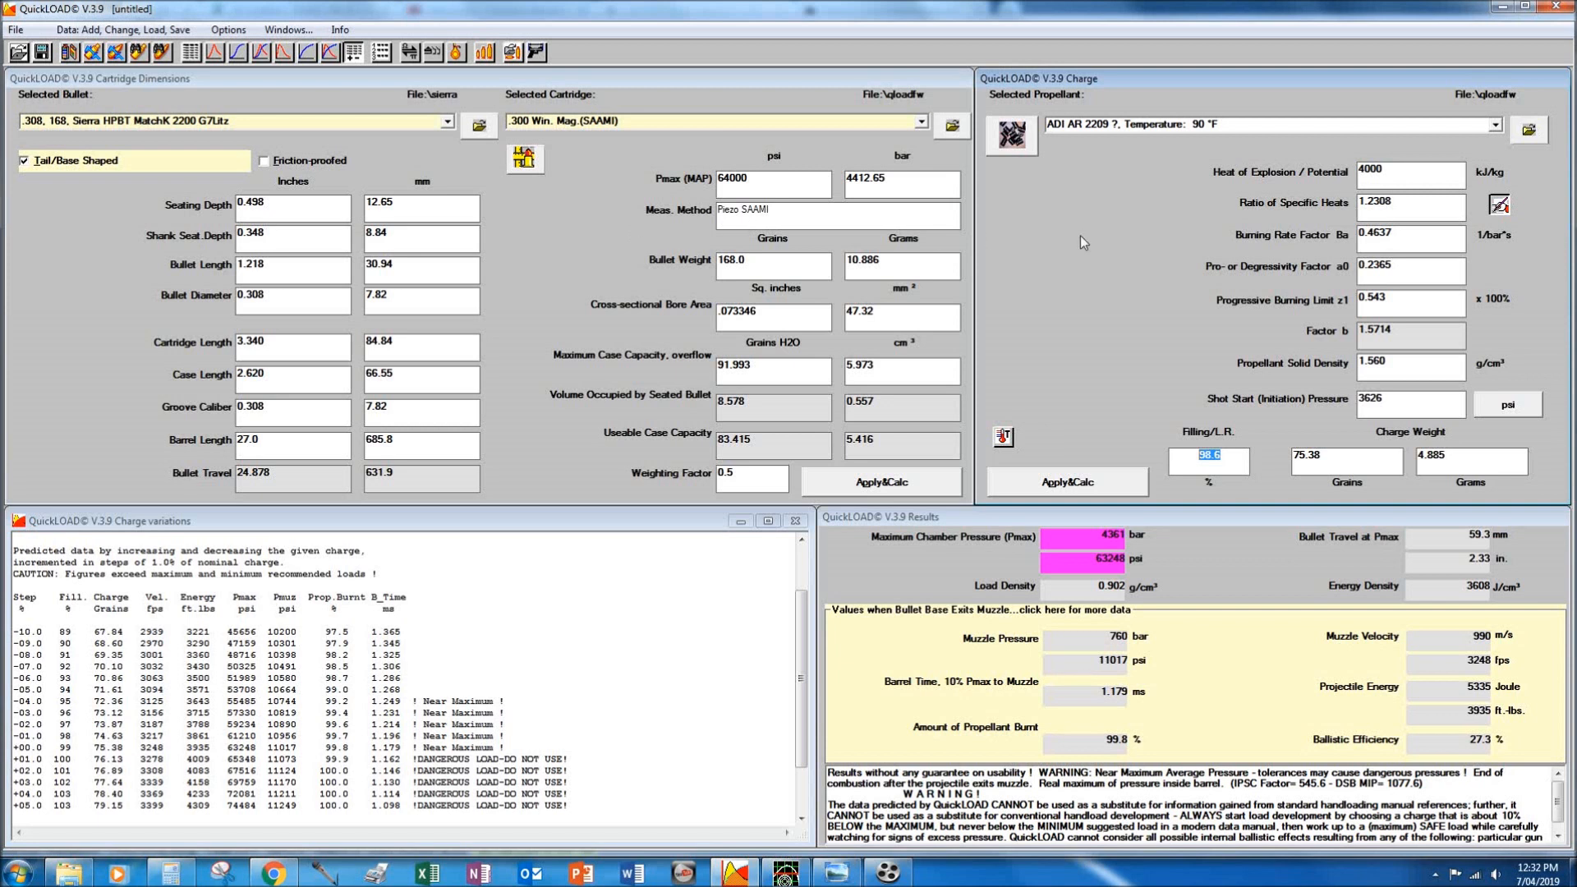
left_click_drag(717, 179, 750, 179)
left_click(750, 179)
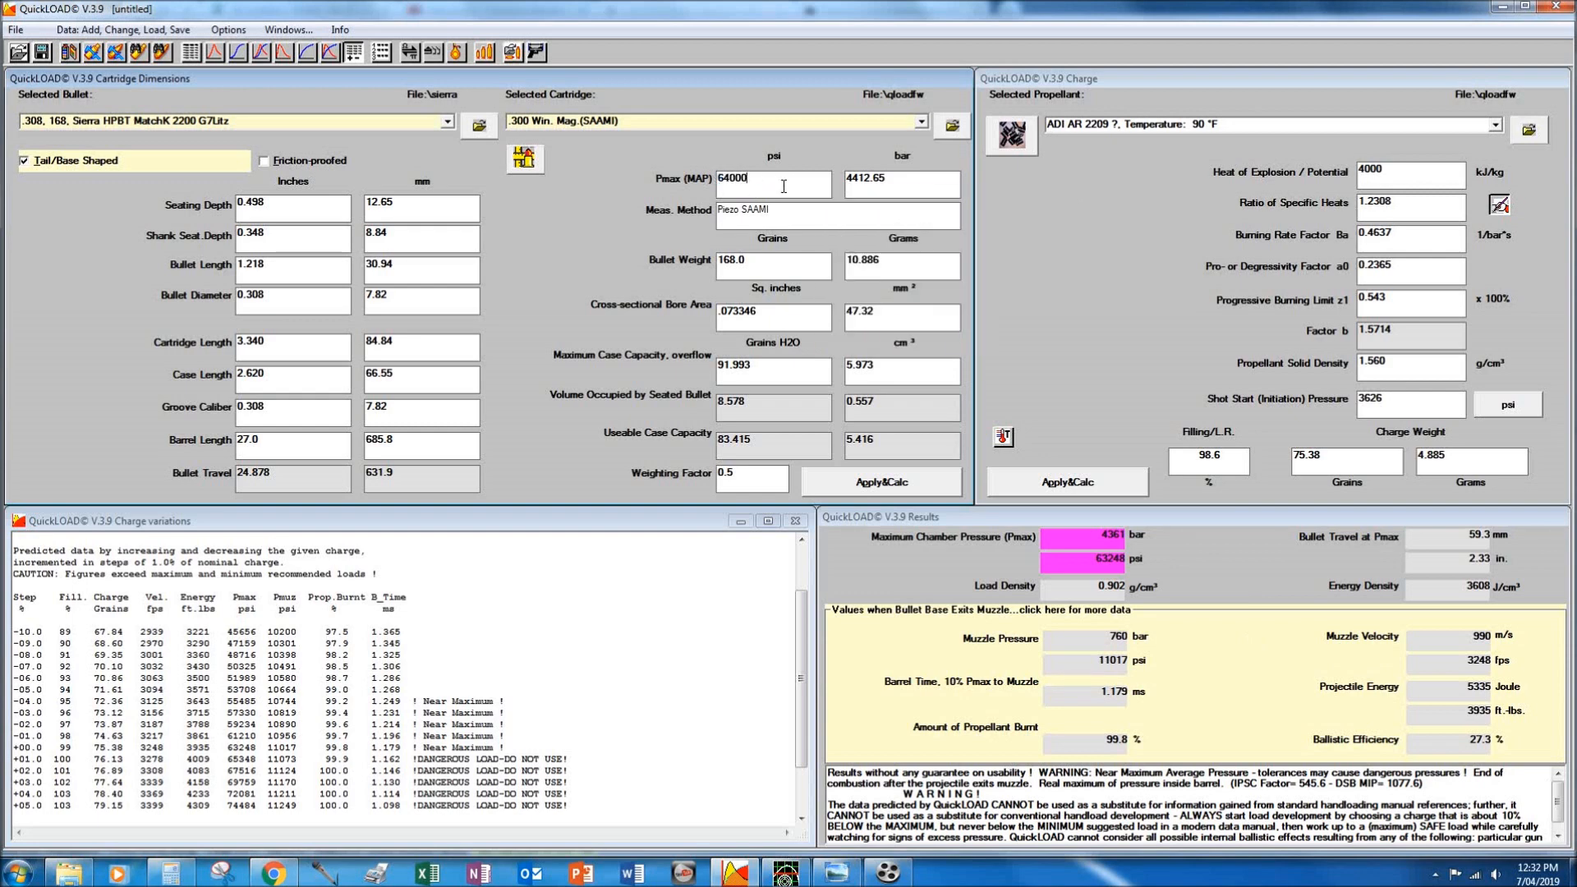
left_click(1089, 122)
left_click(1102, 124)
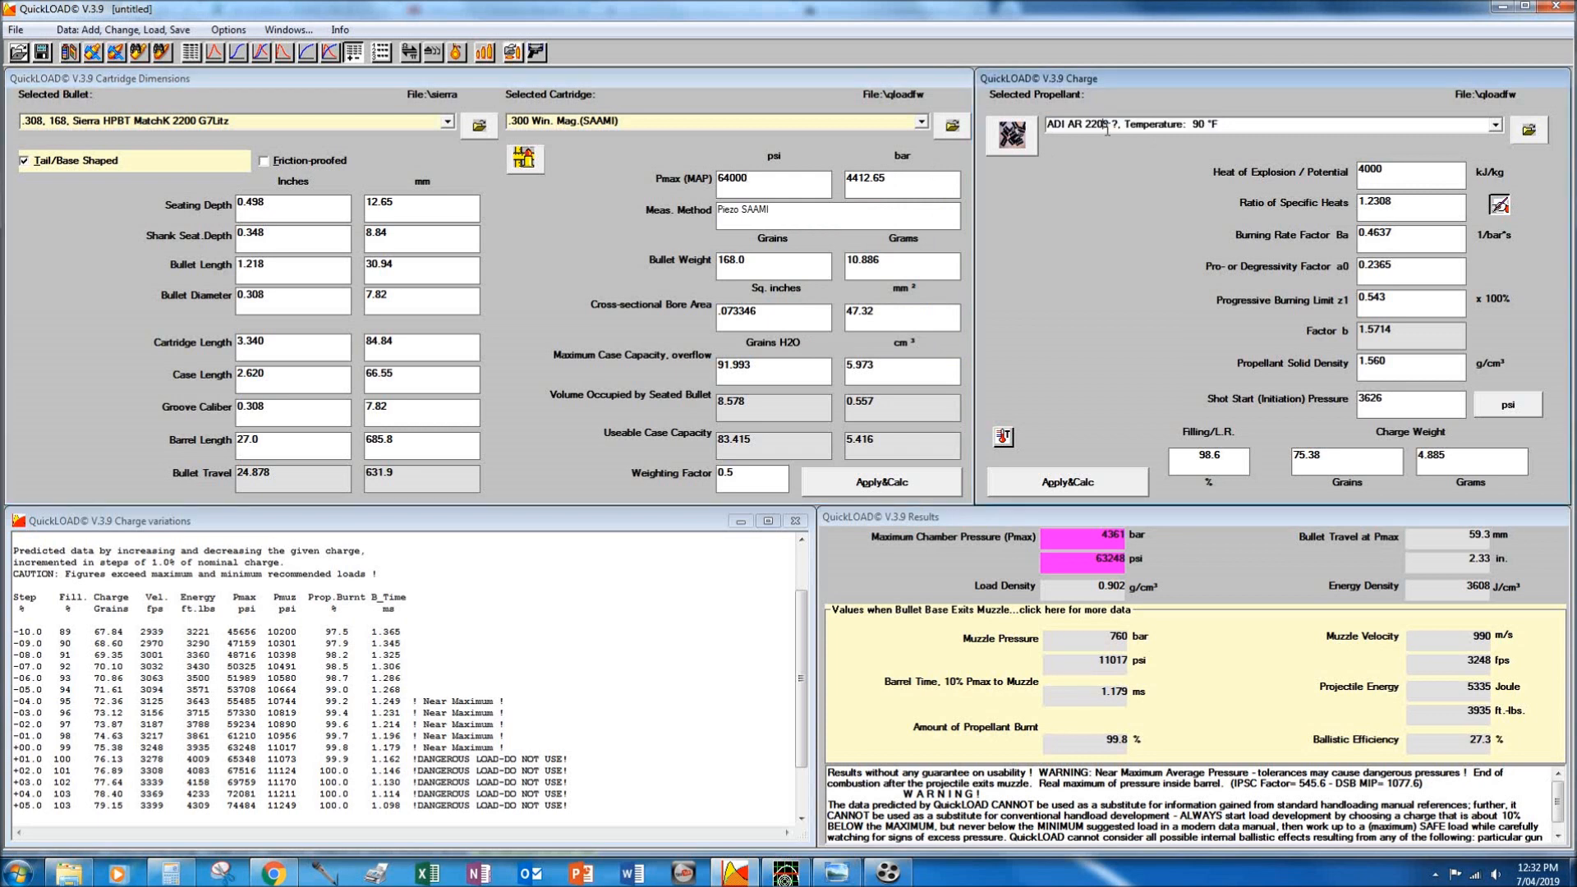
left_click_drag(1107, 124, 1083, 124)
left_click(1228, 125)
Select ADI AR 2213 as the propellant and set its powder temperature to 90 °F.
left_click(1495, 127)
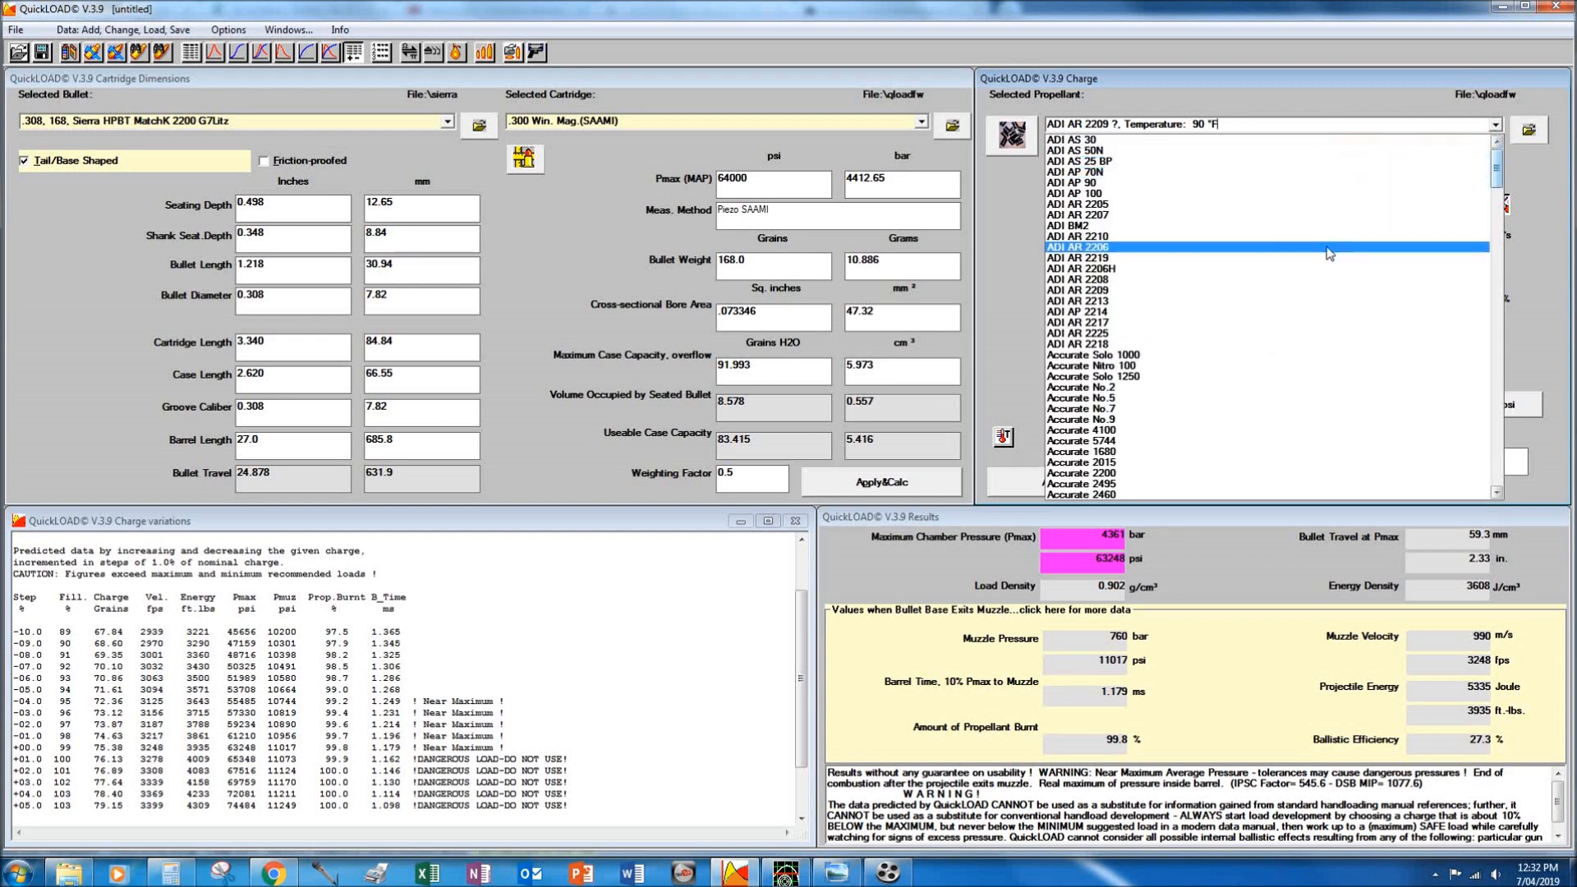
left_click(1265, 310)
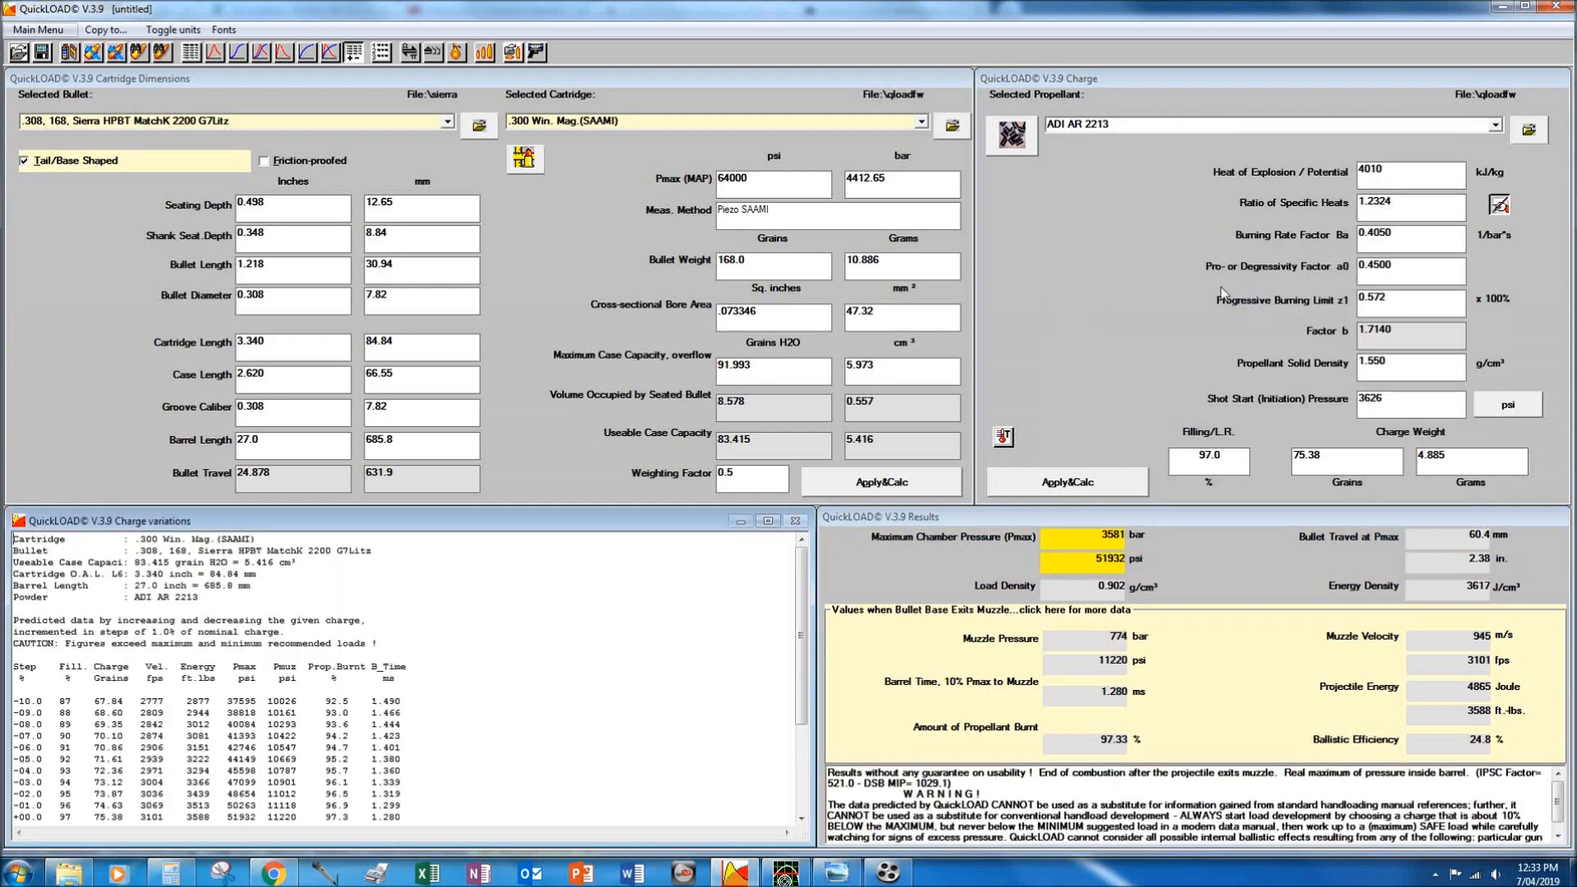
left_click(1002, 436)
type("90")
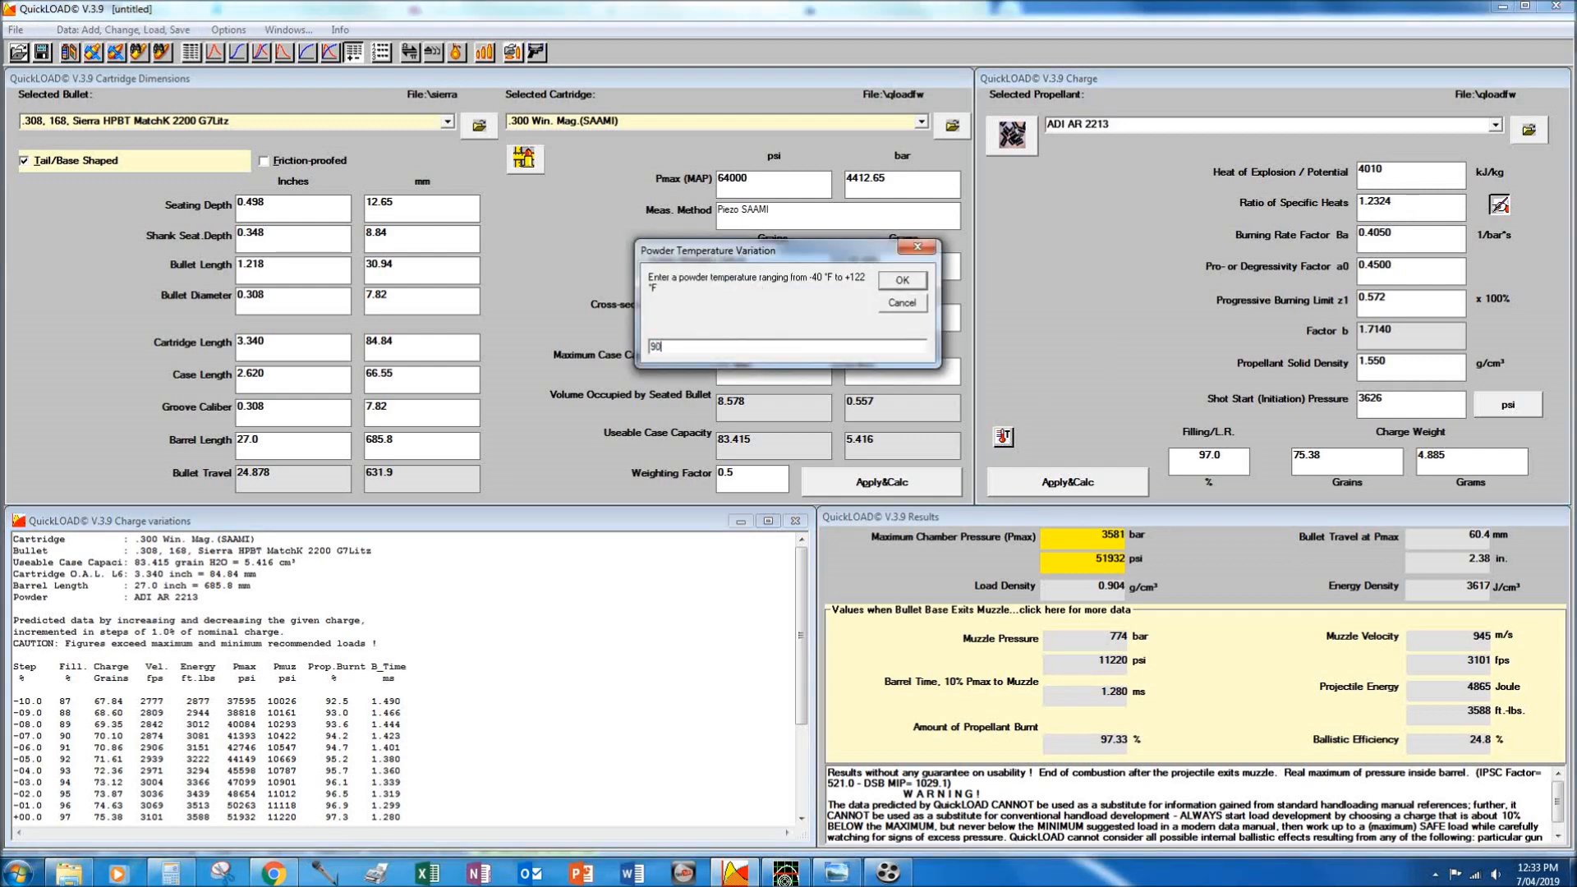
key("Return")
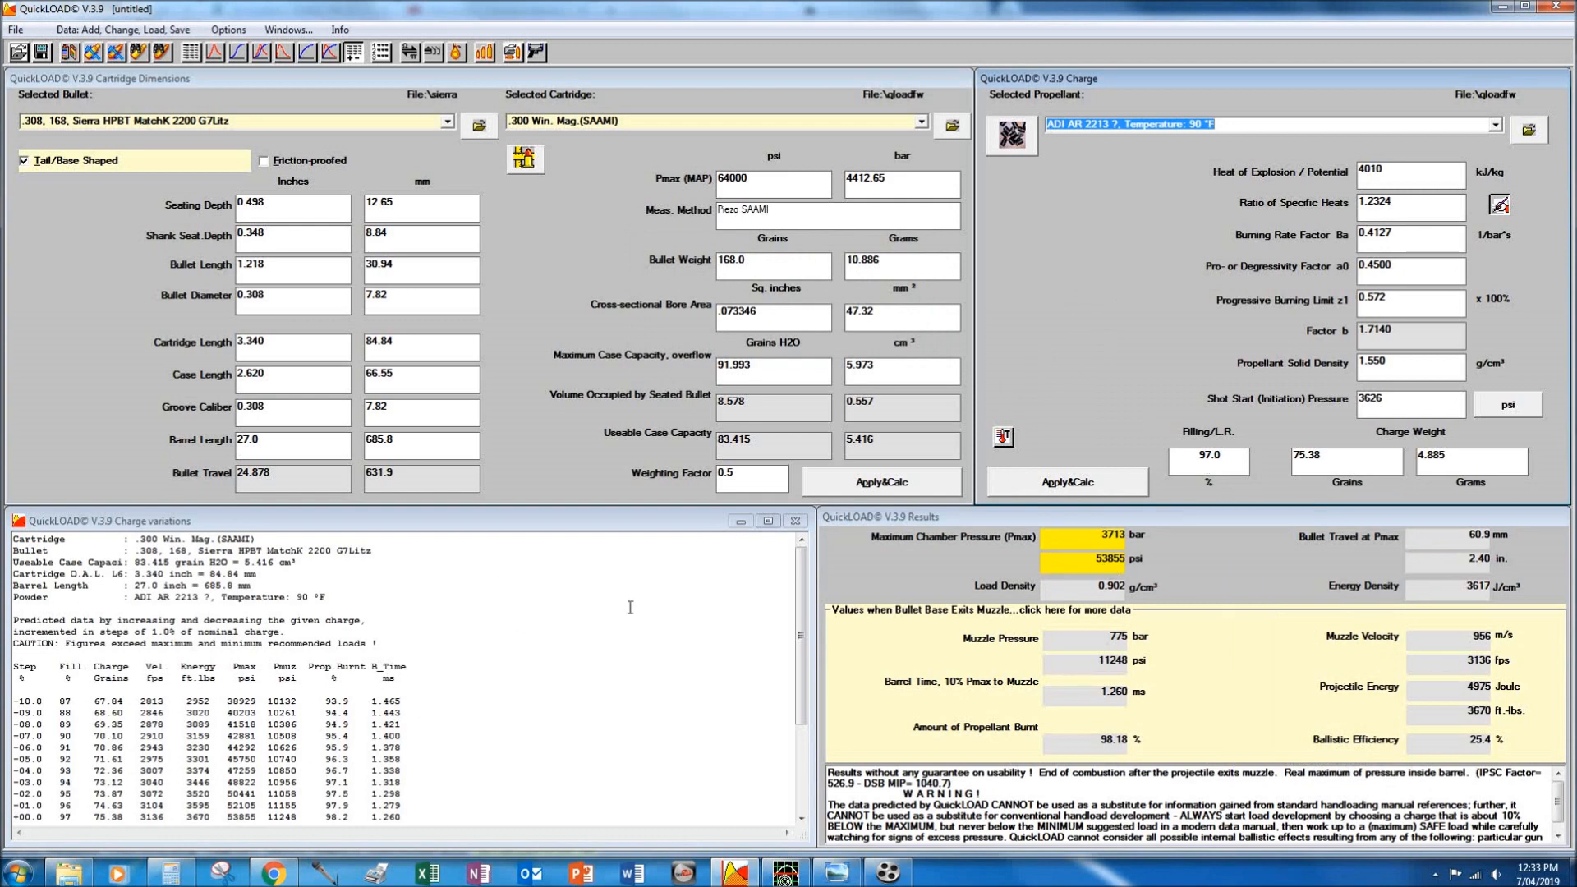
Set the filling ratio to 100 %, recalculate, and highlight the +00.0 row of the charge variations table.
double_click(1196, 469)
type("100")
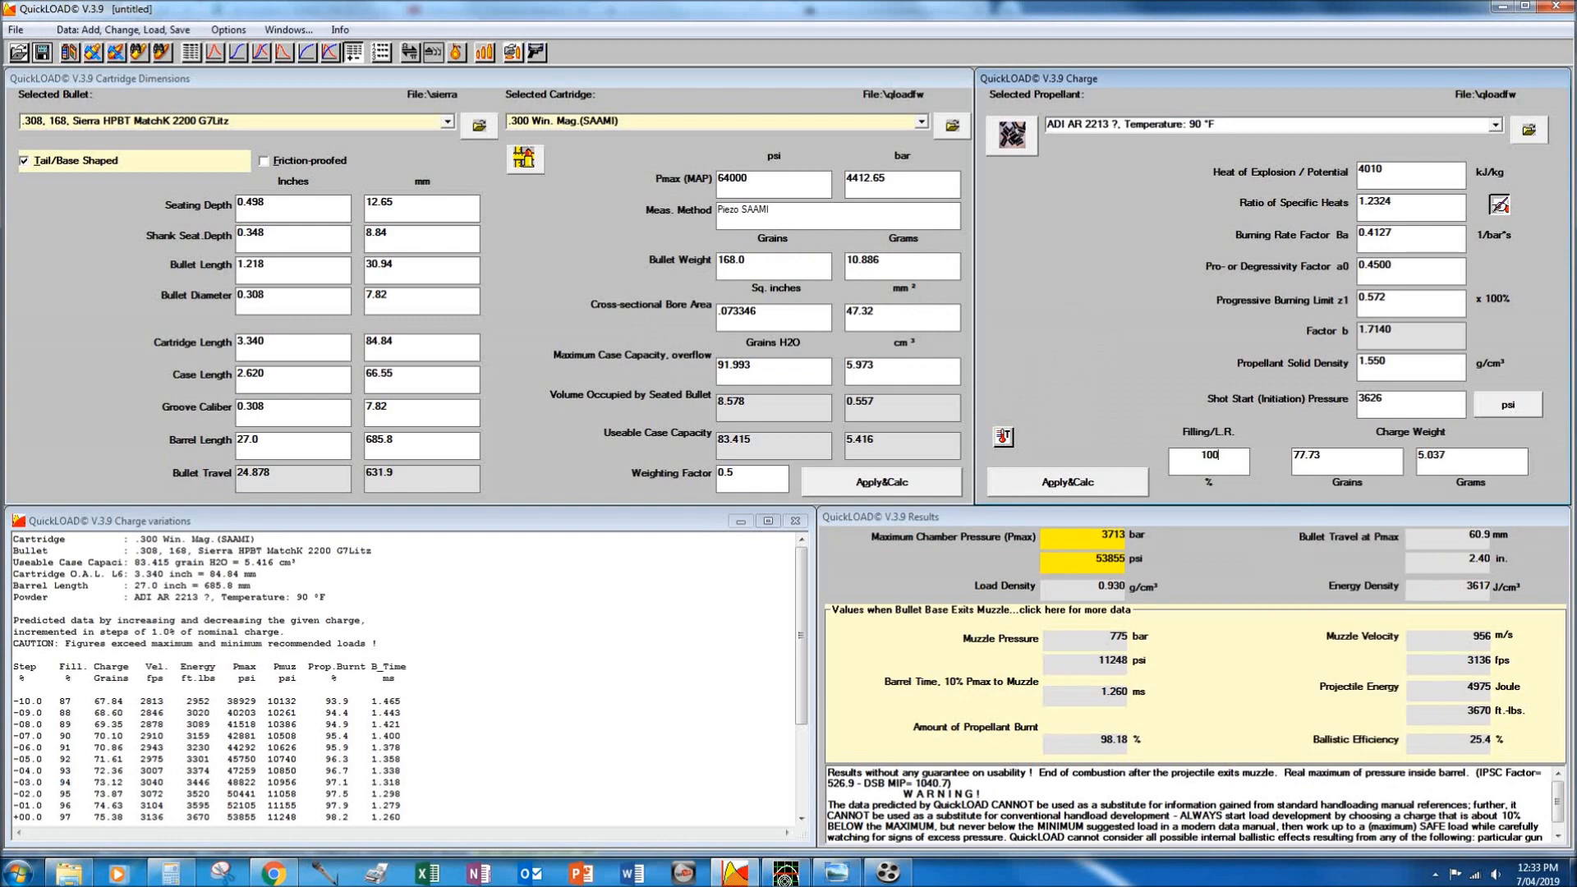
key("Return")
left_click(70, 697)
scroll(70, 696, "down", 4)
left_click_drag(20, 678, 524, 683)
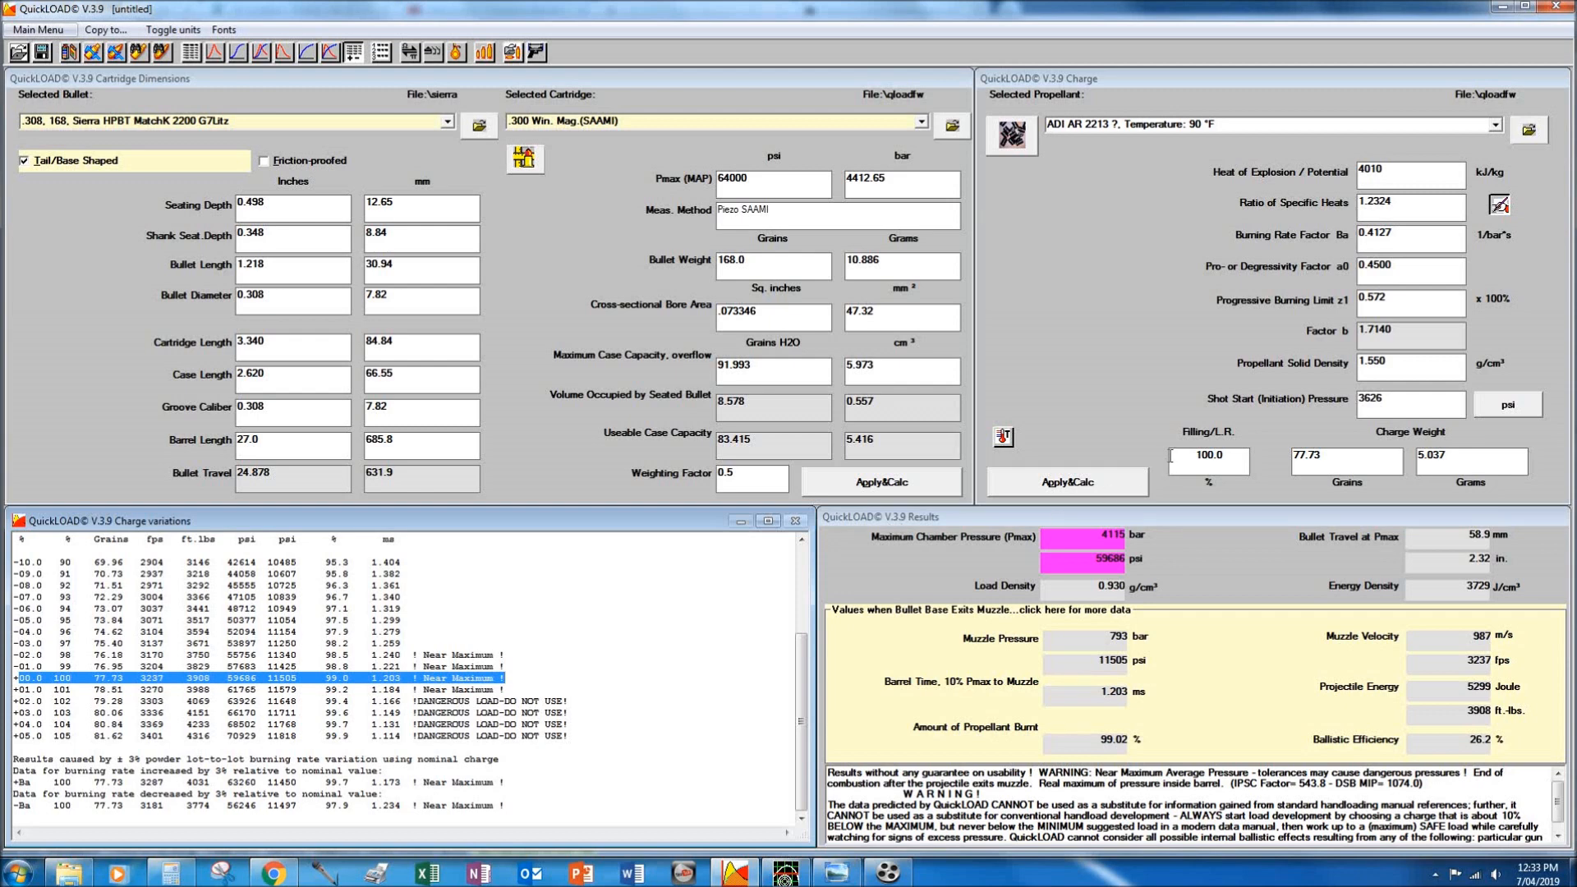
Raise the filling ratio to 101 %, recalculate, and highlight the nominal charge row of the charge variations table.
double_click(1208, 456)
type("101")
key("Return")
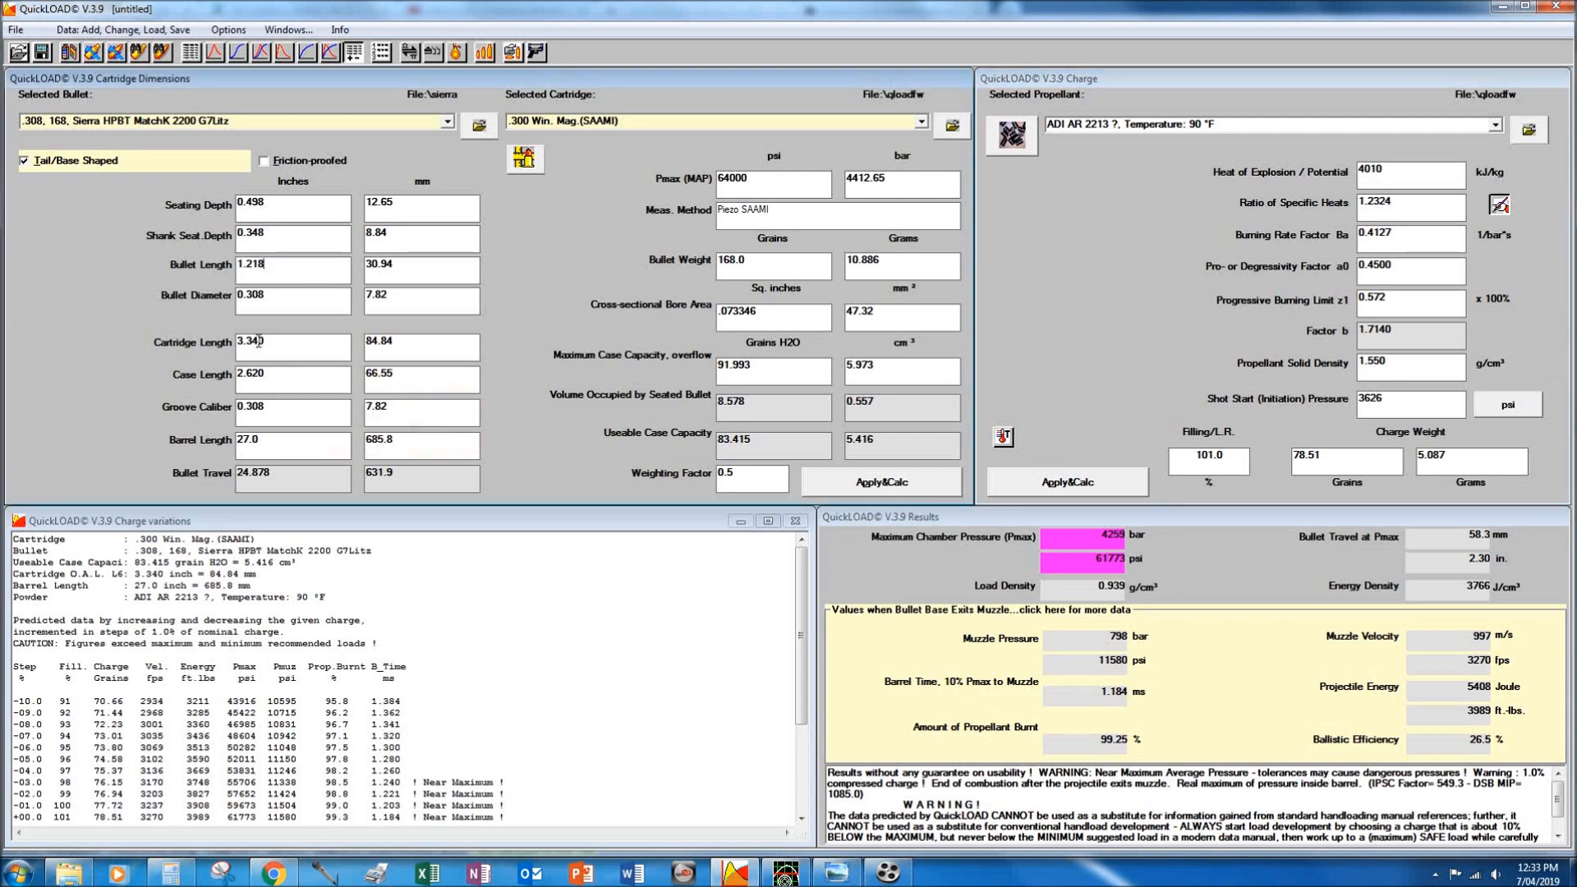
left_click_drag(666, 721, 667, 709)
scroll(666, 707, "down", 1)
scroll(667, 708, "down", 3)
left_click_drag(511, 677, 8, 682)
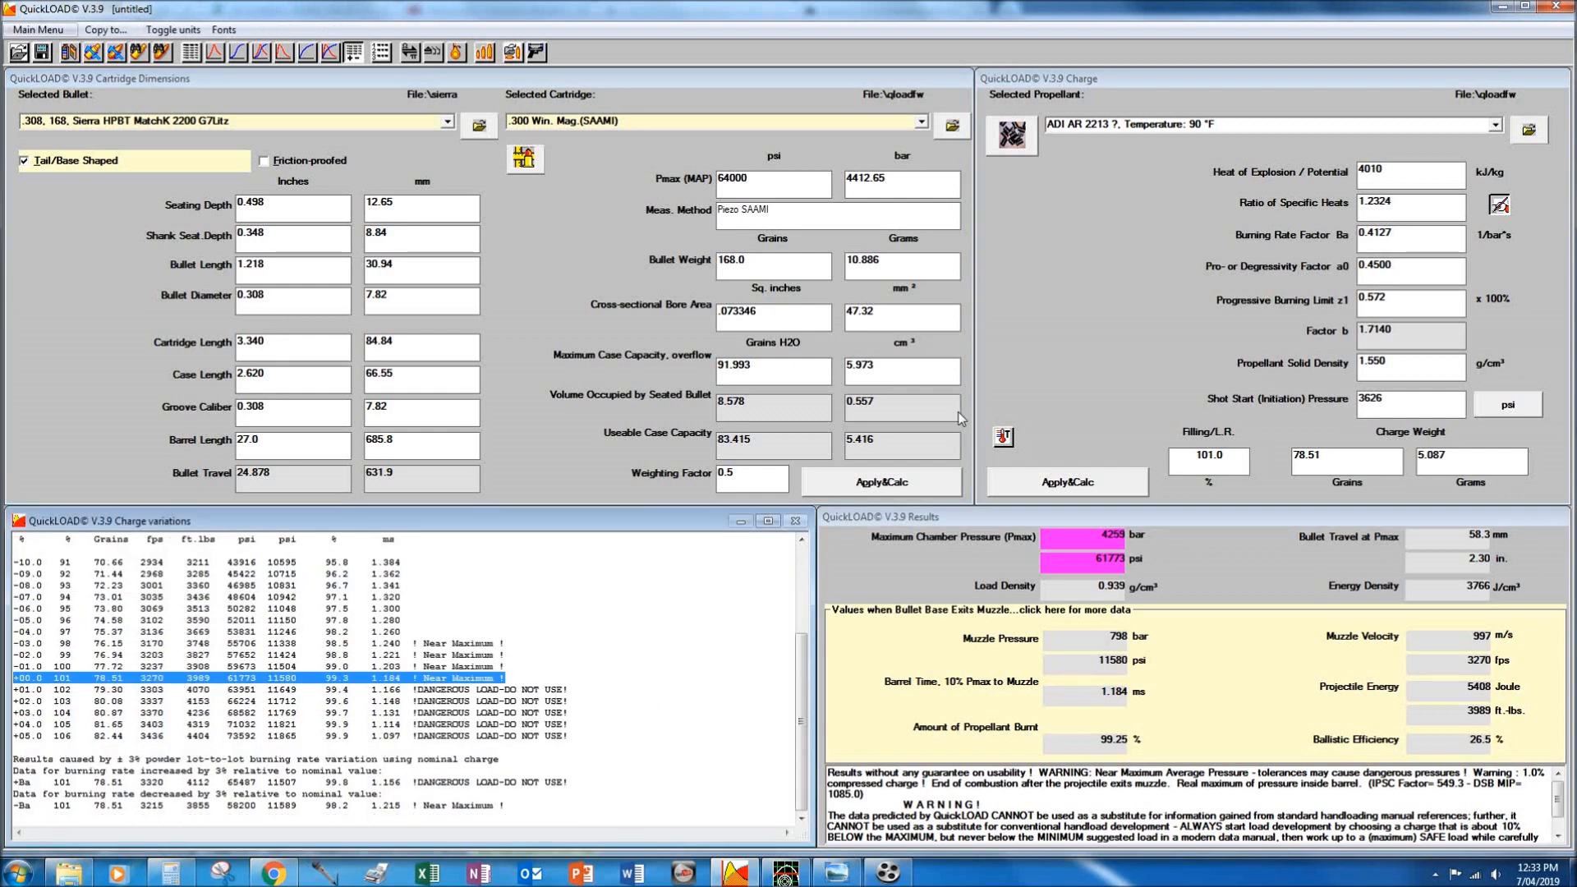
Switch to QuickTARGET and load the ADI AR 2213 load's data from QuickLOAD into the trajectory table.
left_click(1035, 367)
left_click(793, 876)
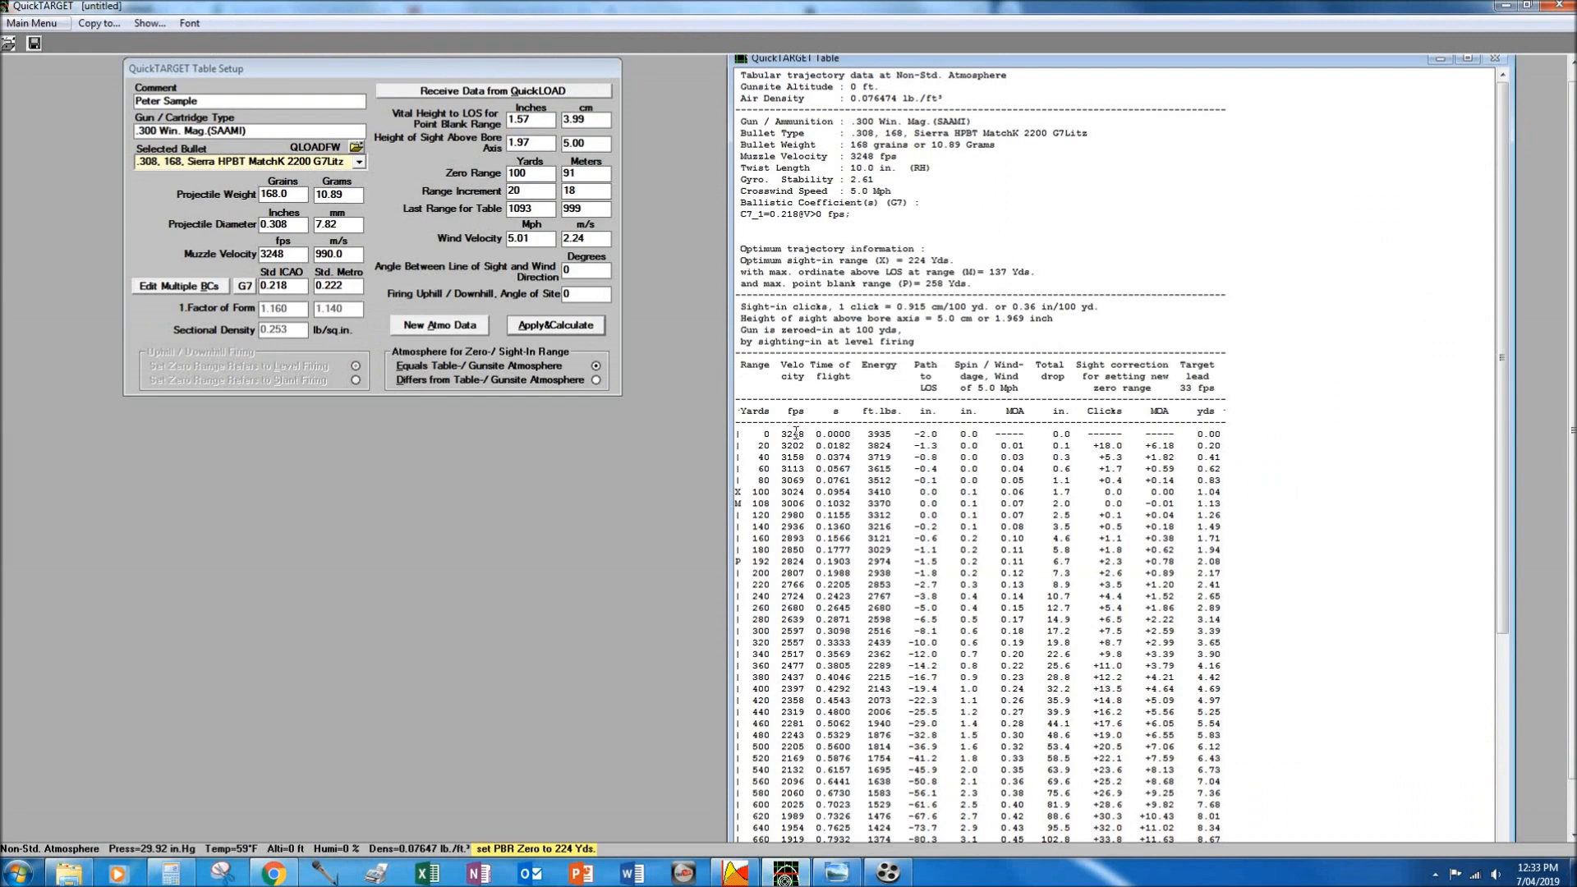
left_click(550, 93)
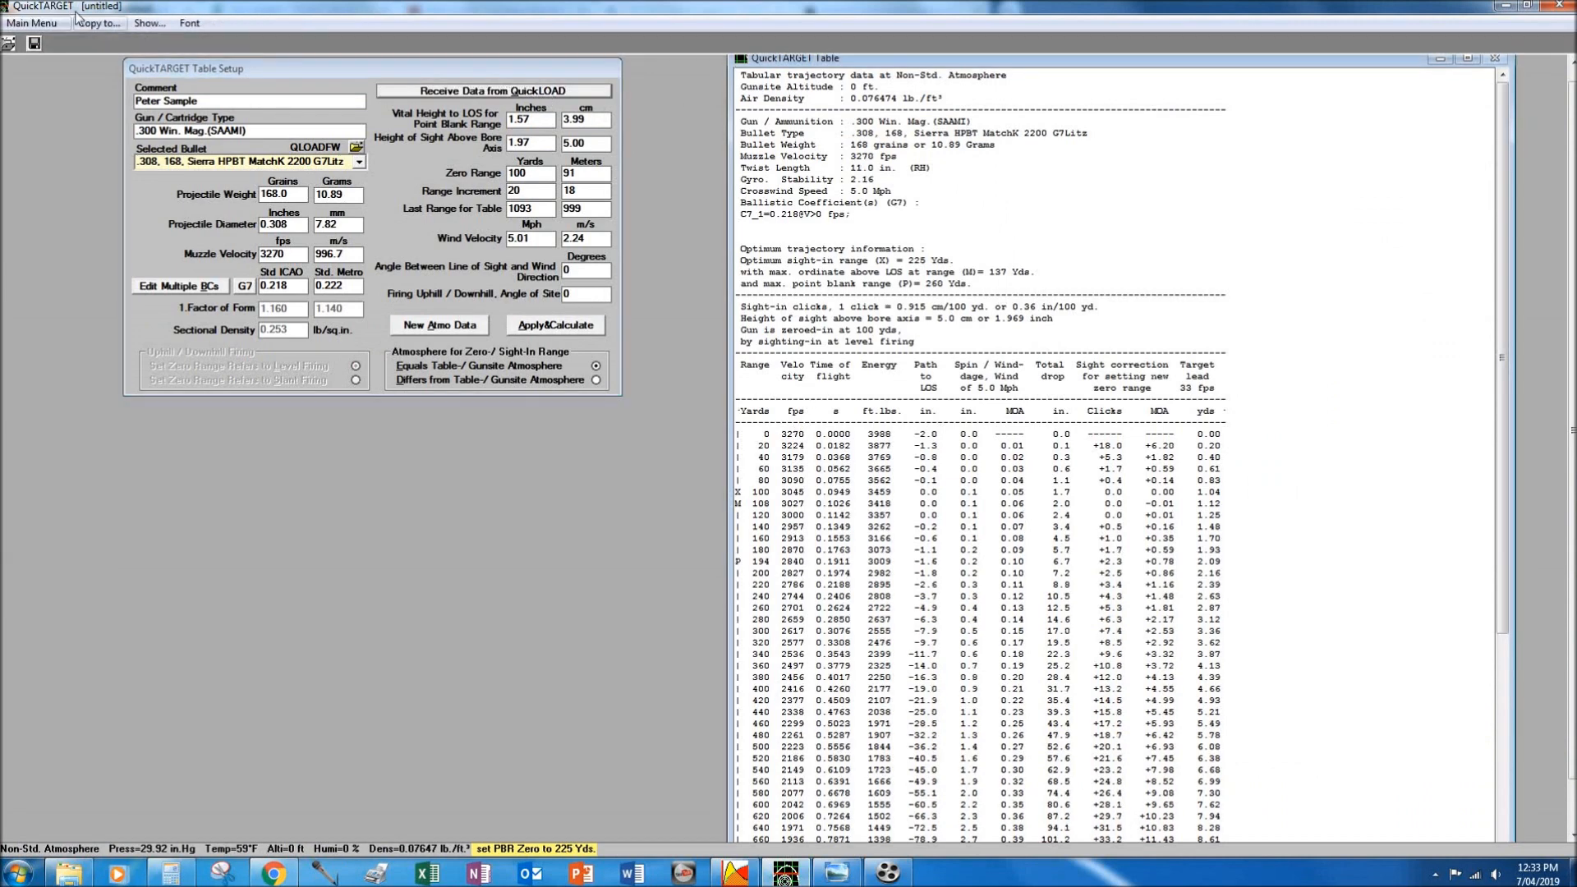
Set the rifling twist length to 10 inches for the ADI AR 2213 load and recalculate the trajectory table.
left_click(49, 23)
left_click(141, 23)
left_click(174, 185)
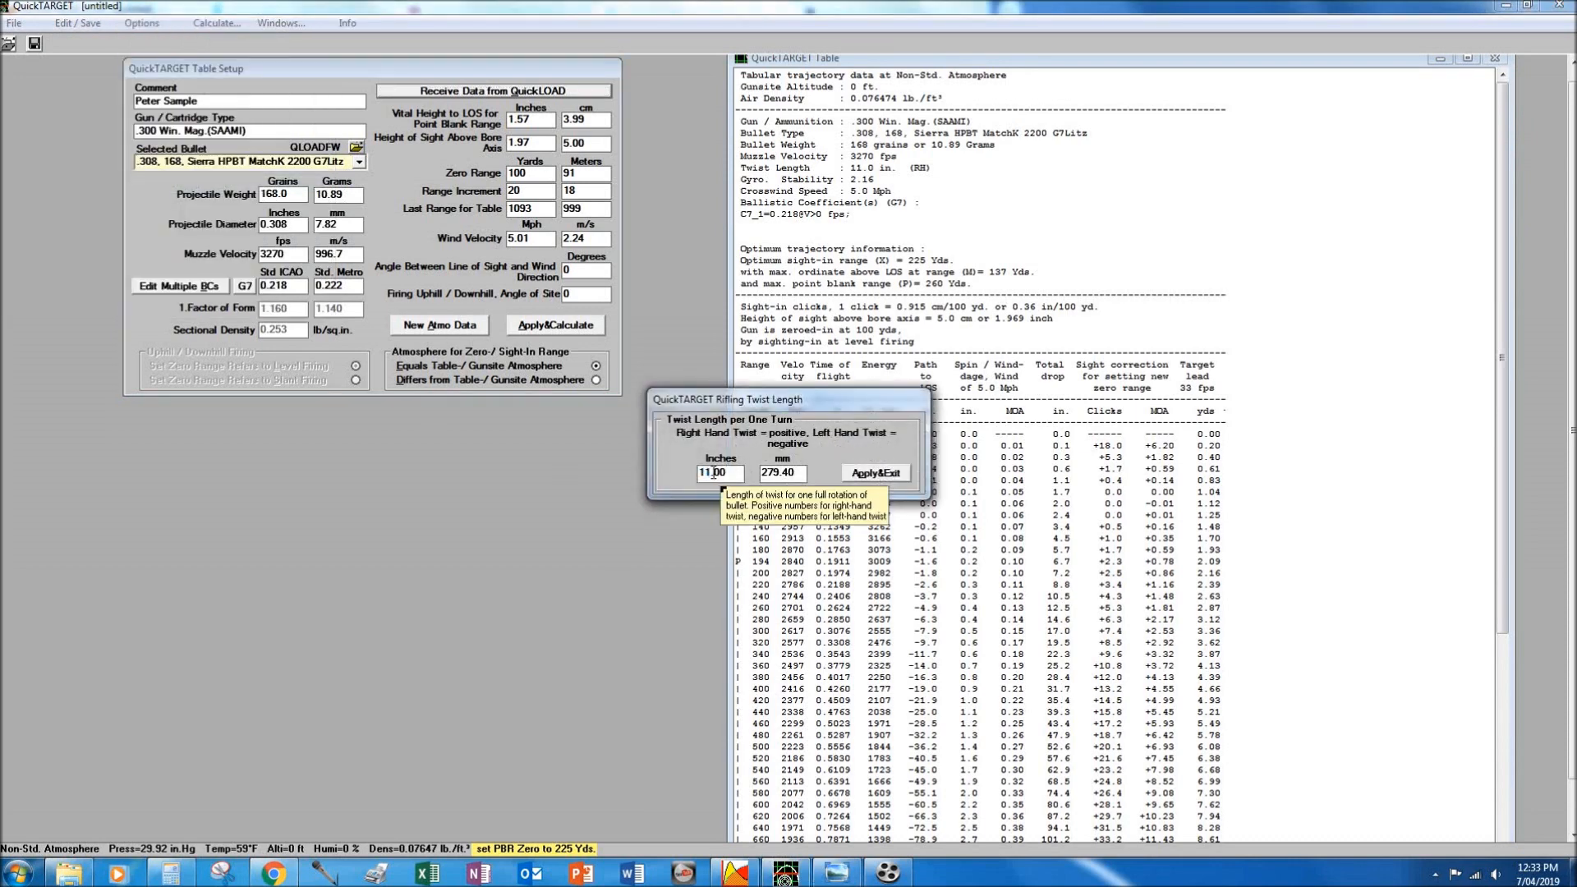
type("0")
key("Return")
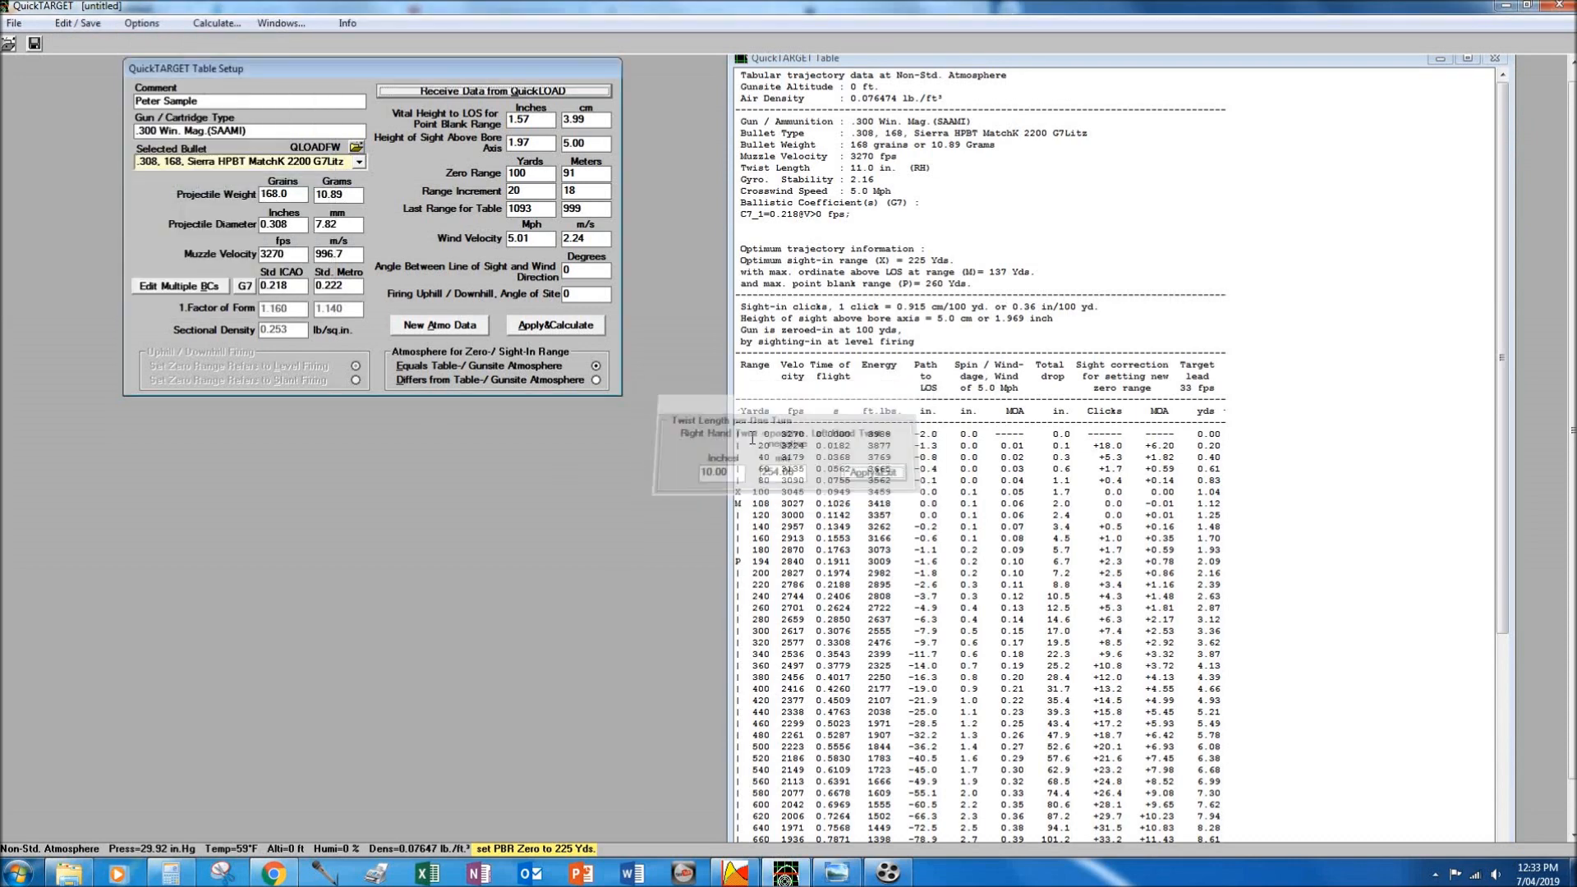
left_click(555, 324)
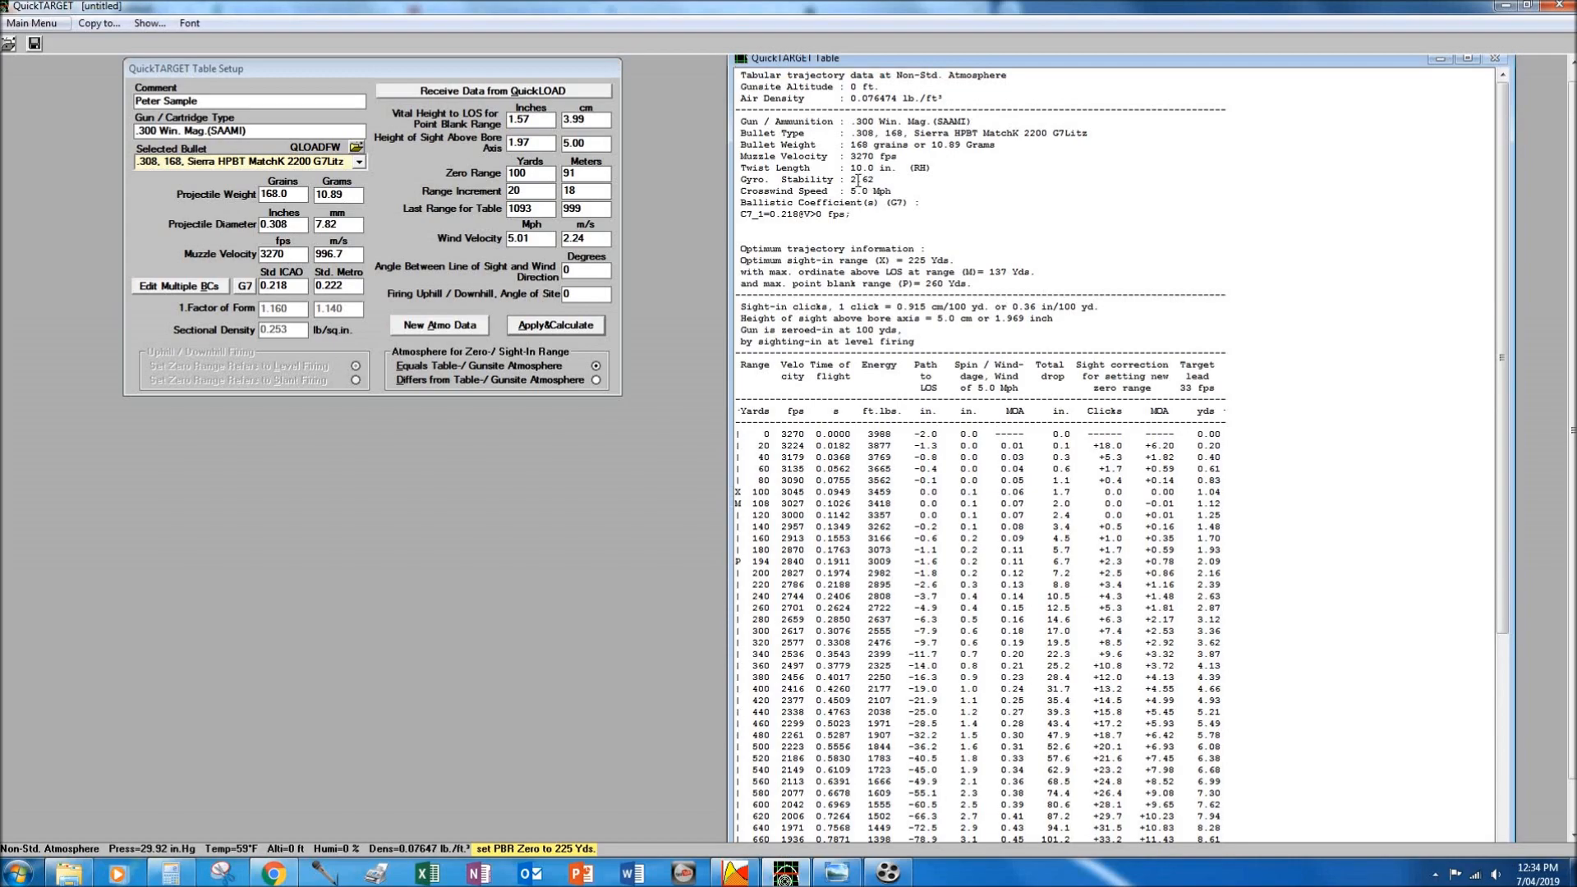
Switch to QuickLOAD, select ADI AR 2208 as the propellant and set its powder temperature to 90 °F.
left_click(721, 876)
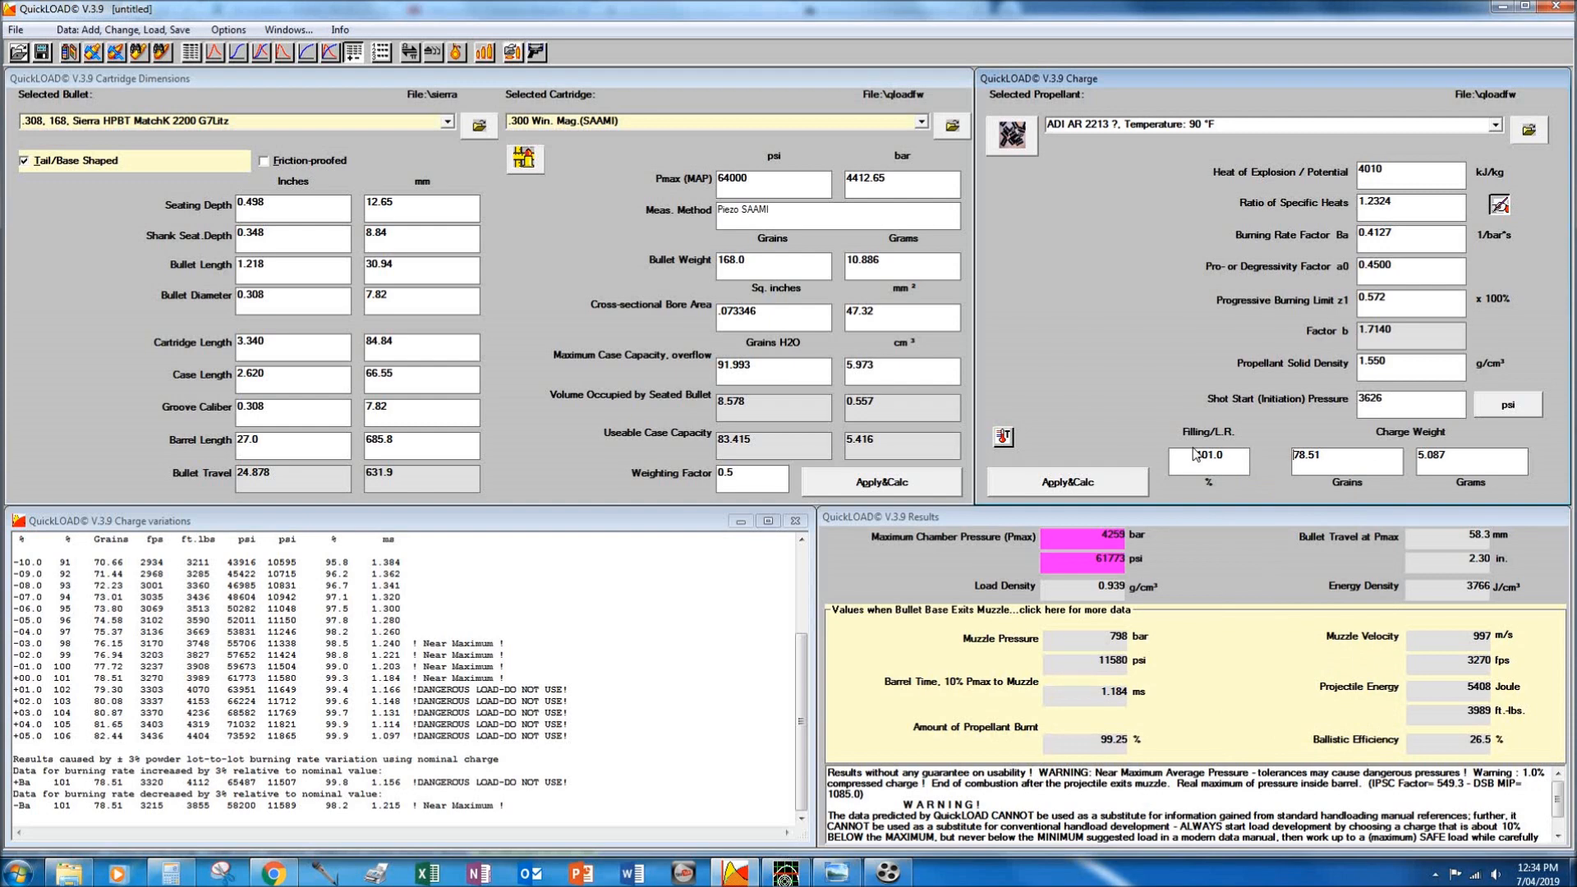
left_click(1496, 124)
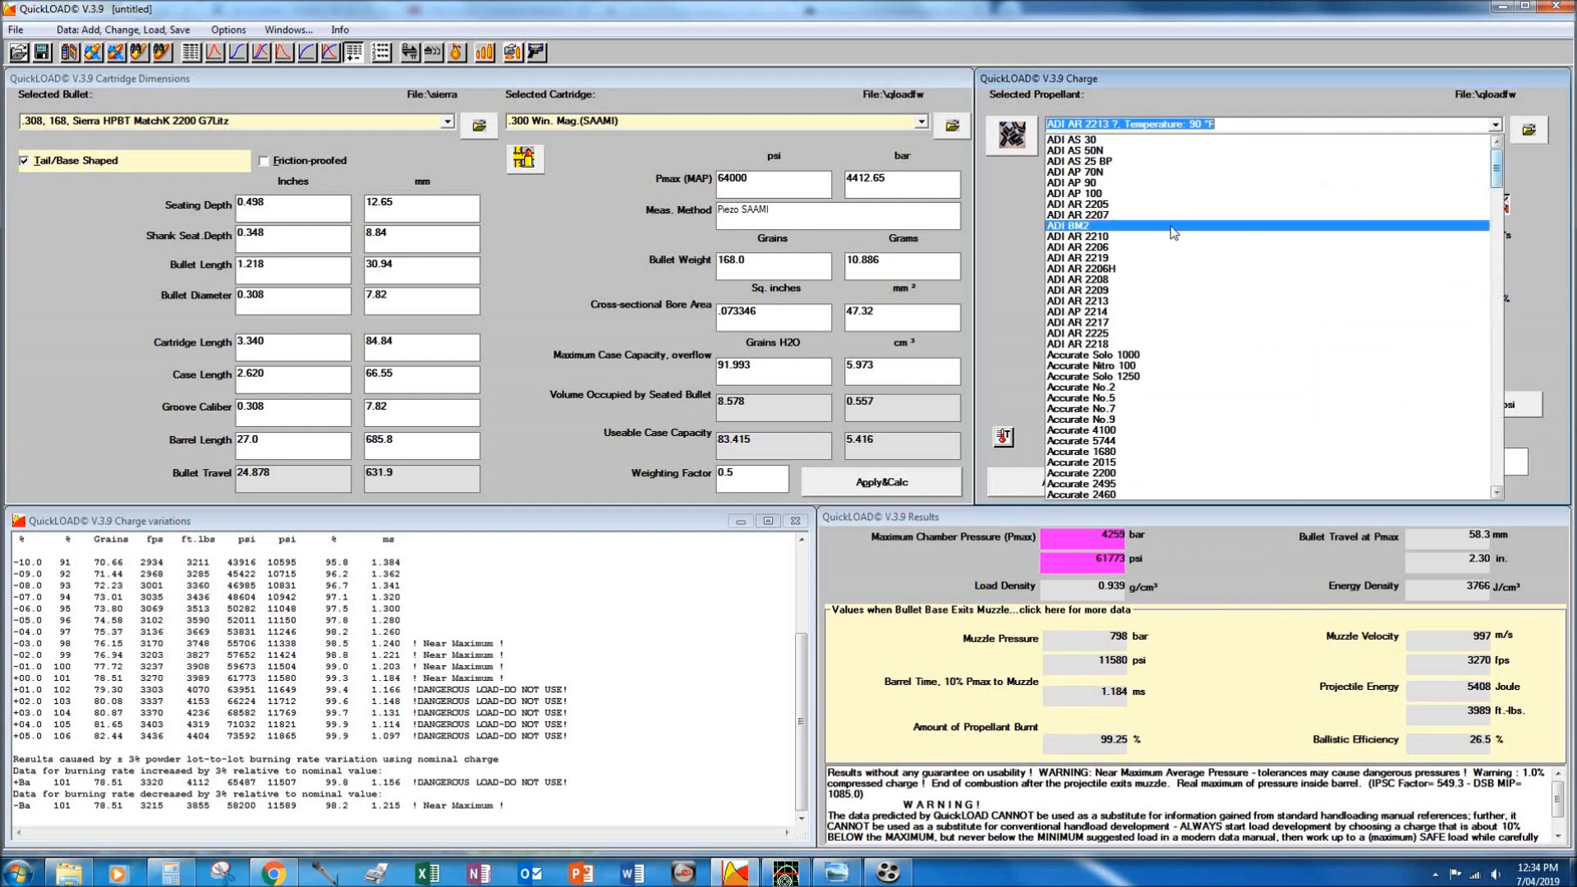
left_click(1121, 279)
left_click(1003, 436)
type("90")
key("Return")
Set the filling ratio to 95 % for the ADI AR 2208 charge and recalculate the load.
left_click(1213, 464)
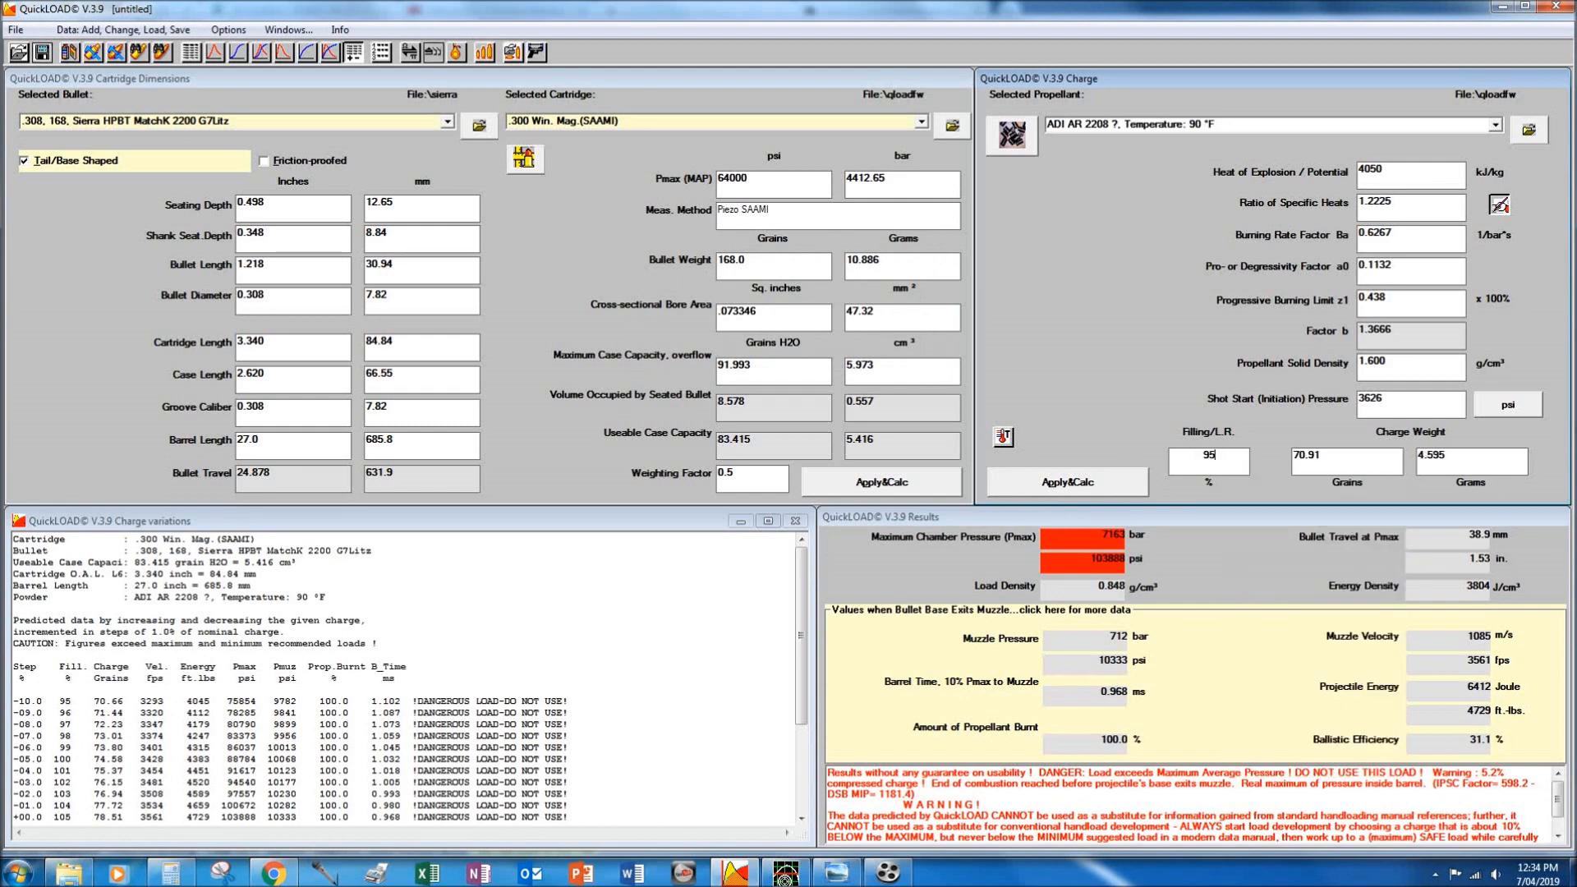
type("95")
key("Return")
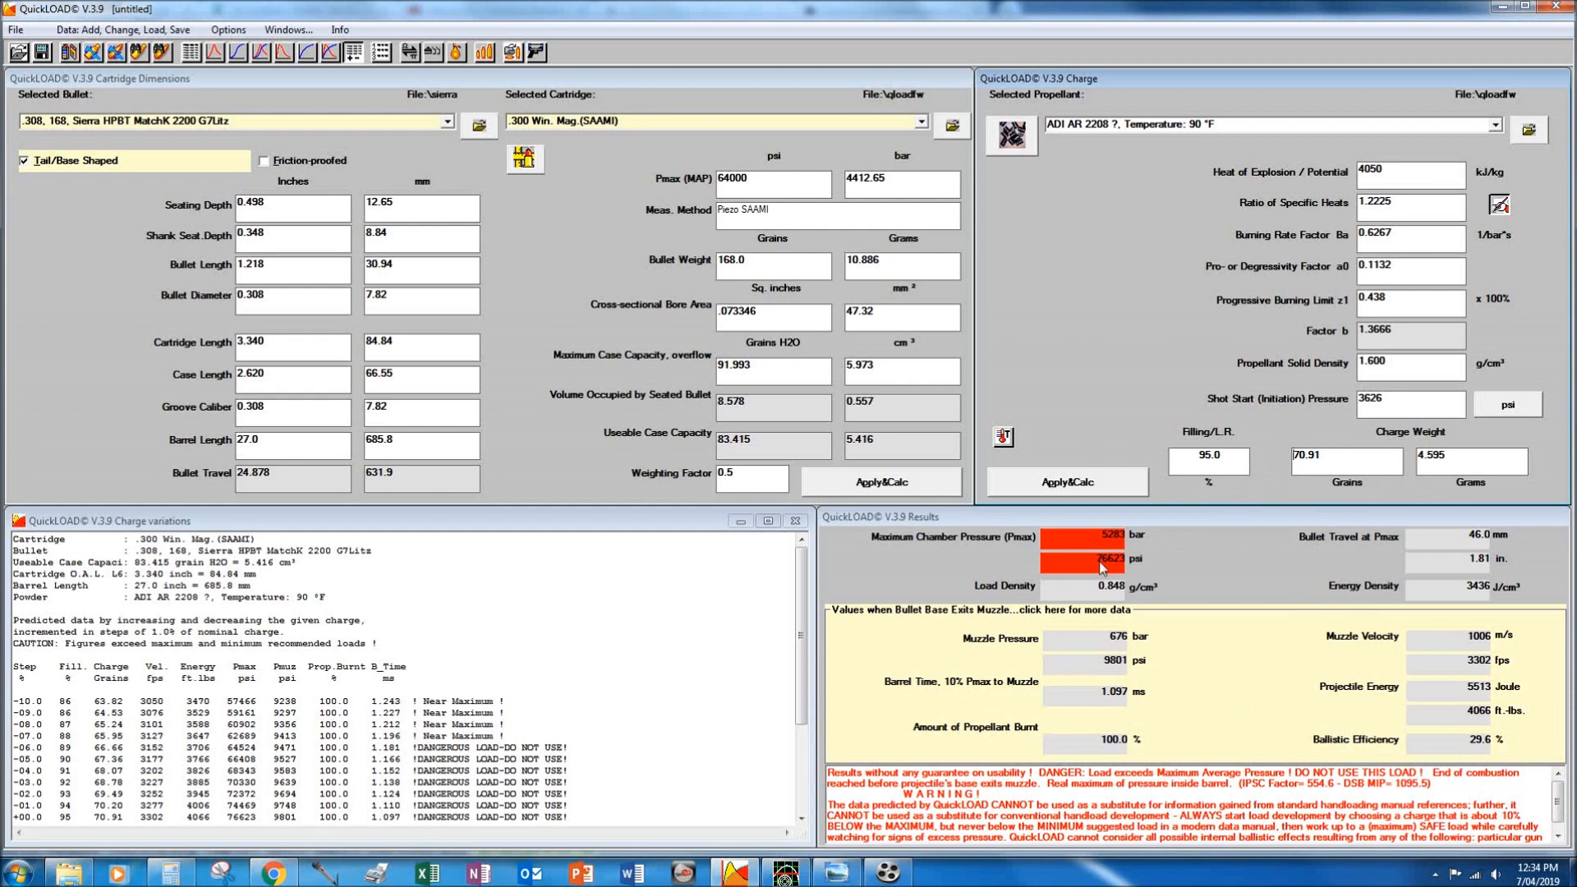
Set the filling ratio to 90 % for the ADI AR 2208 charge and recalculate the load.
left_click(1207, 461)
type("90")
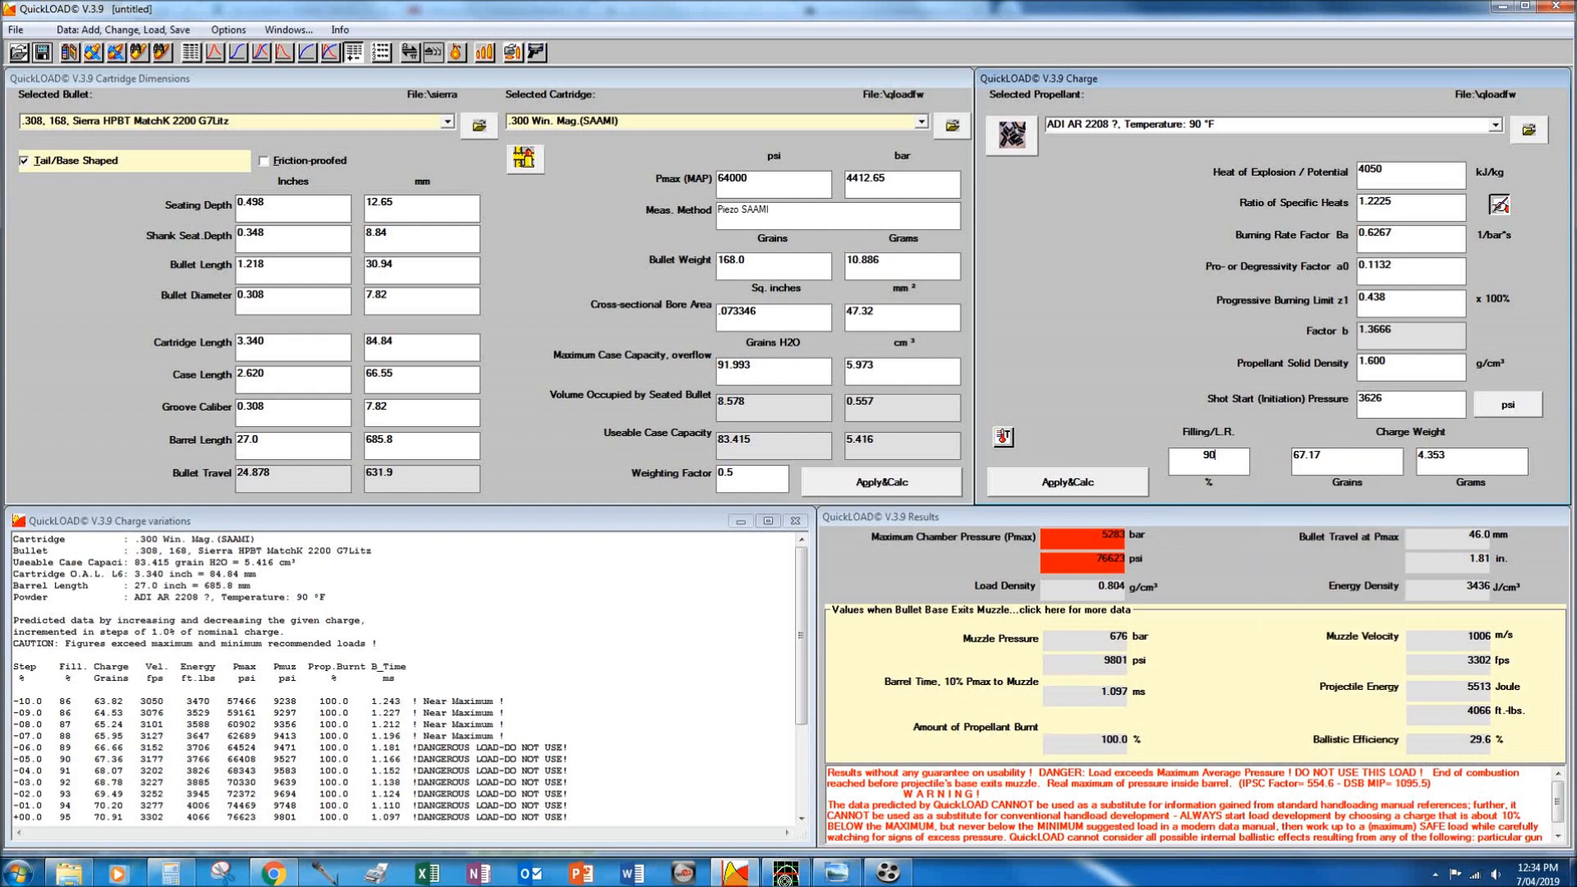
key("Return")
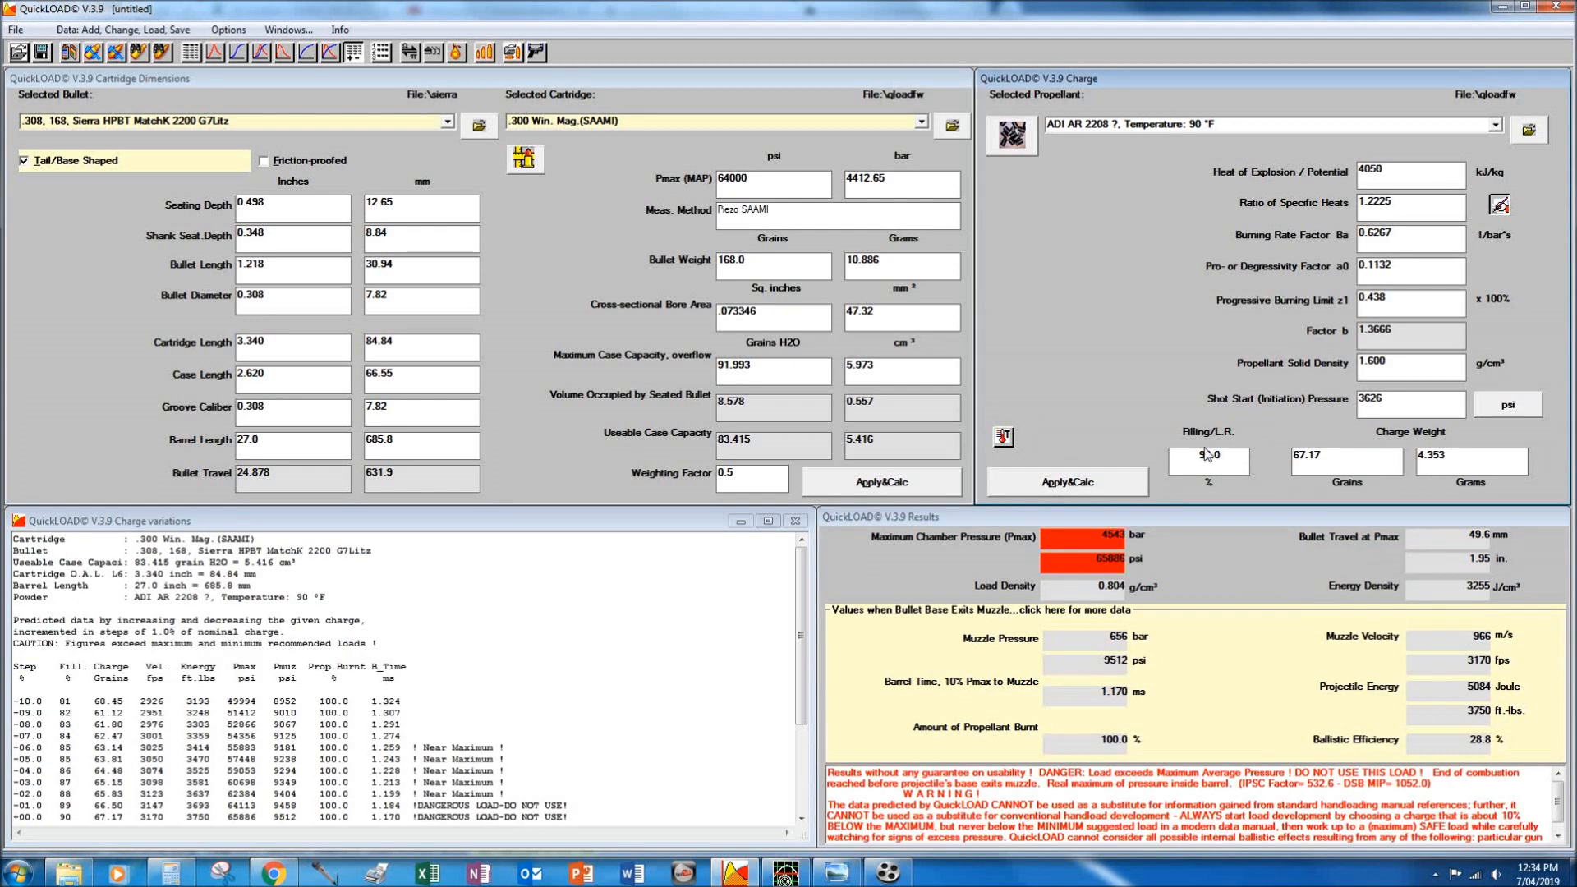
Set the filling ratio to 89 %, recalculate the load and check the nominal charge row in the charge variations.
left_click(1202, 460)
type("98")
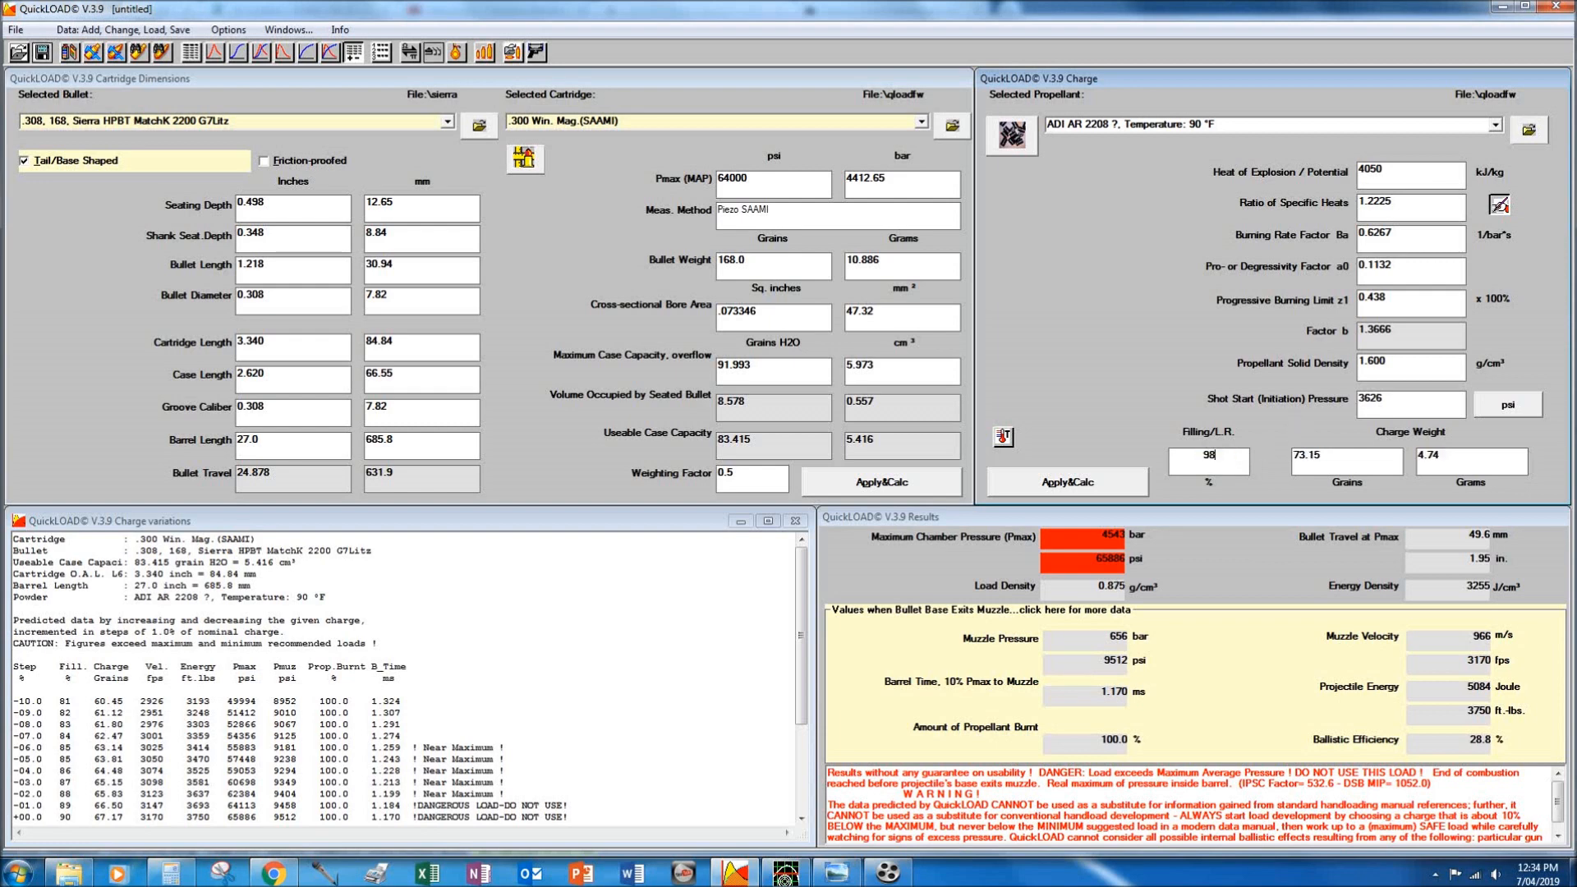
key("BackSpace")
key("BackSpace")
type("89")
key("Return")
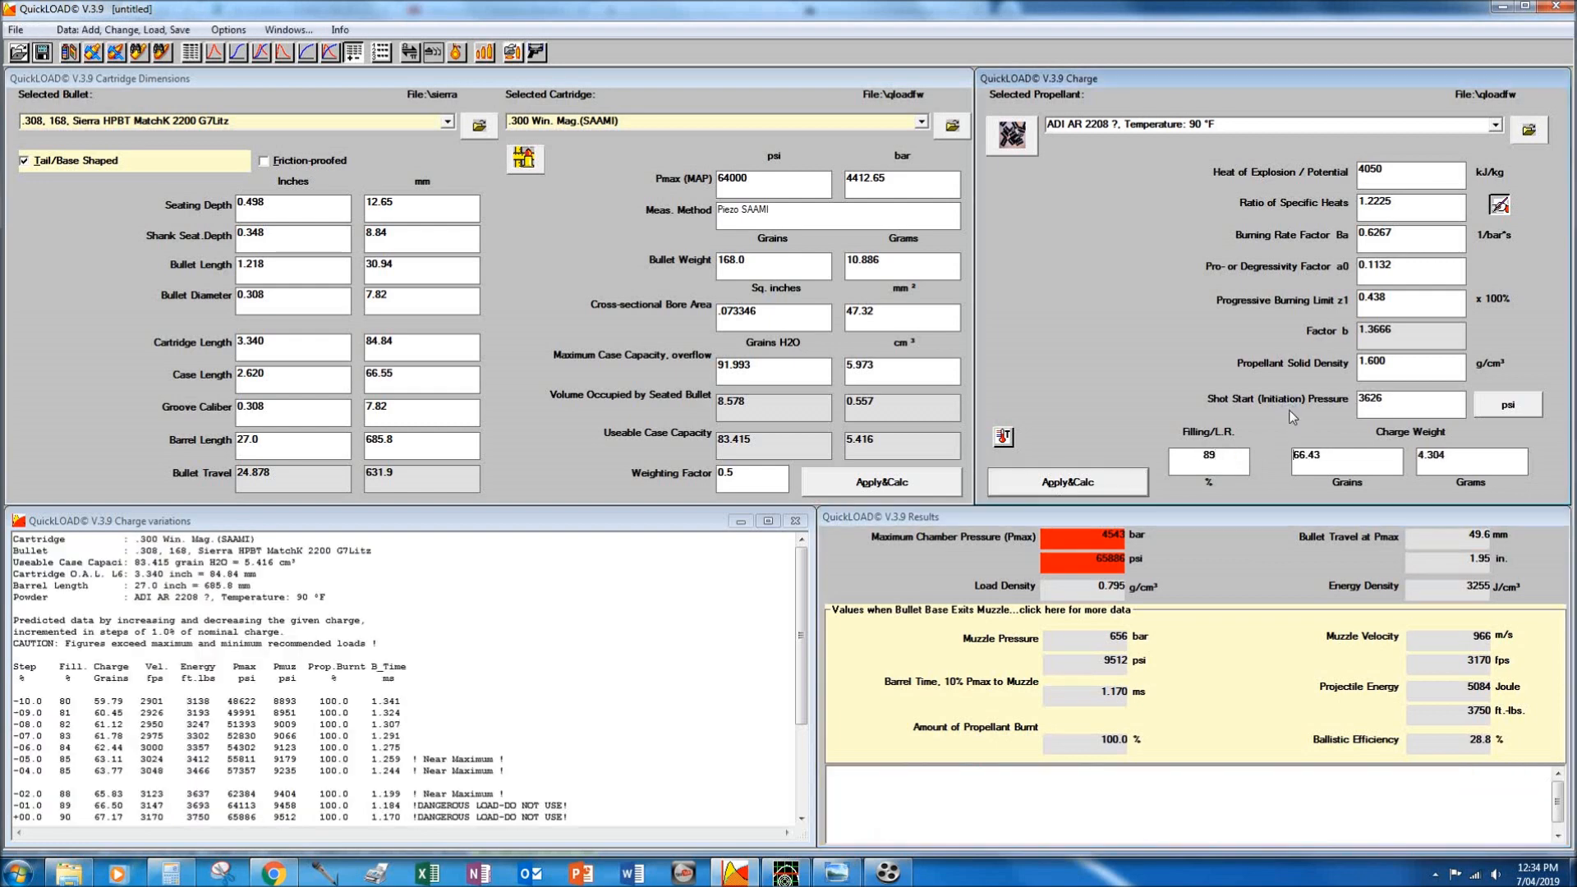
left_click(601, 660)
scroll(601, 663, "down", 4)
left_click_drag(524, 662, 15, 678)
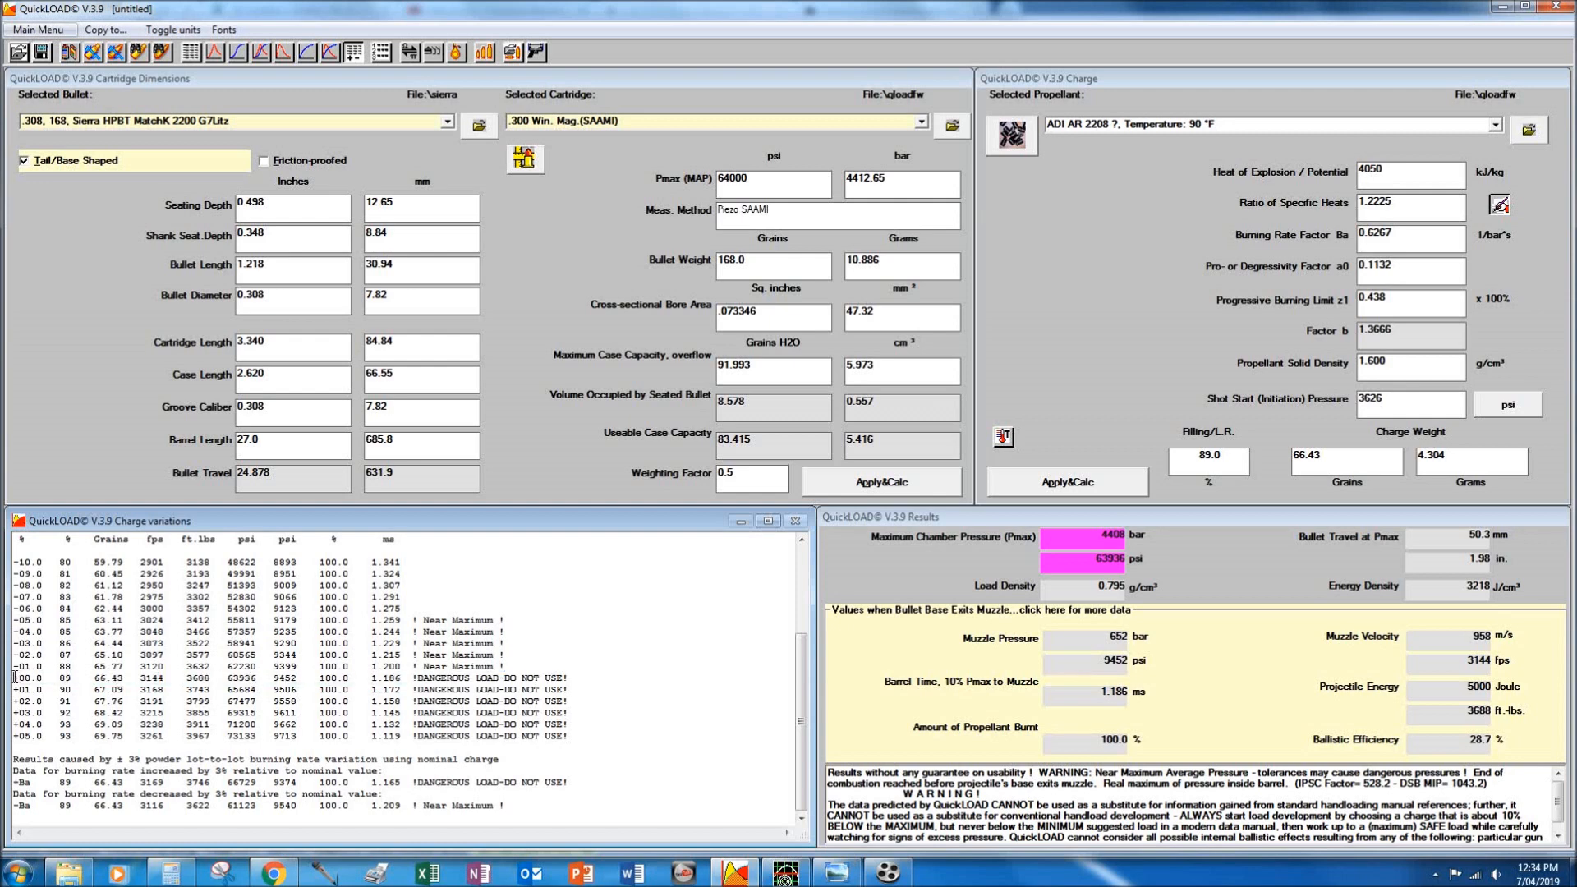
Set the filling ratio to 88.5 %, recalculate the load and highlight the nominal charge row in the charge variations.
double_click(1207, 455)
type("88.5")
key("Return")
left_click(672, 627)
scroll(672, 627, "down", 4)
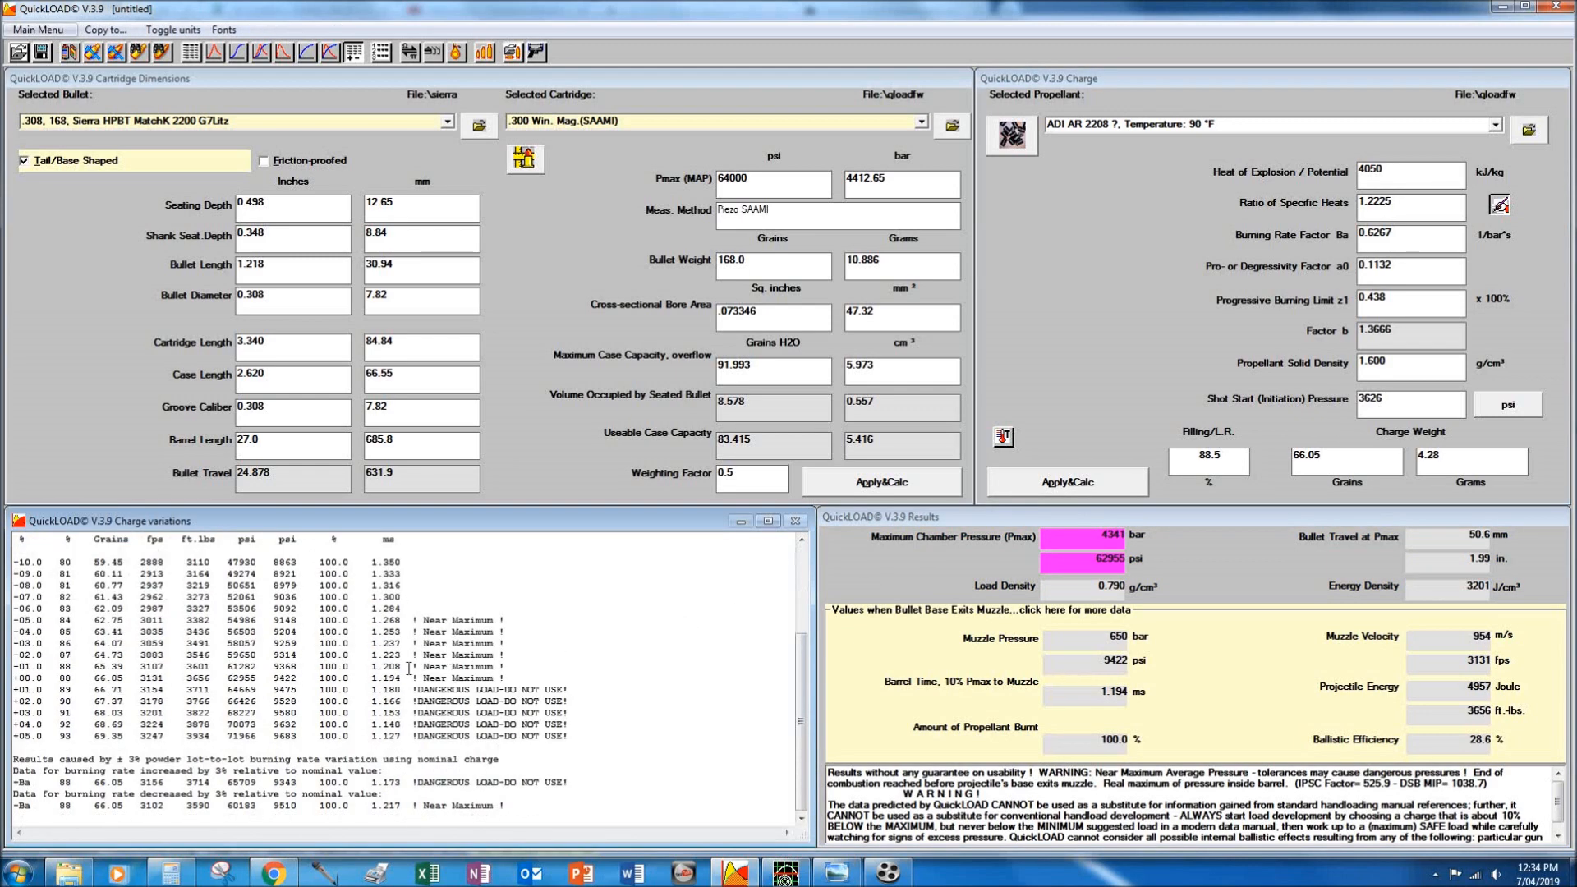
left_click_drag(493, 678, 10, 678)
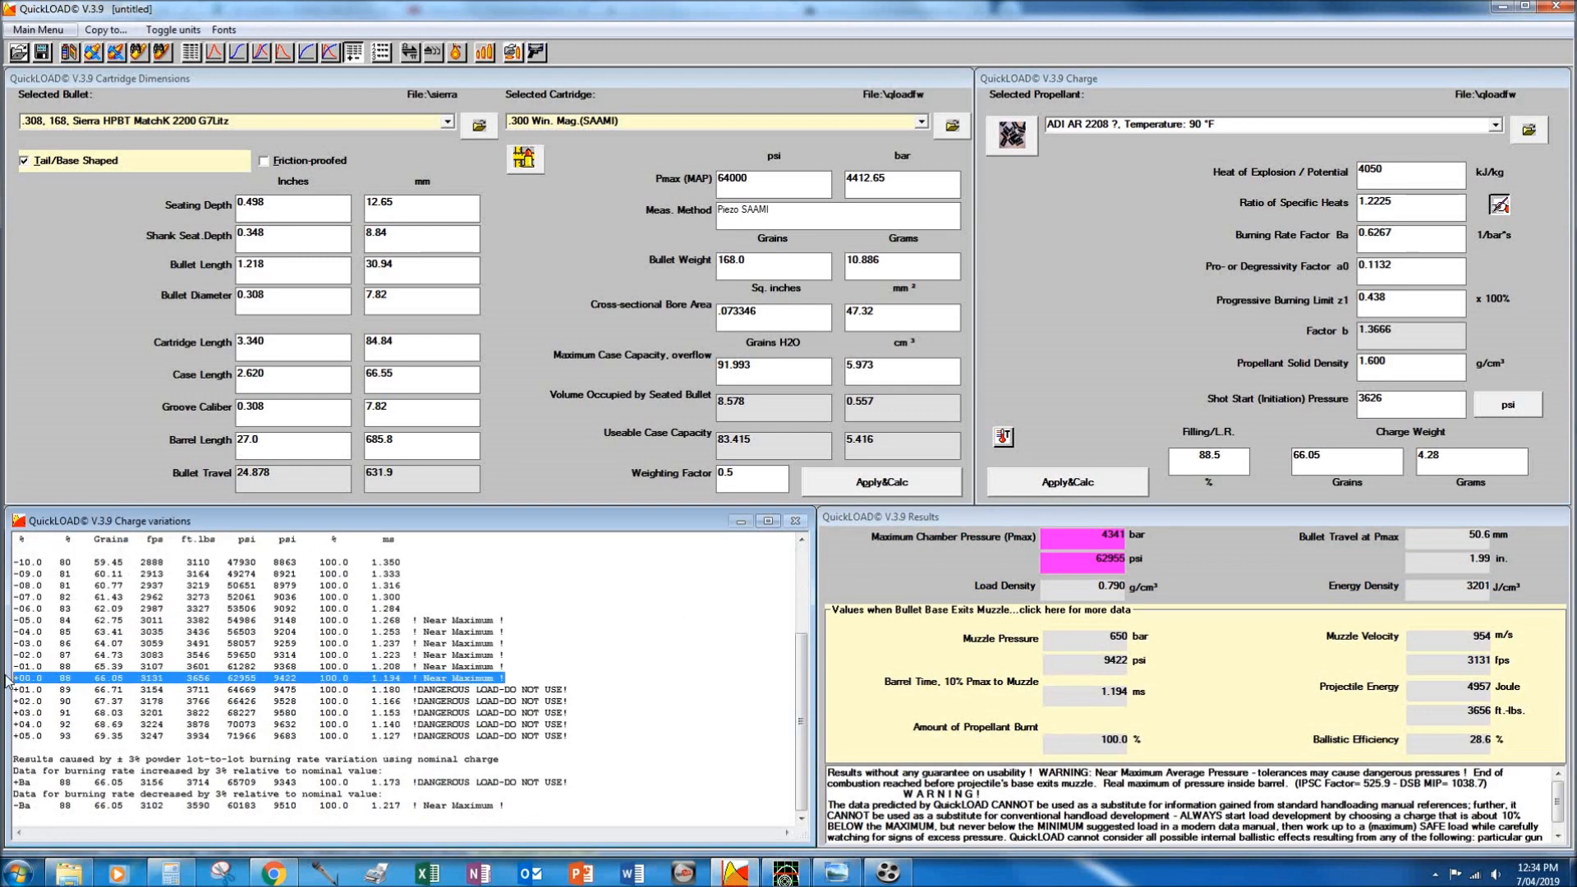
left_click(1093, 341)
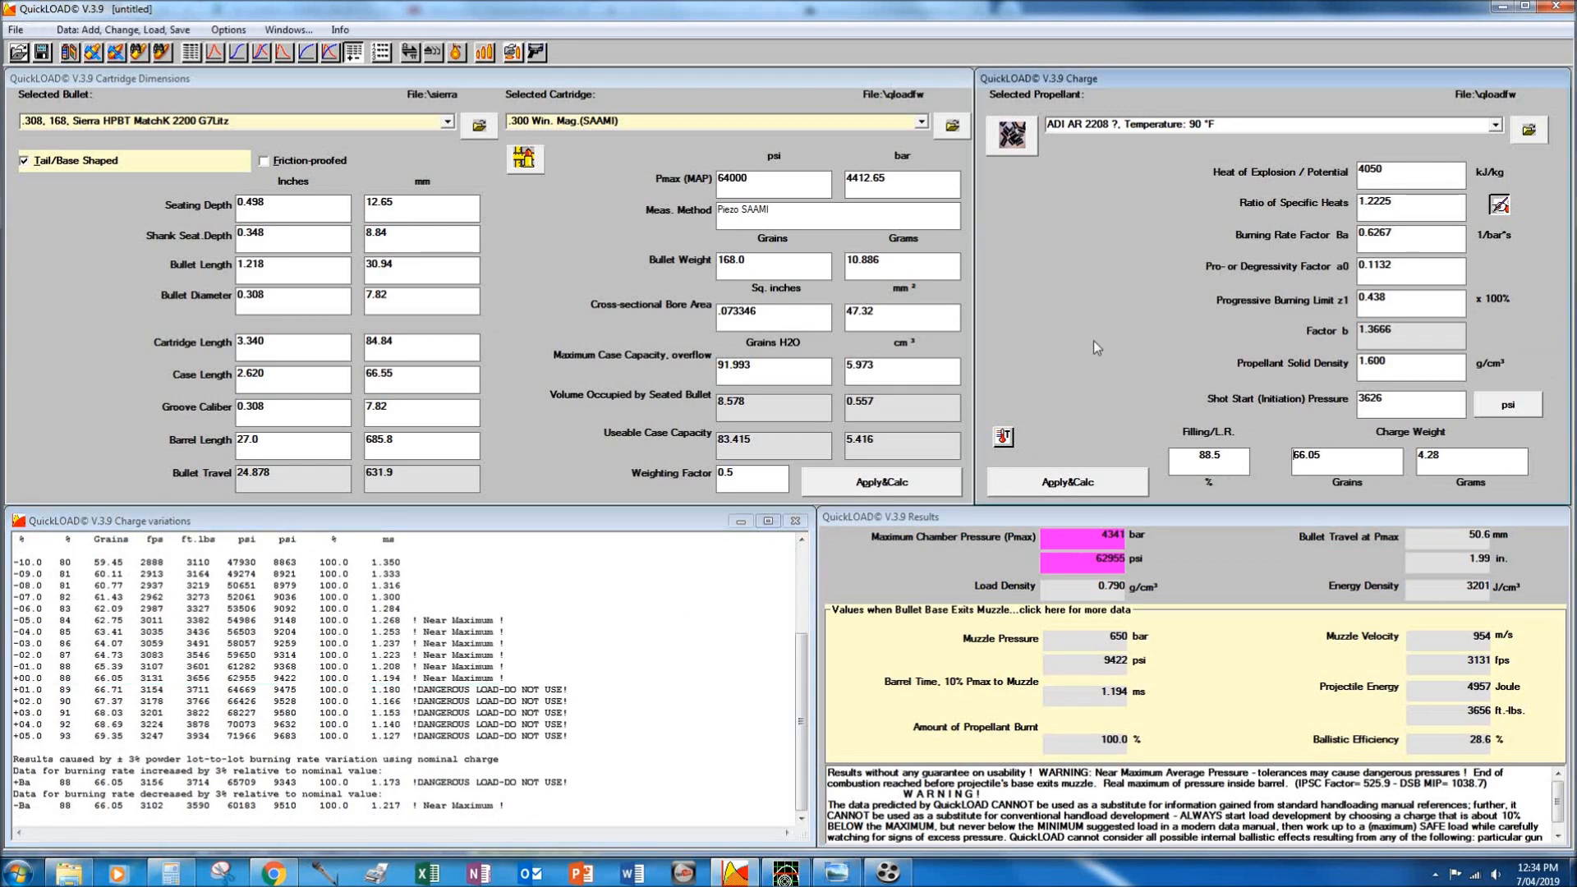
Switch to QuickTARGET and load the ADI AR 2208 load's data from QuickLOAD into the trajectory table.
left_click(1095, 128)
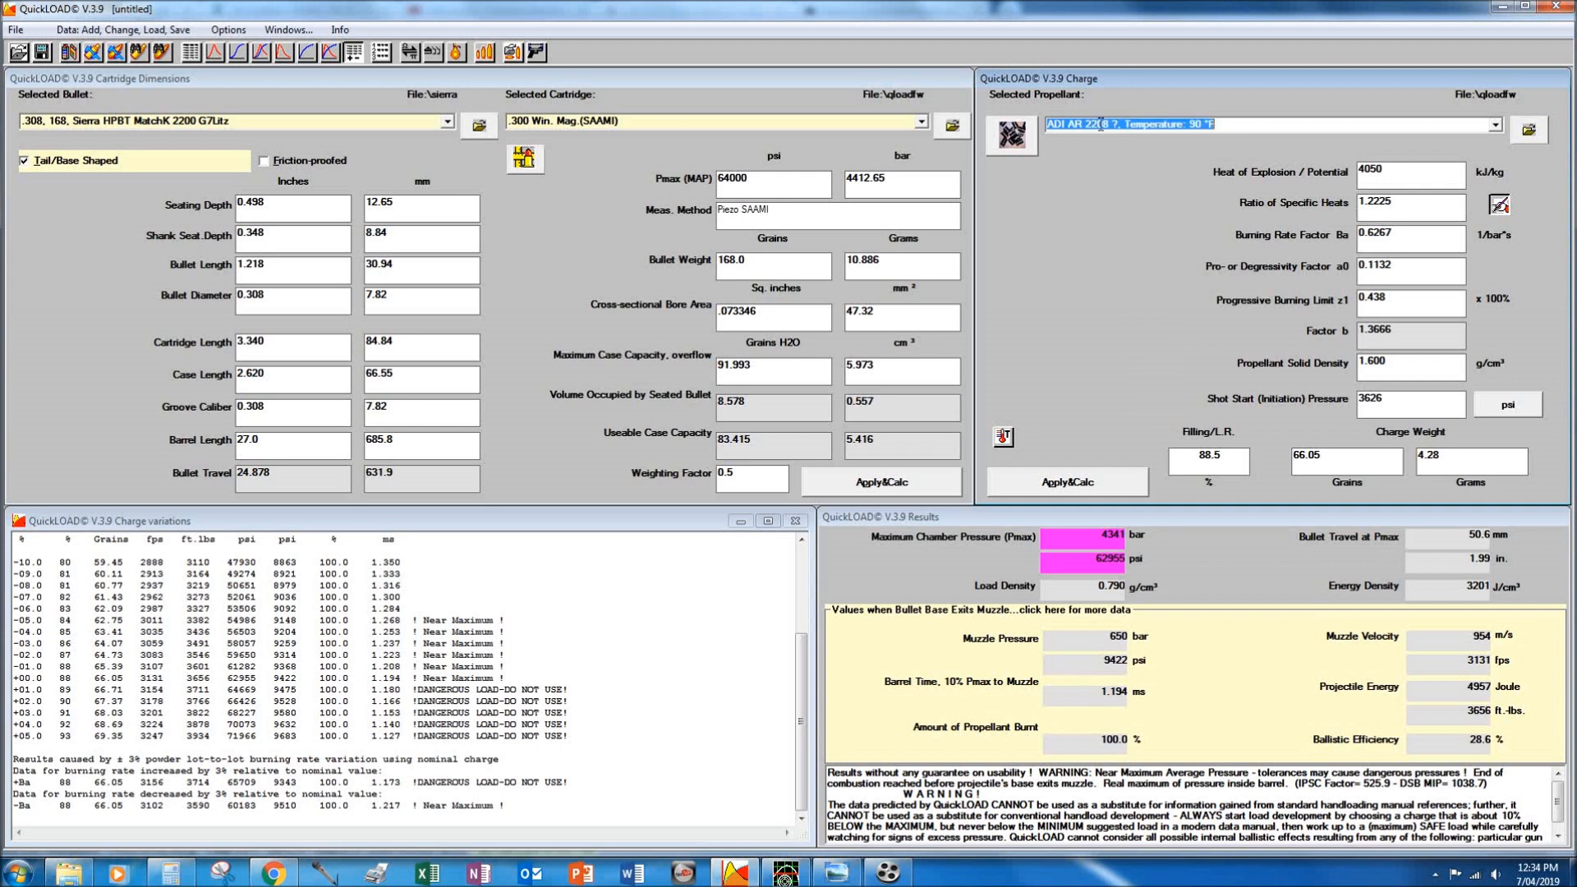
left_click(1187, 123)
left_click(784, 872)
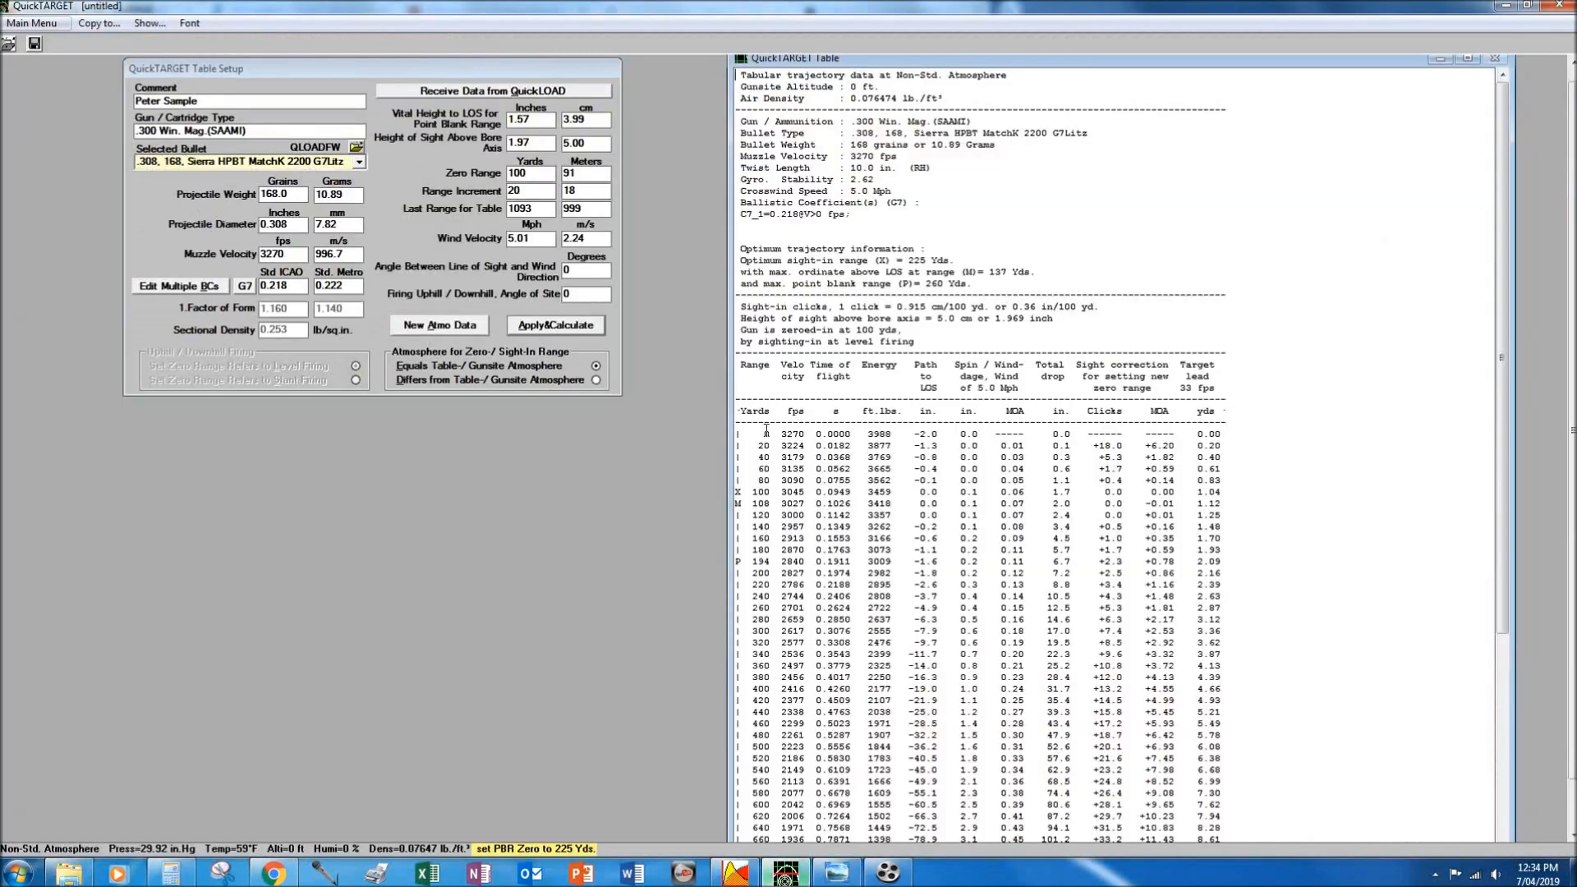
left_click(477, 92)
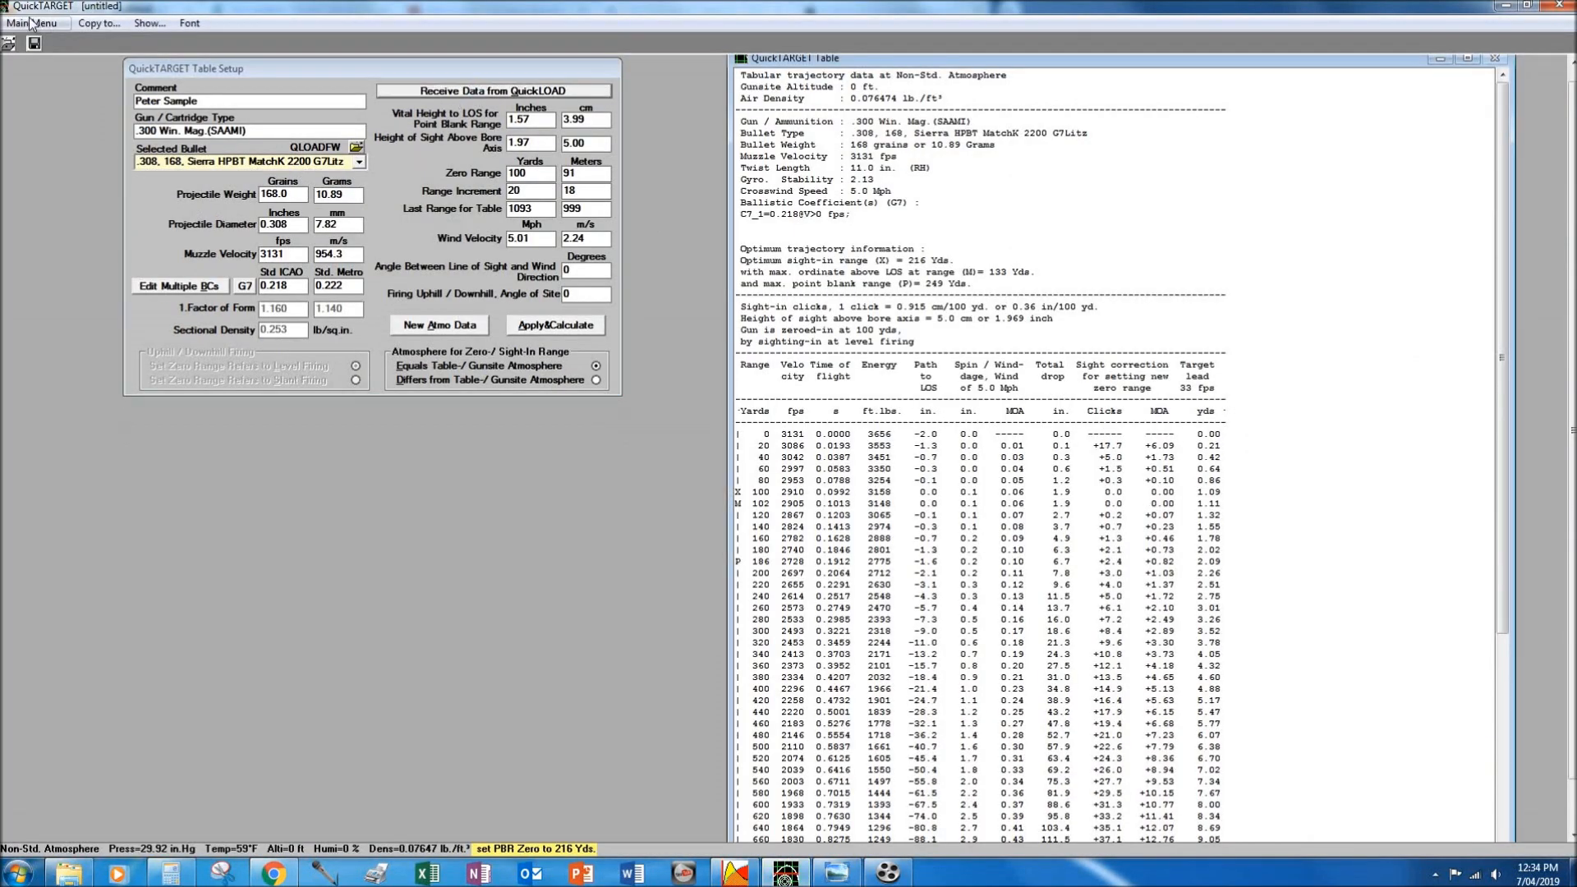
Set the rifling twist length to 10 inches for the ADI AR 2208 load and recalculate the trajectory table.
left_click(125, 23)
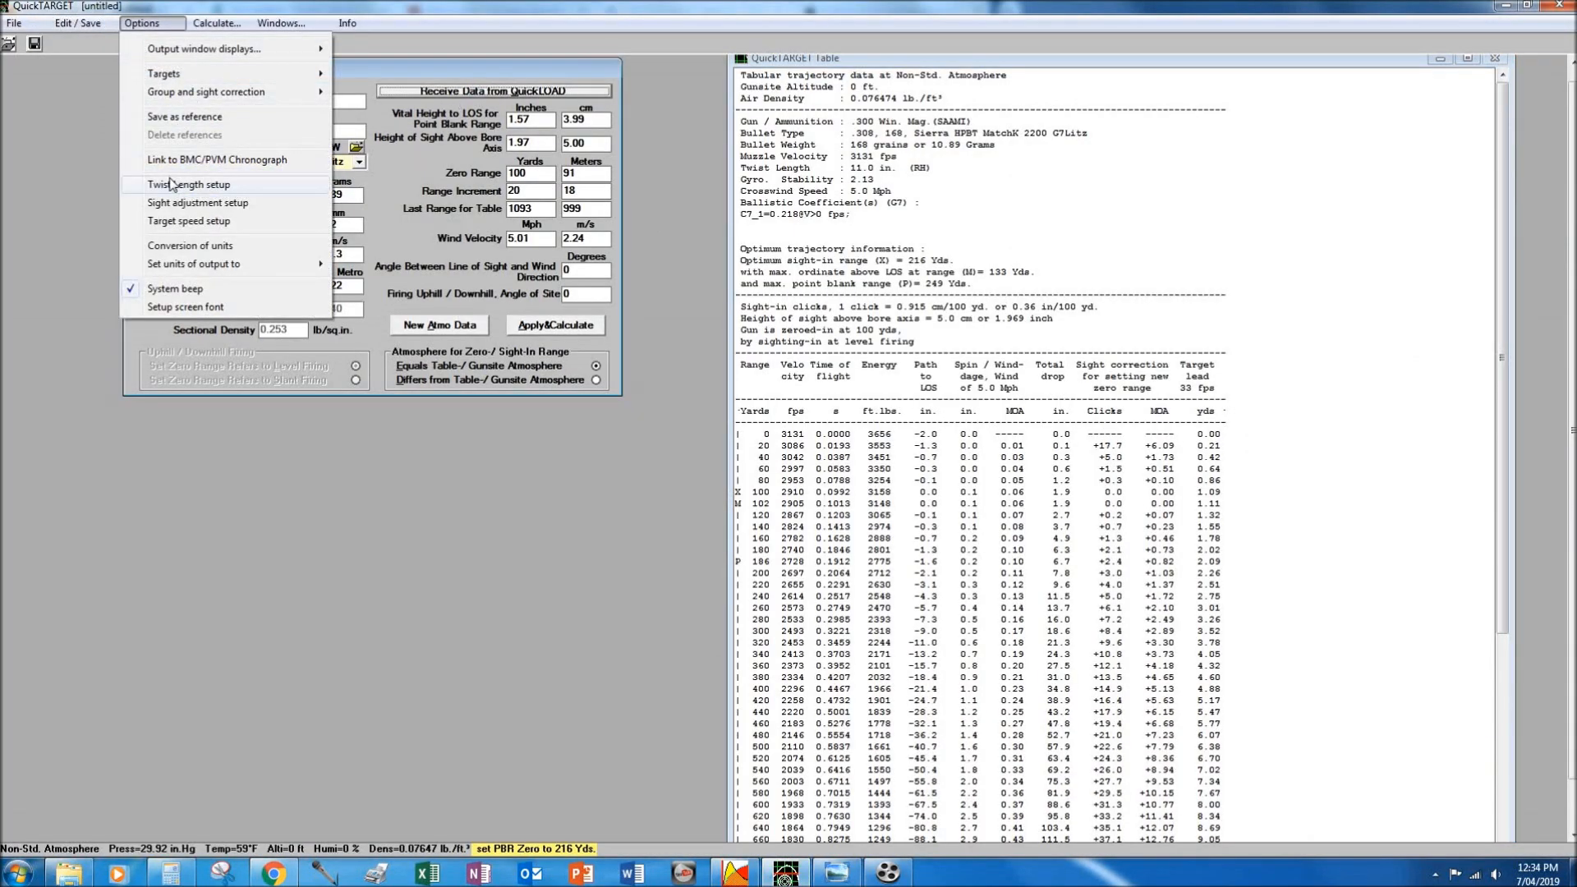
left_click(174, 185)
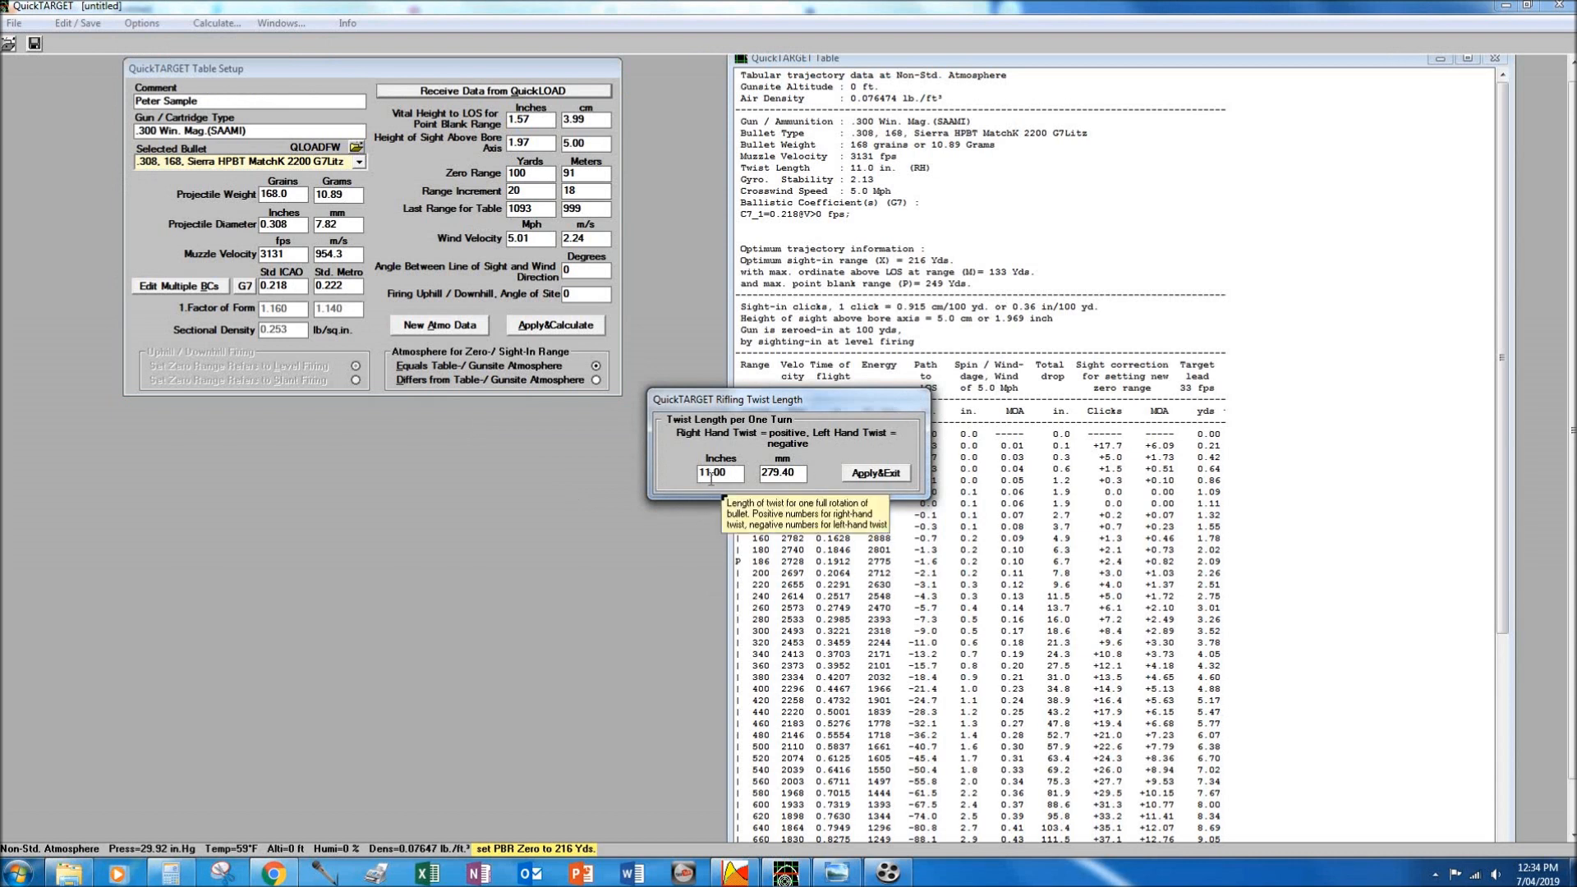
key("Return")
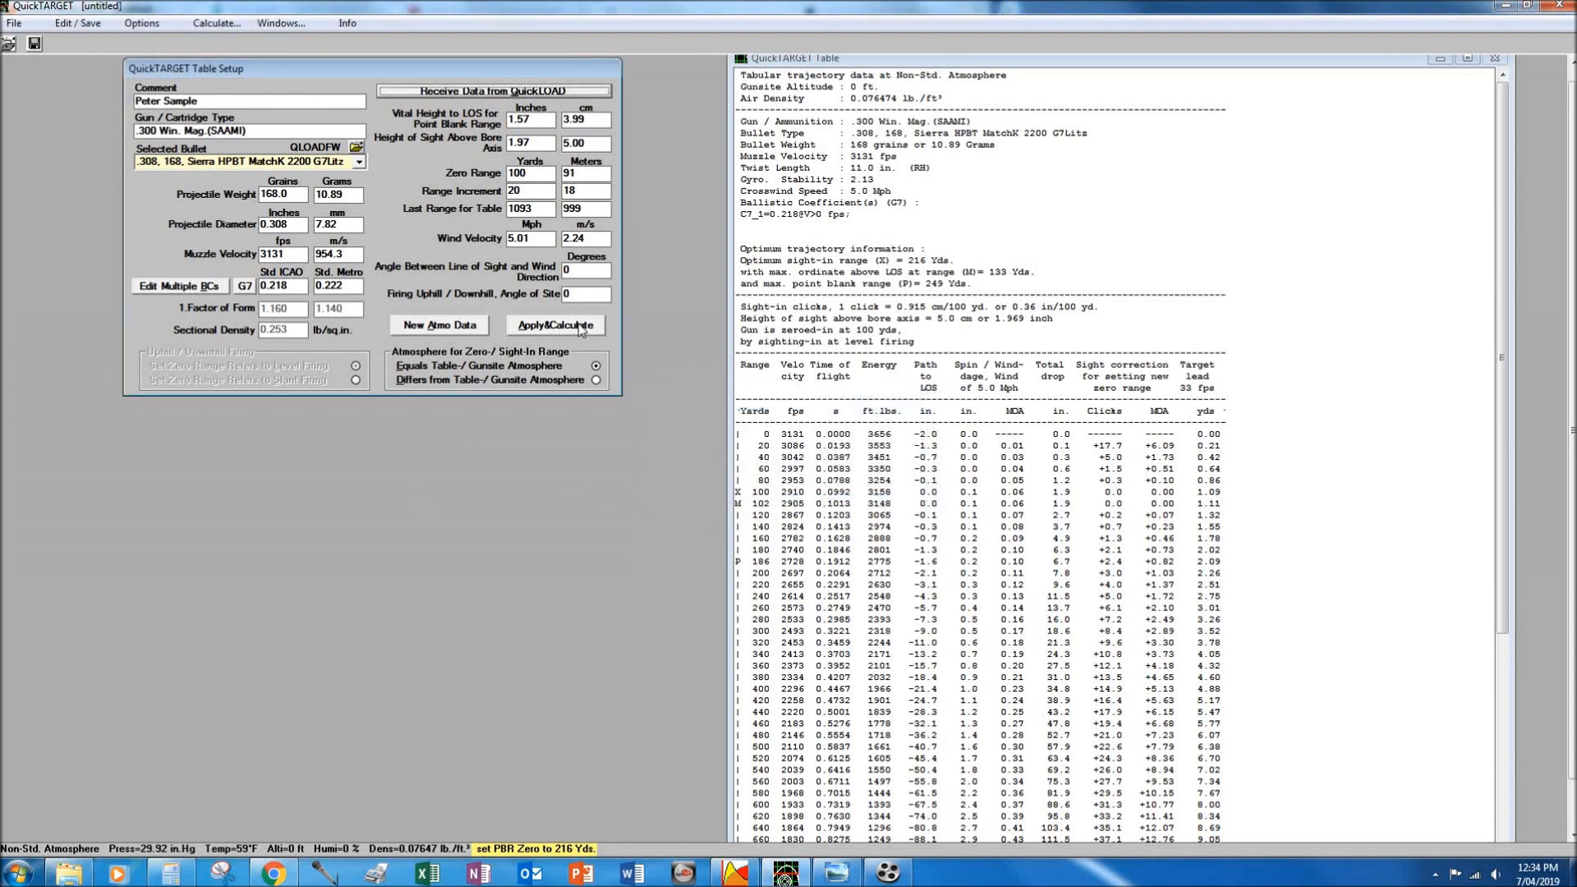
left_click(580, 326)
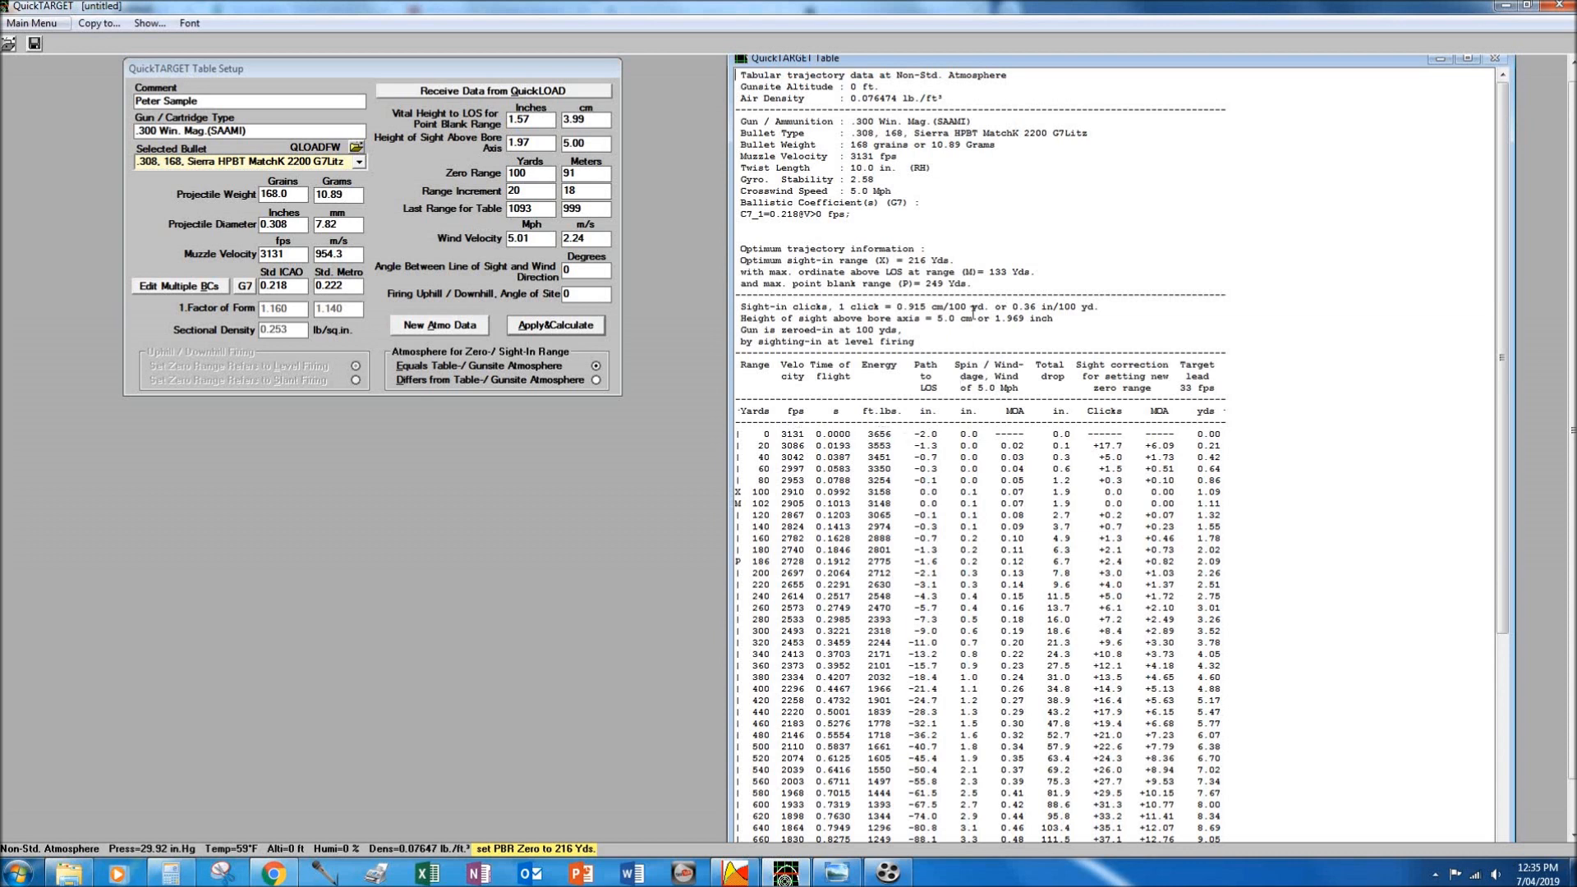
Switch to QuickLOAD, review the cartridge's maximum allowed pressure and check the reduced pressure figure in Calculator.
left_click(735, 873)
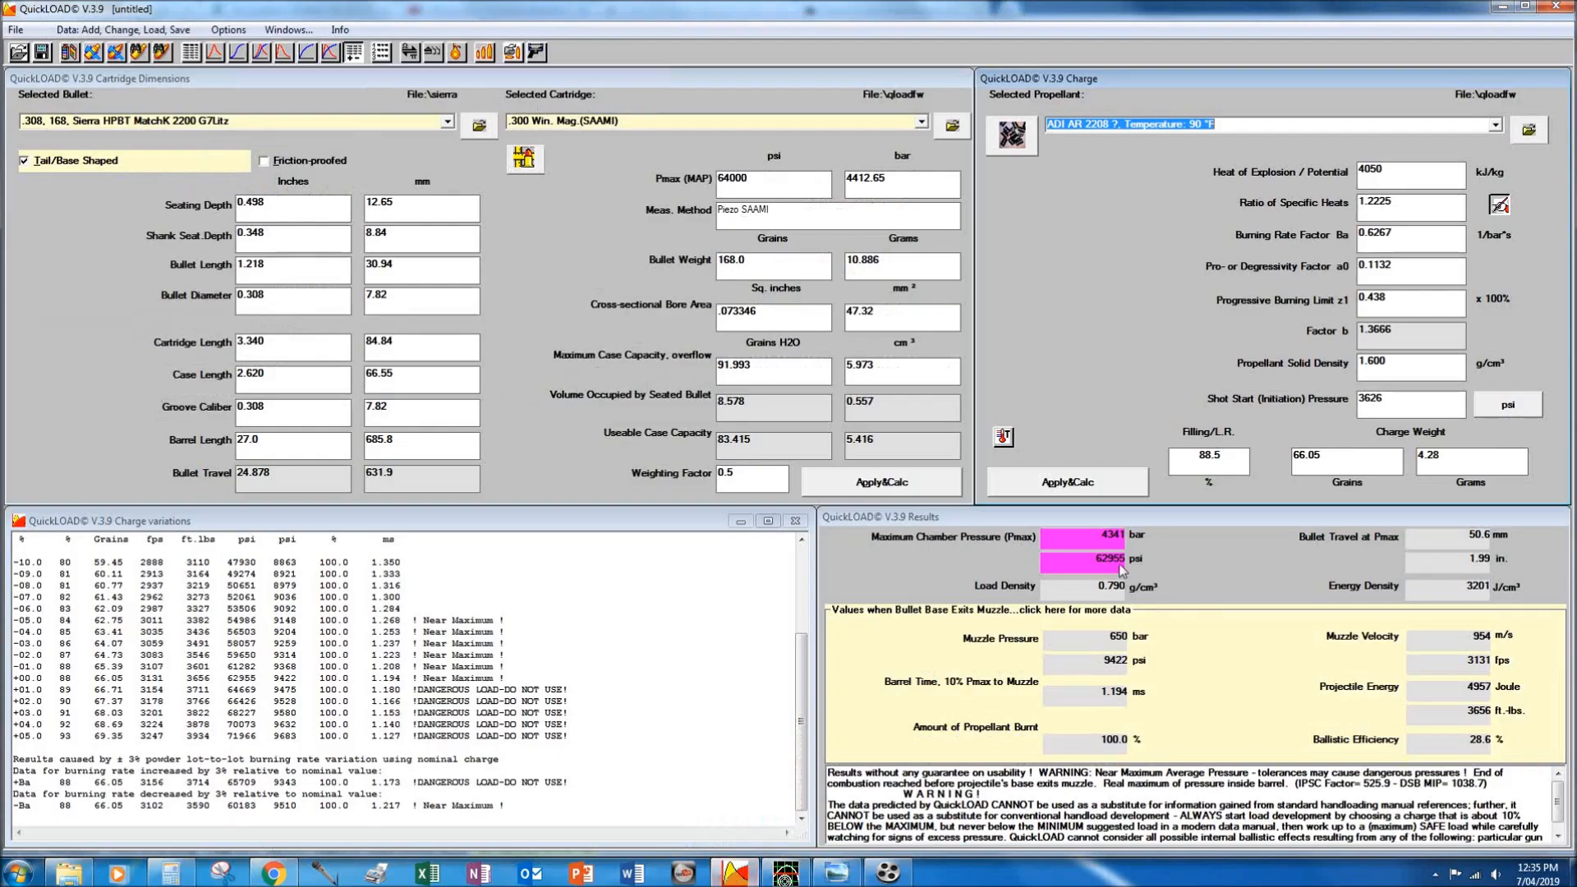
left_click(1238, 455)
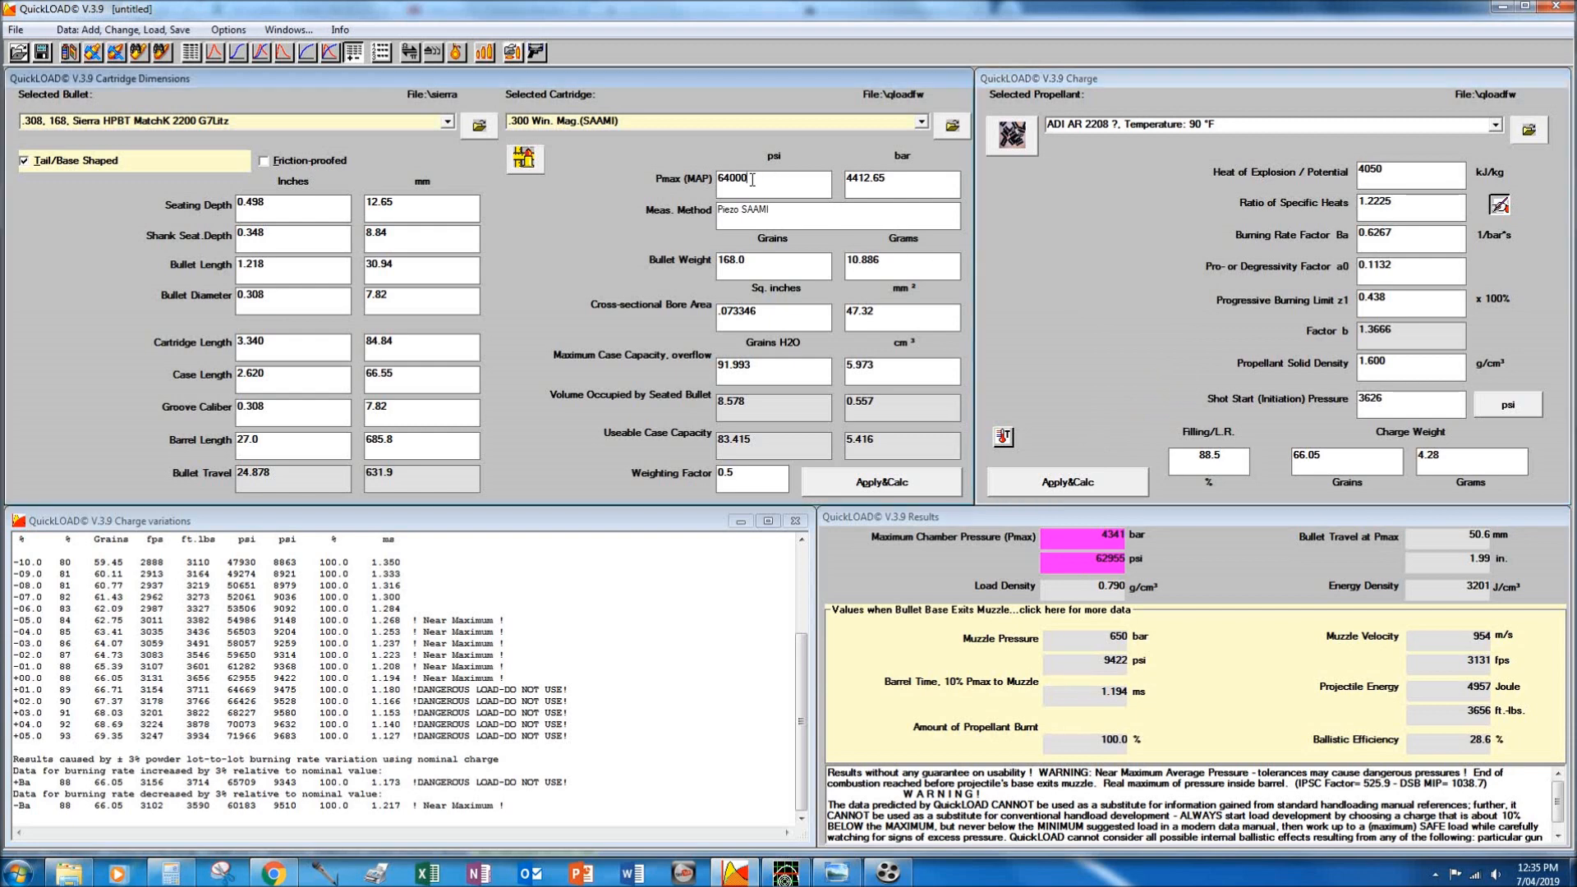
double_click(720, 180)
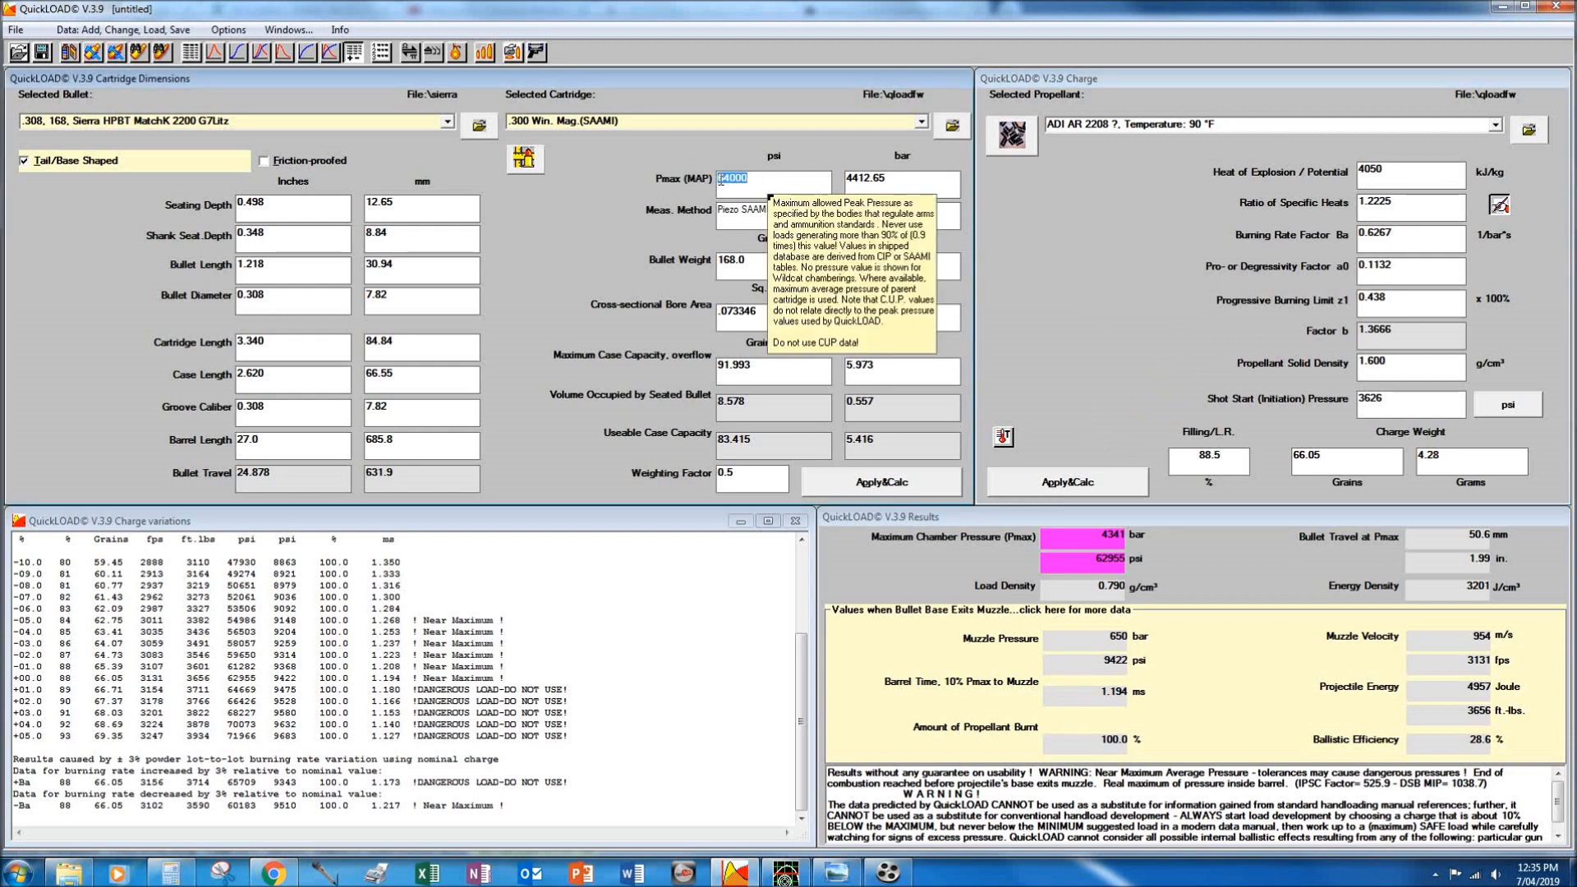
left_click(771, 187)
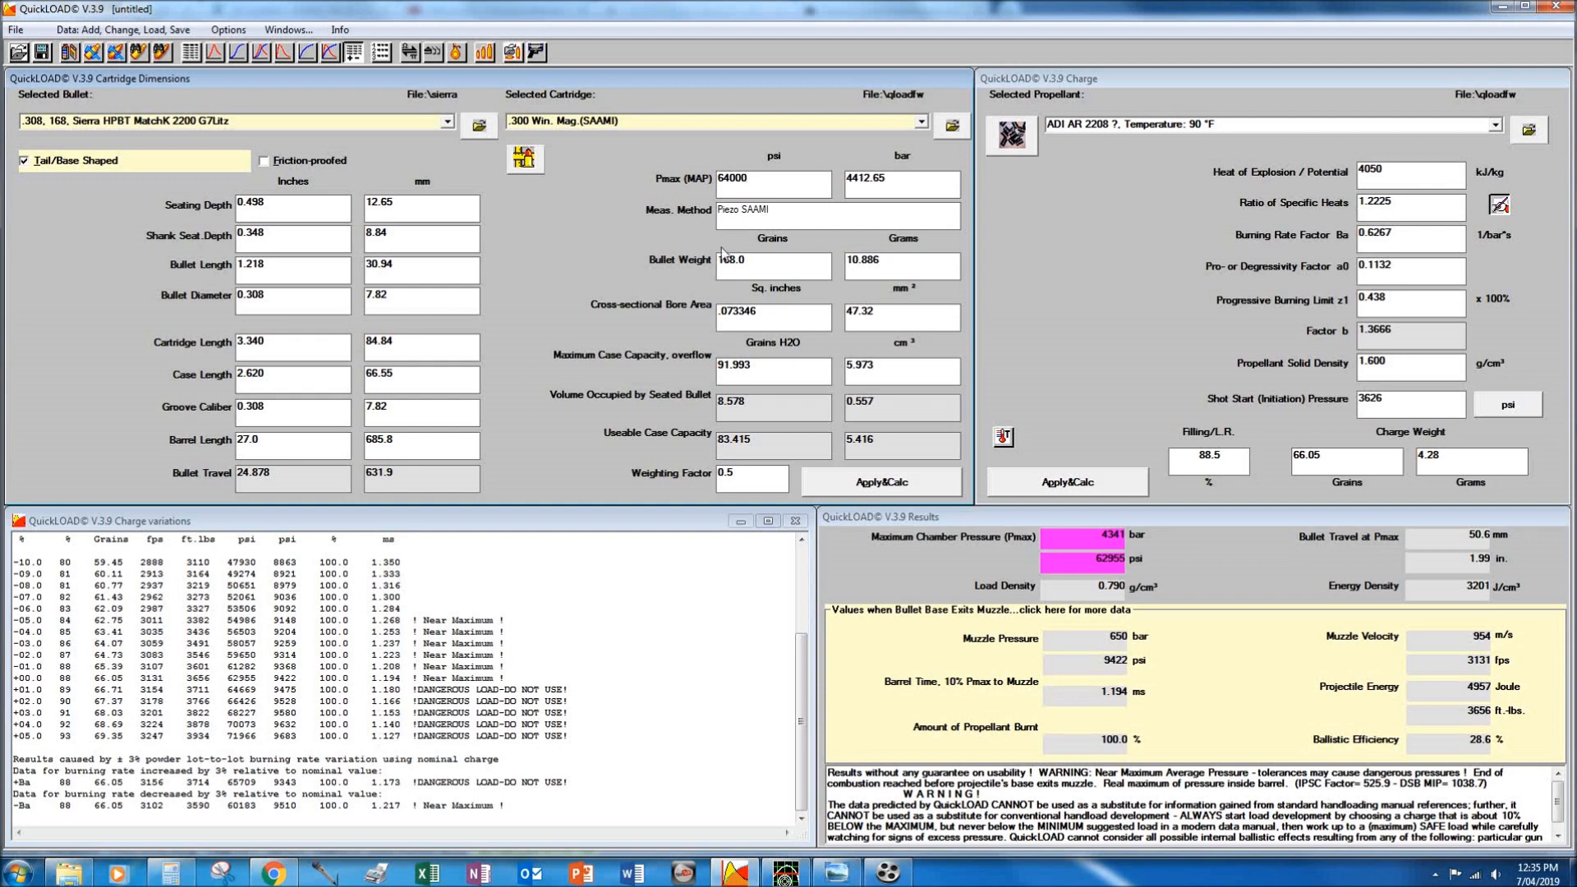
mouse_move(752, 175)
left_click(164, 873)
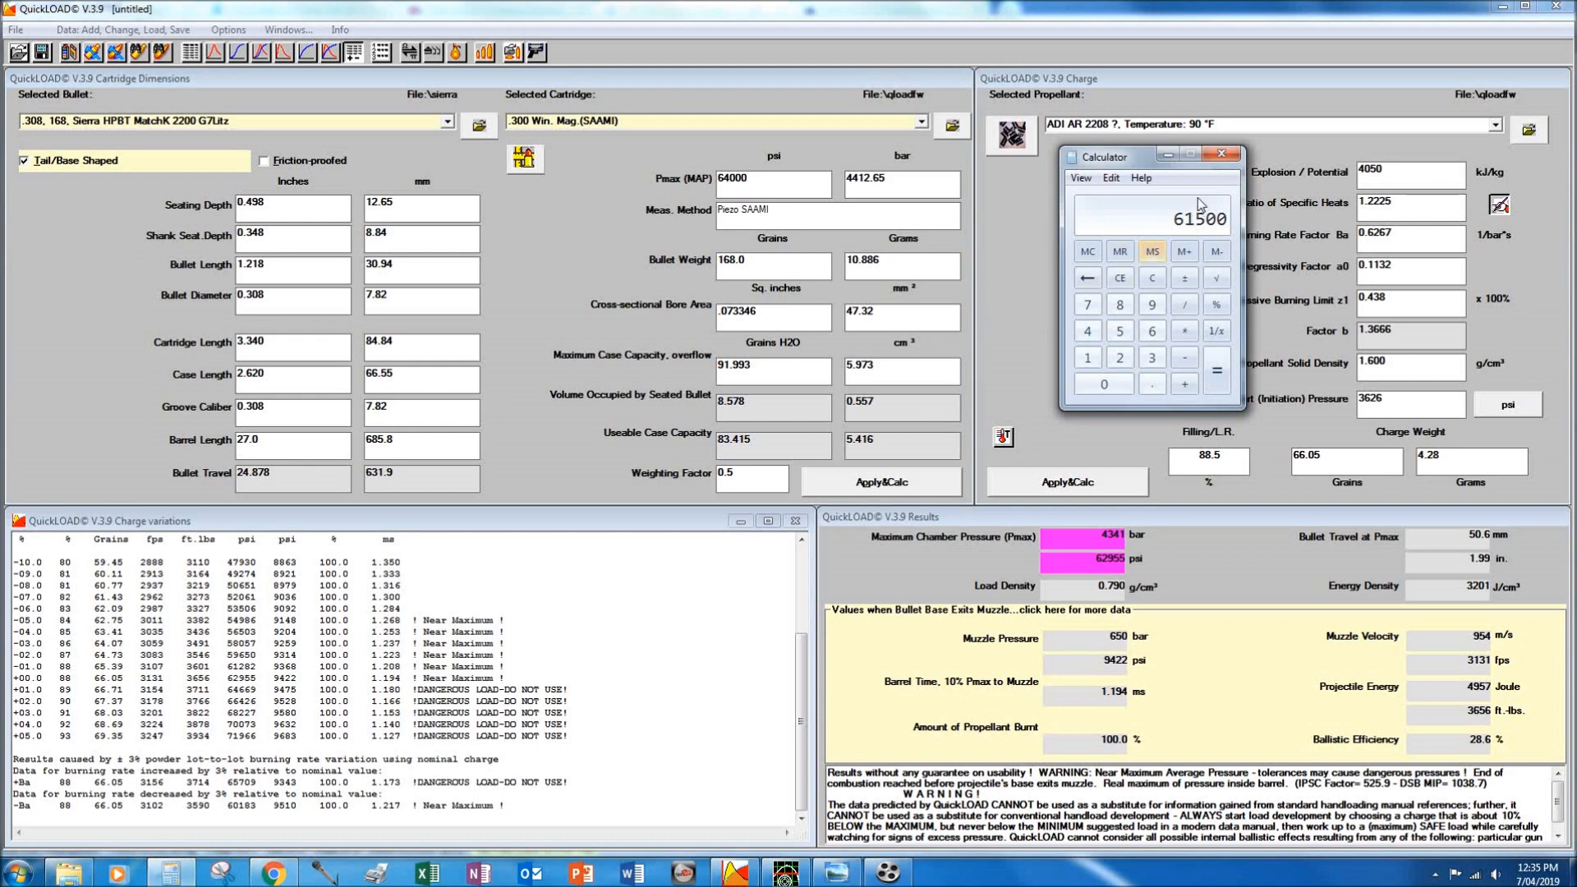
left_click(1167, 154)
Set the cartridge's Pmax (MAP) to 61500 psi and recalculate the load.
left_click_drag(758, 182, 702, 182)
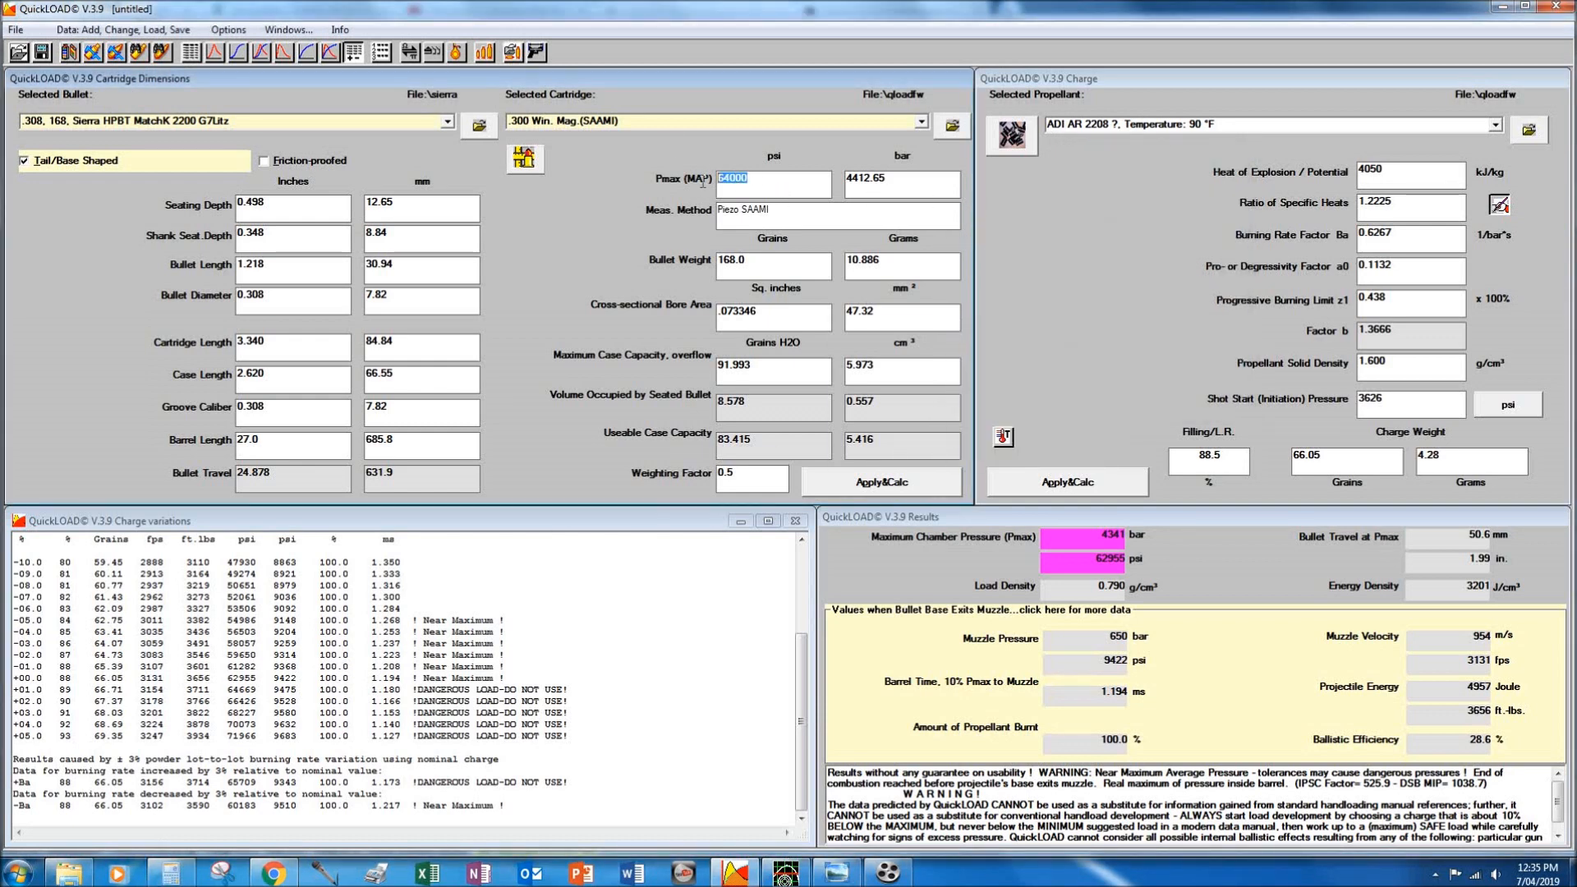
type("61500")
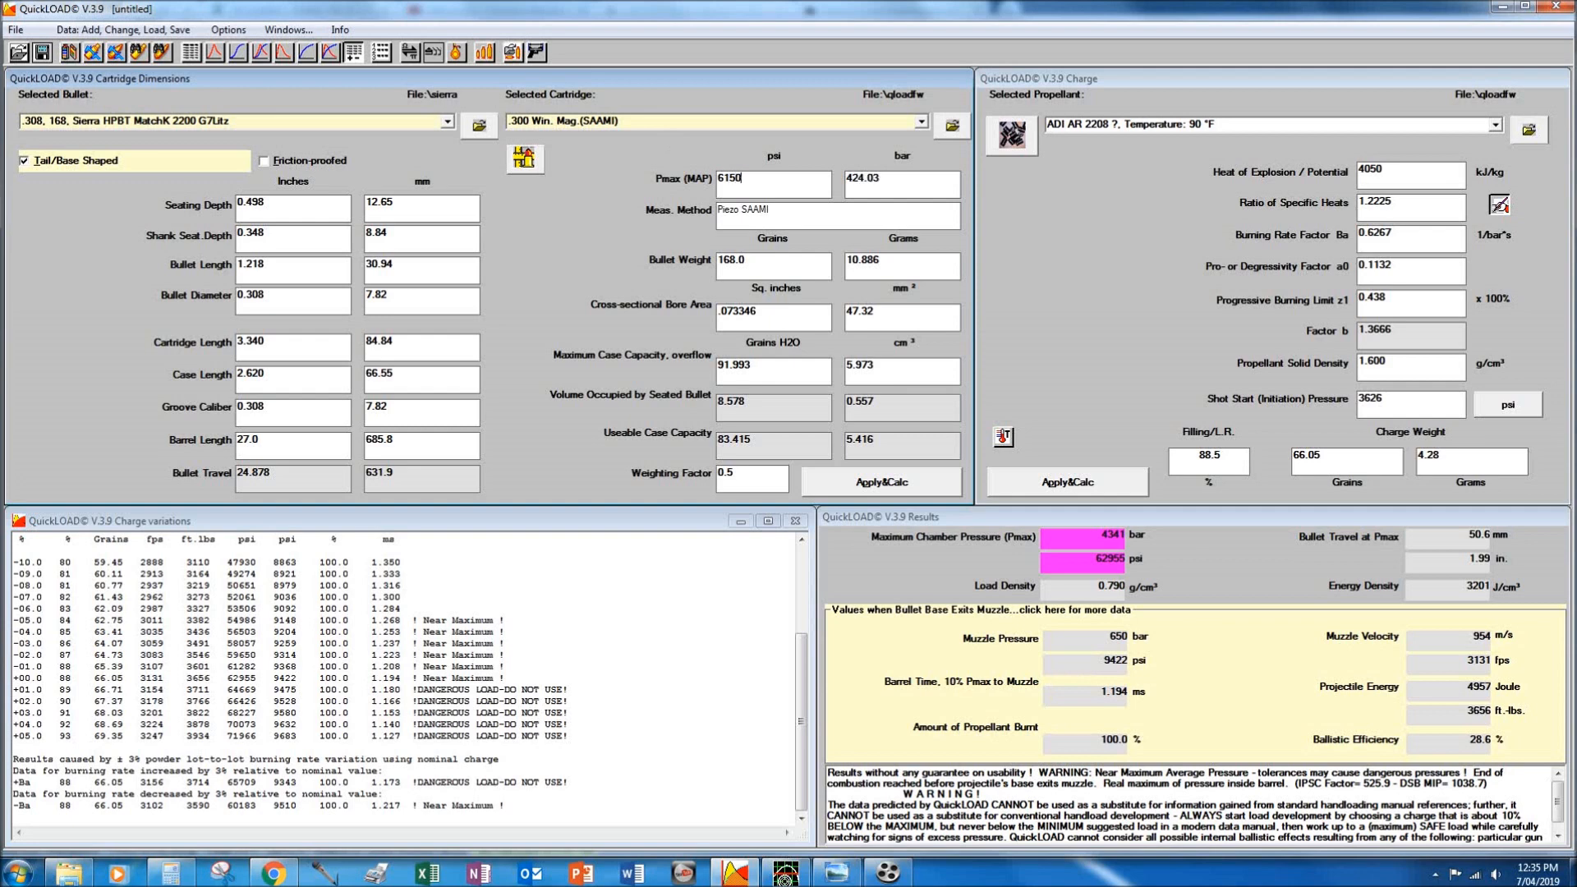
left_click(877, 481)
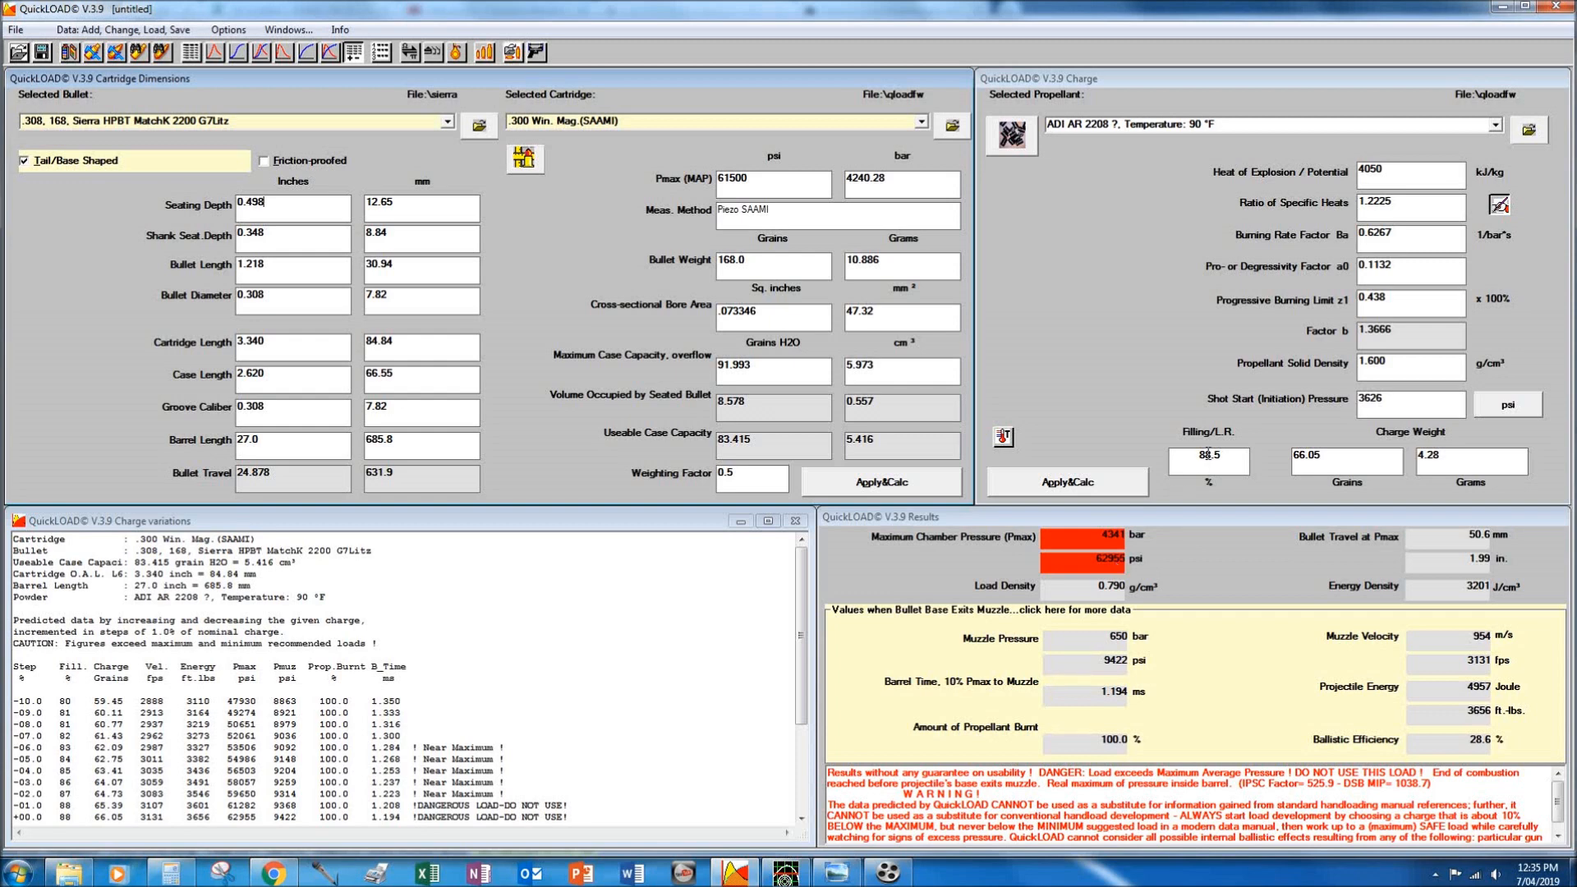
Set the filling ratio to 87 % for the ADI AR 2208 charge, recalculate and examine the charge variations.
left_click_drag(1208, 454, 1261, 455)
type("7")
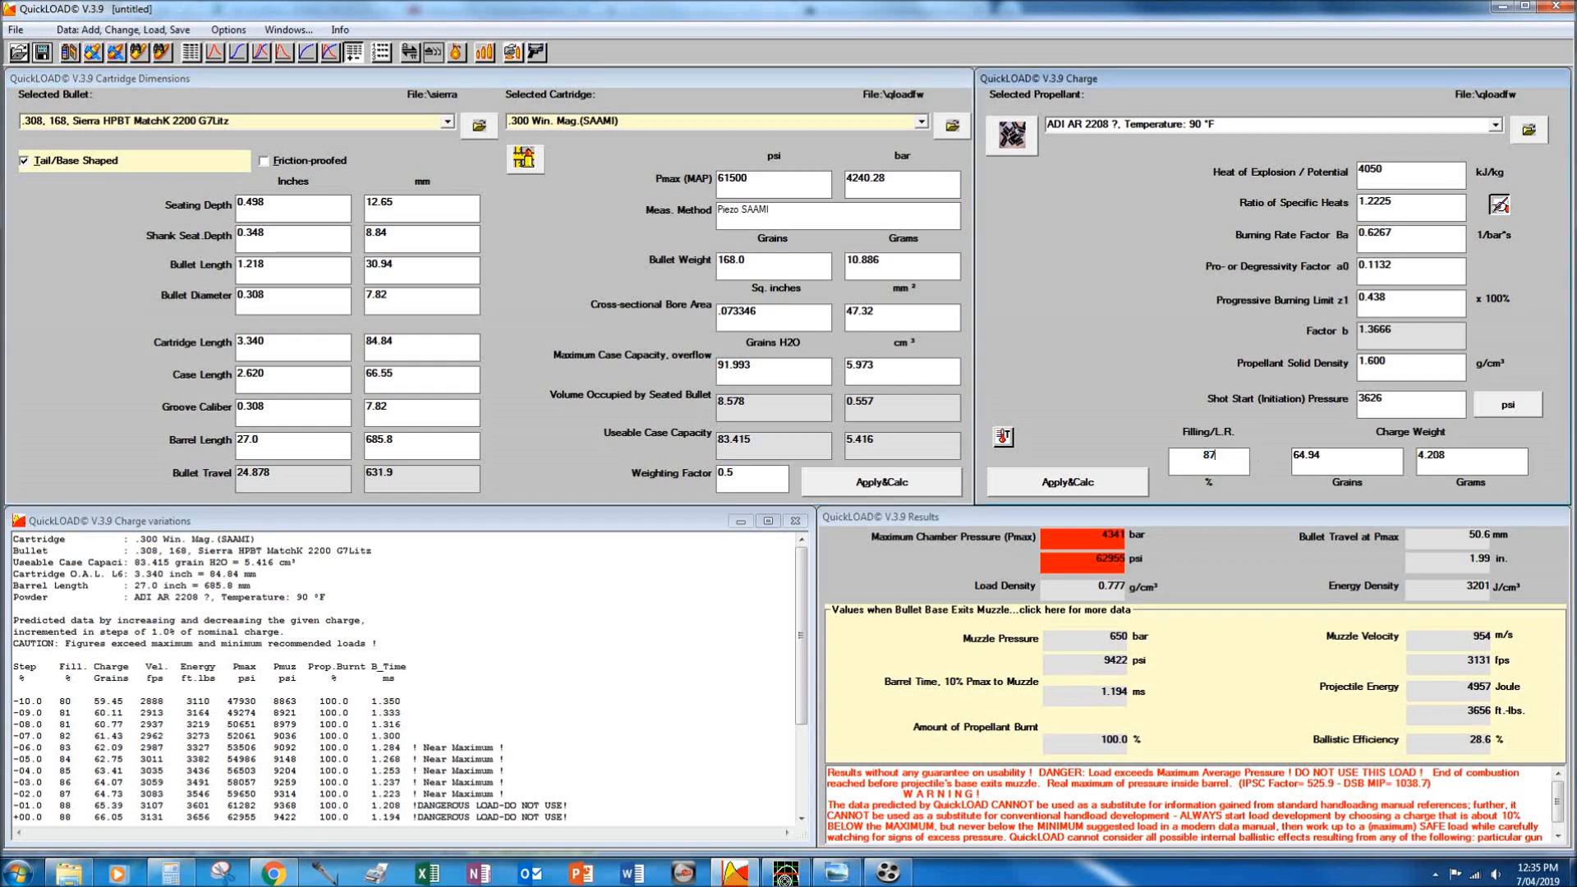
key("Return")
left_click(652, 651)
scroll(652, 651, "down", 4)
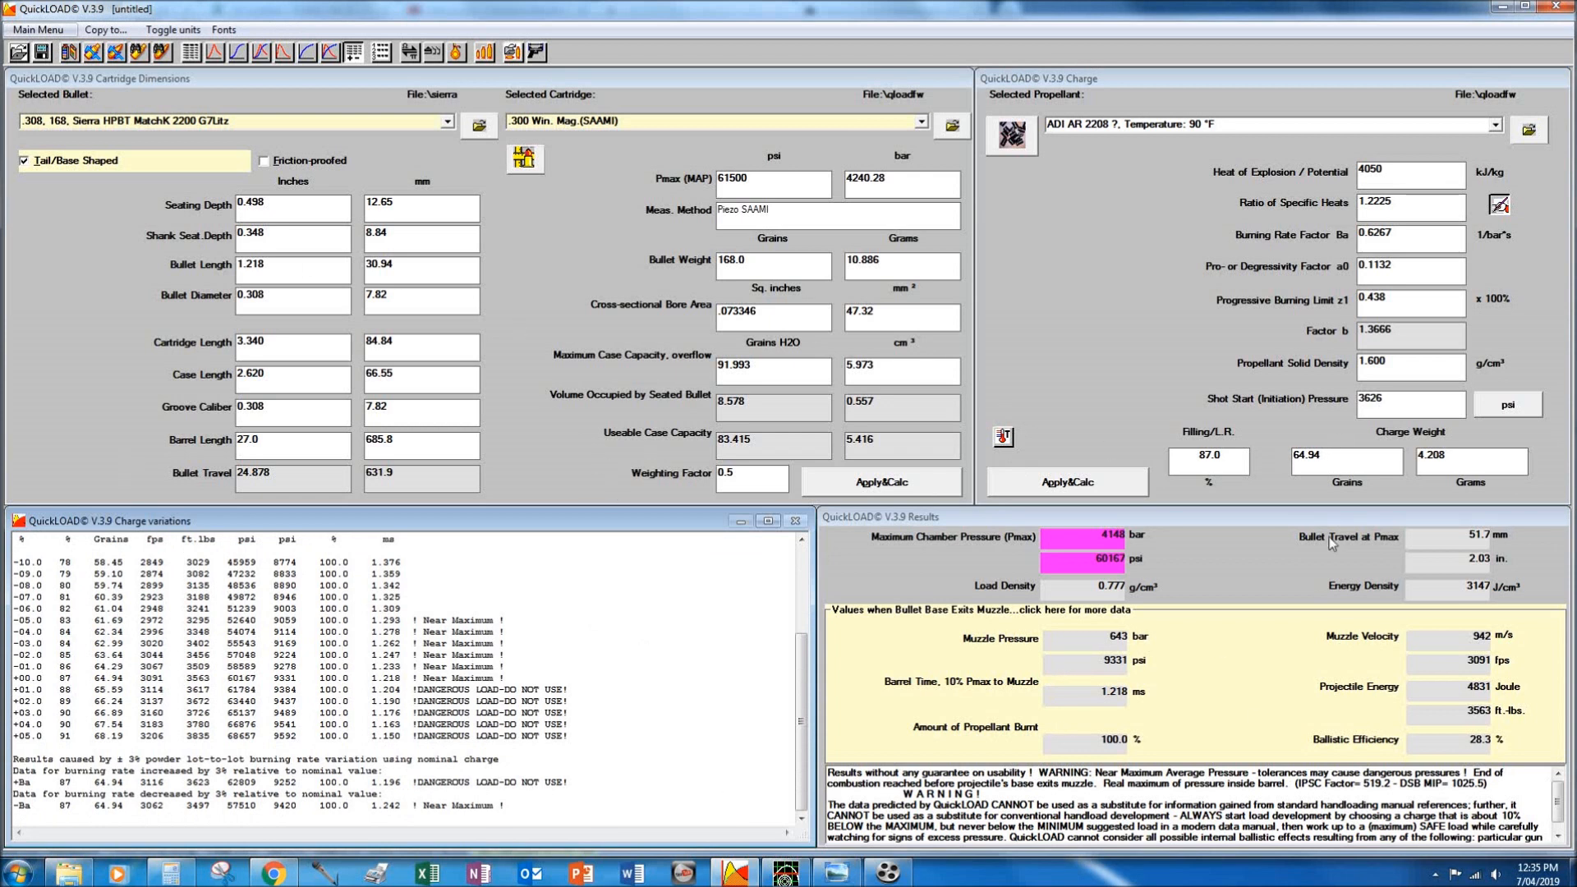
Review the load's inputs: maximum pressure, case capacity, barrel length, case length, cartridge length, bullet length and selected propellant.
left_click(719, 176)
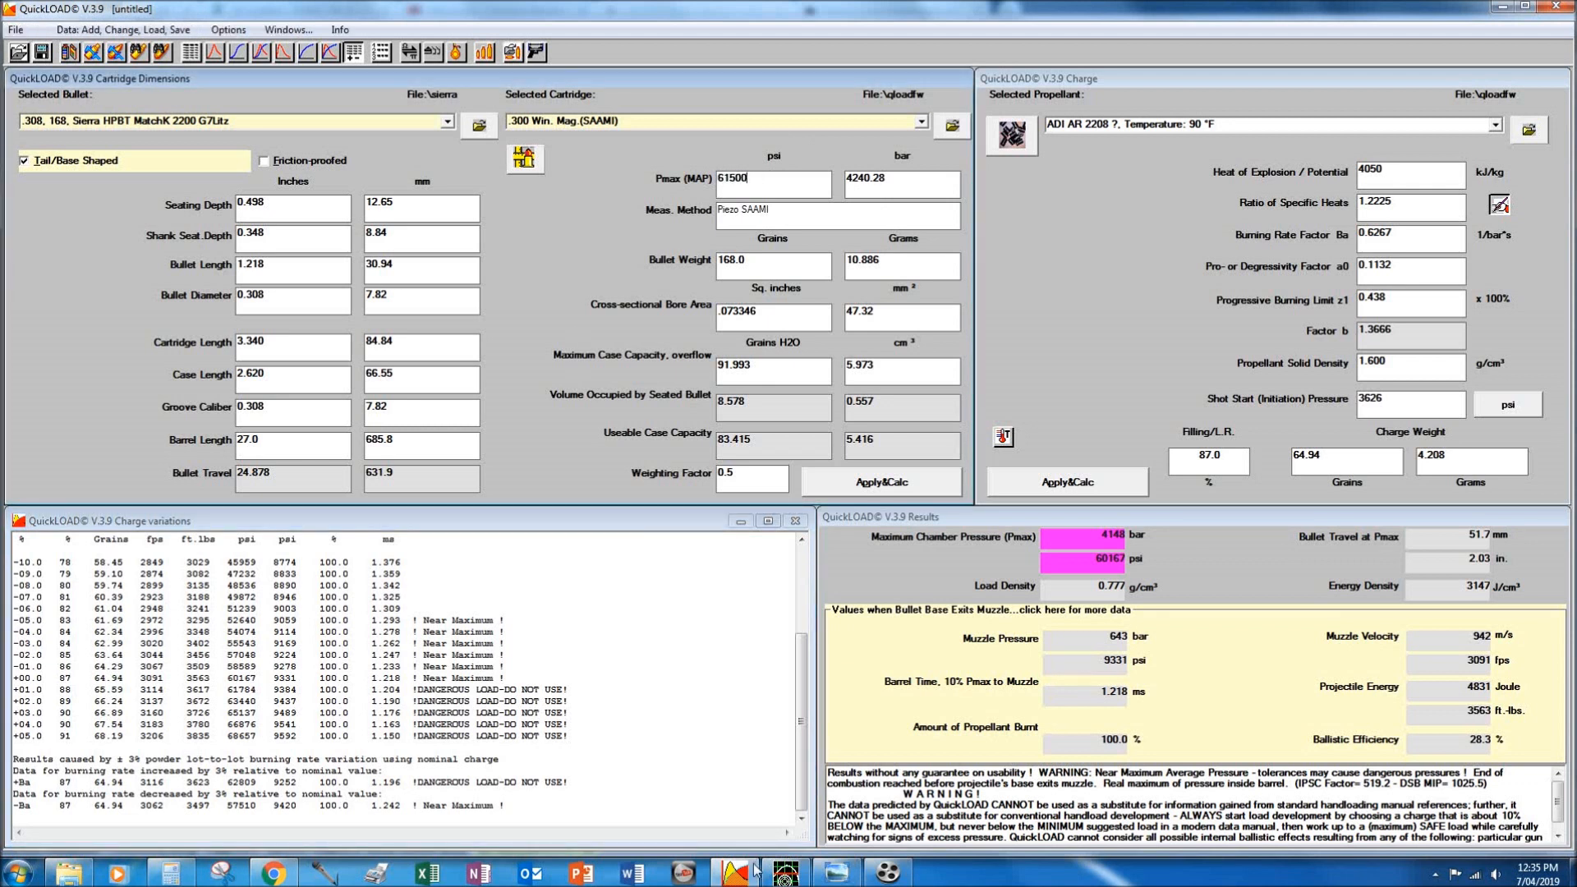
mouse_move(801, 877)
mouse_move(314, 154)
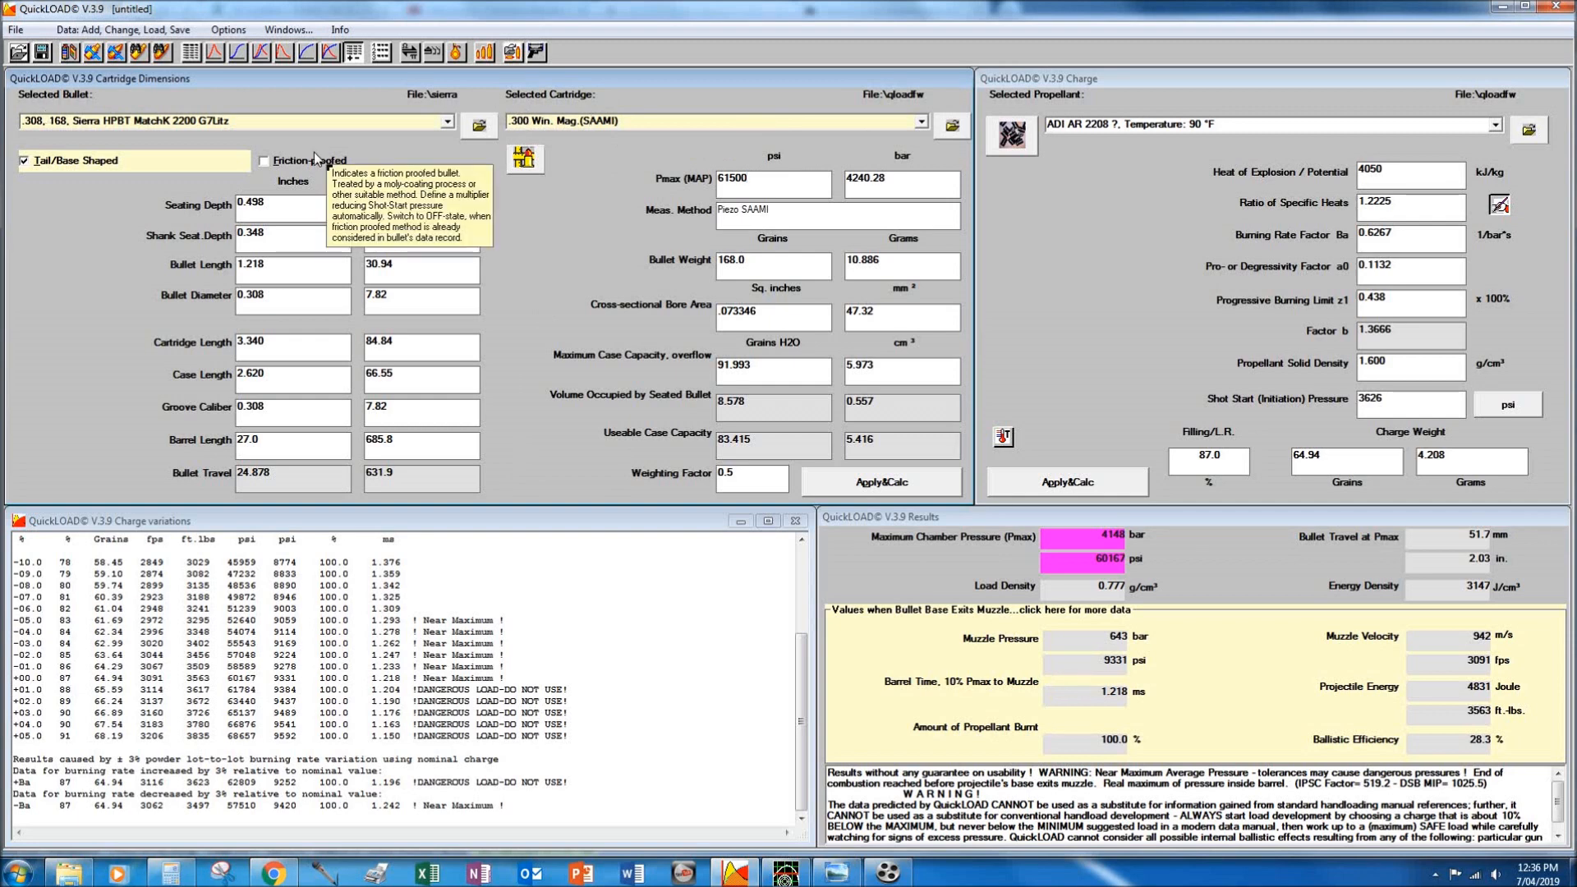
double_click(764, 367)
mouse_move(713, 374)
double_click(266, 439)
double_click(271, 372)
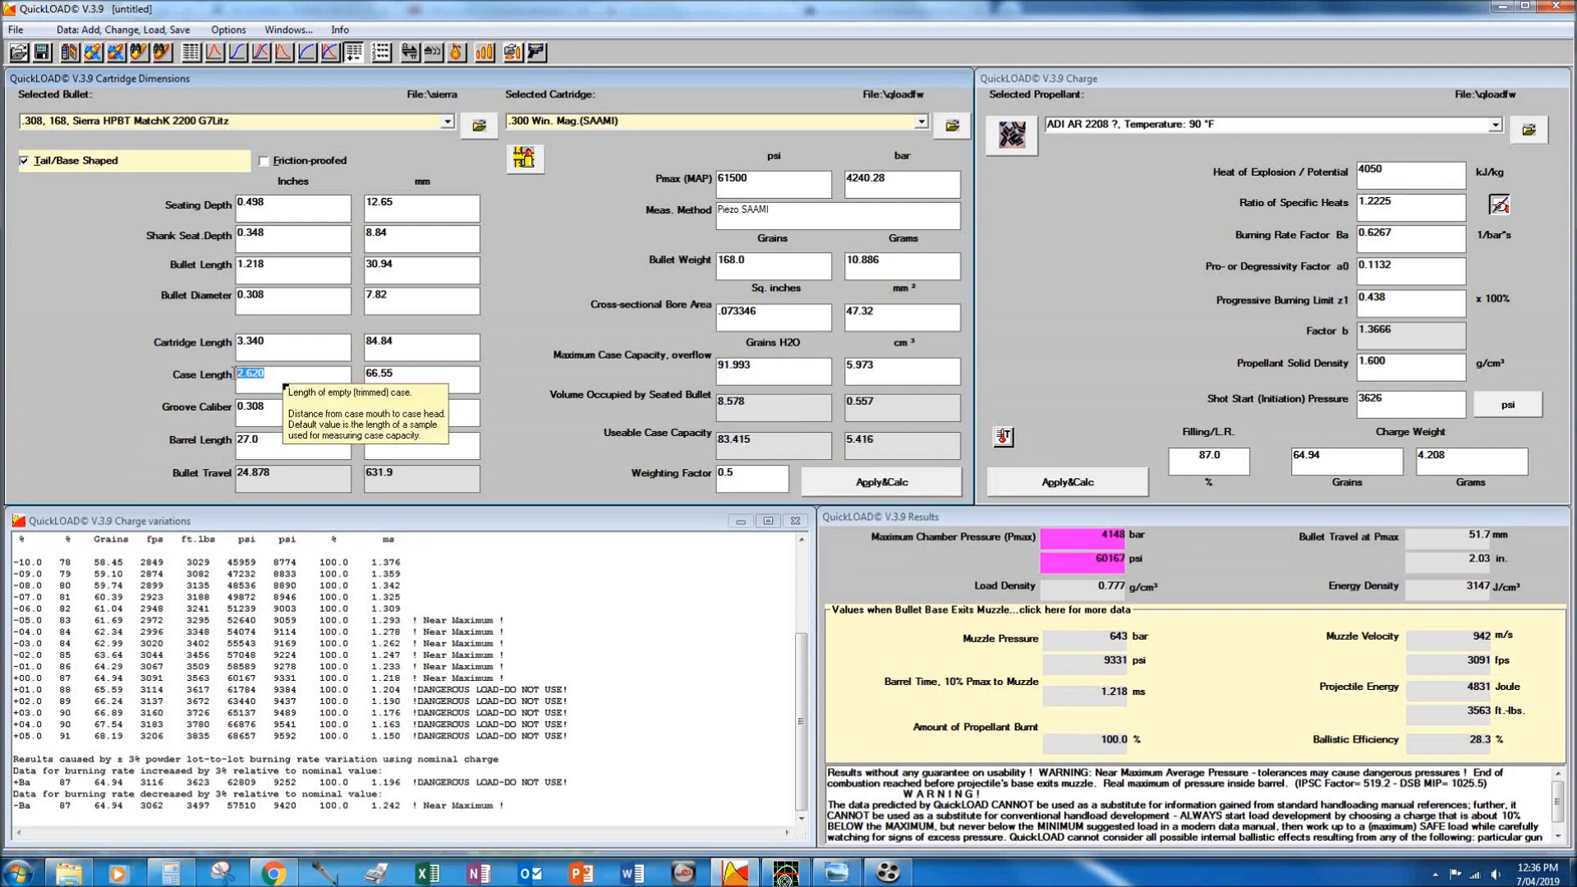
double_click(278, 339)
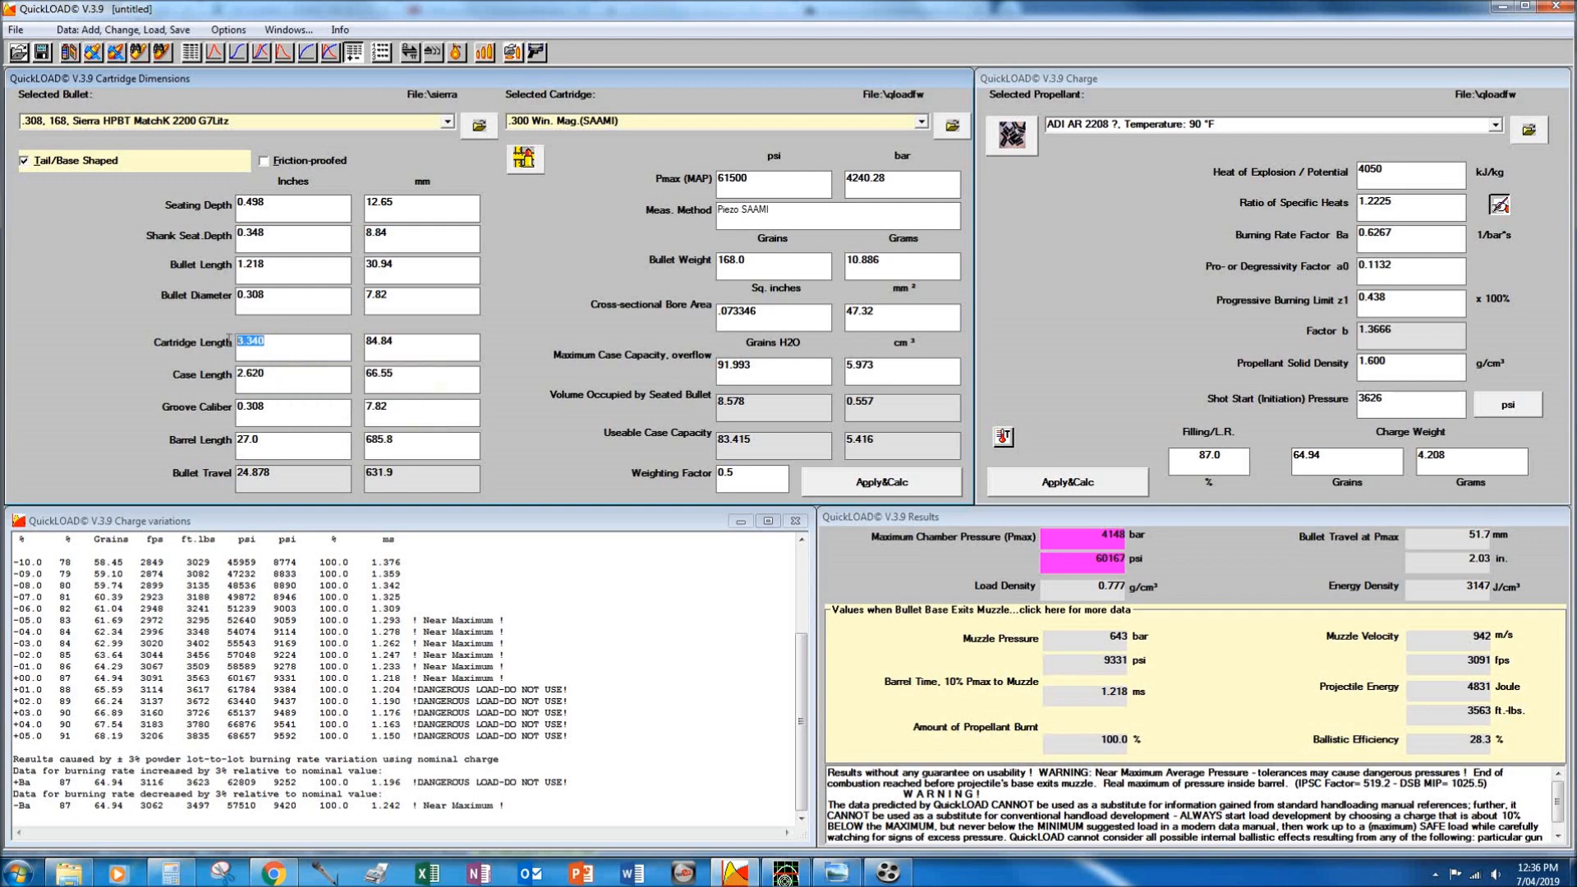
mouse_move(272, 298)
double_click(272, 263)
left_click(1086, 123)
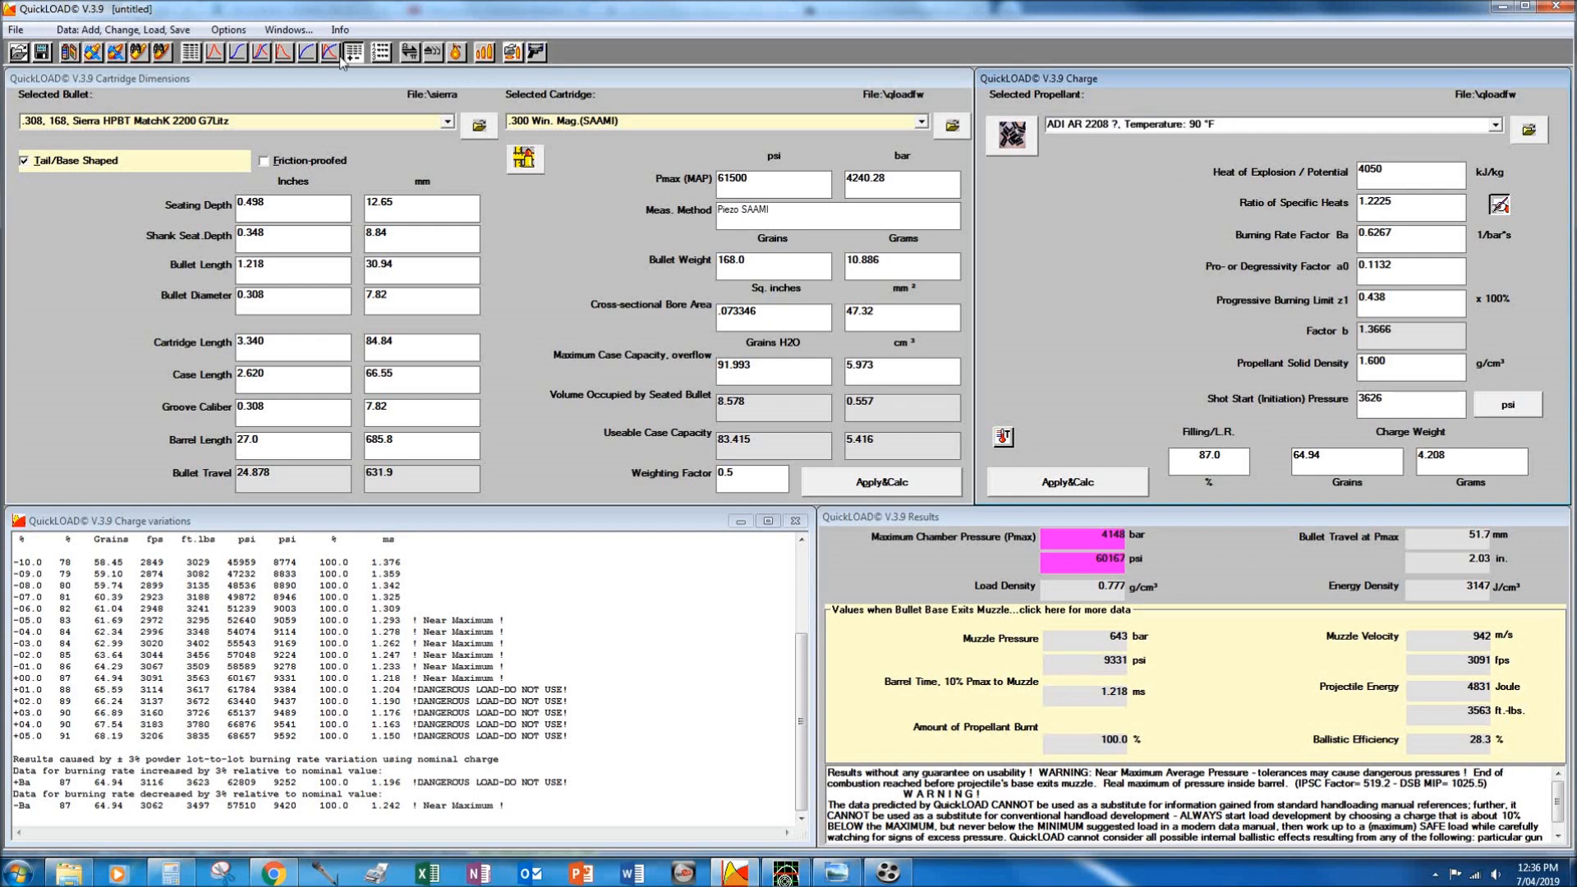
Look at the propellant table setup options and exit without applying them.
left_click(381, 52)
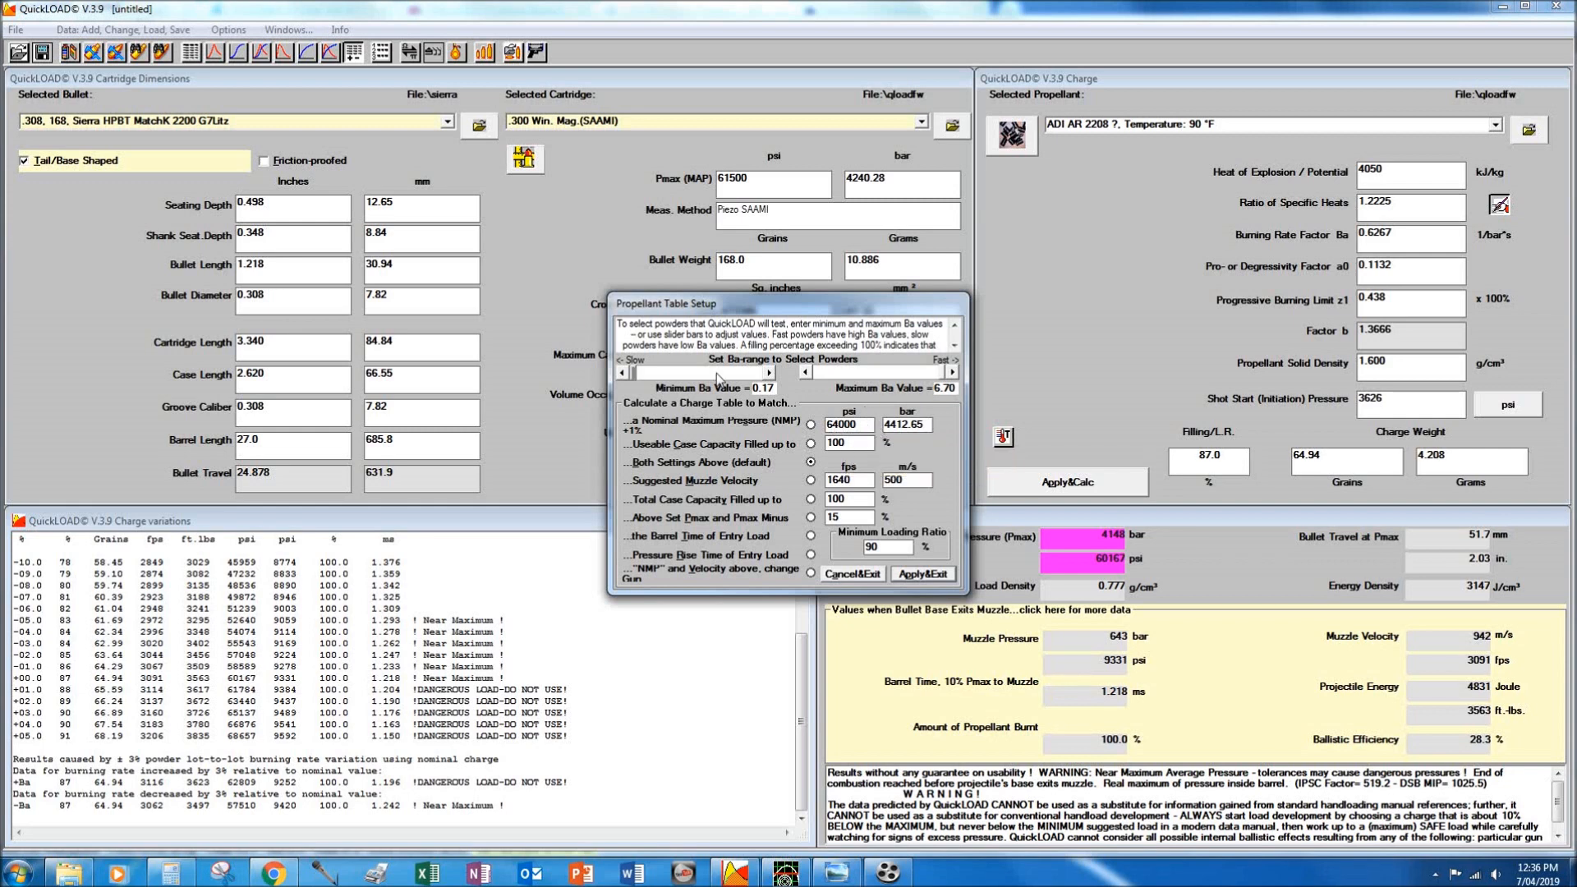
left_click(870, 574)
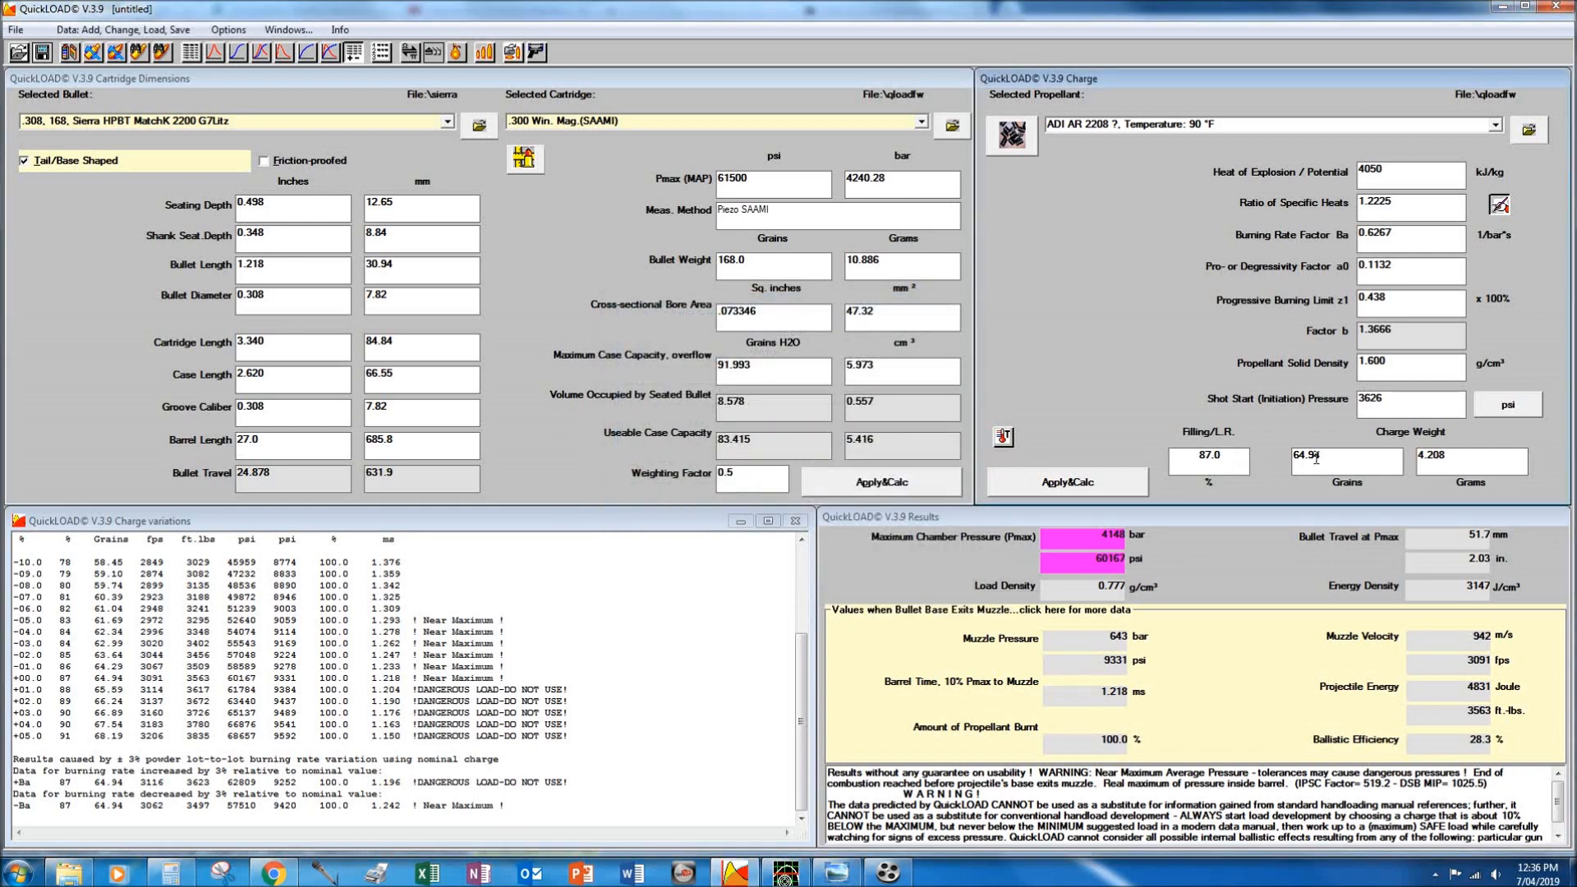
View the pressure and velocity diagram, return to the charge variations and highlight the -2 % and -1 % charge rows.
left_click(995, 492)
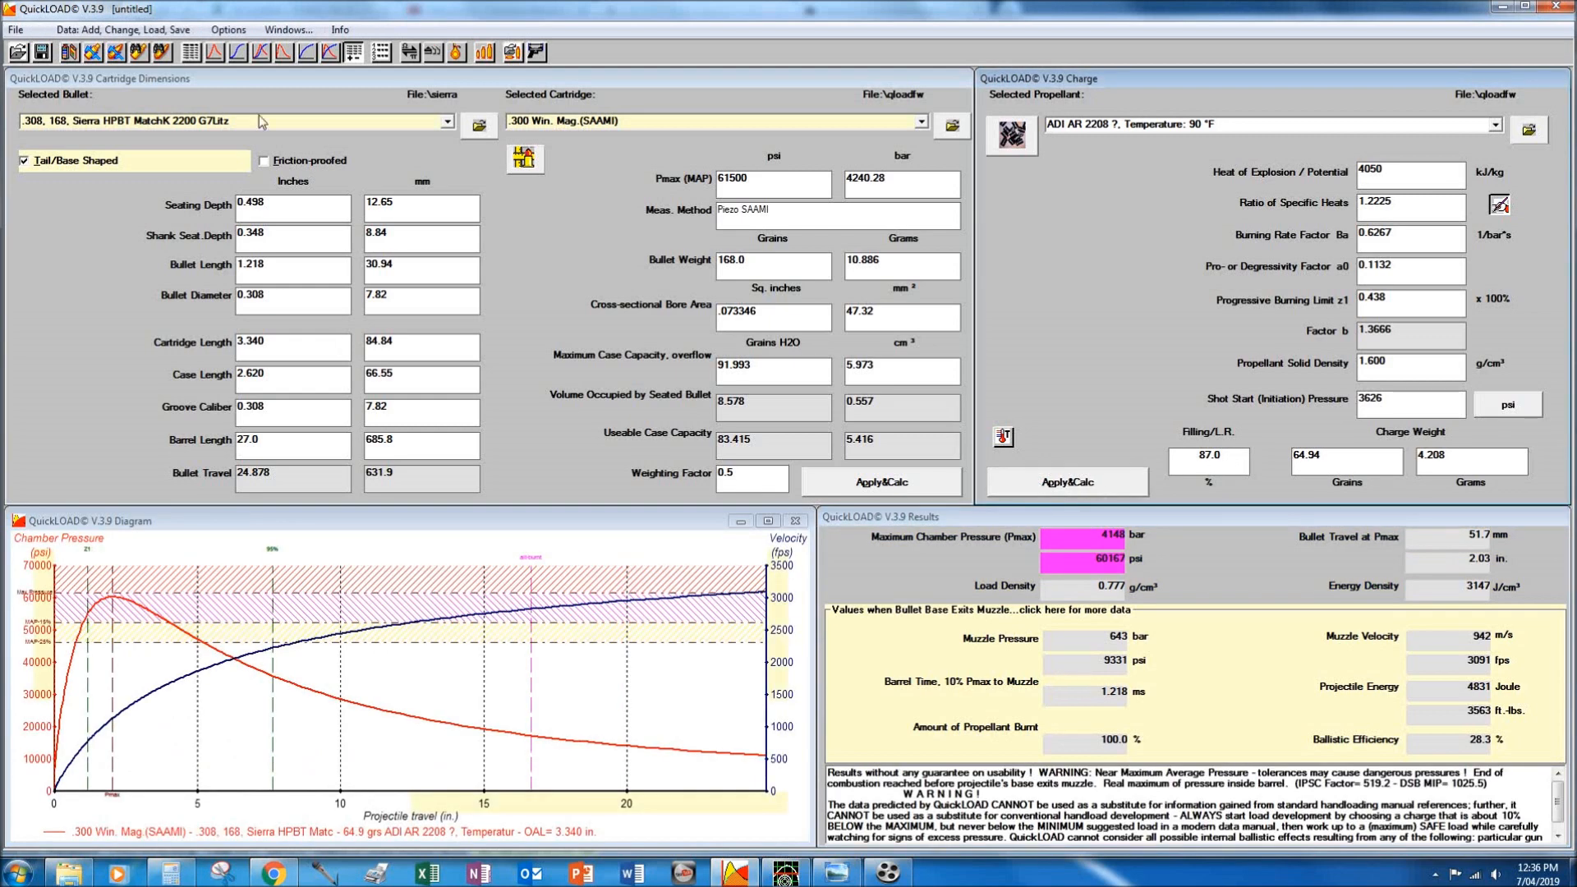
left_click(361, 54)
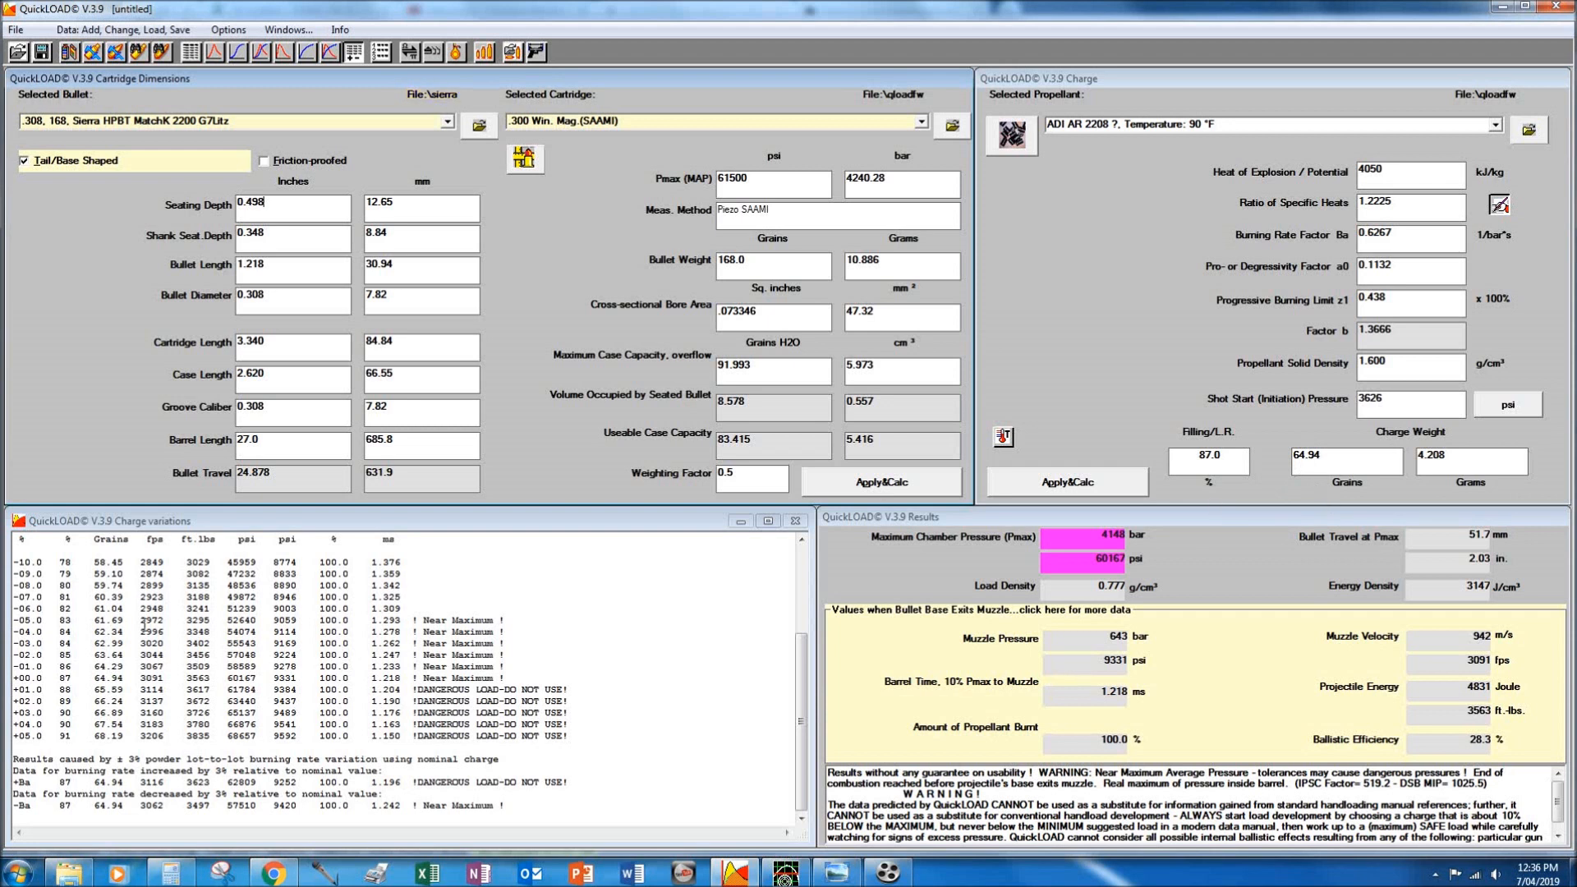
left_click_drag(94, 654, 129, 667)
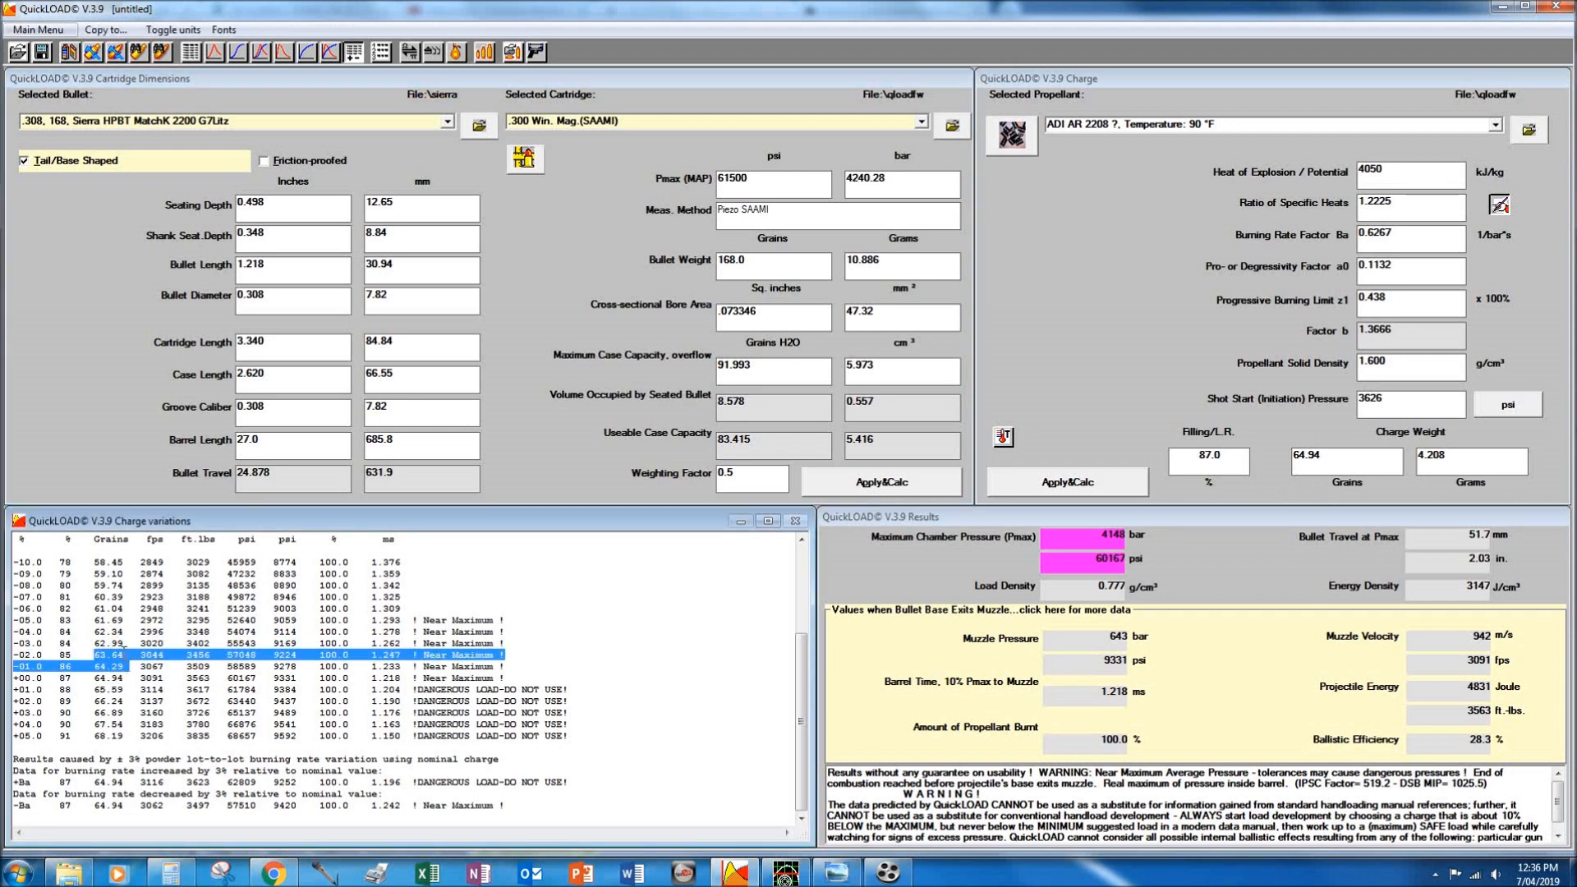
Open the save dialog for the load's .dat loading data file and cancel it without saving.
left_click(122, 646)
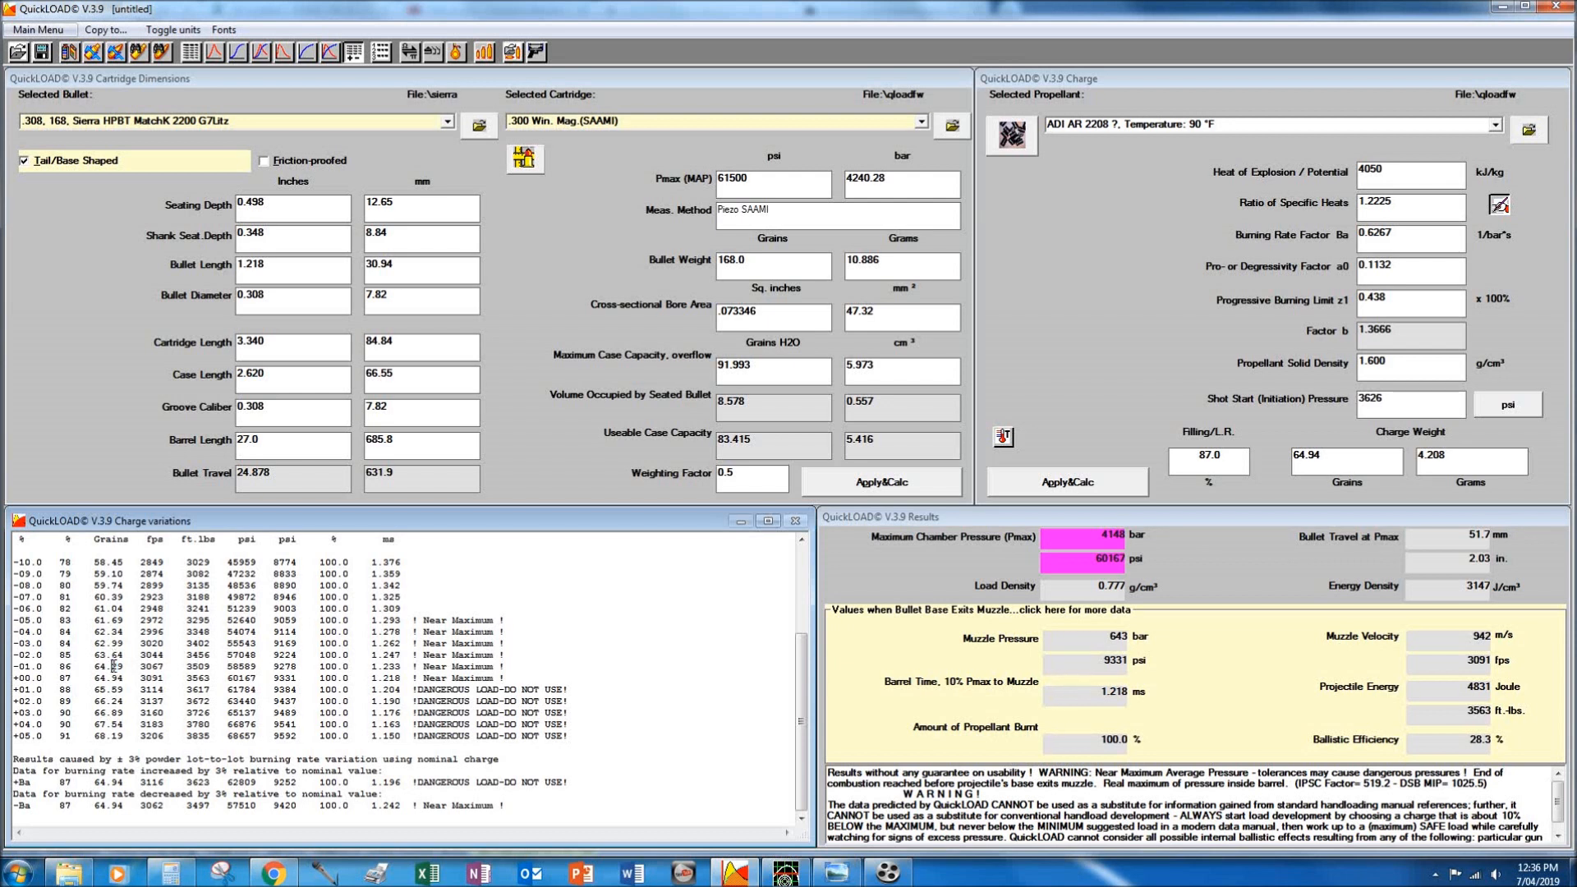
left_click(101, 438)
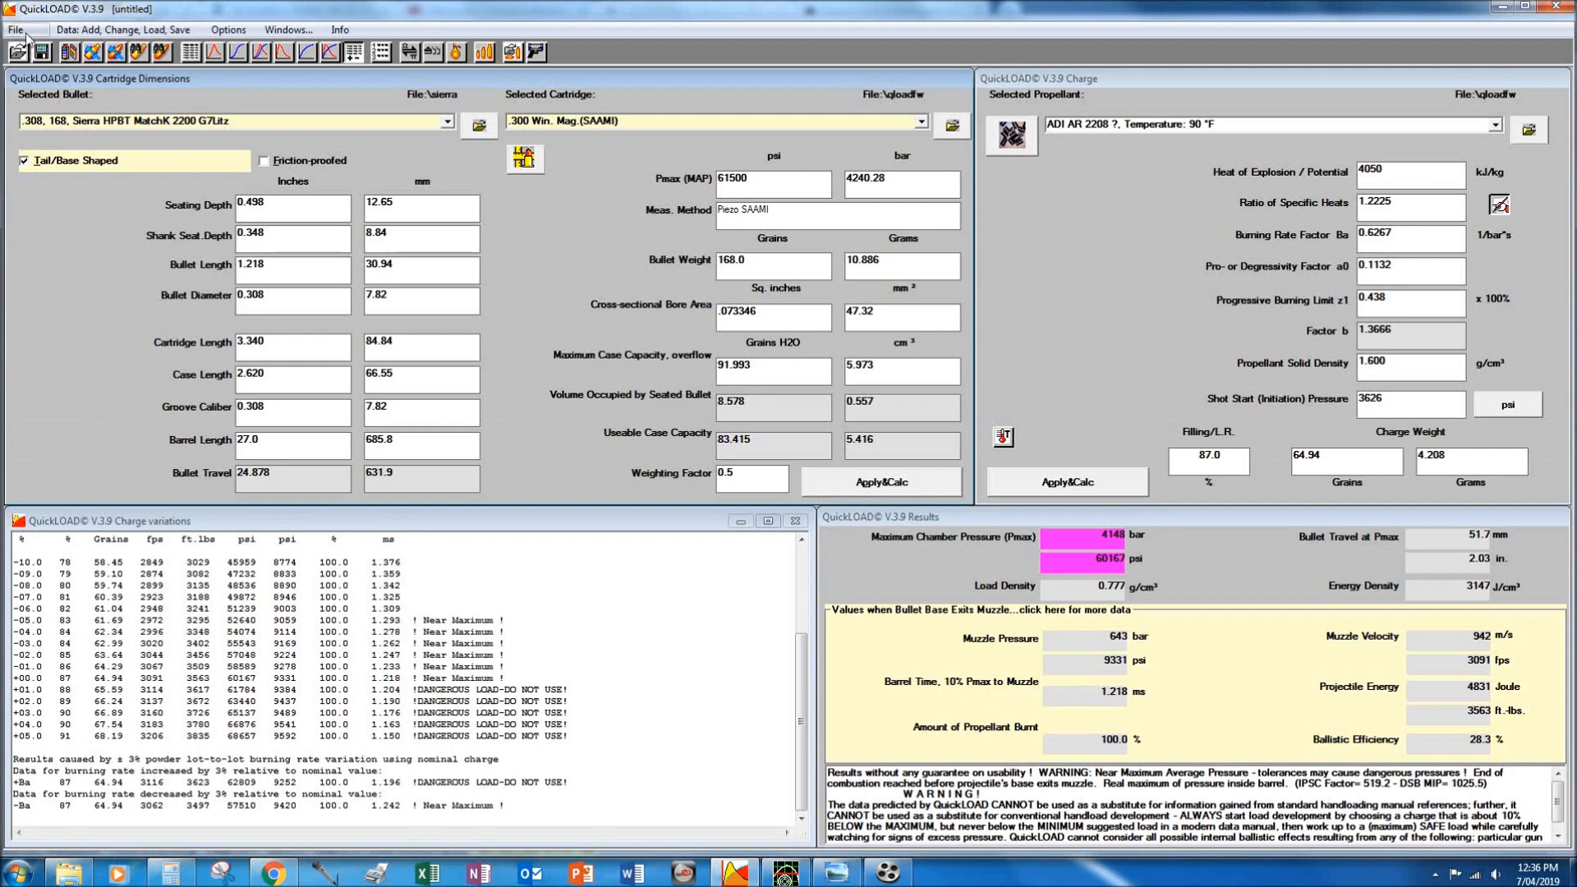
left_click(40, 55)
left_click(261, 651)
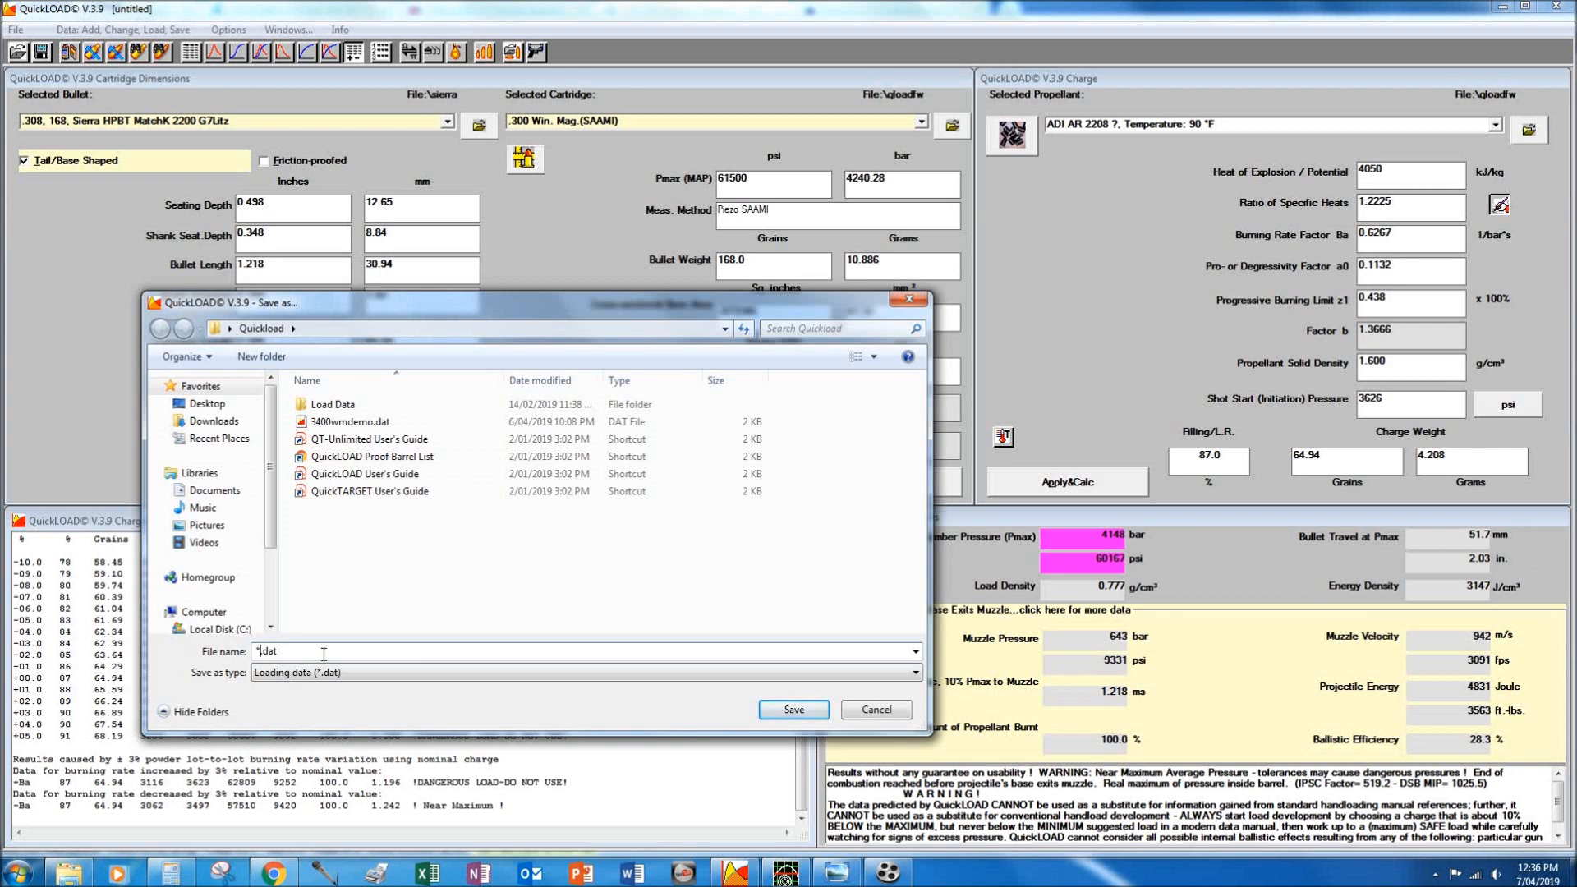
key("BackSpace")
left_click(885, 708)
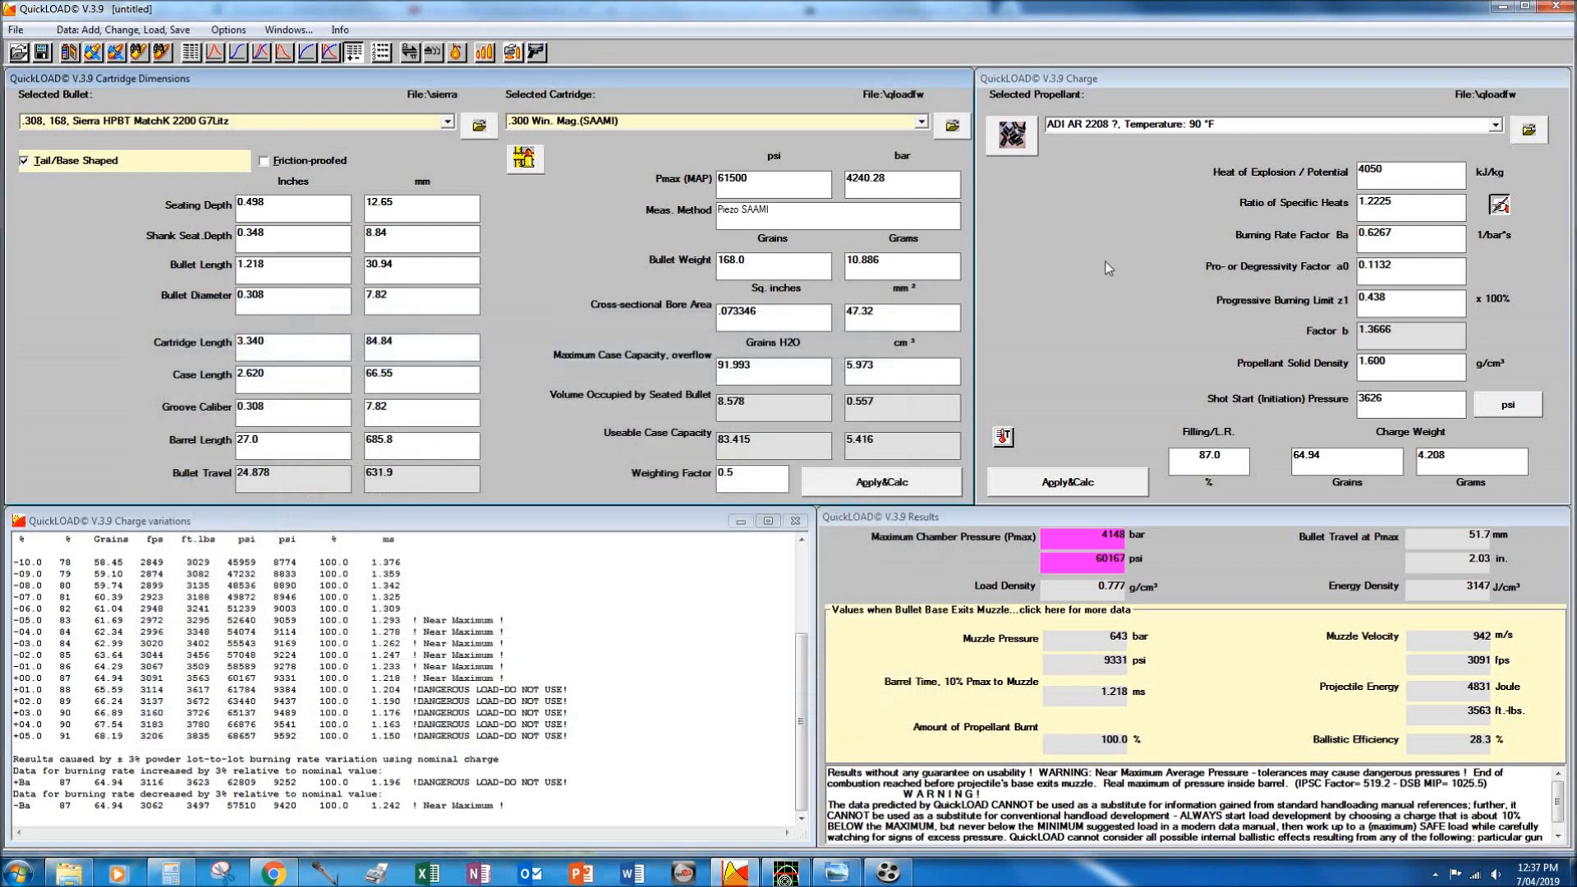
Switch to Chrome and examine the SAAMI maximum pressure table on the lasc.us page, highlighting its web address.
left_click(786, 872)
left_click(739, 870)
left_click(273, 872)
left_click(106, 14)
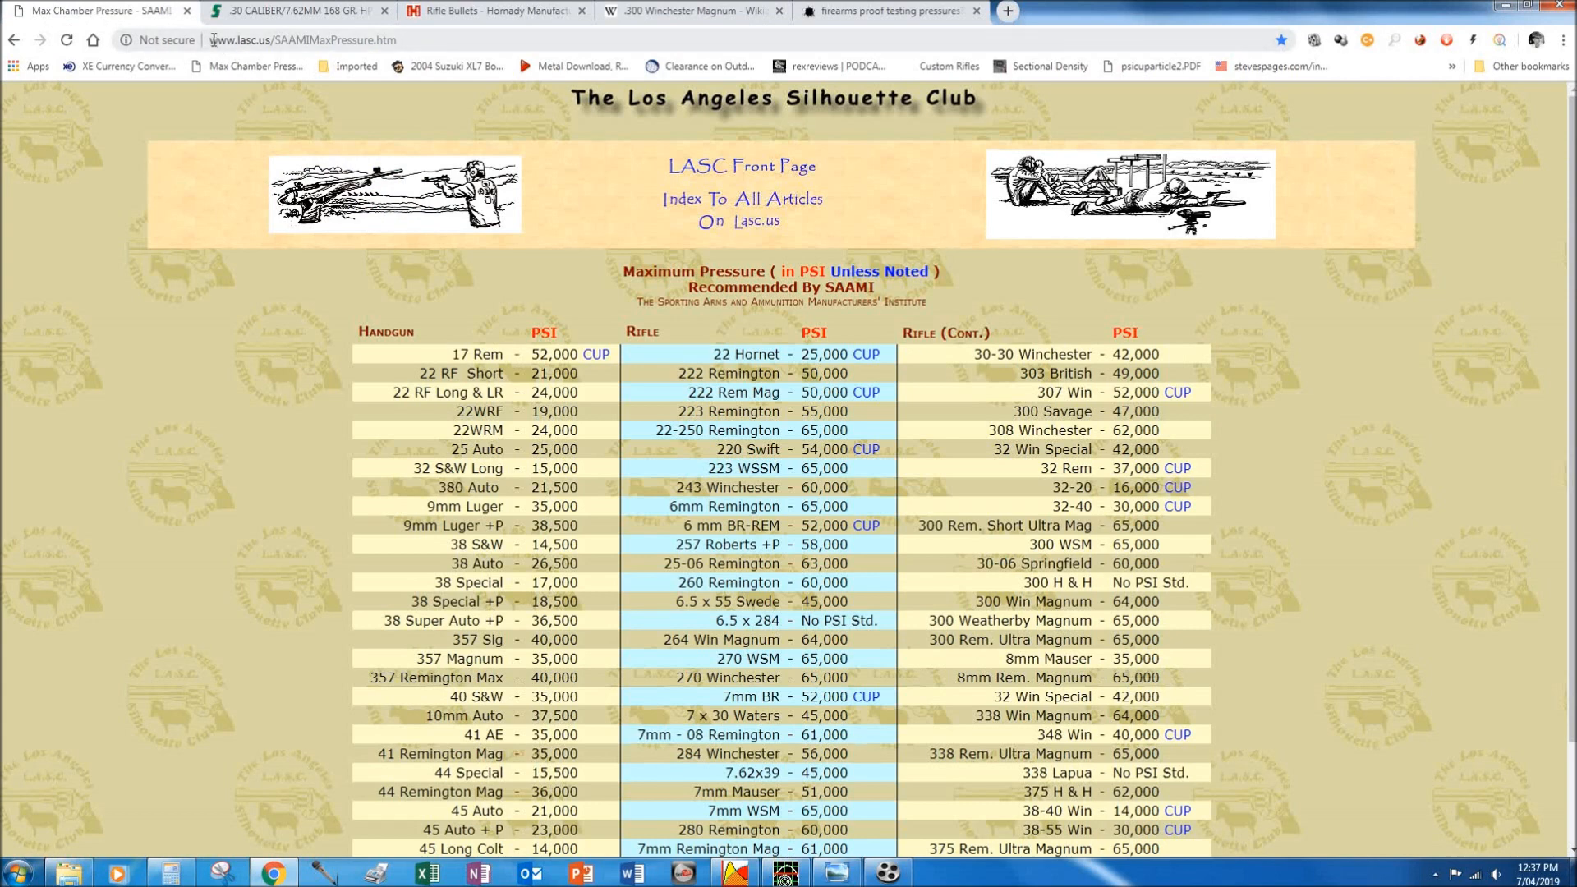
left_click_drag(212, 39, 401, 40)
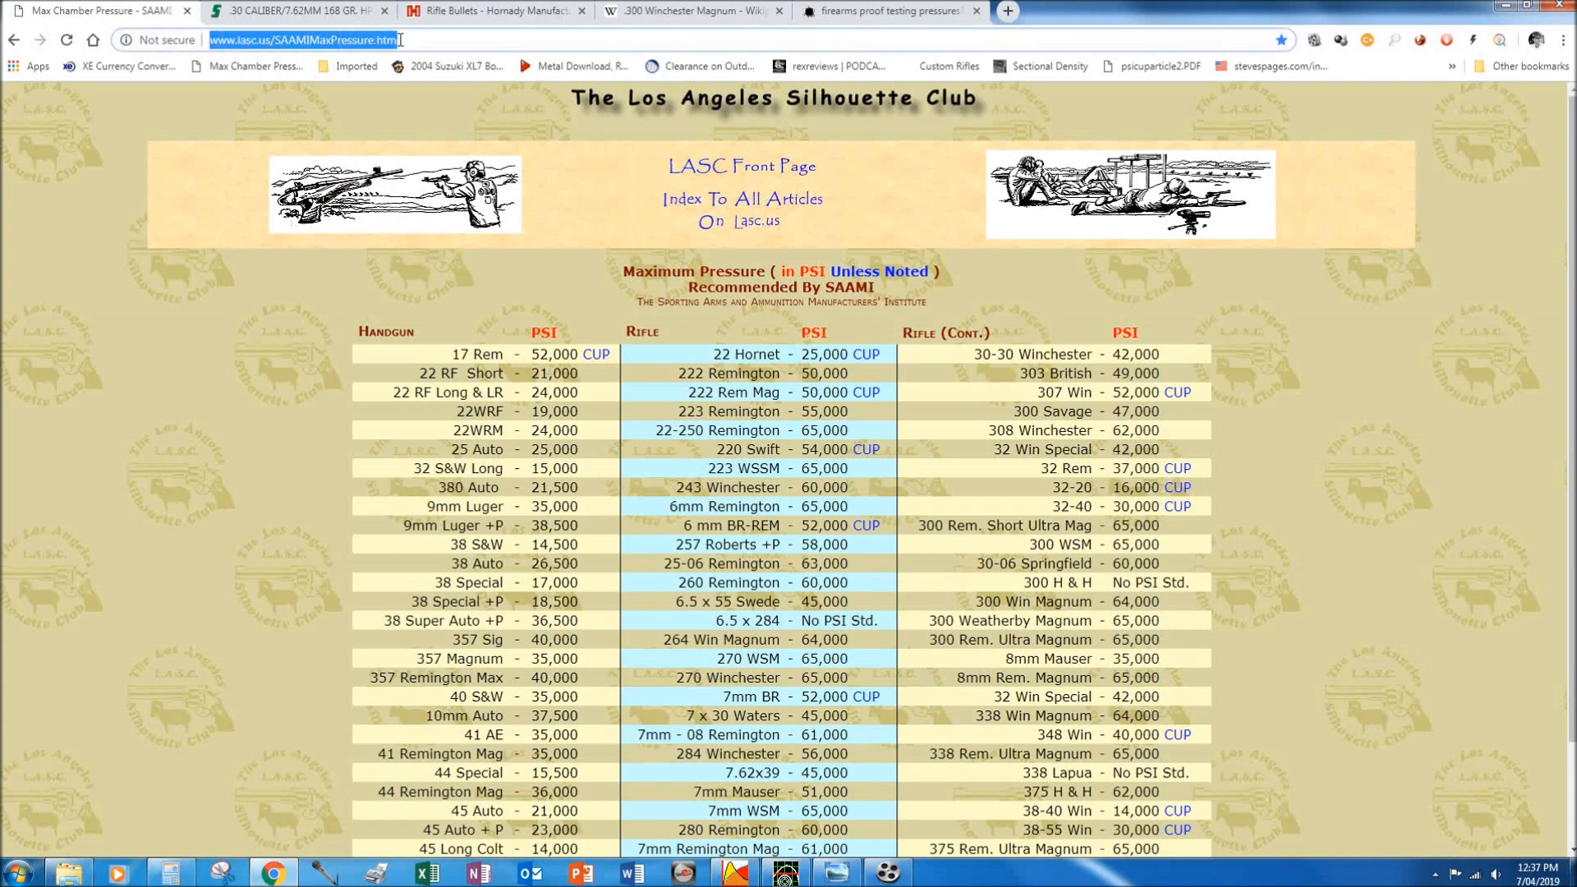
left_click(401, 39)
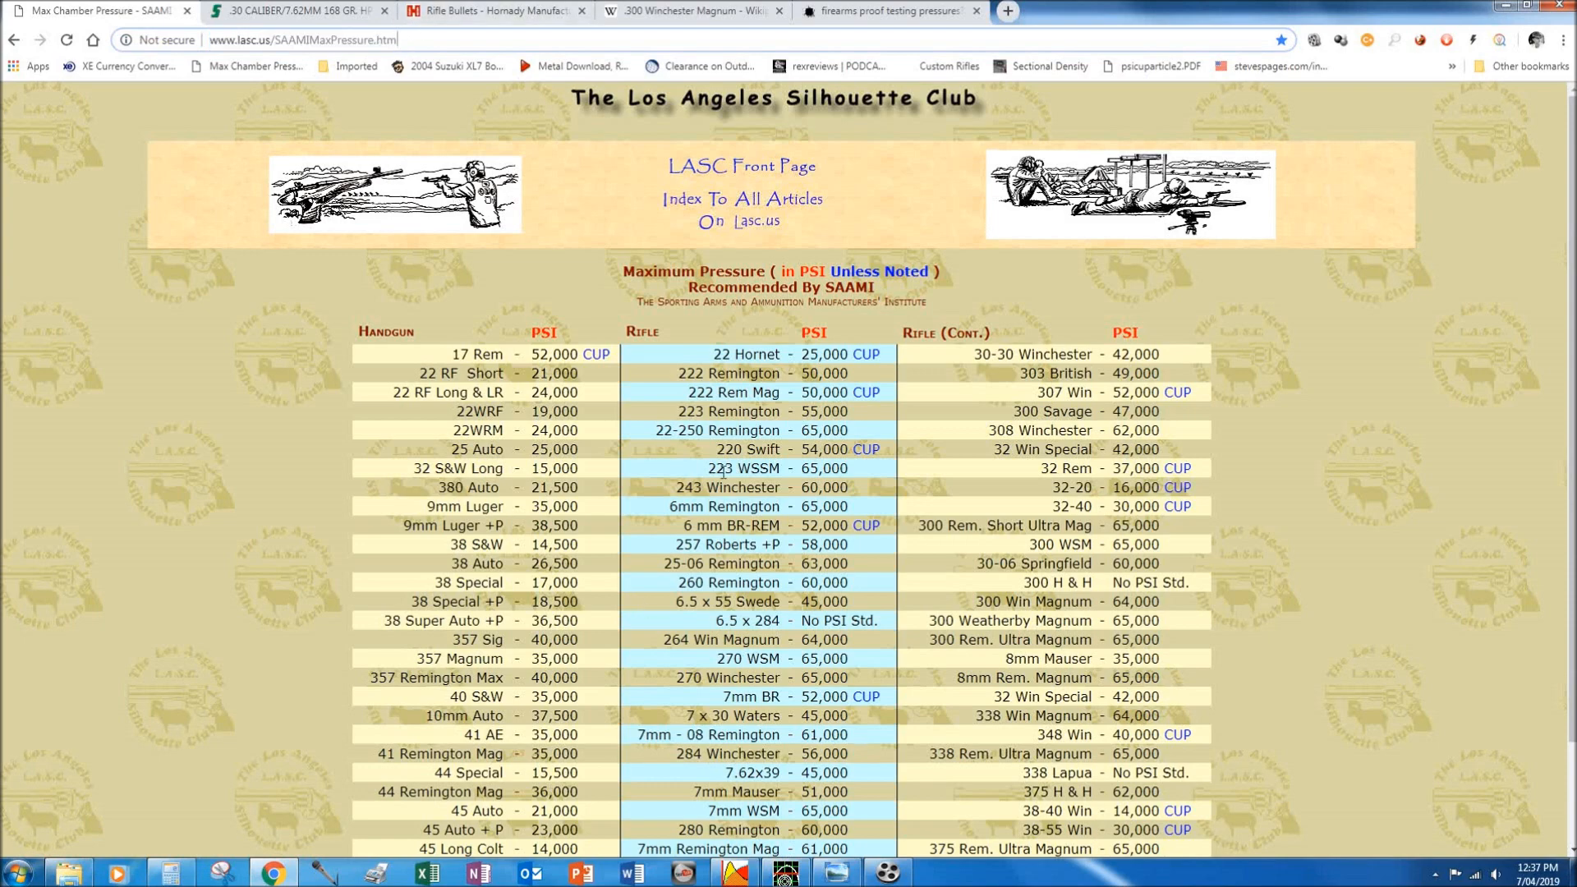
scroll(724, 473, "down", 2)
scroll(723, 473, "down", 1)
scroll(723, 473, "up", 3)
scroll(724, 473, "down", 3)
scroll(722, 471, "up", 3)
Look through the open bullet, .300 Winchester Magnum and proof testing pages, ending on the SAAMI maximum pressure table.
left_click(263, 13)
left_click(468, 15)
left_click(698, 11)
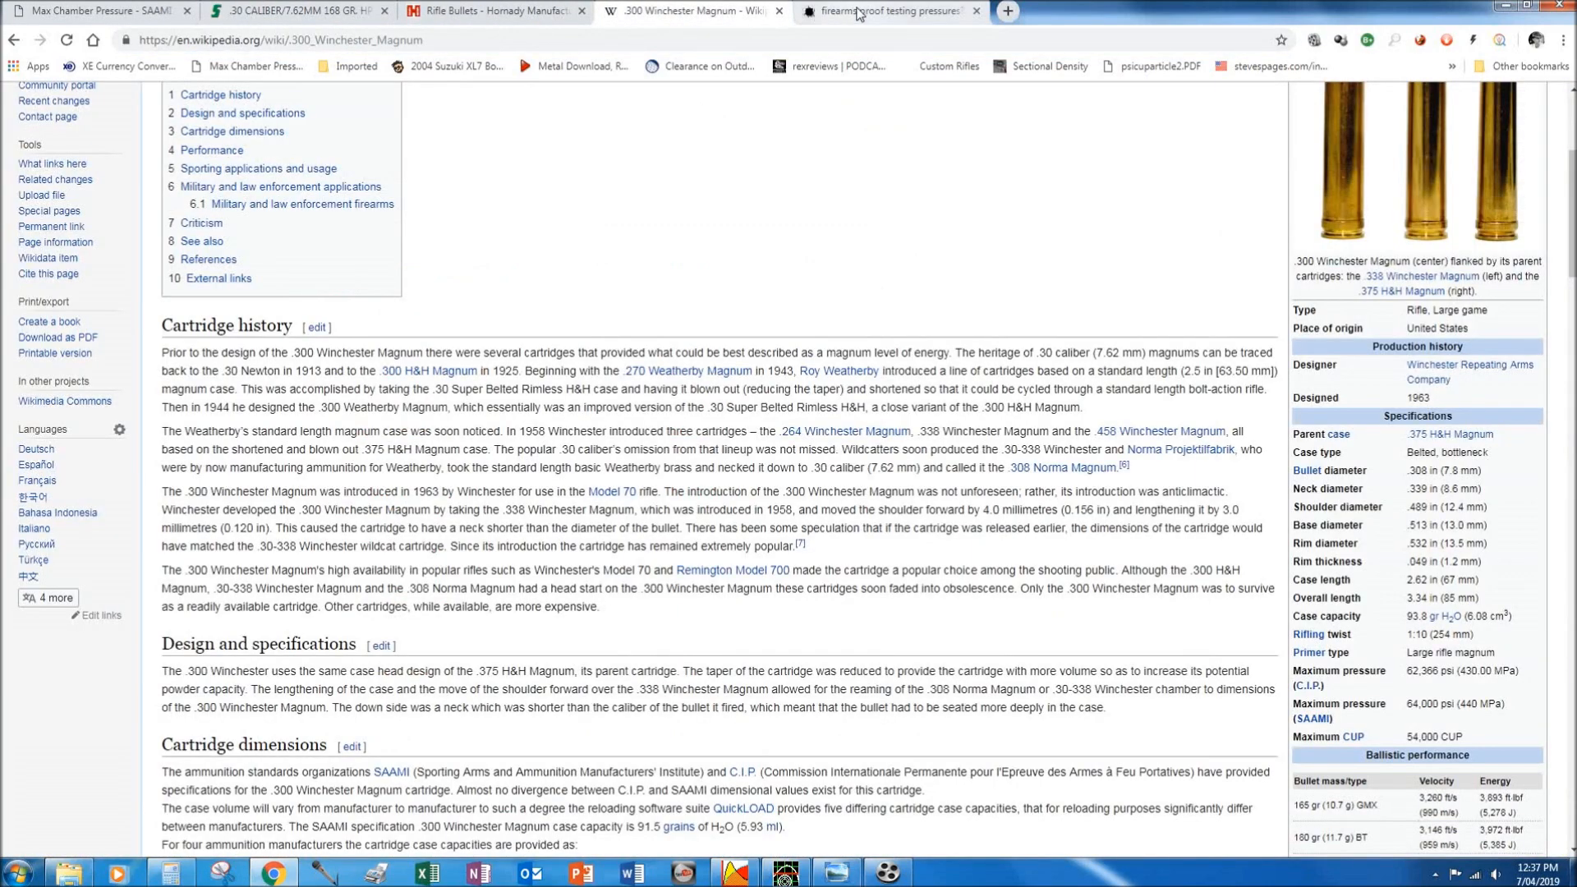
left_click(858, 12)
left_click(723, 13)
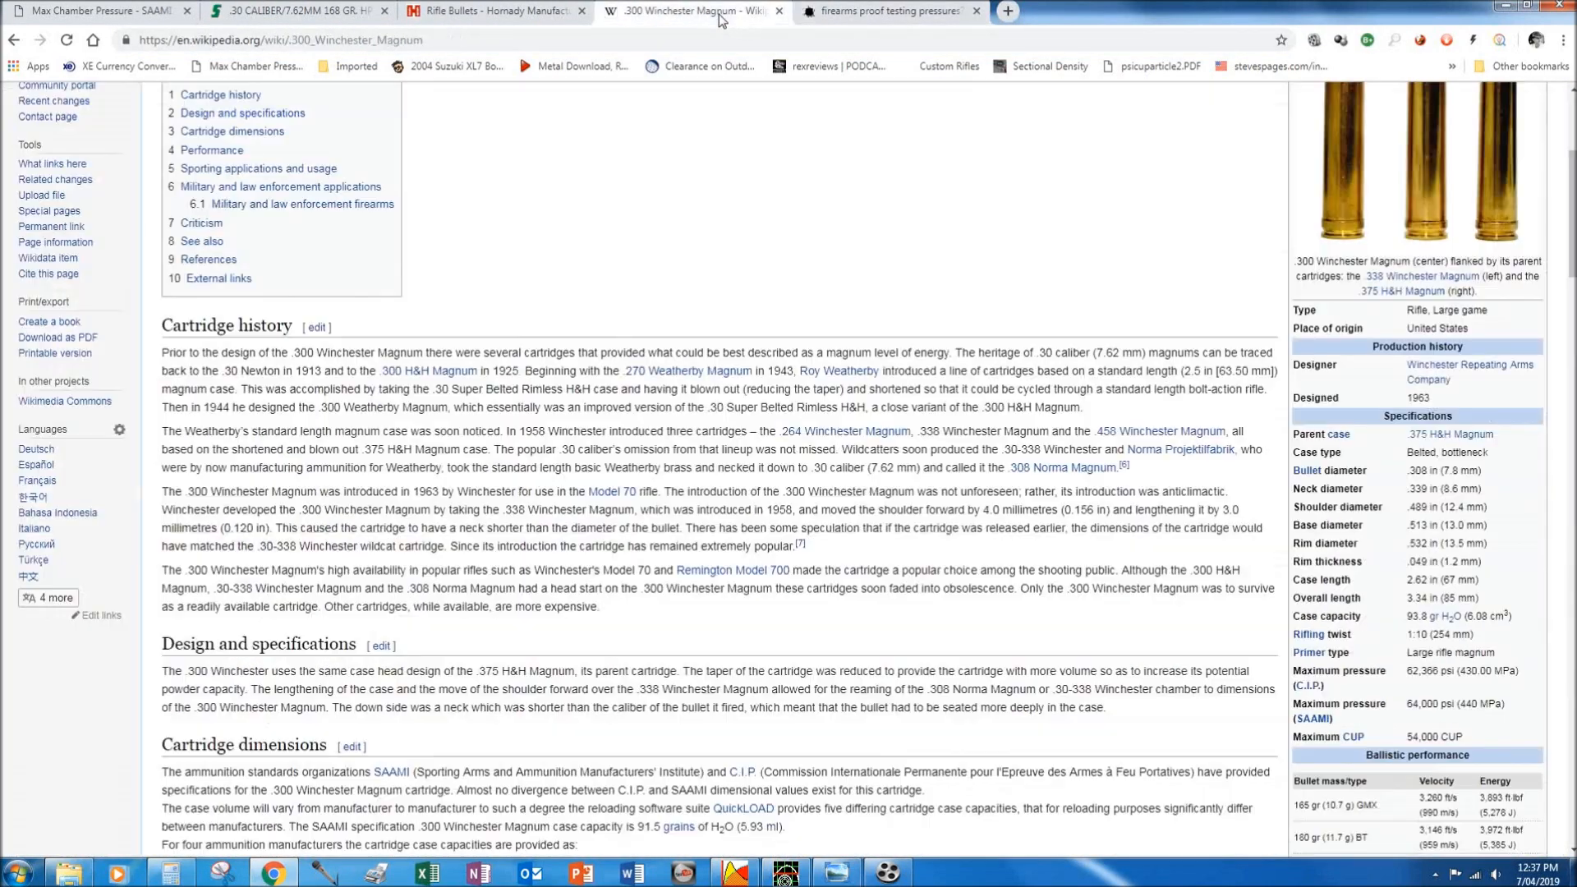
left_click(872, 18)
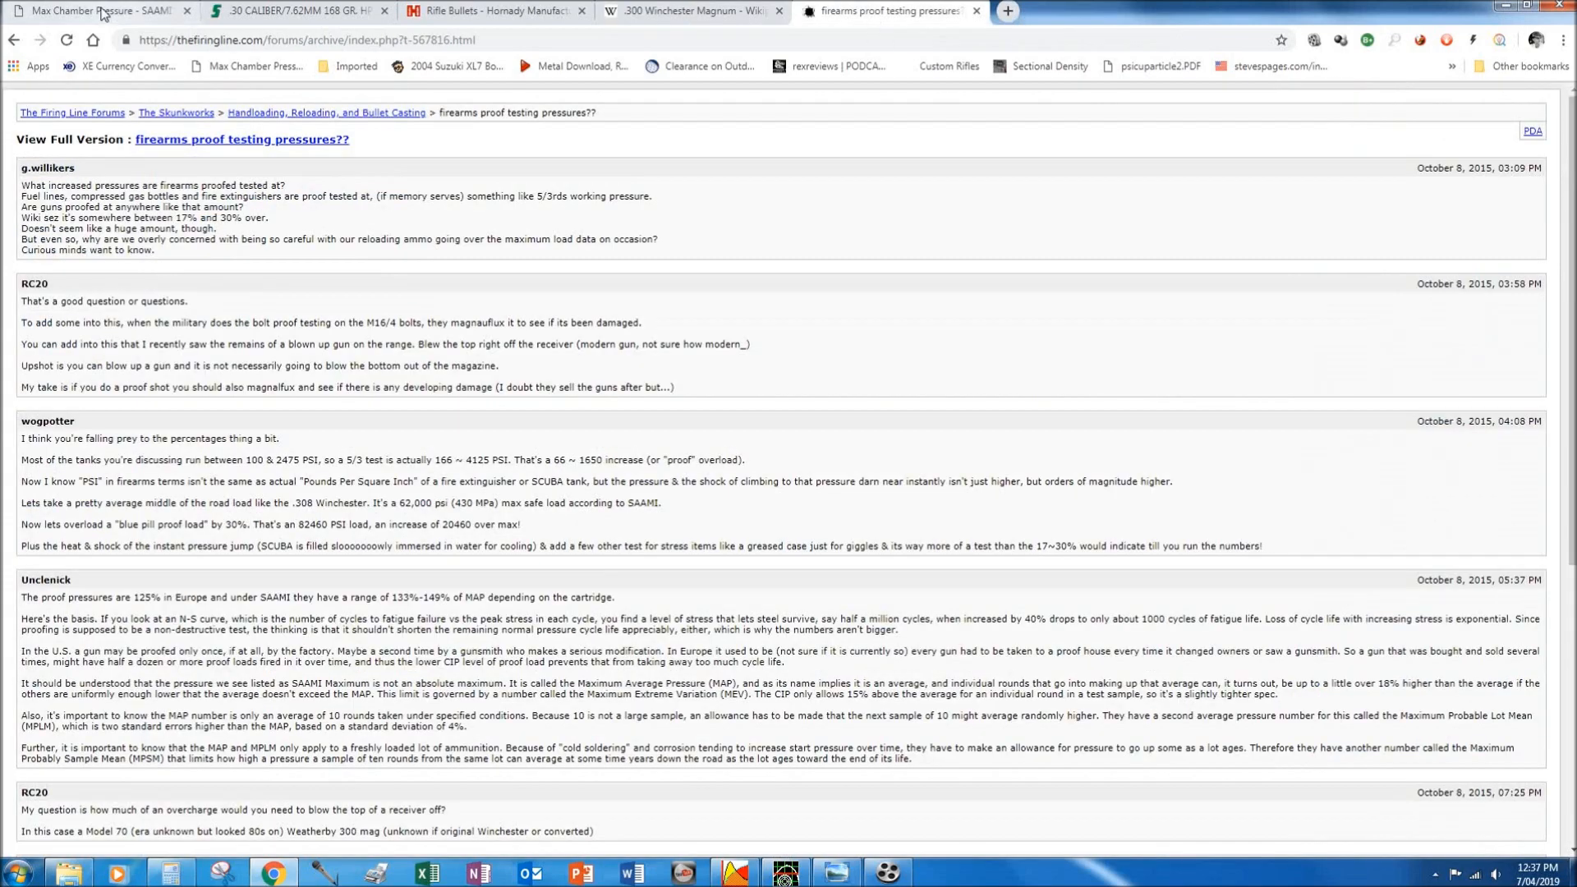
left_click(99, 13)
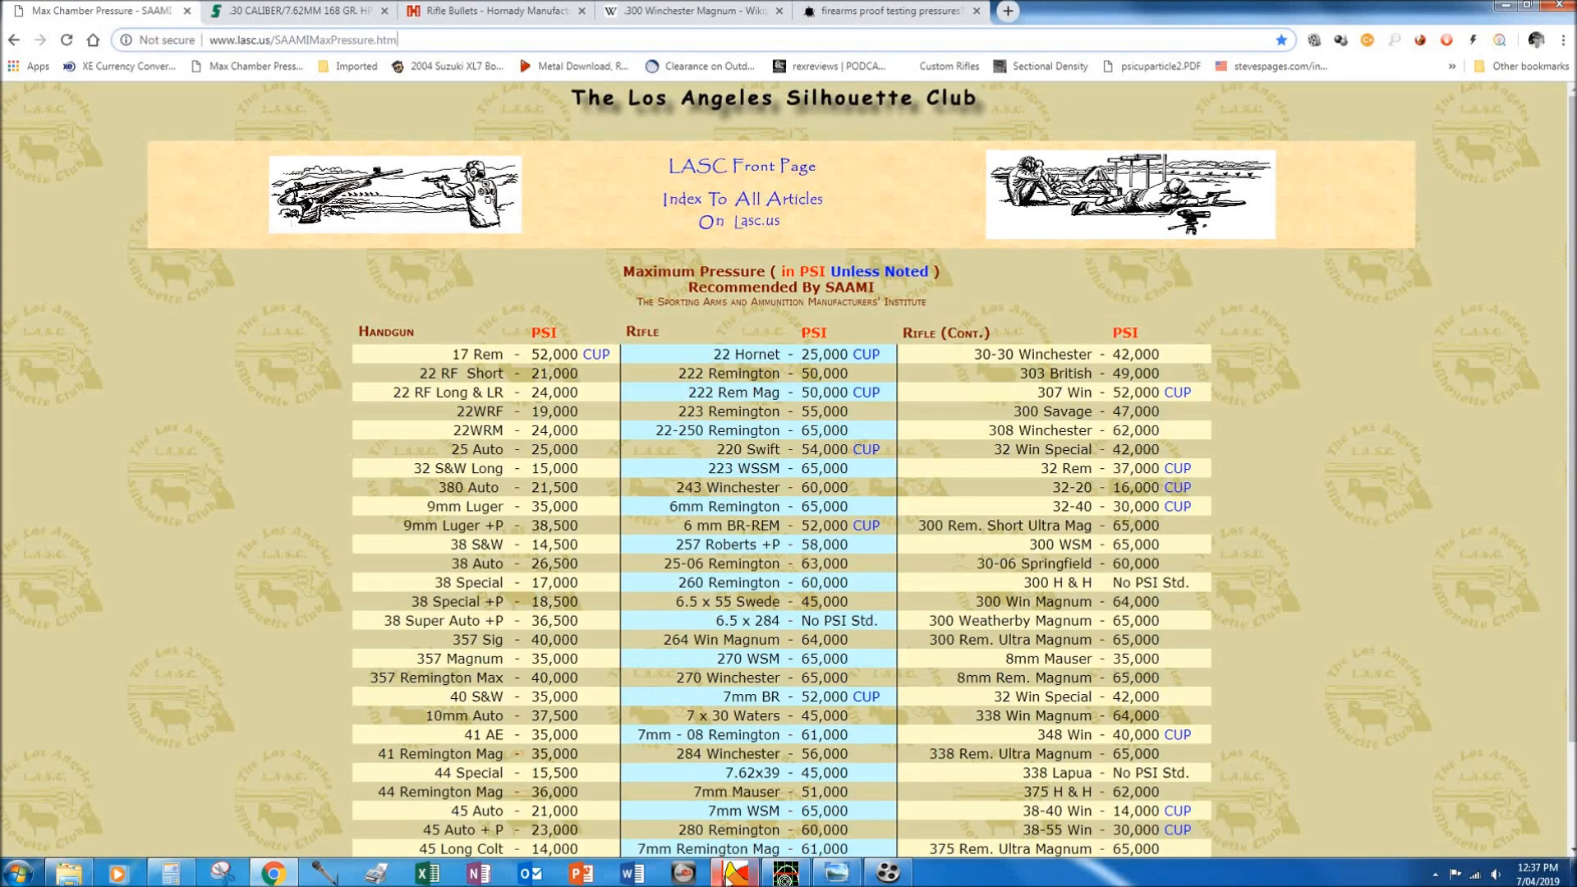
Switch to QuickLOAD and set the cartridge's Pmax (MAP) to 64000 psi.
left_click(733, 872)
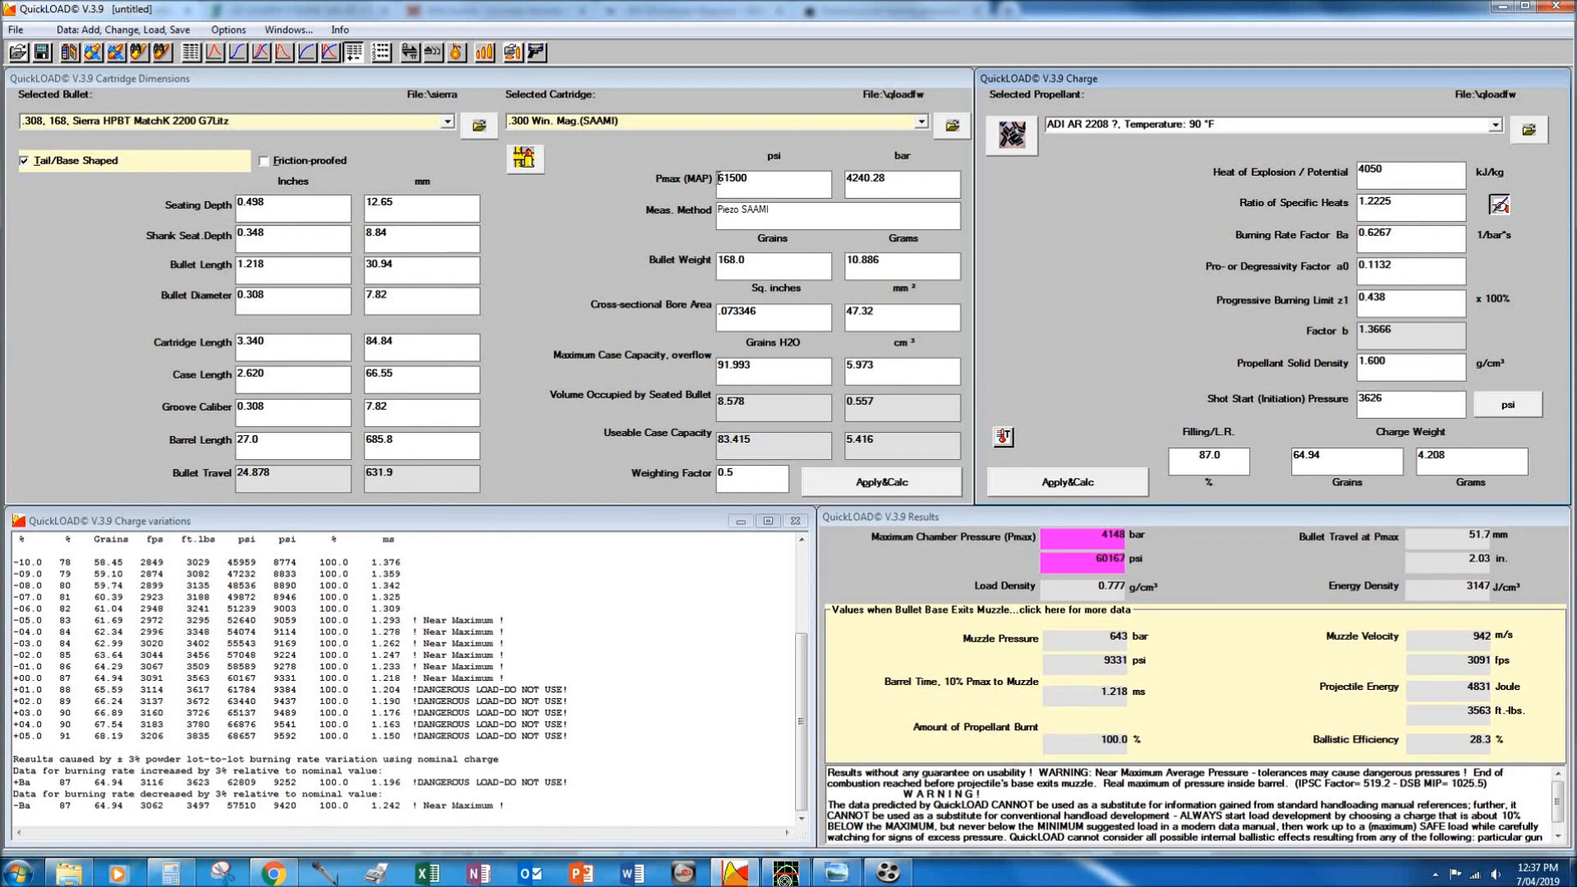
left_click_drag(720, 177, 815, 191)
type("64")
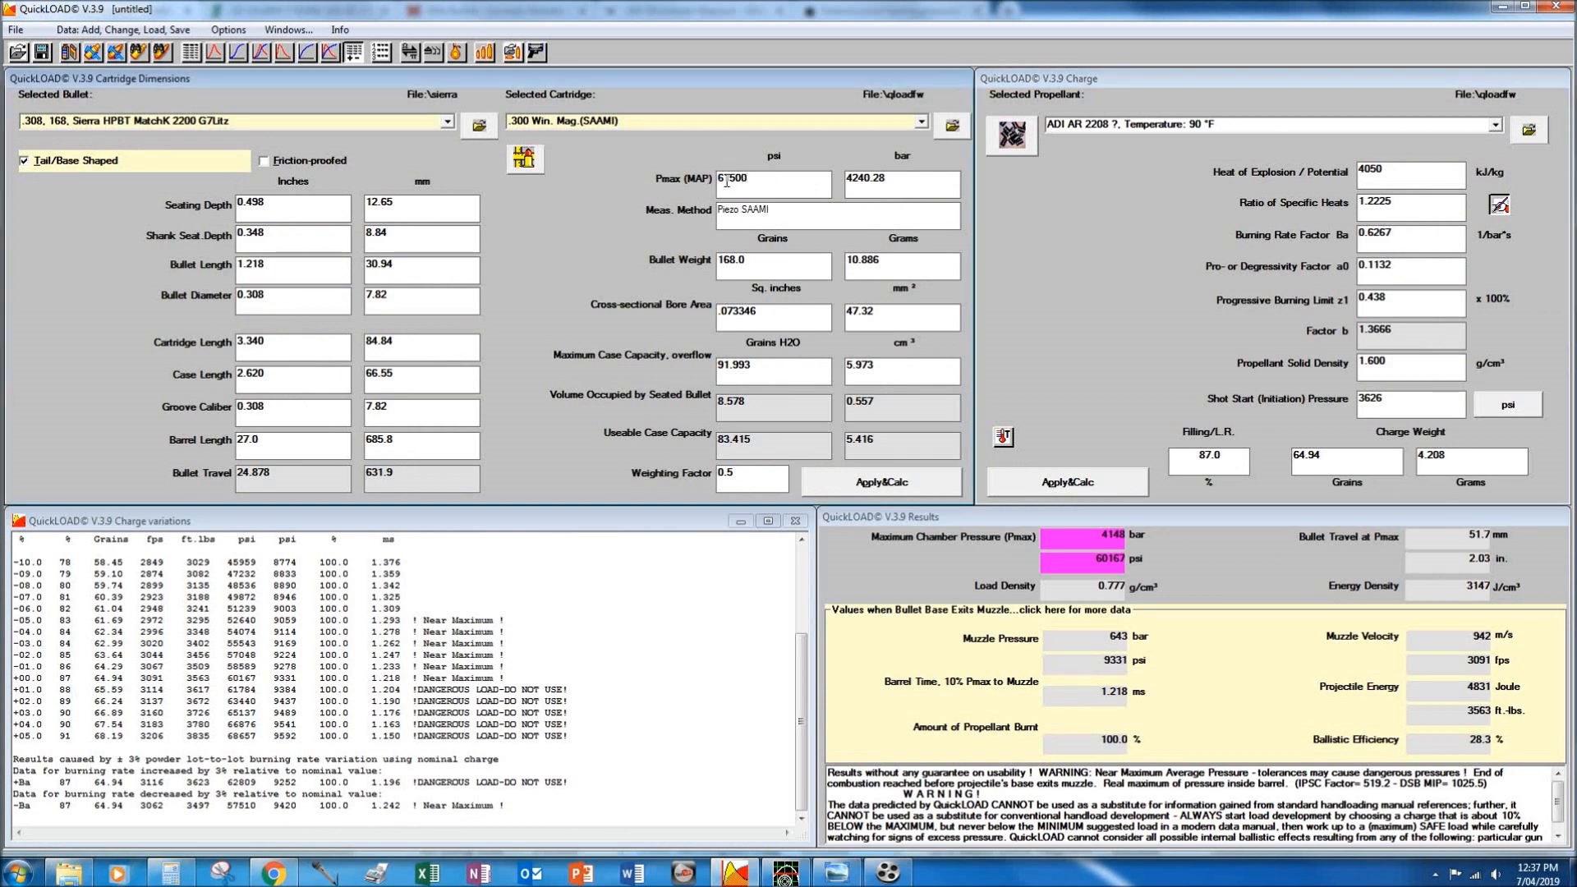
type("000")
key("Return")
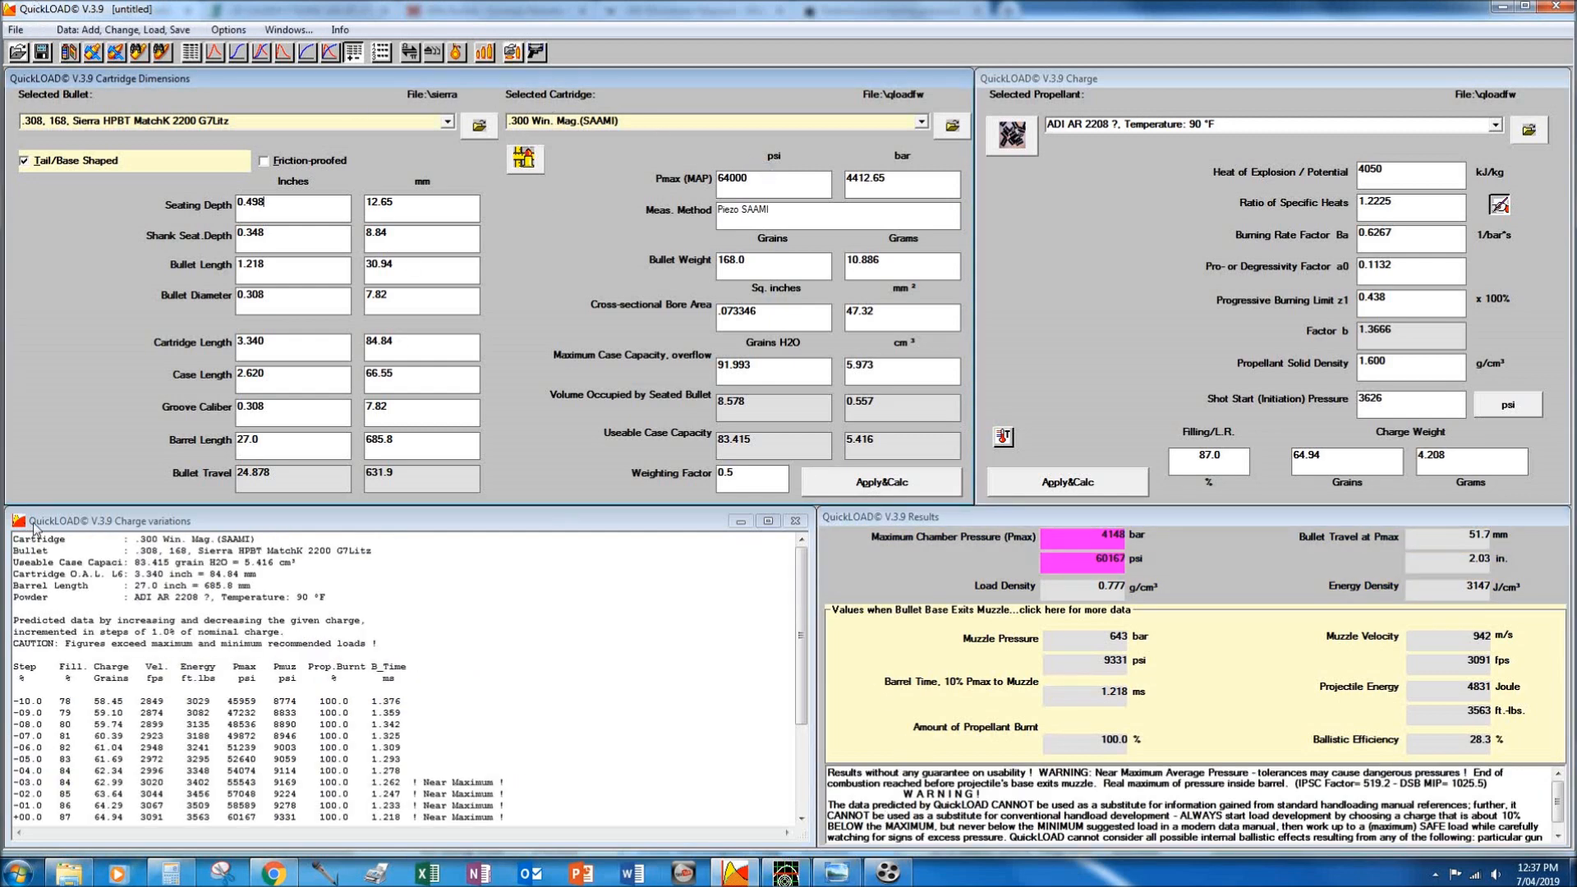
Switch to Chrome, highlight the forum sentence on European and SAAMI proof pressures, and return to the SAAMI pressure table.
left_click(273, 872)
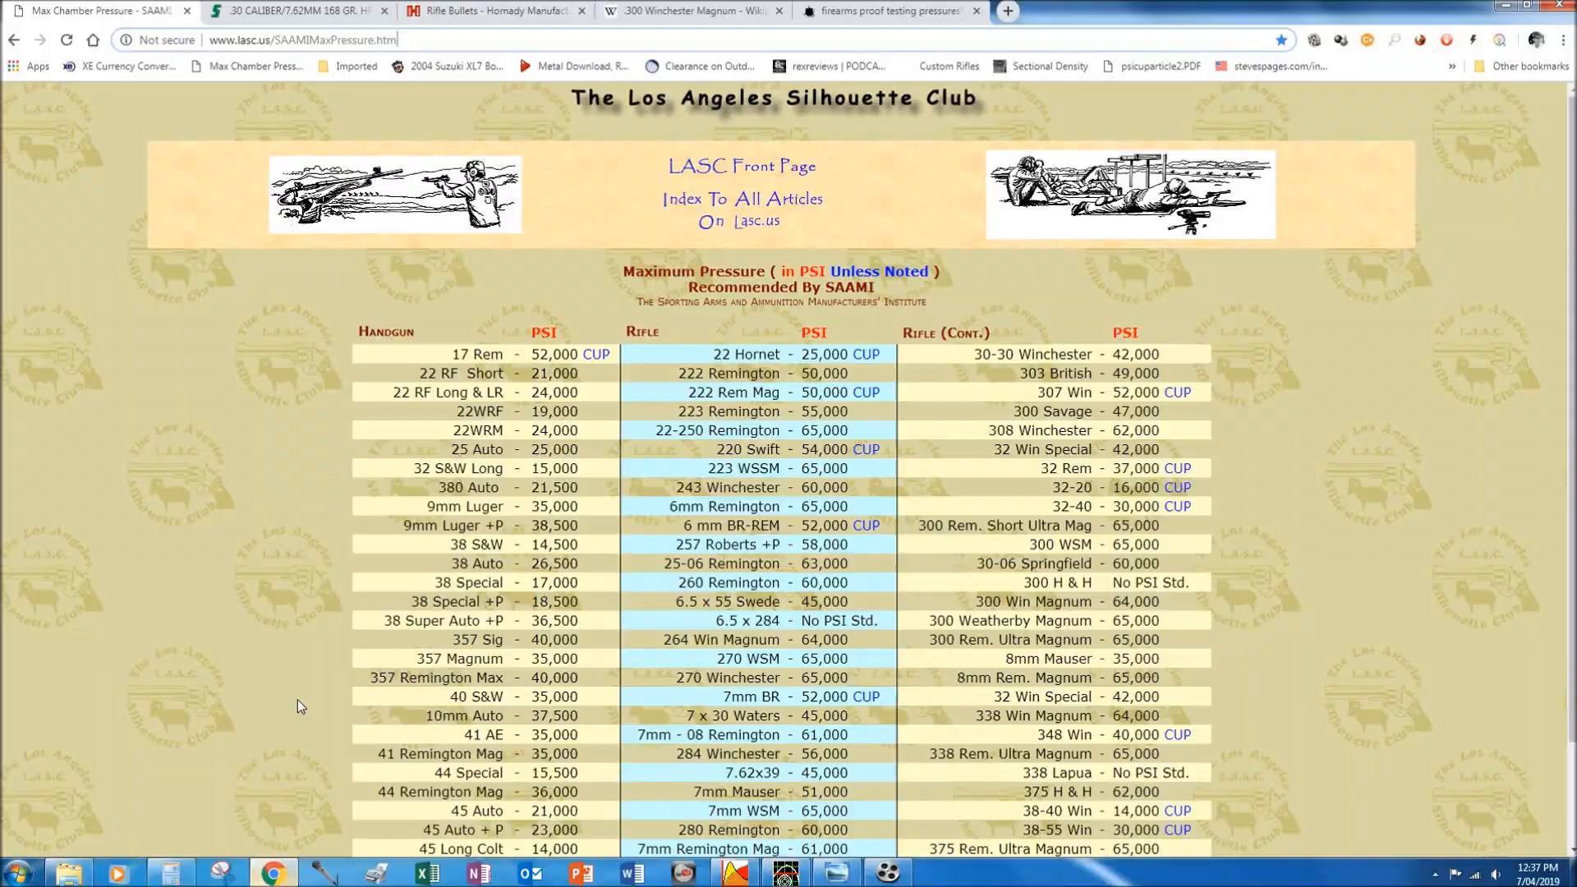
left_click(887, 10)
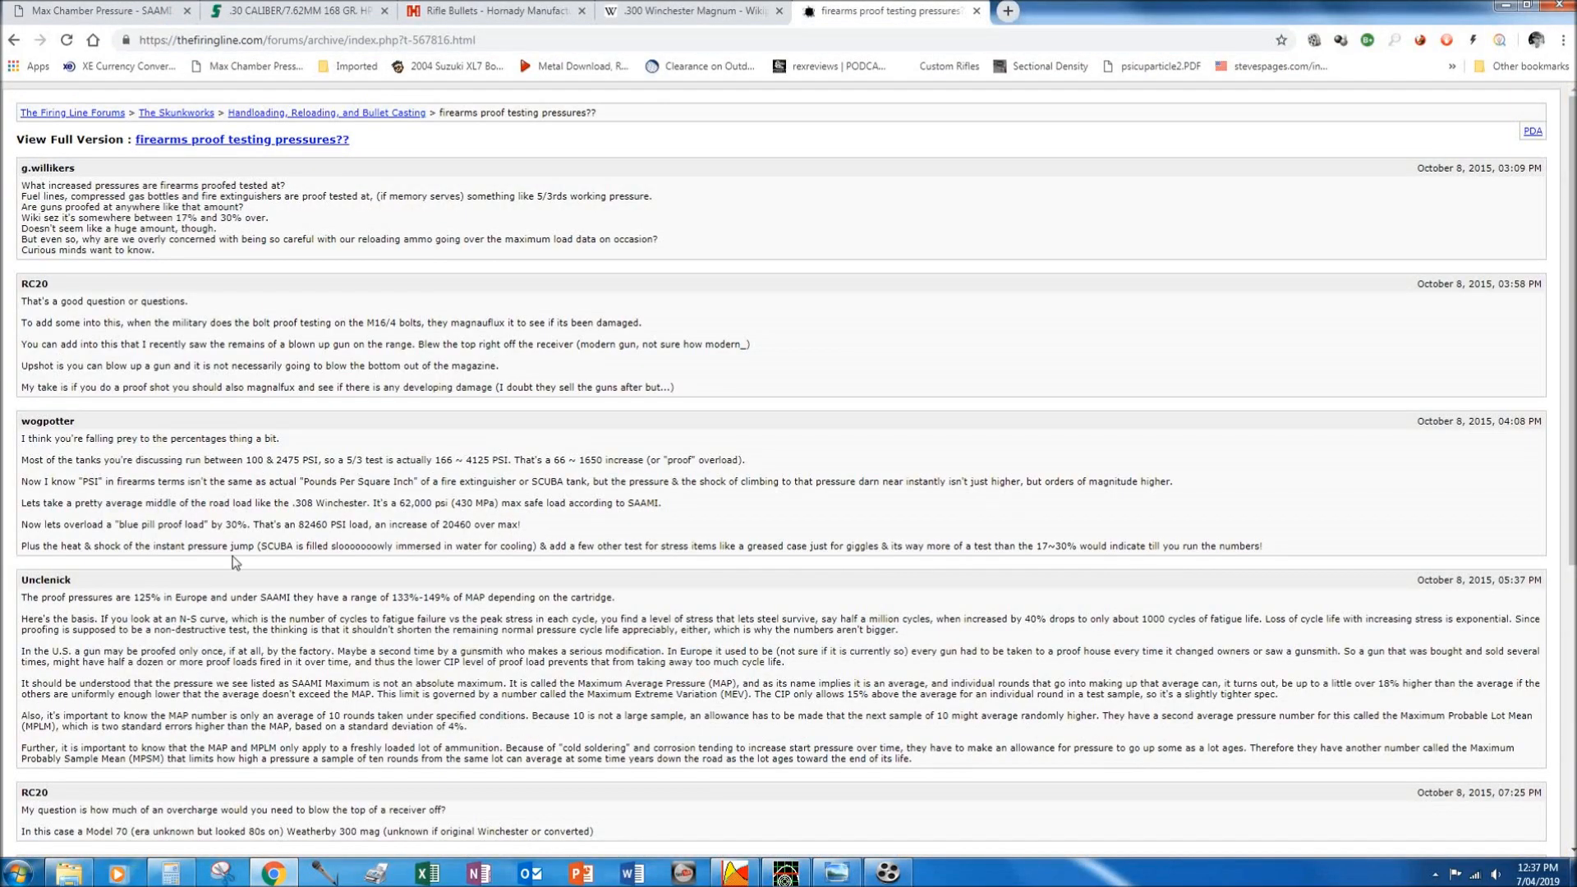
left_click_drag(22, 597, 645, 605)
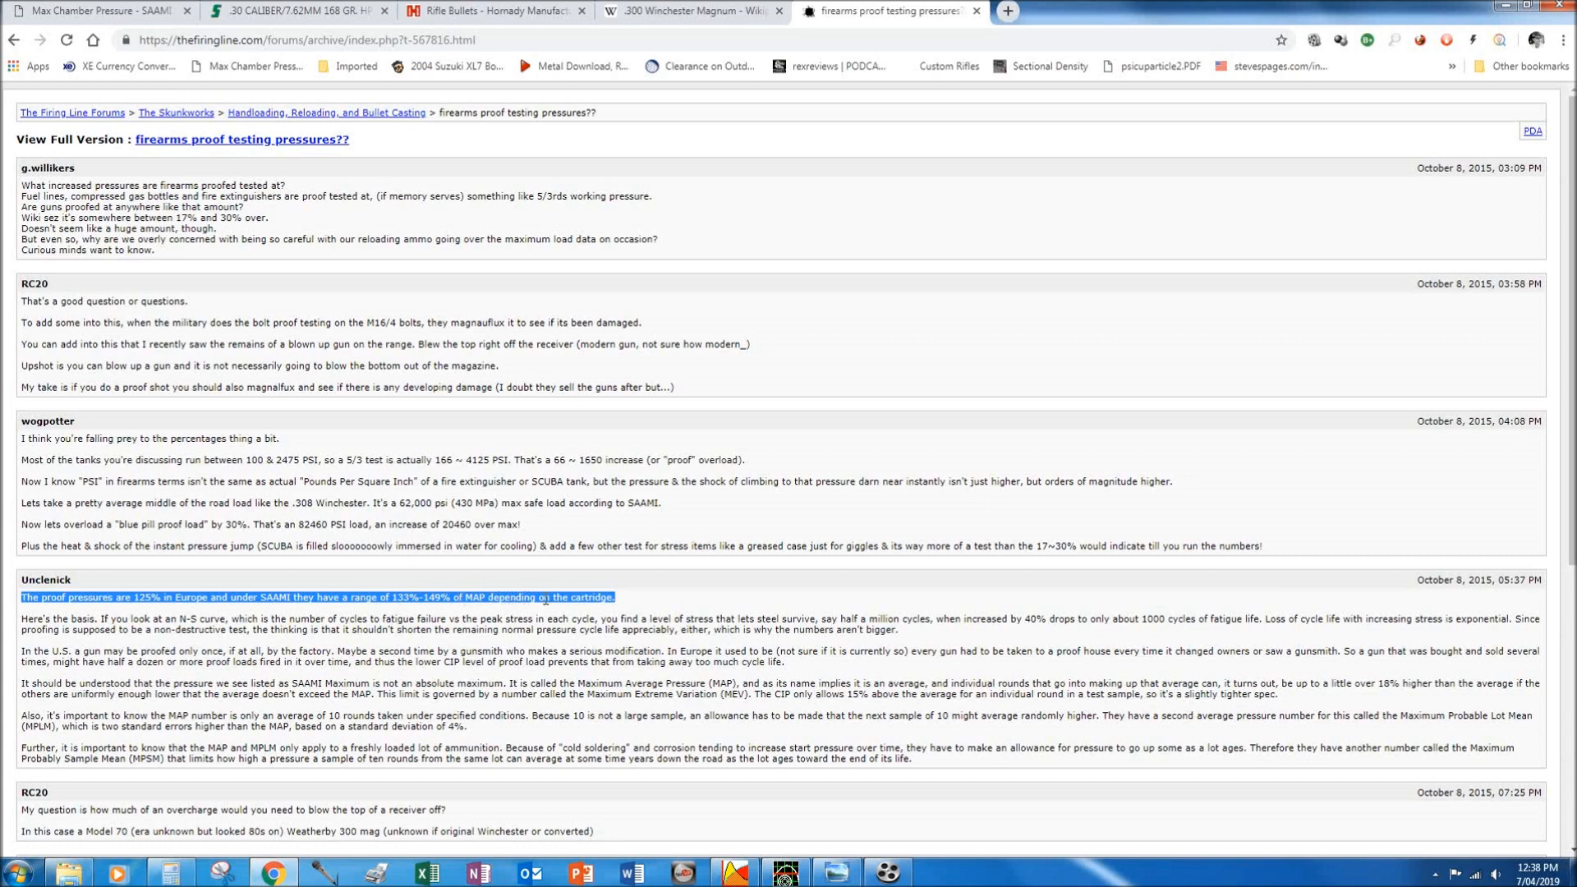
left_click(640, 605)
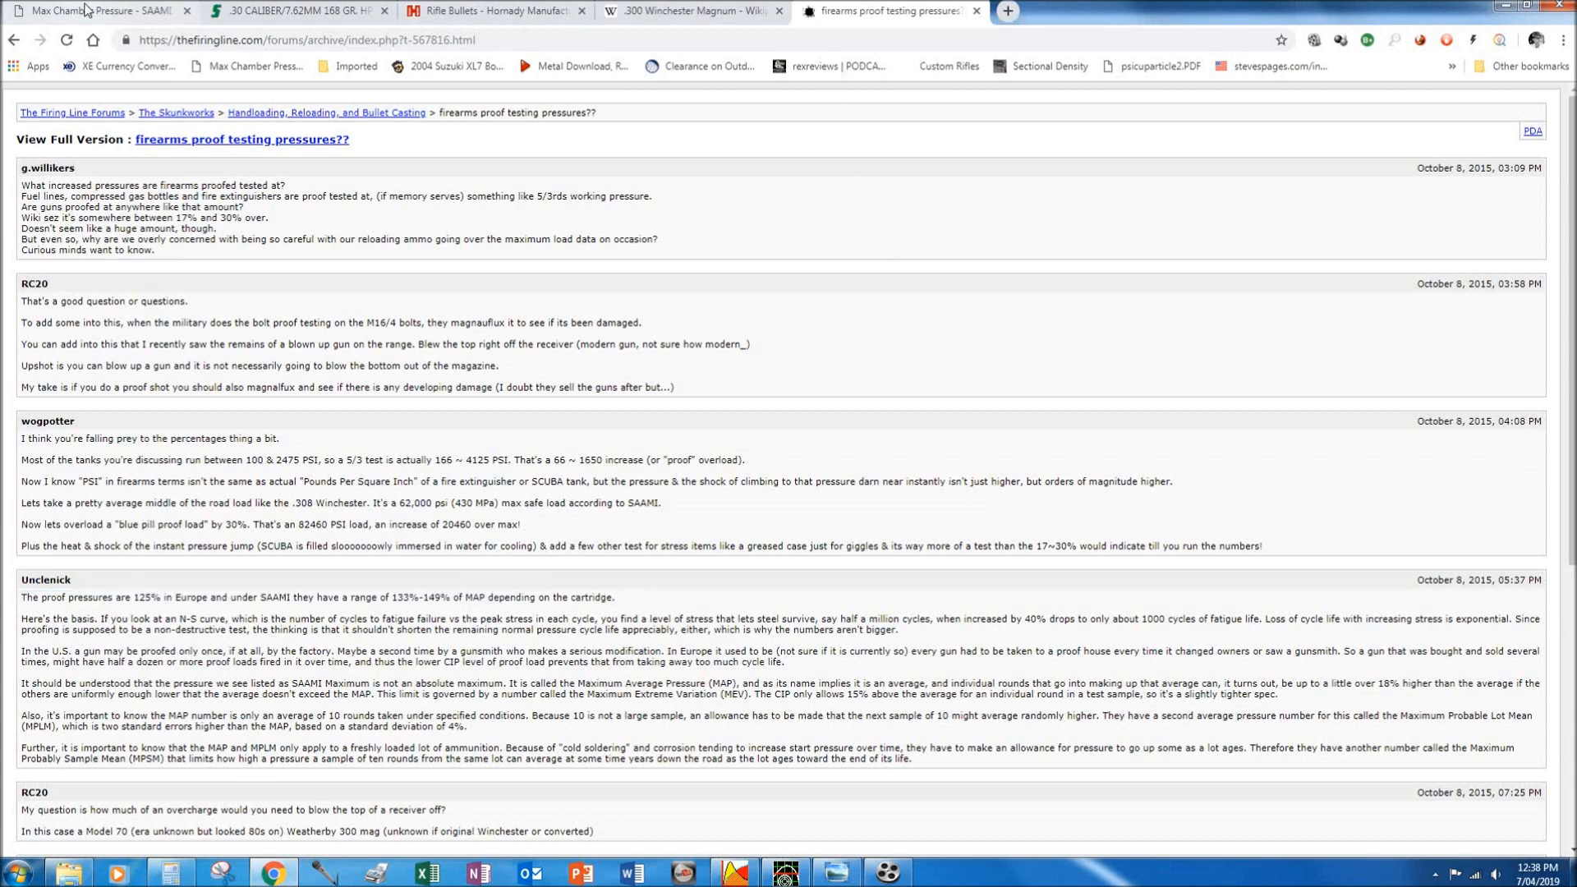
left_click(85, 9)
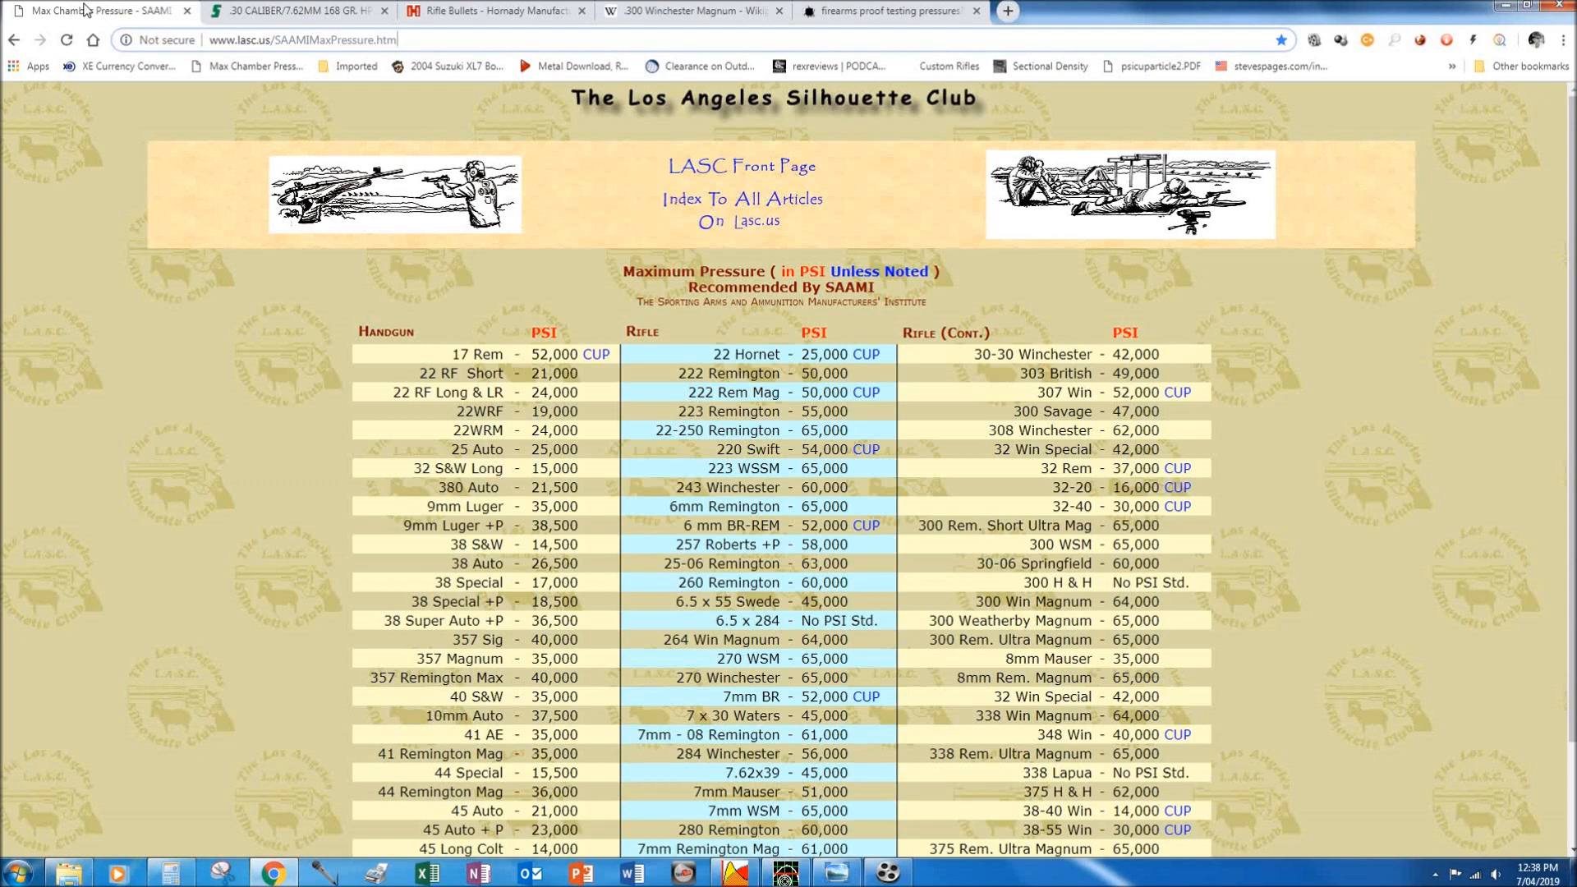
Switch to QuickLOAD and examine the Pmax (MAP) value and its explanatory note.
left_click(736, 872)
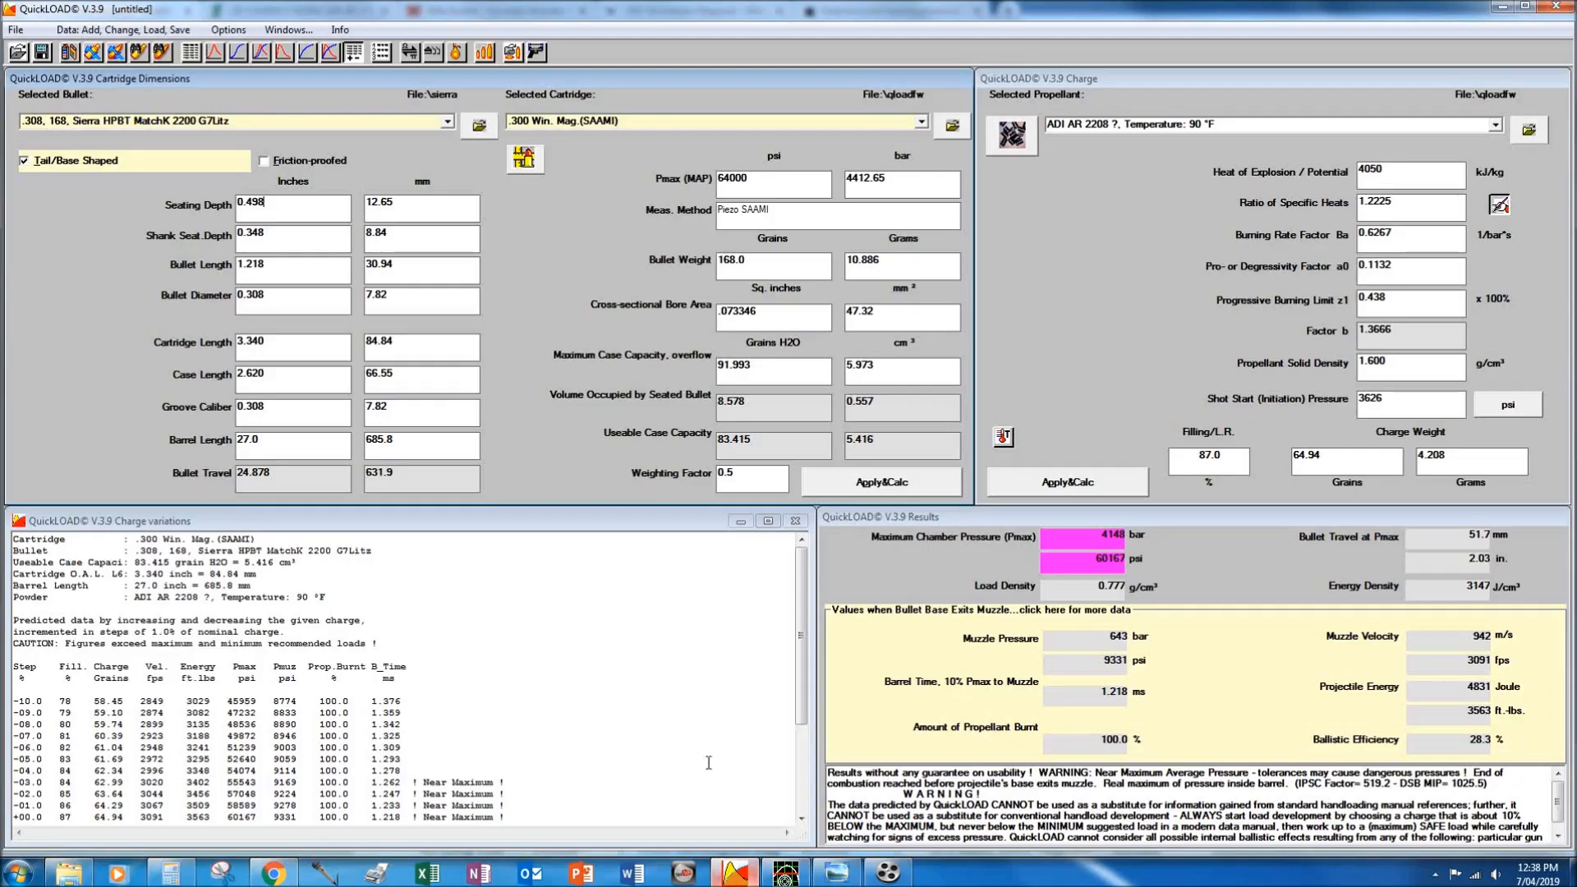
left_click_drag(751, 179, 689, 180)
left_click(761, 178)
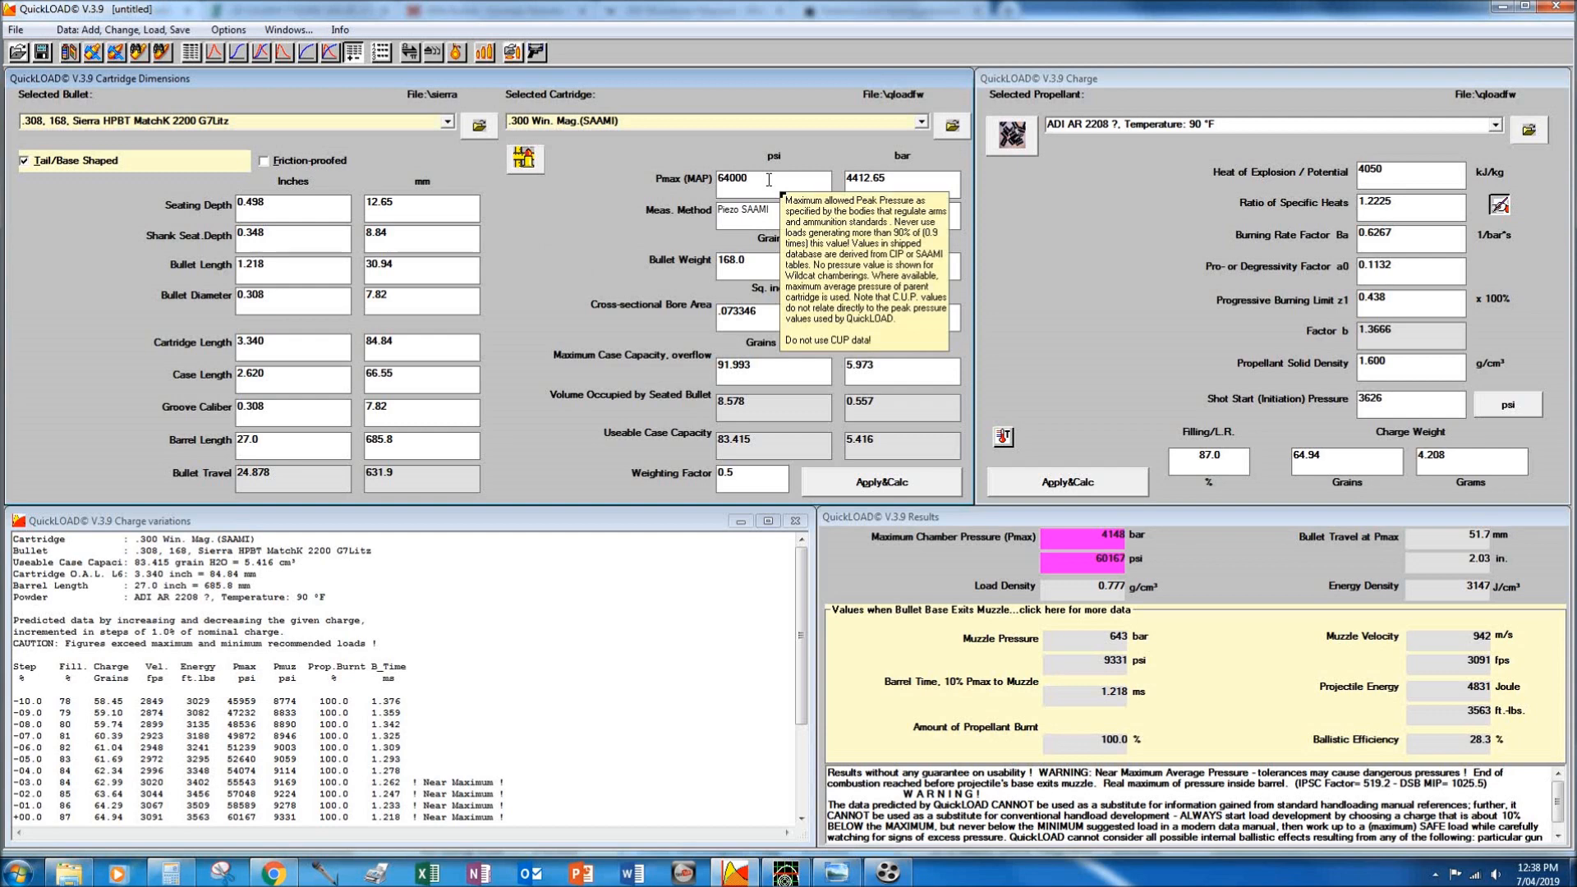
Multiply 64000 by 3 in Calculator, minimize it and highlight the Pmax (MAP) value in QuickLOAD for comparison.
left_click(179, 877)
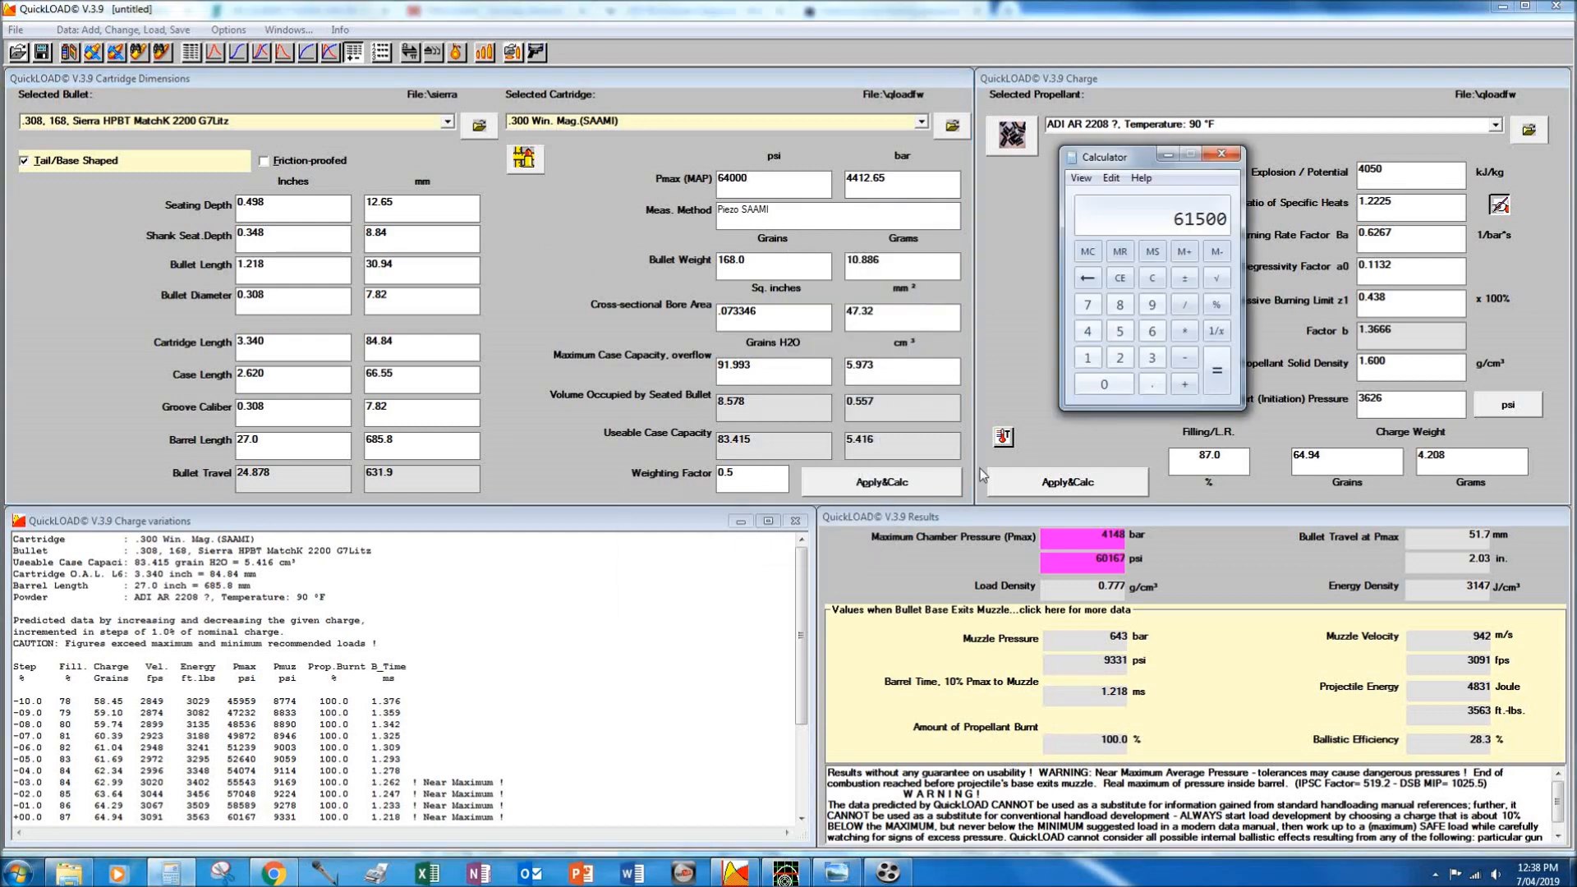
left_click(1122, 279)
left_click(1148, 330)
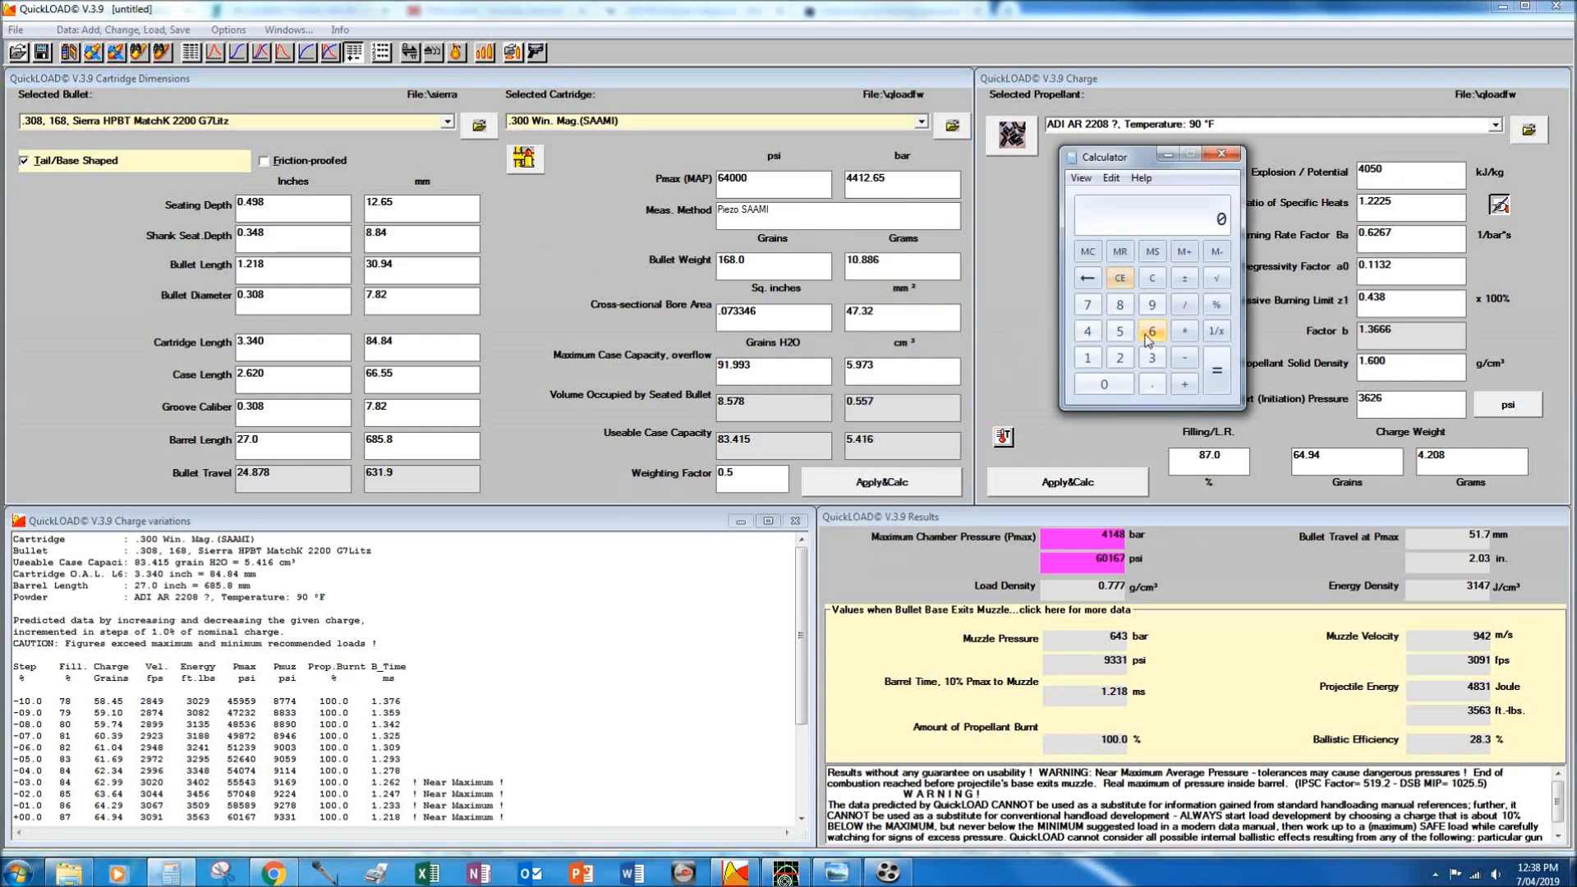
left_click(1088, 331)
double_click(1088, 386)
left_click(1088, 386)
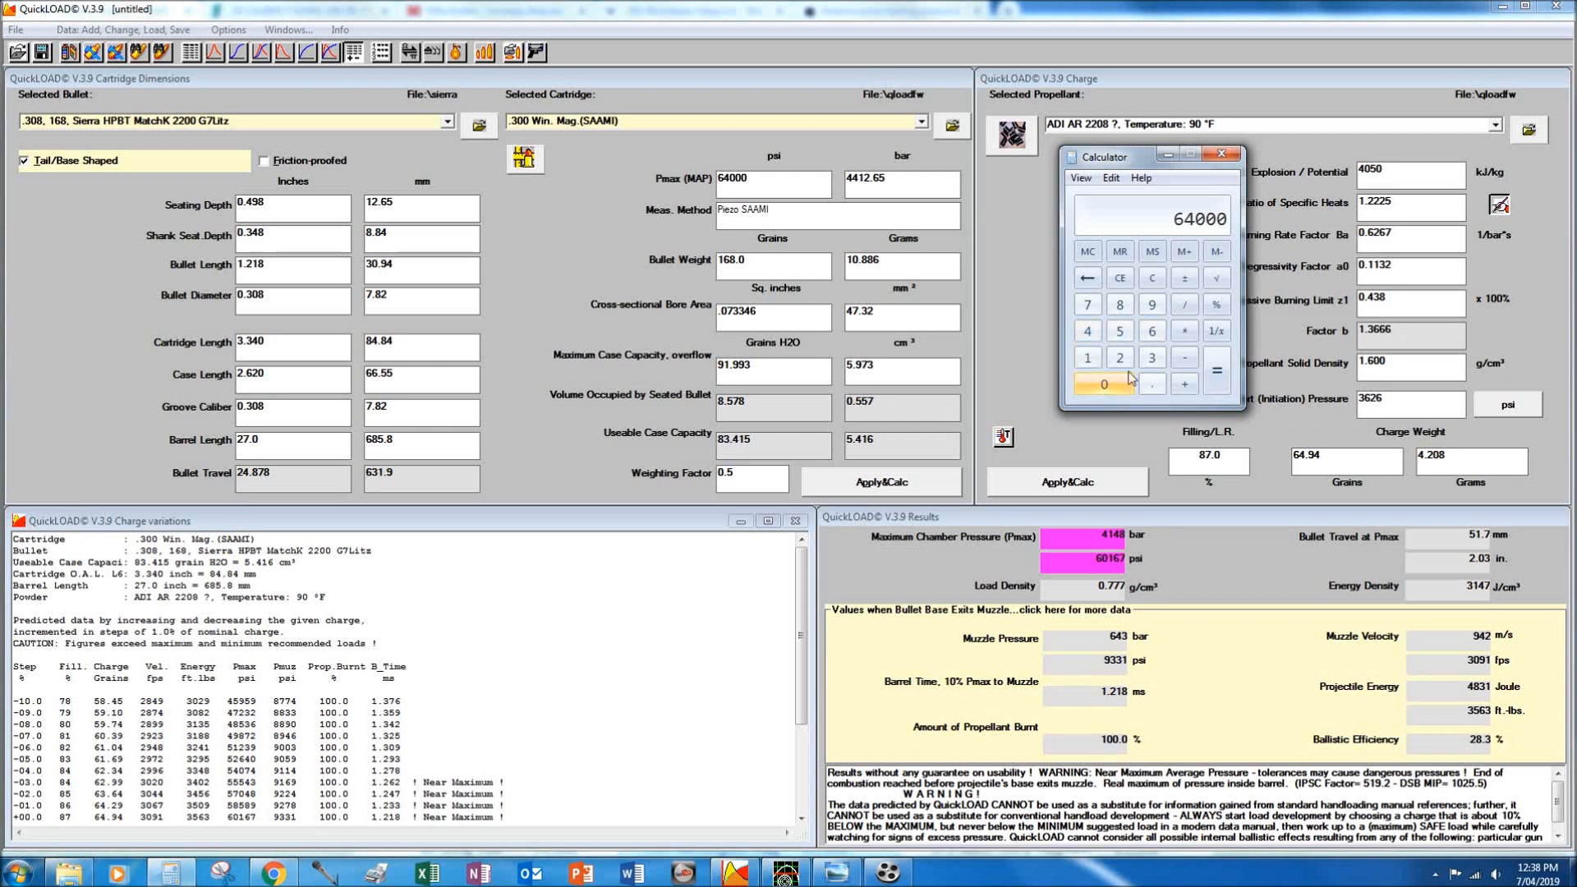
left_click(1184, 330)
left_click(1152, 358)
left_click(1217, 371)
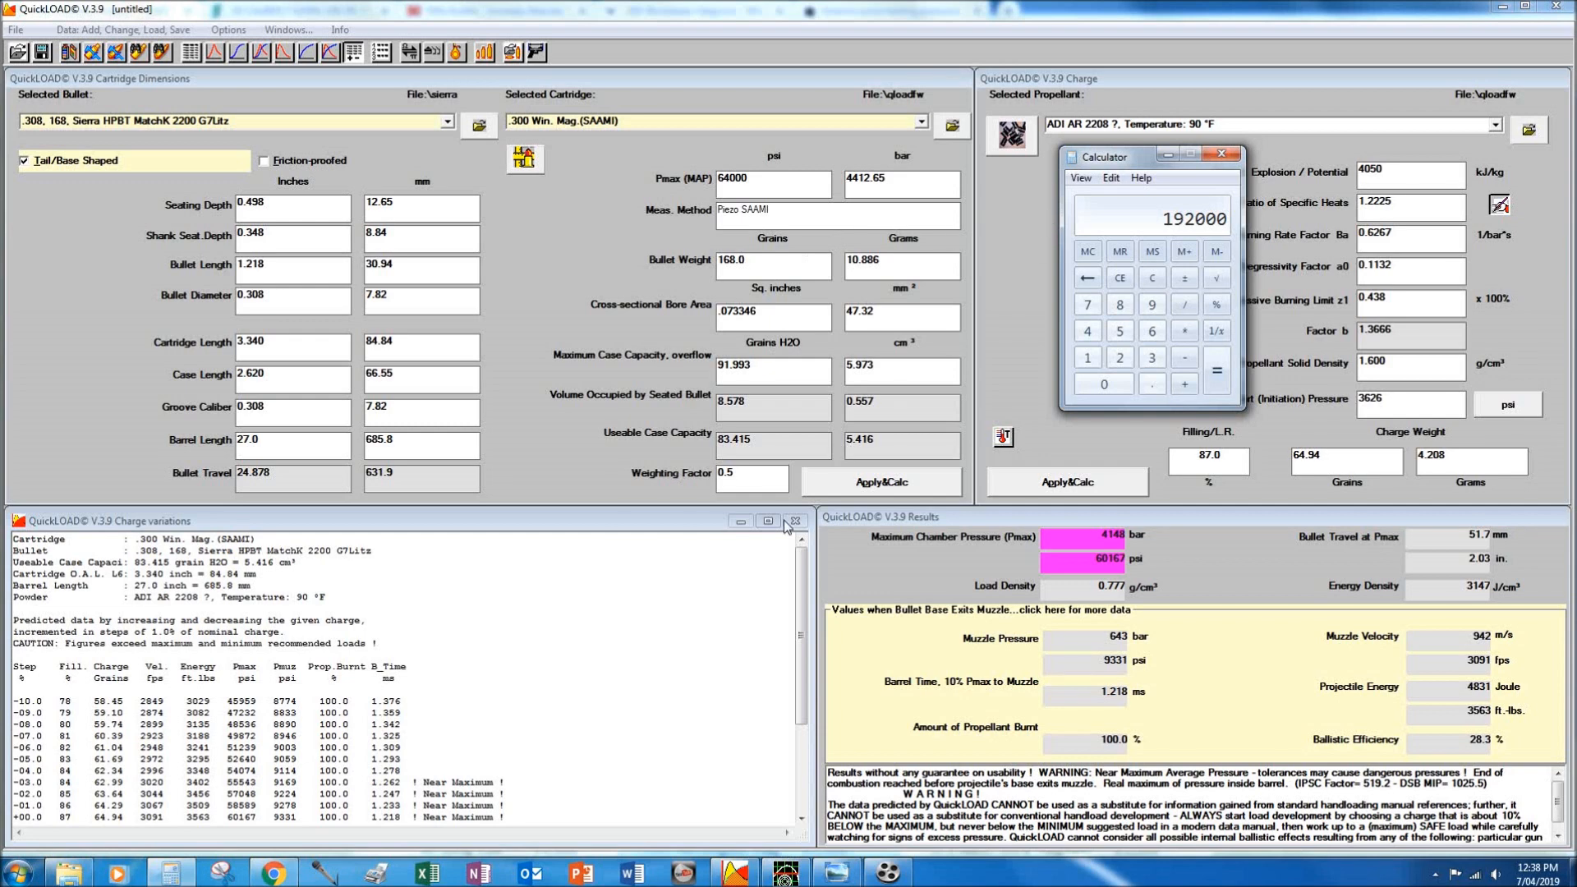
left_click(1167, 154)
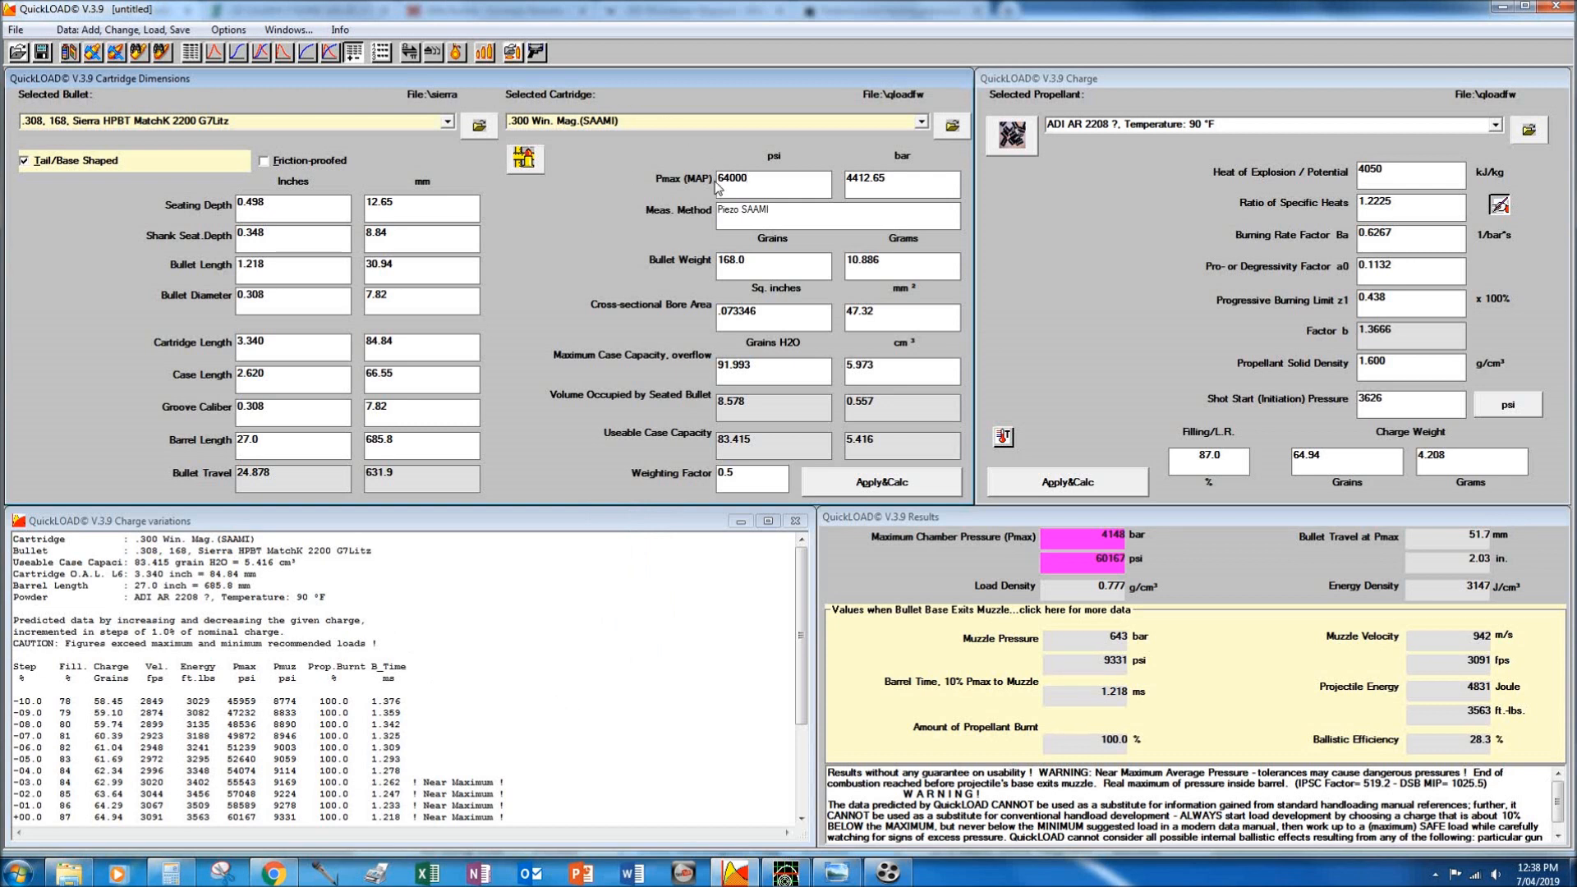
left_click_drag(718, 178, 761, 177)
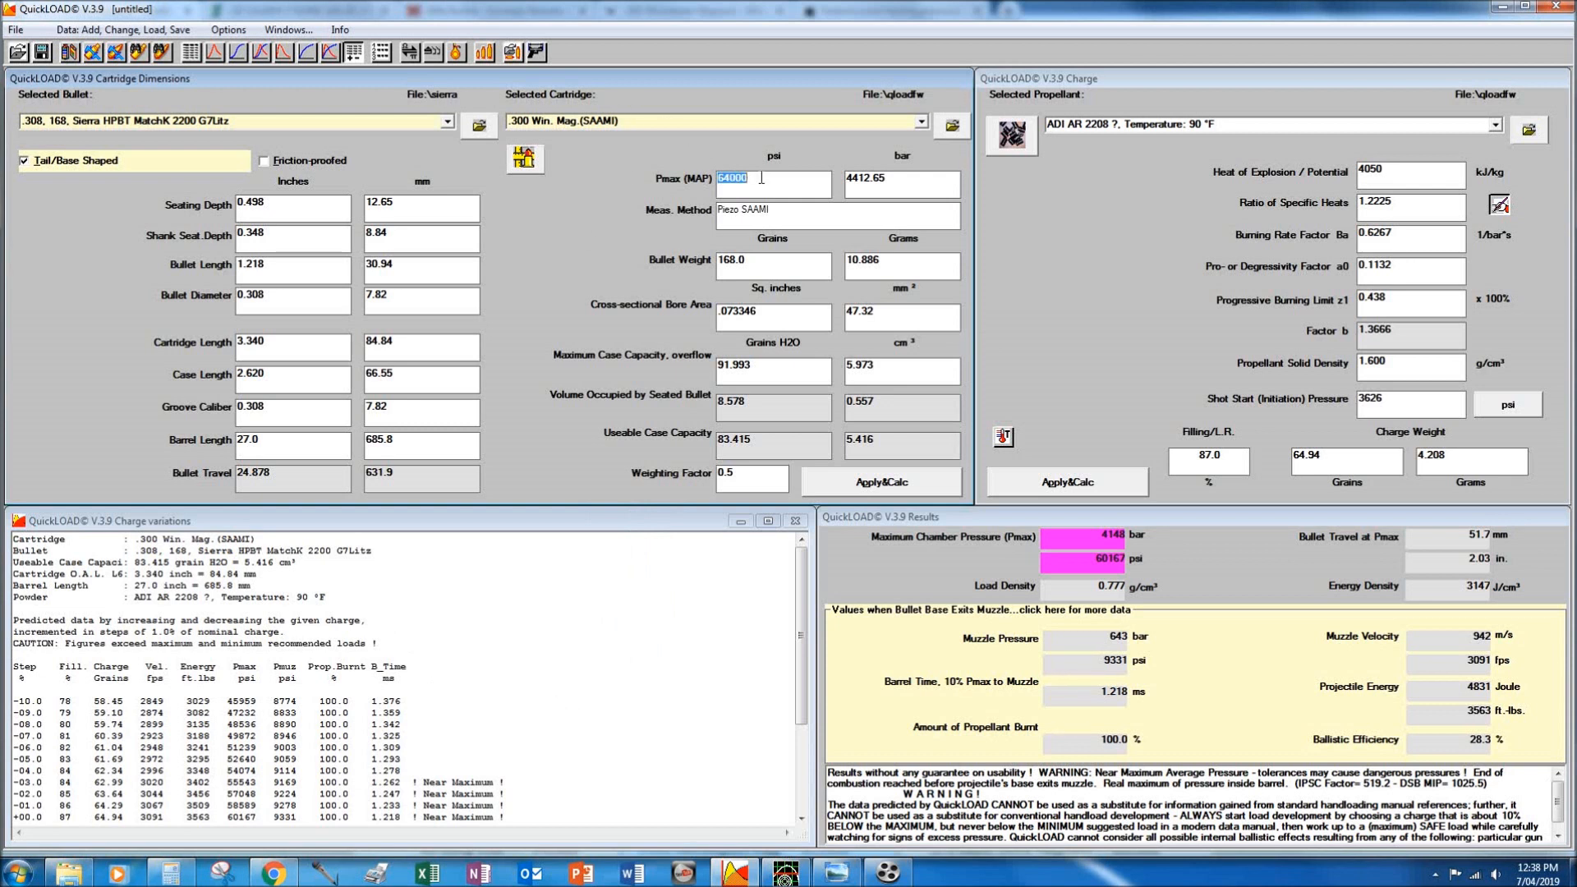
left_click(1125, 304)
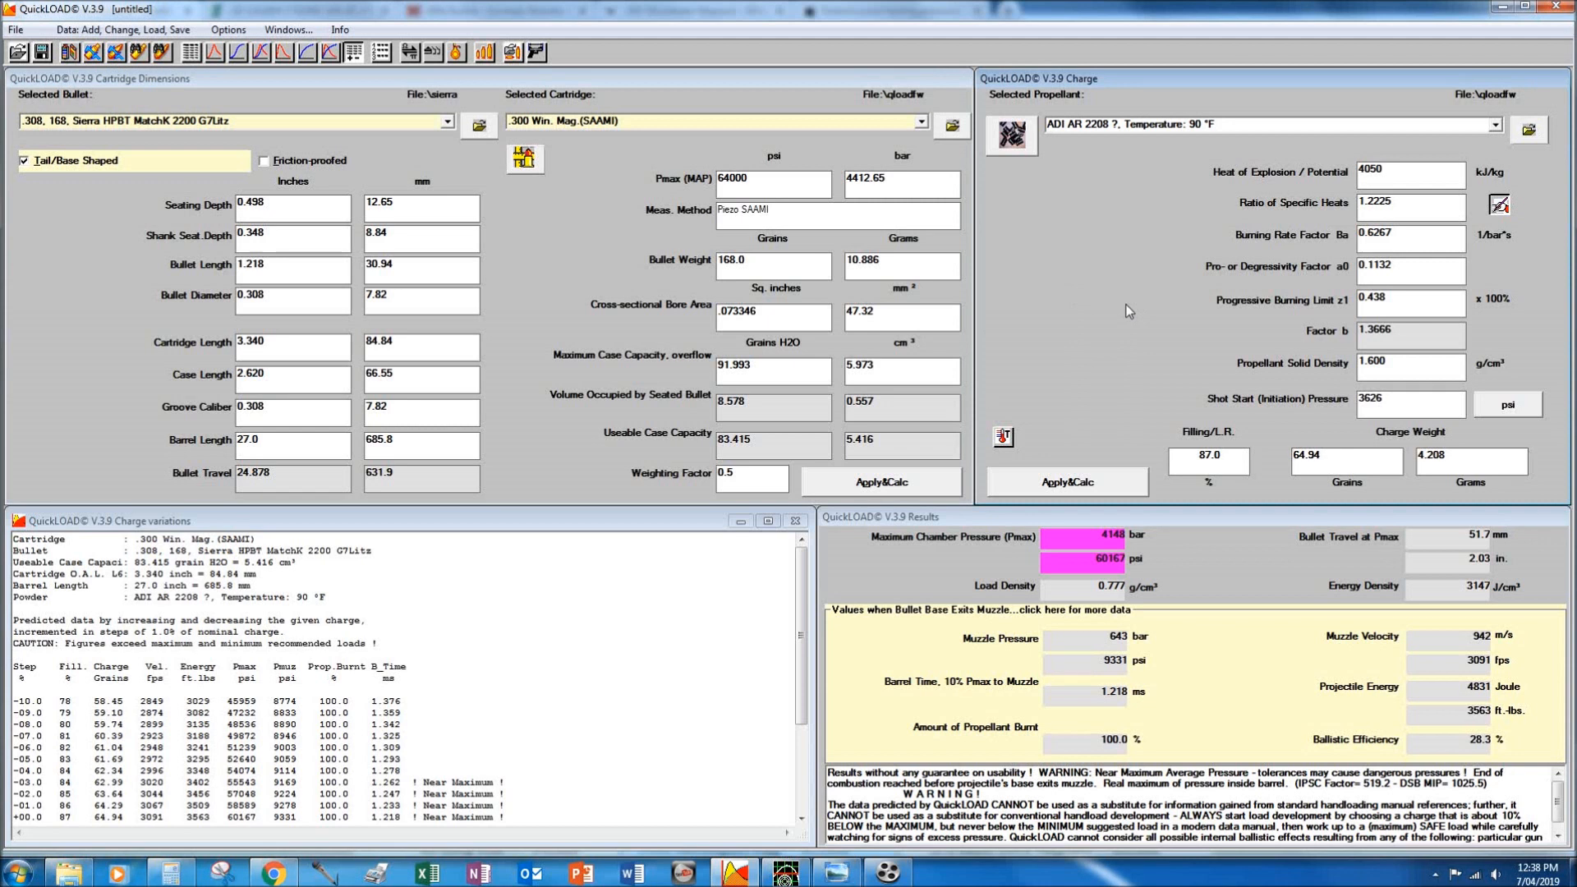